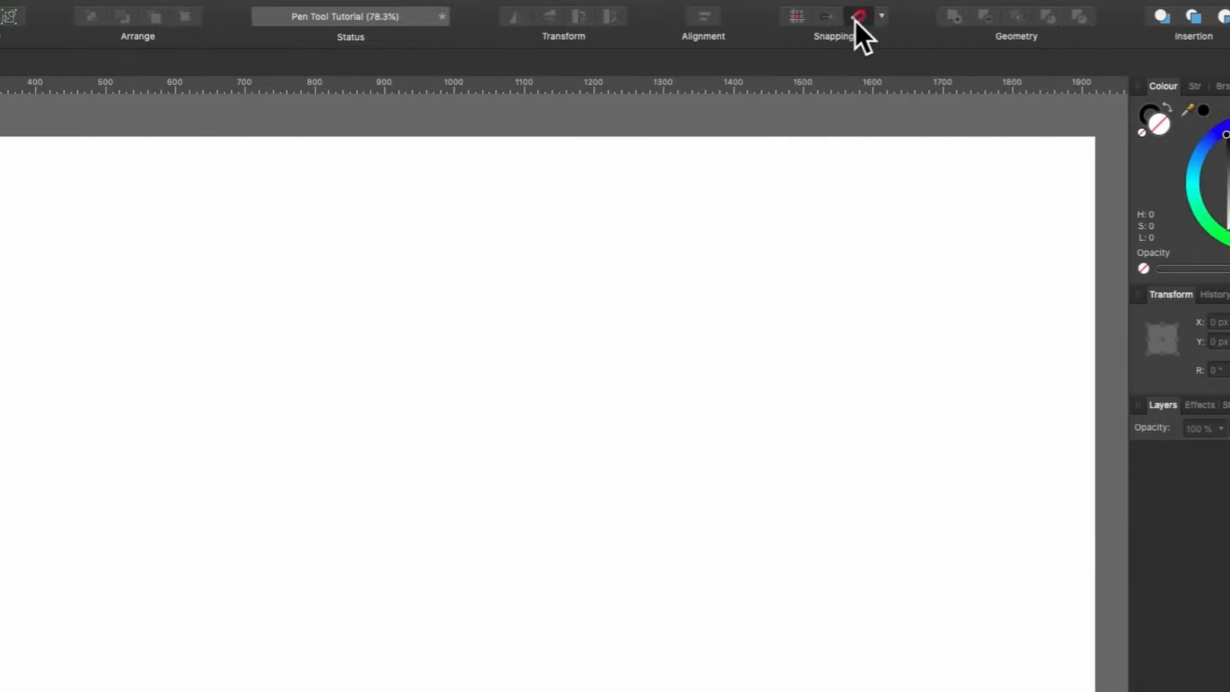
Examine the snapping options and the settings offered for the Pen tool and the Node tool.
click(882, 16)
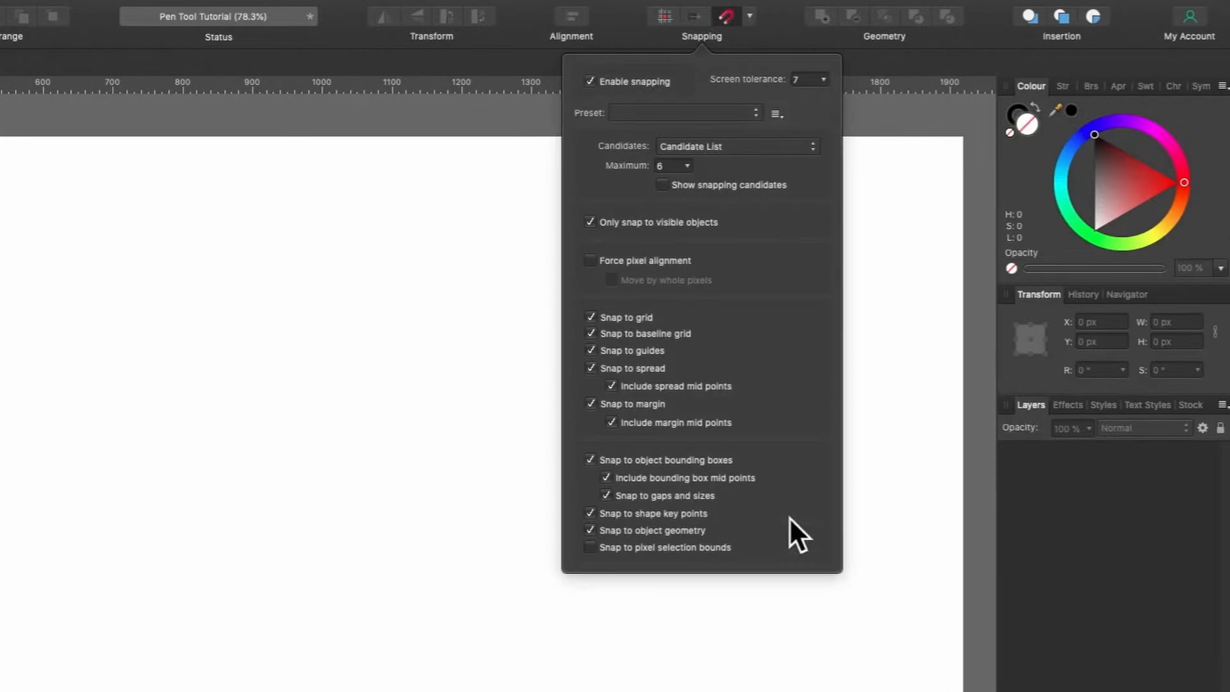
click(749, 17)
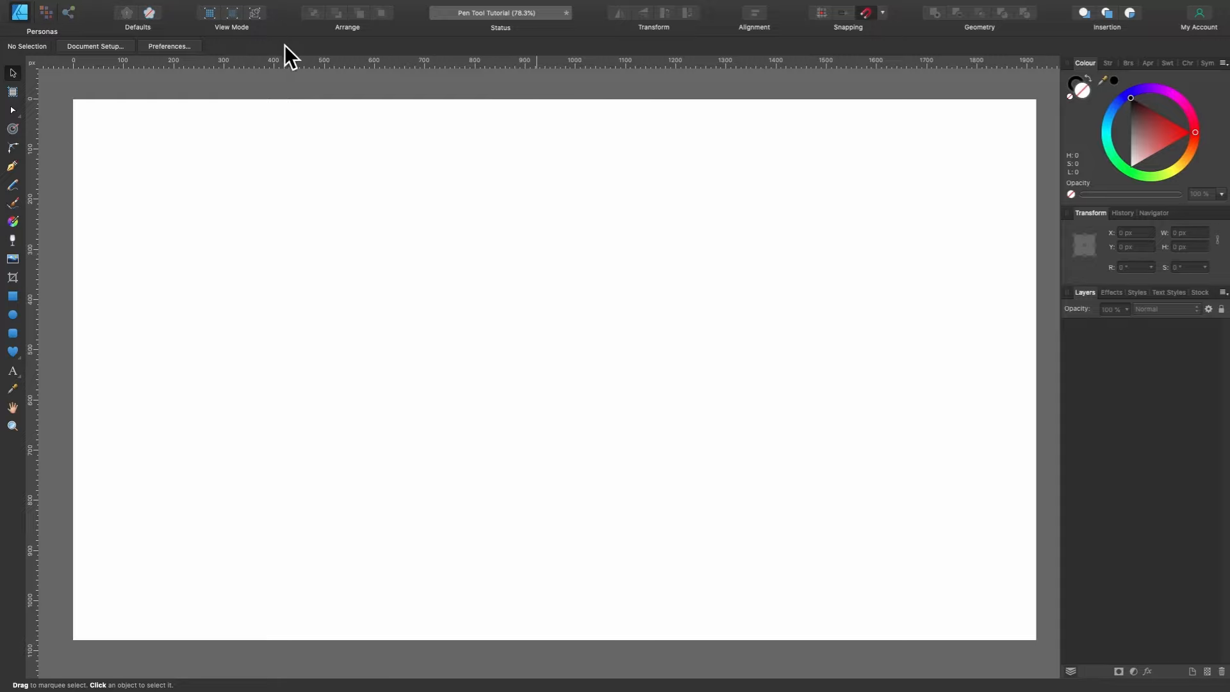
click(10, 168)
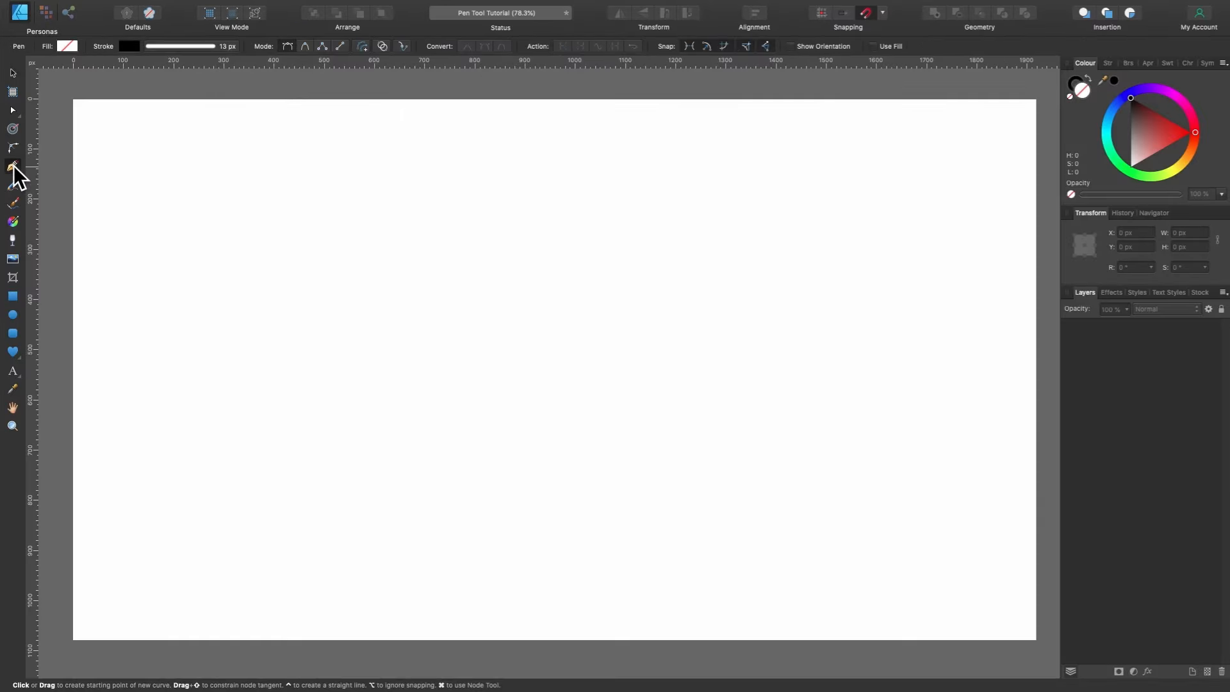
click(12, 111)
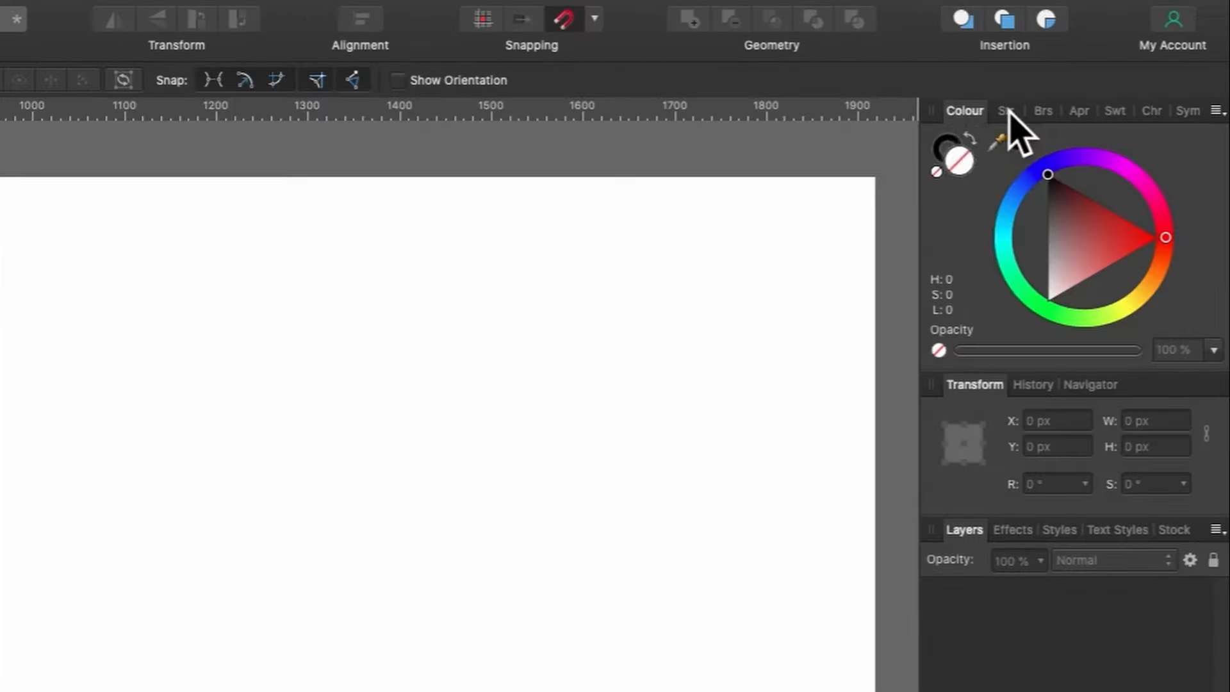
Examine the stroke settings, the fill and stroke colour options, and the stroke width options.
click(1110, 64)
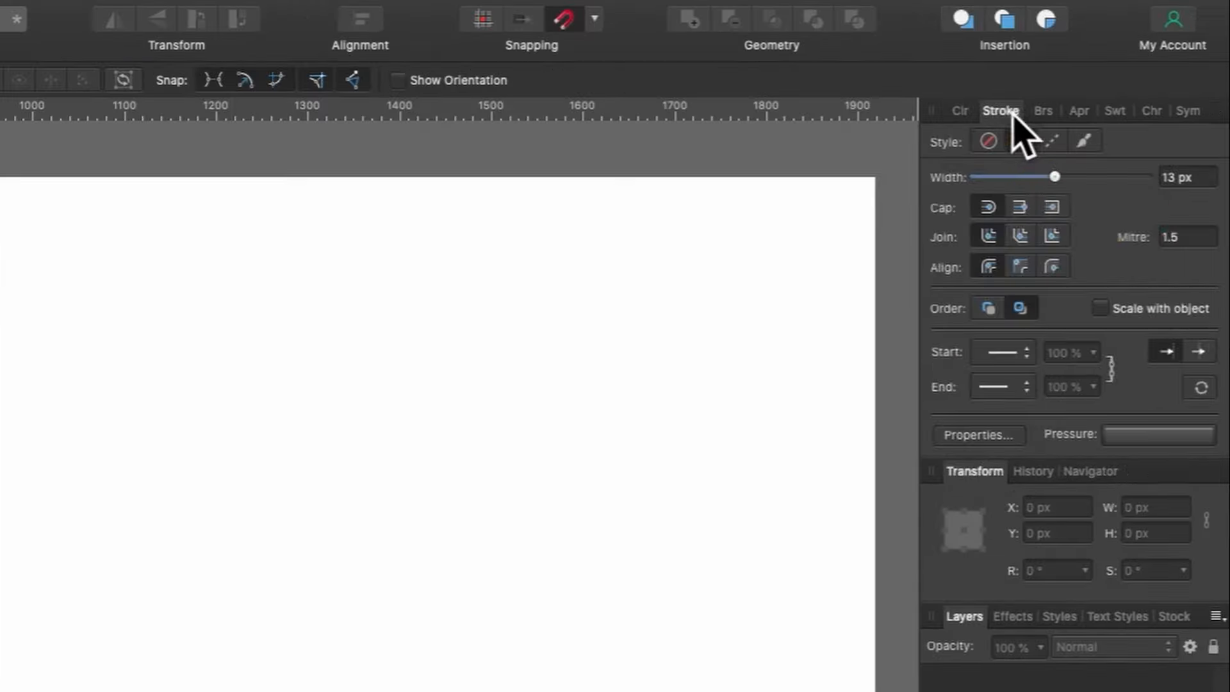
click(961, 110)
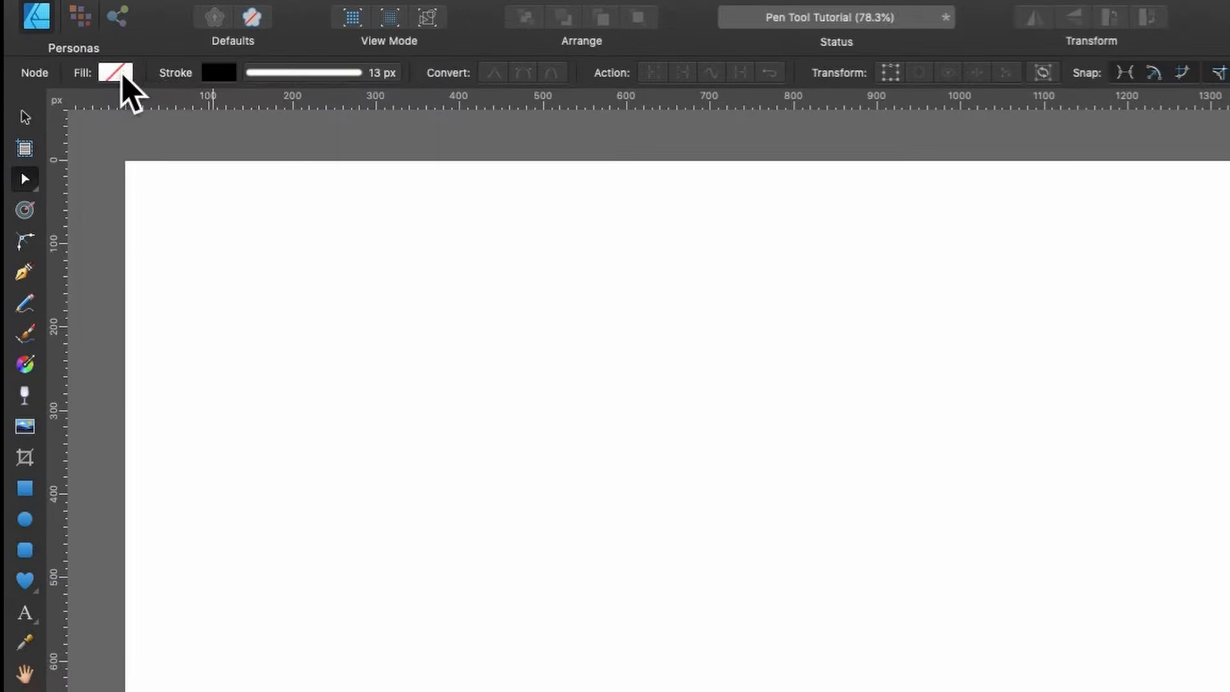
click(66, 46)
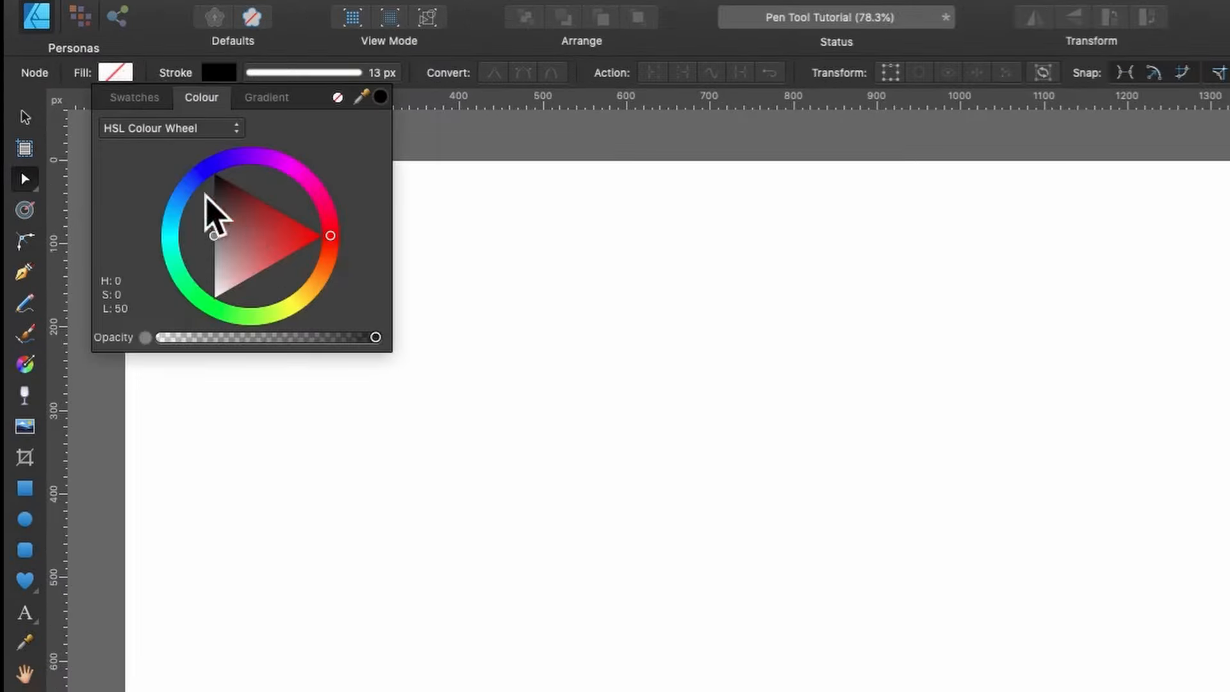
click(219, 75)
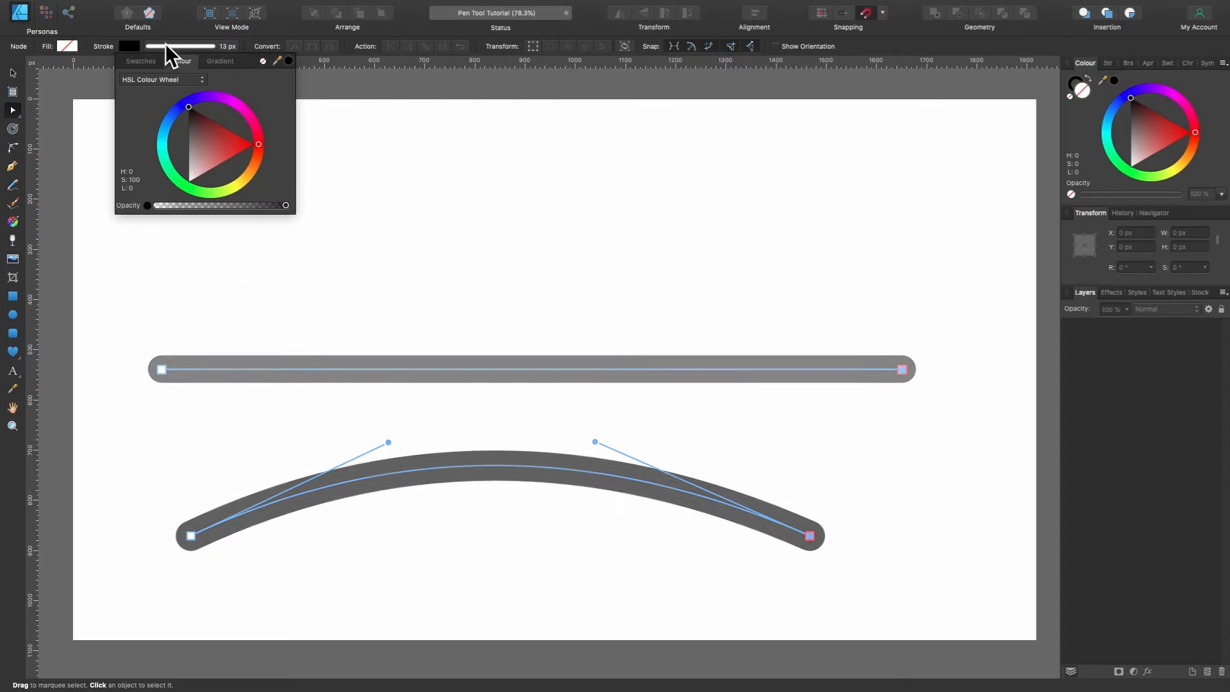
click(167, 44)
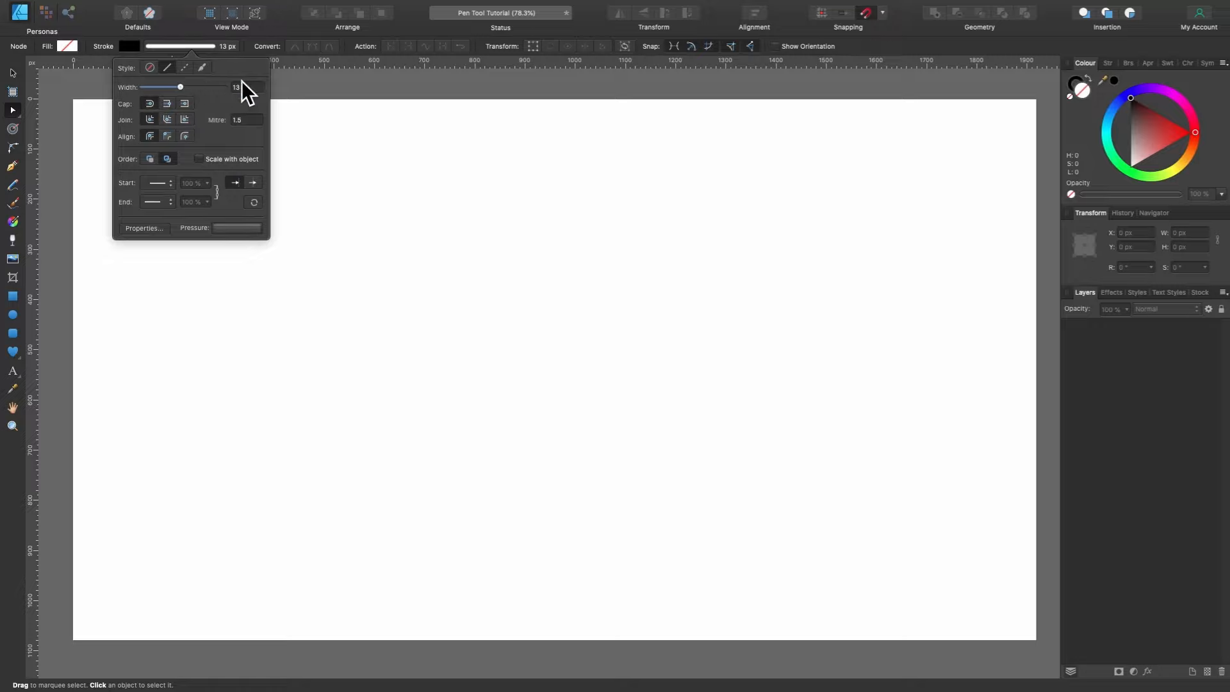
click(199, 45)
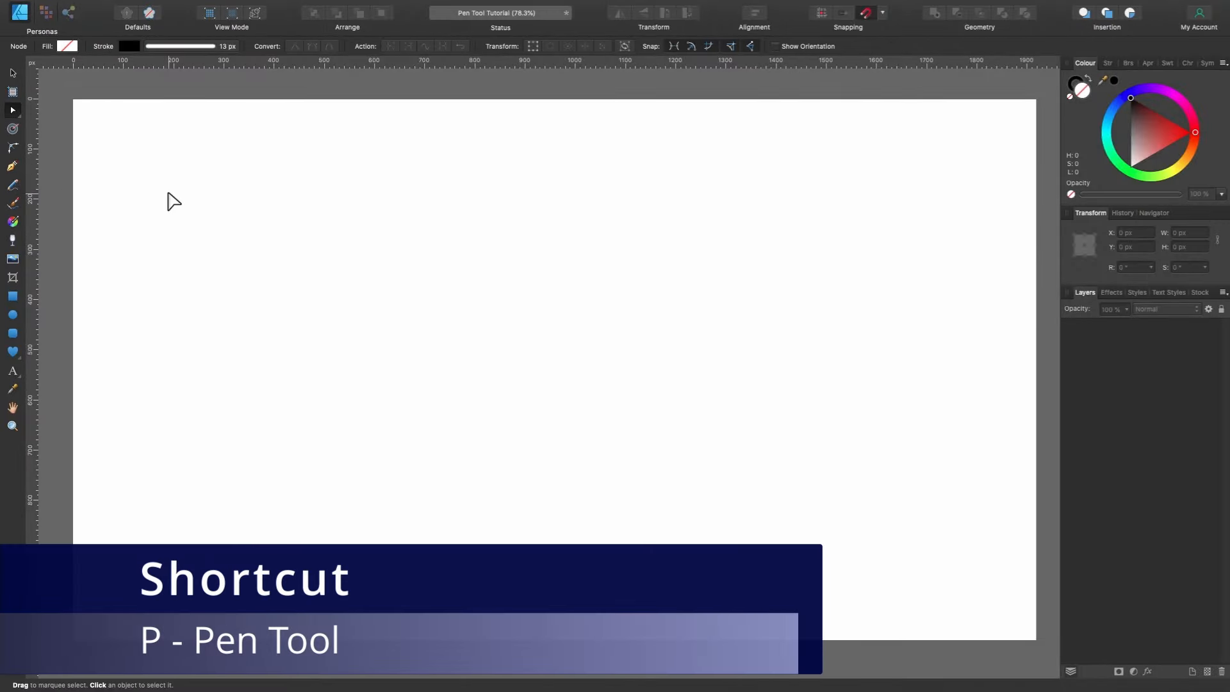
Draw a straight diagonal line with the Pen tool, rising from the lower-left area of the page to about X 1672, Y 210 px.
key(p)
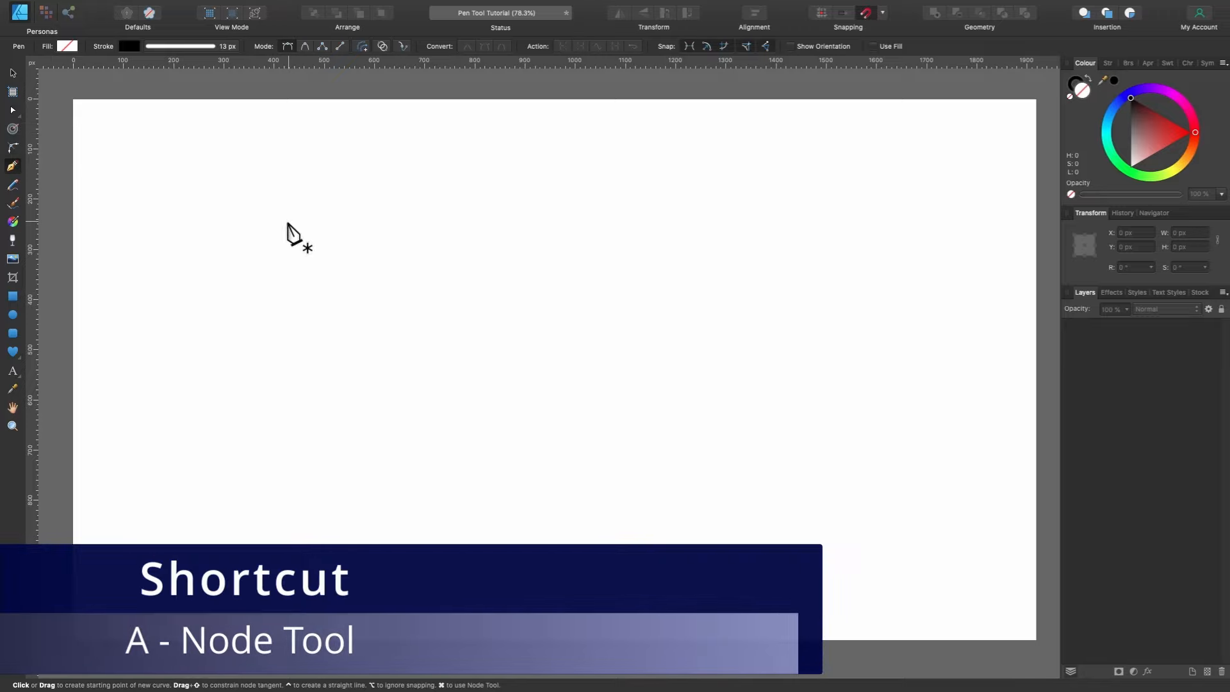
key(a)
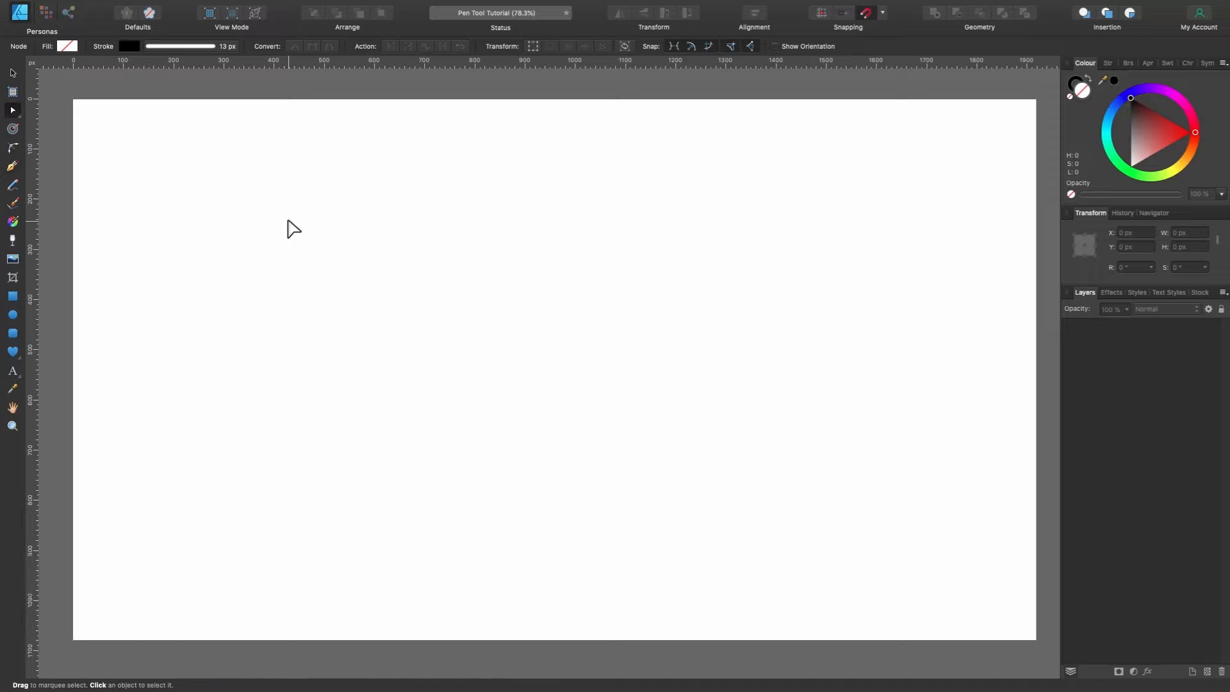
click(13, 166)
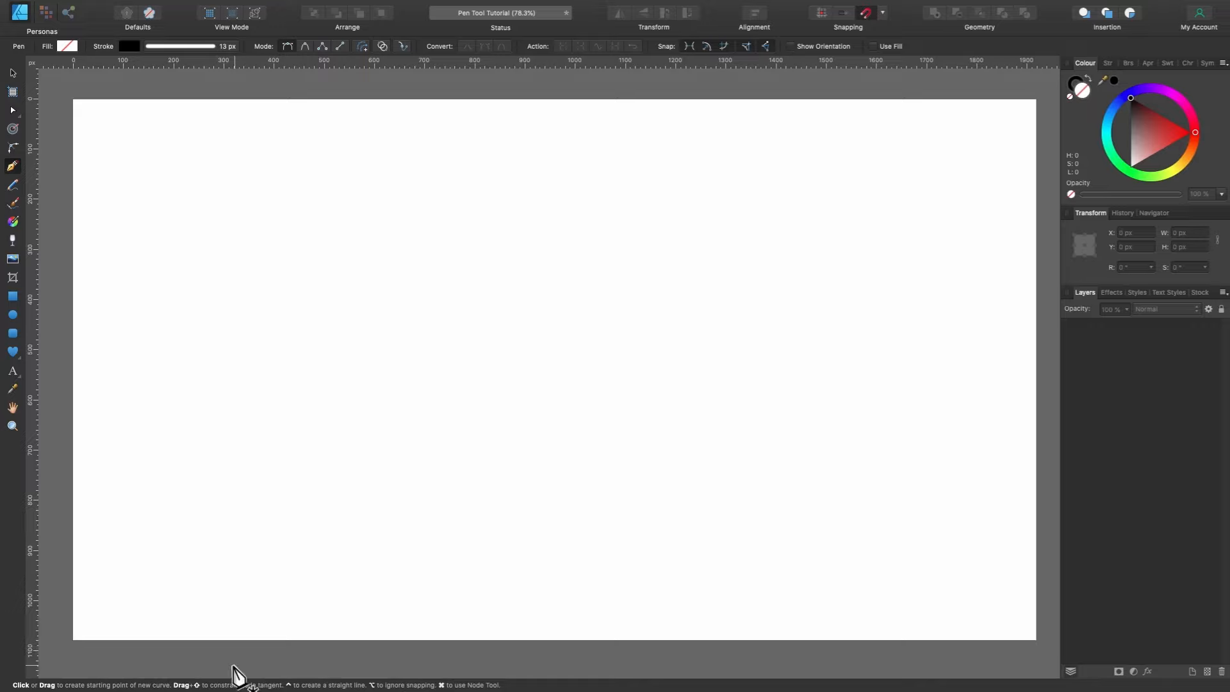
scroll(301, 340, down, 2)
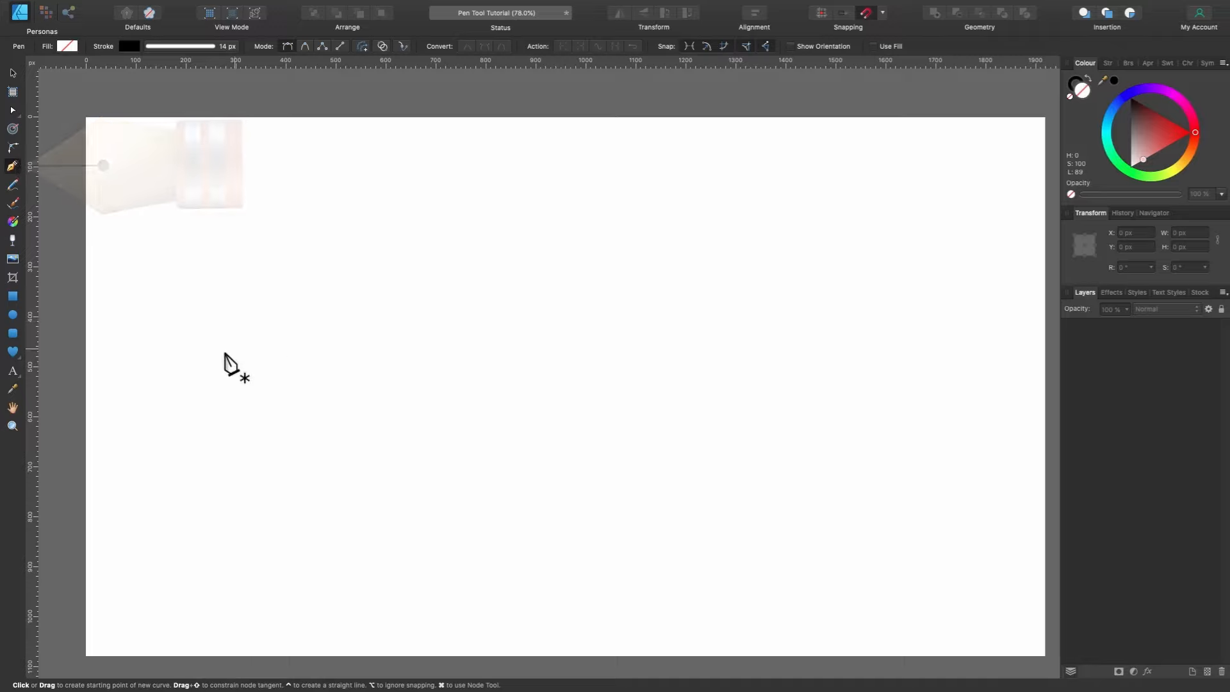
click(216, 451)
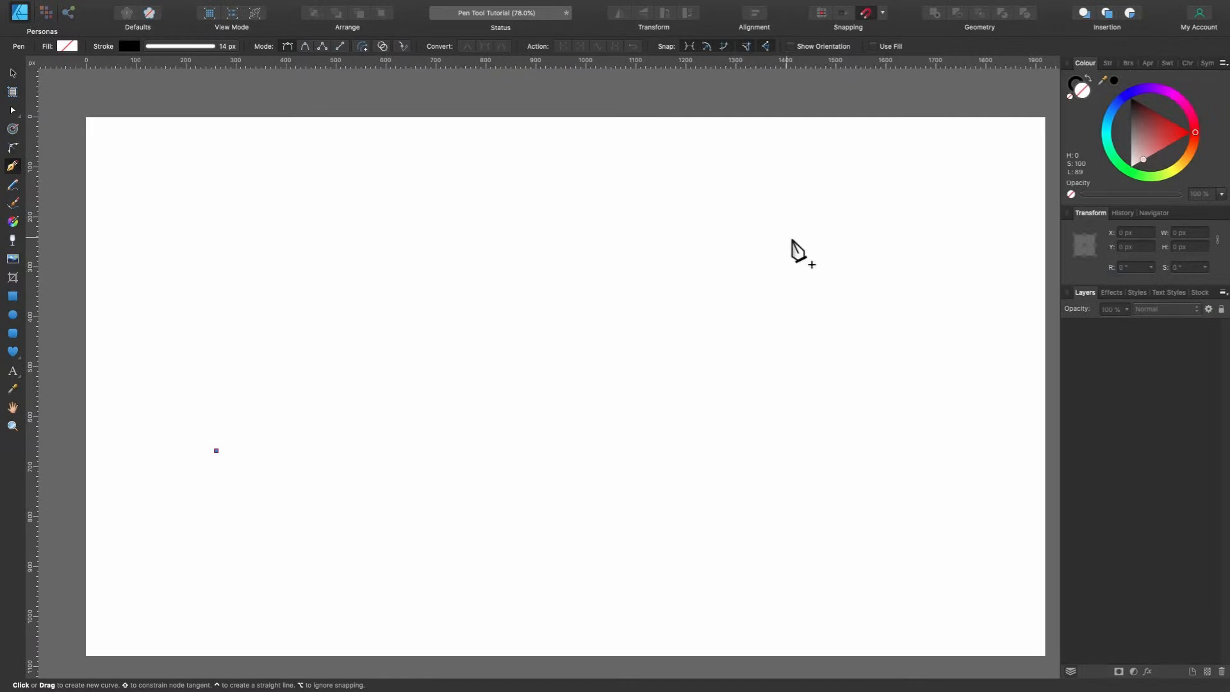
click(921, 222)
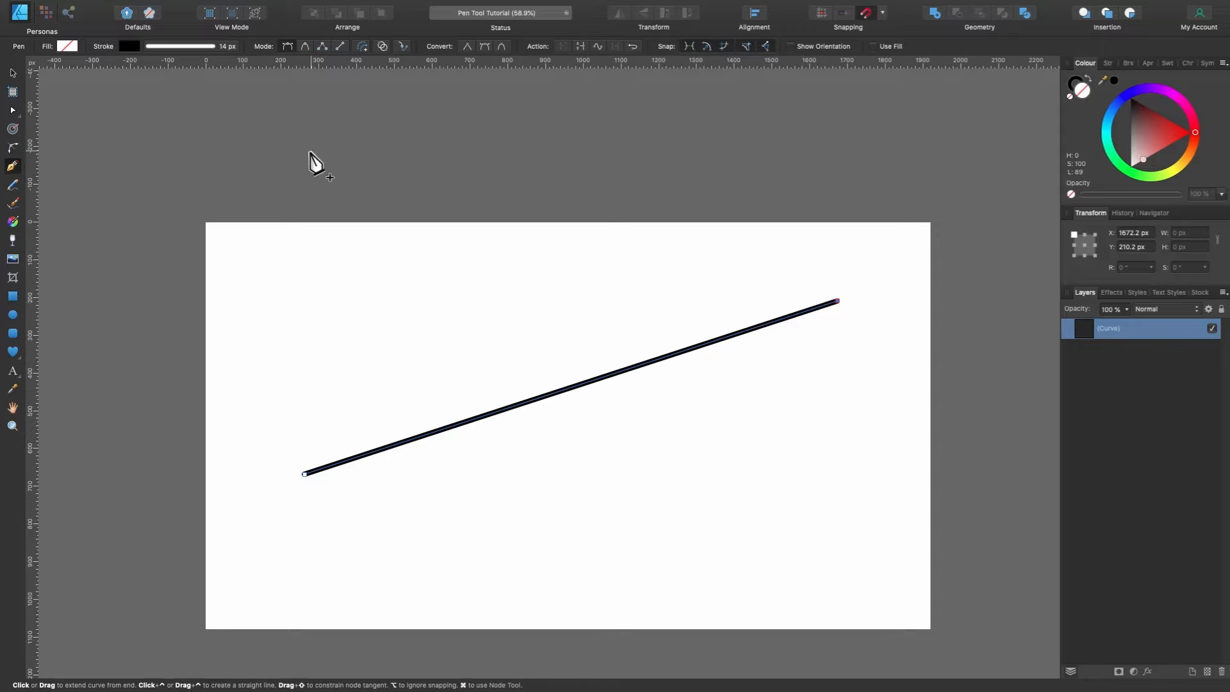
Keep the diagonal line's stroke black, set its width to 42 px, and delete the line.
click(130, 46)
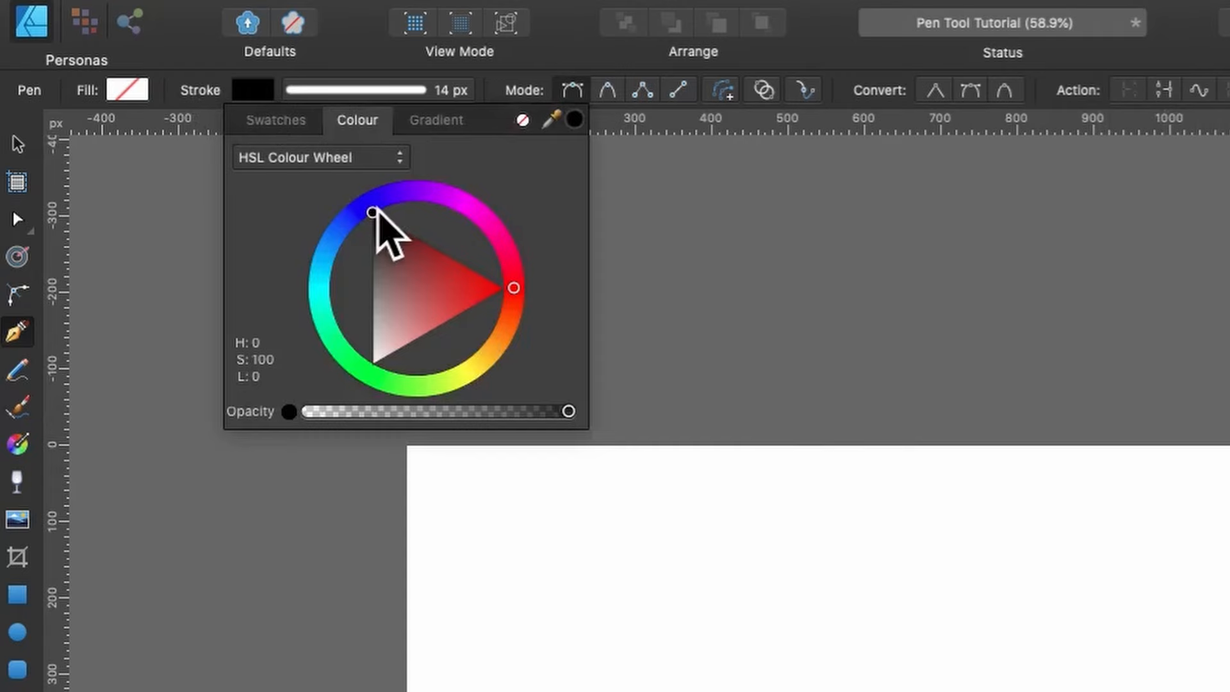
mouse_move(188, 107)
mouse_down()
mouse_move(242, 128)
mouse_move(213, 185)
mouse_move(280, 146)
mouse_move(181, 90)
mouse_up()
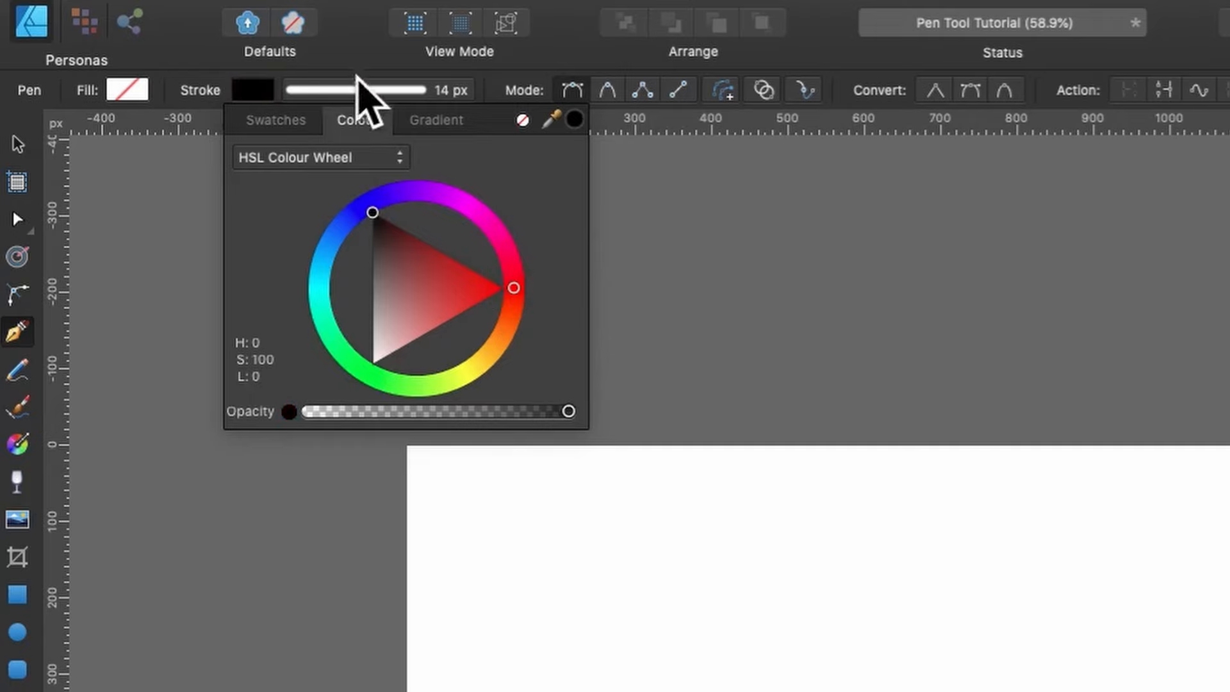
click(357, 93)
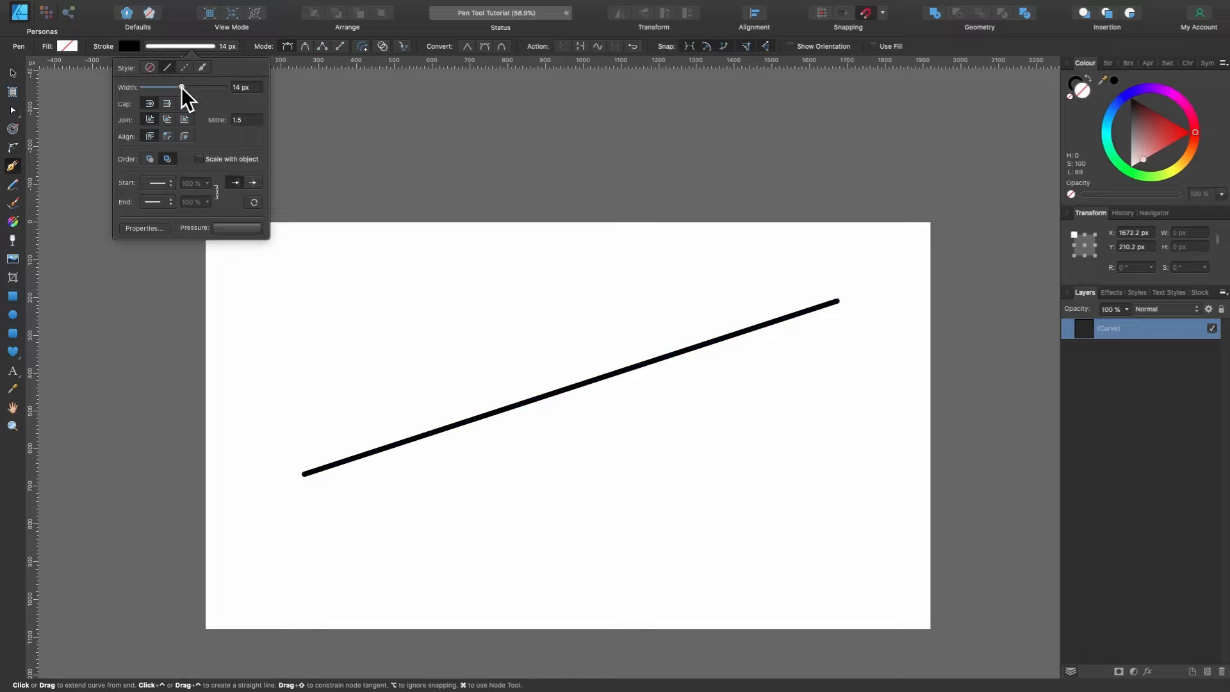
drag(360, 173, 312, 174)
mouse_move(159, 90)
mouse_down()
mouse_move(218, 87)
mouse_move(158, 96)
mouse_move(208, 96)
mouse_up()
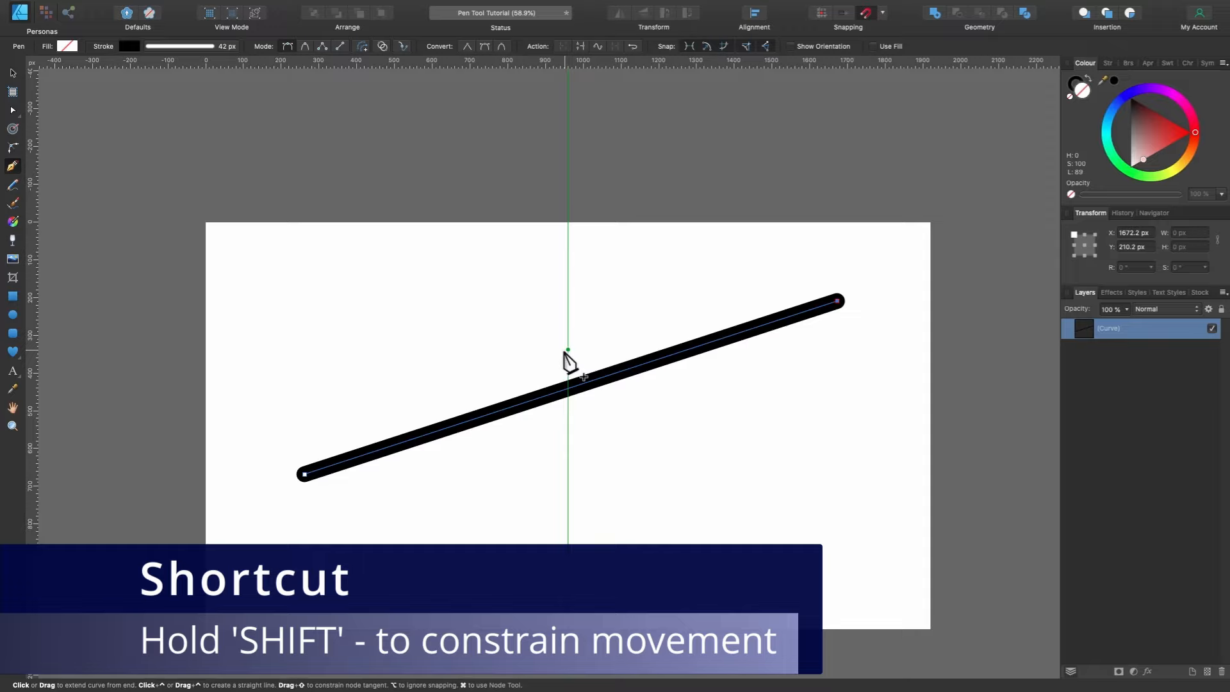
key(Delete)
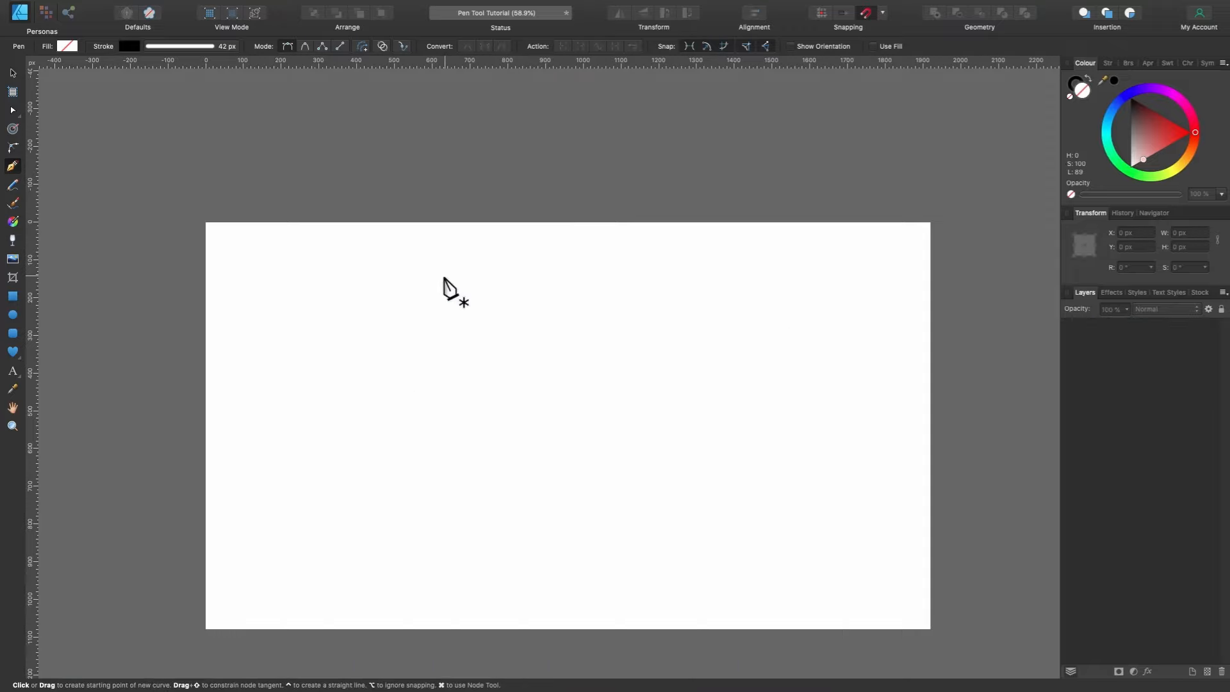
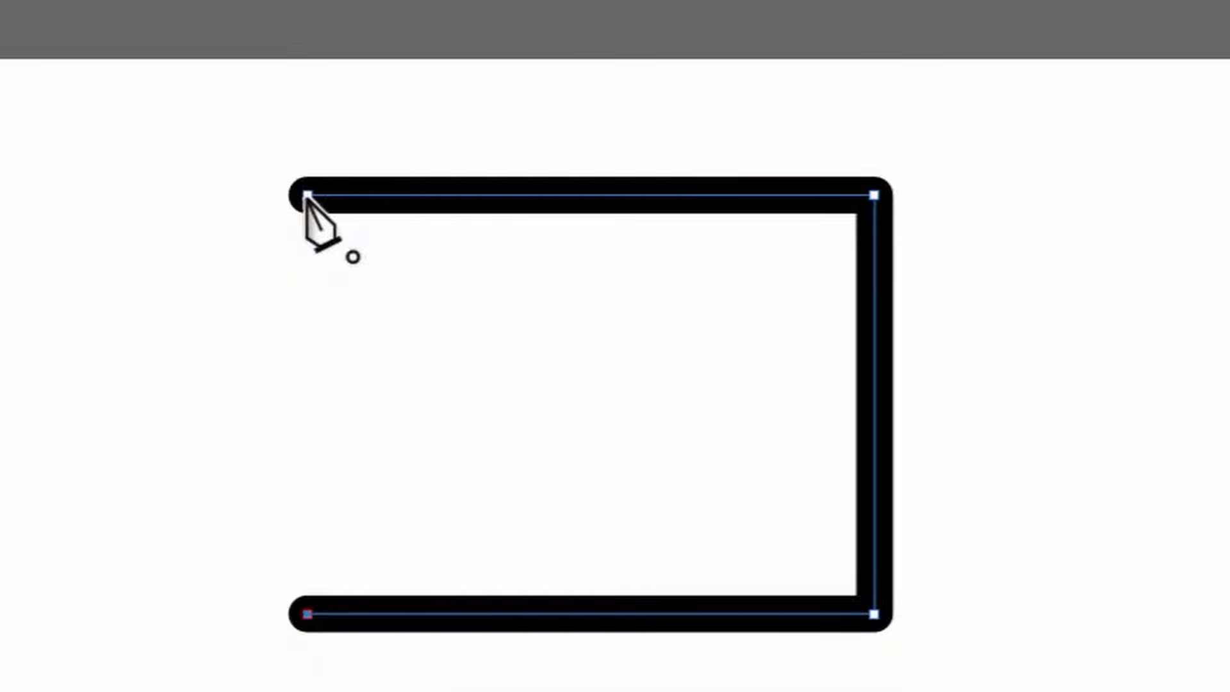
Close the rectangular path at its upper-left starting node and open its layer name for editing.
click(308, 195)
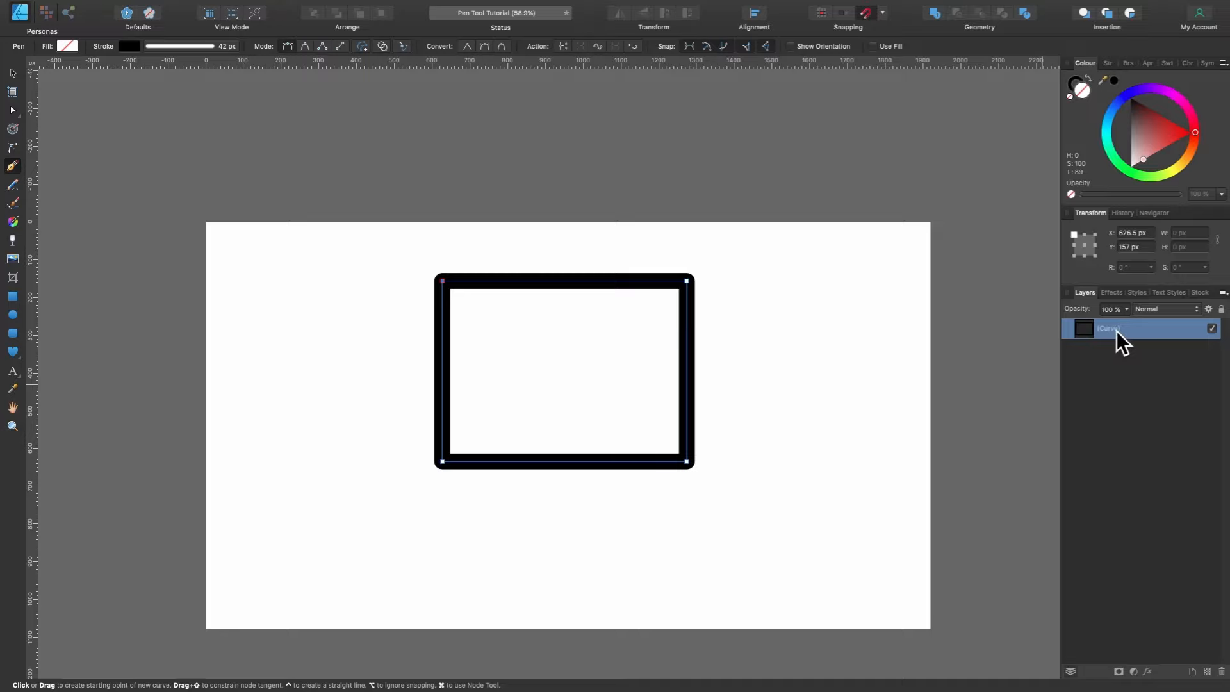
double_click(1110, 329)
key(Return)
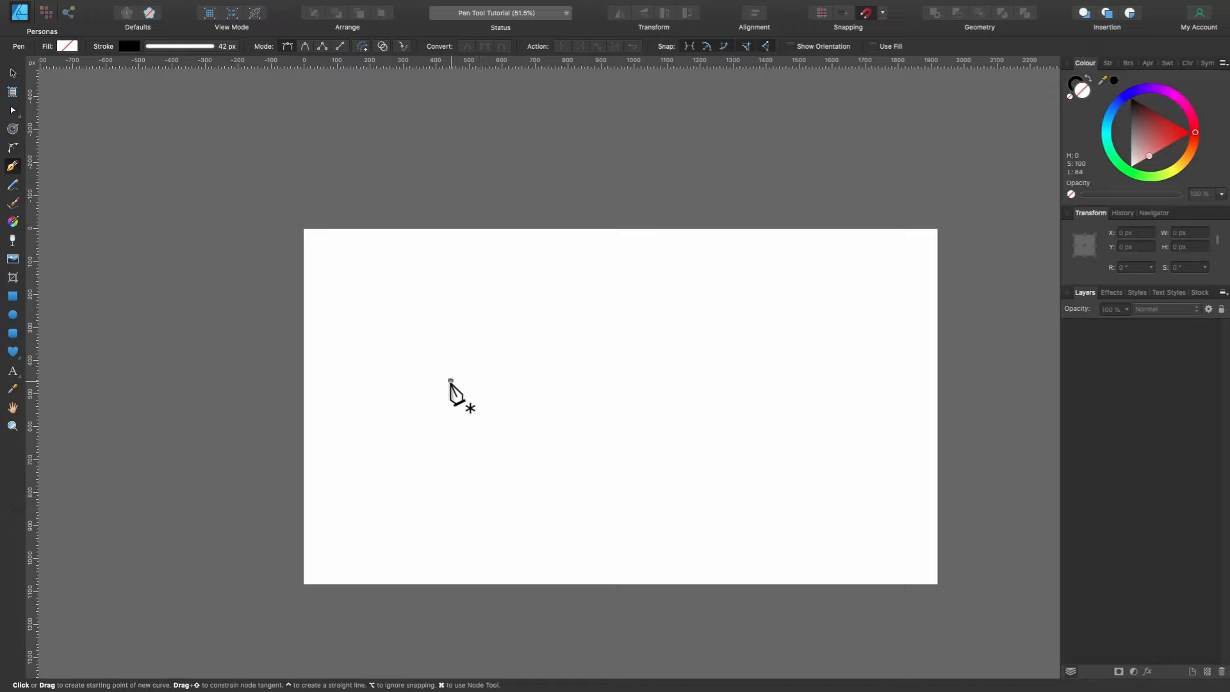
Draw an open Pen curve from about X 446, Y 463 through a smooth node at X 1293, Y 333 to X 1480, Y 722 px.
click(451, 381)
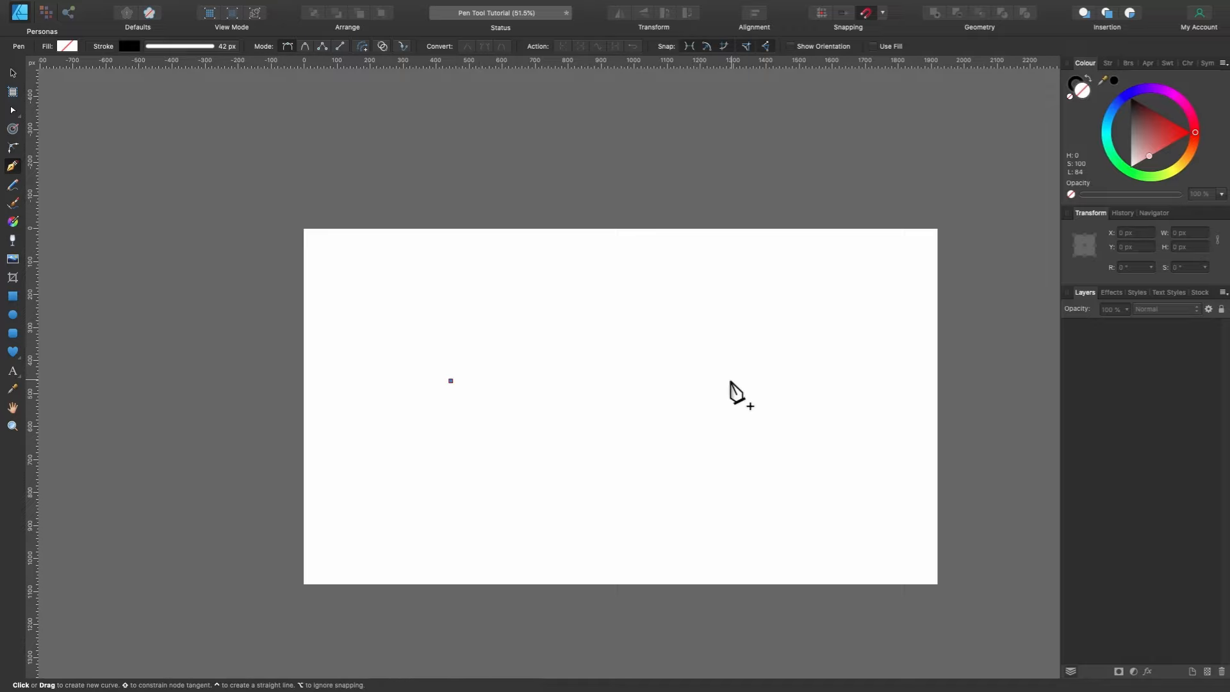
drag(730, 338, 794, 365)
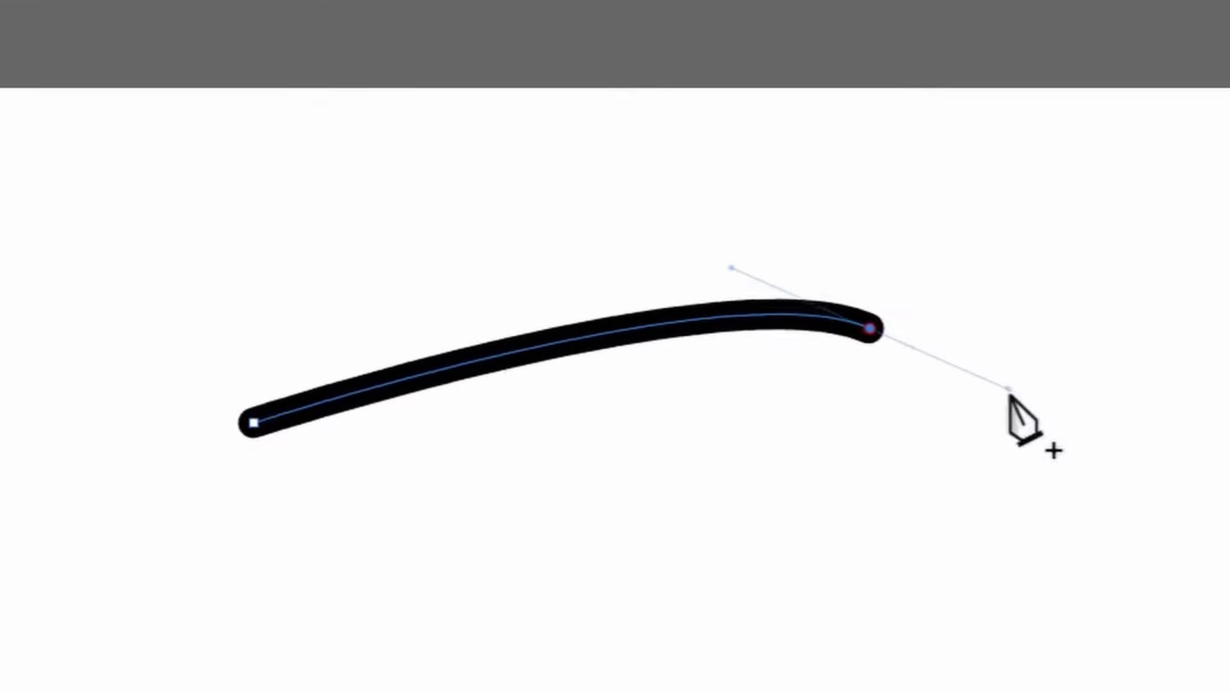
drag(1010, 391, 1136, 427)
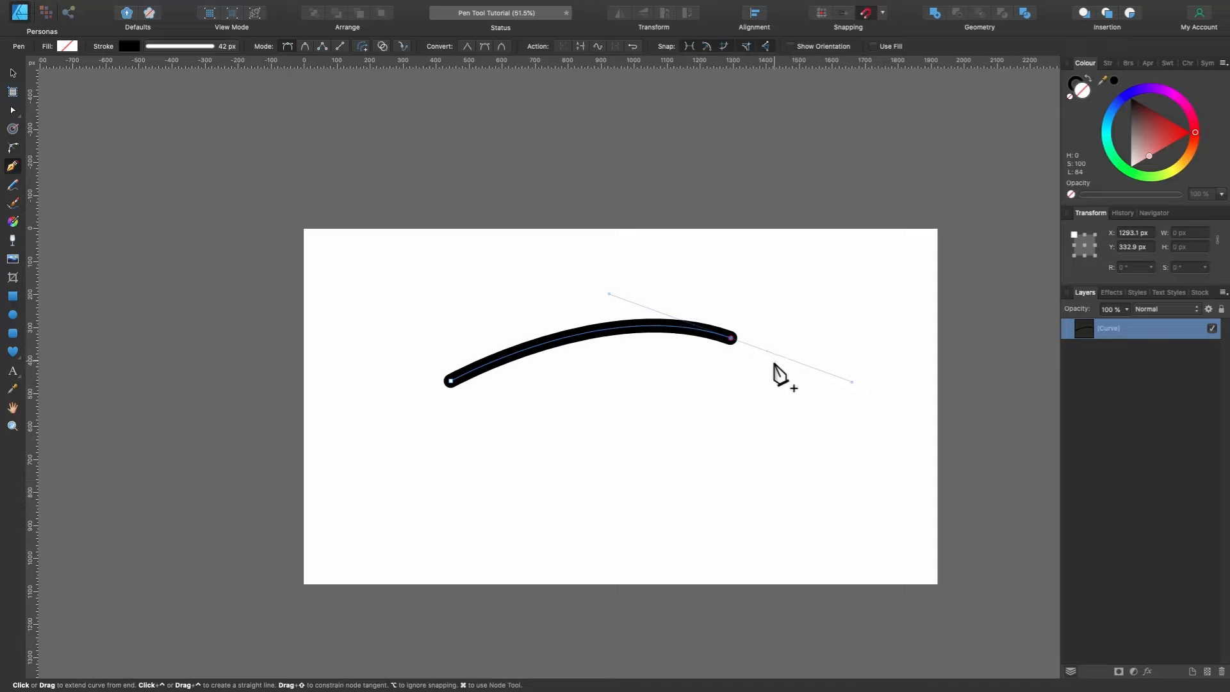
click(792, 469)
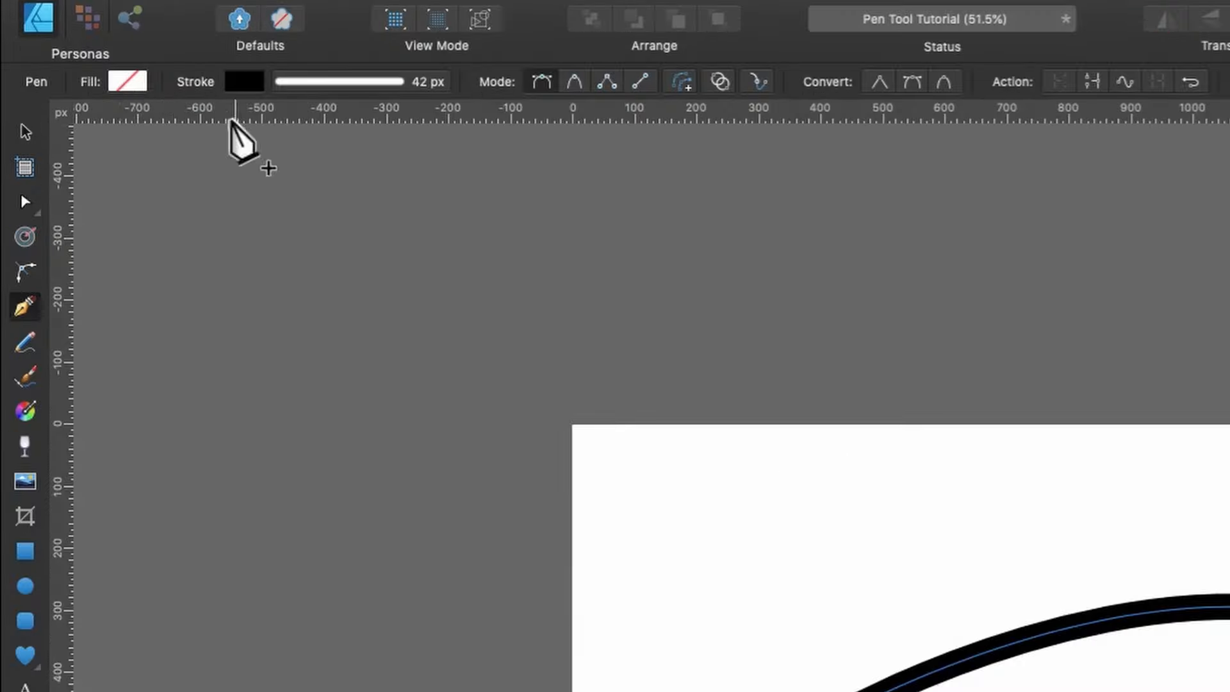
Fill the open curve with light pink, H 0, S 100, L 85, and switch to the Move tool.
click(67, 45)
click(275, 323)
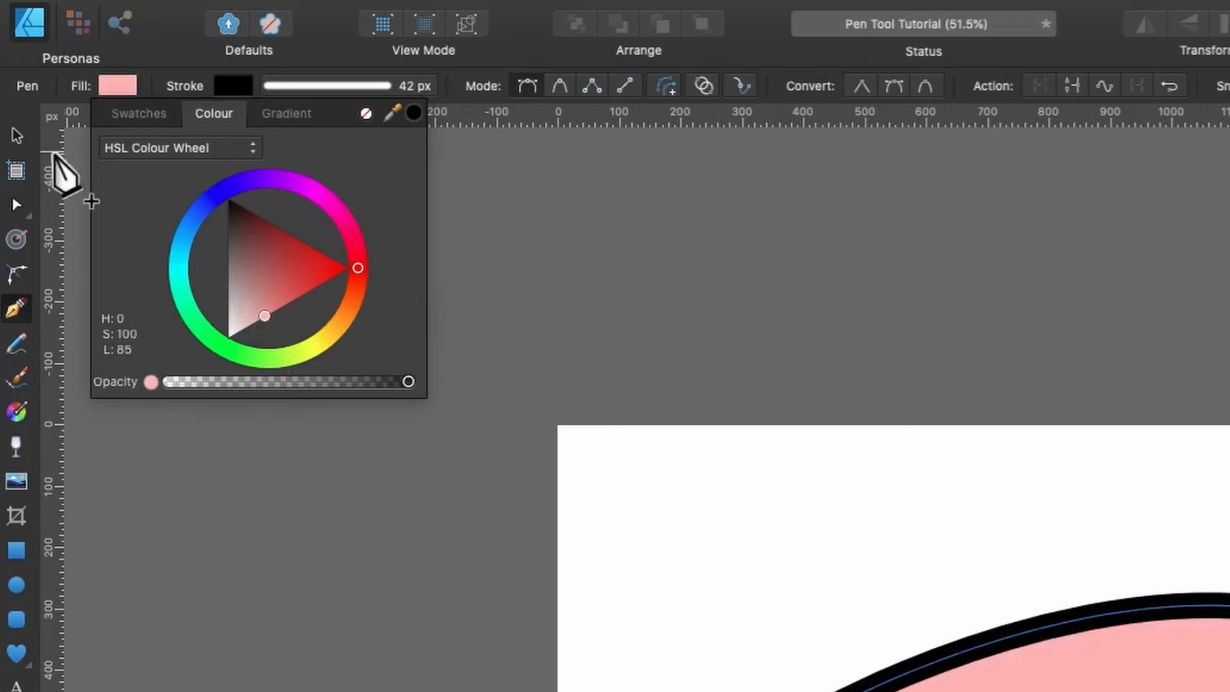
click(13, 74)
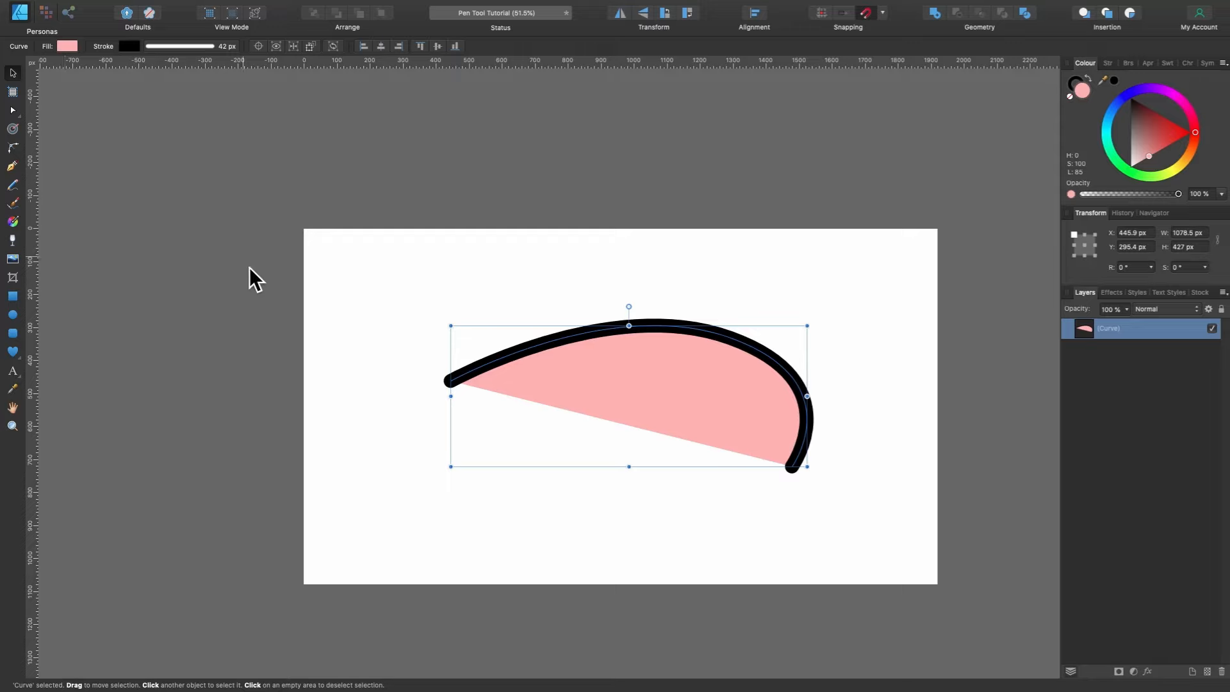
Close the pink curve with the Pen tool by joining its last node to the starting node with a straight segment.
key(p)
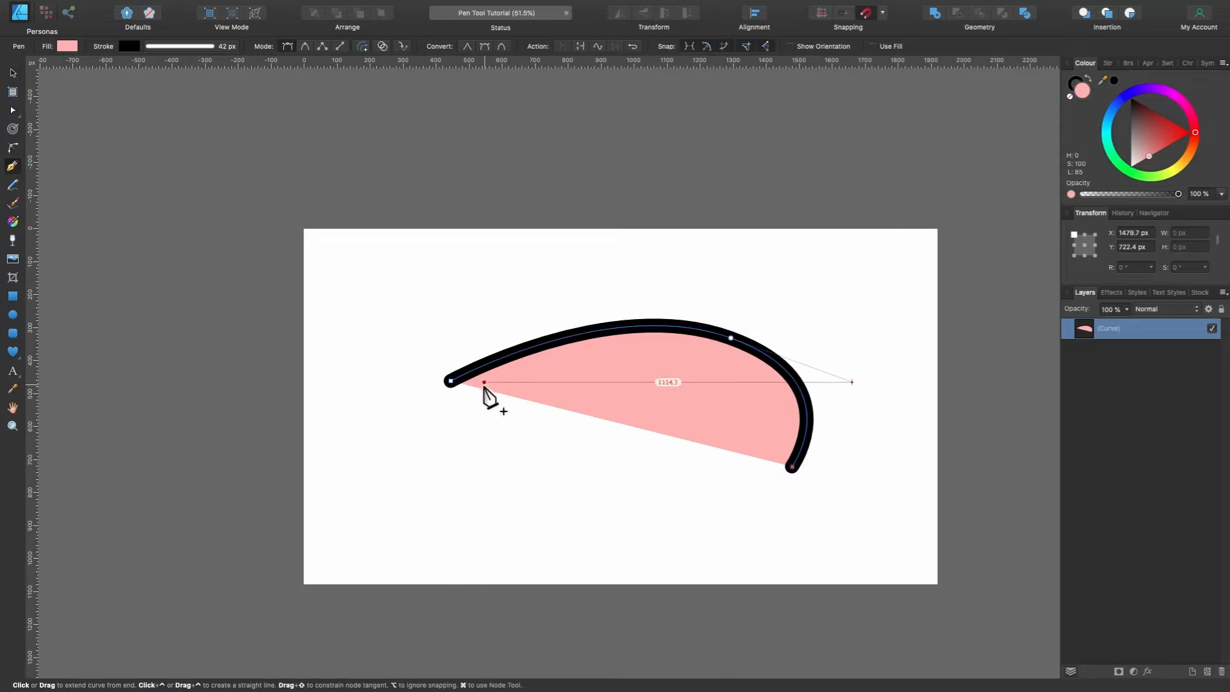
click(451, 384)
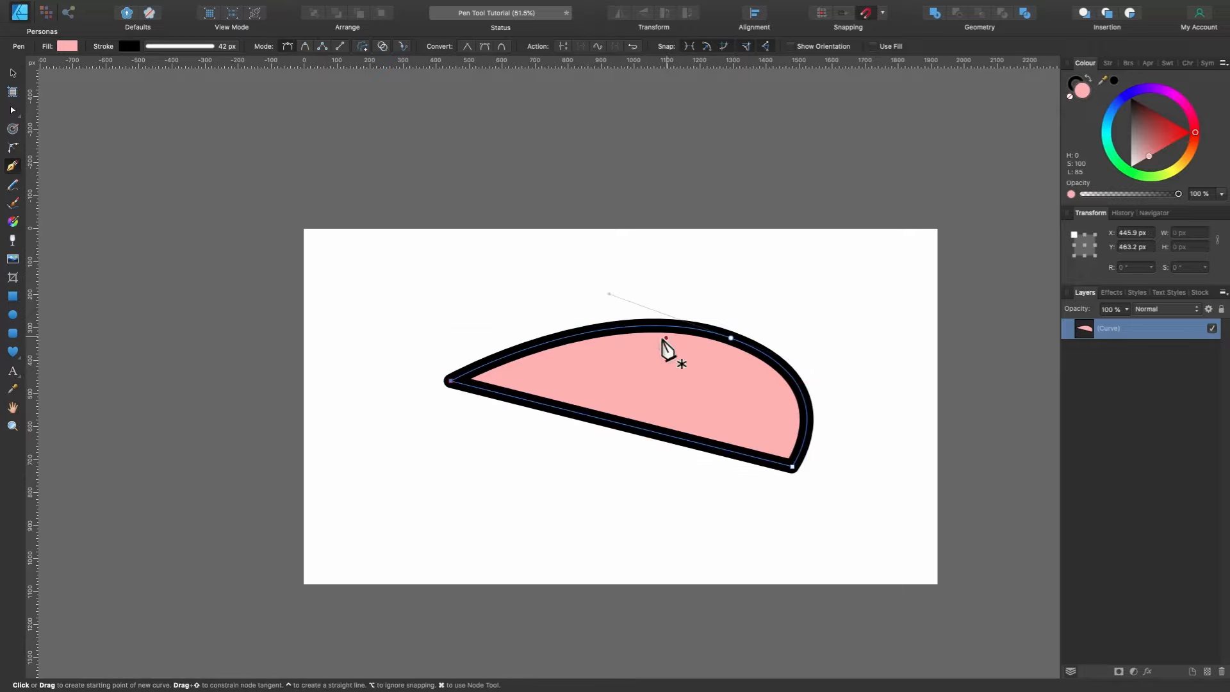
scroll(752, 330, up, 5)
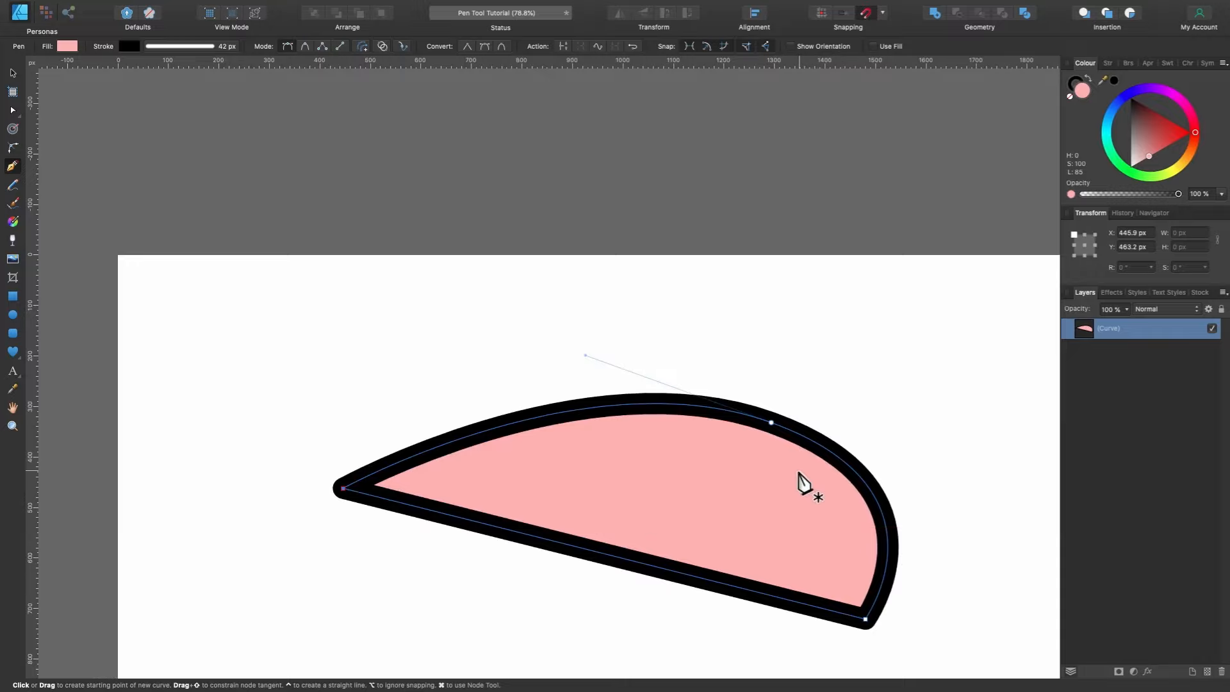
scroll(799, 473, down, 3)
scroll(800, 473, down, 2)
scroll(799, 473, right, 2)
scroll(799, 473, down, 1)
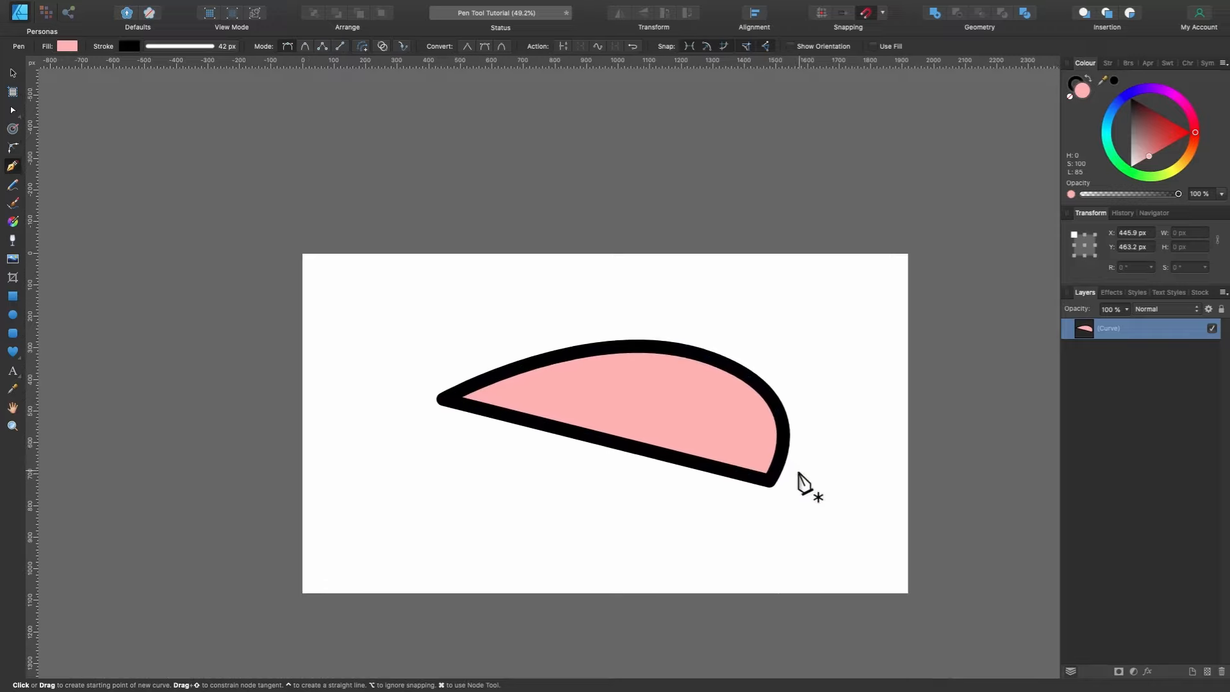
Undo the closing, filling and drawing of the pink curve until the page is empty.
key(super+z)
key(super+z)
key(super+z)
key(super+z)
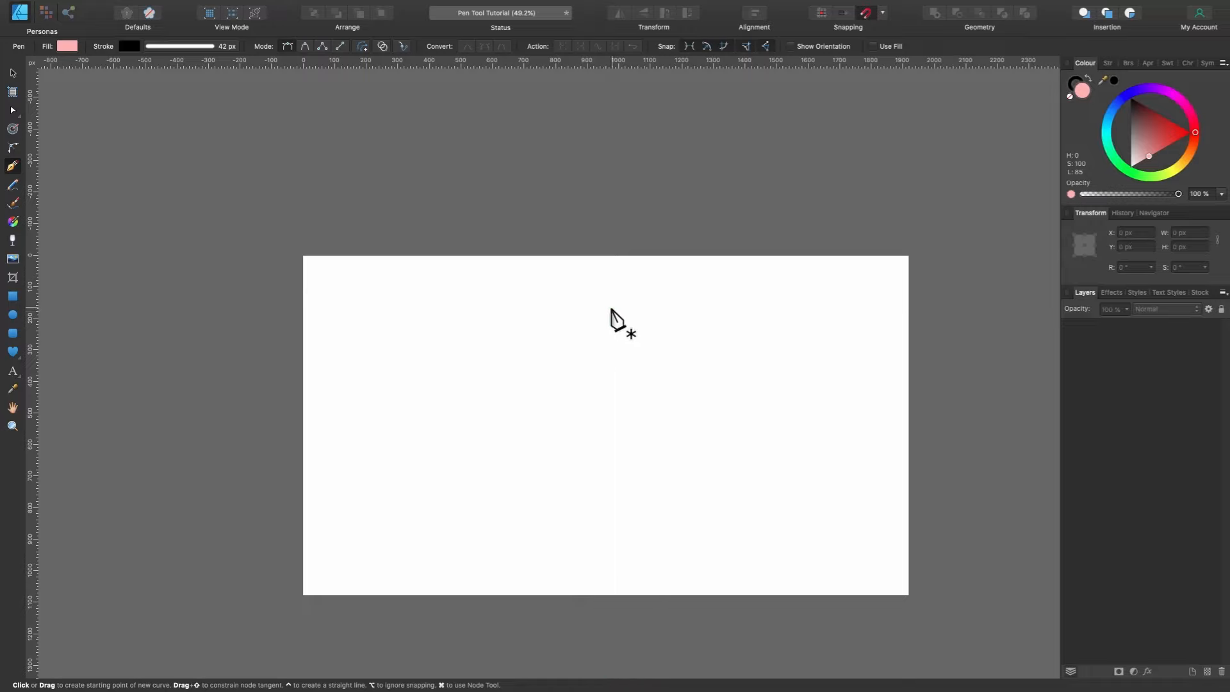
Draw a closed rounded loop of smooth Pen nodes starting at X 611, Y 540 px, and fill it with light pink, H 0, S 100, L 88.
click(494, 417)
drag(660, 351, 763, 380)
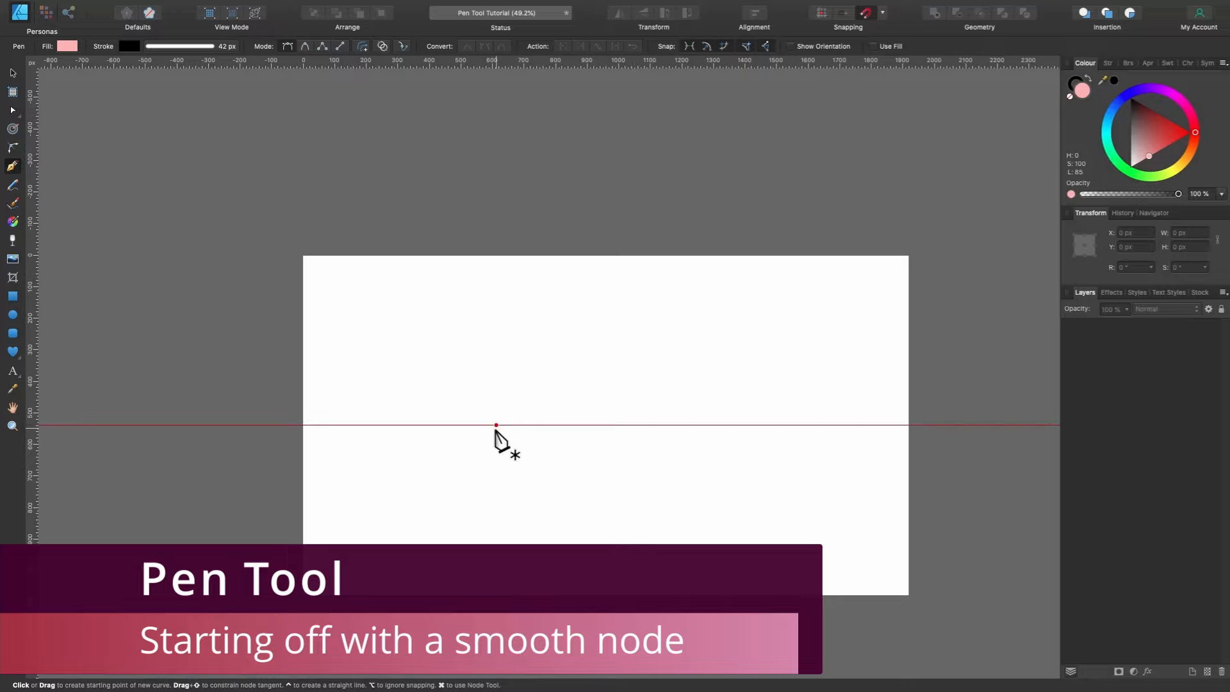
drag(496, 425, 526, 359)
drag(501, 194, 432, 224)
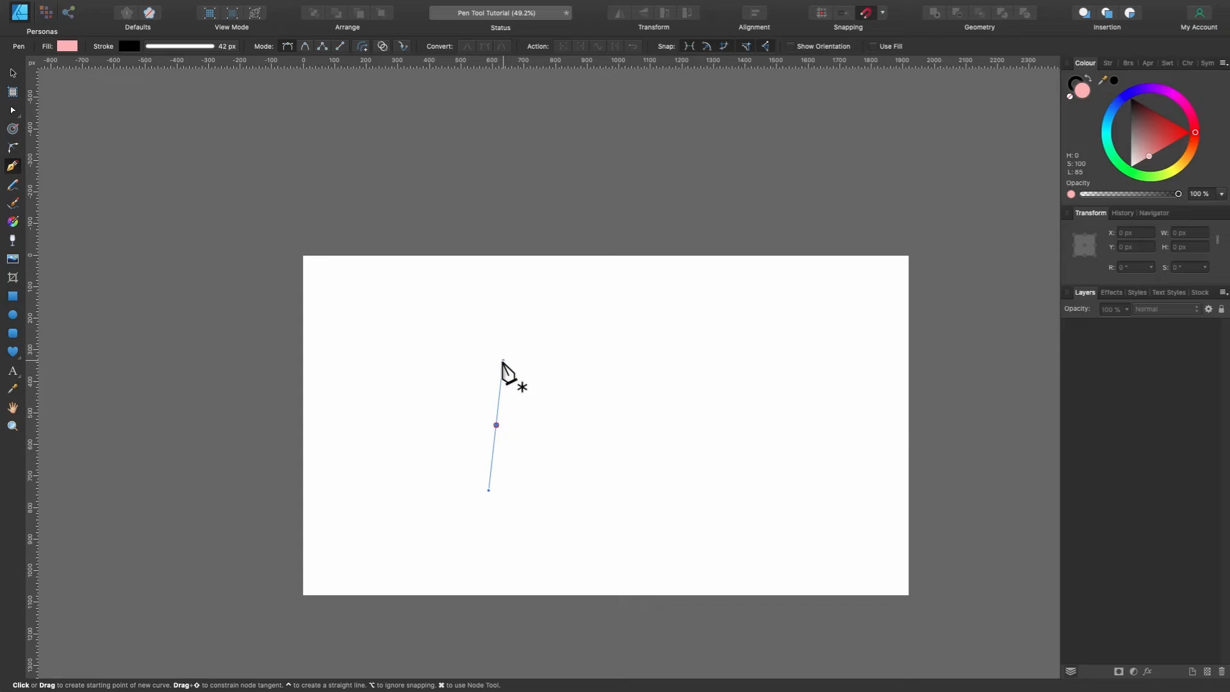
mouse_move(503, 360)
mouse_down()
mouse_move(533, 363)
mouse_move(440, 346)
mouse_move(516, 343)
mouse_move(497, 339)
mouse_up()
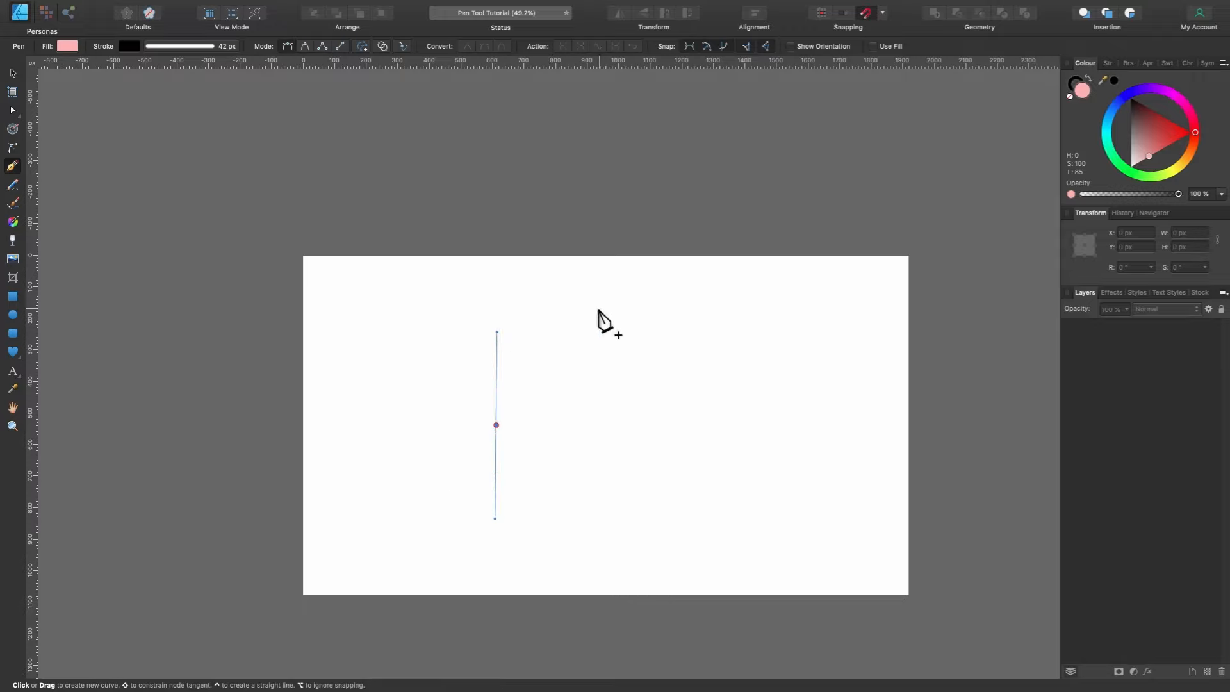
mouse_move(599, 308)
mouse_down()
mouse_move(678, 303)
mouse_move(649, 309)
mouse_up()
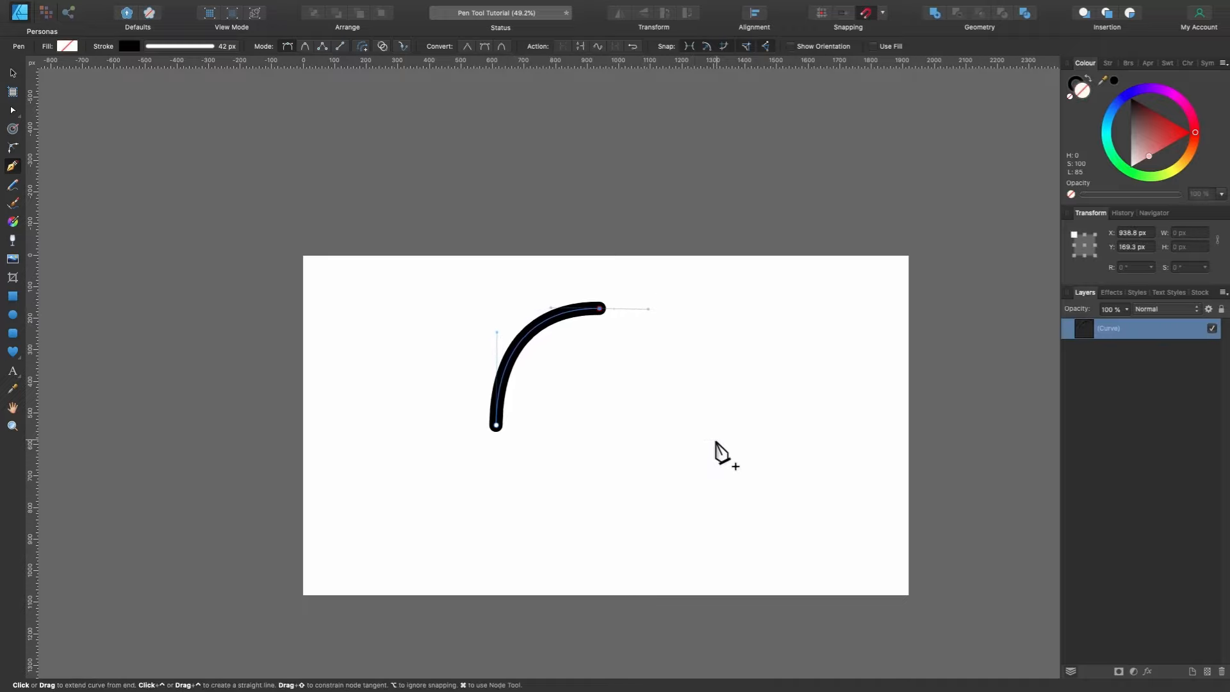
drag(682, 408, 683, 475)
drag(594, 503, 535, 501)
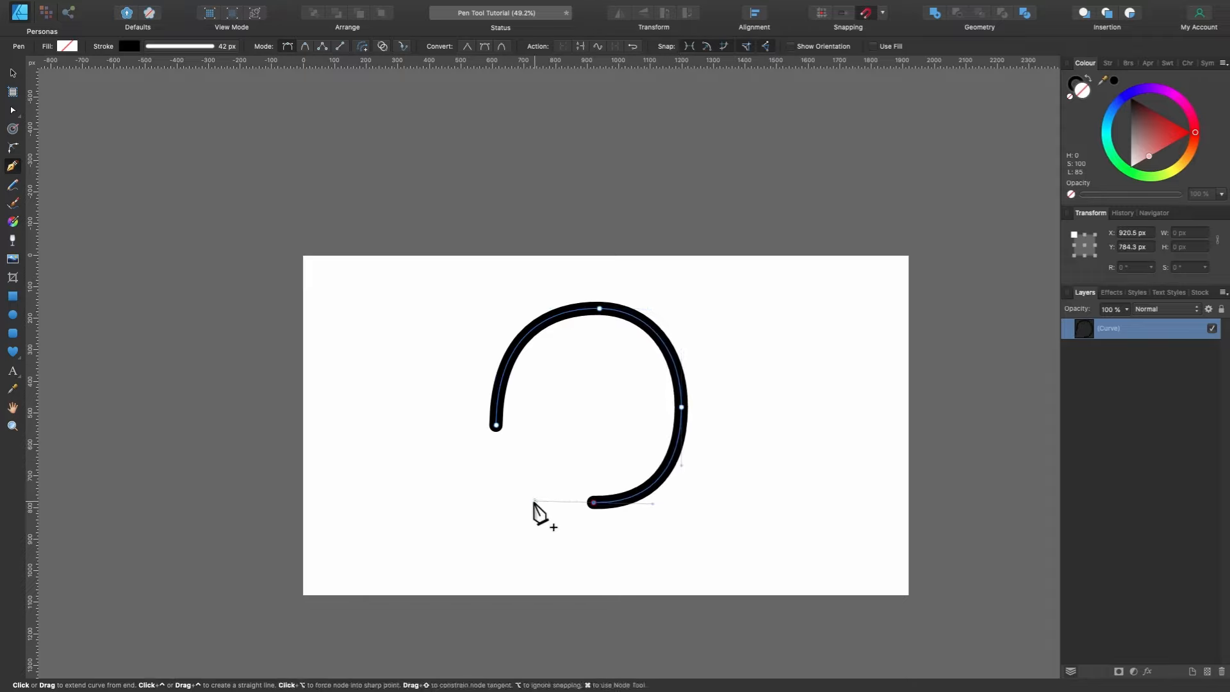
drag(496, 426, 496, 389)
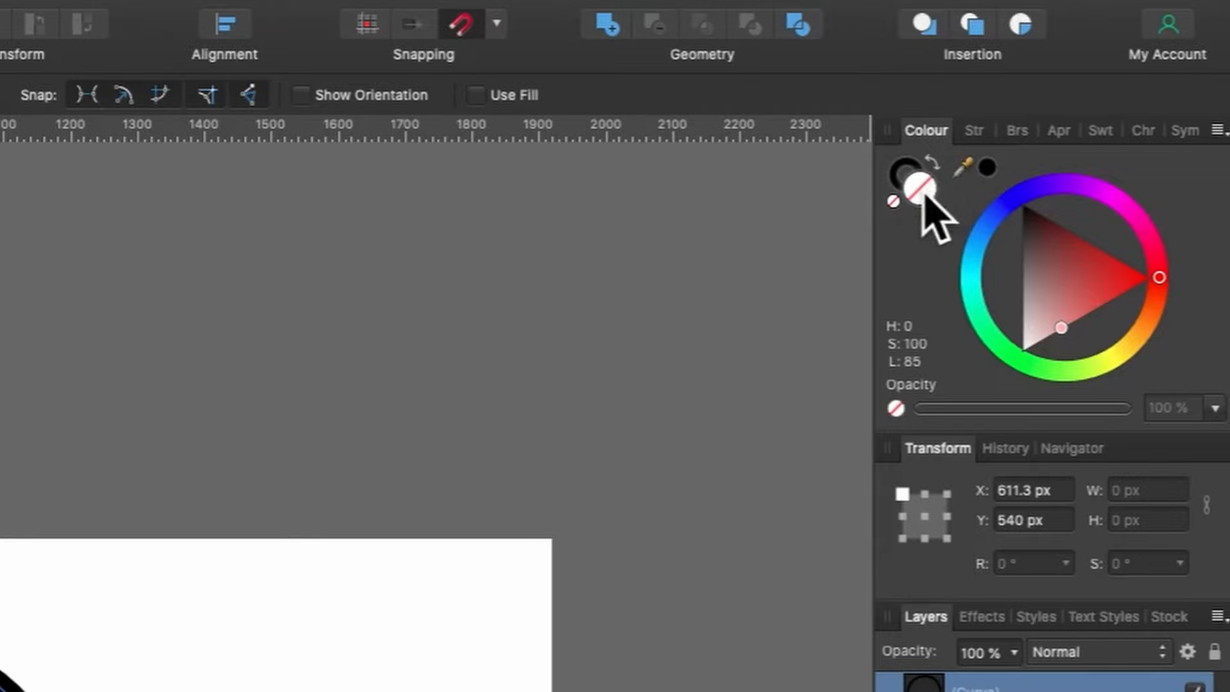
click(1062, 325)
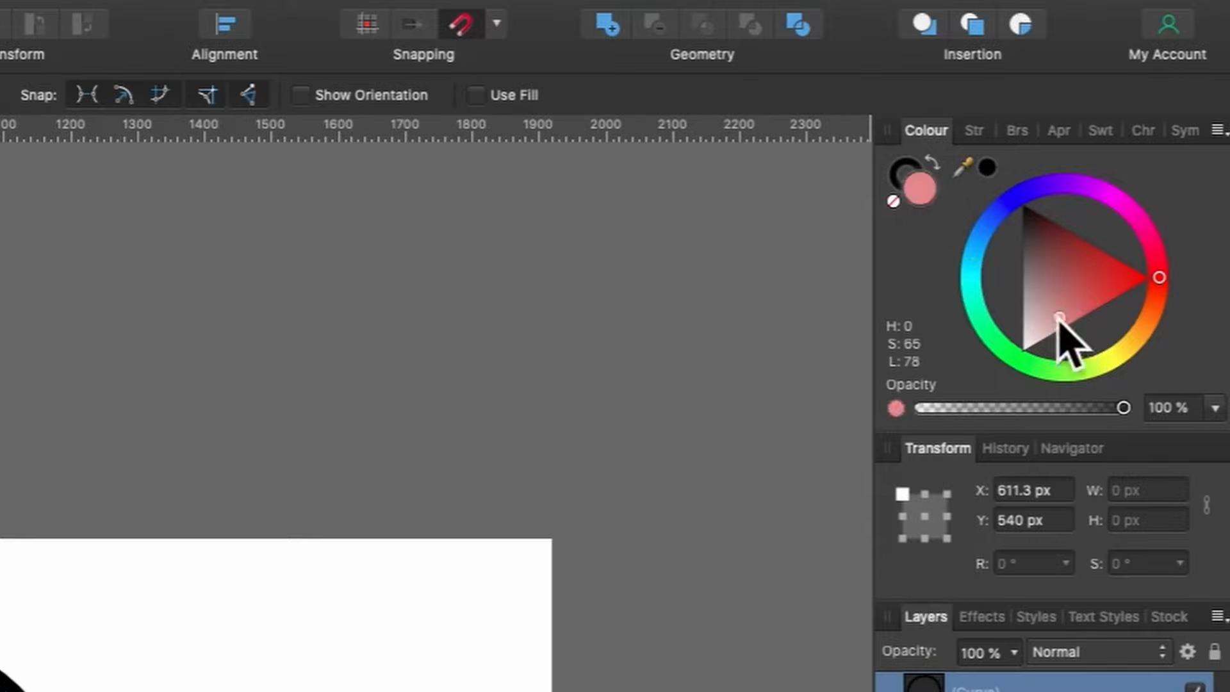
drag(1065, 325, 1057, 351)
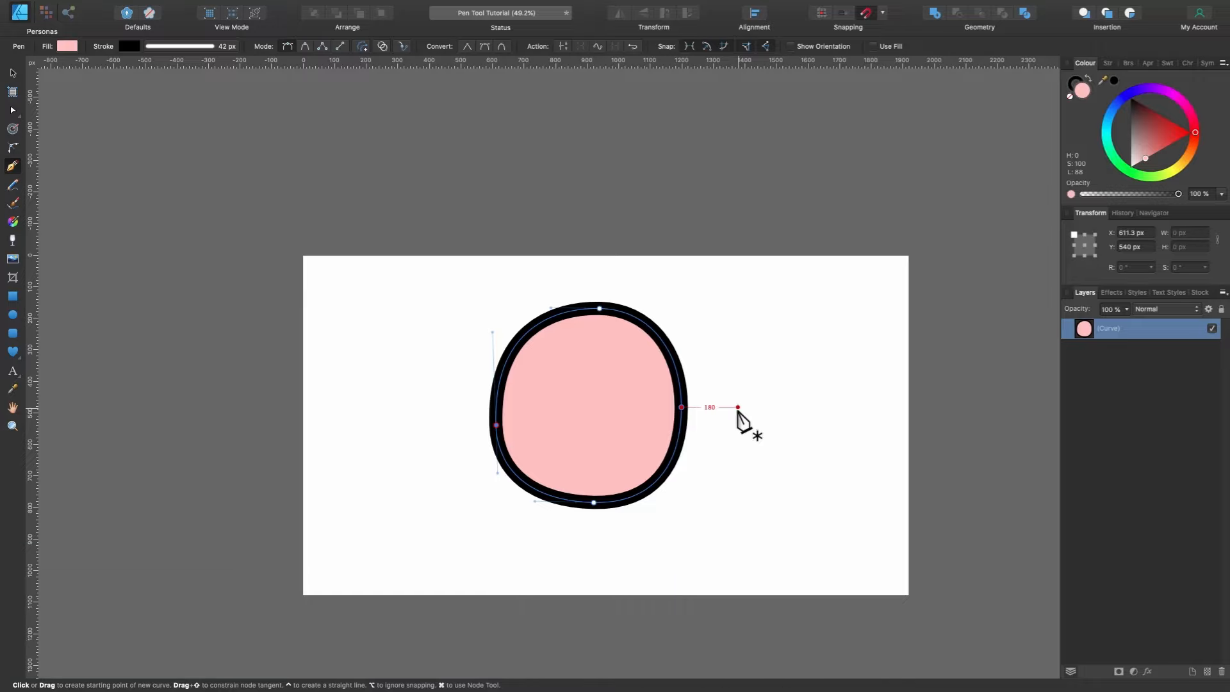
Draw an open question-mark Pen curve beside the loop, from a smooth node with vertical handles near X 1379, Y 480 to X 1359, Y 188 px.
drag(738, 408, 719, 321)
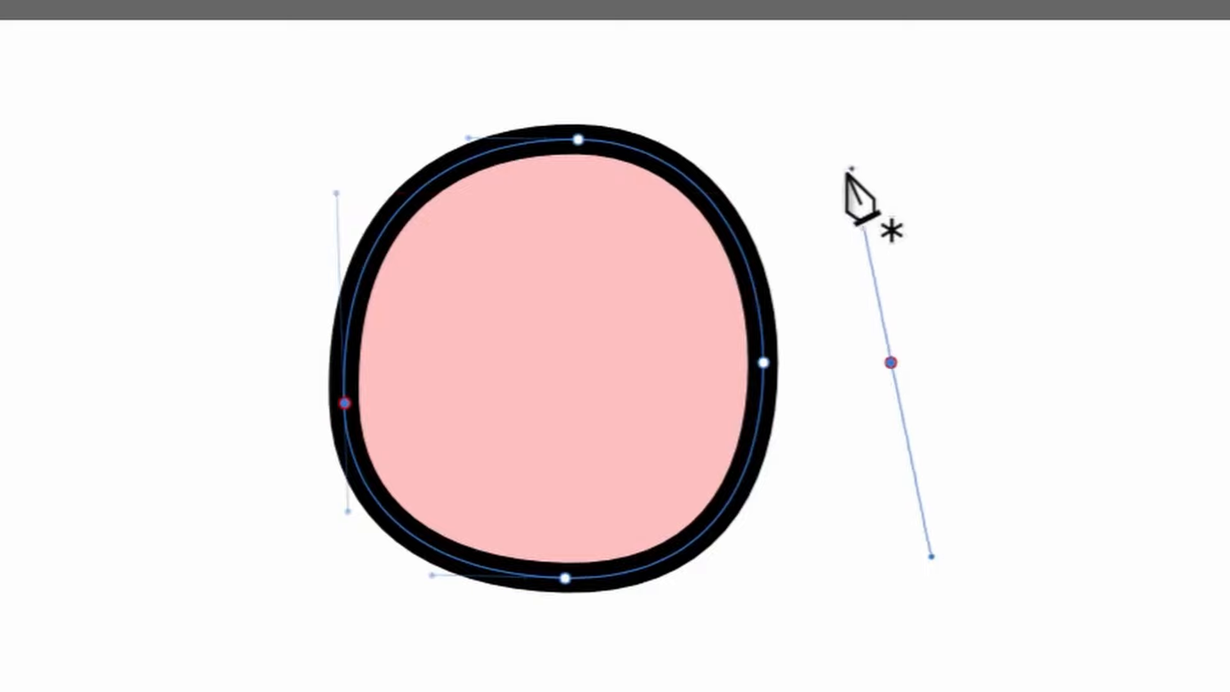
drag(851, 168, 898, 290)
key(shift)
key(shift)
key(shift)
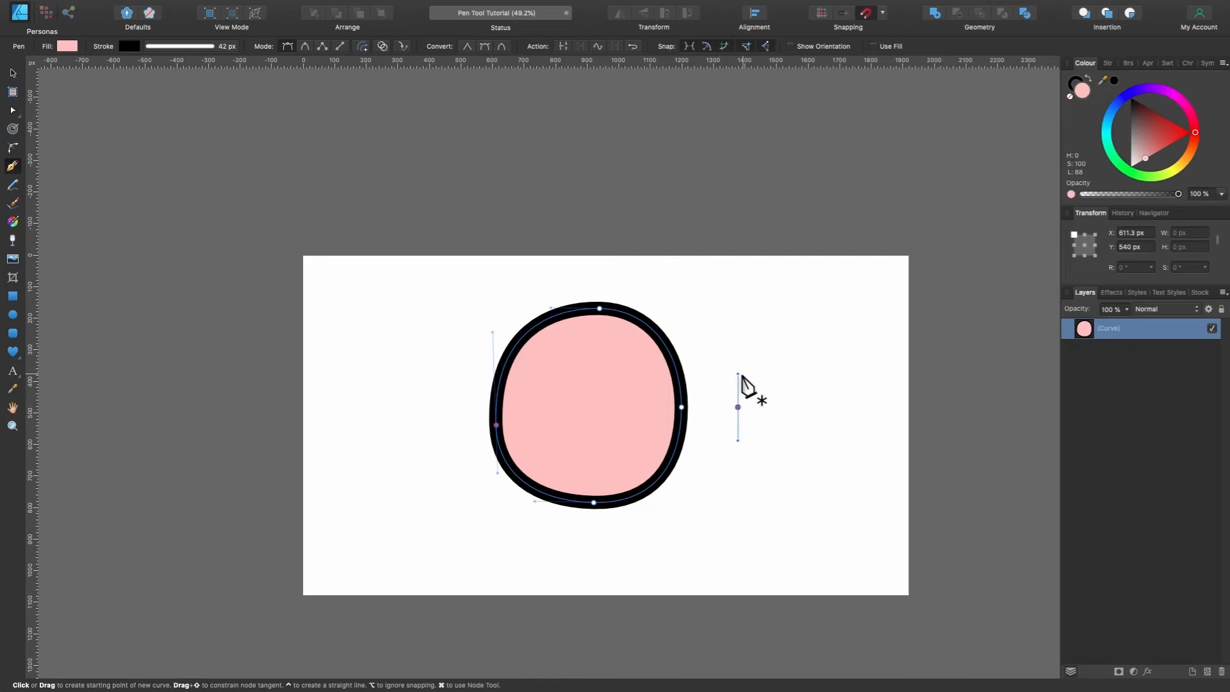
drag(741, 367, 739, 378)
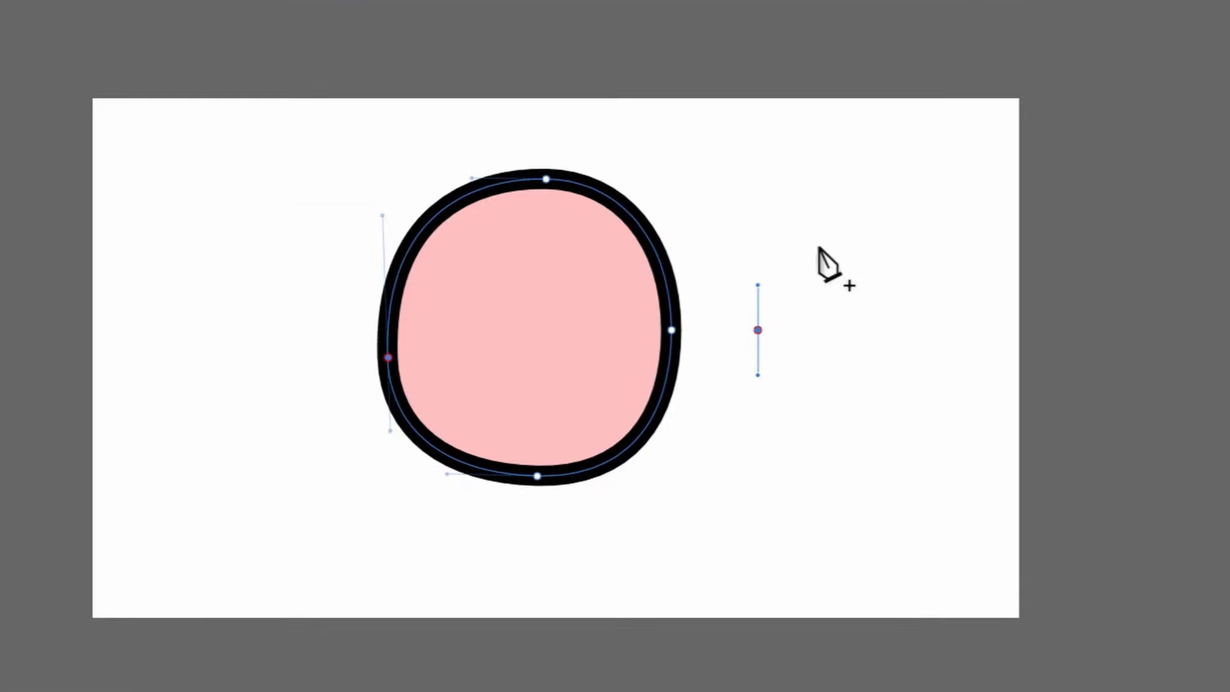
mouse_move(820, 245)
mouse_down()
mouse_move(882, 244)
mouse_move(838, 242)
mouse_move(876, 234)
mouse_up()
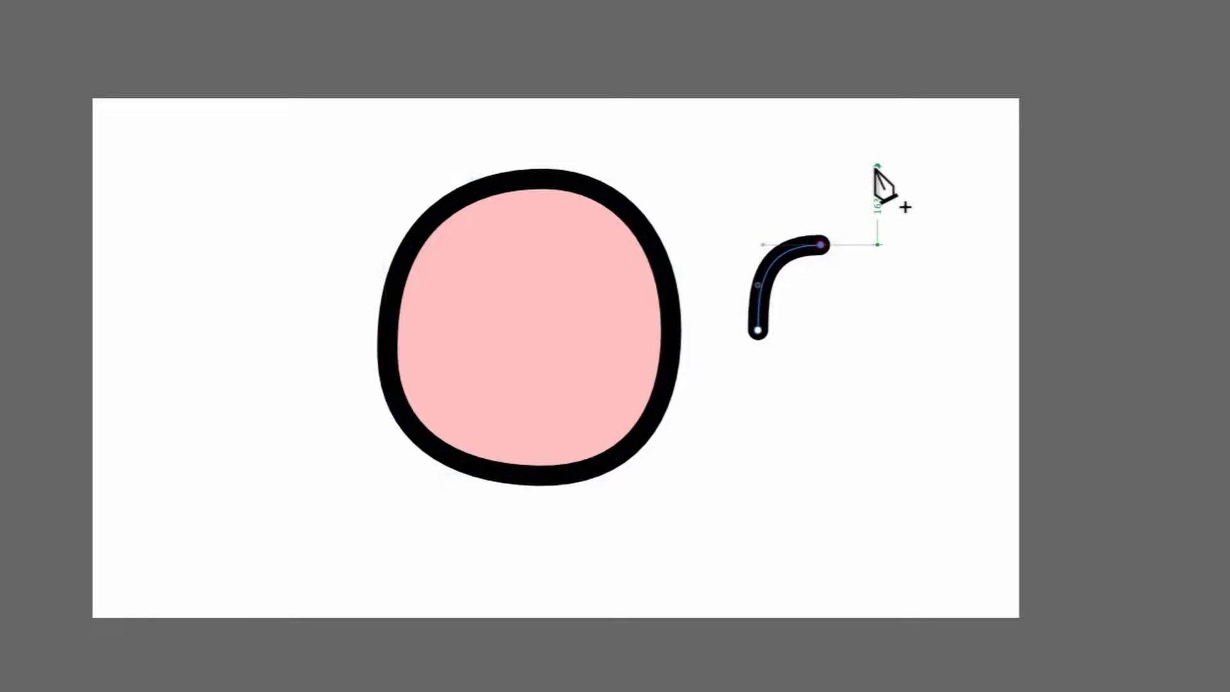
mouse_move(878, 165)
mouse_down()
mouse_move(878, 132)
mouse_move(876, 146)
mouse_move(877, 133)
mouse_move(775, 117)
mouse_up()
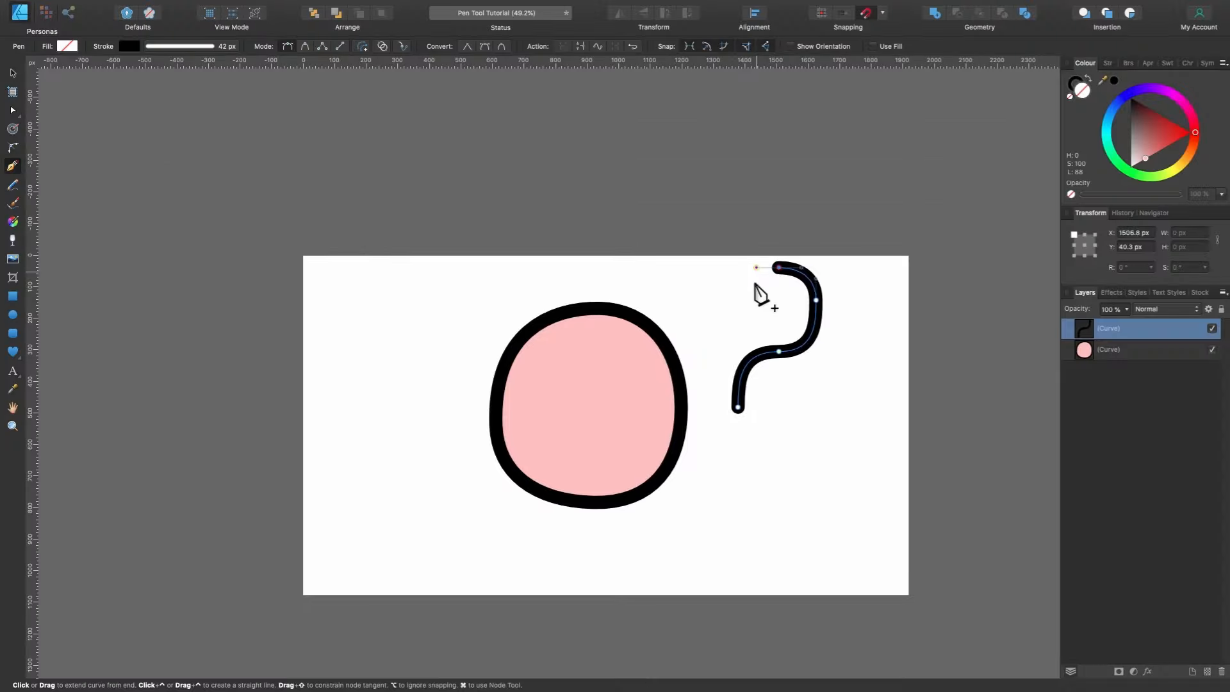
drag(749, 187, 749, 225)
drag(732, 340, 733, 357)
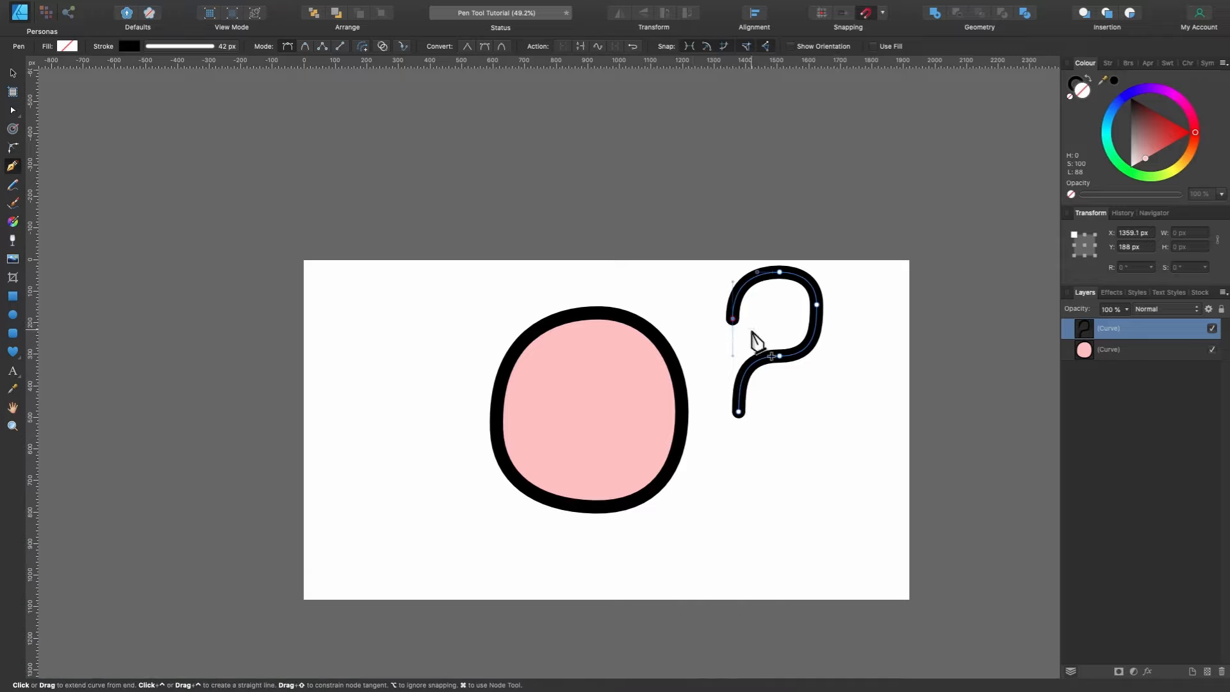
key(Escape)
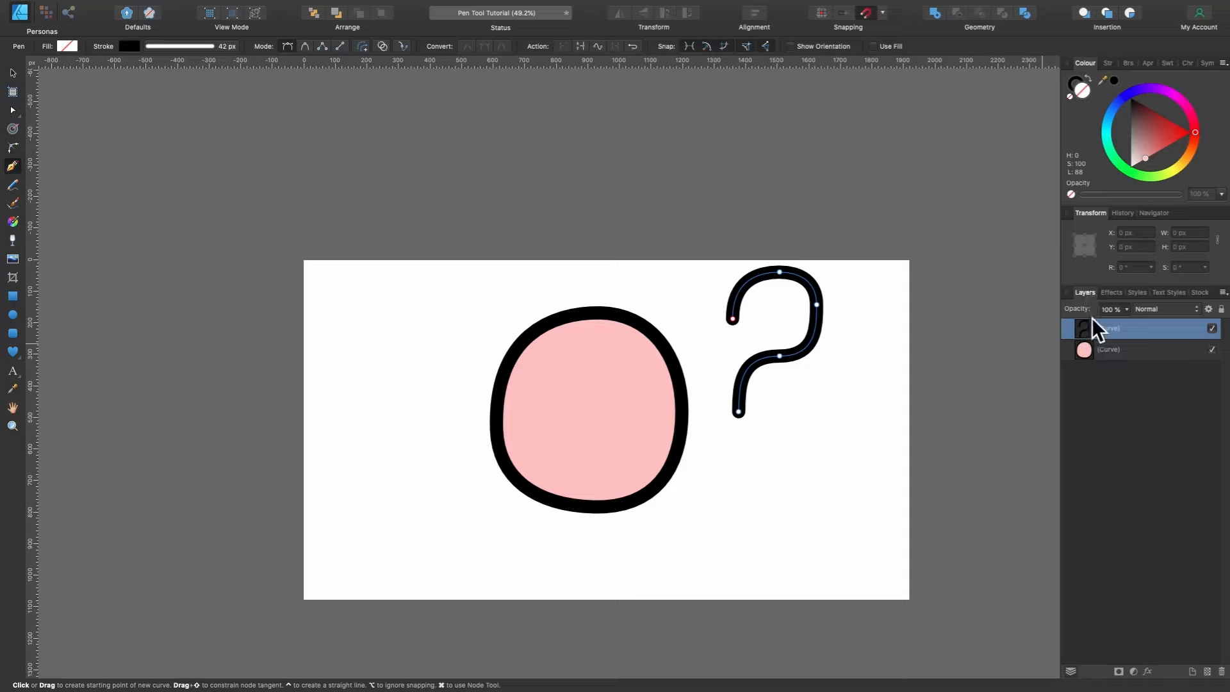
Draw a separate short vertical Pen line below the question mark, about 80 px long and ending at X 1379, Y 661 px.
click(1106, 351)
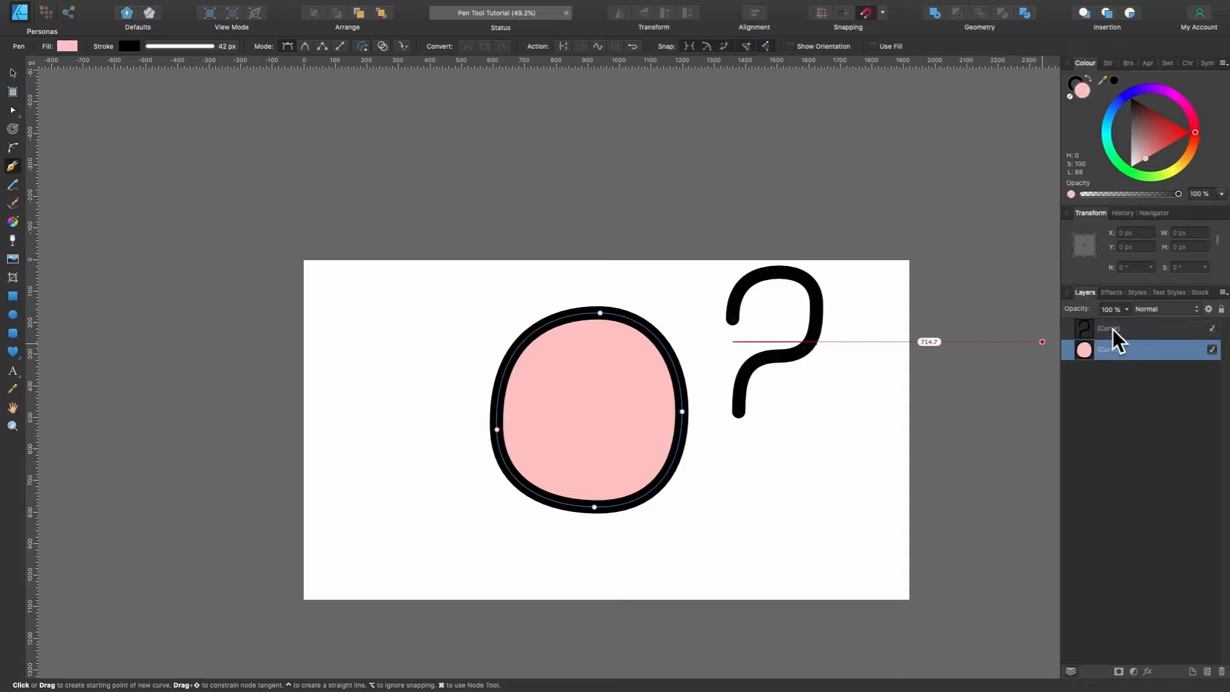
click(1112, 327)
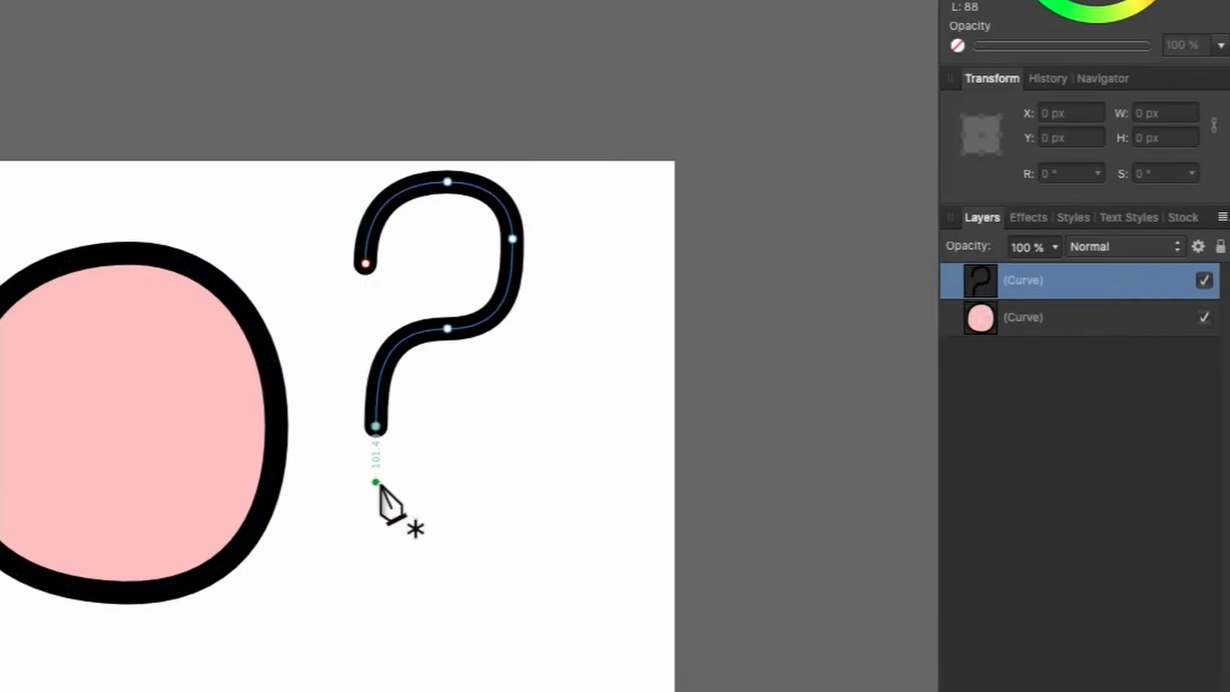
click(376, 482)
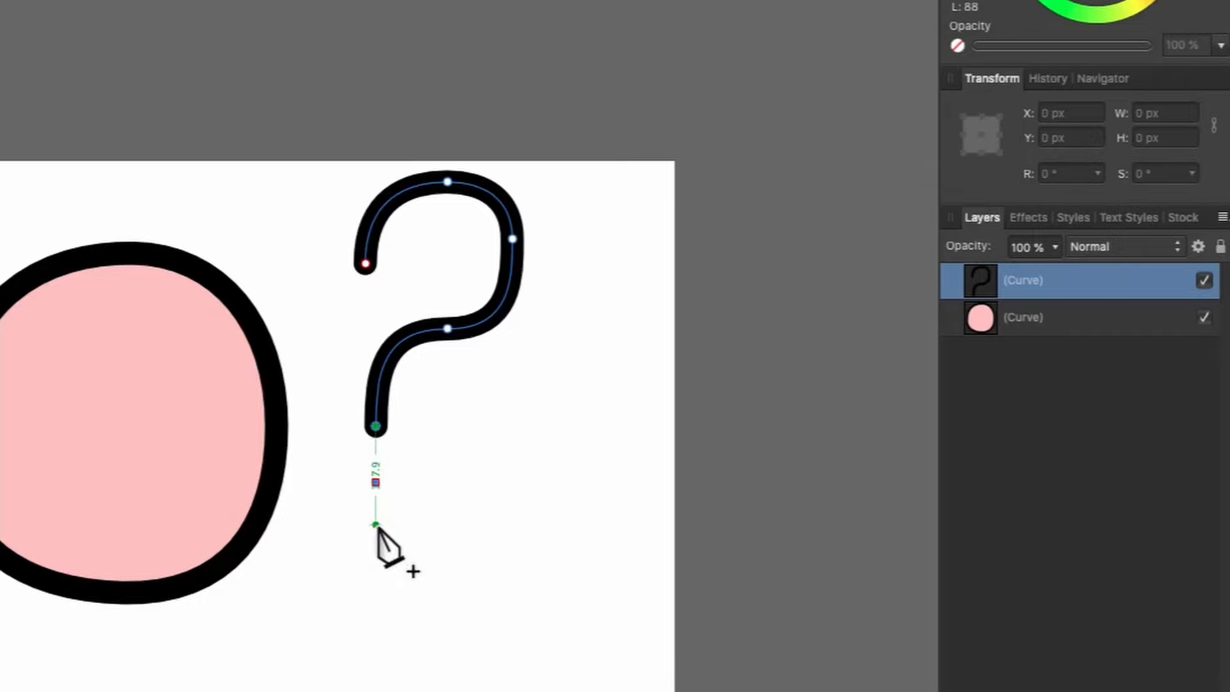
click(377, 525)
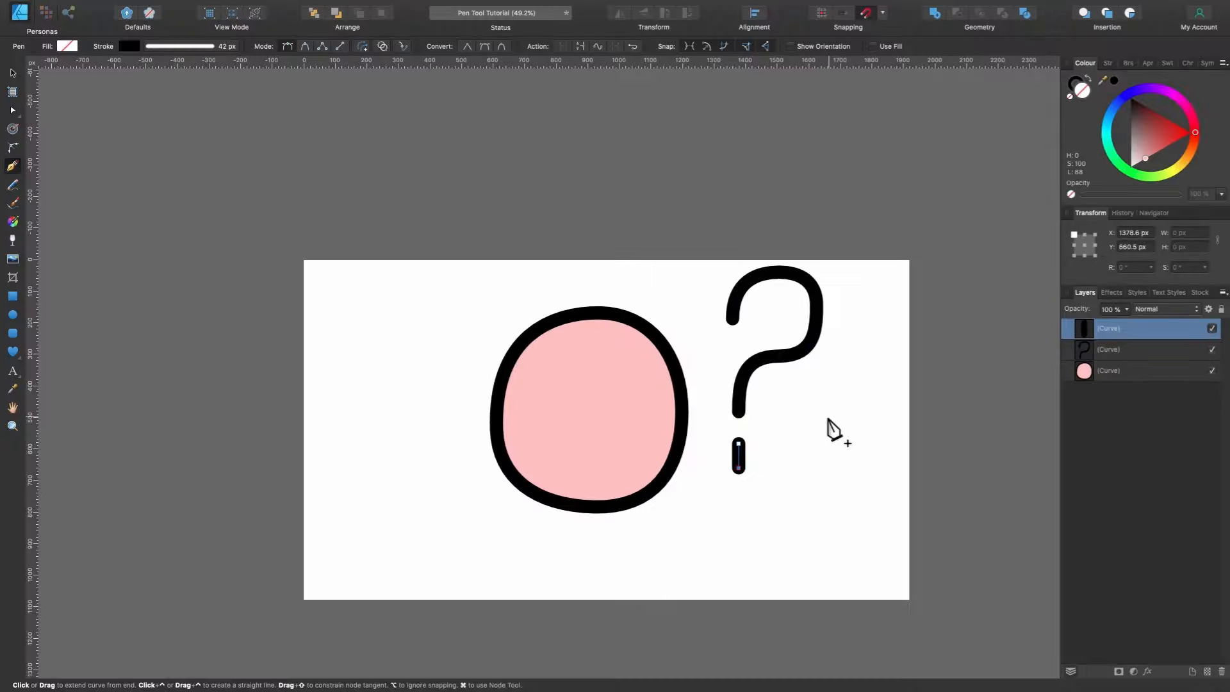
key(Escape)
Draw a wavy open Pen curve beneath the loop, from below the question mark through smooth nodes to X 244, Y 761 px.
click(783, 436)
drag(765, 538, 708, 549)
drag(620, 538, 556, 564)
drag(457, 531, 427, 486)
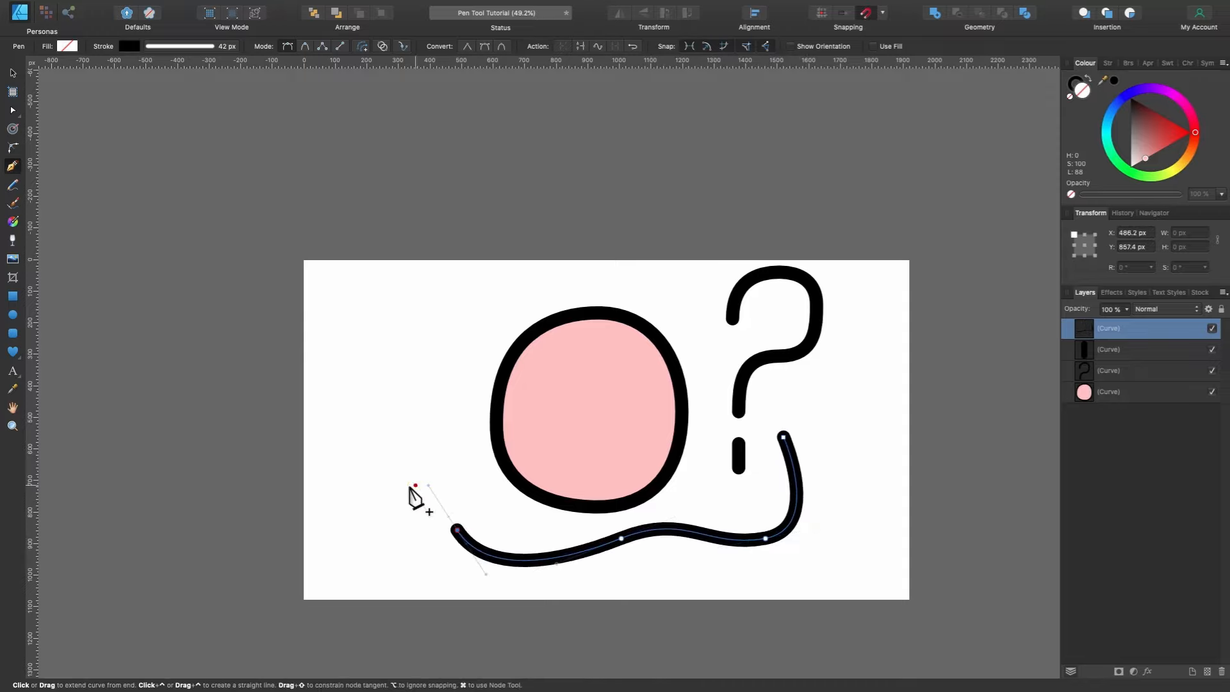
click(379, 499)
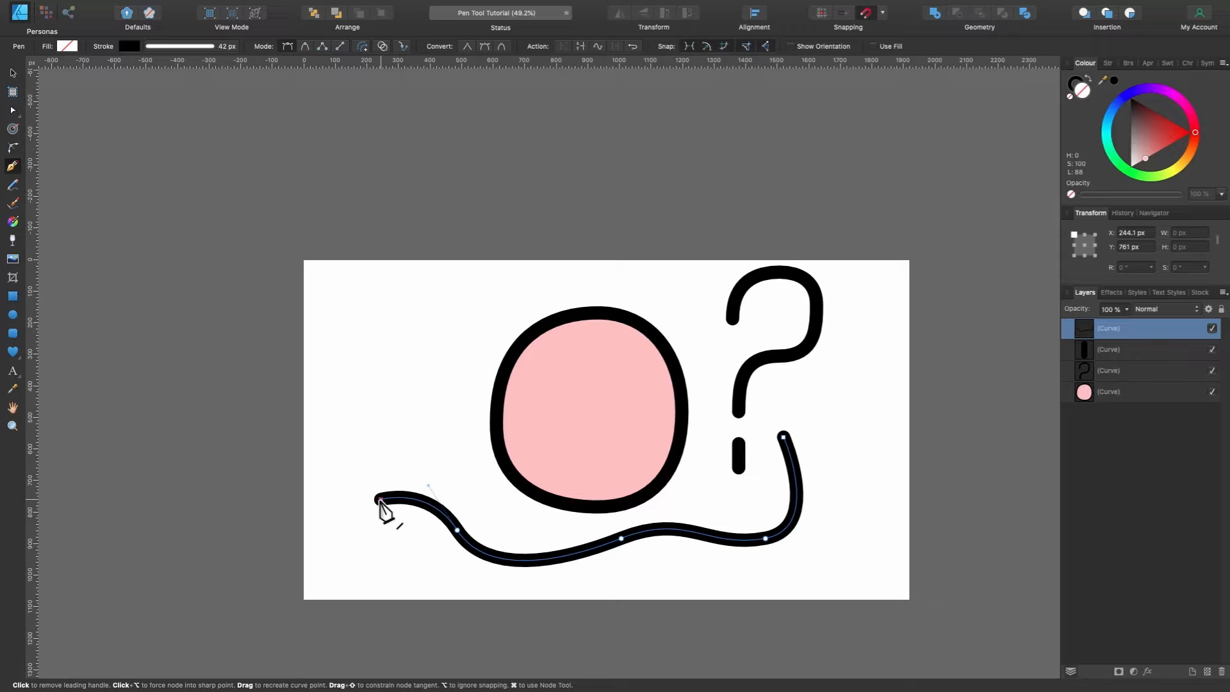
Undo the wavy curve, short line, question mark and pink loop until the page is empty.
key(super+z)
key(super+z)
key(super+z)
key(super+z)
key(super+z)
key(super+z)
key(super+z)
key(super+z)
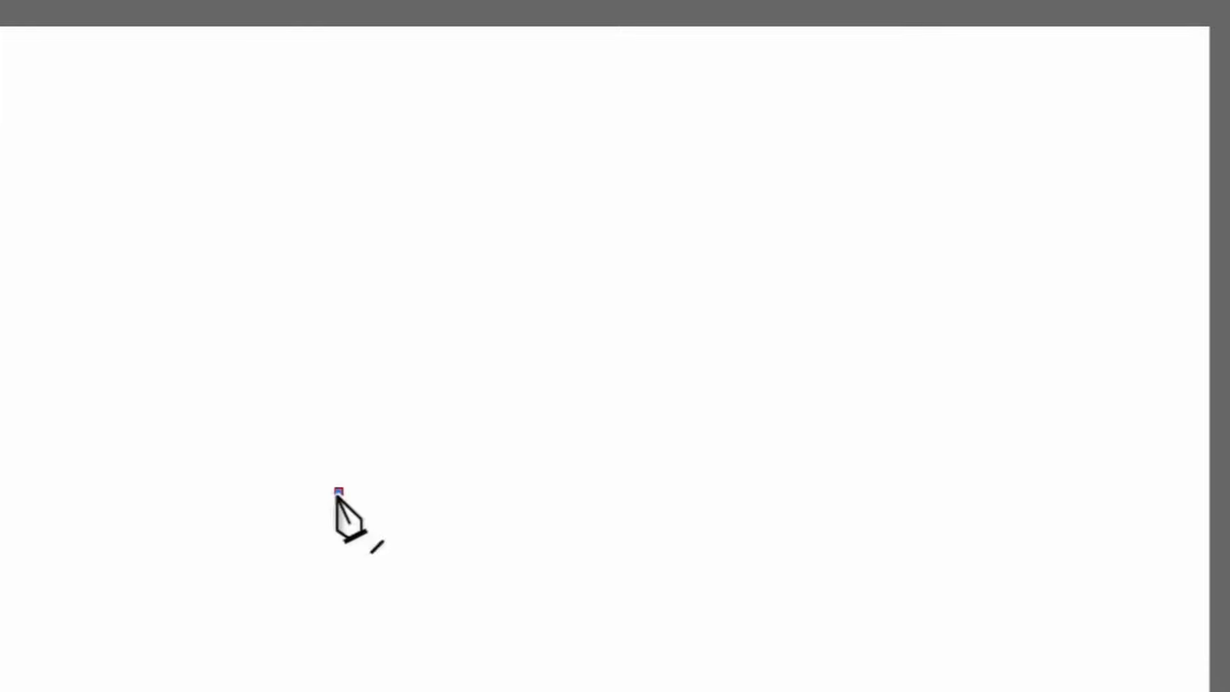
Draw a fin-shaped Pen curve, folding the peak node's outgoing handle back beneath the first arc, and end it level with the starting node.
drag(692, 156, 980, 158)
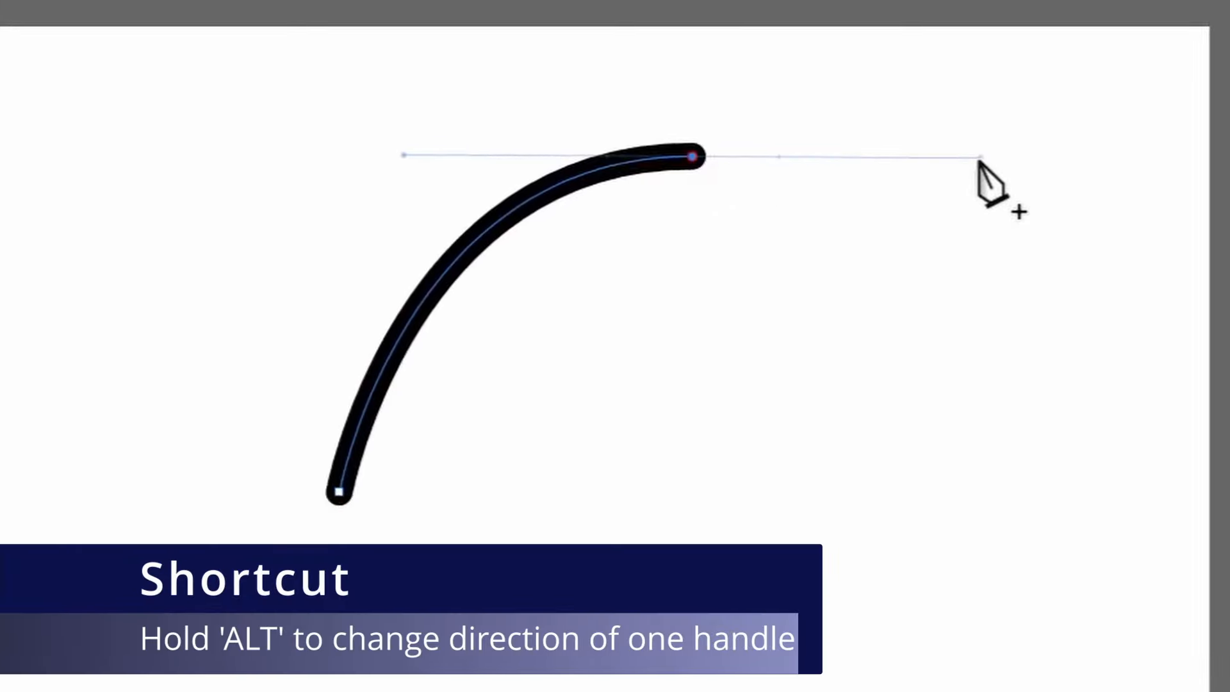
mouse_move(980, 158)
mouse_down()
mouse_move(955, 198)
mouse_move(829, 267)
mouse_move(959, 190)
mouse_move(972, 152)
mouse_up()
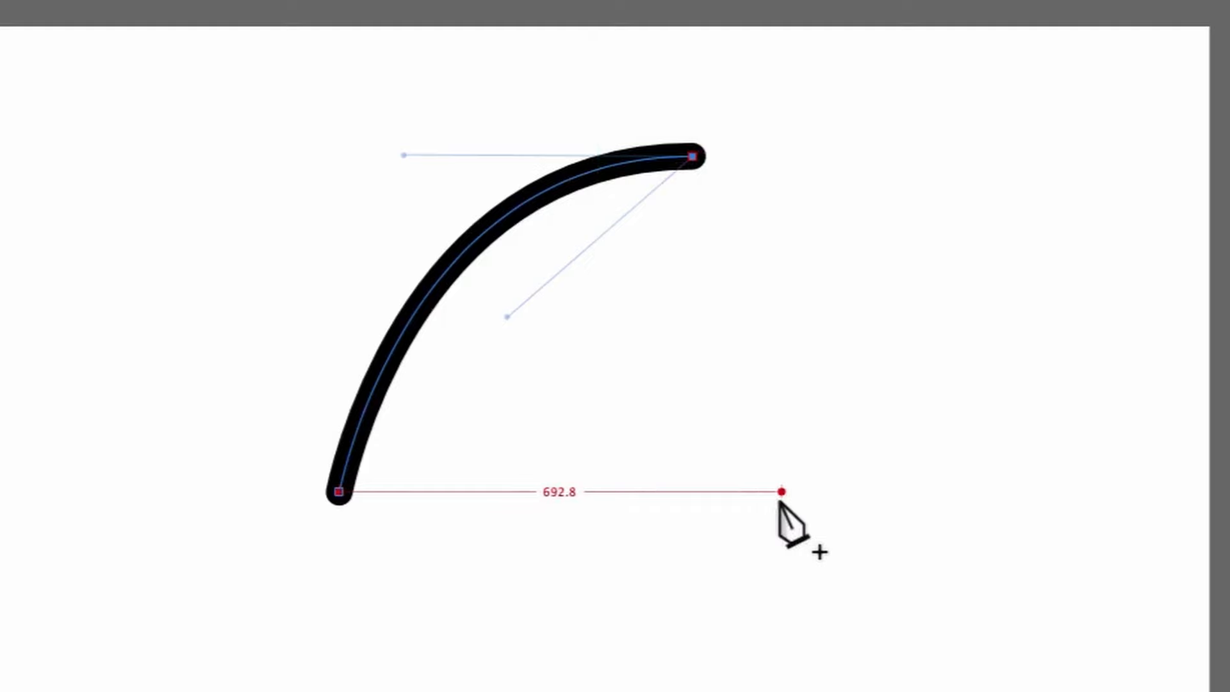
click(785, 491)
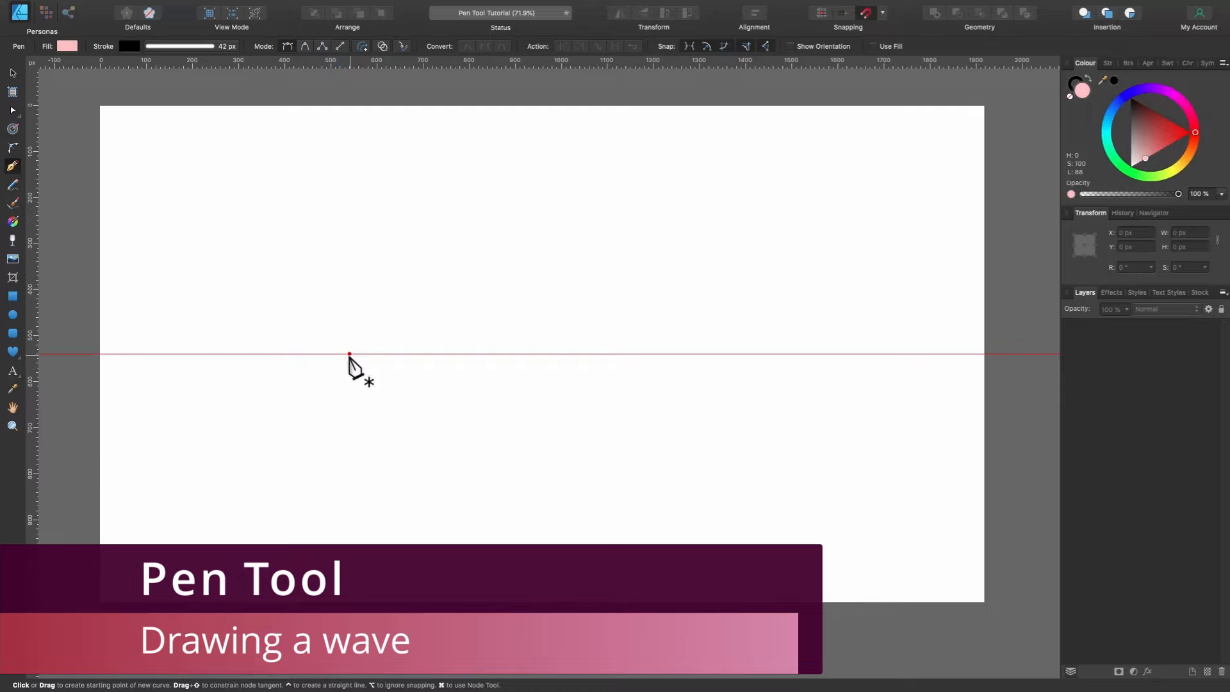
Draw the wave's back with the Pen tool: flat from about X 246 to X 631 at Y 540, rising to a crest at X 1074, Y 325 px.
click(214, 354)
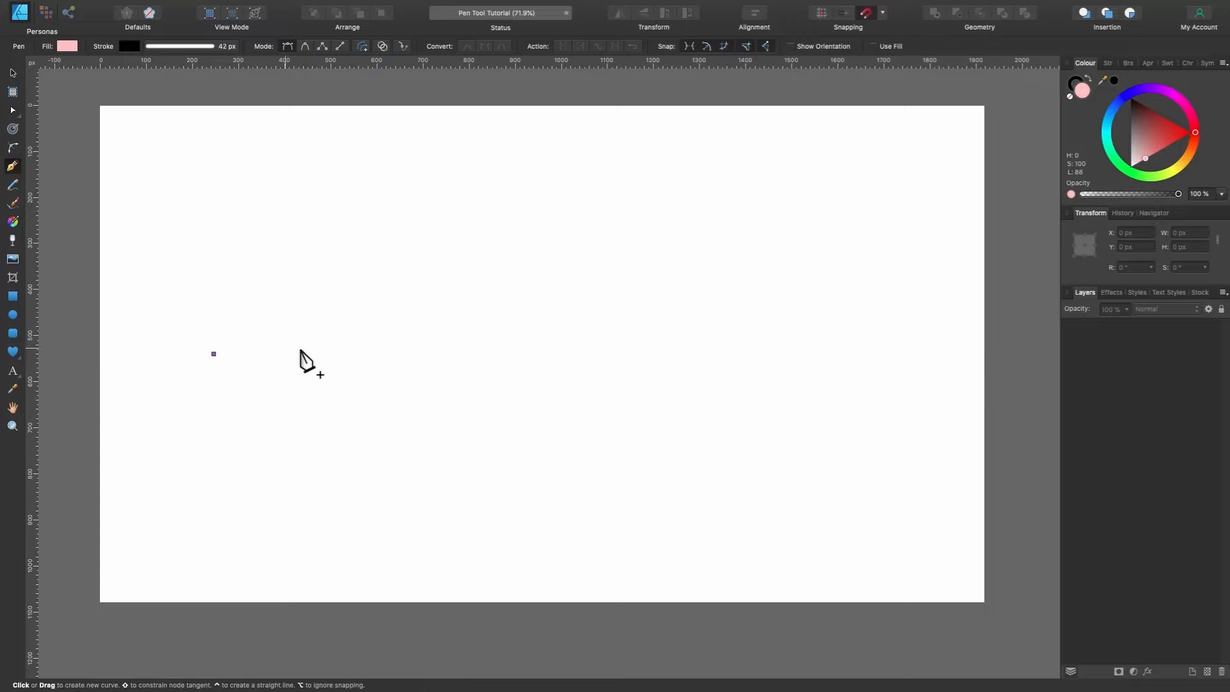
click(376, 353)
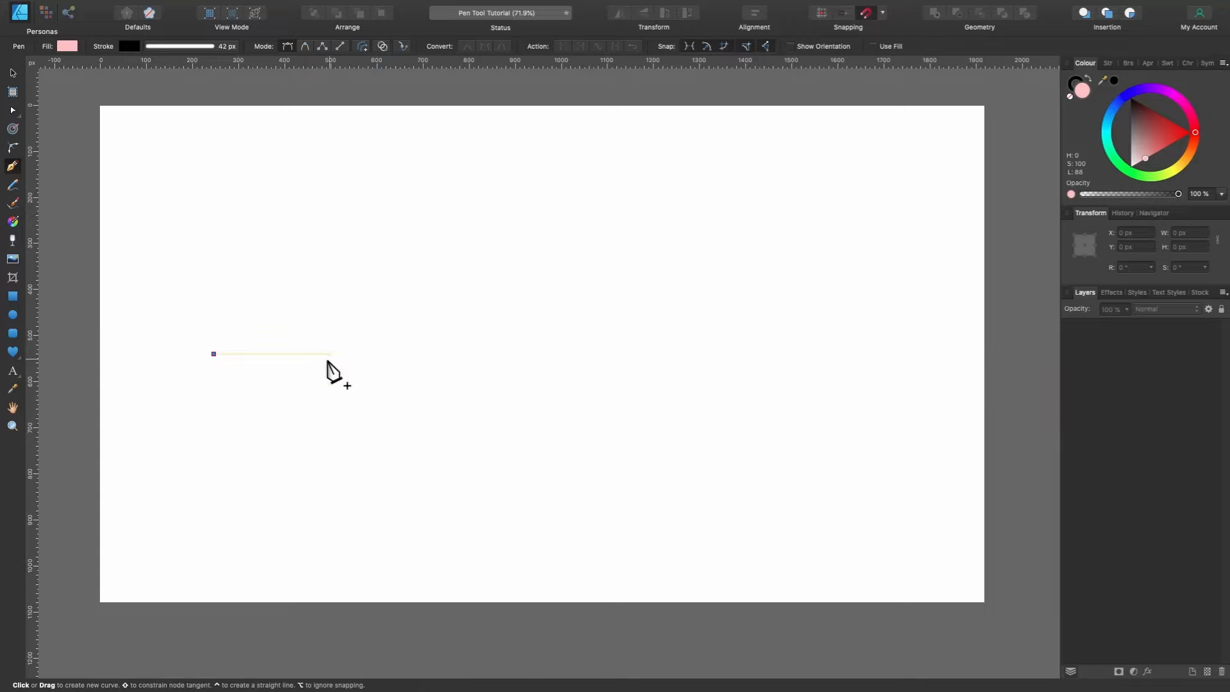
click(390, 353)
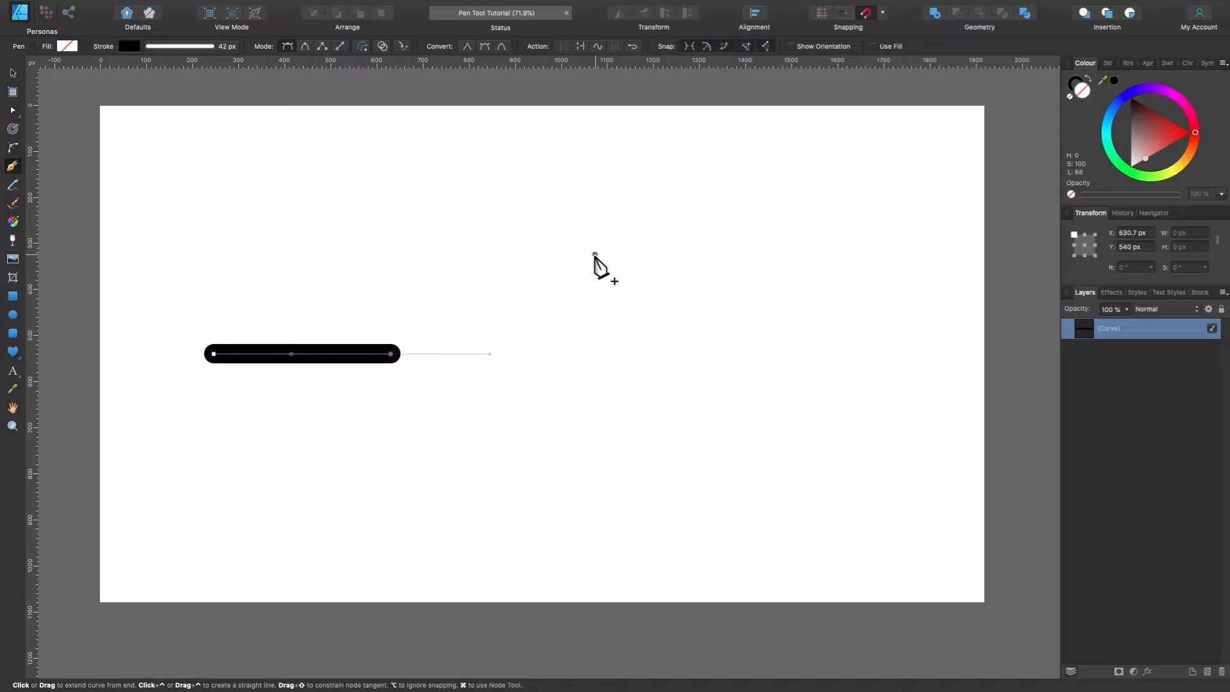
drag(595, 254, 708, 289)
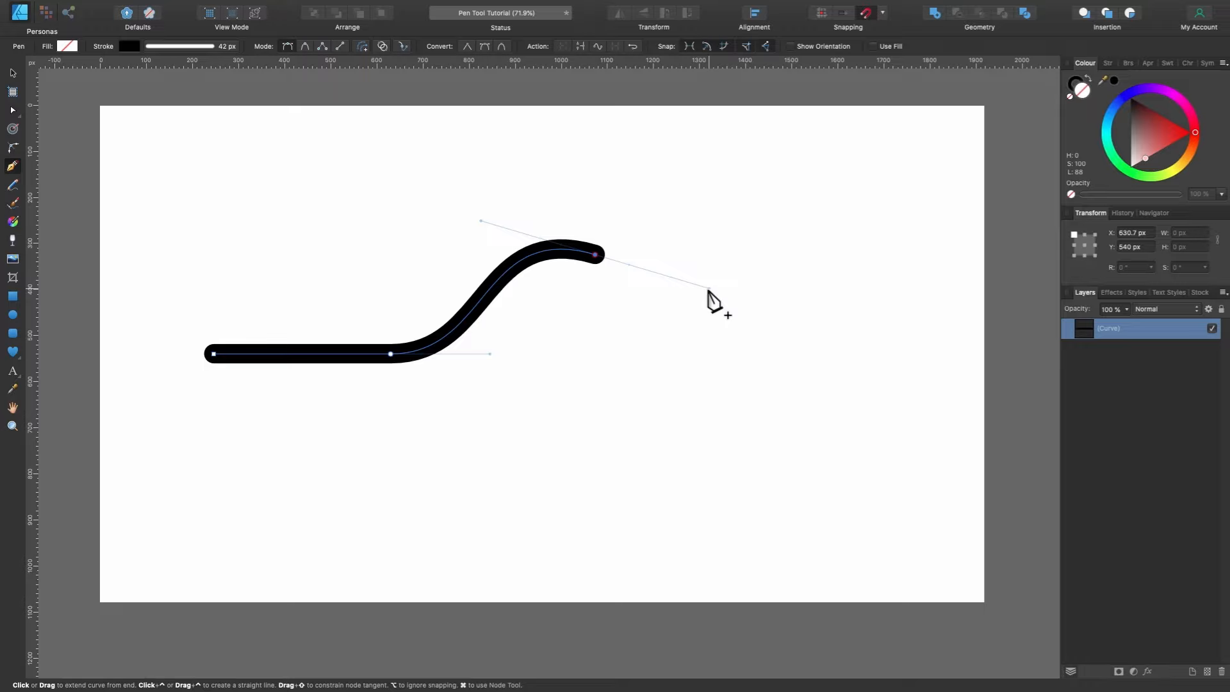
Fold the crest's outgoing handle back beneath the wave, curve down to X 1389, Y 692 px, and finish with a flat horizontal segment.
drag(708, 290, 671, 313)
drag(671, 313, 638, 306)
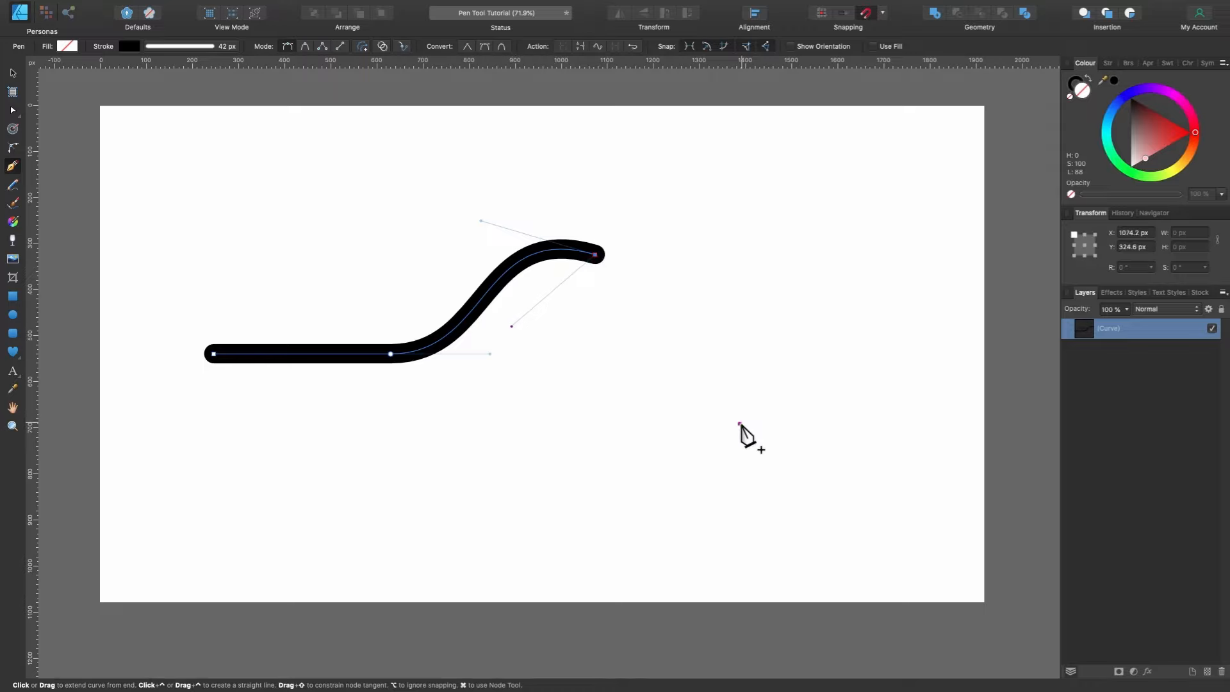
drag(741, 424, 942, 423)
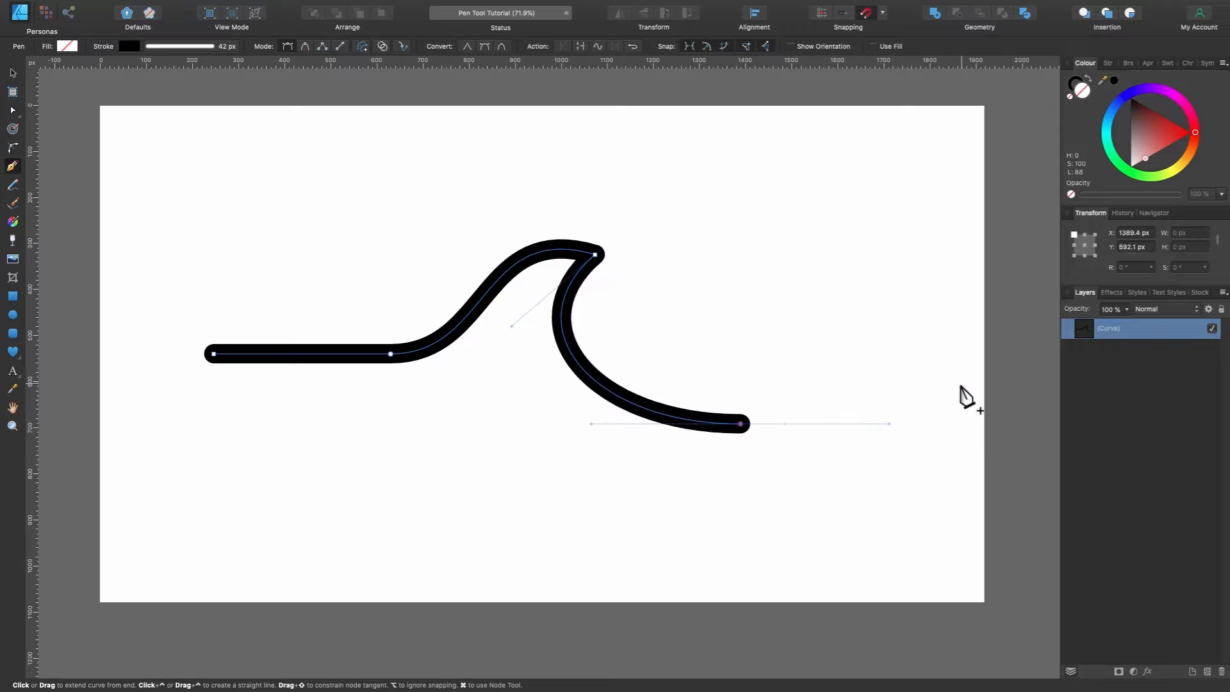
click(945, 424)
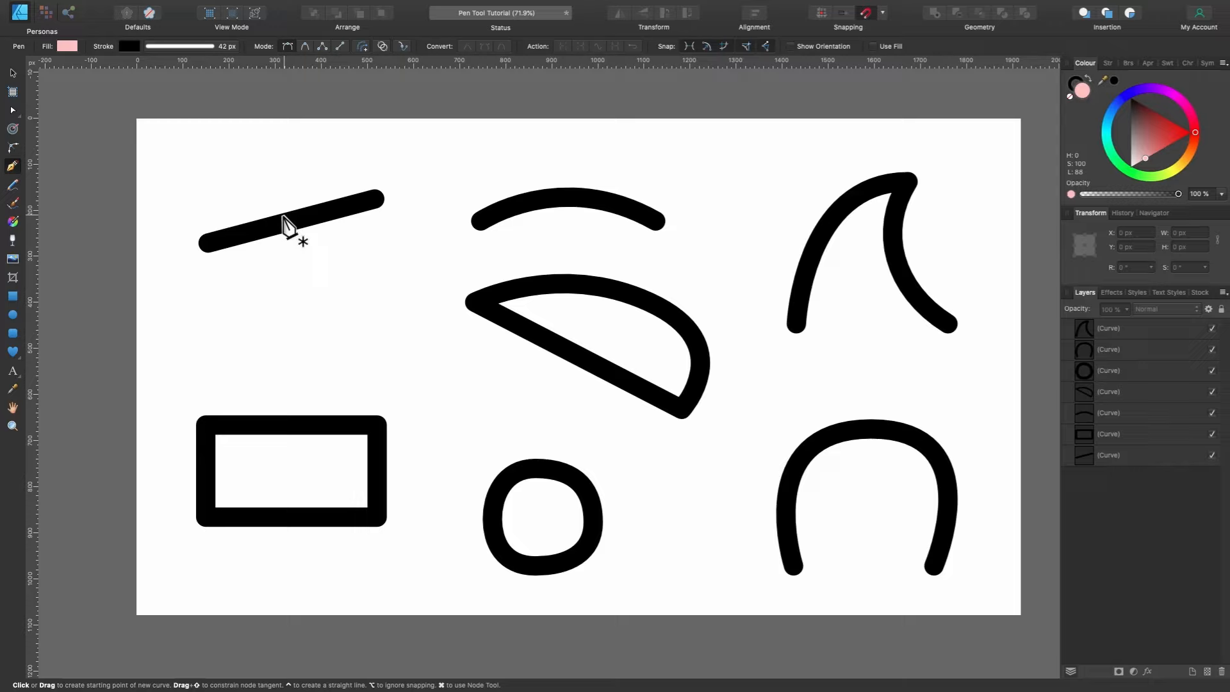
Select the slanted line with the Move tool and shift it slightly down to X 149.7, Y 294 px.
click(10, 75)
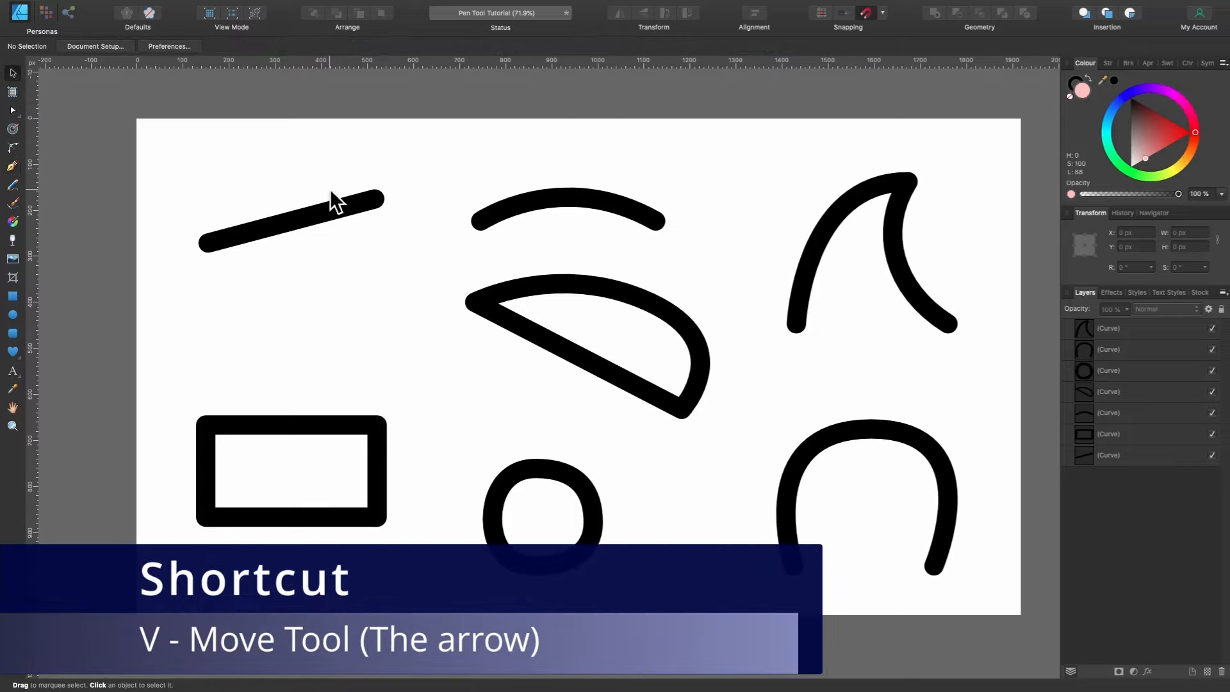
click(331, 206)
drag(370, 204, 478, 178)
click(328, 210)
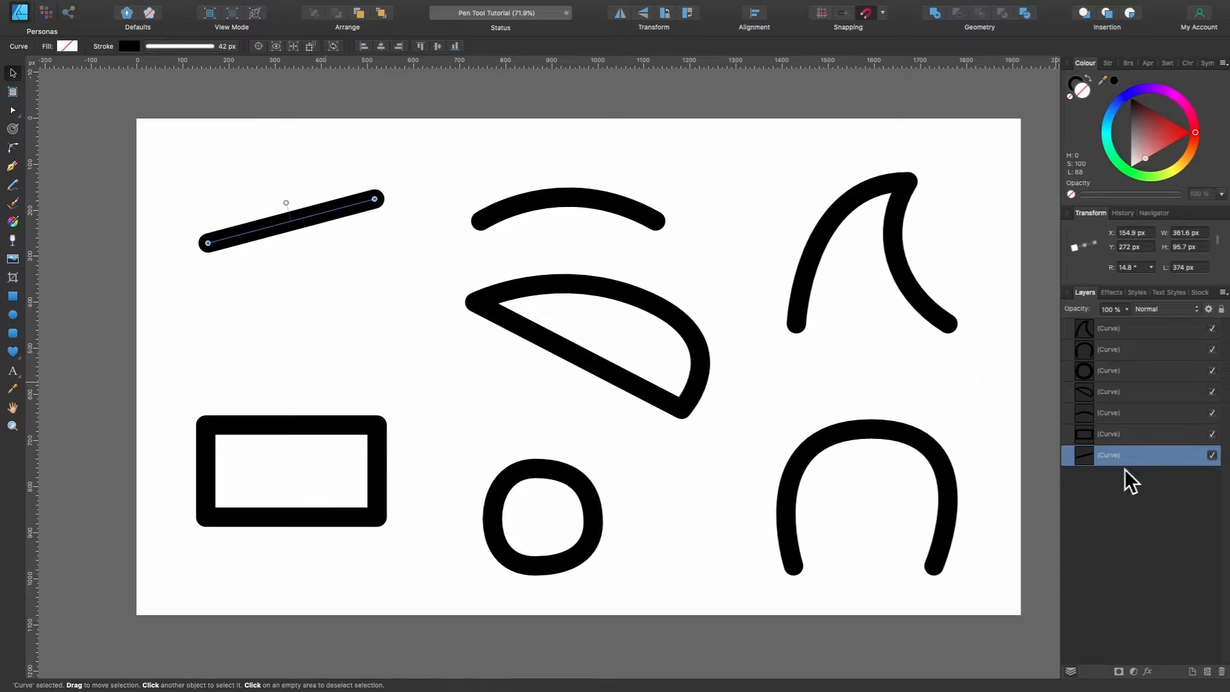
drag(334, 212, 471, 175)
mouse_move(296, 218)
mouse_down()
mouse_move(322, 241)
mouse_move(333, 319)
mouse_move(344, 264)
mouse_move(291, 231)
mouse_up()
Move the closed half-moon shape and the open arc above it slightly down and to the right, and reselect the slanted line.
click(560, 191)
mouse_move(583, 279)
mouse_down()
mouse_move(483, 348)
mouse_move(433, 283)
mouse_move(602, 289)
mouse_up()
click(612, 203)
mouse_move(611, 203)
mouse_down()
mouse_move(749, 201)
mouse_move(622, 213)
mouse_up()
click(336, 218)
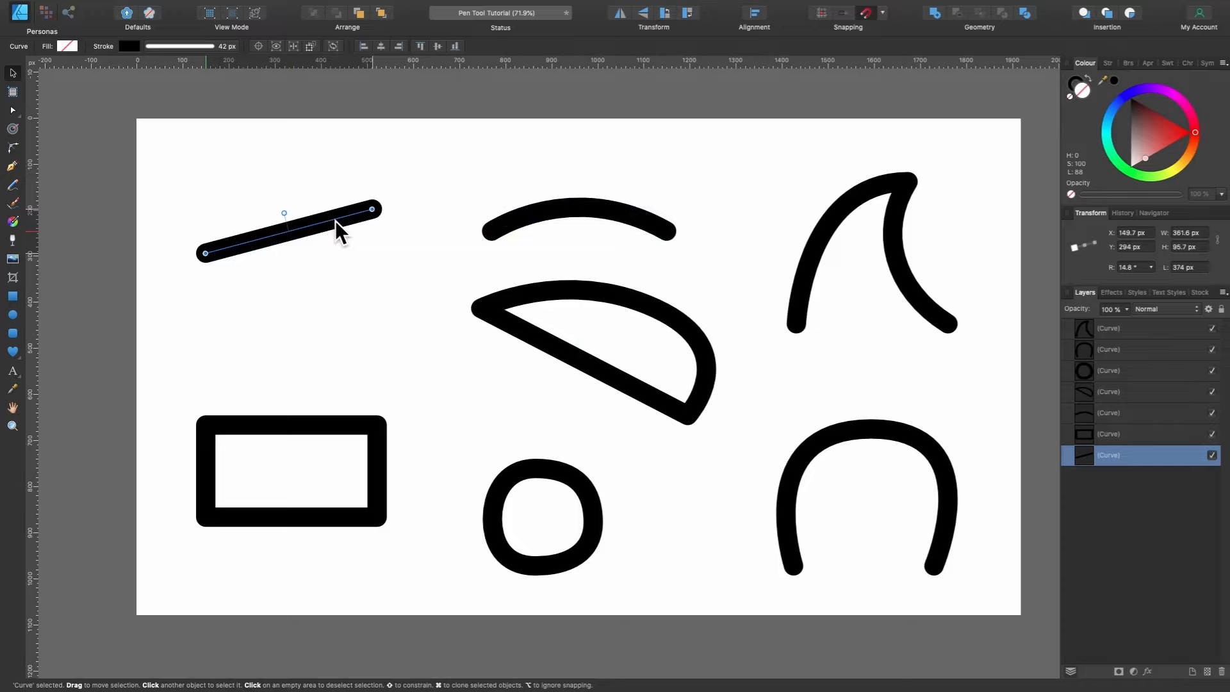
With the Node tool, lower the slanted line's right end node to about X 511.3, Y 293.1 px so the line lies nearly horizontal.
key(a)
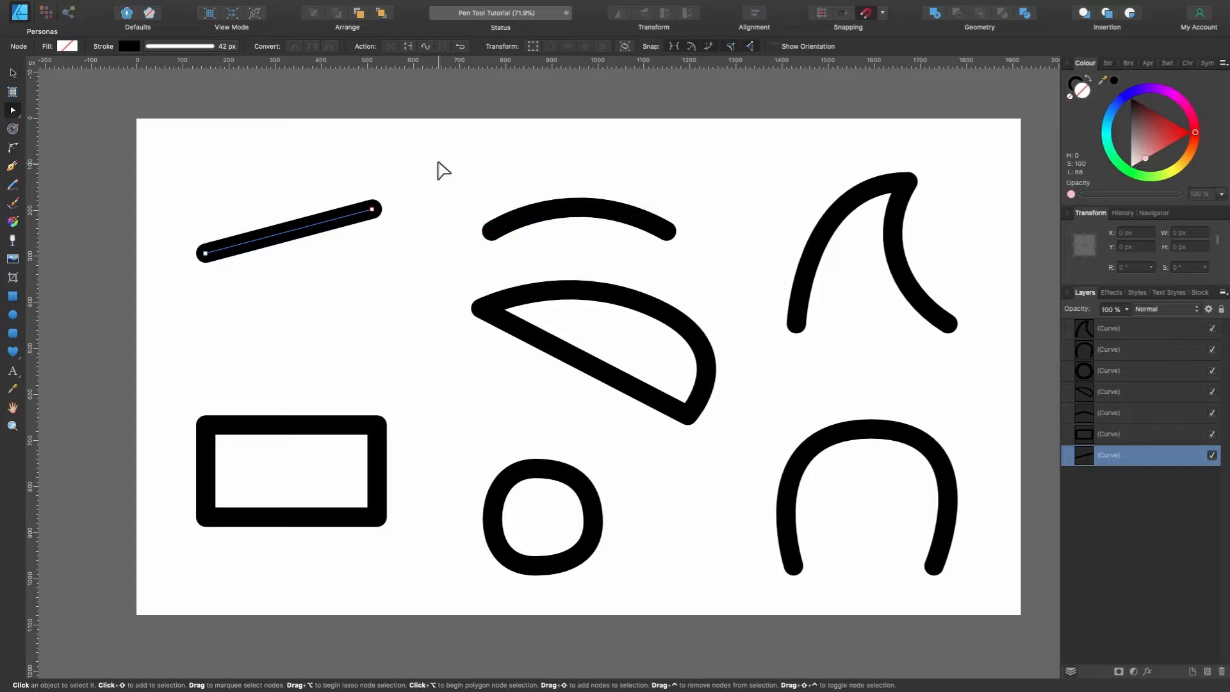
scroll(335, 214, up, 5)
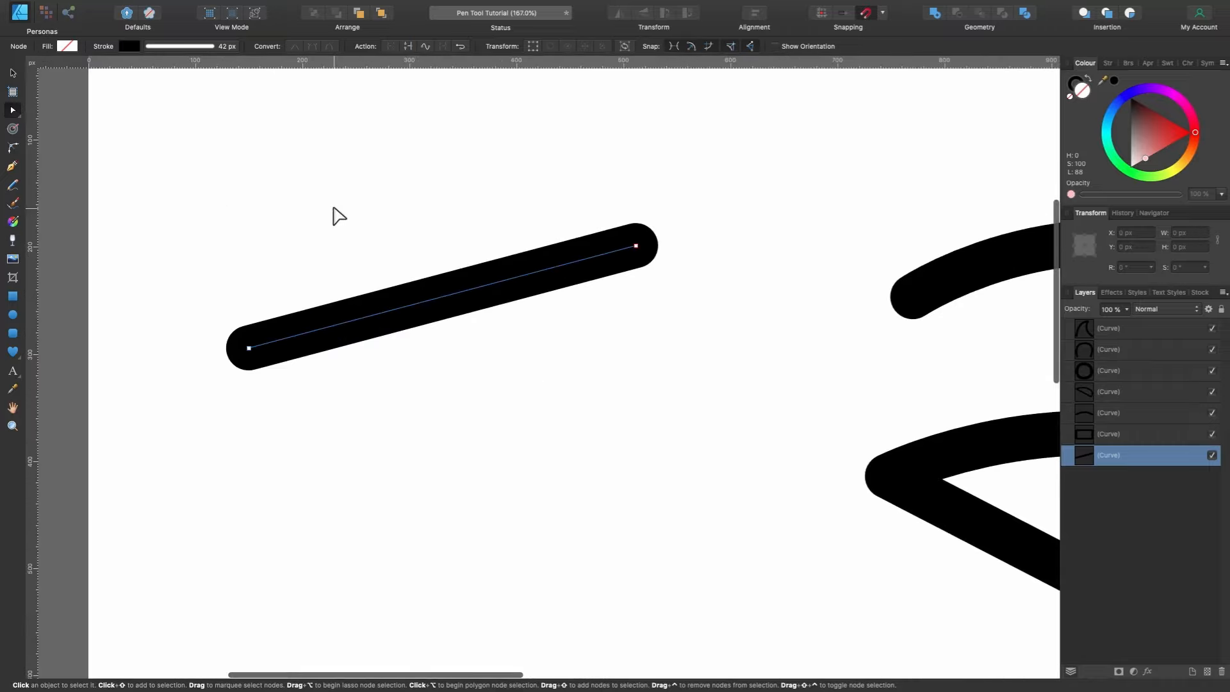
scroll(339, 216, up, 1)
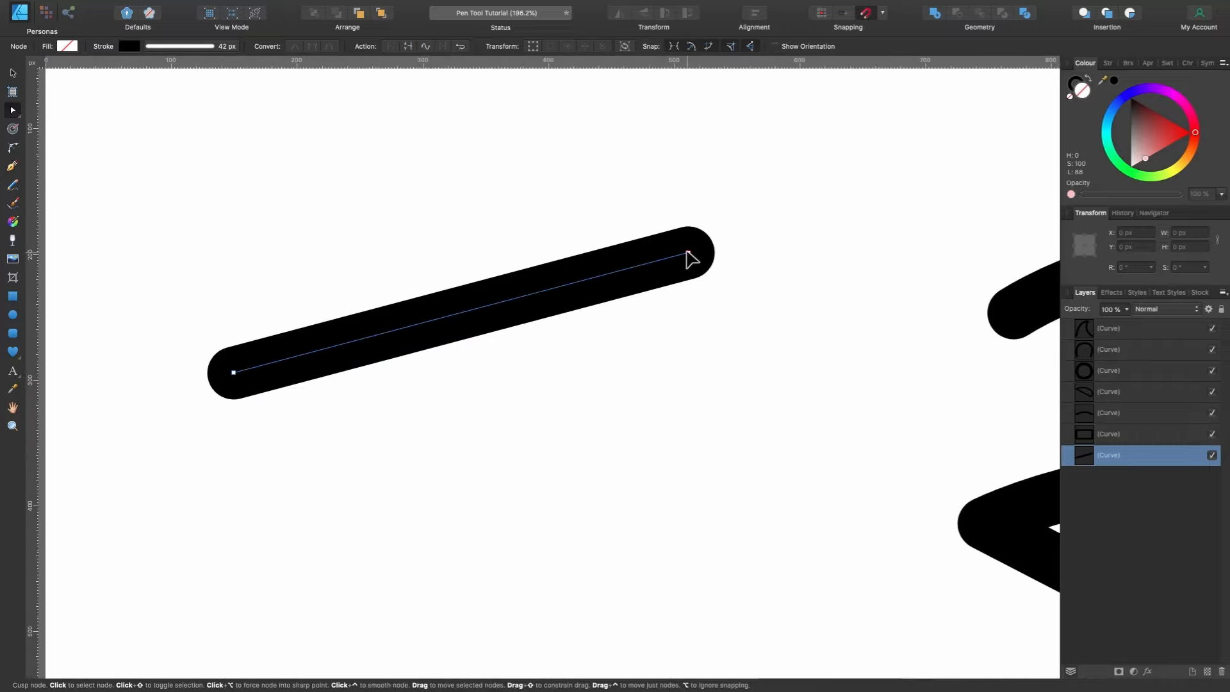
drag(691, 258, 701, 372)
scroll(715, 132, left, 3)
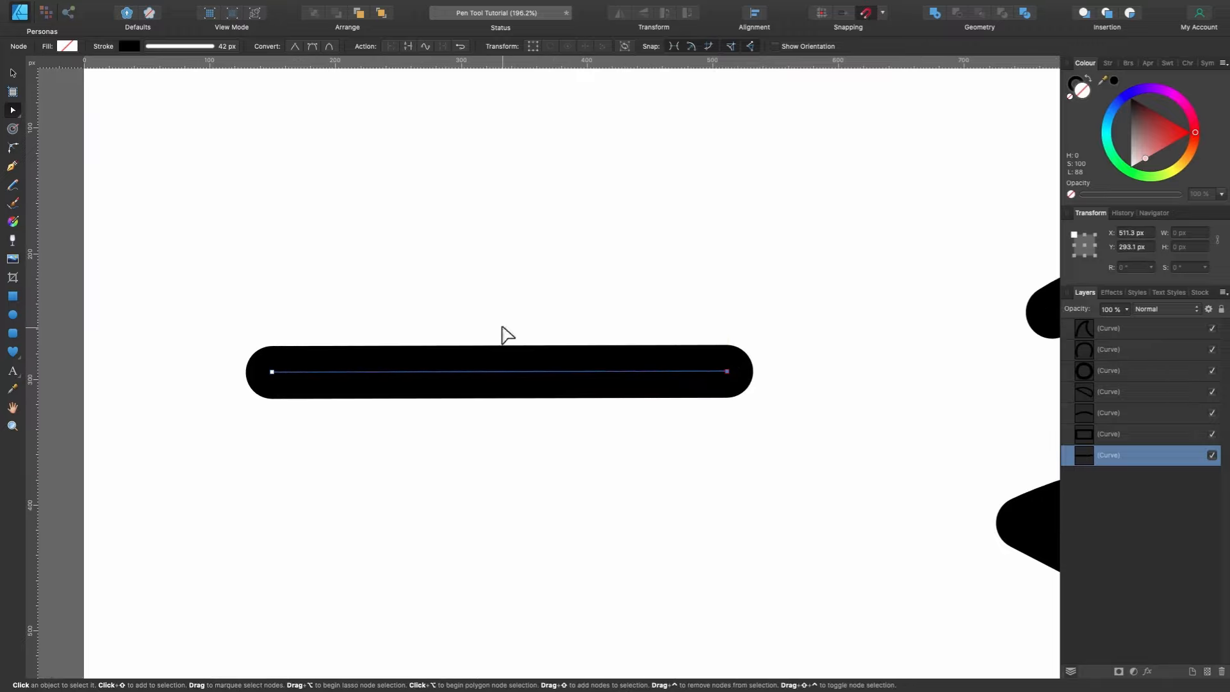
Bend the horizontal line upward into an arch and pull both end handles outward and up for a rounder curve.
mouse_move(501, 372)
mouse_down()
mouse_move(496, 196)
mouse_move(491, 397)
mouse_move(494, 191)
mouse_move(494, 265)
mouse_up()
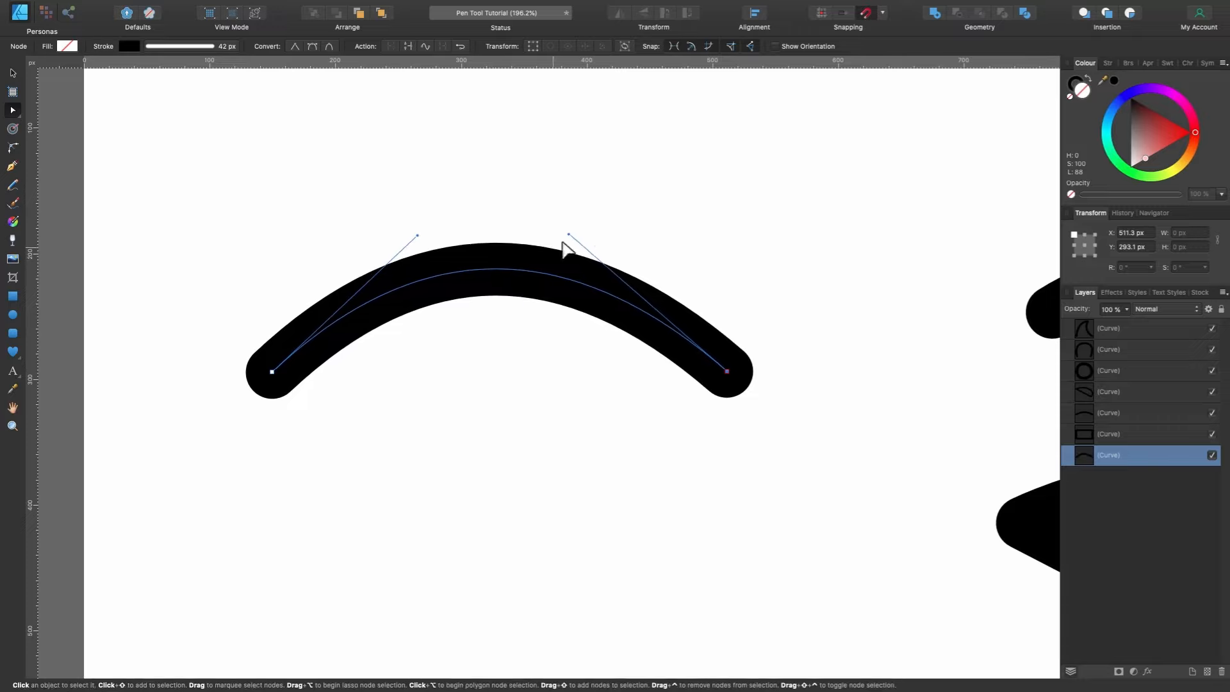
drag(569, 235, 782, 216)
drag(417, 242, 306, 162)
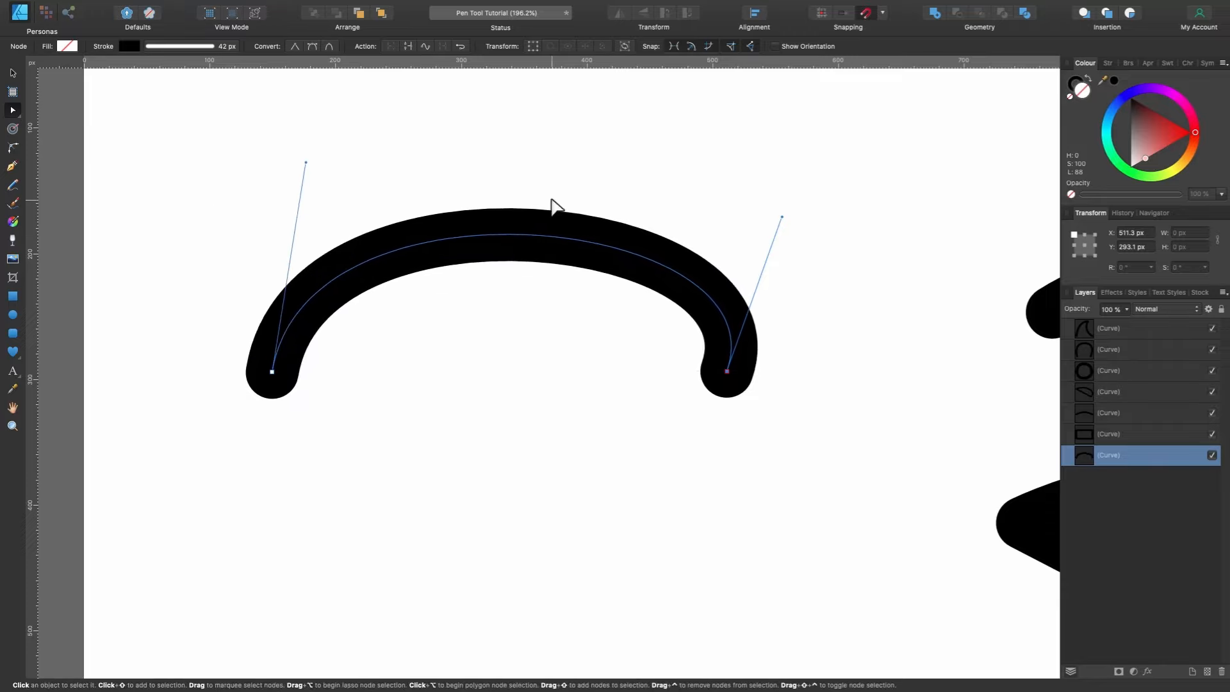
Add a node at the arch's crest, reshape its left handle independently, and move the node to X 349.8, Y 176.6 px.
click(505, 235)
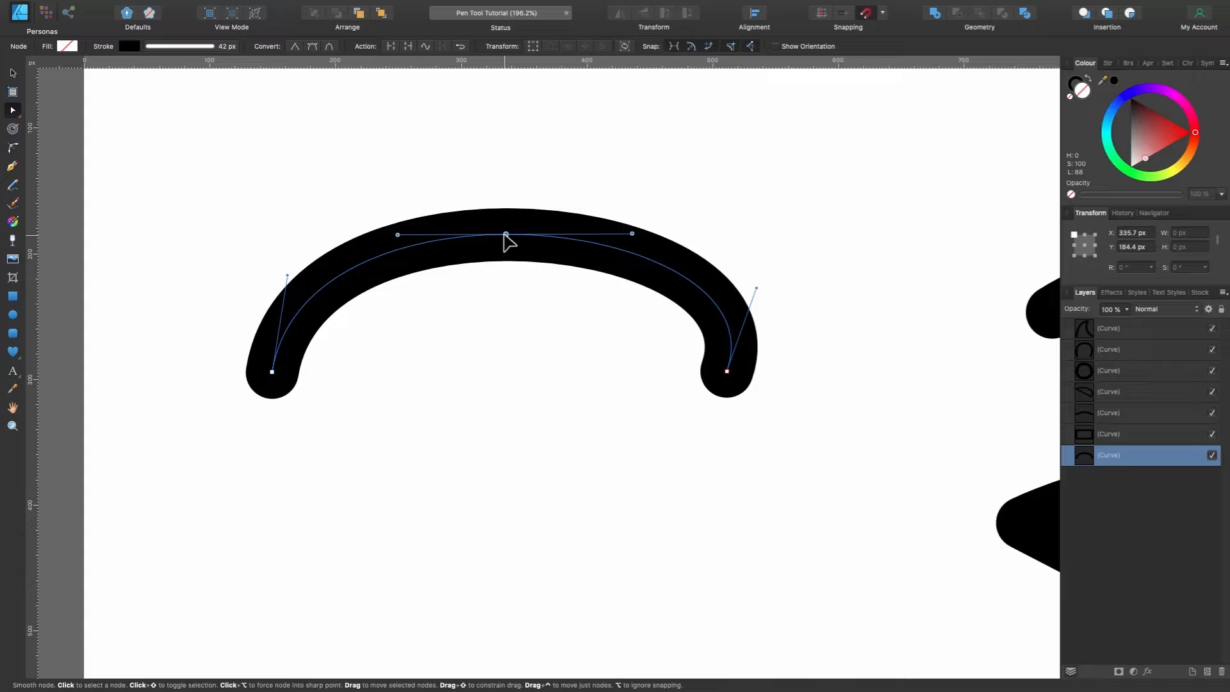
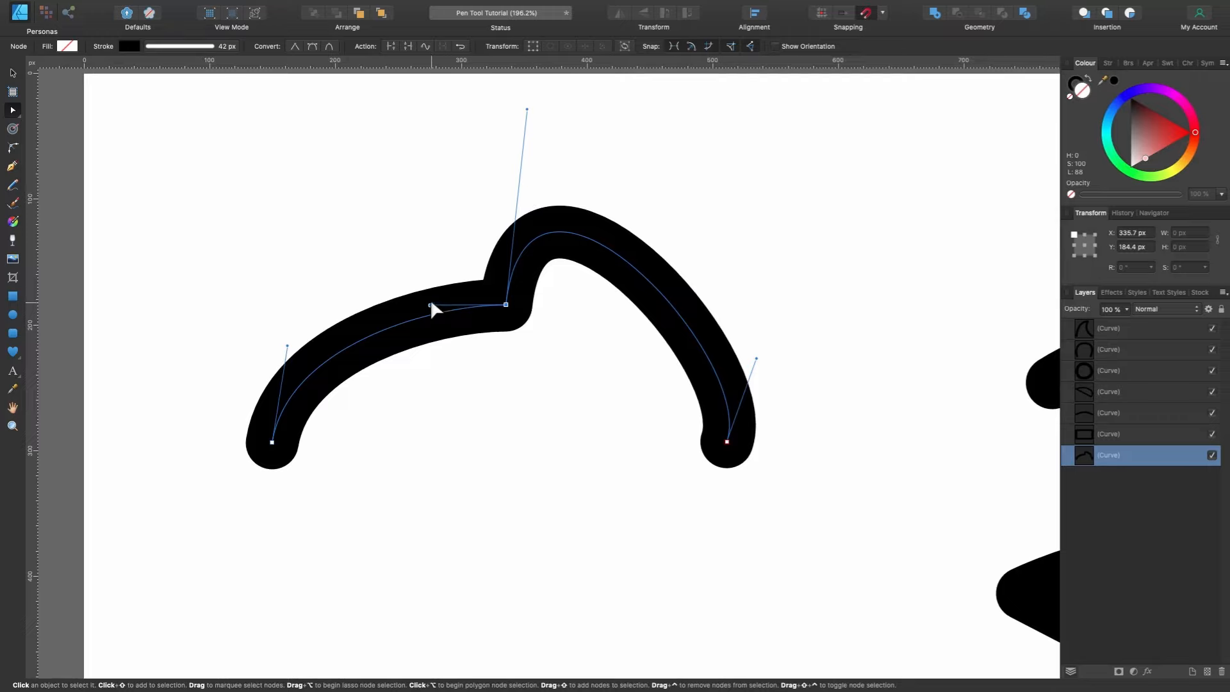
drag(430, 305, 377, 297)
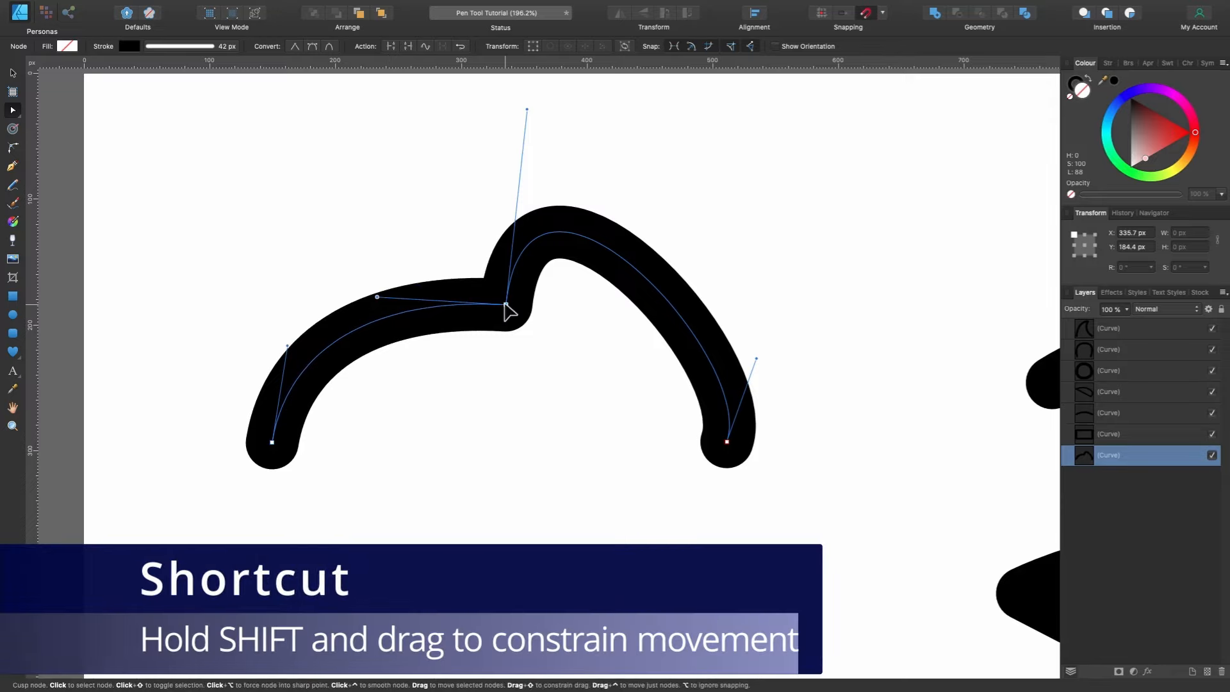
mouse_move(509, 312)
mouse_down()
mouse_move(511, 236)
mouse_move(515, 375)
mouse_move(518, 270)
mouse_move(523, 366)
mouse_move(567, 285)
mouse_move(561, 307)
mouse_move(609, 294)
mouse_move(447, 311)
mouse_move(406, 280)
mouse_move(429, 239)
mouse_move(544, 192)
mouse_move(625, 198)
mouse_move(527, 420)
mouse_move(580, 217)
mouse_move(601, 242)
mouse_move(532, 306)
mouse_up()
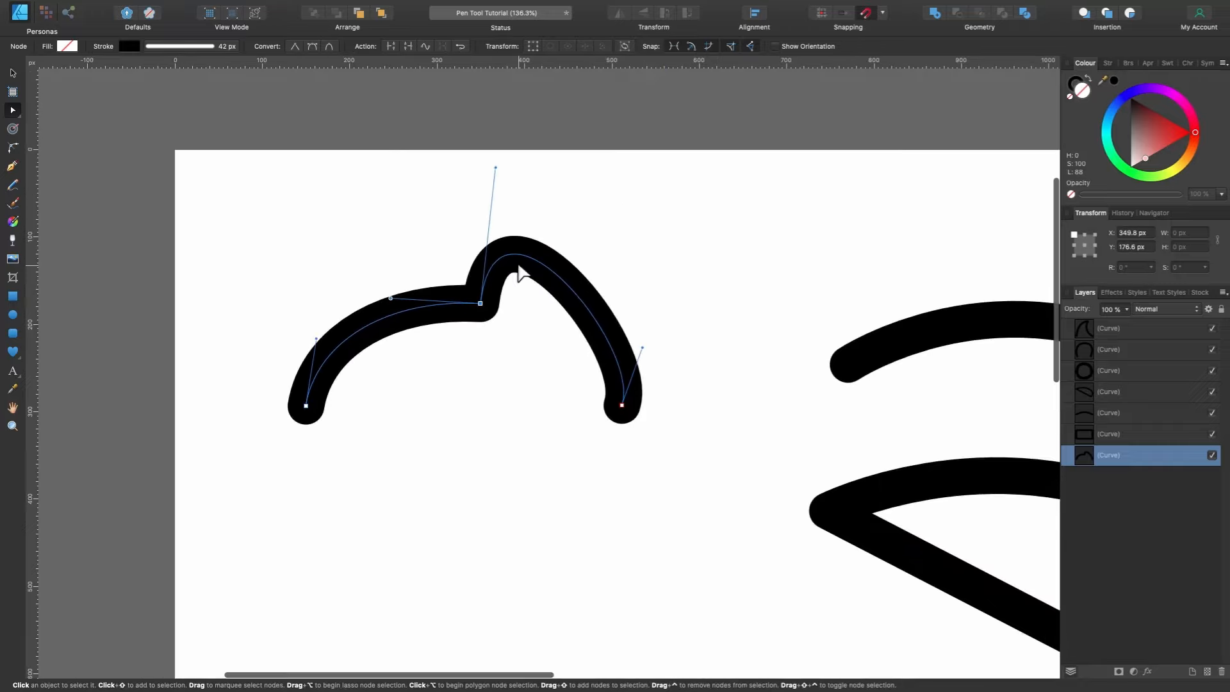
Convert the arch's middle node to a sharp point, turn it back into a smooth node, and delete it.
alt+click(479, 303)
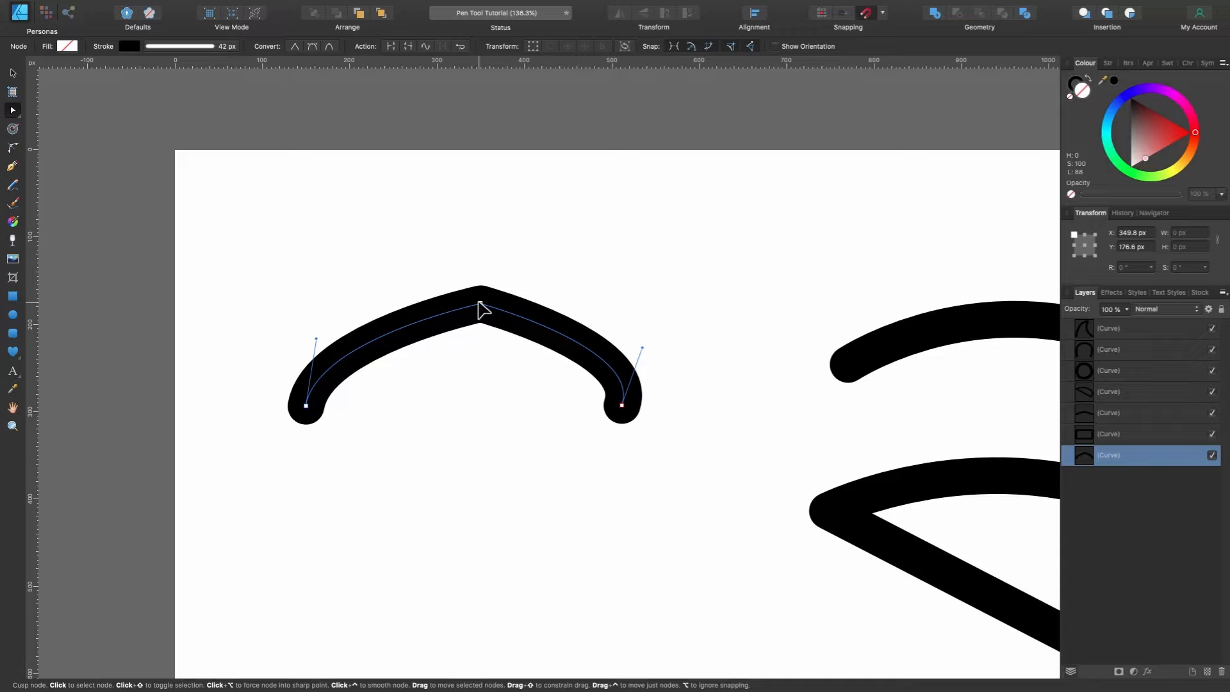
ctrl+click(479, 304)
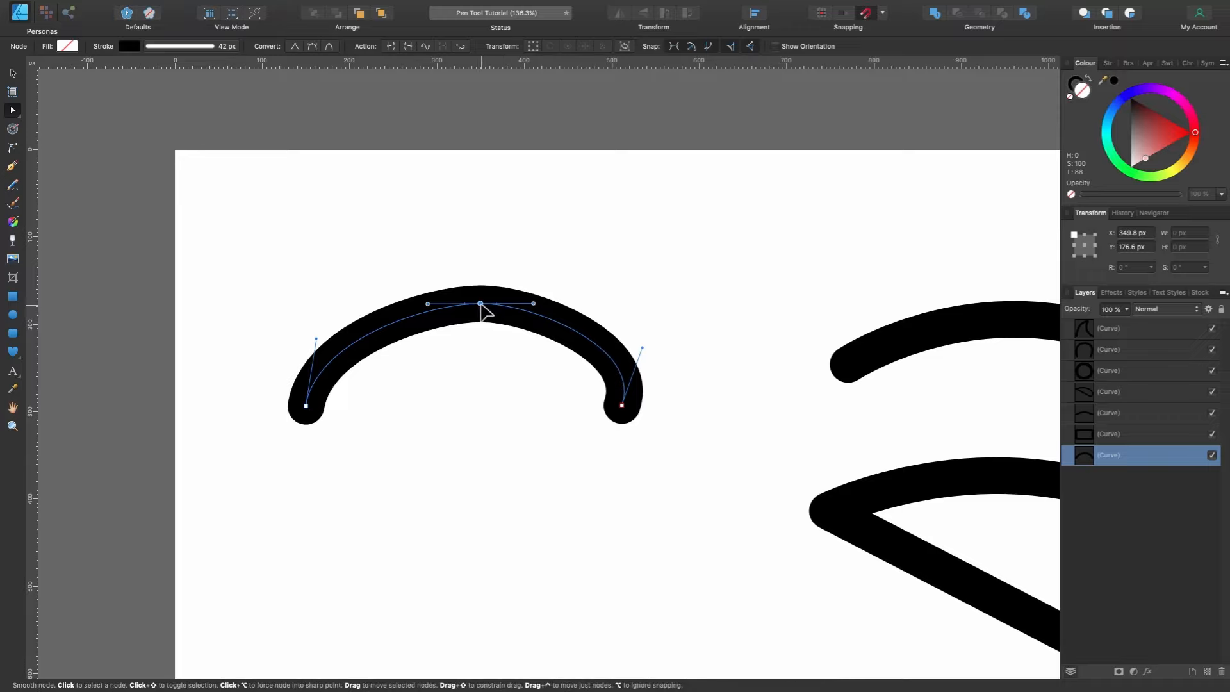
key(Delete)
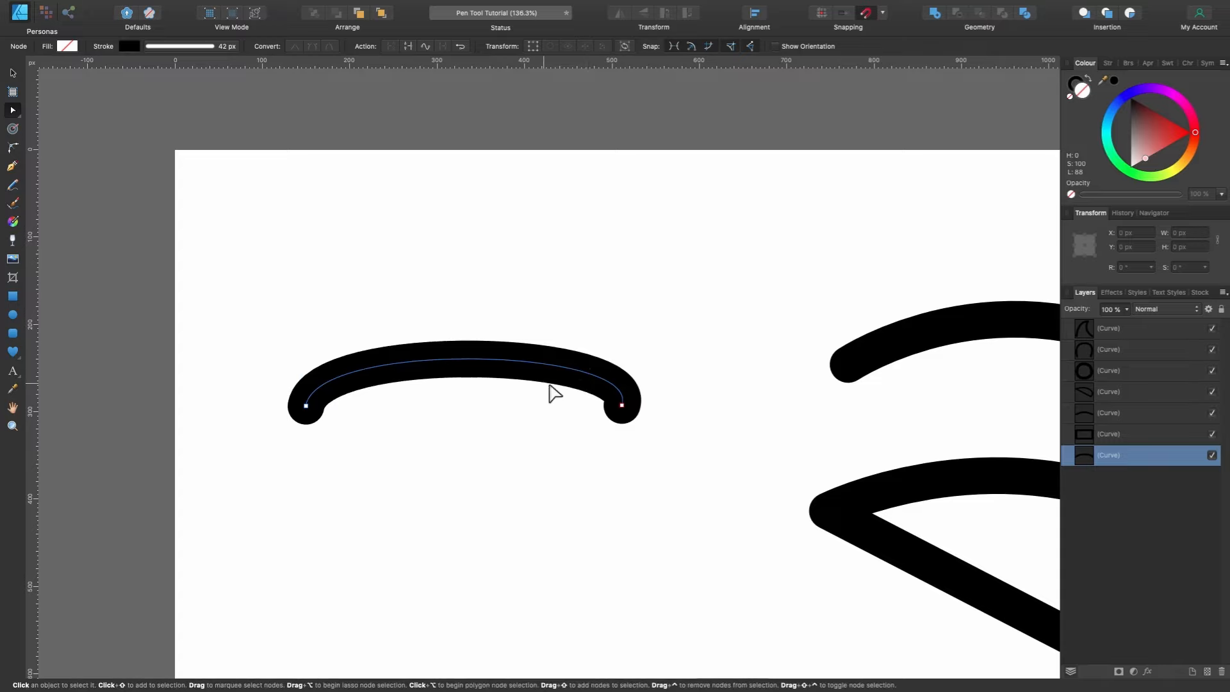
Straighten the remaining curve by forcing its right and left end nodes into sharp points.
click(622, 405)
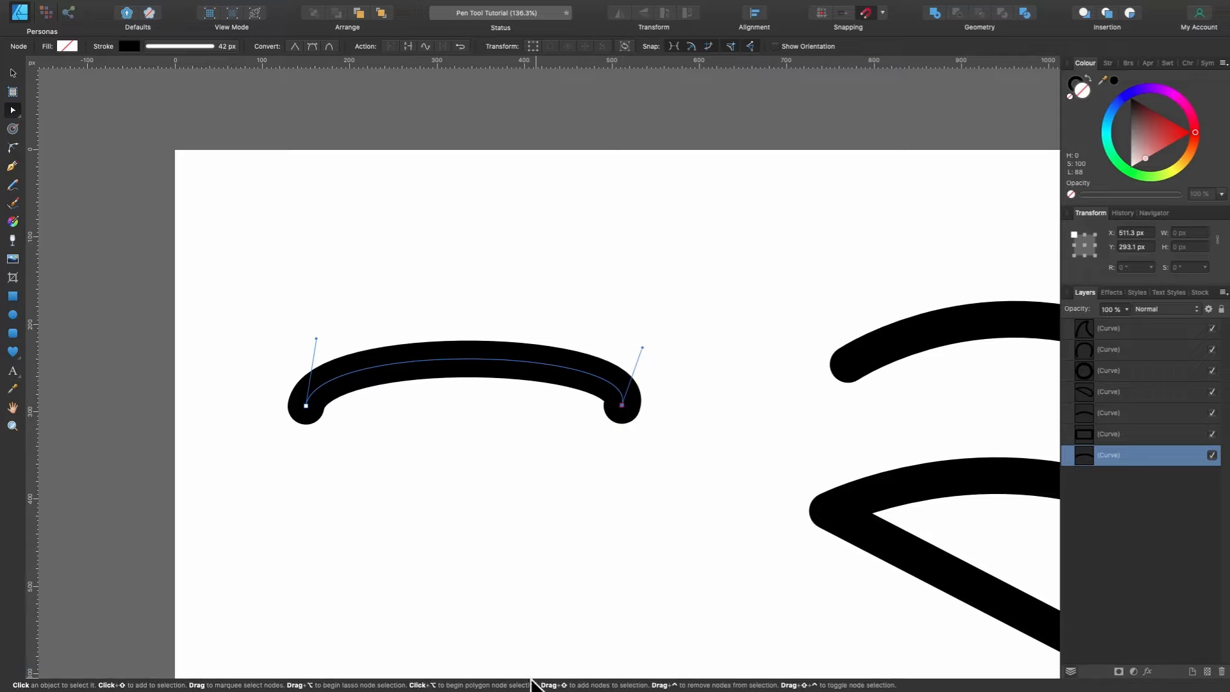
alt+click(621, 405)
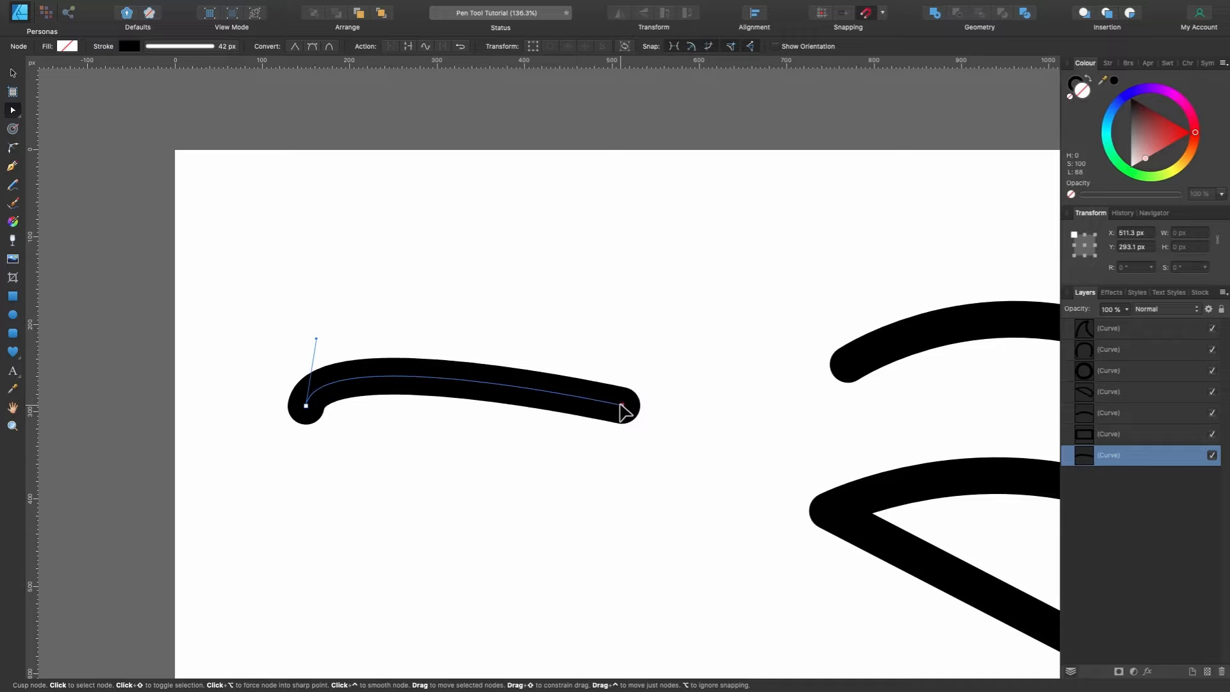
alt+click(305, 407)
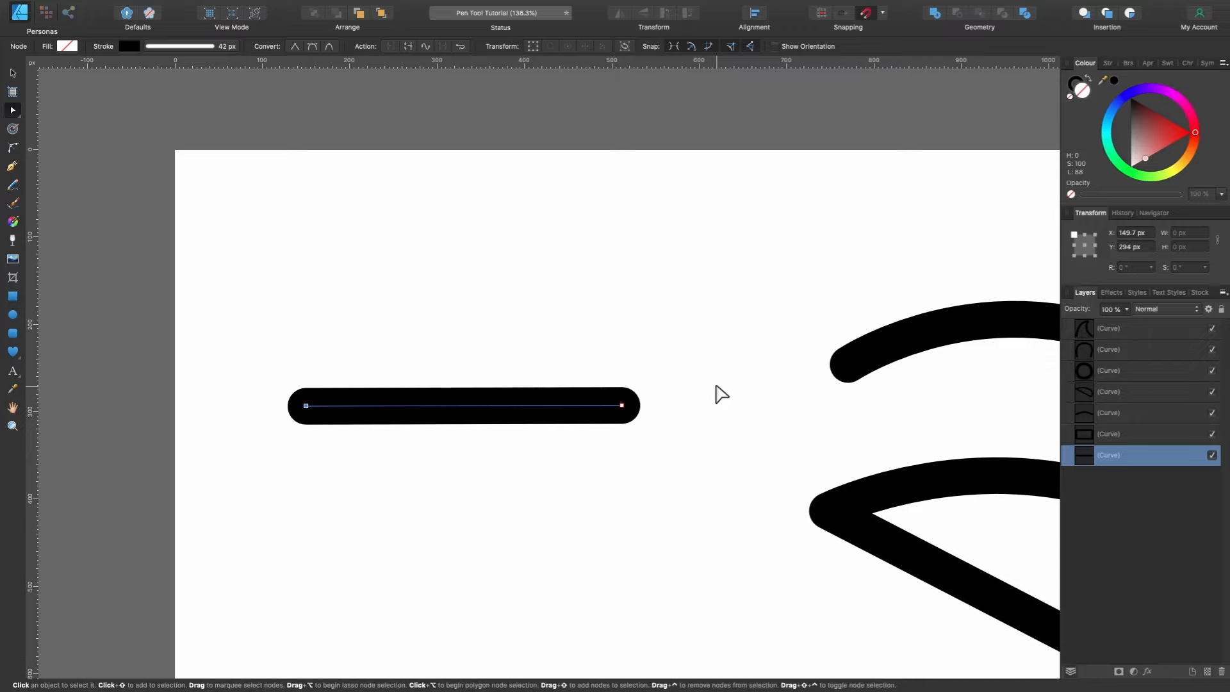
Straighten the open arc above the half-moon shape by forcing its right end node into a sharp point.
scroll(717, 386, down, 5)
scroll(716, 386, right, 5)
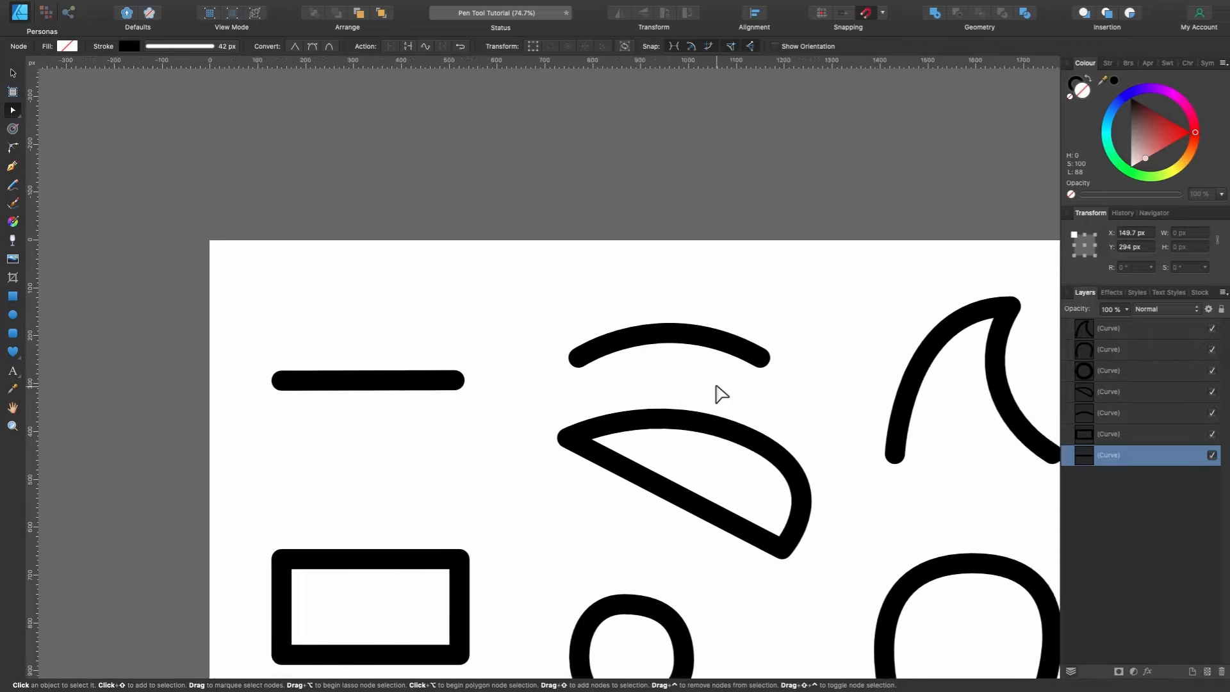
click(694, 352)
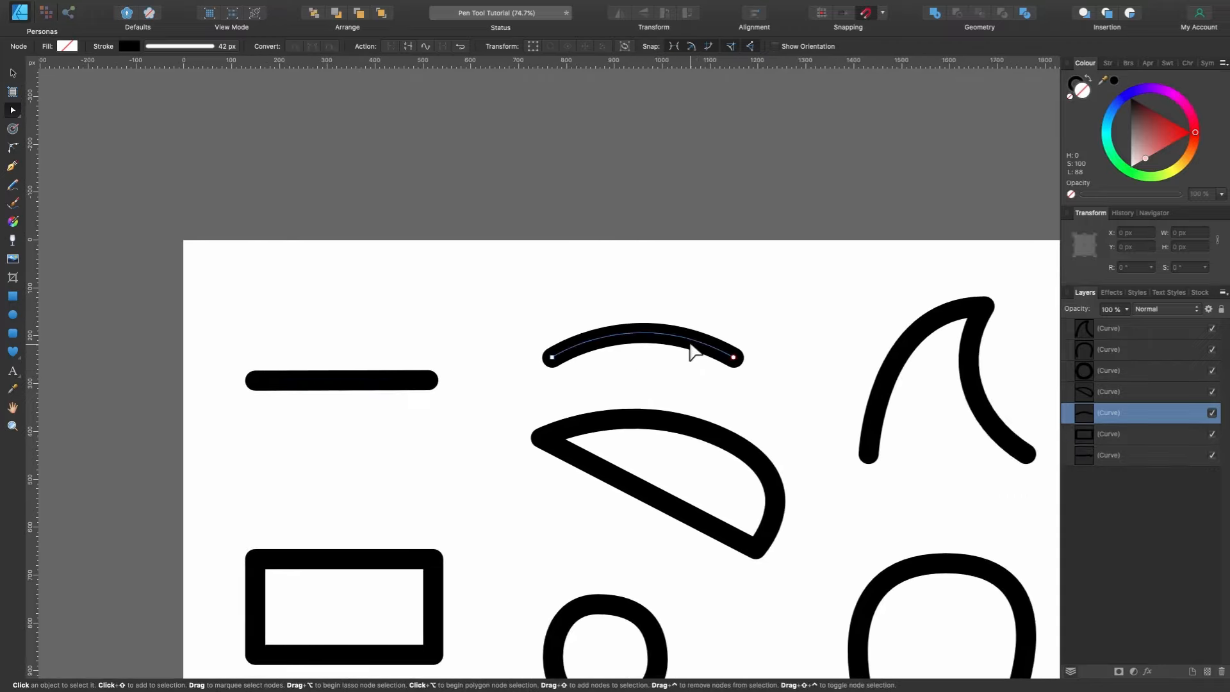
click(735, 359)
alt+click(735, 359)
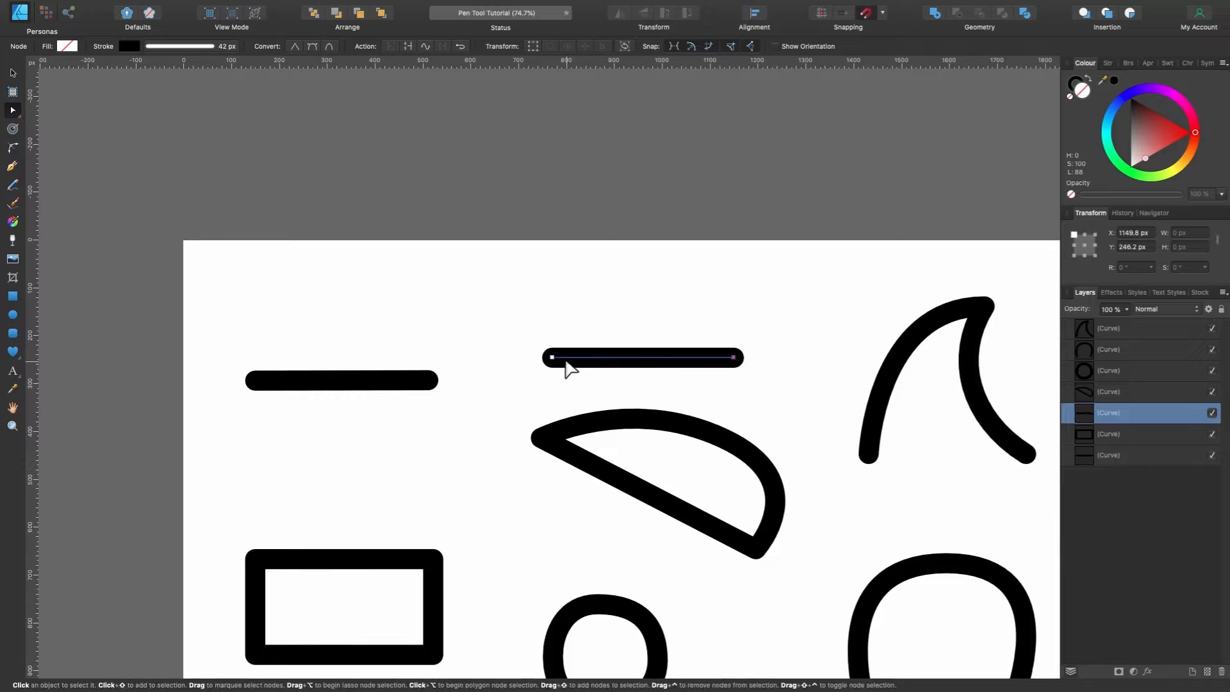
Convert all four corner nodes of the rectangle to smooth nodes so its sides become curved.
scroll(620, 365, down, 5)
scroll(621, 365, left, 1)
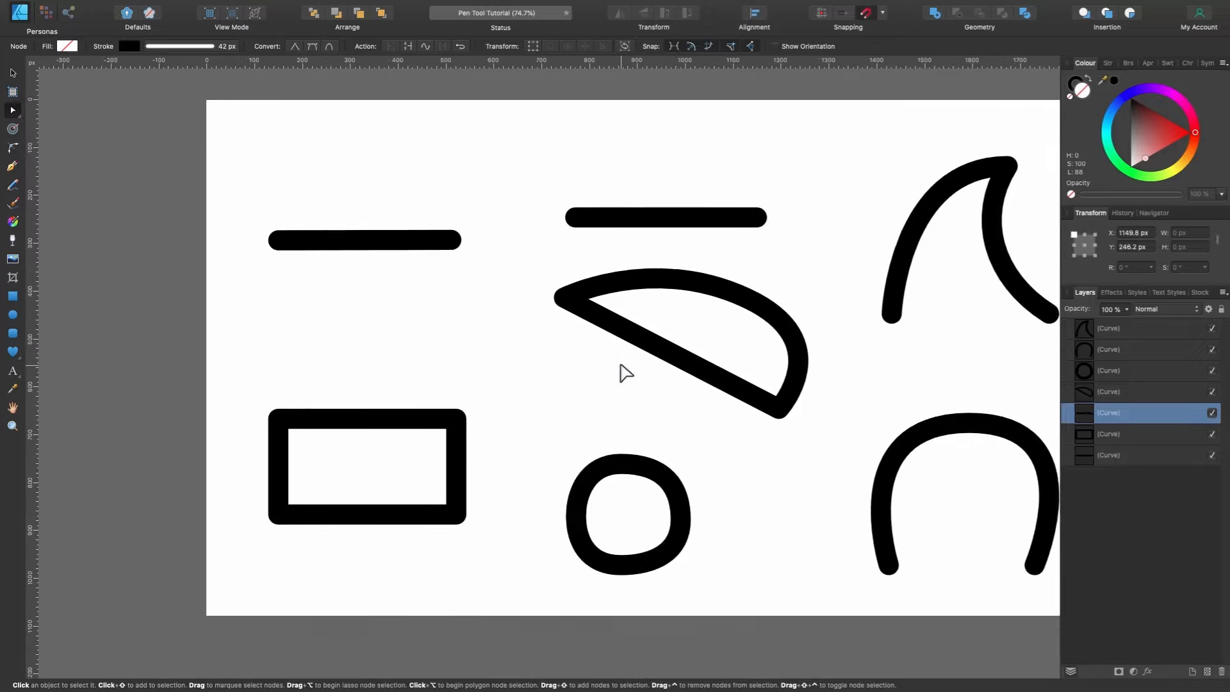
click(452, 387)
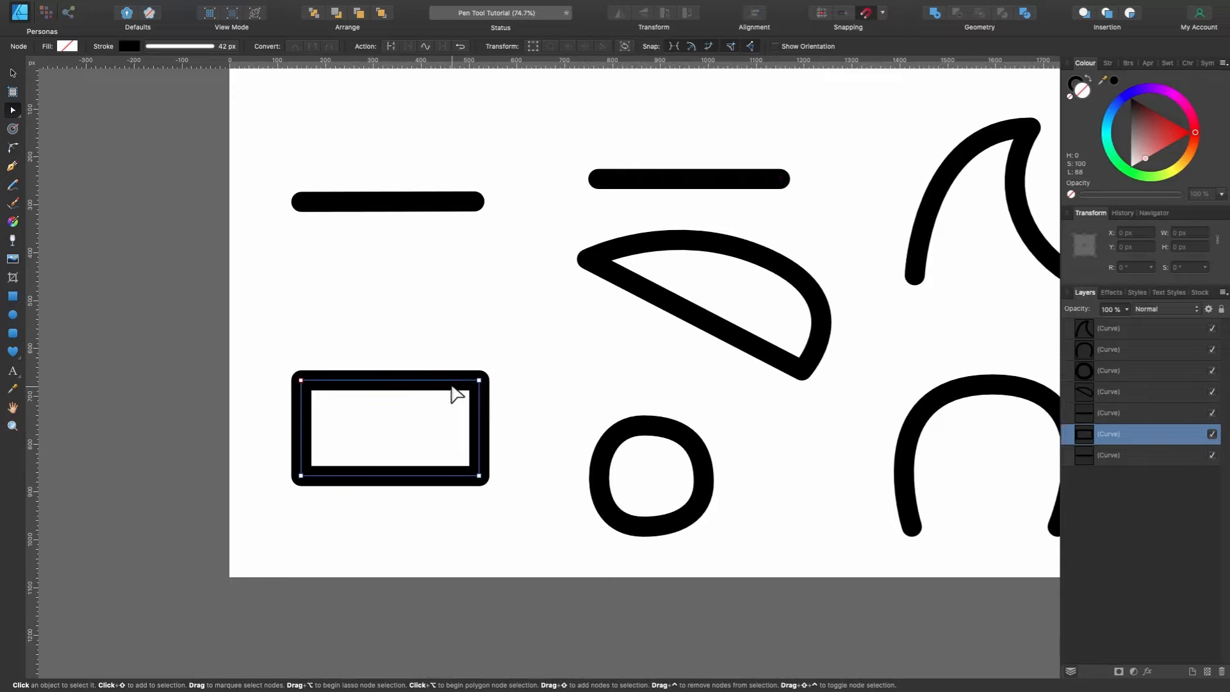
scroll(473, 387, up, 3)
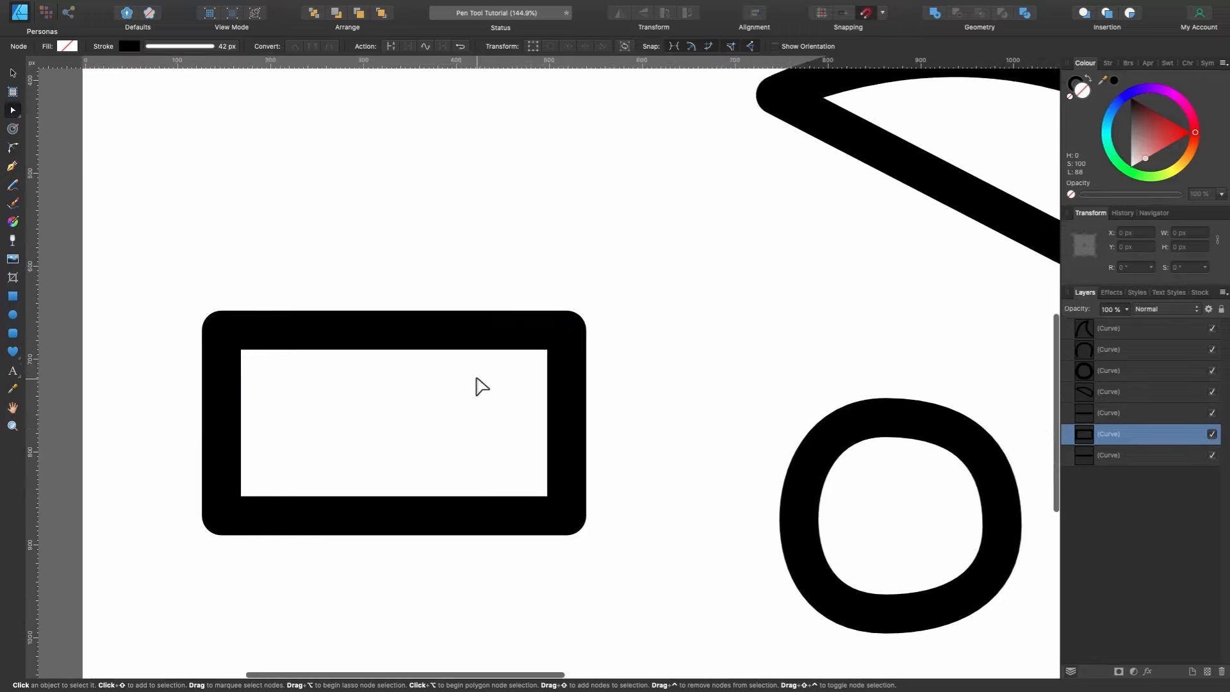
click(592, 324)
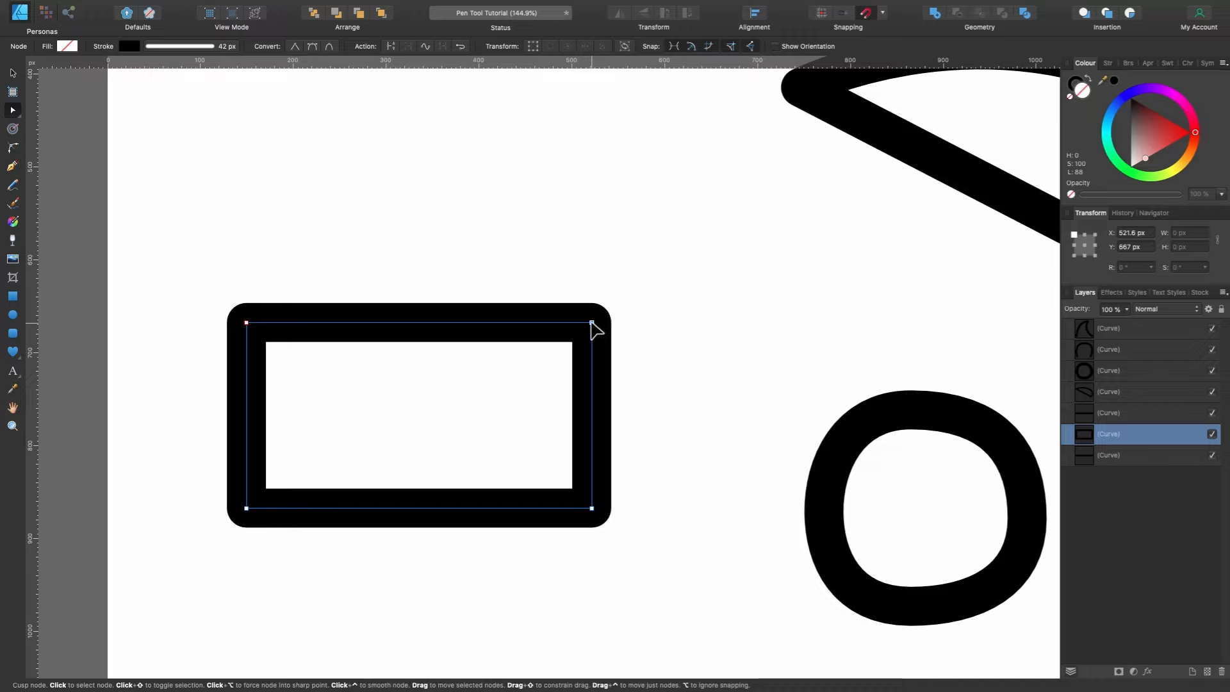
ctrl+click(592, 323)
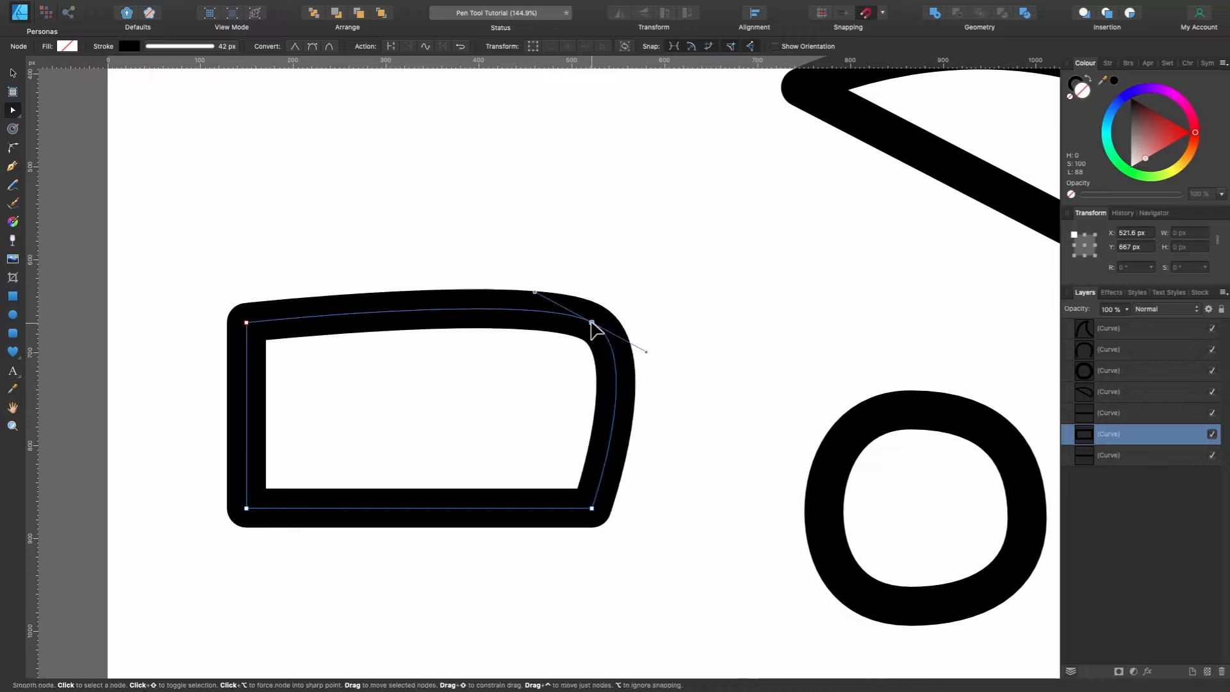
ctrl+click(593, 509)
ctrl+click(246, 508)
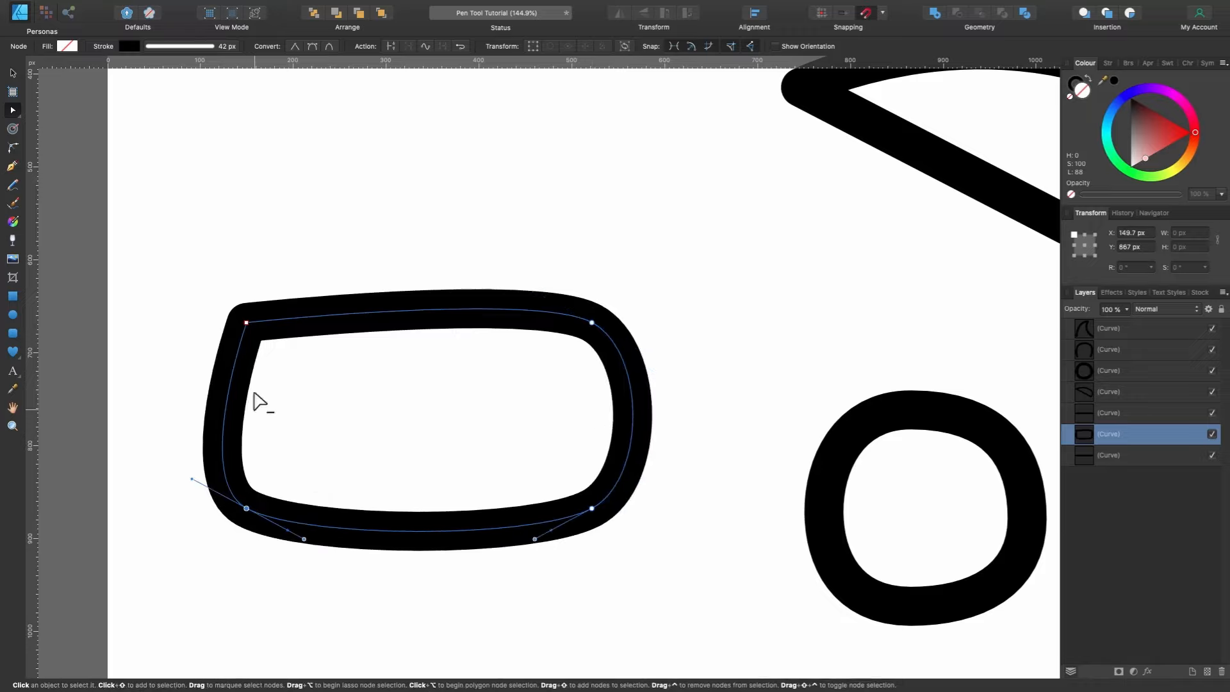
ctrl+click(246, 323)
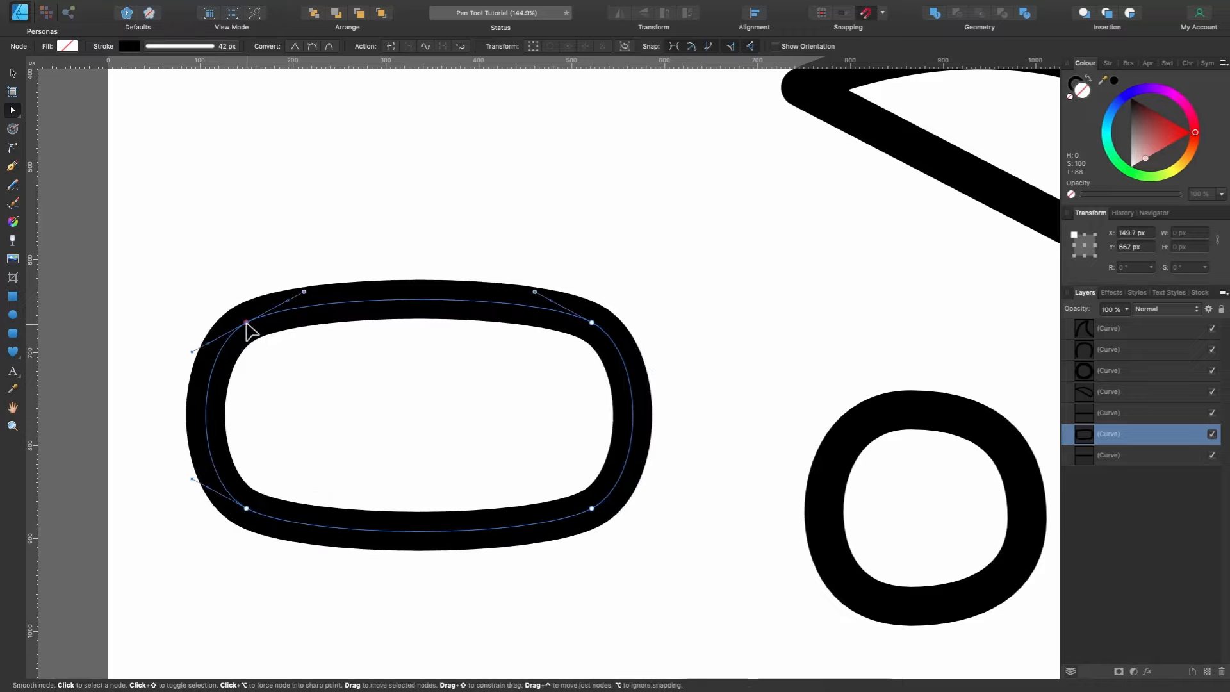
Select the rounded rectangle's two upper nodes together, move them up to Y 558.8 px, and deselect them.
scroll(572, 341, left, 3)
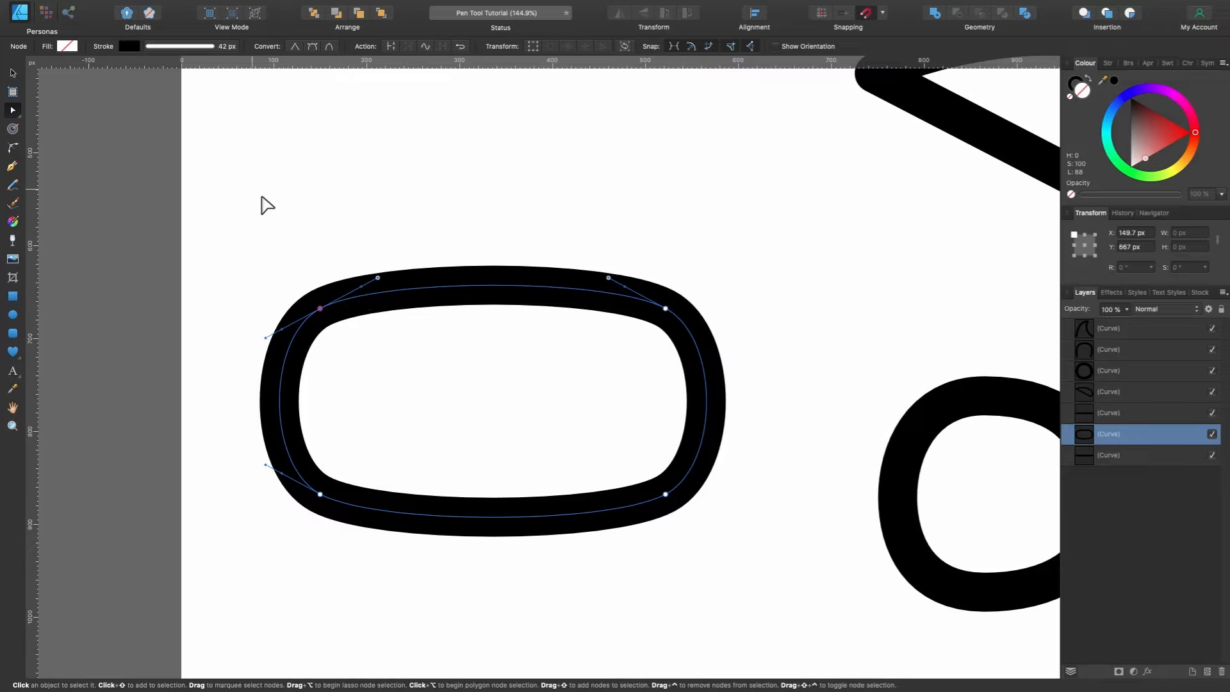
drag(250, 144, 666, 208)
key(Escape)
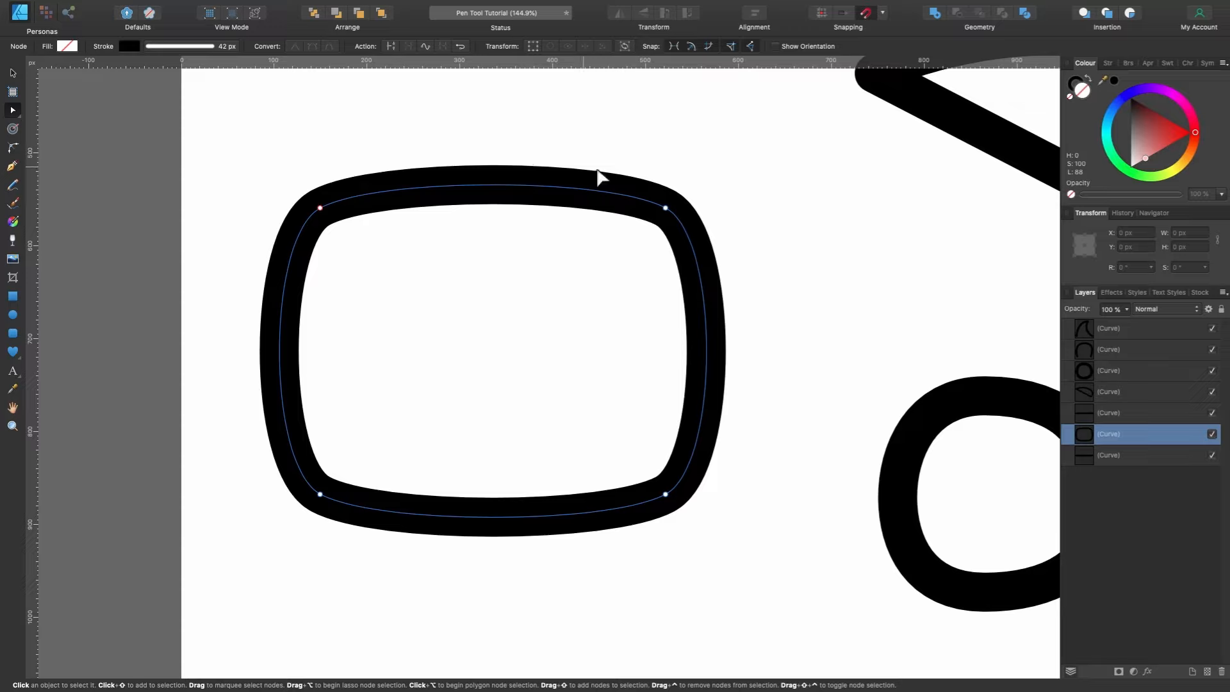
Marquee-select all four nodes of the rounded rectangle, clear the selection, and lasso-select only the upper-right and lower-left nodes.
drag(722, 155, 297, 508)
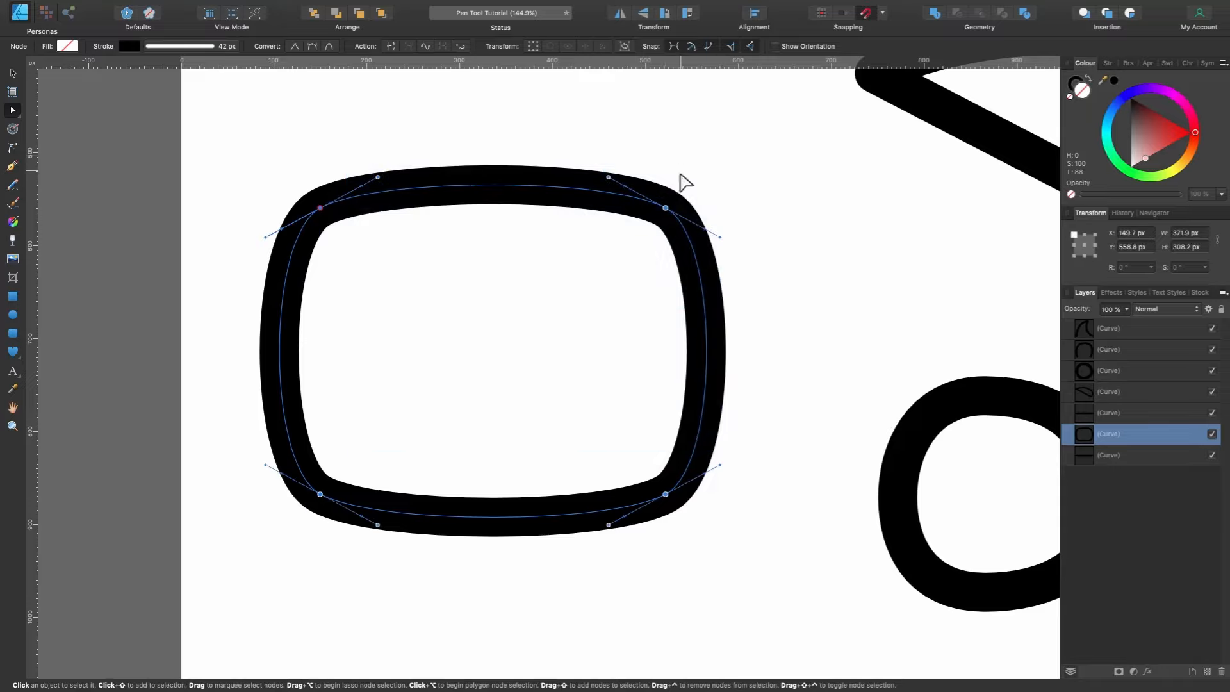
click(705, 151)
click(629, 191)
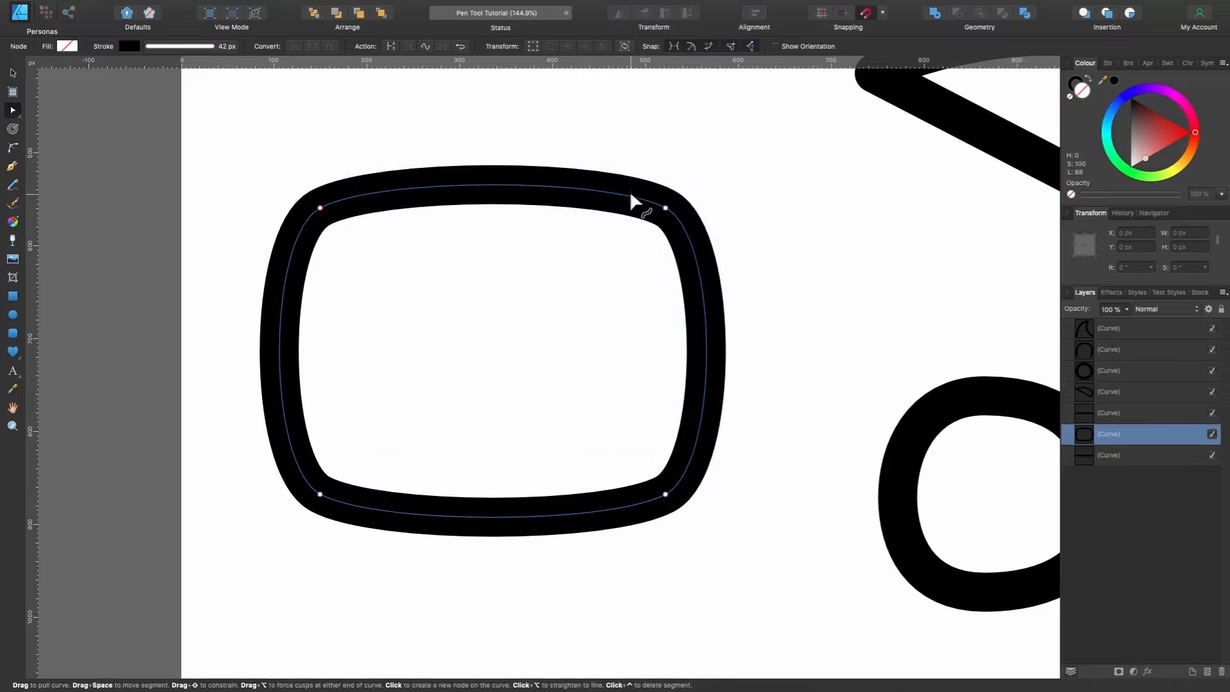
mouse_move(725, 133)
mouse_down()
mouse_move(243, 430)
mouse_move(199, 532)
mouse_move(558, 197)
mouse_move(579, 153)
mouse_move(633, 132)
mouse_up()
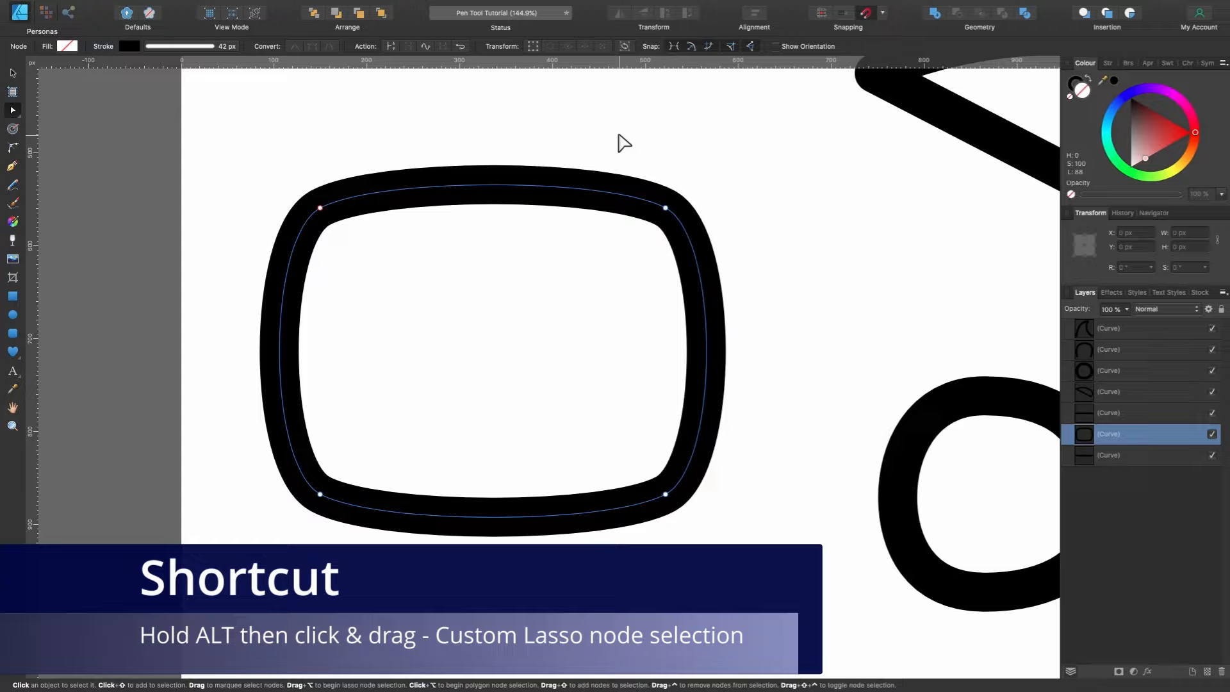
mouse_move(619, 136)
mouse_down()
mouse_move(520, 138)
mouse_move(501, 155)
mouse_move(407, 142)
mouse_move(356, 297)
mouse_move(278, 439)
mouse_move(272, 547)
mouse_move(374, 531)
mouse_move(446, 472)
mouse_move(705, 319)
mouse_move(720, 266)
mouse_move(712, 175)
mouse_move(691, 149)
mouse_up()
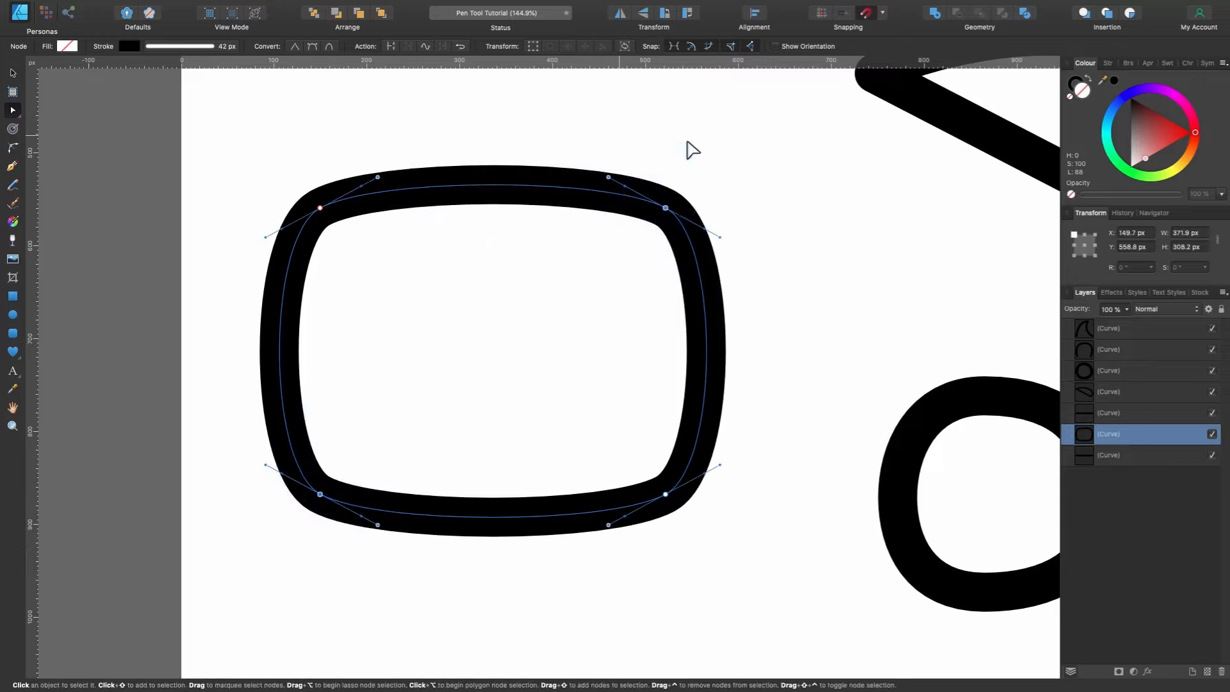
mouse_move(665, 208)
mouse_down()
mouse_move(686, 179)
mouse_move(651, 220)
mouse_move(723, 156)
mouse_move(598, 283)
mouse_move(666, 208)
mouse_up()
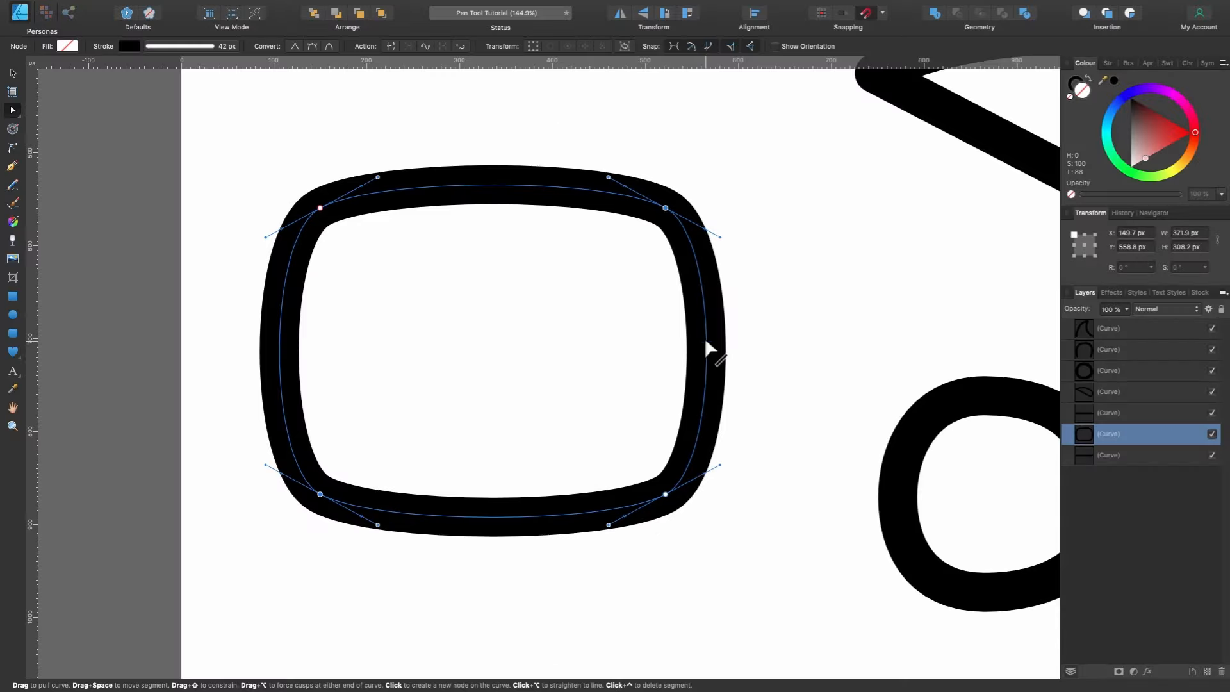
Straighten the rounded rectangle's right side into a line and move its lower-right node to X 511.3, Y 873 px.
alt+click(764, 346)
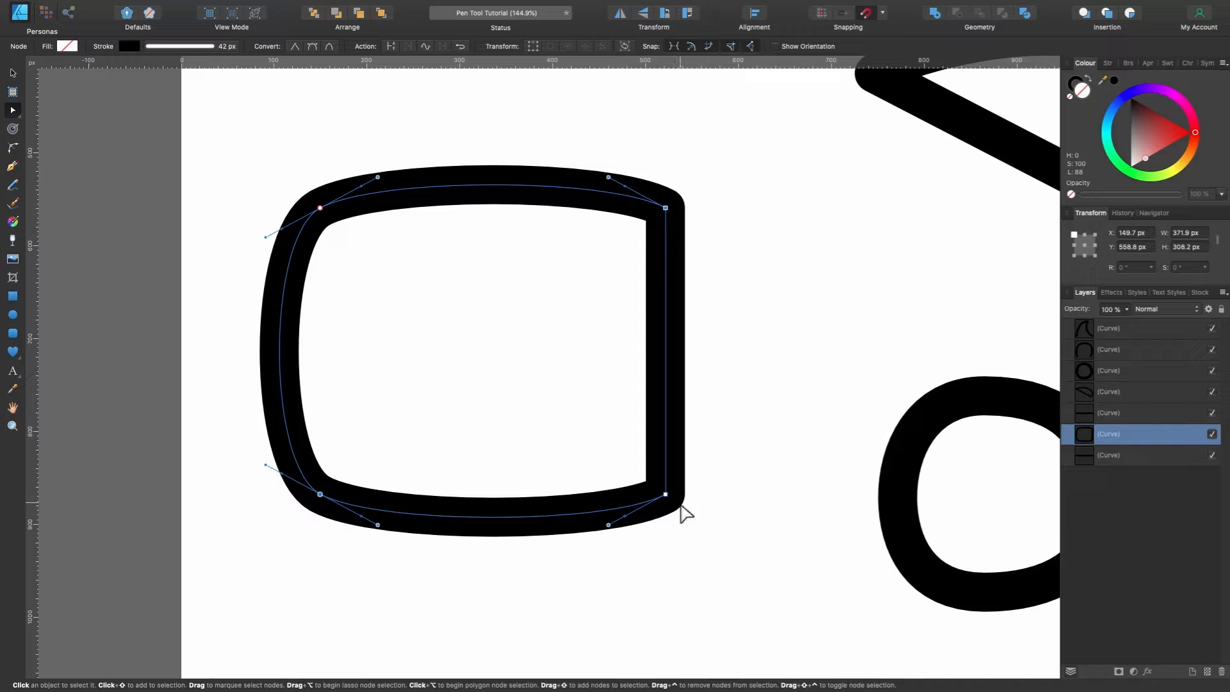
mouse_move(665, 495)
mouse_down()
mouse_move(665, 445)
mouse_move(655, 500)
mouse_up()
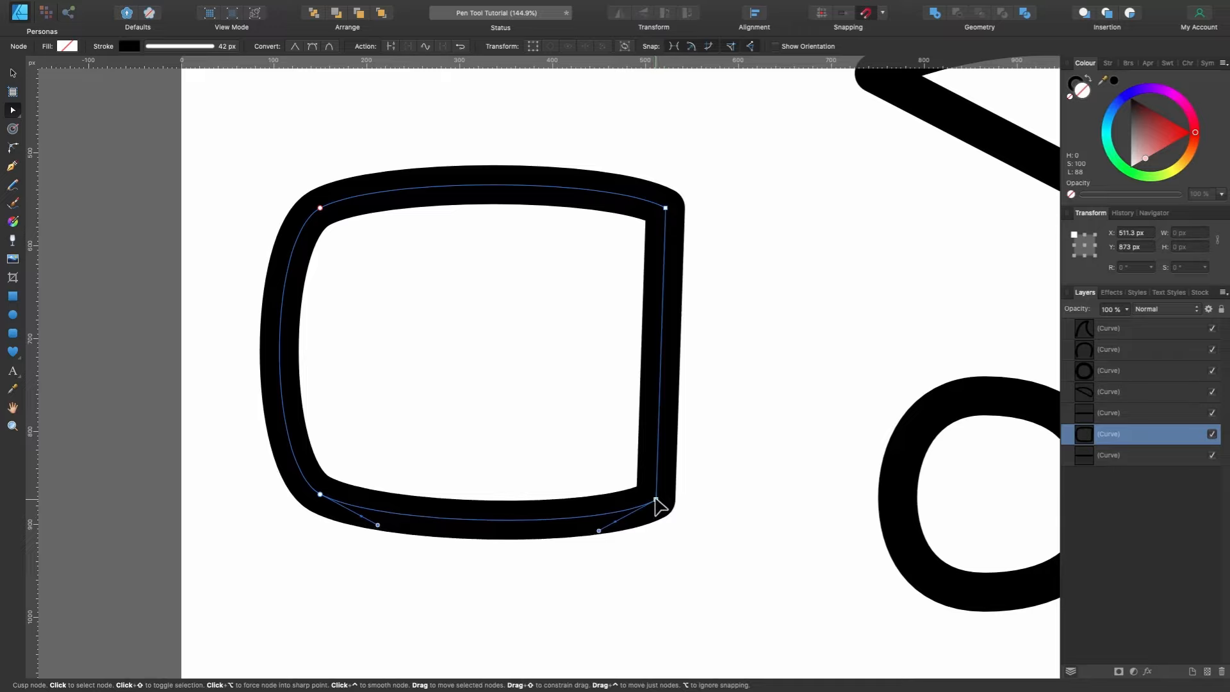
Delete the rounded rectangle's lower-right node, then move its upper-right node alone to X 524.8, Y 679.3 px and reposition its straight-side handle.
key(Delete)
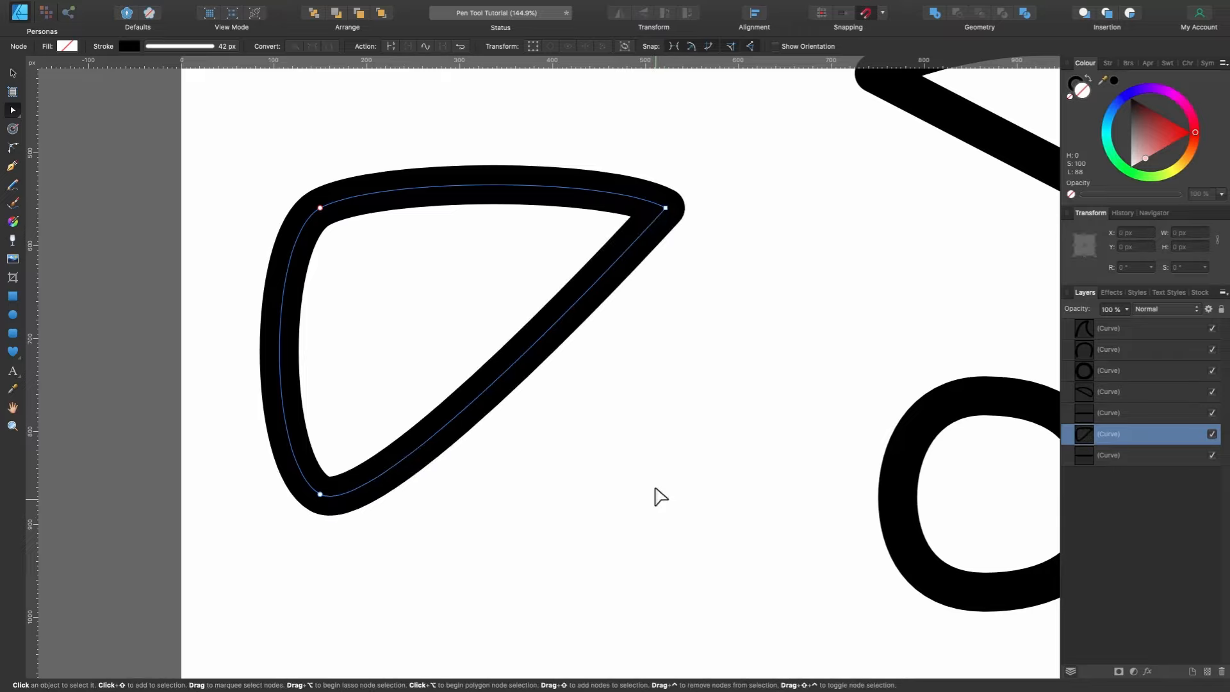
click(666, 208)
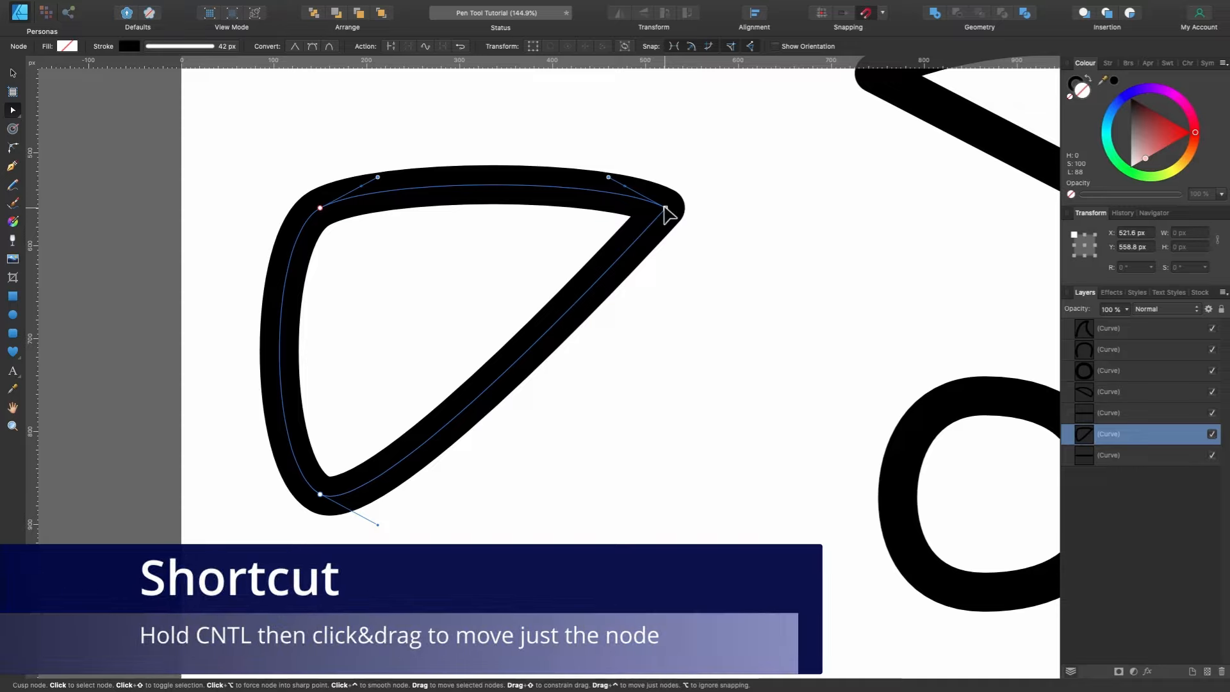
drag(666, 208, 669, 327)
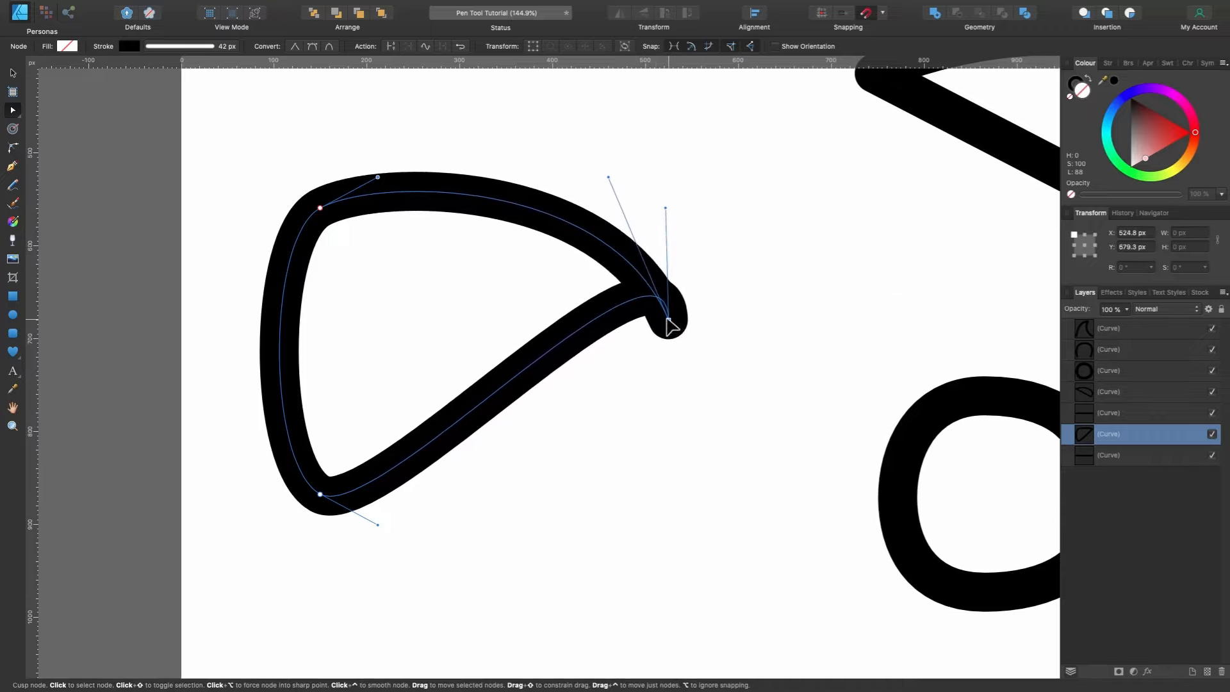
drag(667, 209, 833, 375)
Widen the arch-shaped curve by lengthening both horizontal handles of its top node proportionally, and deselect the node.
scroll(862, 302, up, 10)
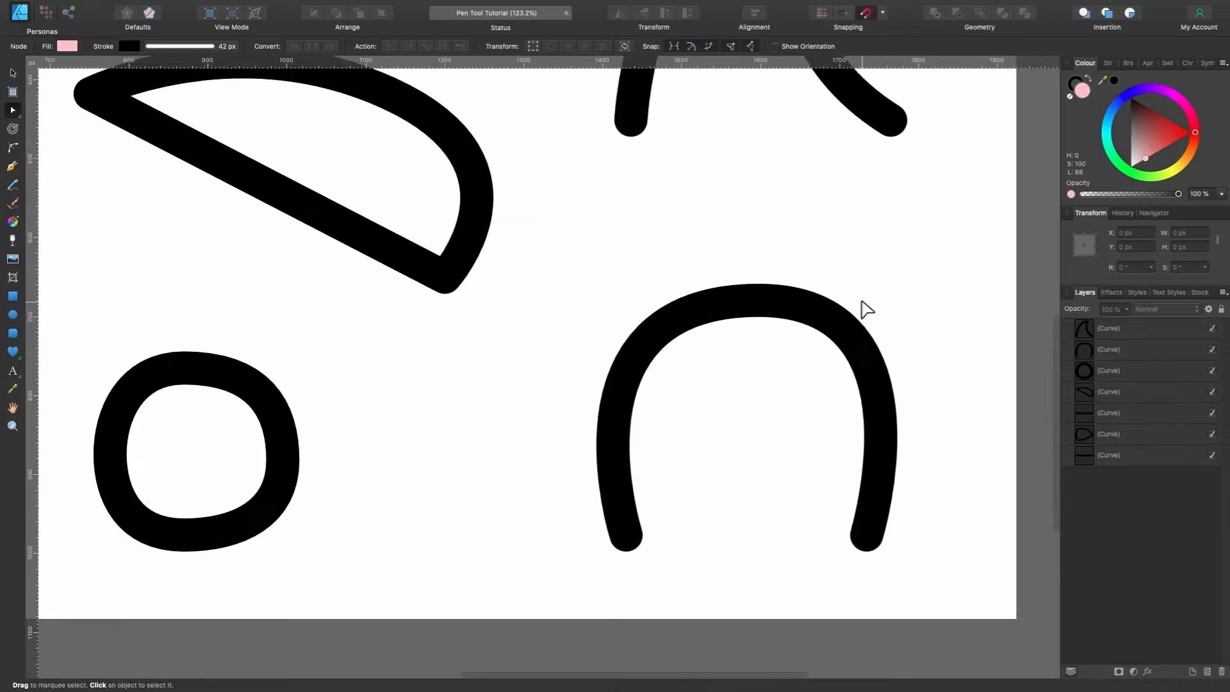
click(754, 280)
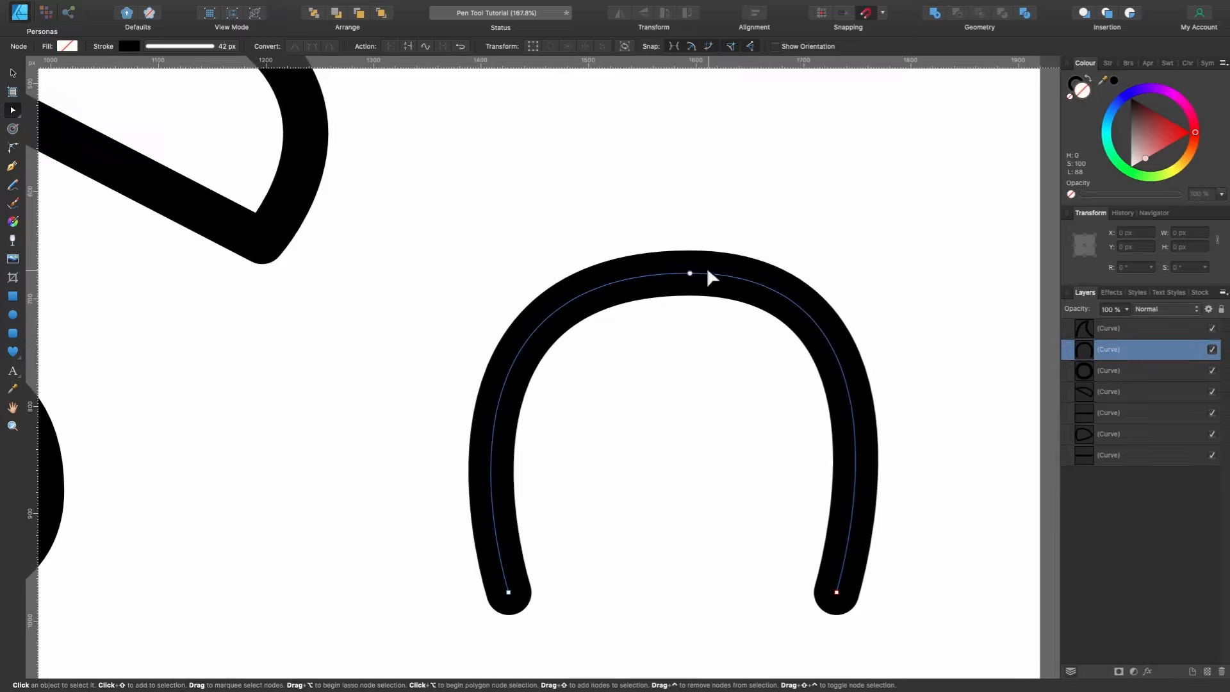
click(690, 273)
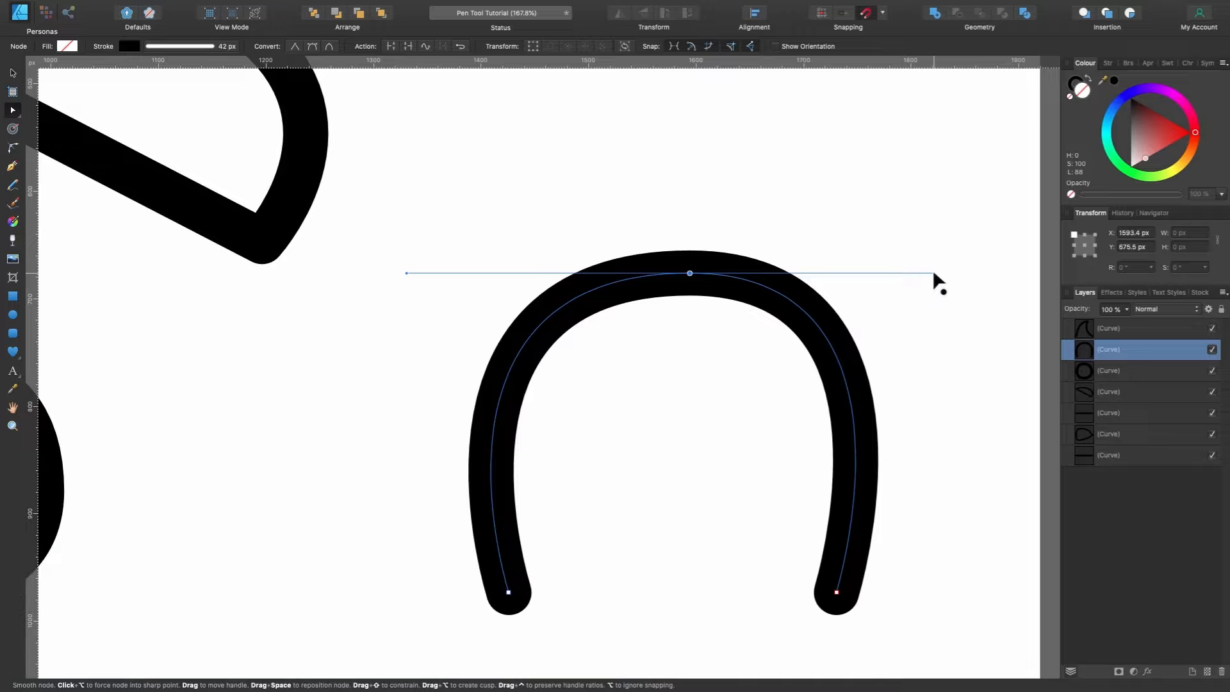
drag(934, 274, 887, 274)
drag(984, 272, 1007, 285)
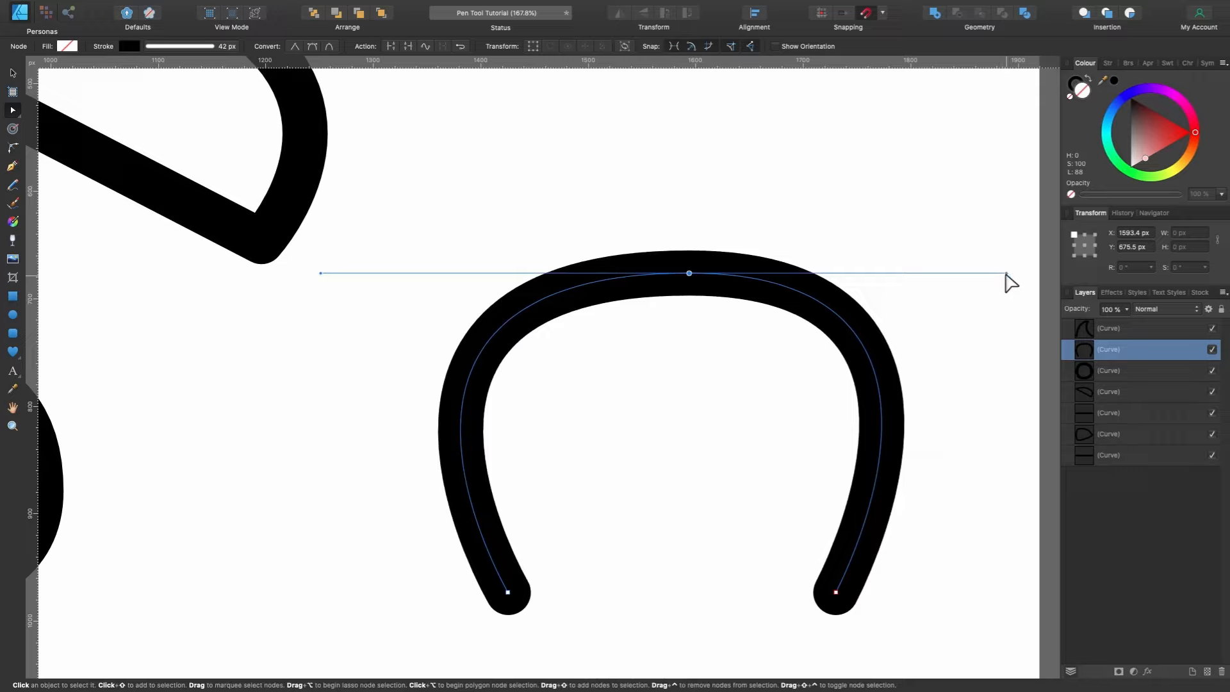
click(992, 282)
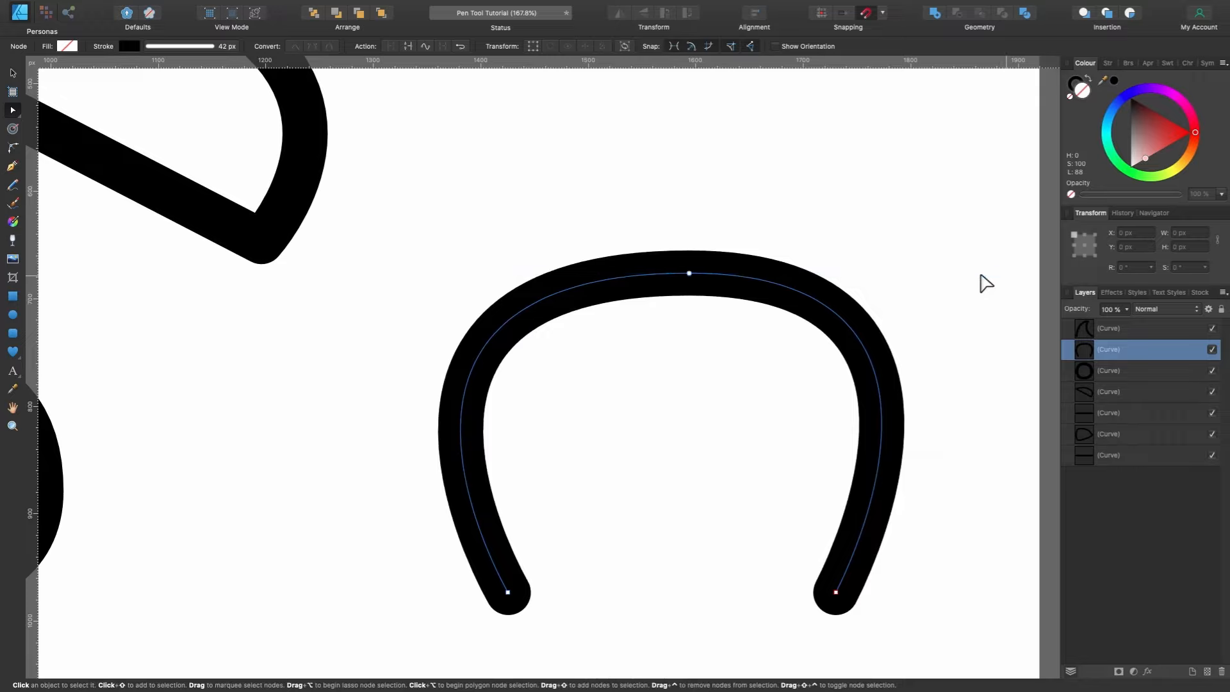
Shorten the right handle of the arch's top node and move the node with its handles to X 1608.8, Y 691.1 px.
click(691, 275)
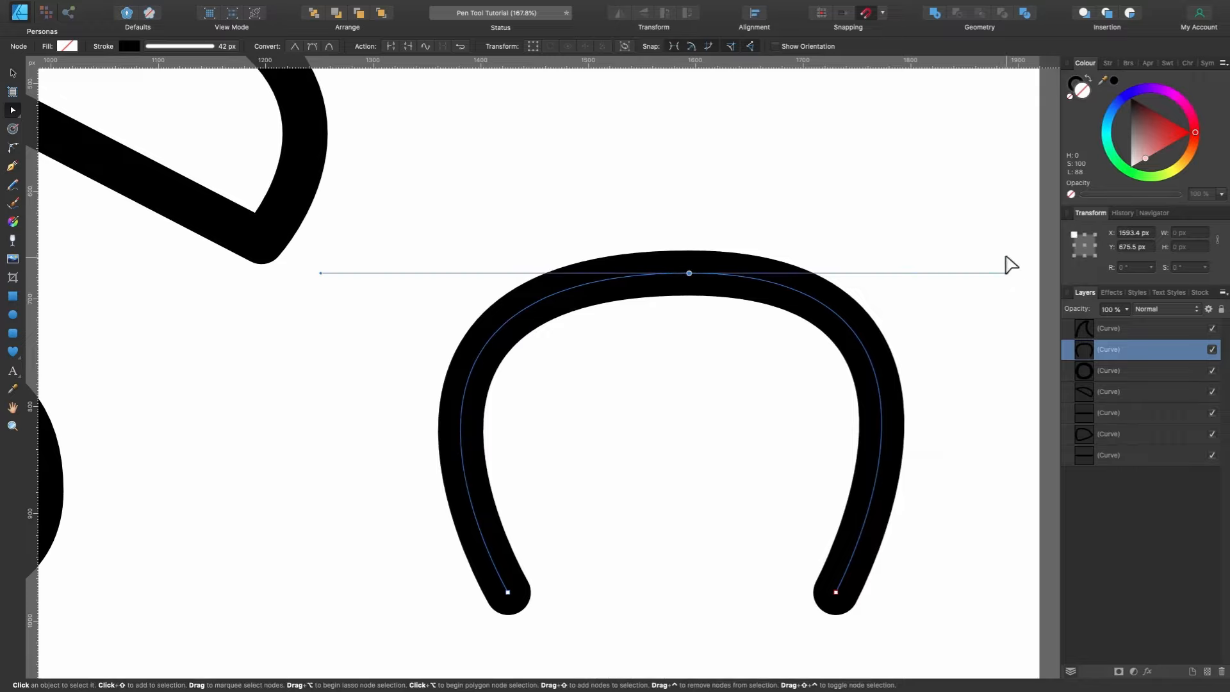
drag(1007, 275, 963, 274)
scroll(963, 275, down, 5)
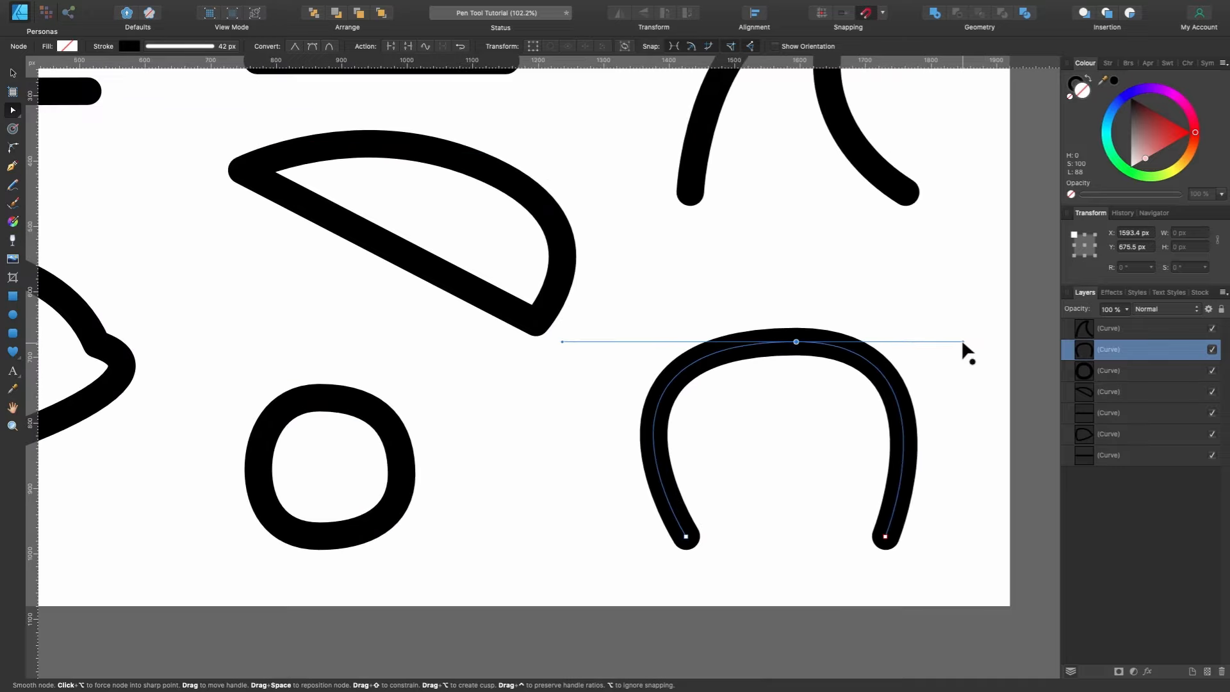
mouse_move(795, 344)
mouse_down()
mouse_move(803, 334)
mouse_move(780, 329)
mouse_move(807, 352)
mouse_up()
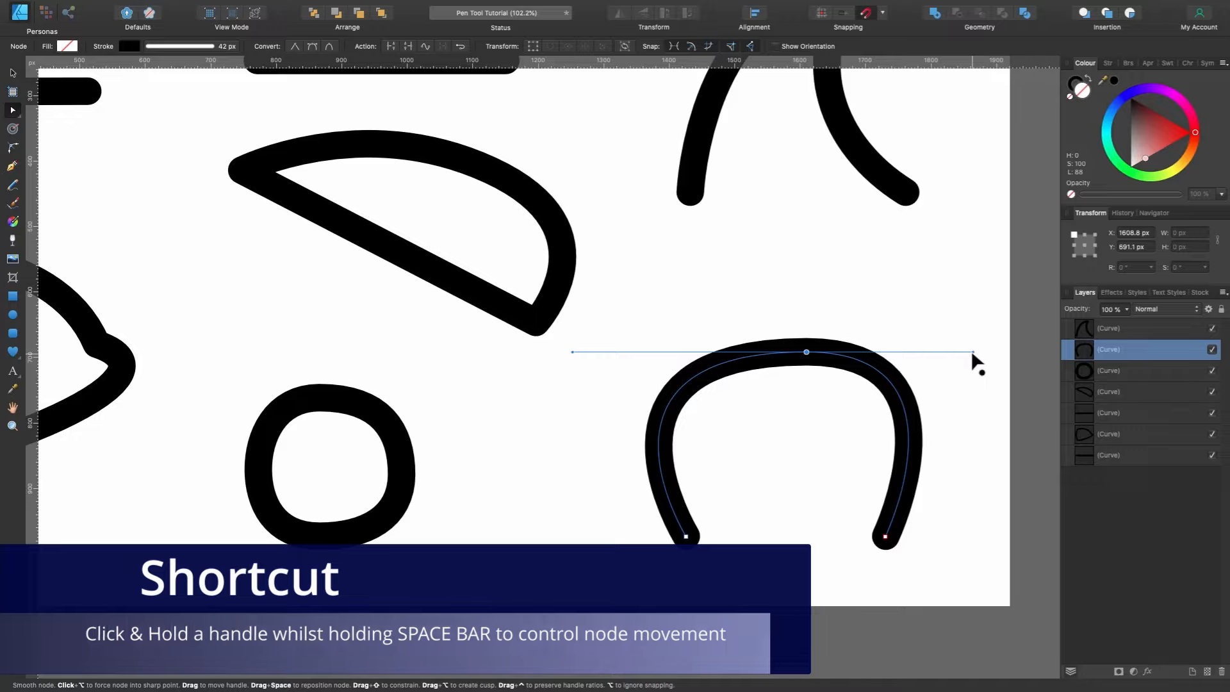
drag(973, 353, 857, 357)
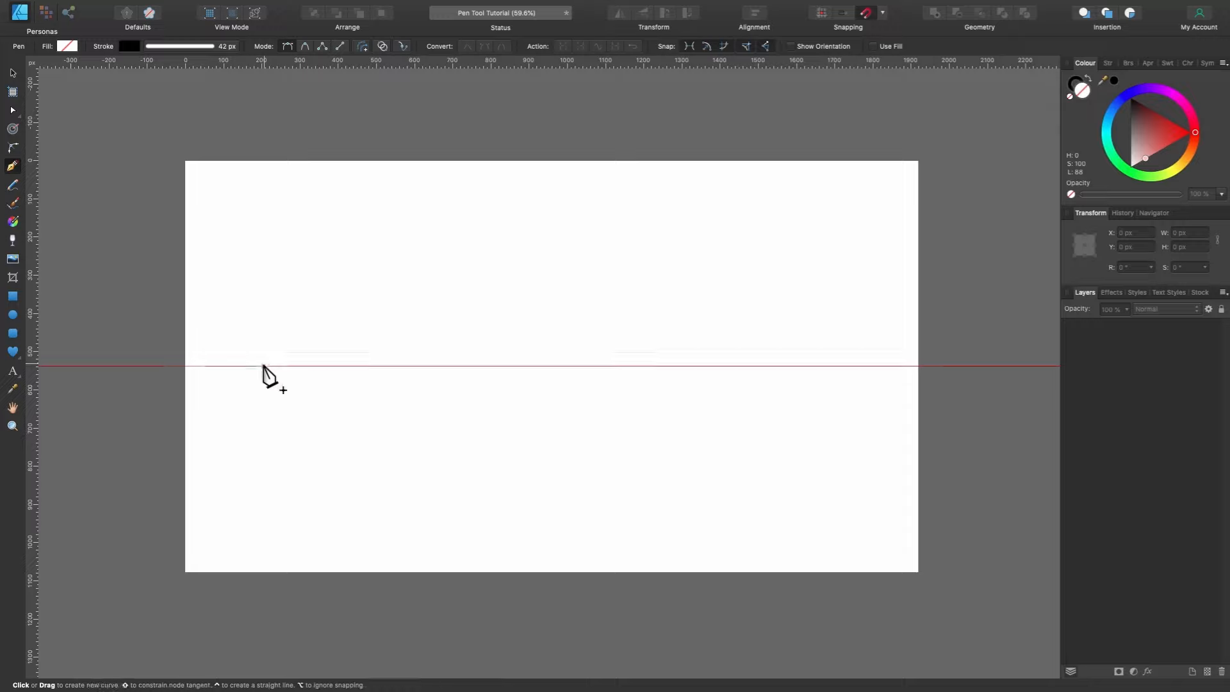
On the blank page, draw a horizontal line with the Pen tool and continue it into a rising smooth curve with a horizontal end handle.
click(263, 366)
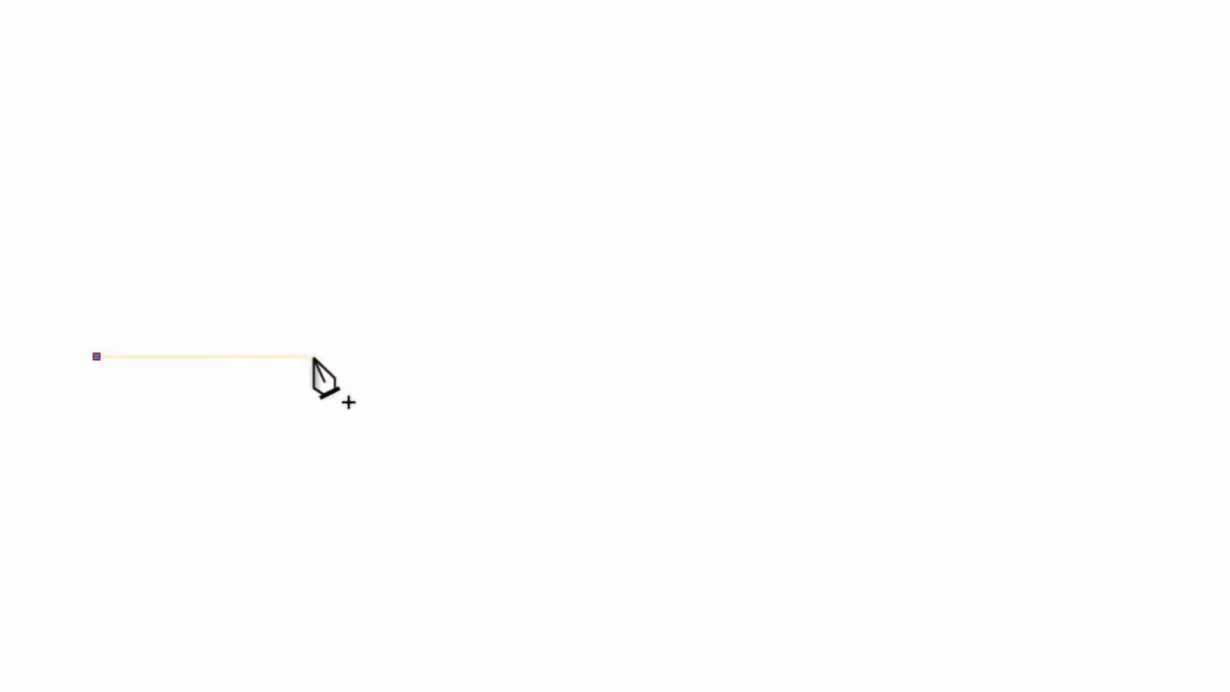
click(327, 357)
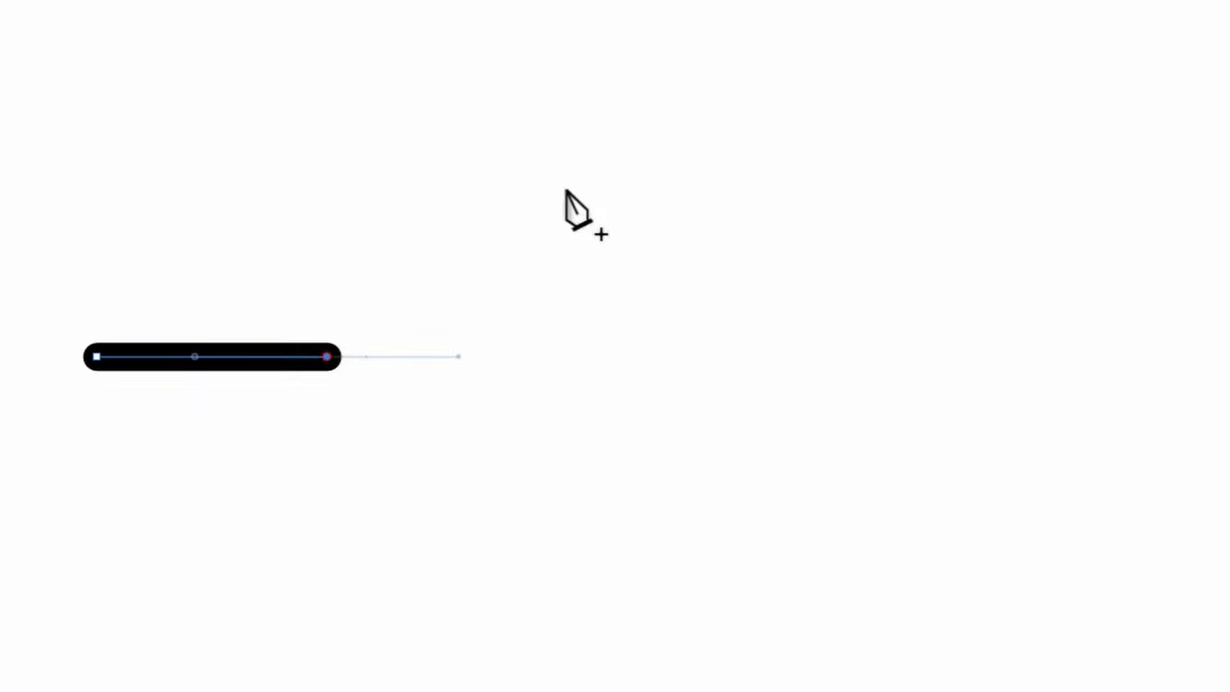
drag(562, 195, 701, 195)
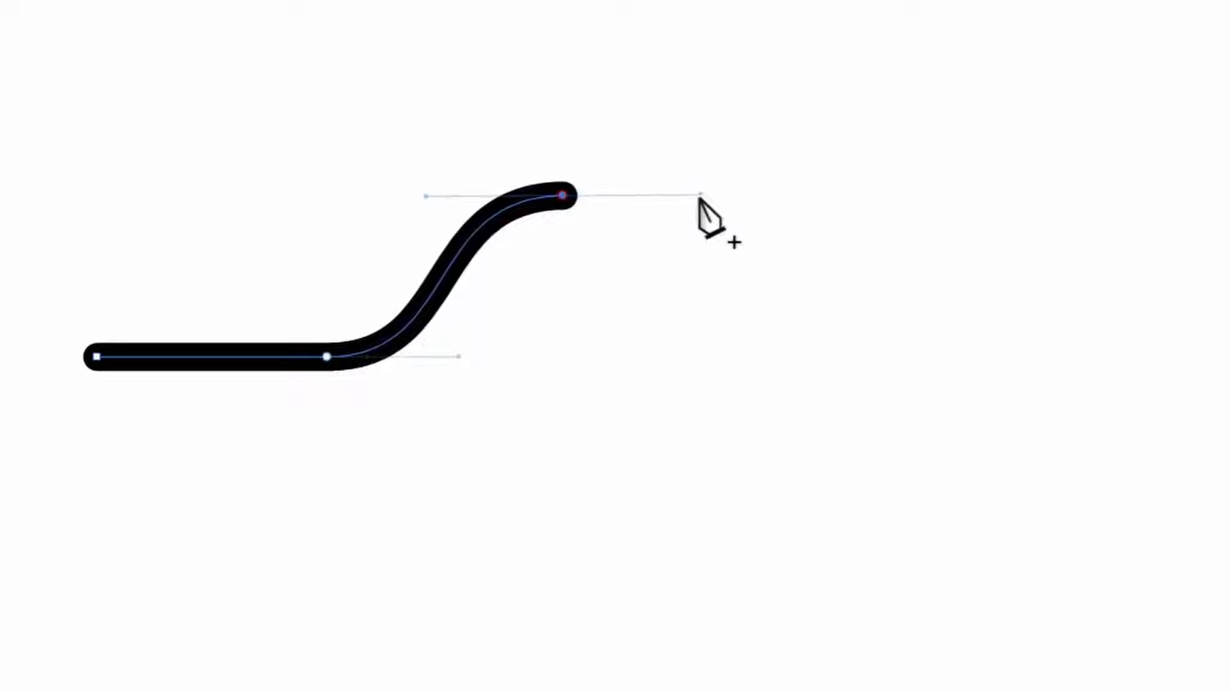
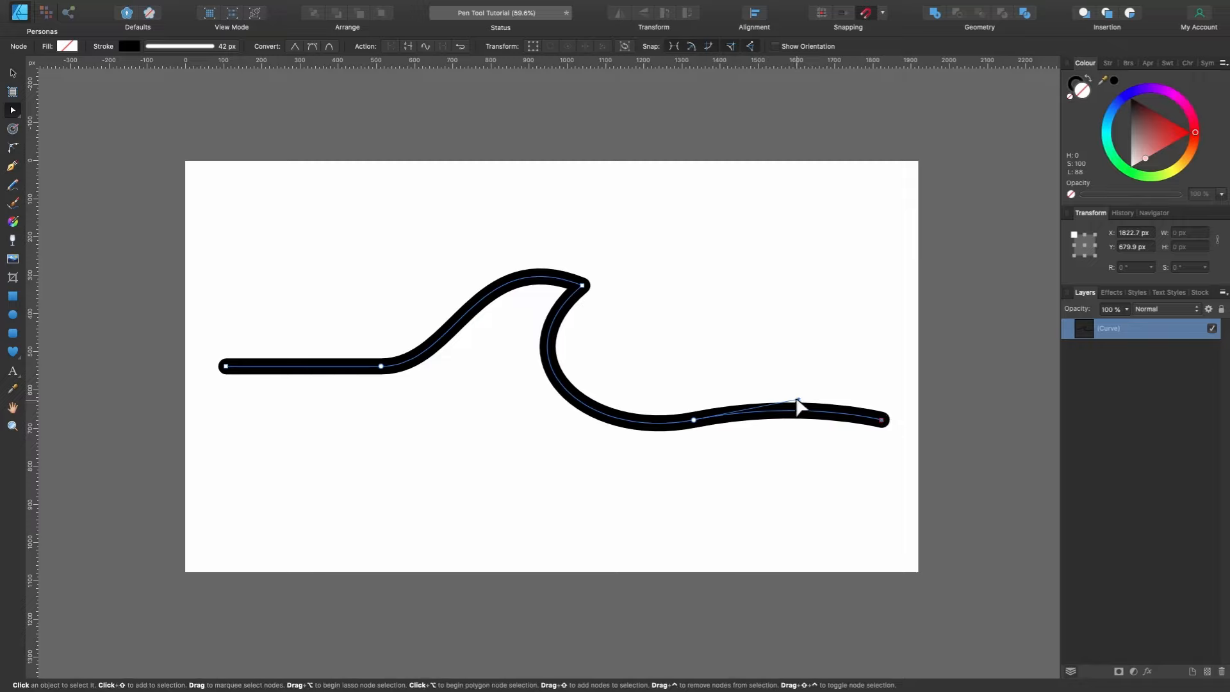
Level the handle on the wave's tail to make it a straight horizontal line, and select its base nodes to show their handles.
drag(799, 400, 801, 421)
click(694, 420)
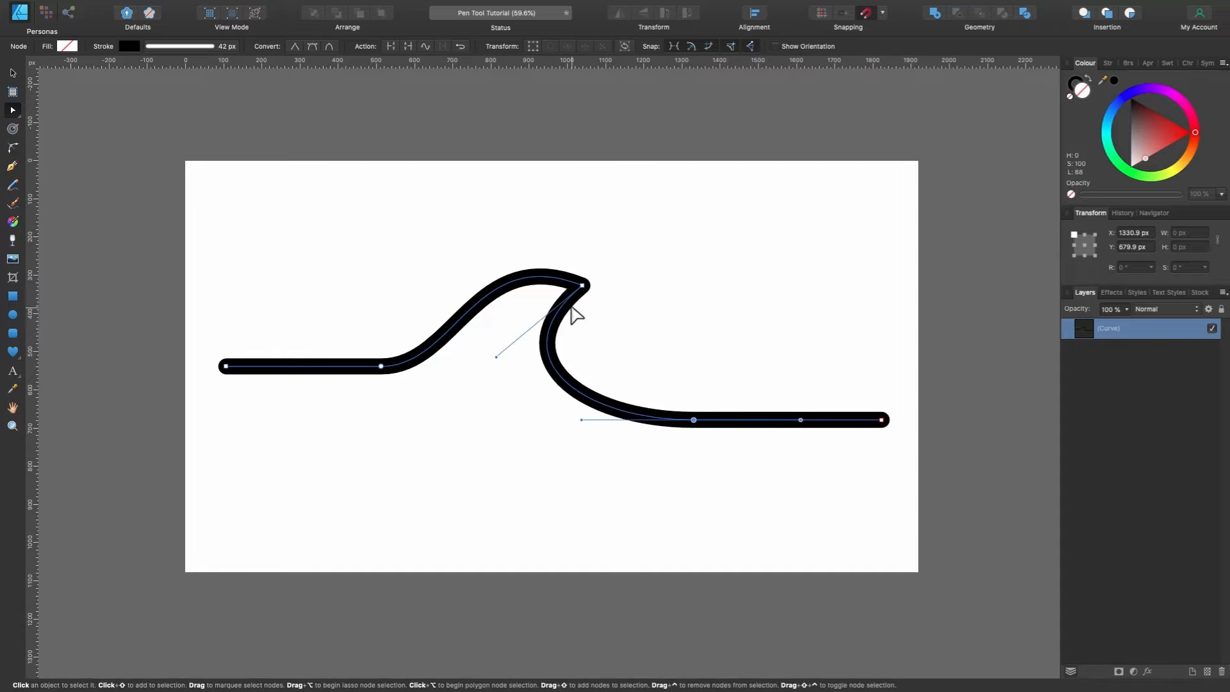
click(382, 366)
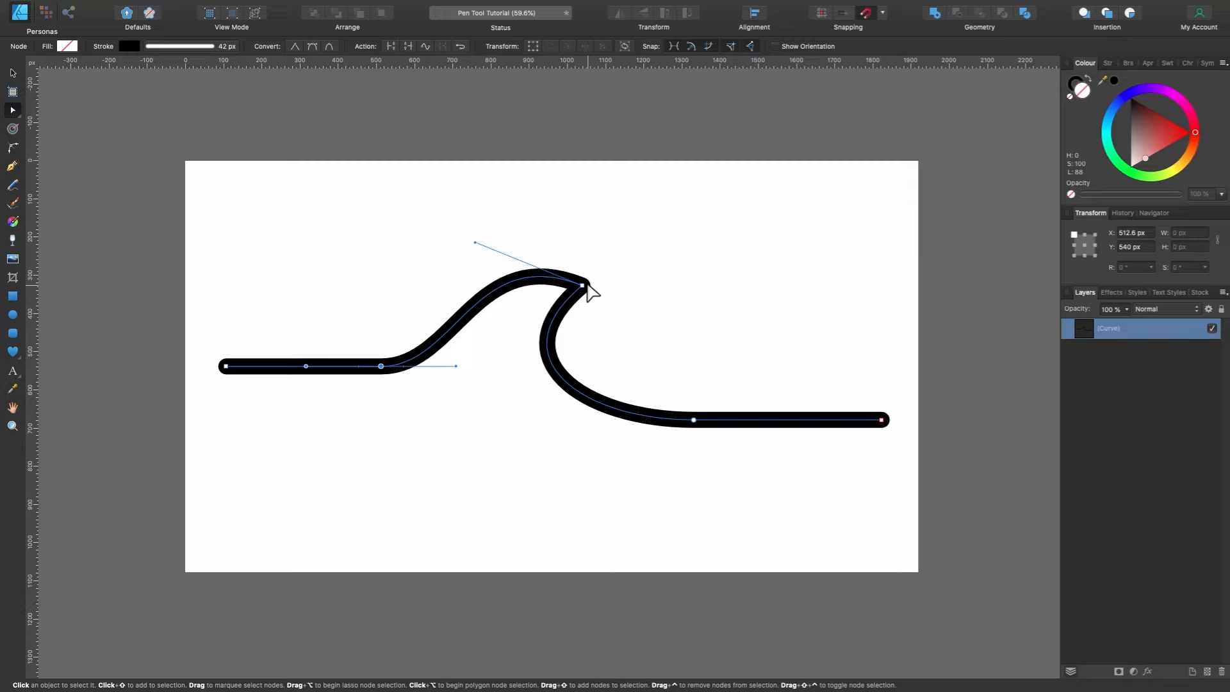
Delete the wave's last three nodes, leaving only the first horizontal segment.
click(883, 420)
key(Delete)
key(Delete)
key(Delete)
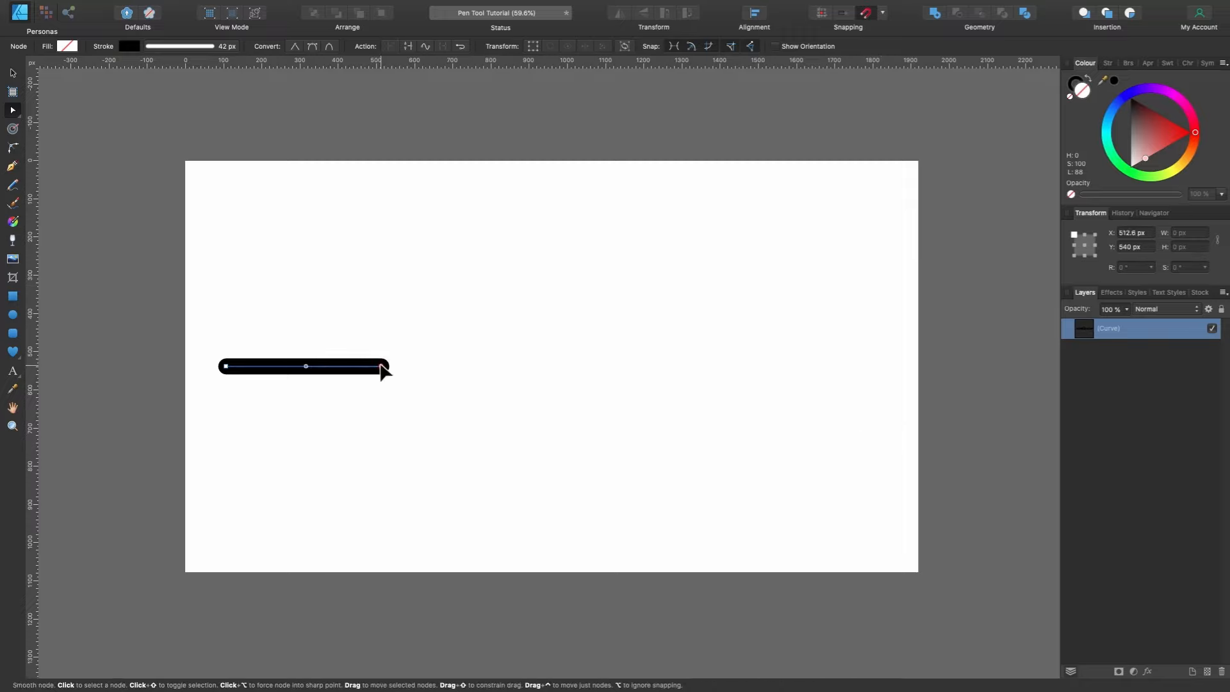
Extend the line with the Pen tool to a crest at X 889.2, Y 300.6 px without a leading handle, and a smooth node at X 1268.6, Y 633.2 px.
key(p)
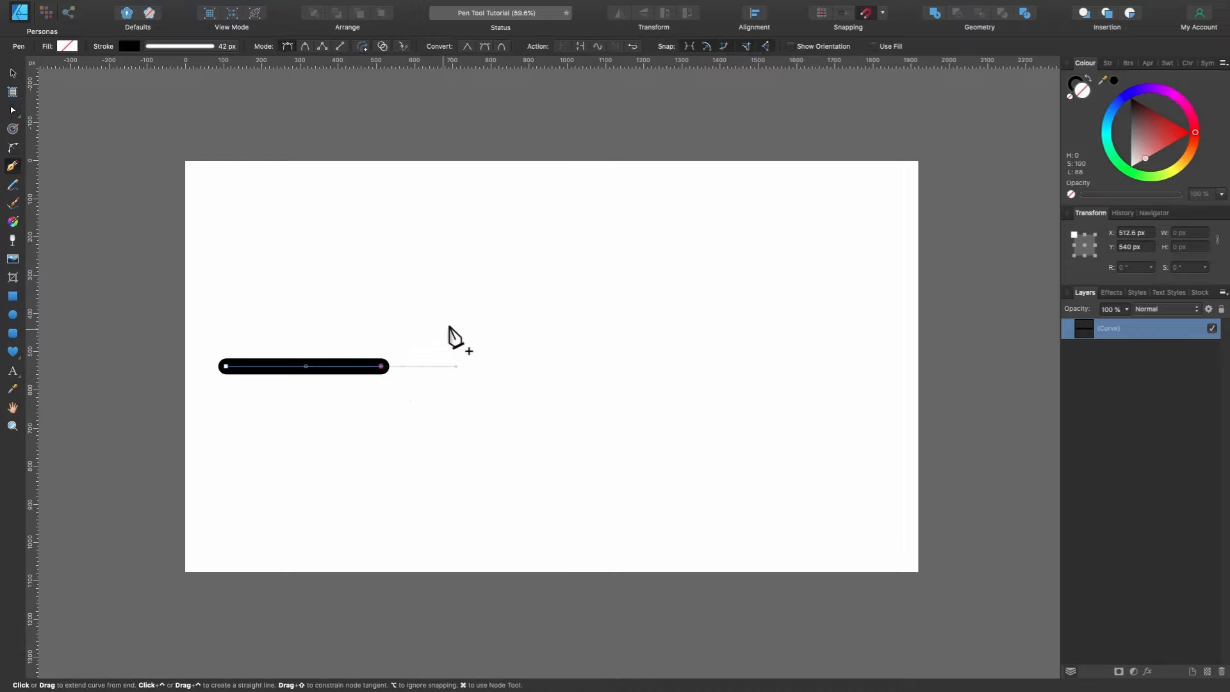
drag(526, 275, 614, 296)
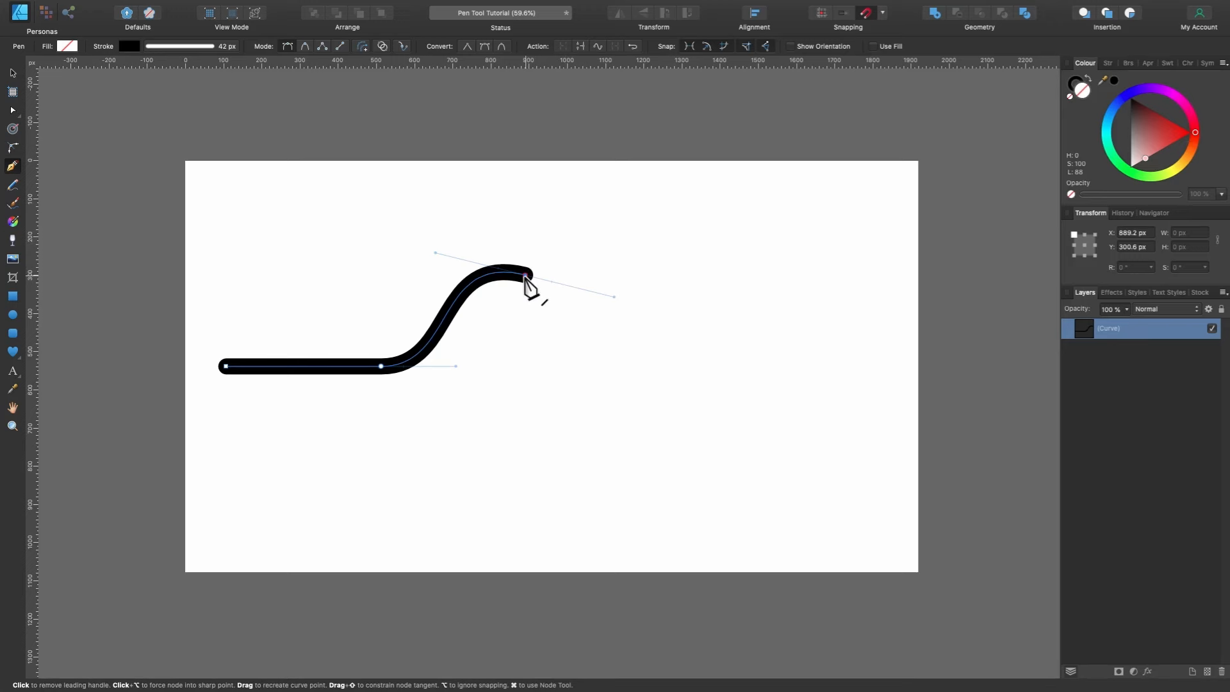
click(524, 275)
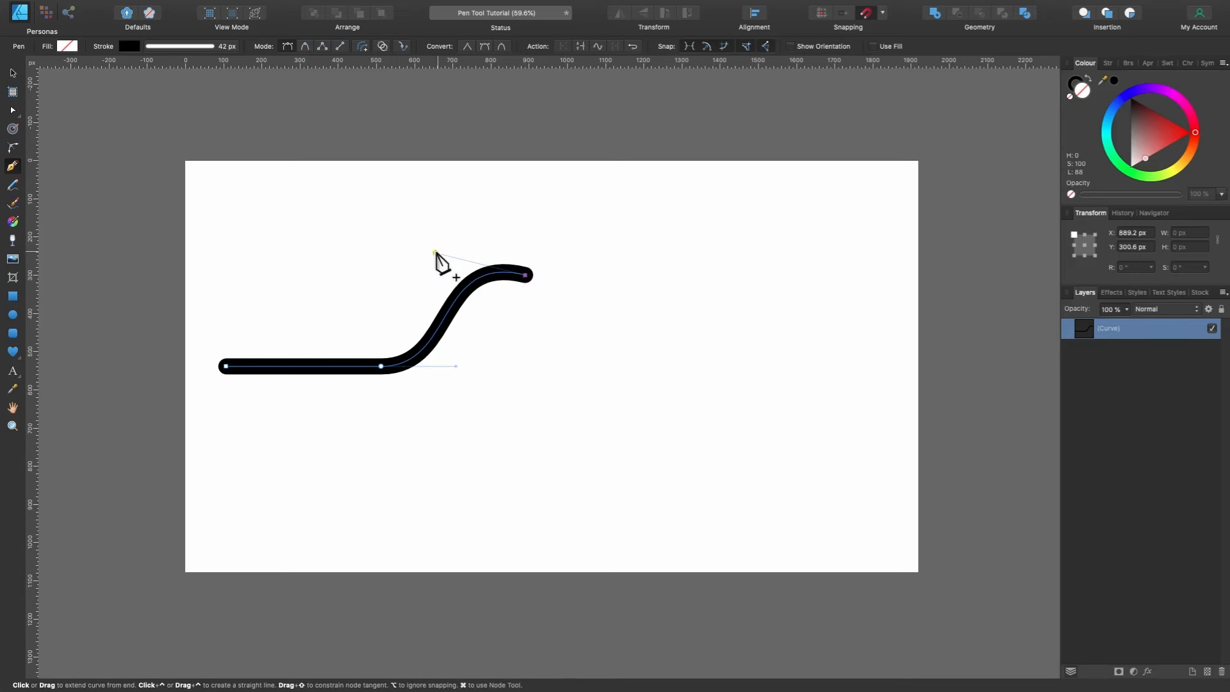
drag(670, 403, 887, 401)
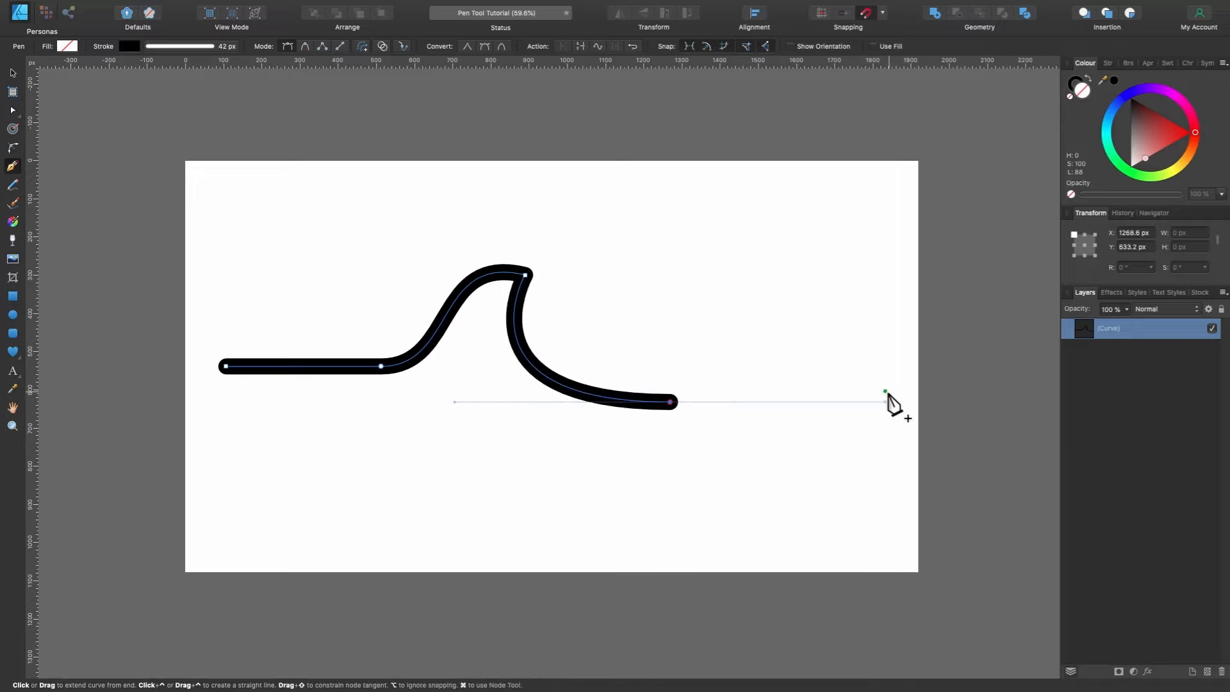
Redo the wave's end segment with a shortened leading handle, placing the end node level at X 1744.7, Y 633.2 px.
click(899, 392)
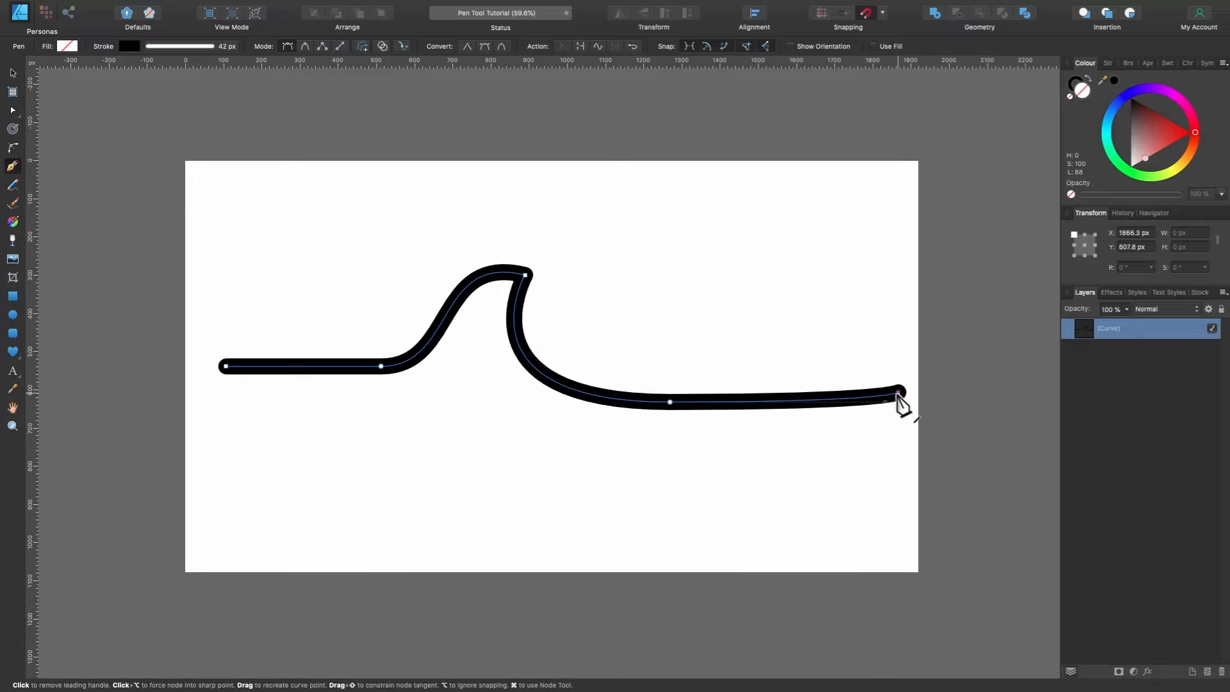
key(super+z)
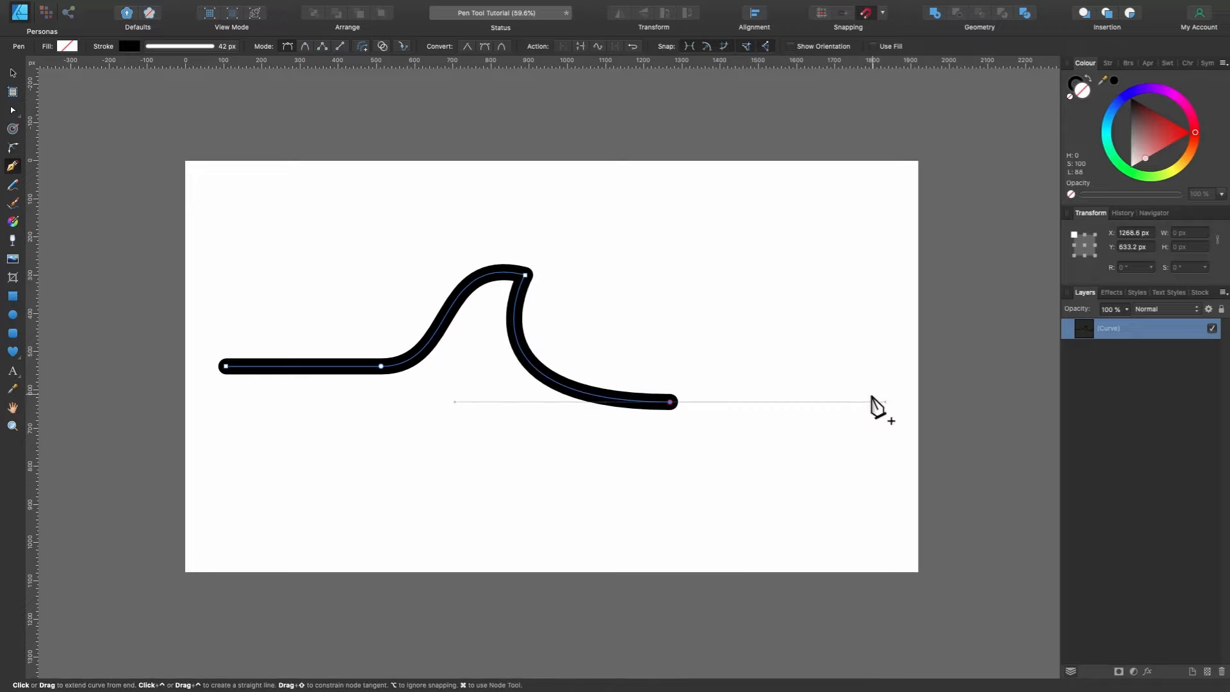
key(super)
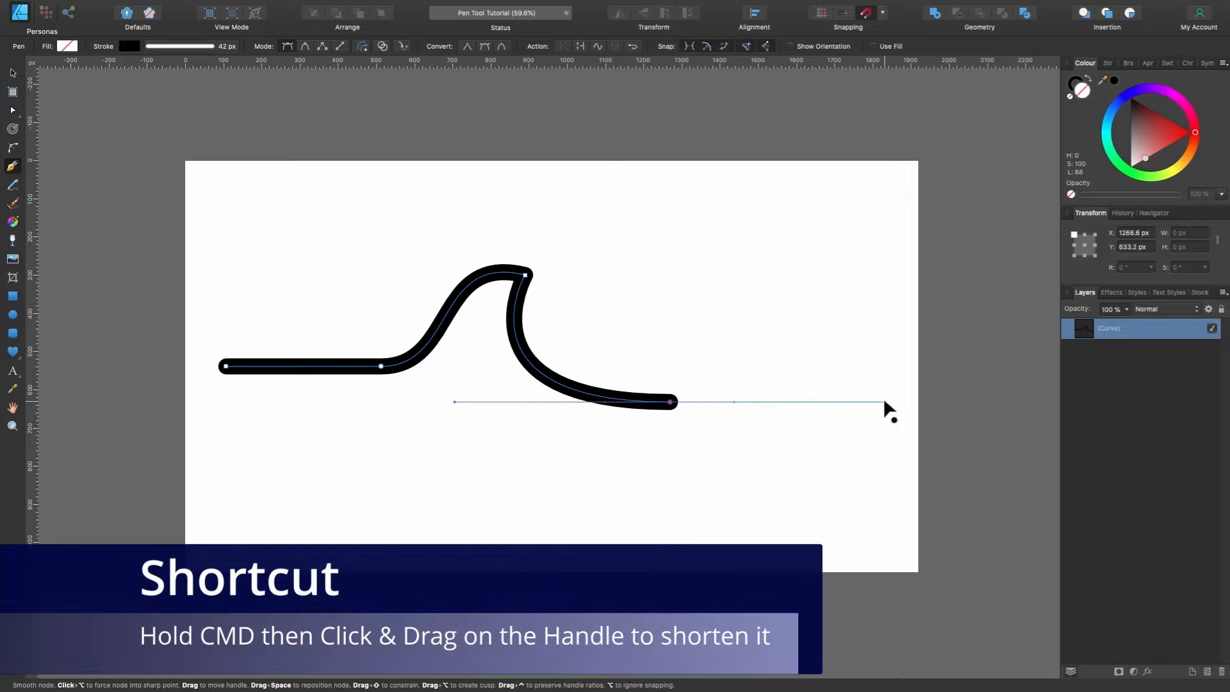
drag(885, 403, 744, 402)
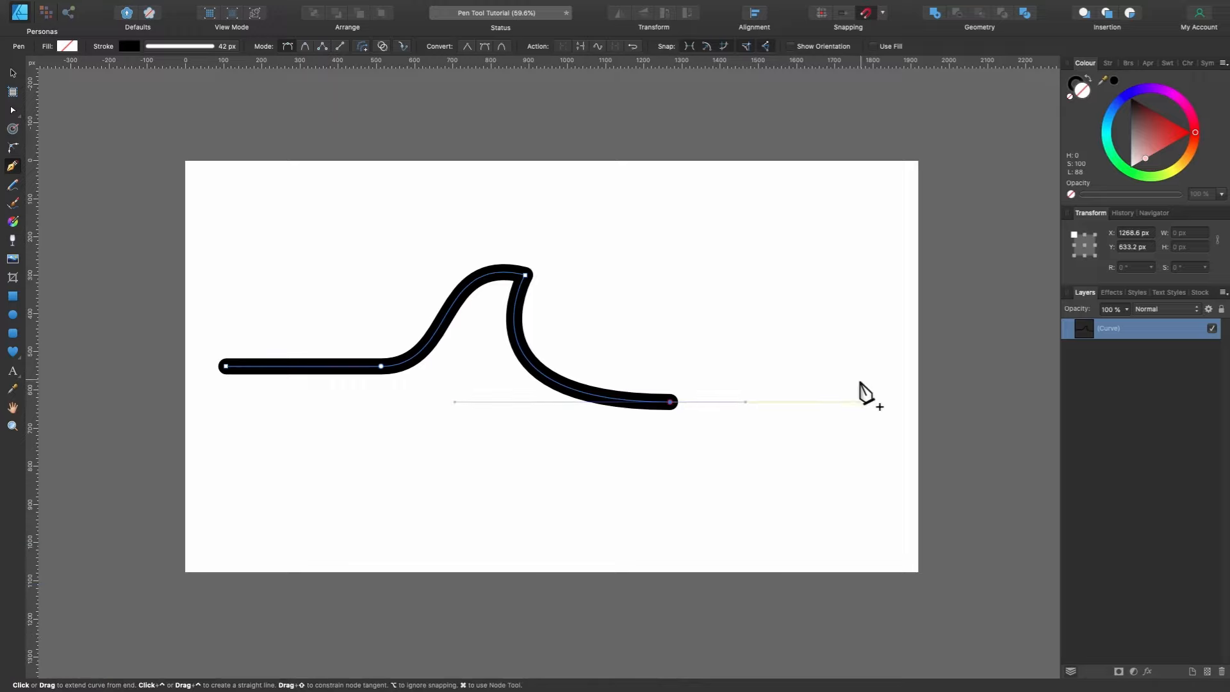
click(851, 402)
Move the wave's crest node to X 986.6, Y 313.4 px and pull its incoming handle farther out and upward.
scroll(854, 413, left, 5)
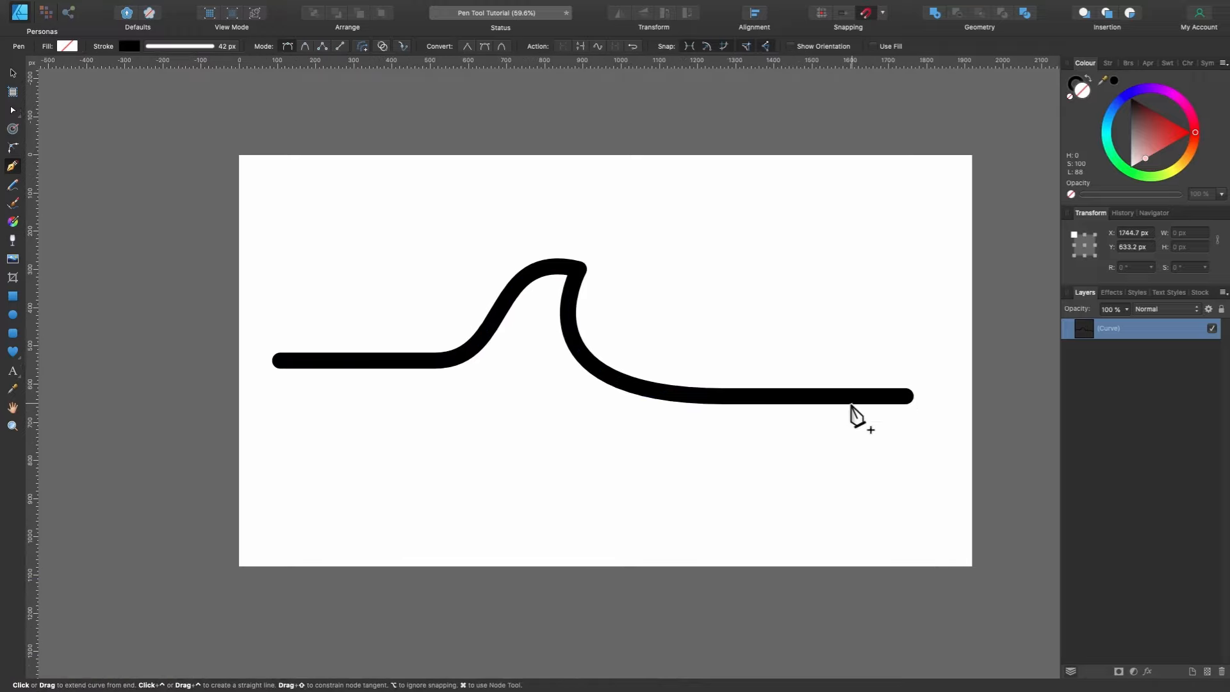
key(a)
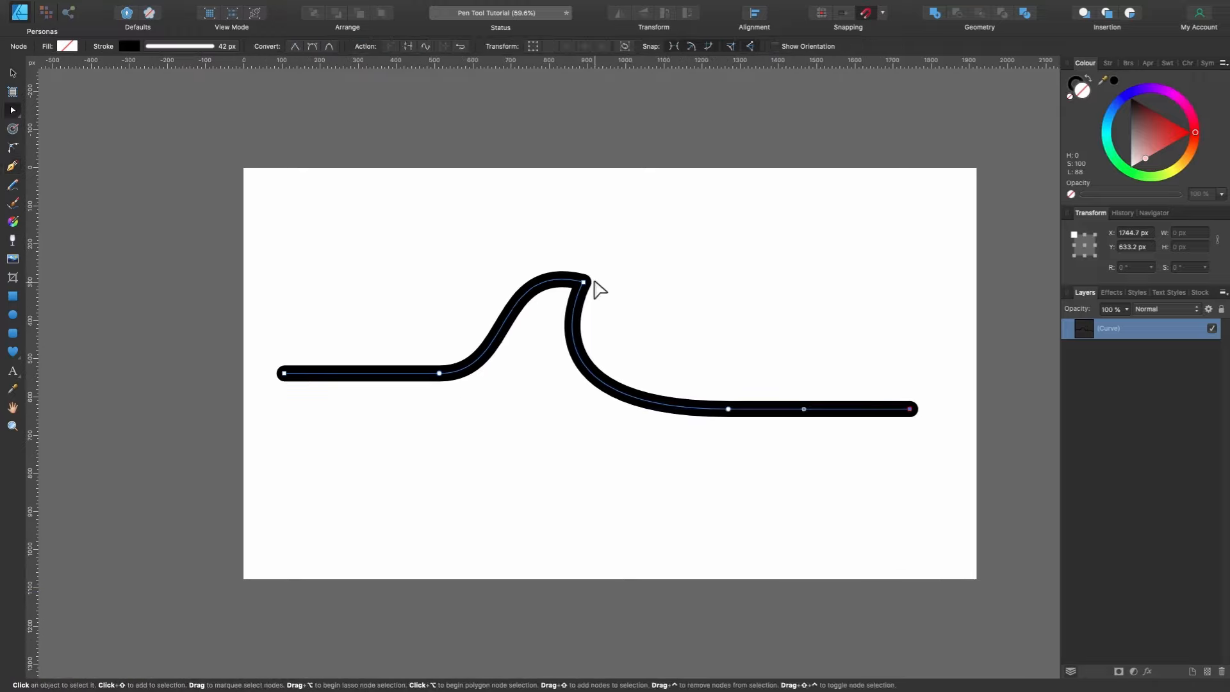
drag(585, 280, 621, 287)
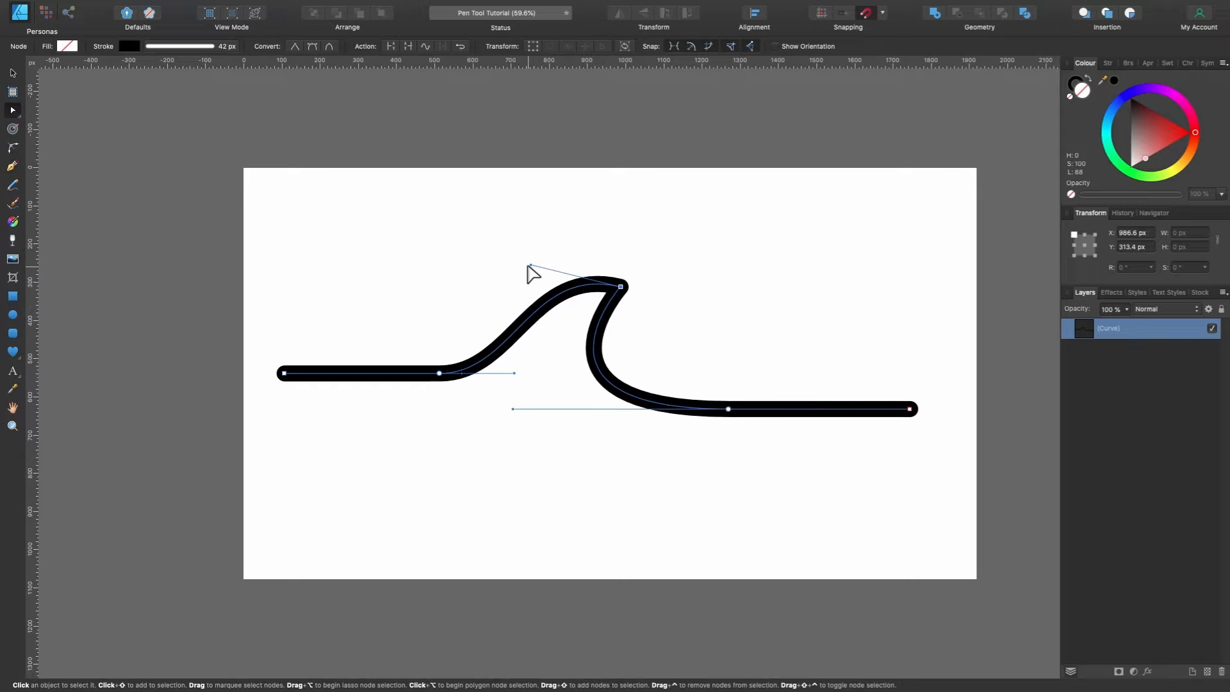
drag(531, 266, 498, 230)
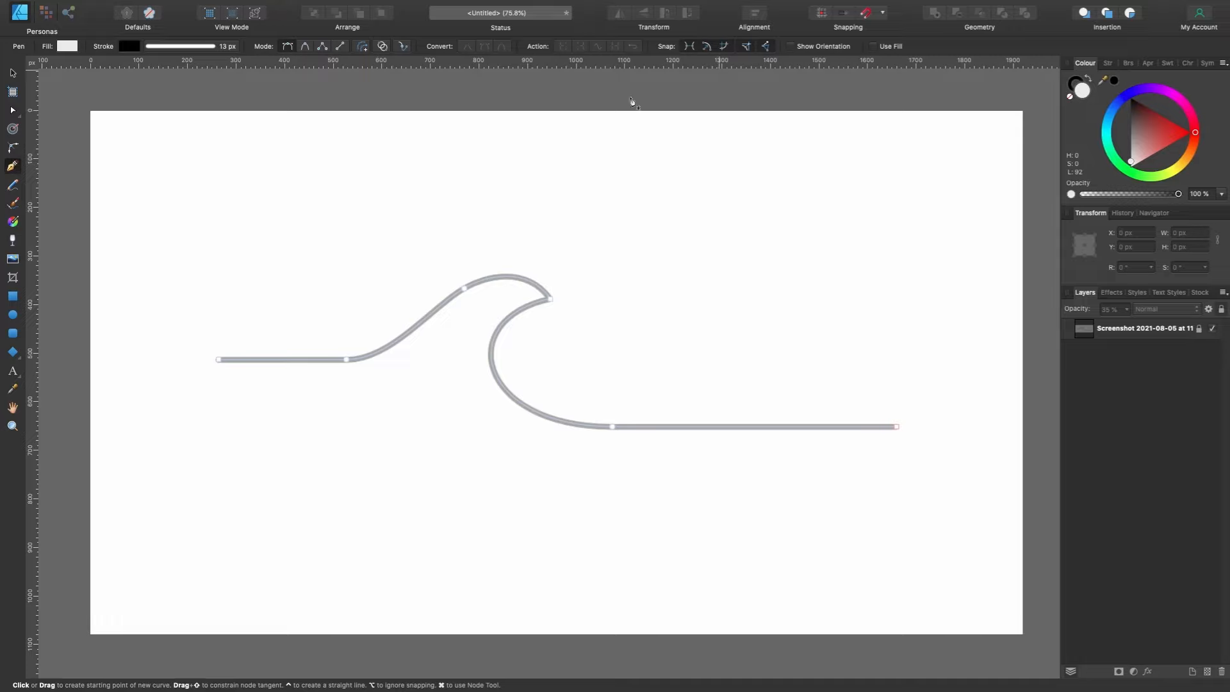
Trace the wave template with straight Pen tool segments through all six of its nodes, ending at X 1659.3, Y 650.4 px.
click(219, 359)
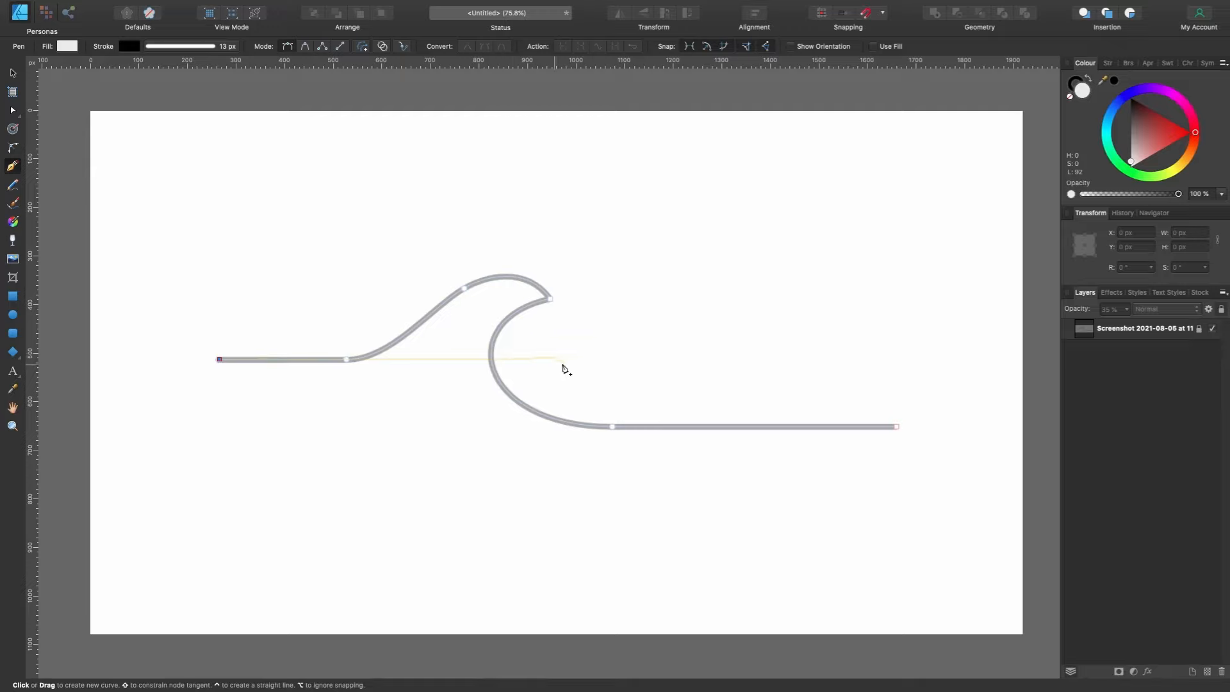
click(347, 359)
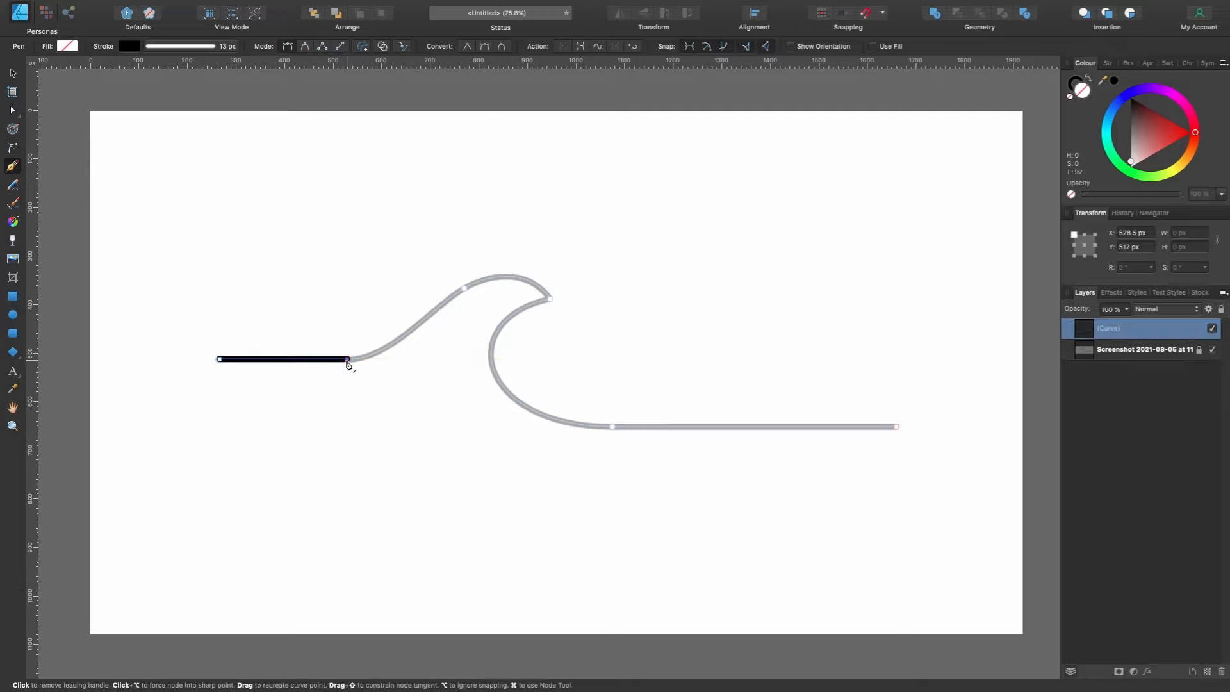
click(465, 288)
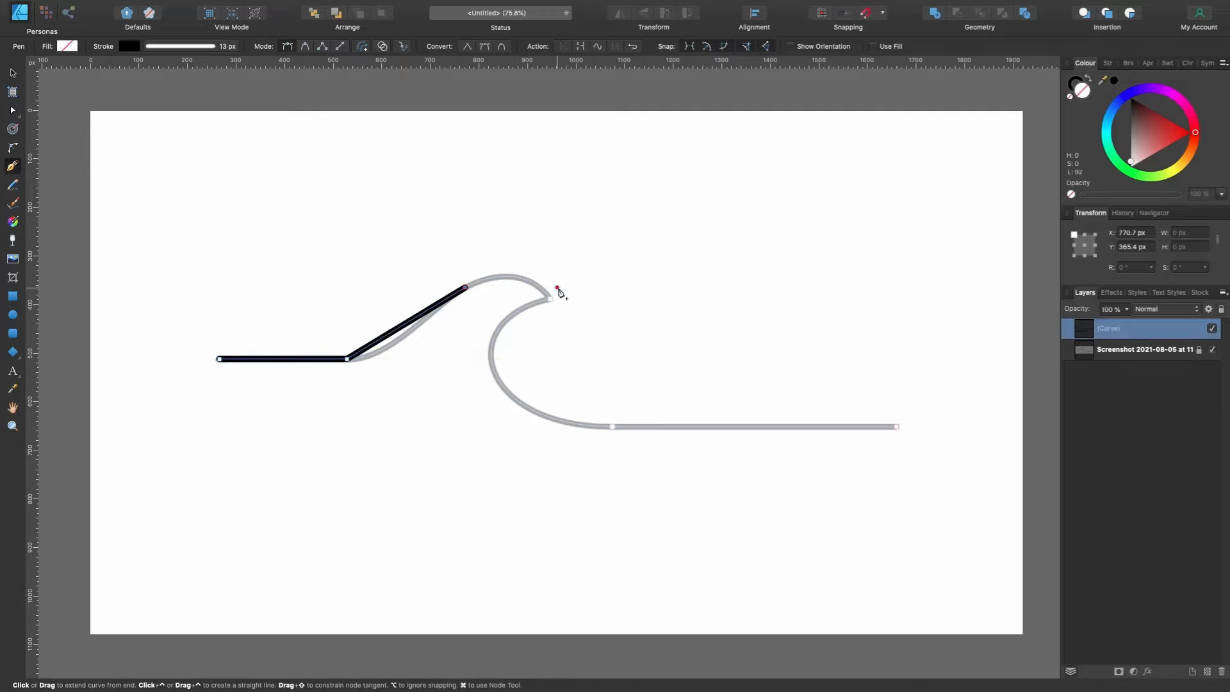
click(553, 298)
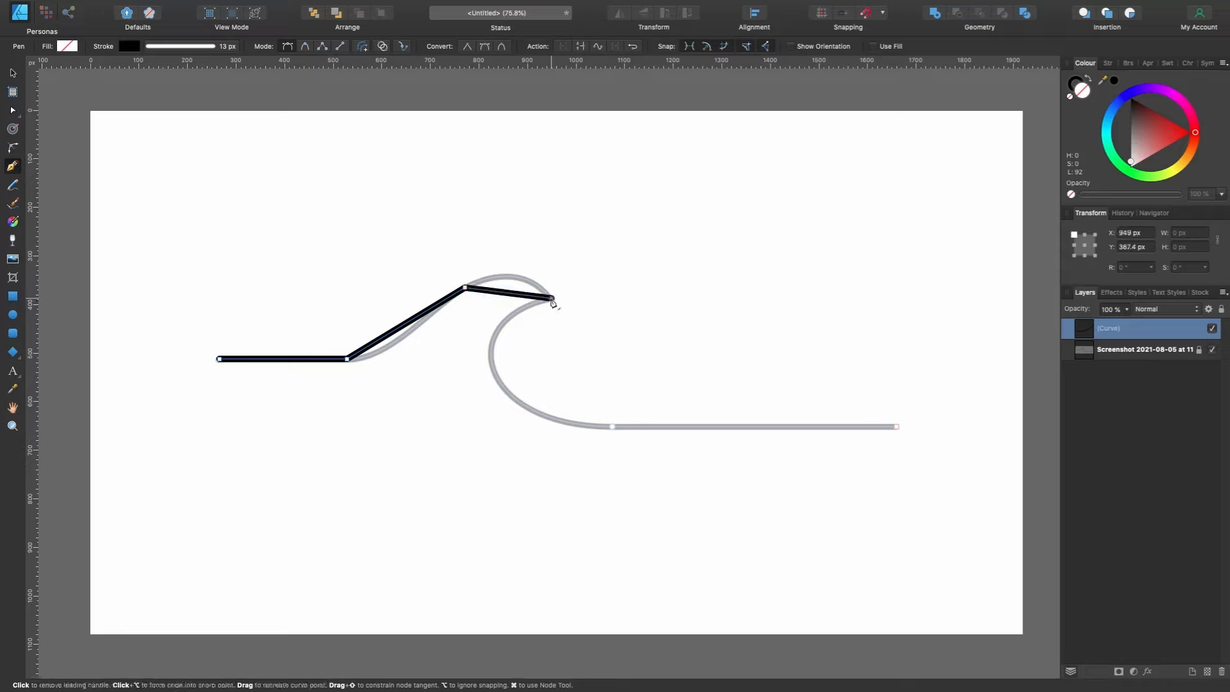
click(614, 426)
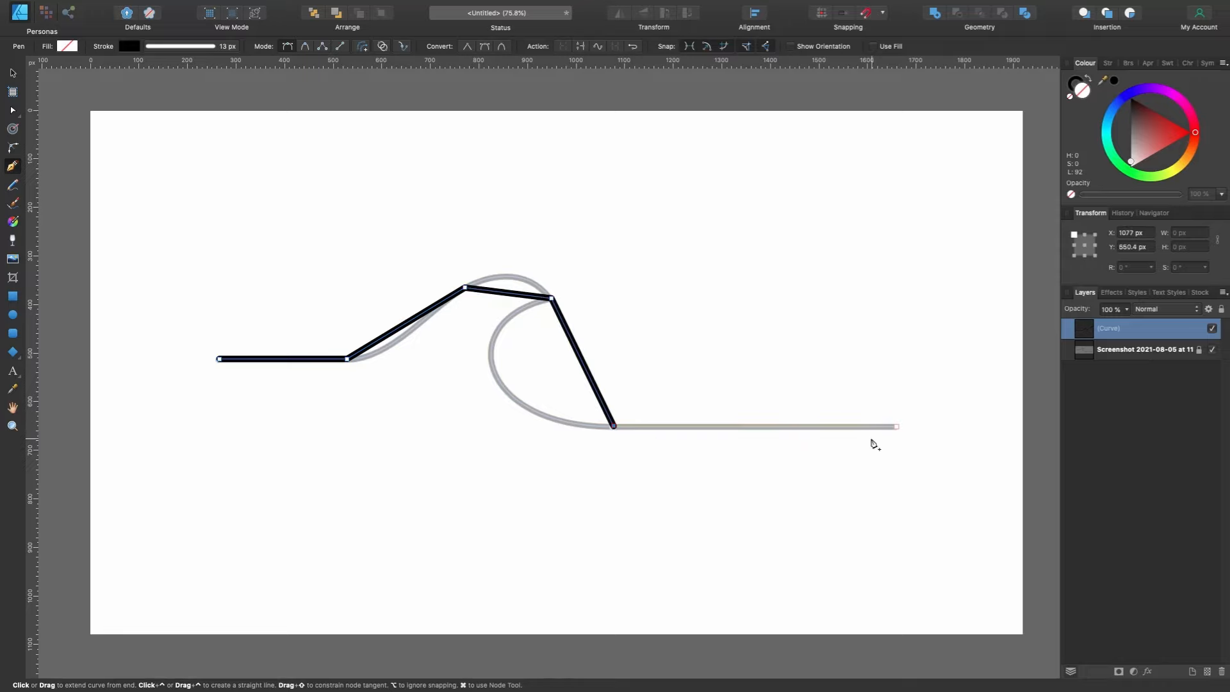
click(897, 426)
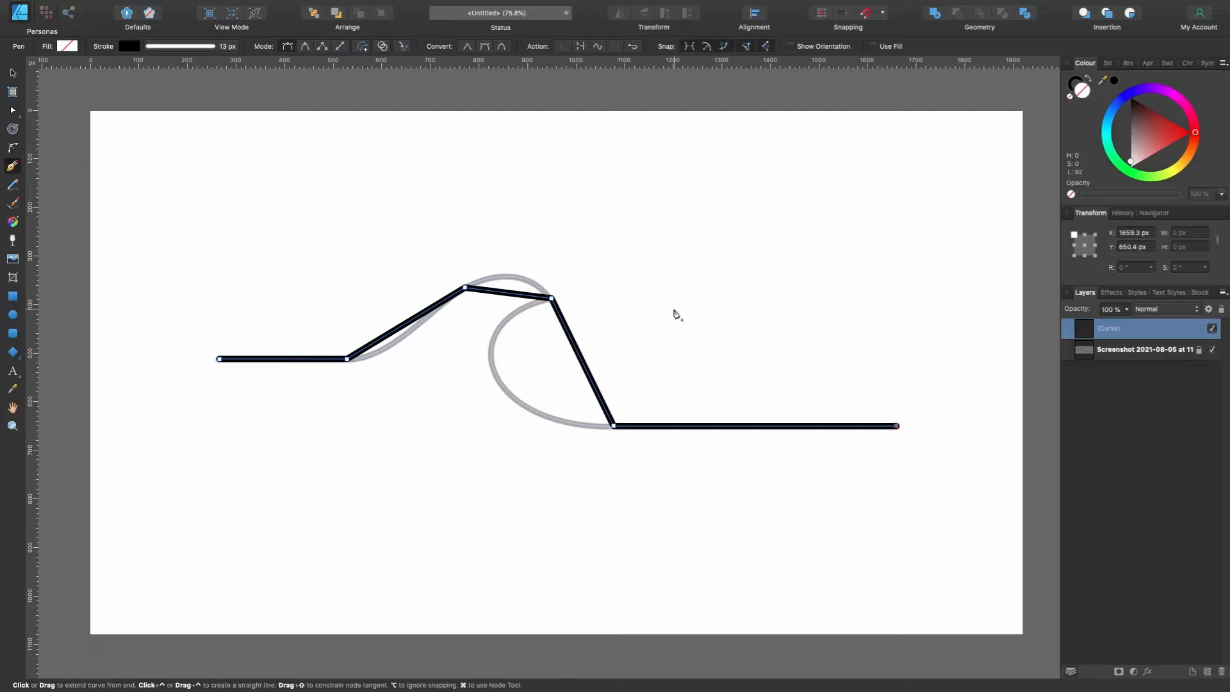
Convert the four inner nodes of the traced line to smooth with the Node tool.
key(a)
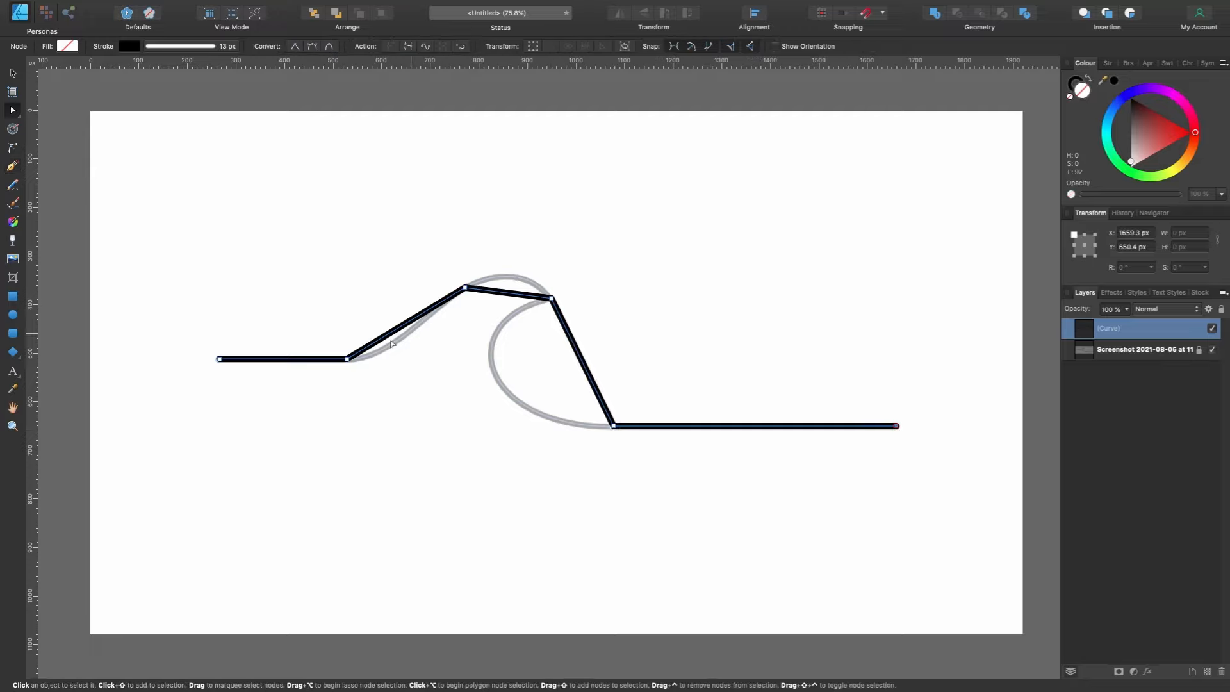
ctrl+click(347, 360)
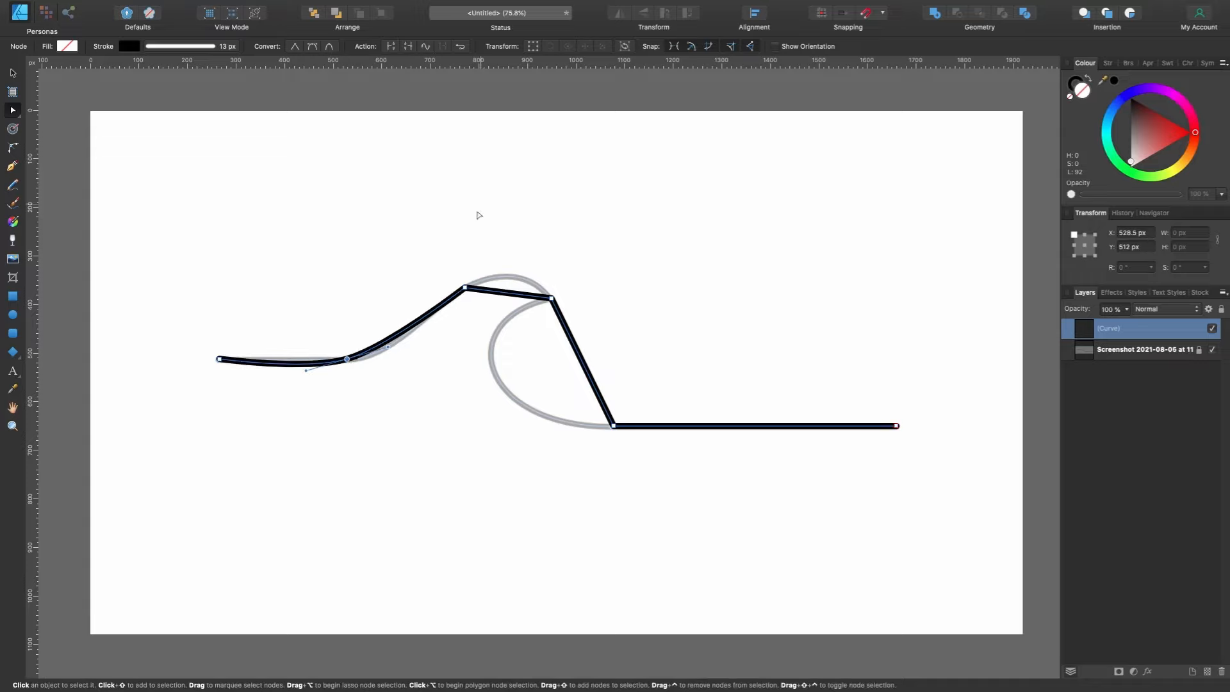
ctrl+click(465, 287)
ctrl+click(552, 298)
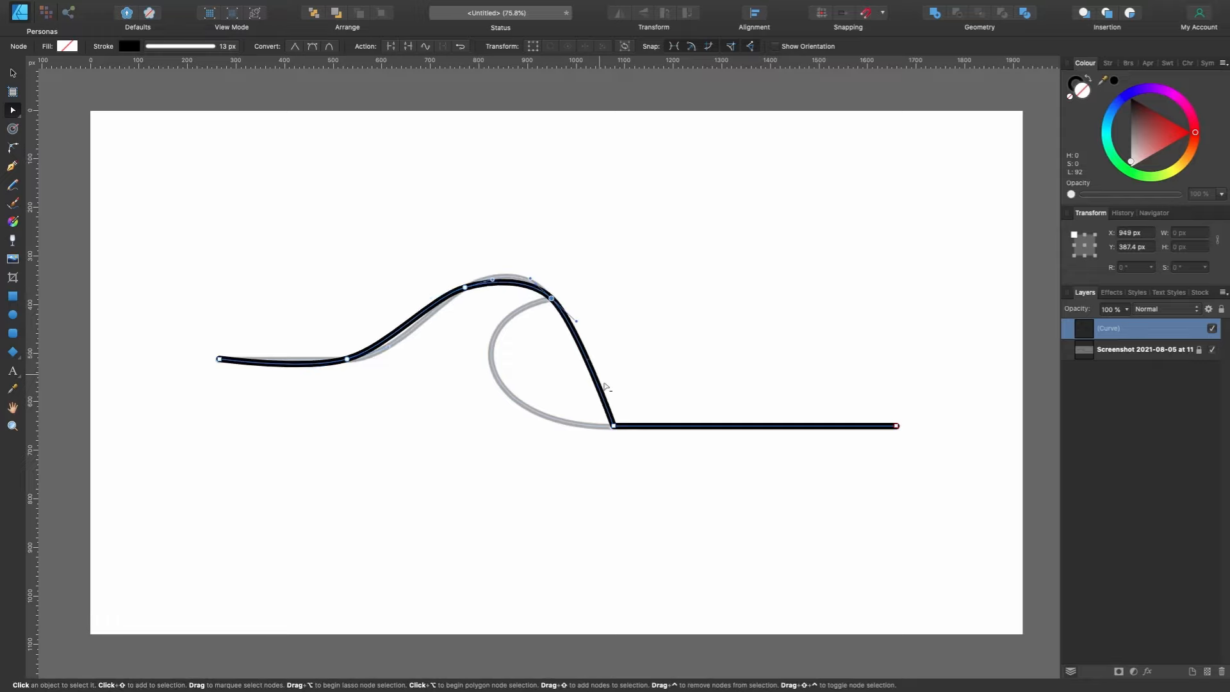
ctrl+click(614, 426)
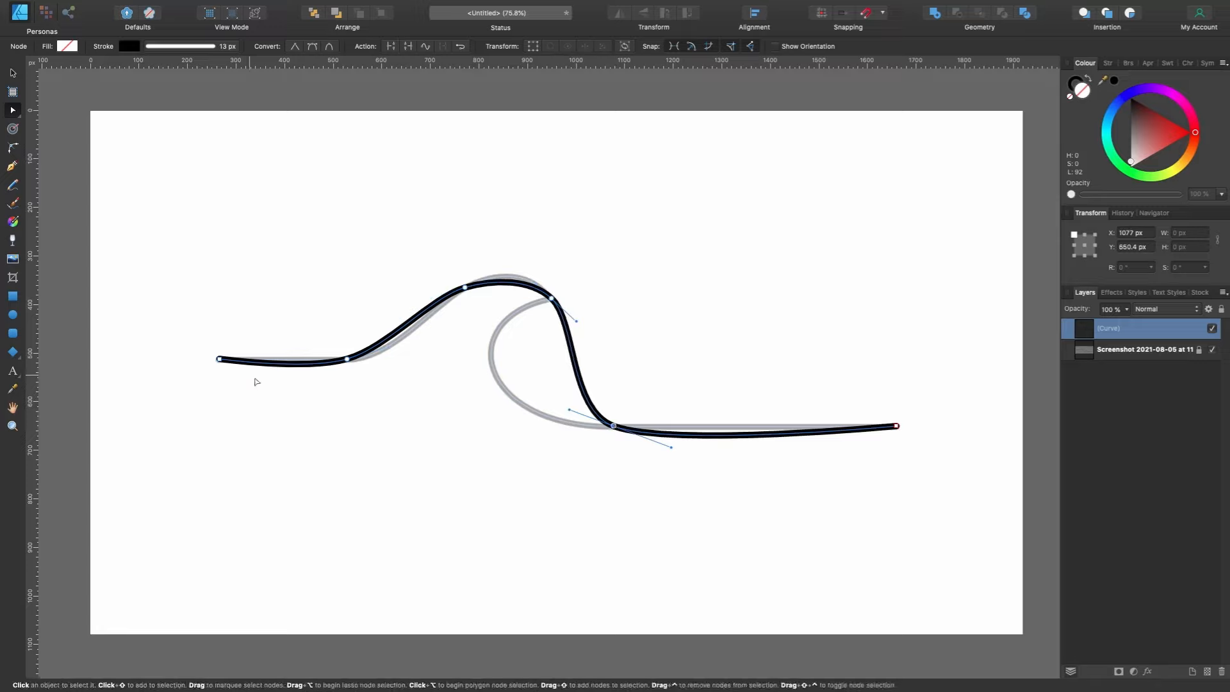
Level the first bend node's handles and raise the leading handle of the node before the wave tip to match the template.
click(348, 359)
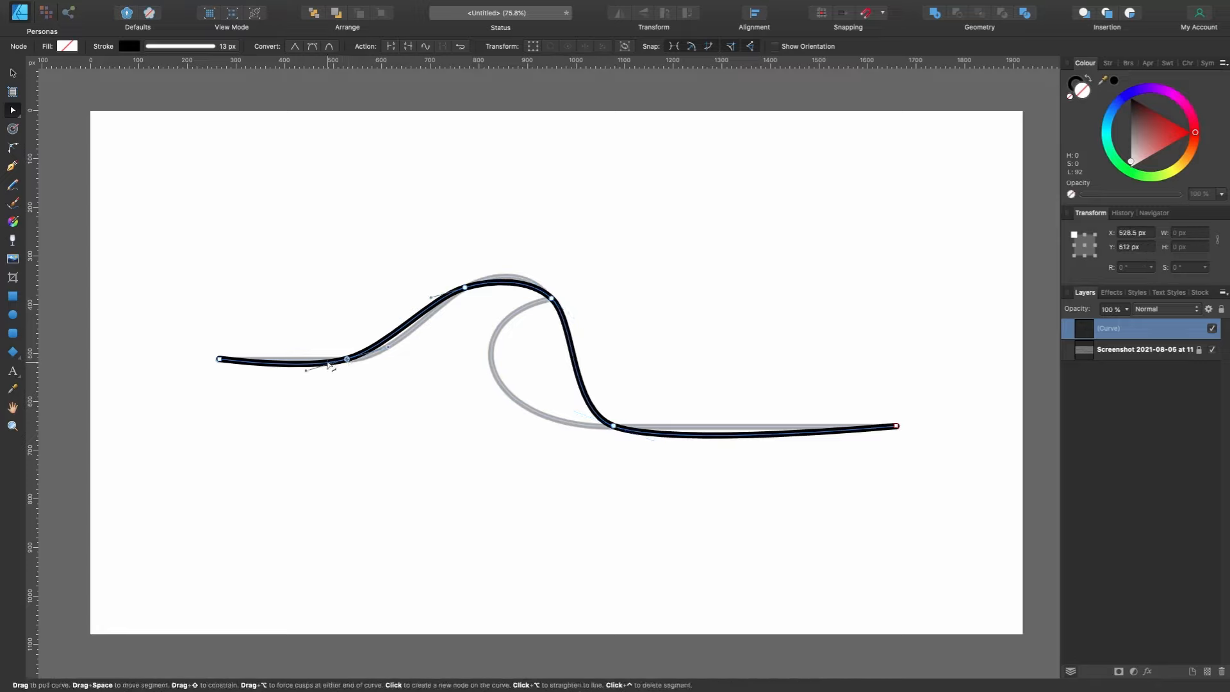
drag(308, 367, 307, 363)
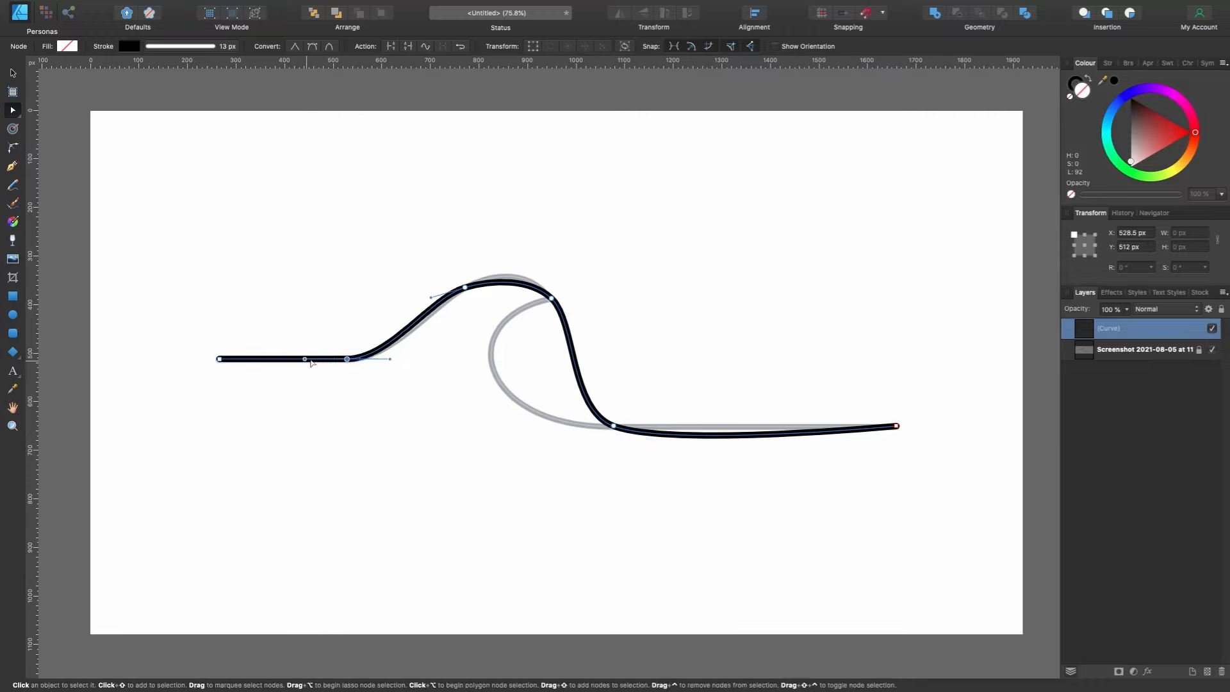
click(465, 288)
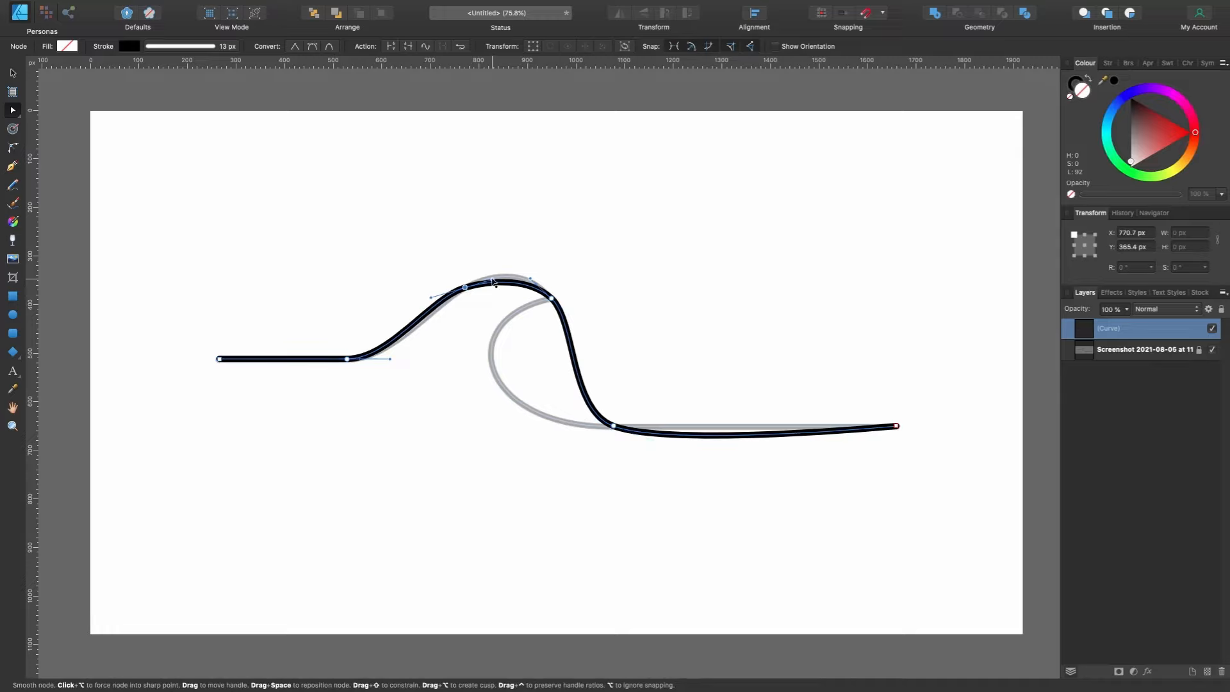
drag(494, 282, 502, 272)
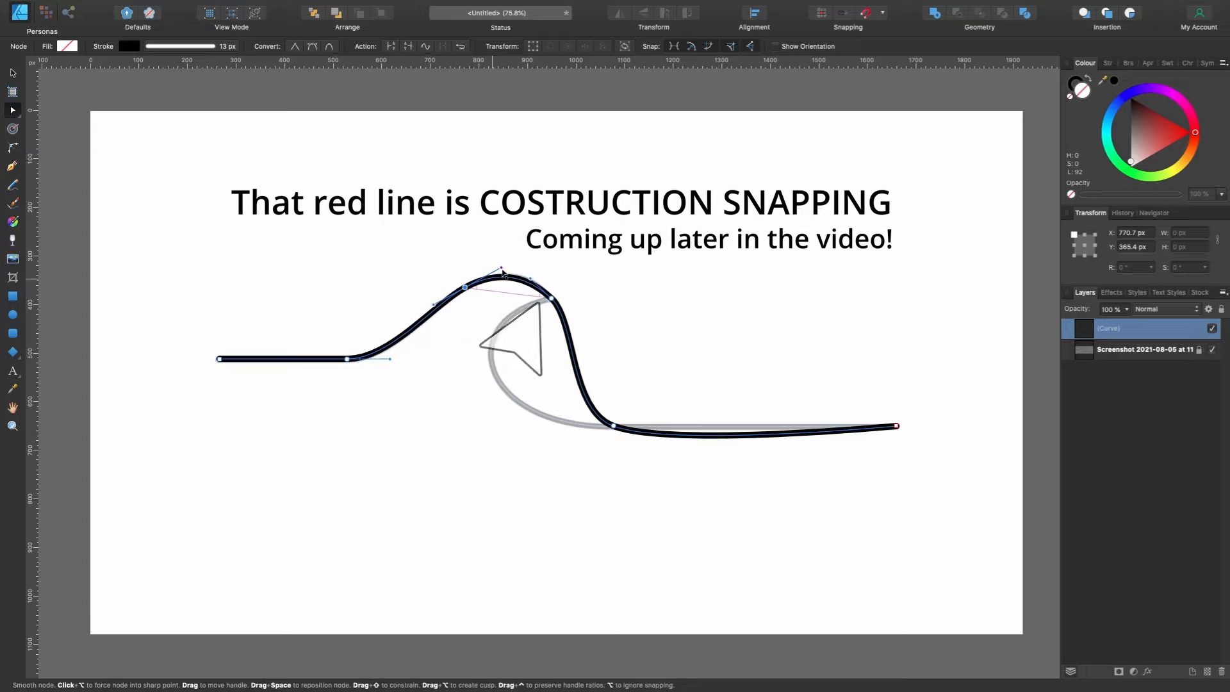
Break the wave tip's leading handle back into the curl, and level the lower node's handles, lengthening its trailing one to match the template.
click(552, 299)
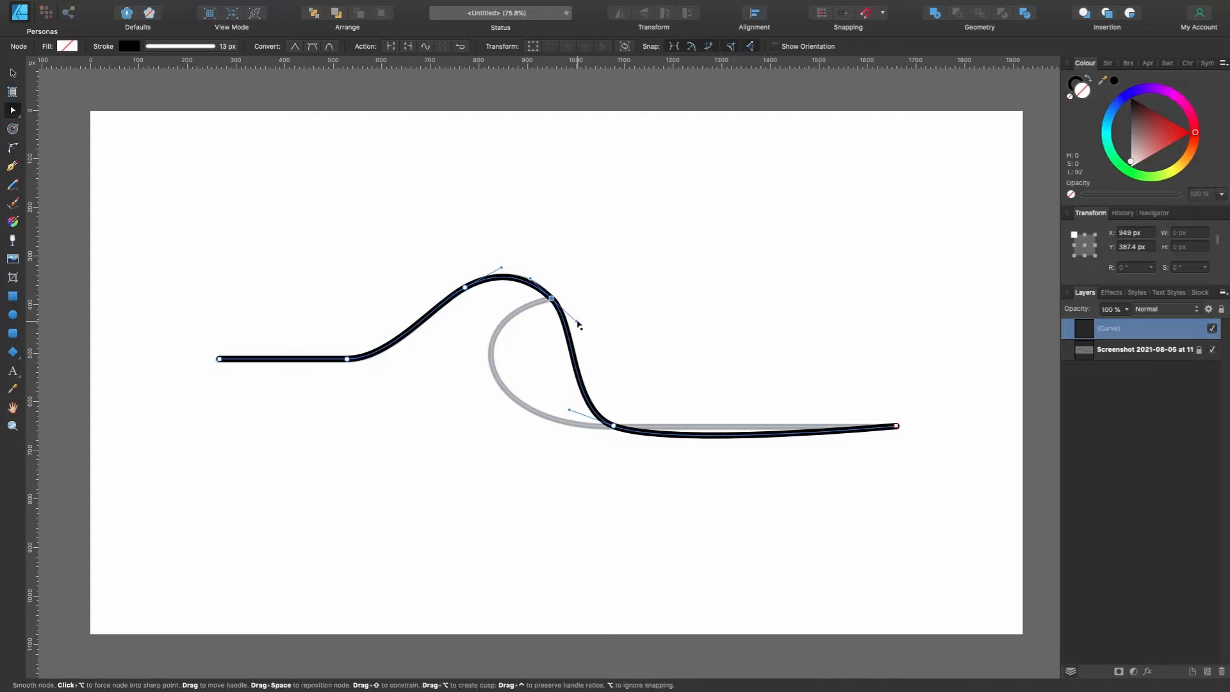
drag(578, 324, 453, 329)
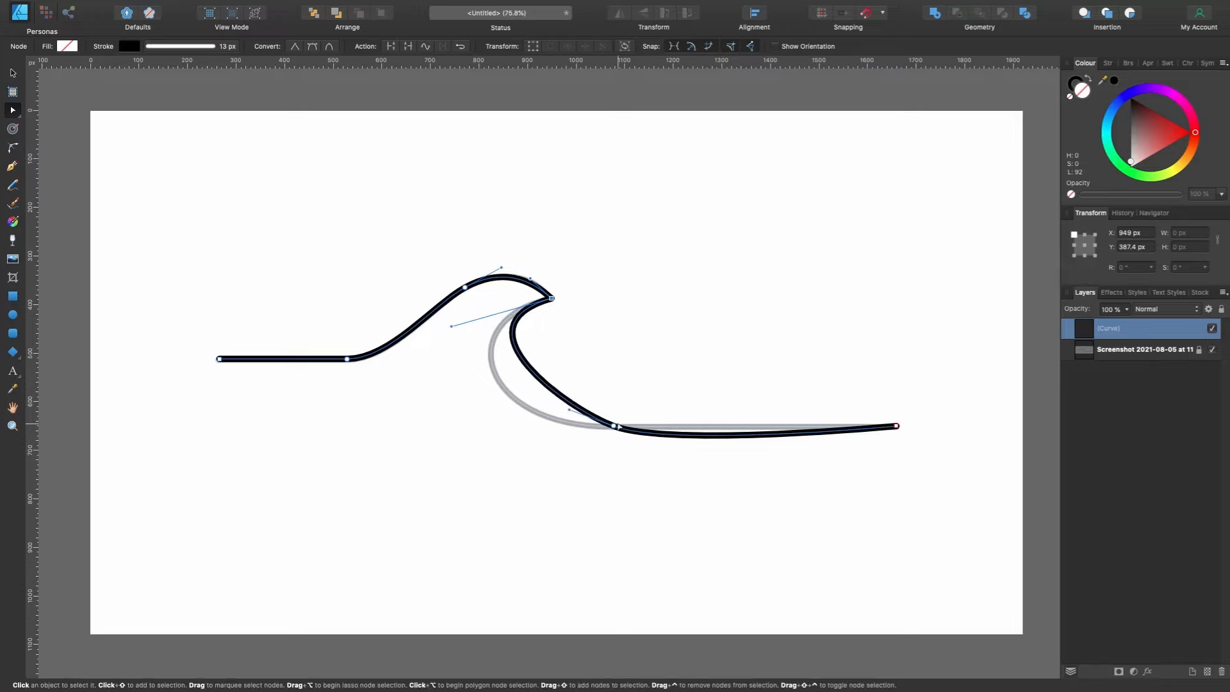
click(613, 427)
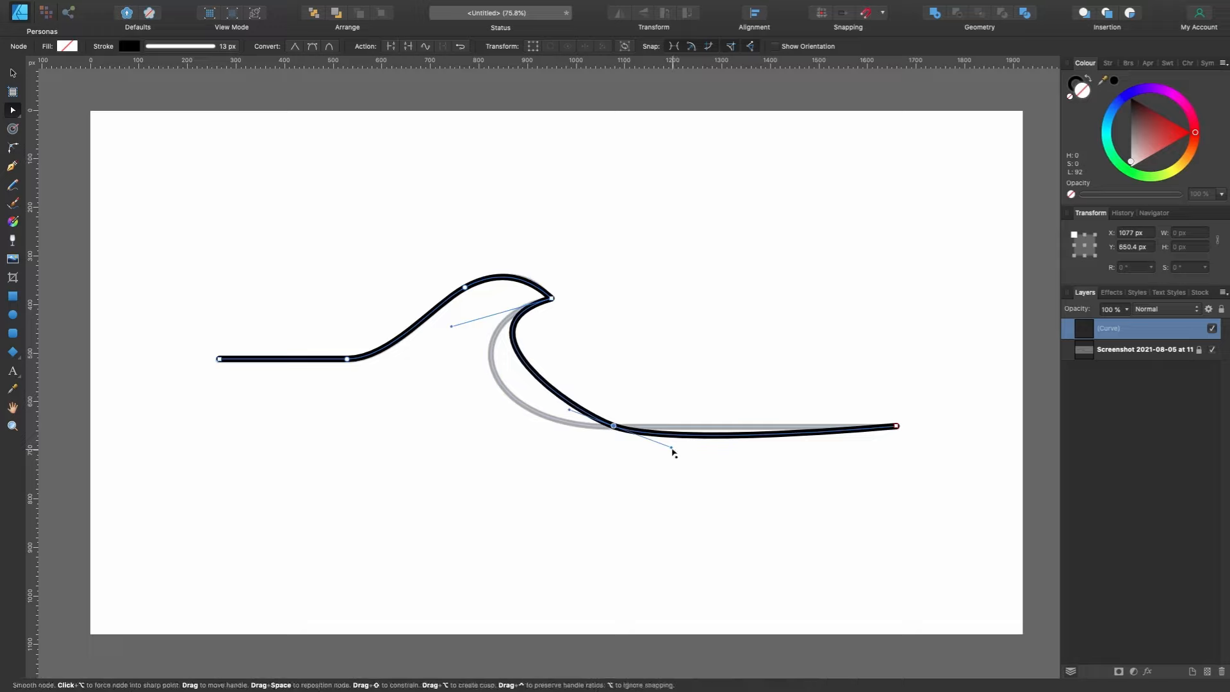
drag(672, 451, 672, 429)
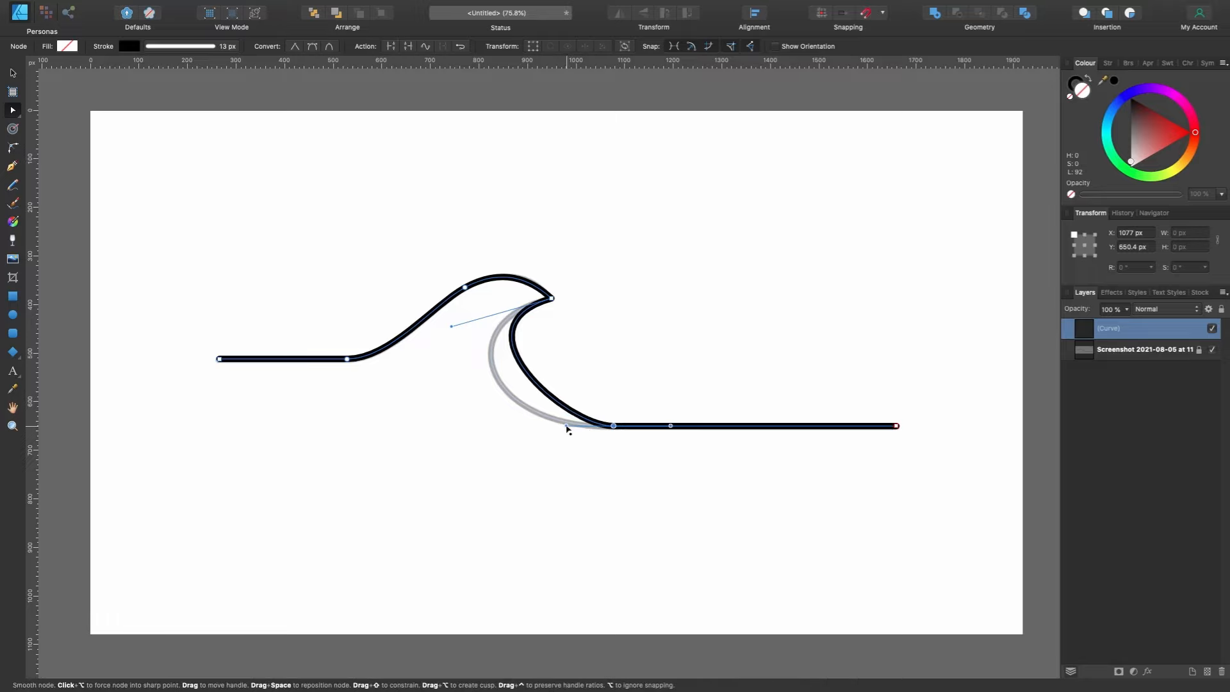
drag(567, 428, 480, 426)
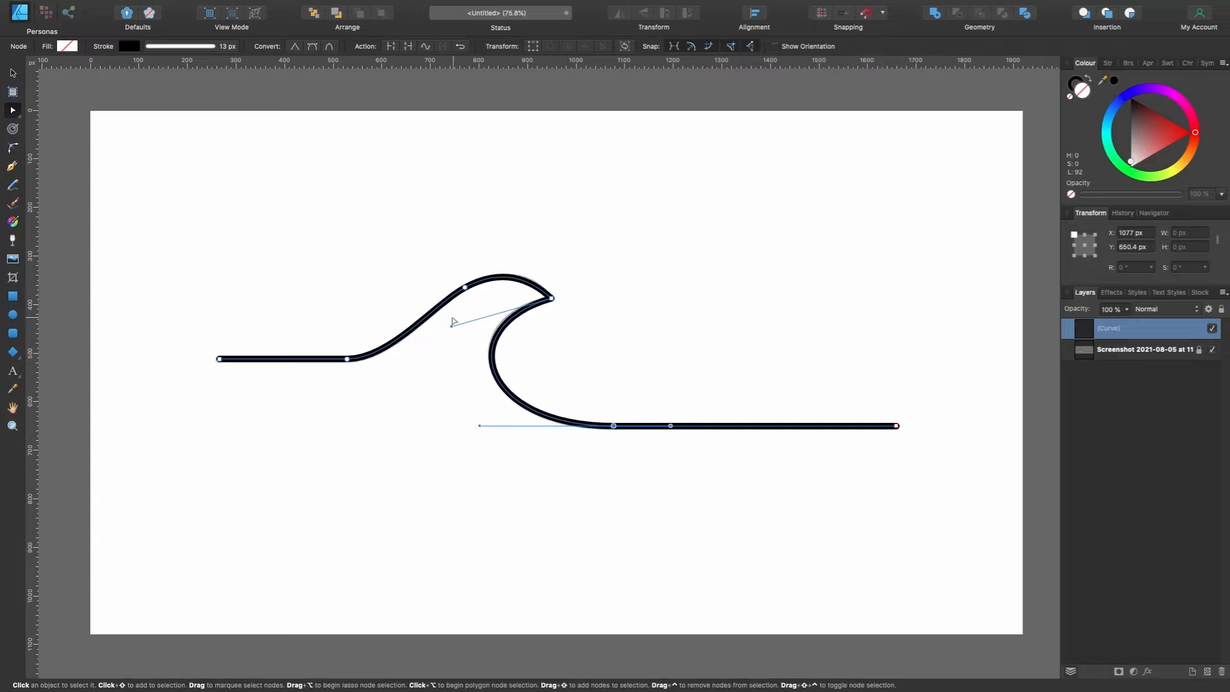
scroll(609, 300, down, 2)
scroll(609, 300, left, 2)
scroll(610, 300, up, 2)
scroll(609, 300, right, 2)
scroll(610, 300, left, 1)
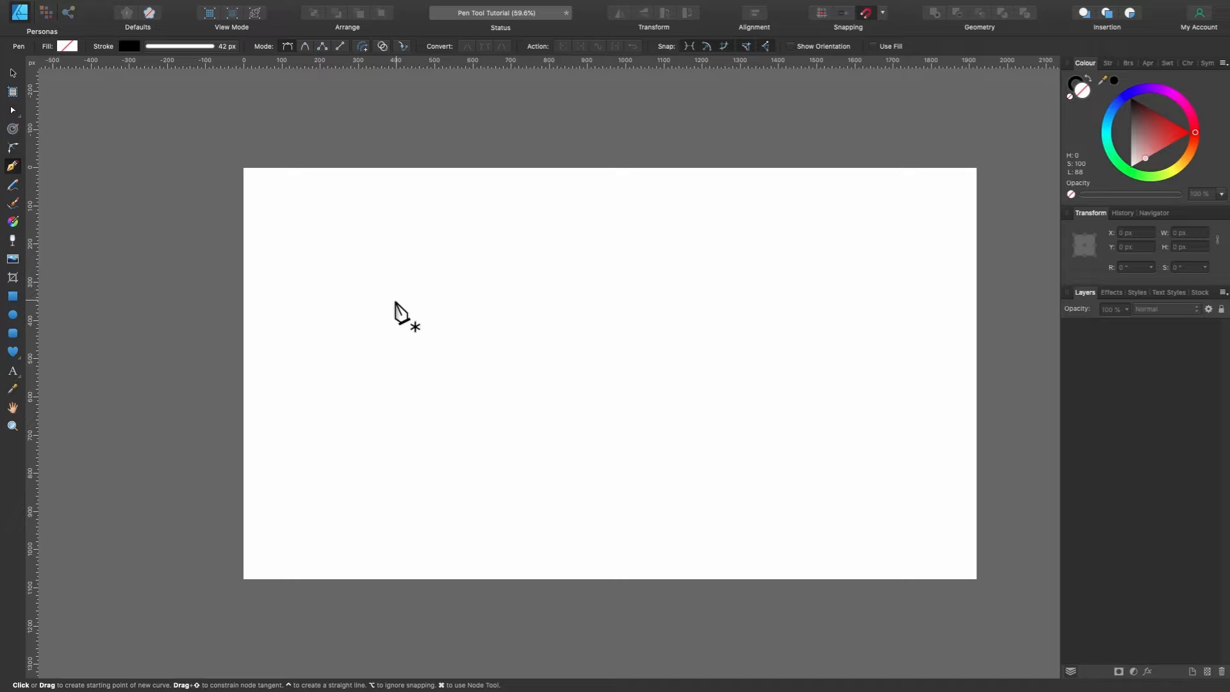
Draw a new Pen tool curve with a level segment to X 539.1, Y 519.1 px and a smooth crest node at X 818.9, Y 270 px.
click(320, 365)
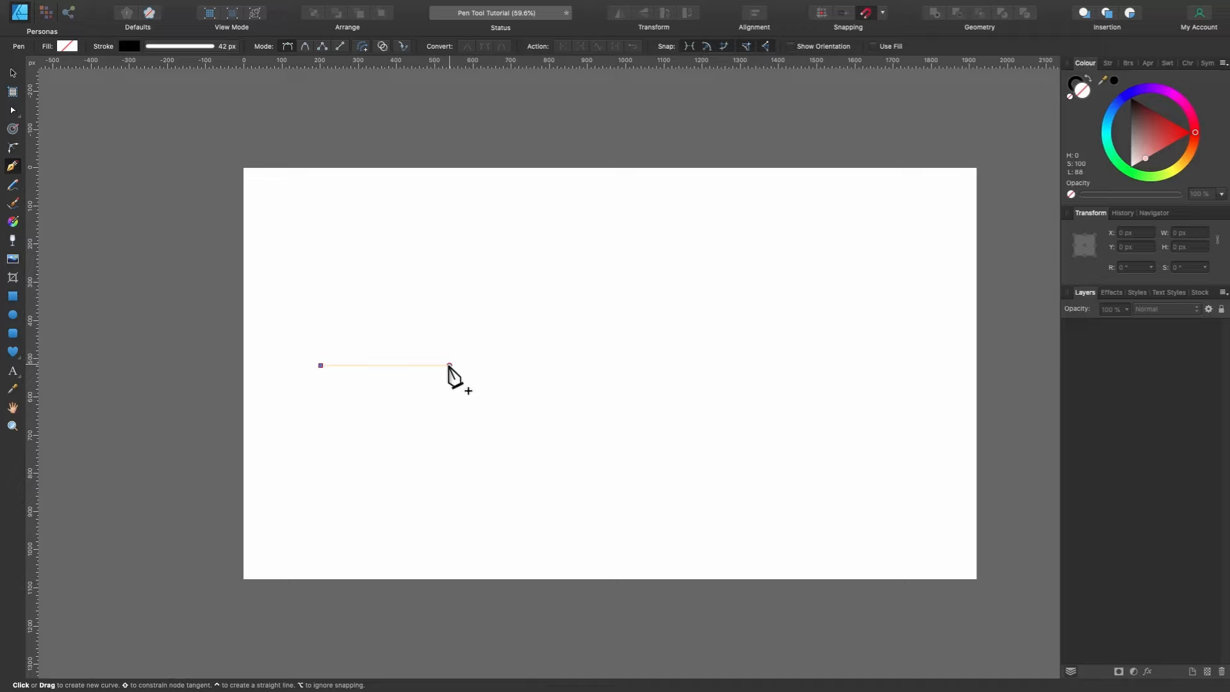
click(450, 365)
drag(533, 376, 536, 376)
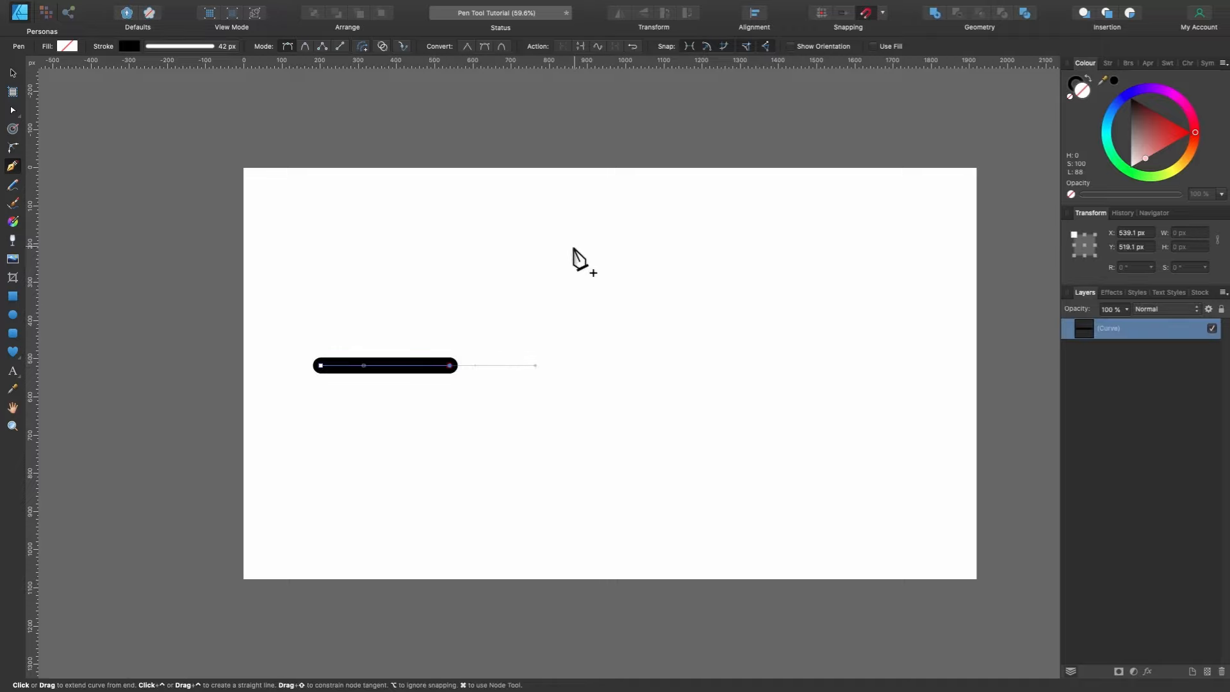
drag(556, 270, 641, 279)
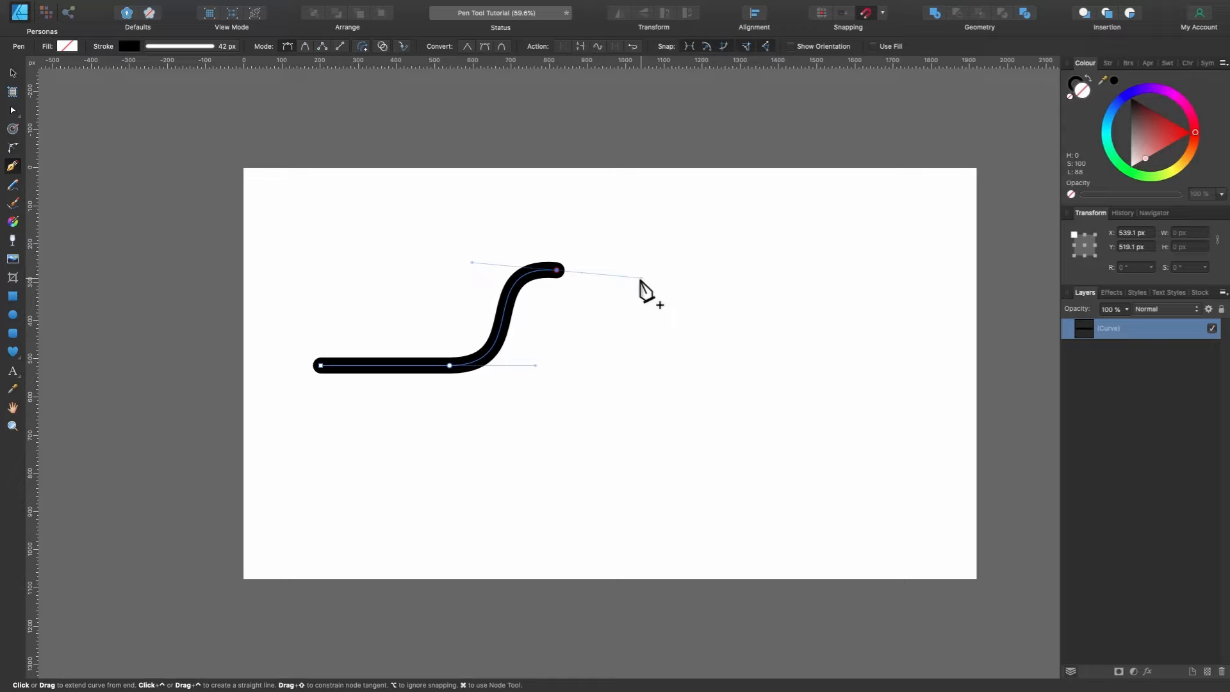
Move the curve's end node to X 960, Y 266 px and tilt its trailing handle upward, staying in the Pen tool.
key(a)
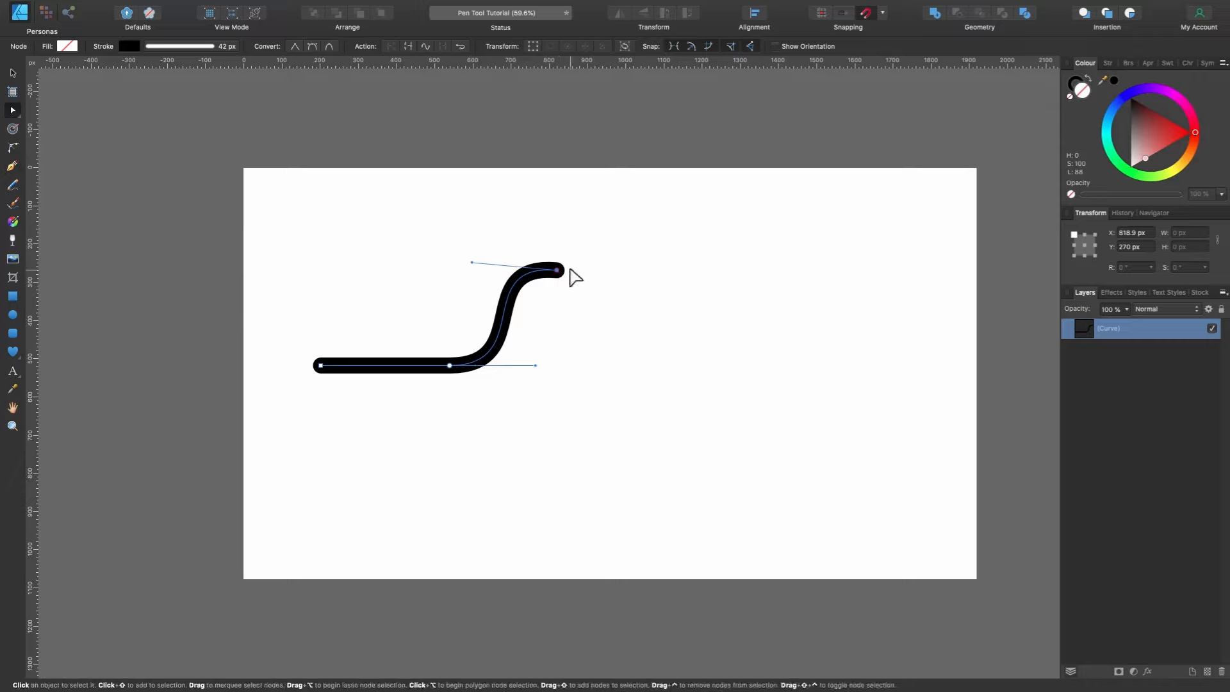
key(p)
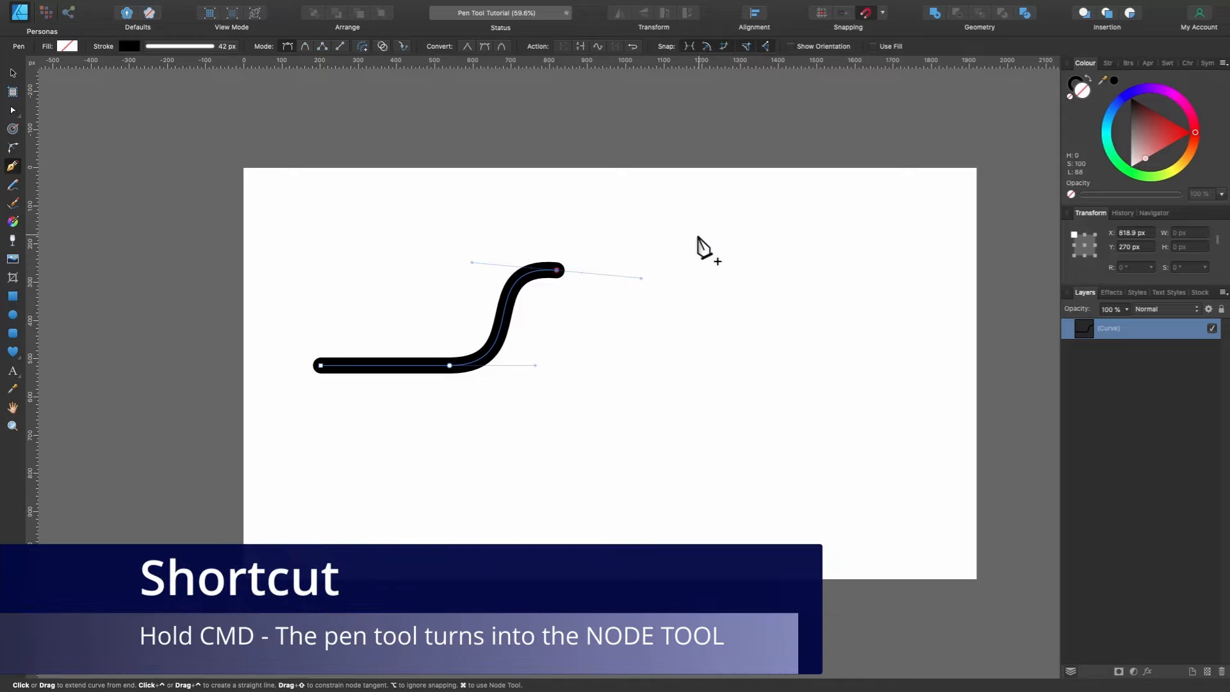
key(super)
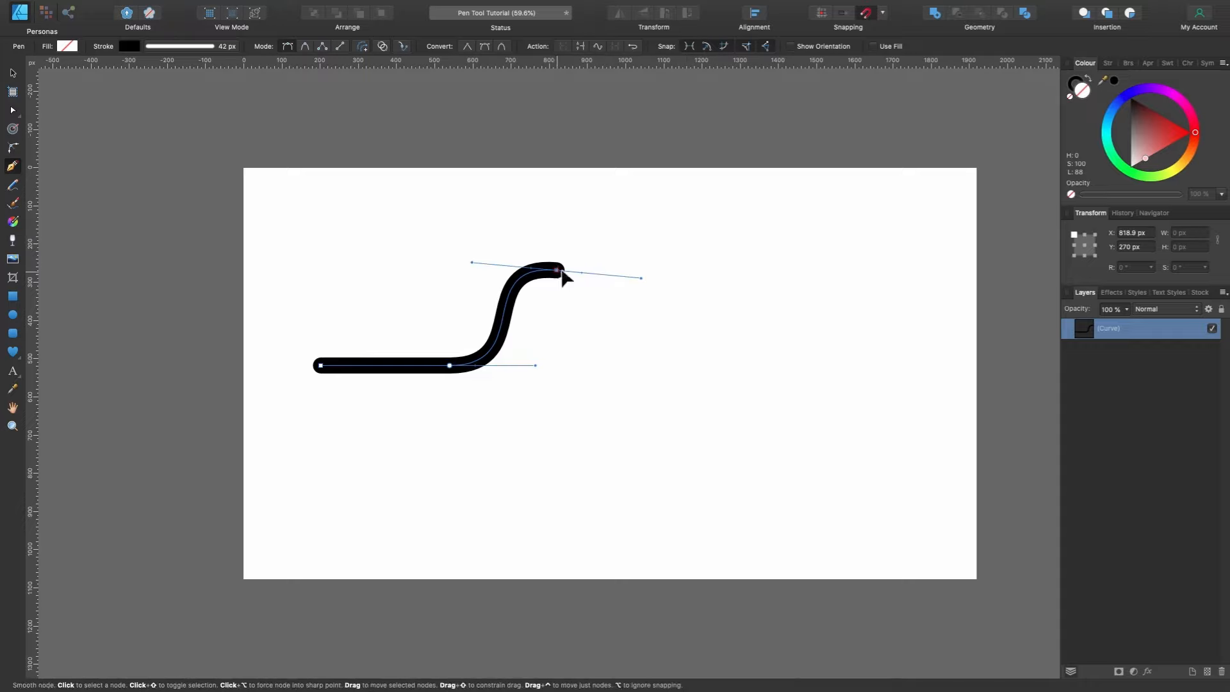
drag(566, 271, 612, 269)
drag(527, 263, 496, 241)
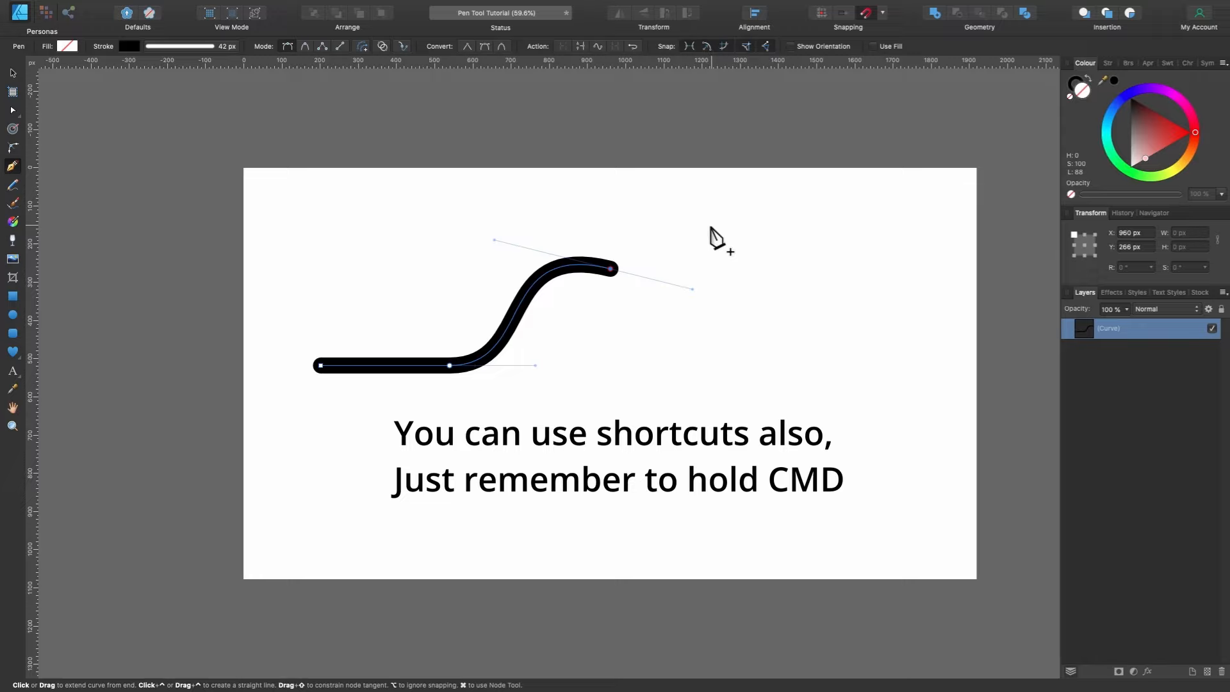
Break the crest node's leading handle into a cusp, folding it back down beneath the curve.
key(super)
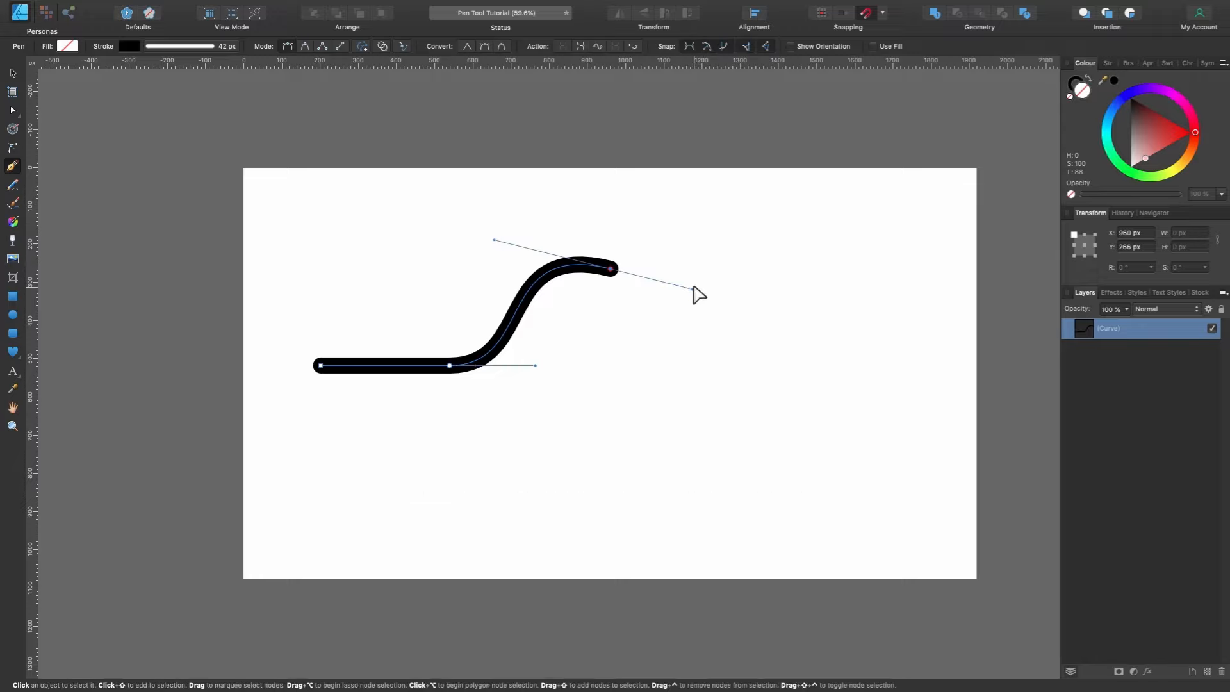
drag(693, 290, 556, 311)
key(super)
drag(556, 311, 527, 344)
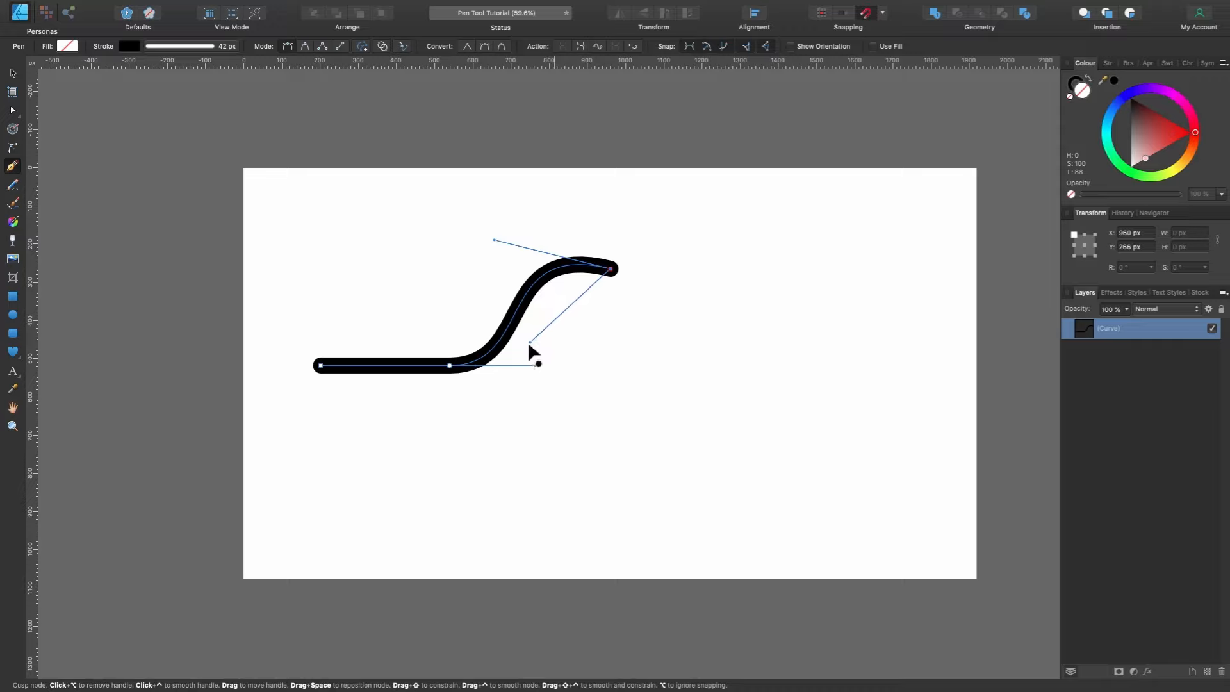
Add a smooth node below the crest, reposition it at X 1232.2, Y 671.9 px, and extend the curve level to X 1717.9 px.
drag(676, 406, 796, 405)
key(super)
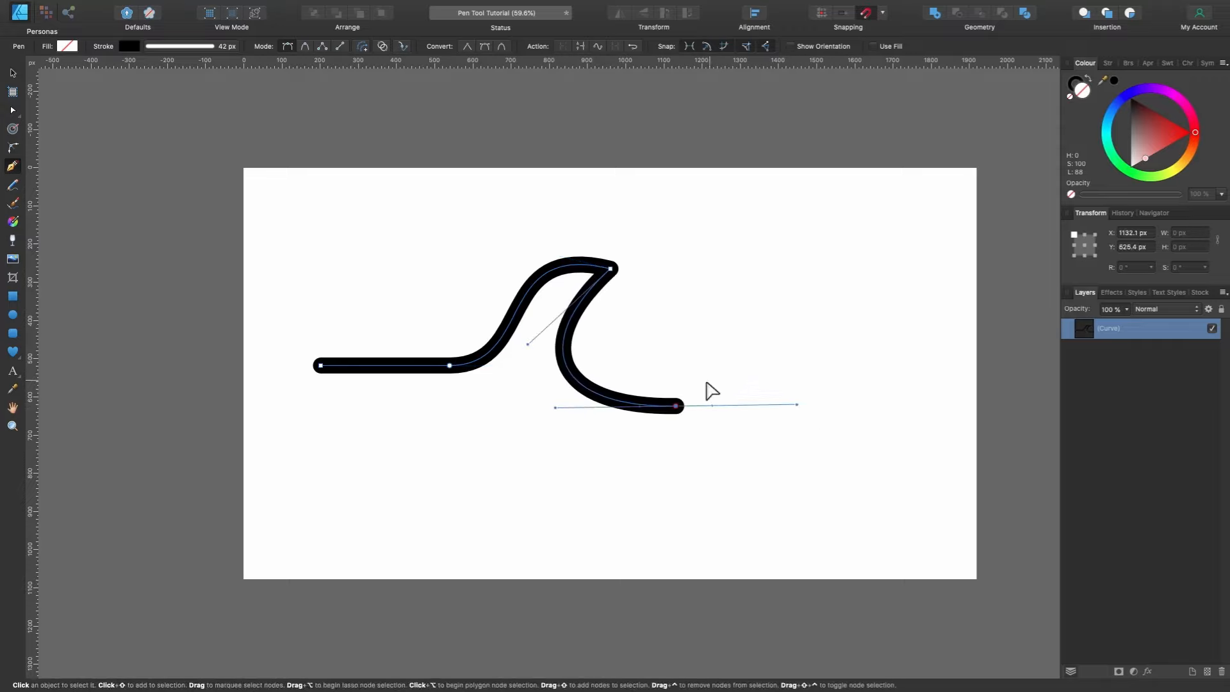
key(super)
drag(676, 406, 714, 426)
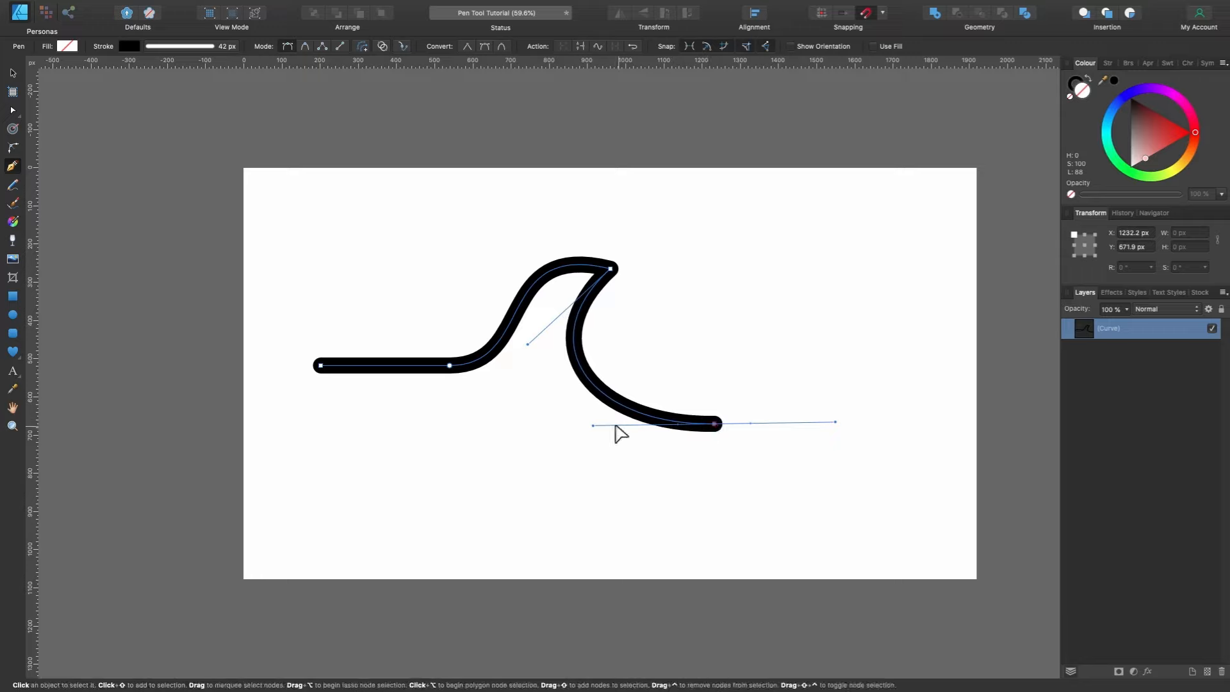
click(902, 424)
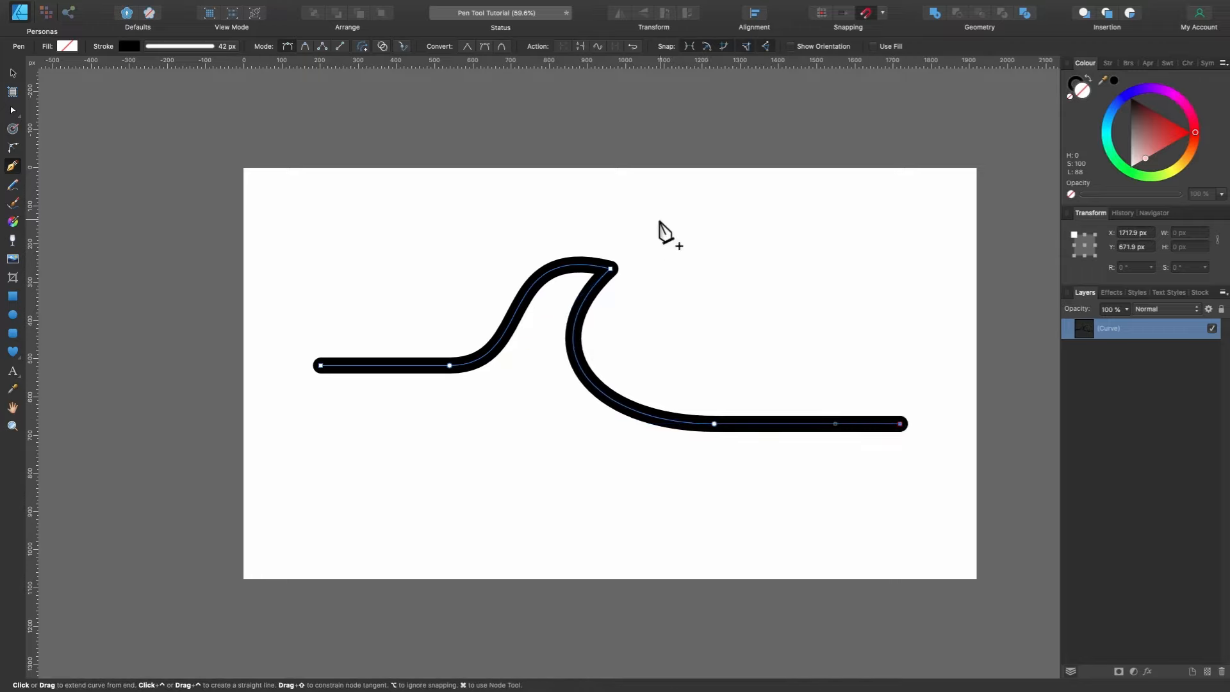
Reshape the wave from within the Pen tool by shifting the crest node and its handle, the bend node to X 507.4 px, and the start node outward.
key(super)
drag(611, 268, 660, 280)
mouse_move(544, 251)
mouse_down()
mouse_move(545, 229)
mouse_move(542, 242)
mouse_up()
drag(450, 366, 439, 369)
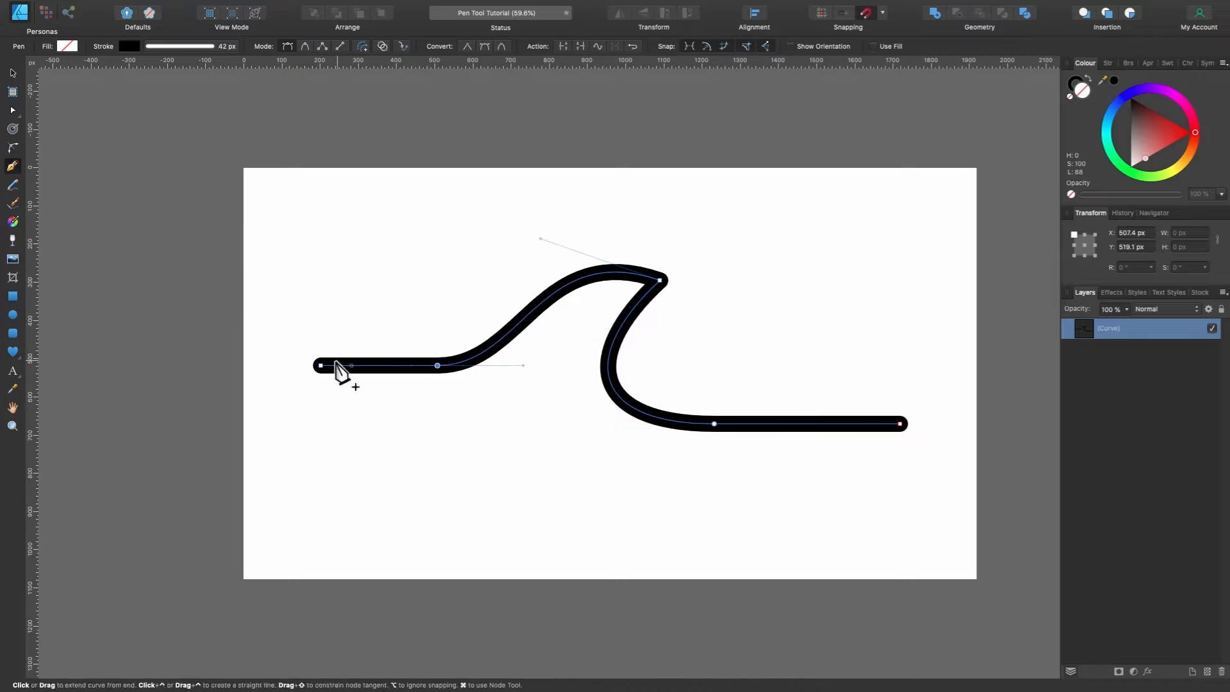
drag(320, 365, 305, 365)
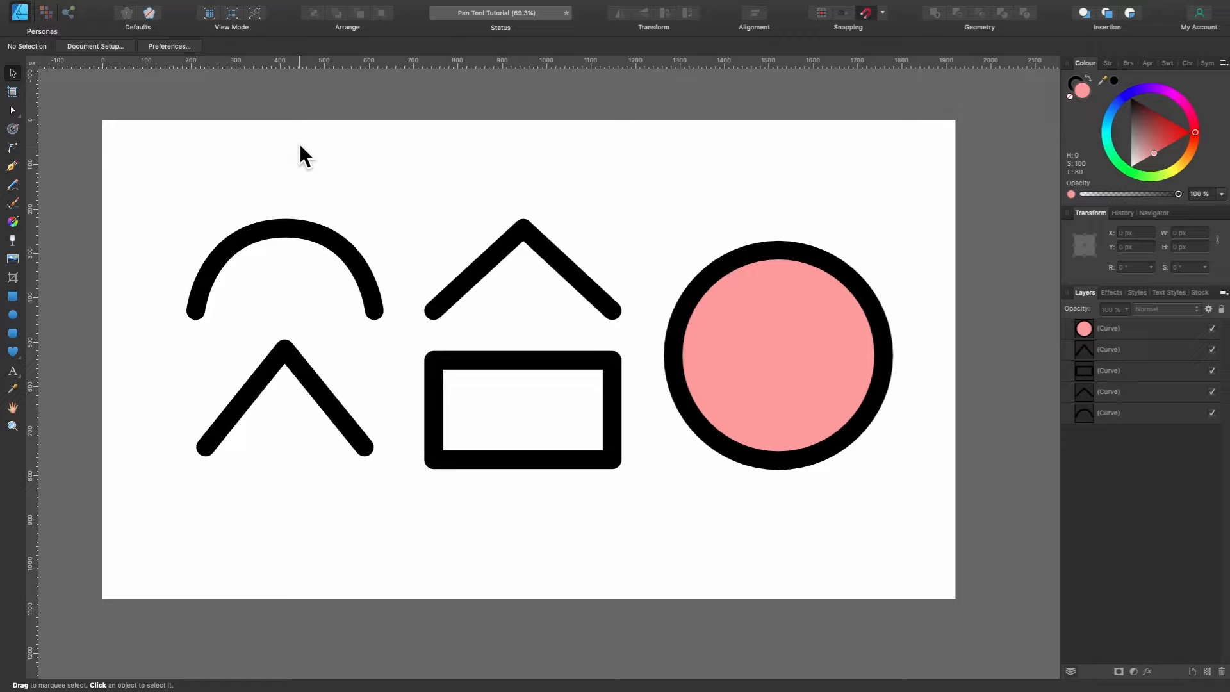
Convert the top node of the upper-left arch to a sharp node using the Node tool.
click(266, 226)
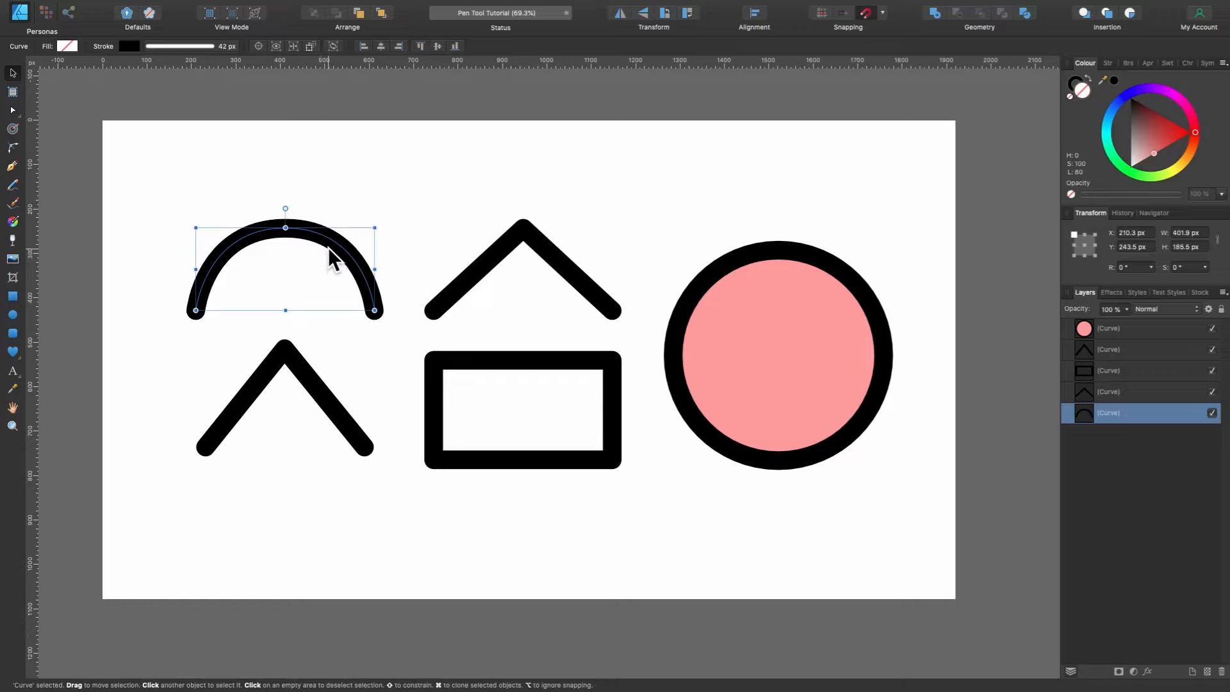
click(13, 110)
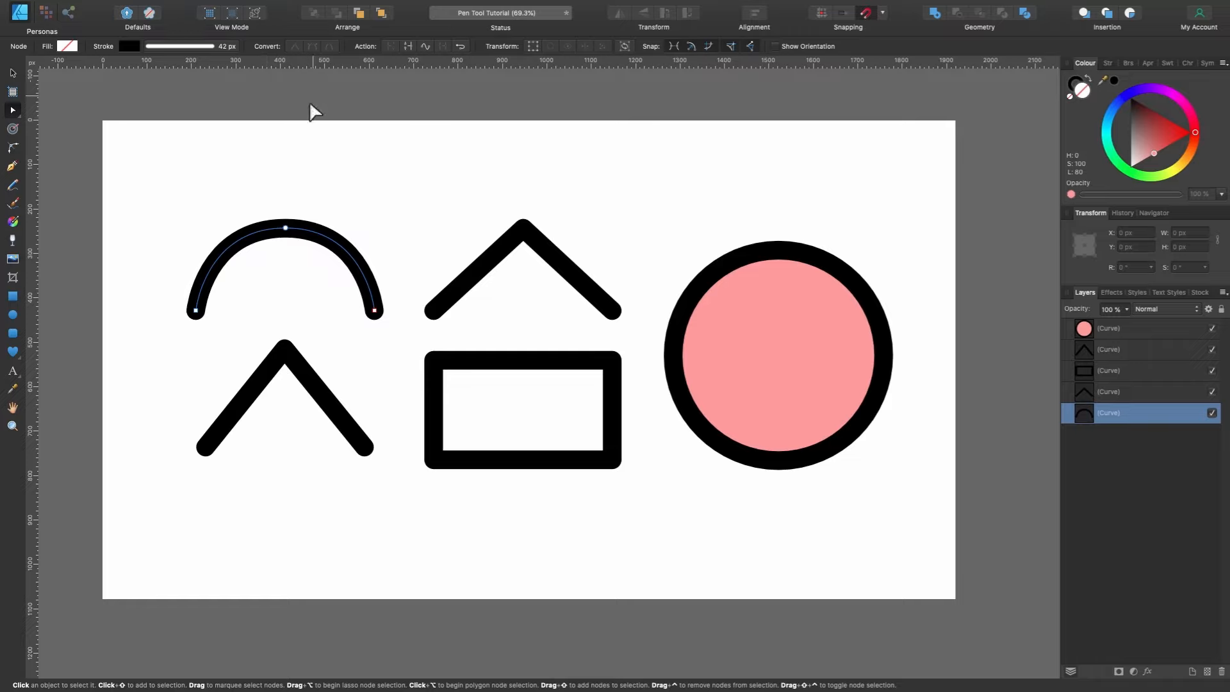
click(286, 228)
click(294, 46)
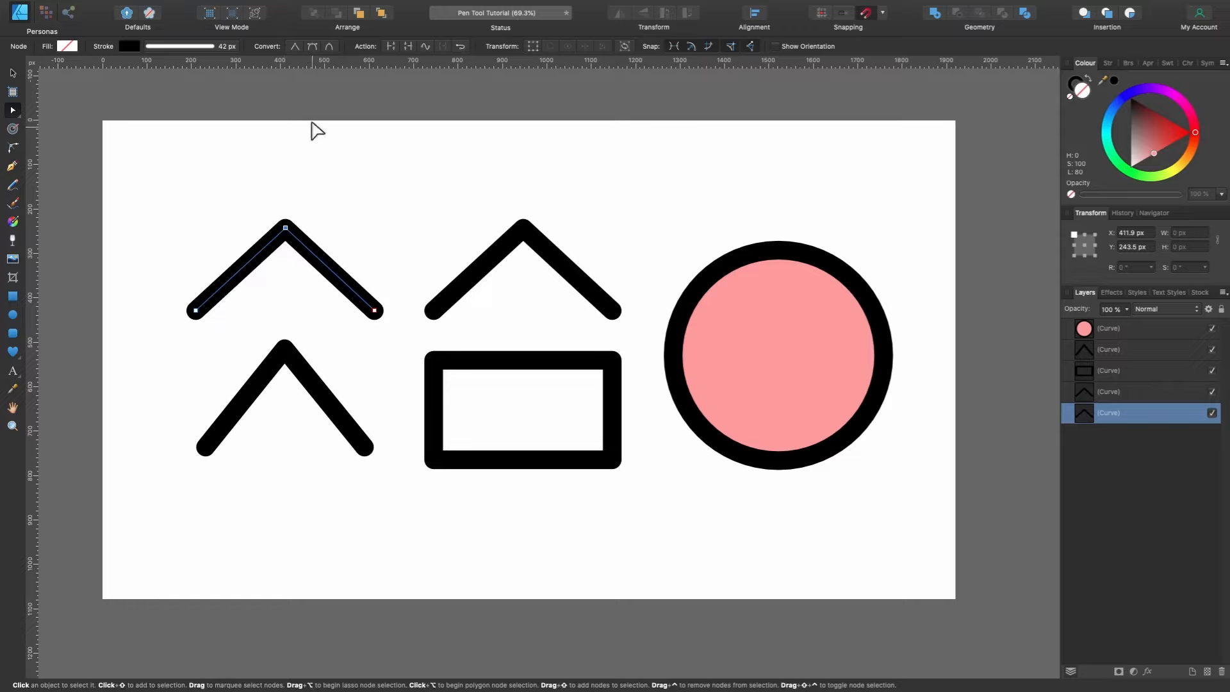
Convert the peak node of the lower-left chevron to a smooth node.
click(290, 352)
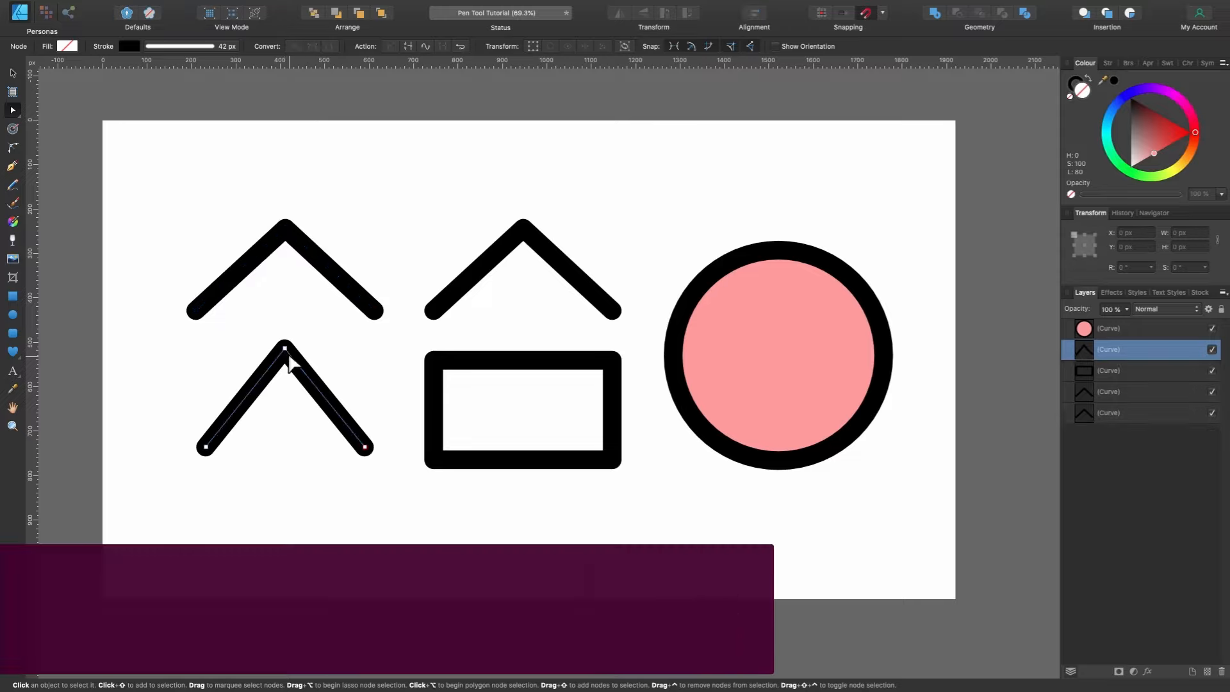
click(286, 349)
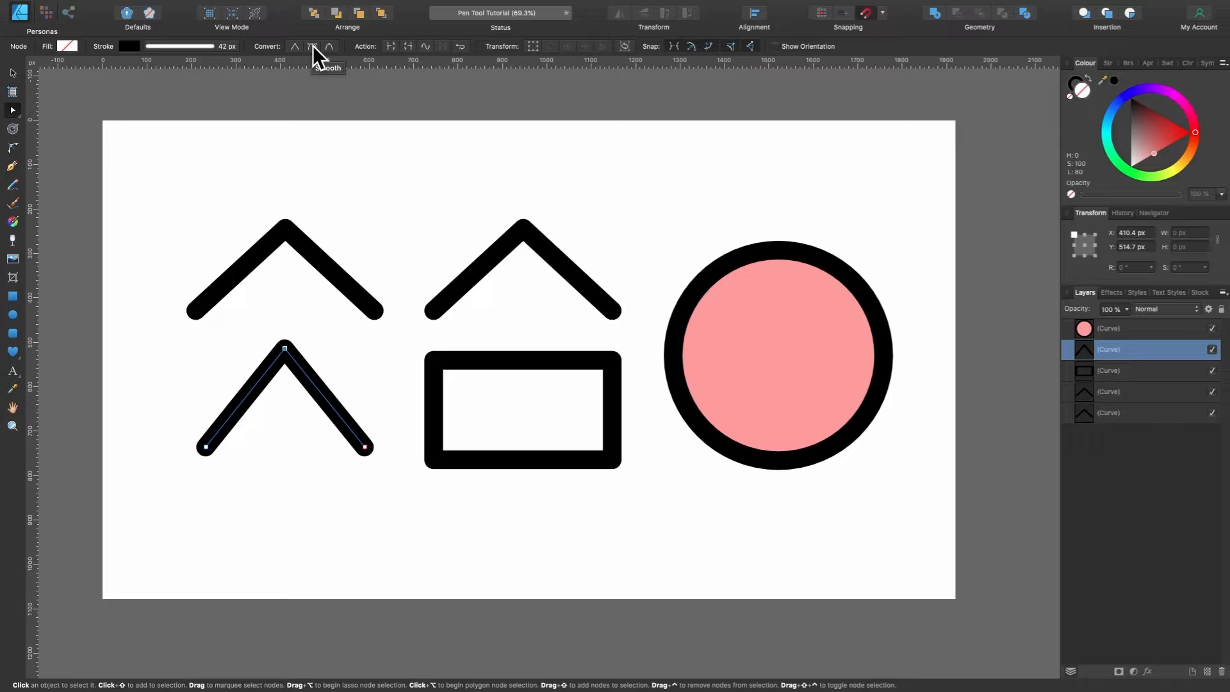
click(312, 46)
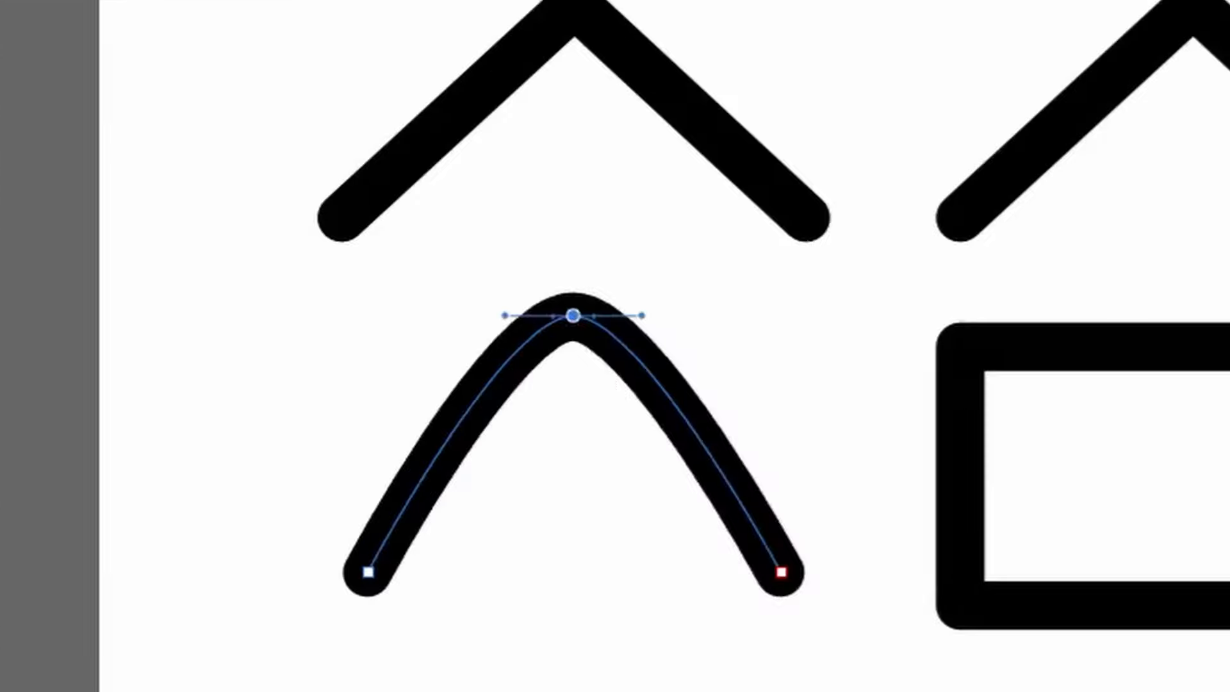
Convert the peak node of the chevron above the rectangle to a smart node.
click(1179, 64)
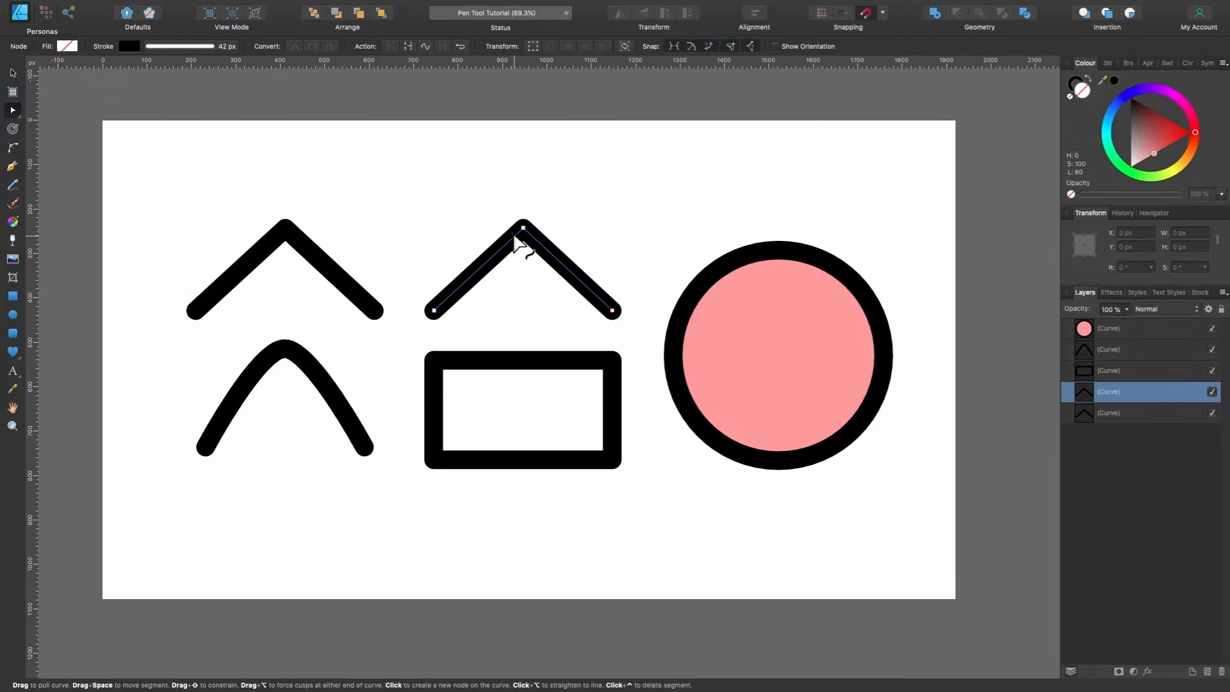
click(524, 231)
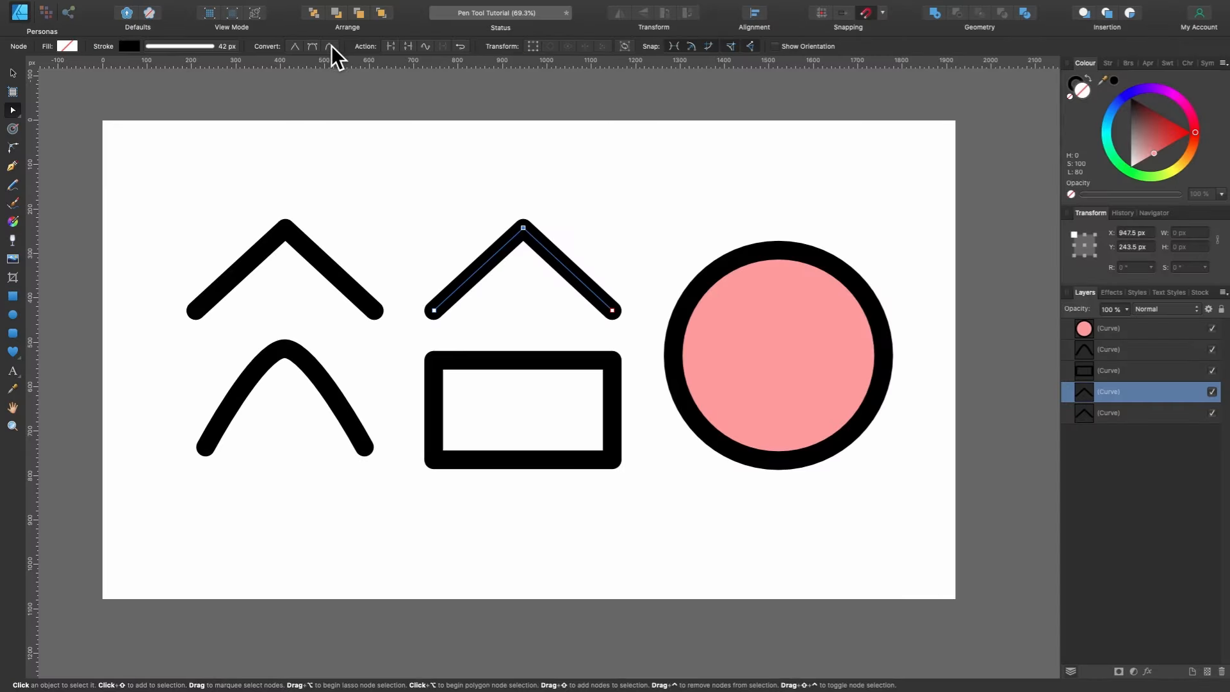
click(329, 46)
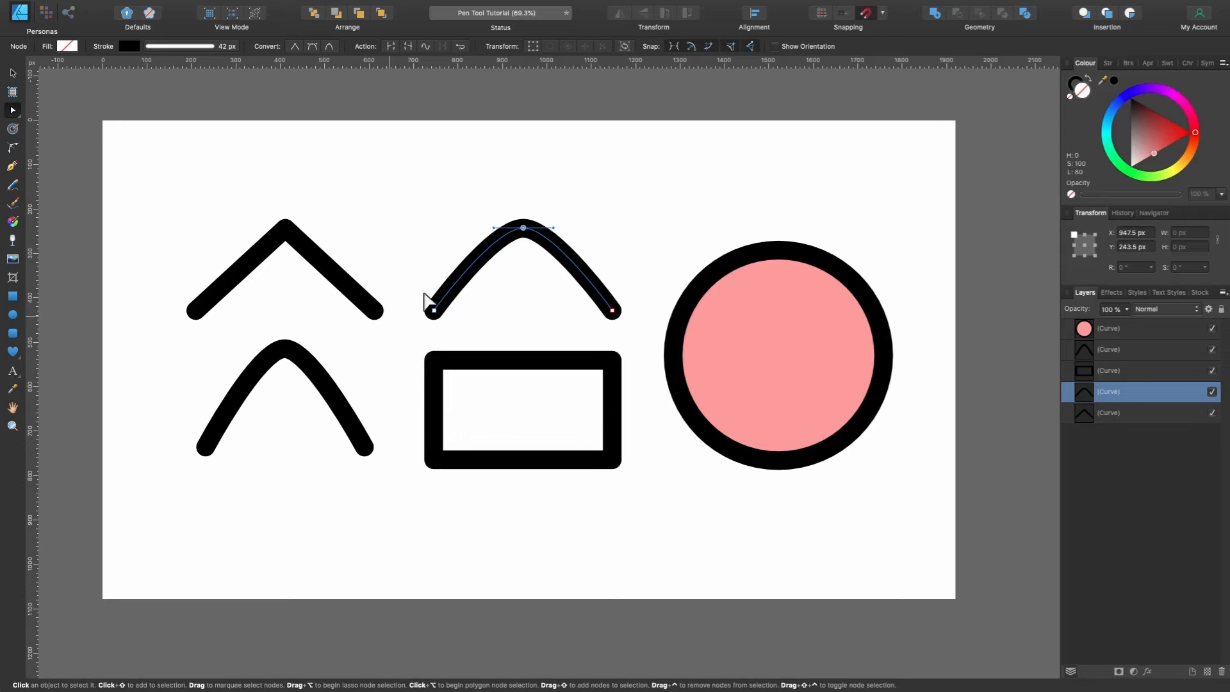
Compare the two rounded chevrons by selecting the right end node of each curve.
click(333, 406)
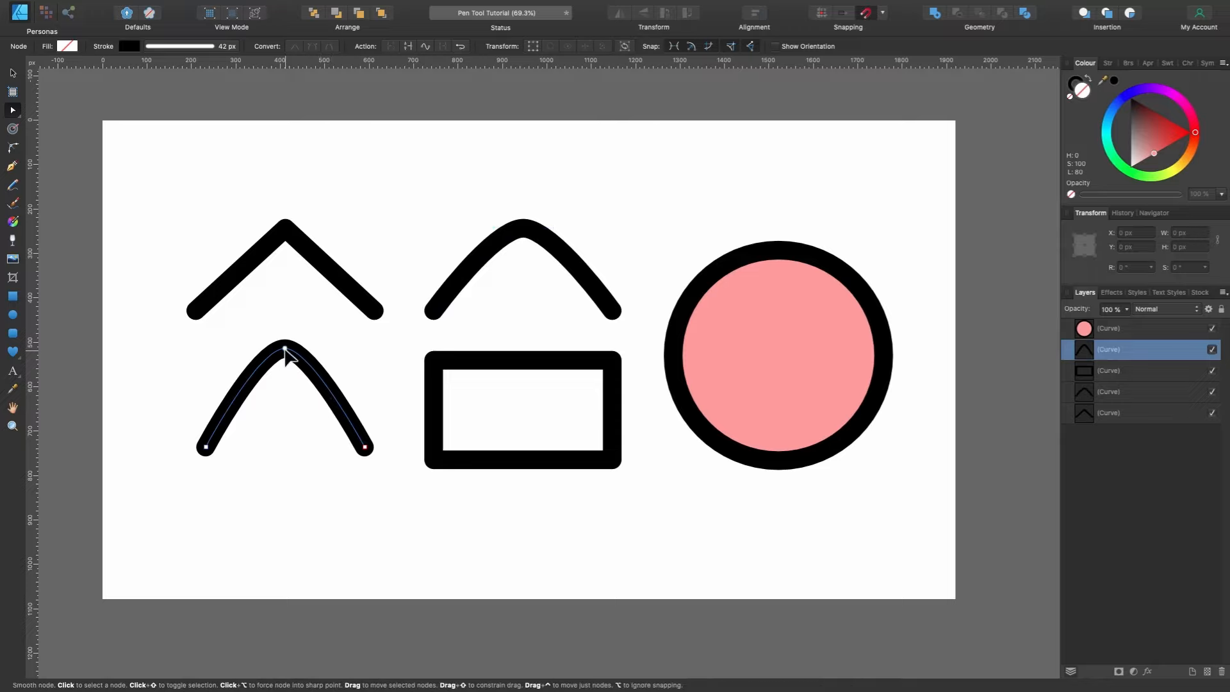
click(484, 256)
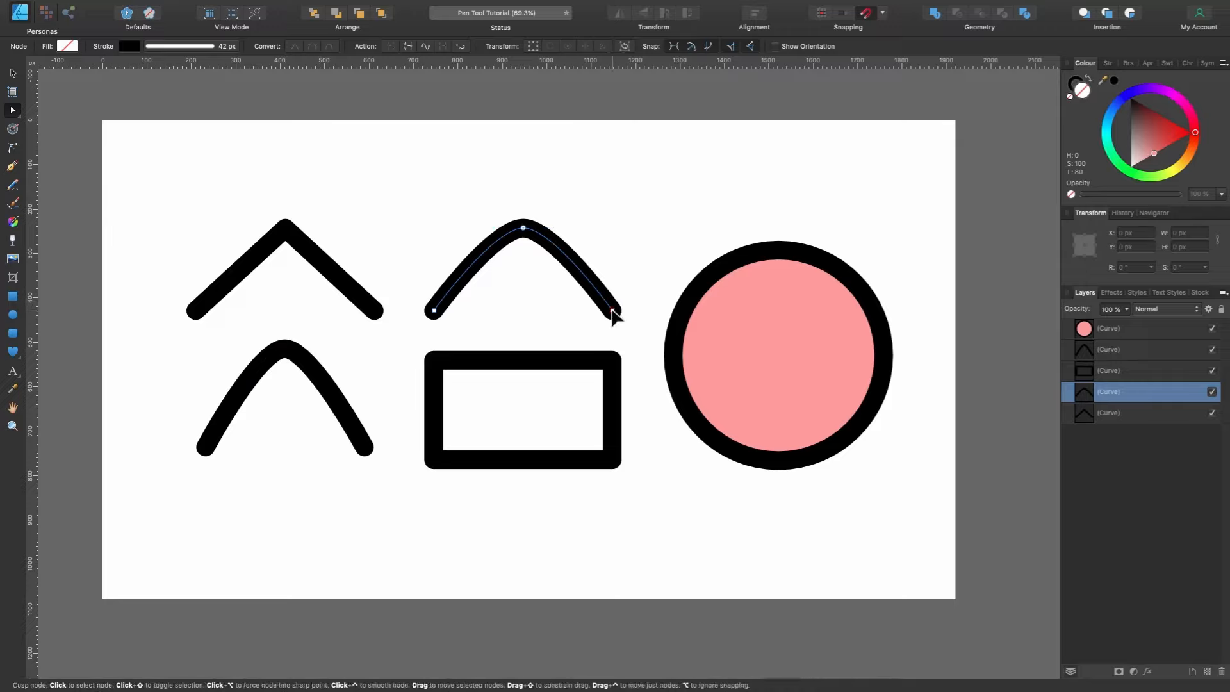
mouse_move(612, 313)
mouse_down()
mouse_move(678, 291)
mouse_move(563, 314)
mouse_move(677, 292)
mouse_move(668, 306)
mouse_move(703, 312)
mouse_move(593, 314)
mouse_move(667, 159)
mouse_move(673, 344)
mouse_move(712, 209)
mouse_move(613, 312)
mouse_up()
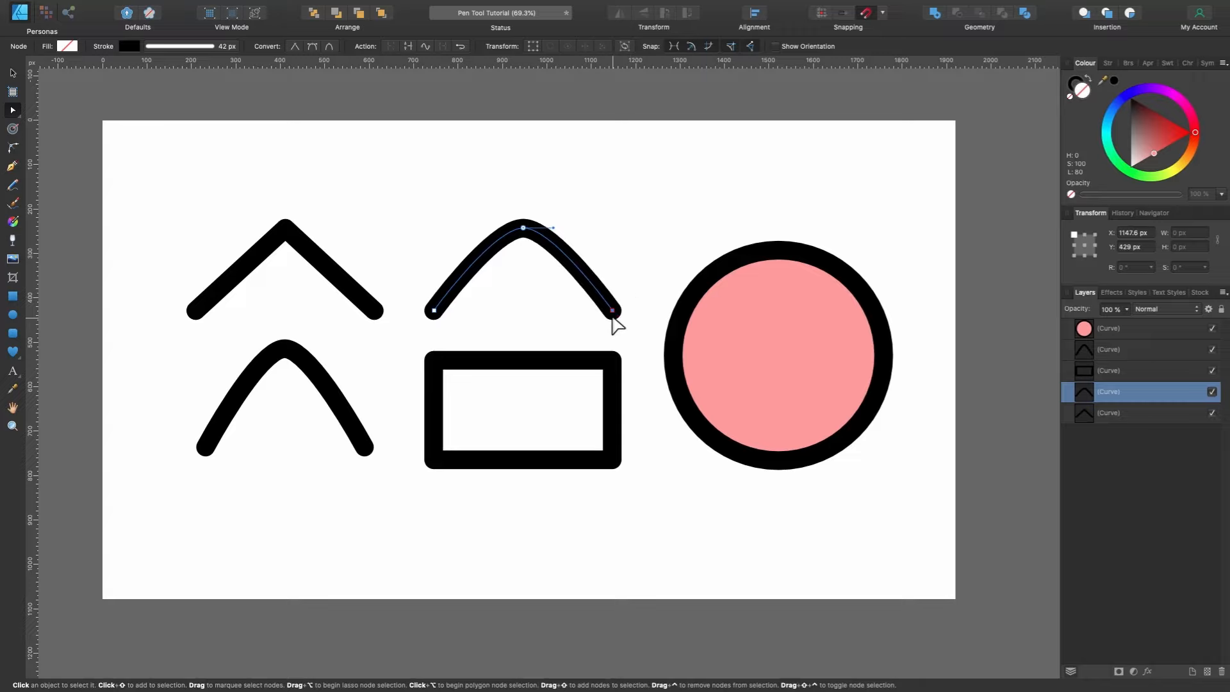
click(334, 400)
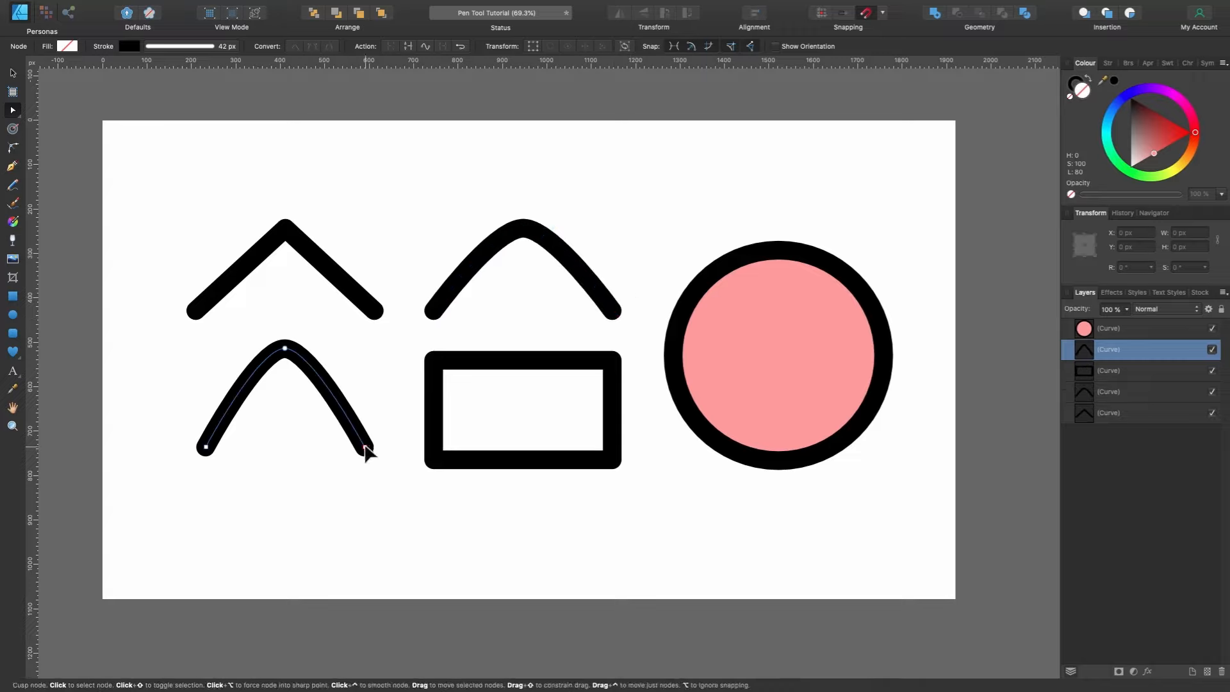
mouse_move(365, 449)
mouse_down()
mouse_move(431, 420)
mouse_move(365, 459)
mouse_move(486, 404)
mouse_move(322, 459)
mouse_move(434, 398)
mouse_move(330, 432)
mouse_move(372, 410)
mouse_move(343, 426)
mouse_move(364, 446)
mouse_up()
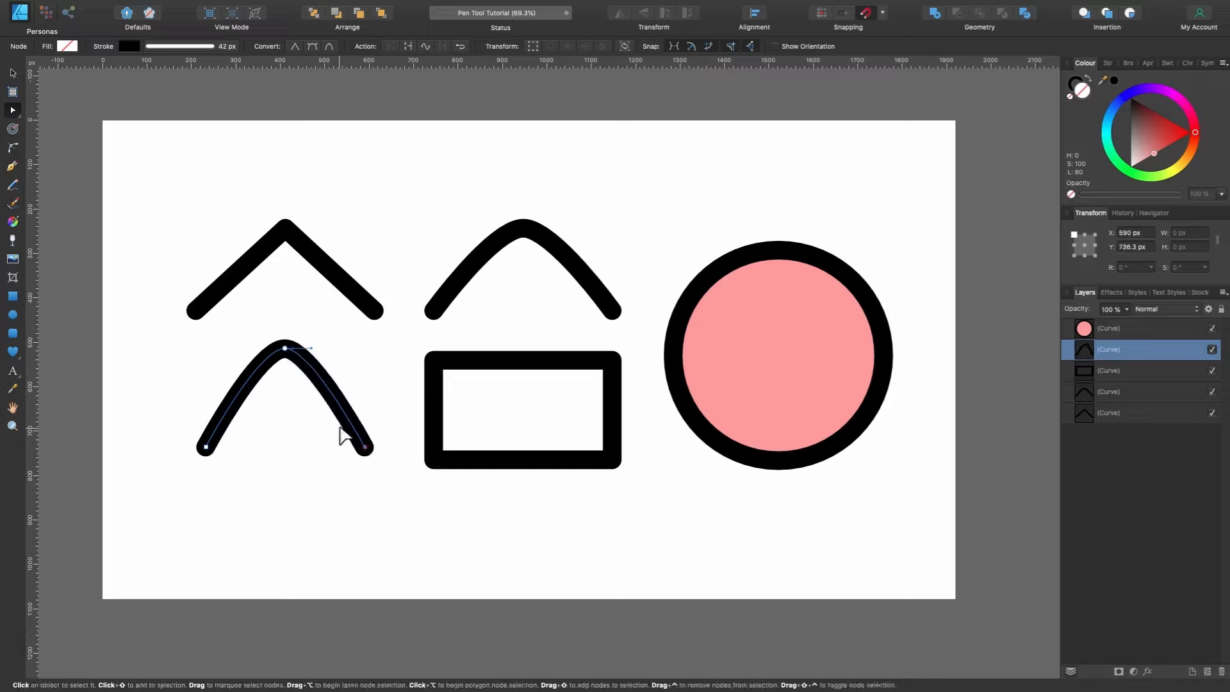
Convert both nodes on the rectangle's left side to smart nodes, undoing any stray edit on its right side.
click(530, 364)
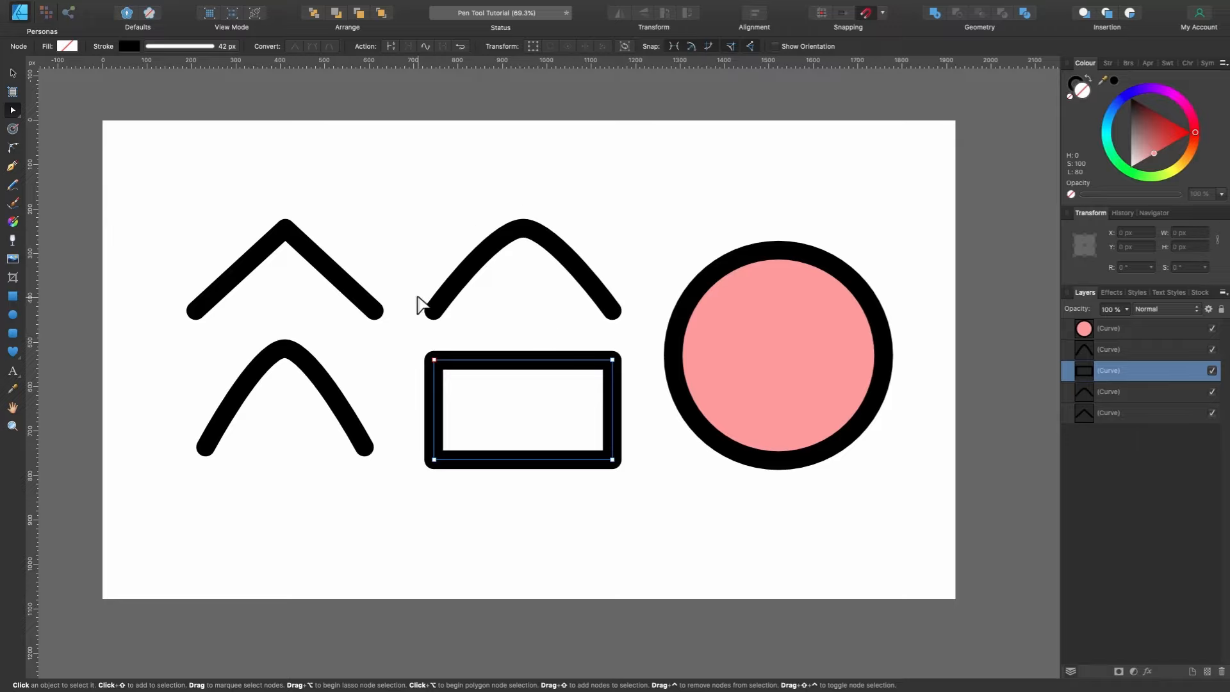
drag(421, 348, 490, 517)
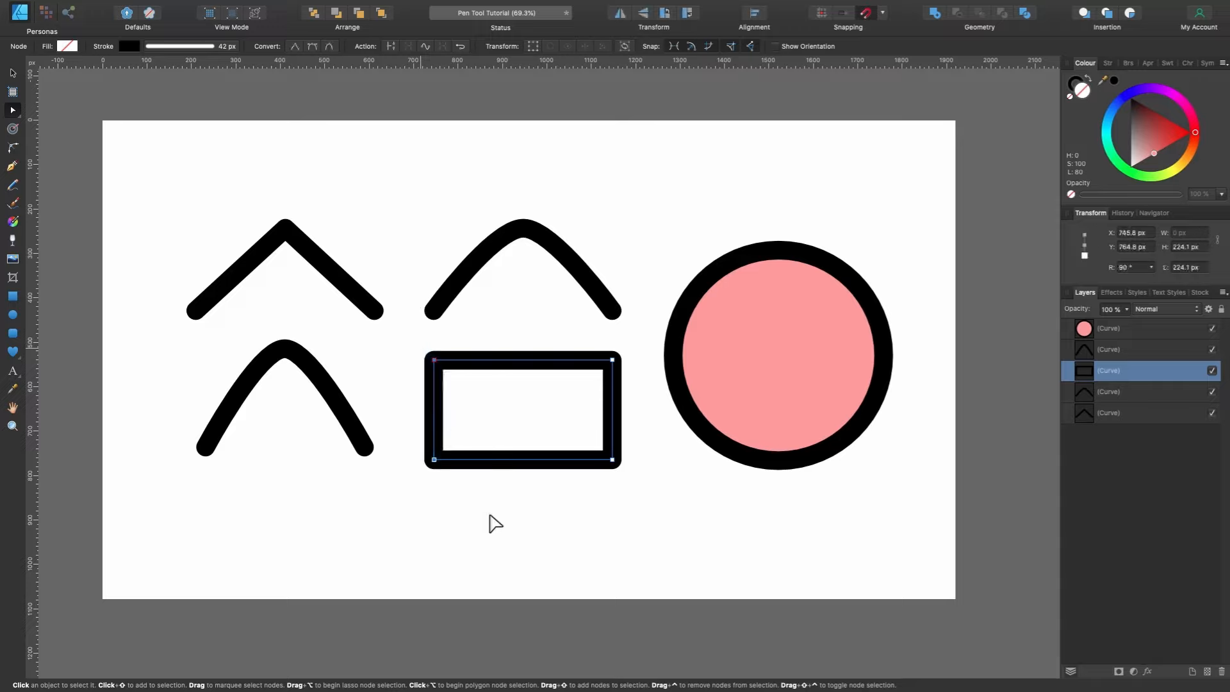
click(327, 46)
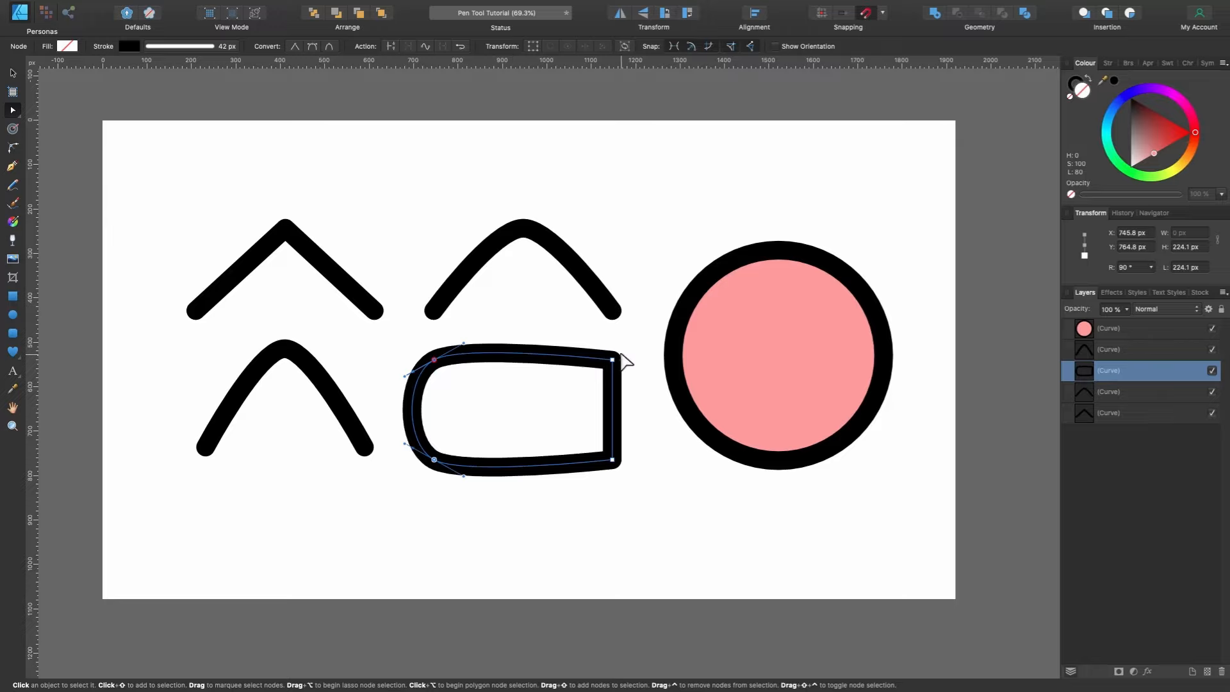
drag(620, 354, 569, 356)
key(super+z)
Convert the circle's top node to sharp, undo a trial pull up to Y 108 px, and make the bottom node smart.
click(722, 275)
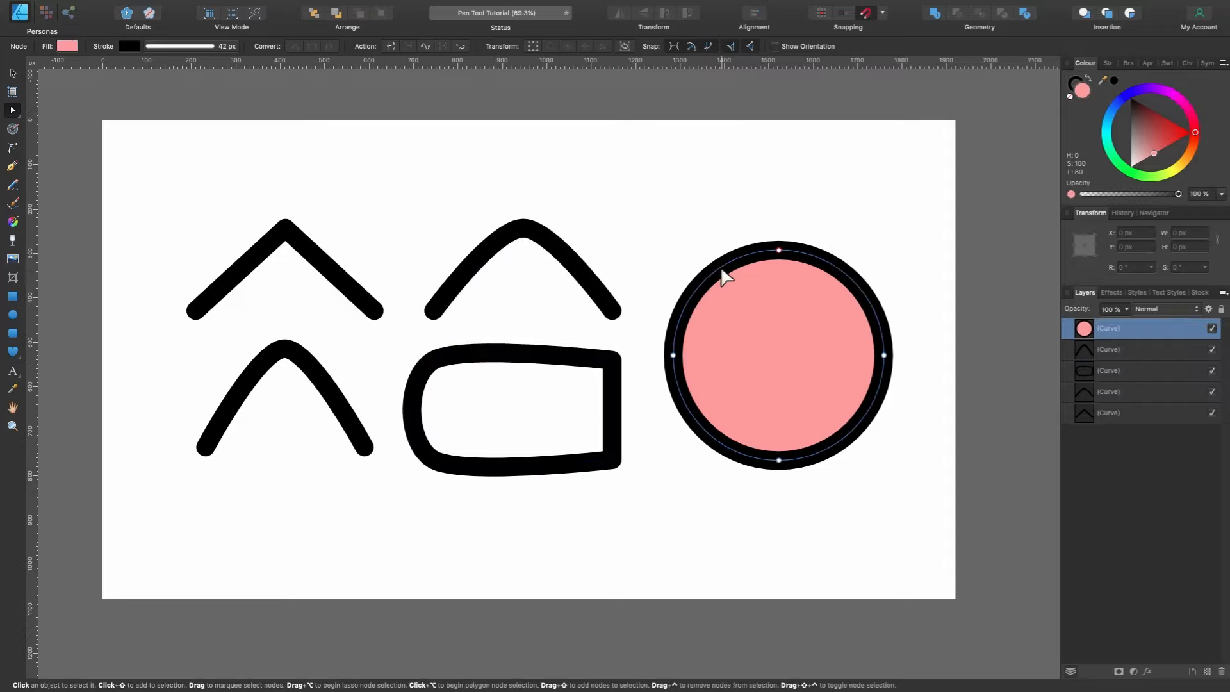
click(779, 250)
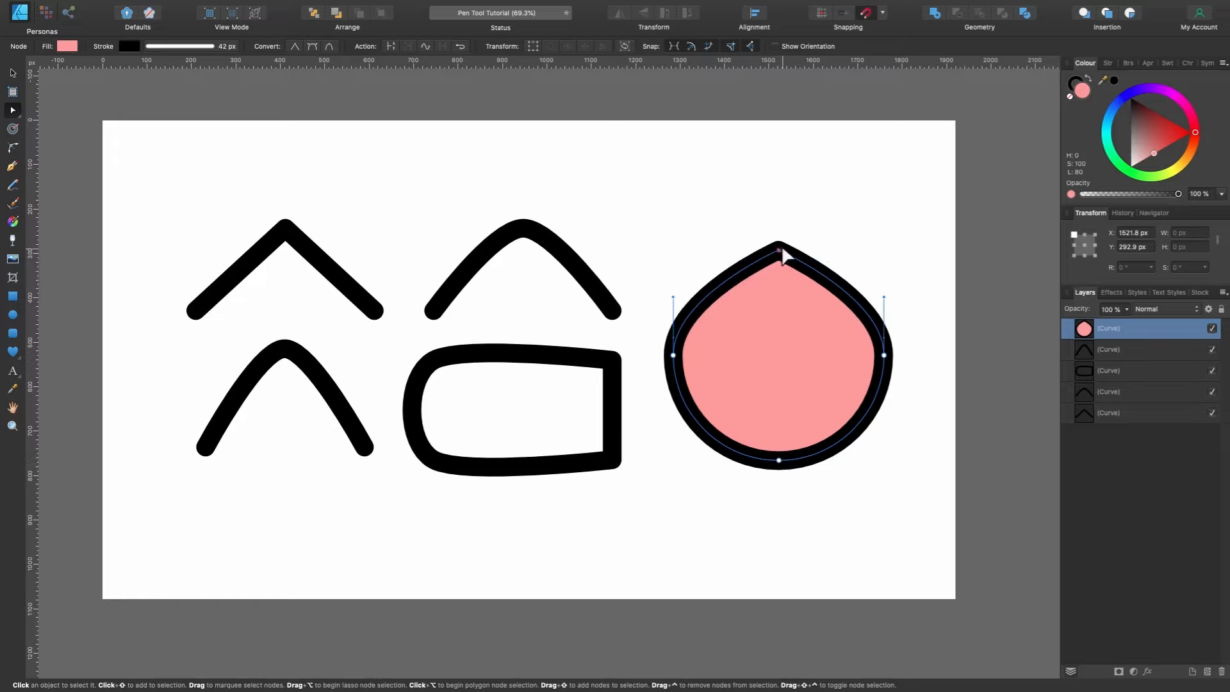
drag(782, 250, 779, 168)
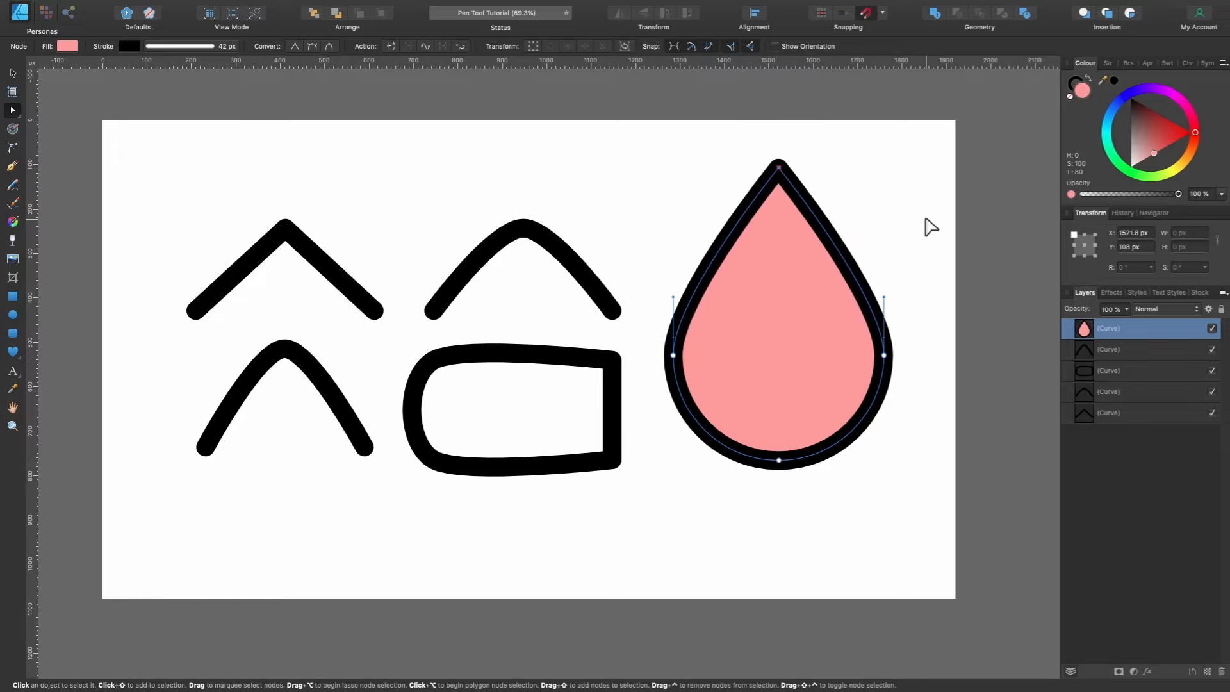
key(super+z)
click(780, 460)
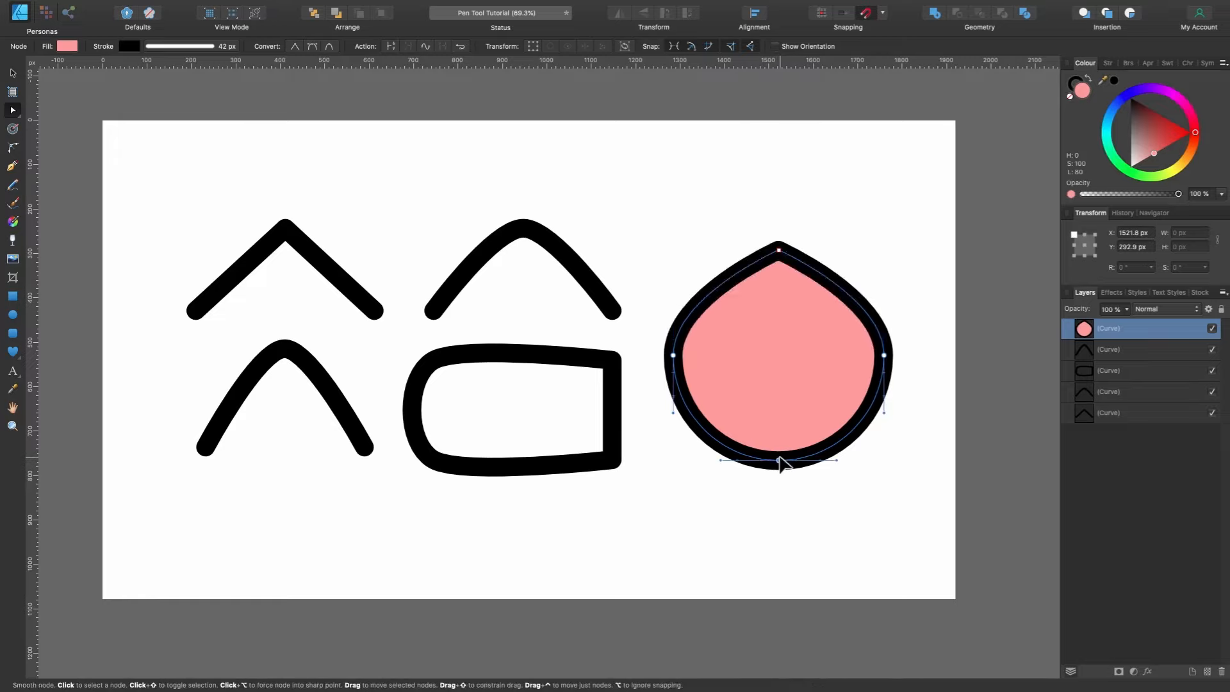
click(327, 46)
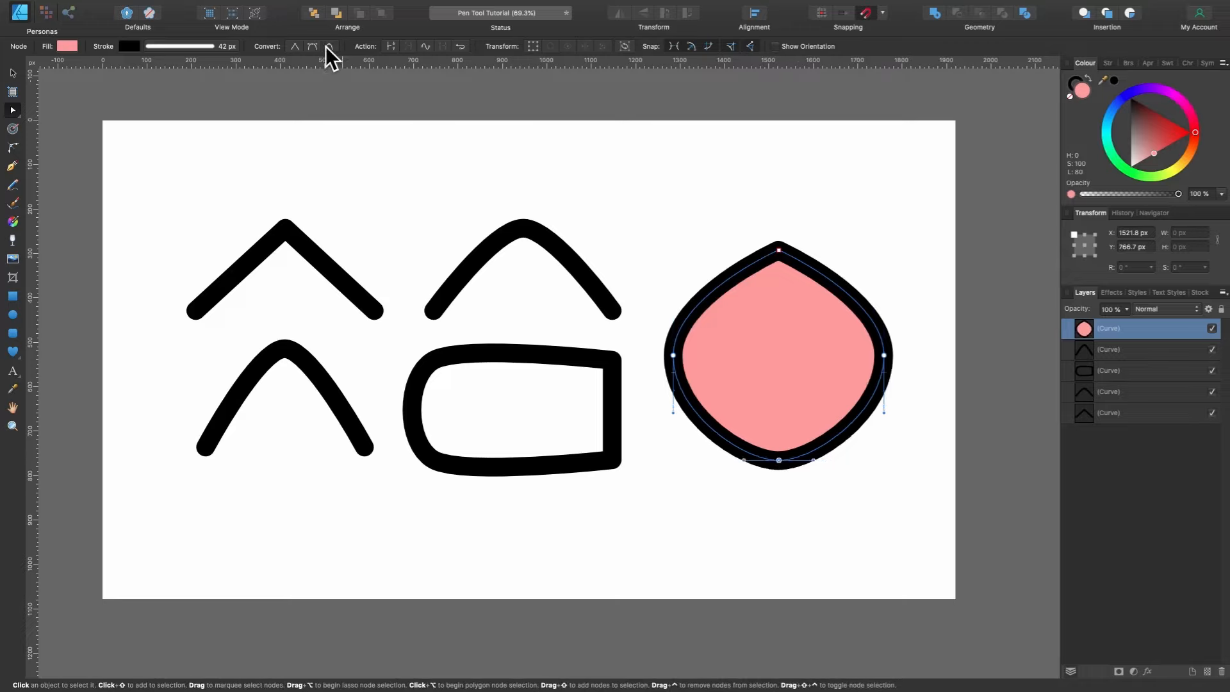
Try pulling the pink shape's right node inward to X 1390.6 px and making it smart, and undo these edits.
drag(884, 355, 721, 355)
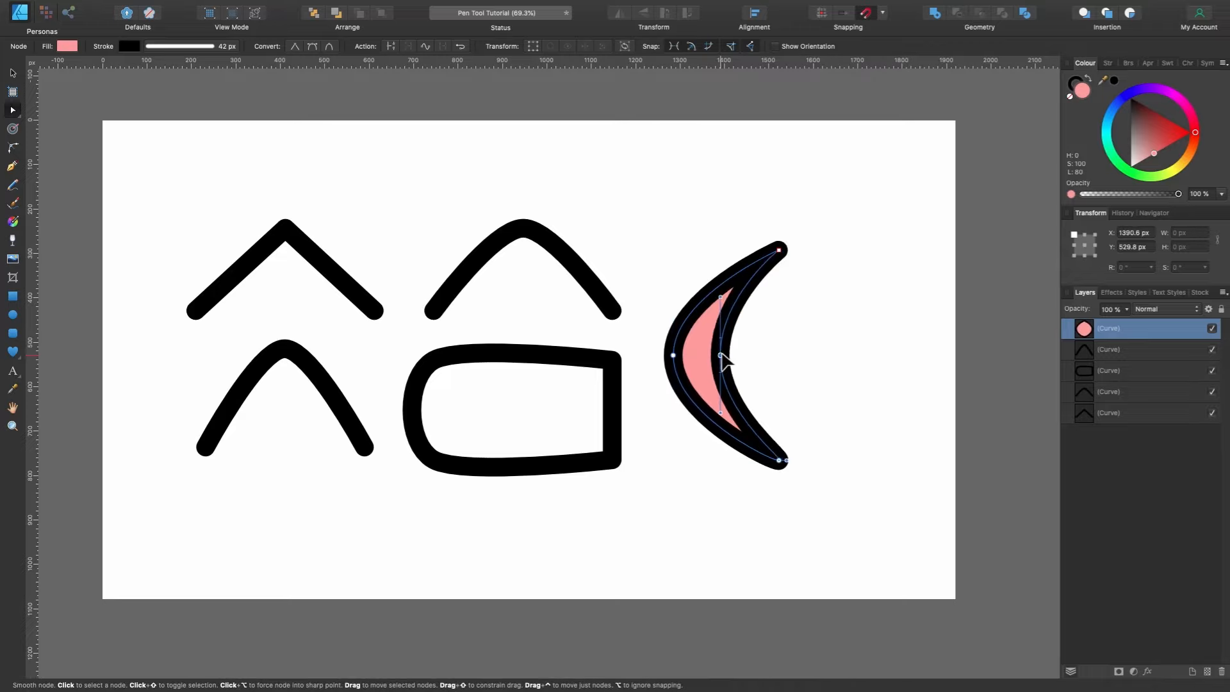
click(327, 47)
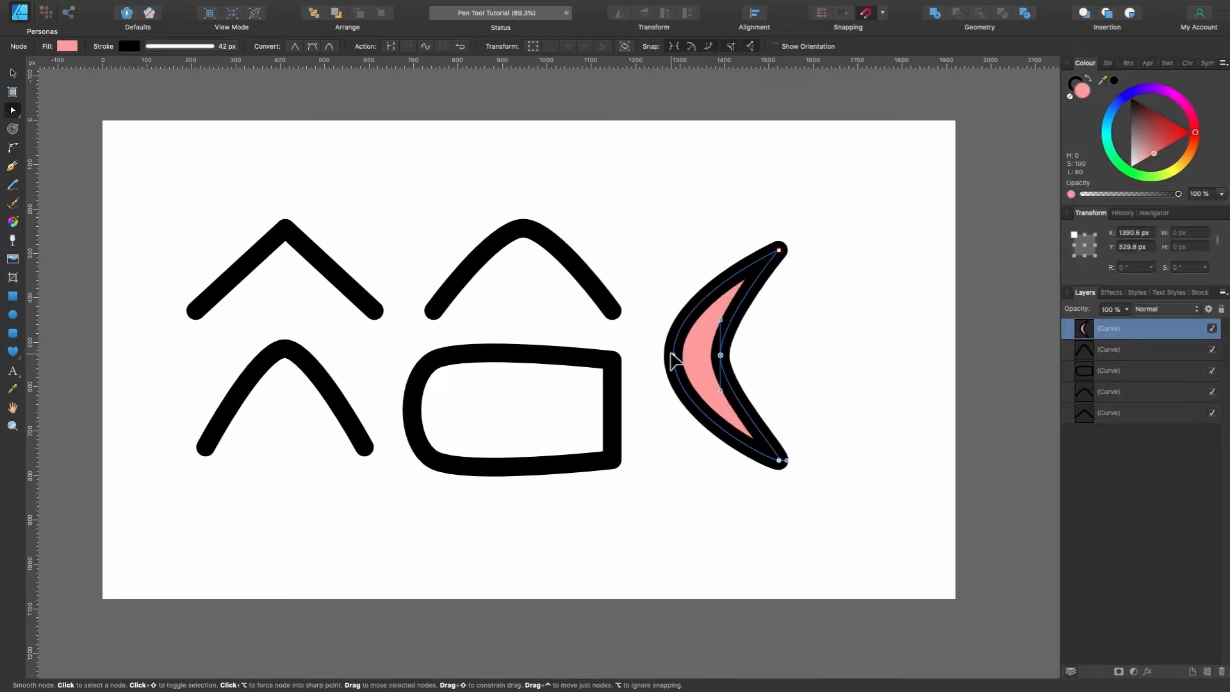
drag(671, 356, 660, 355)
key(super+z)
key(super+z)
key(super+z)
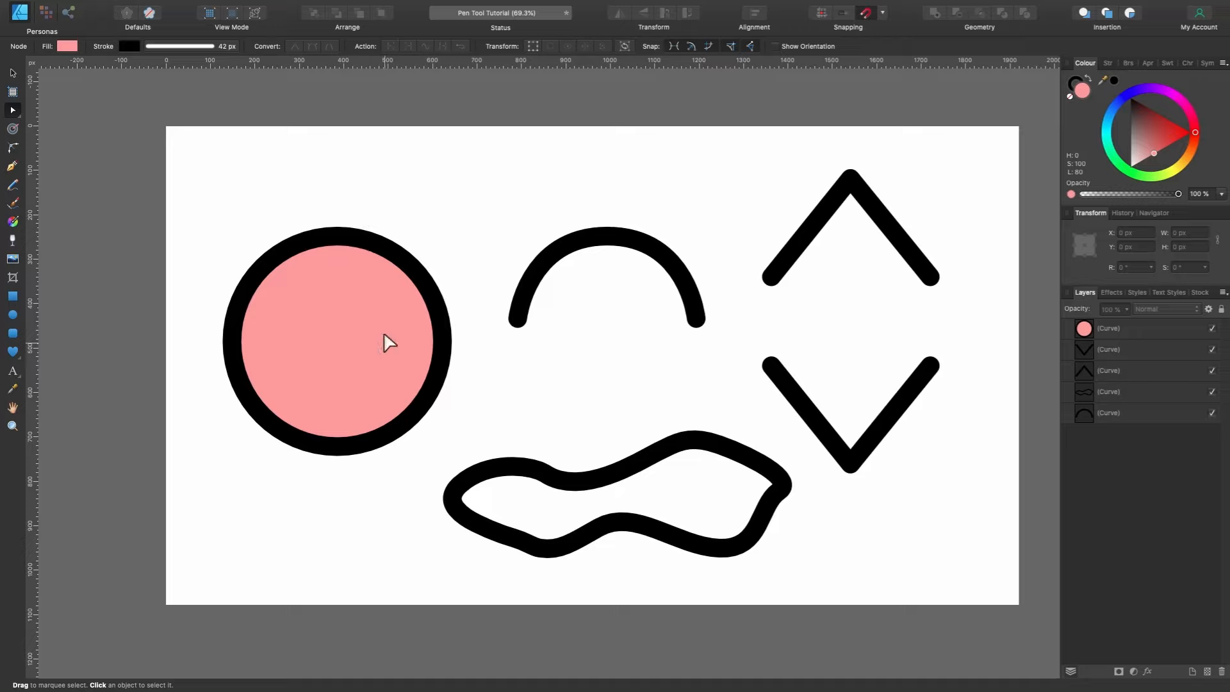
Break the pink circle's curve open at its left node.
click(365, 247)
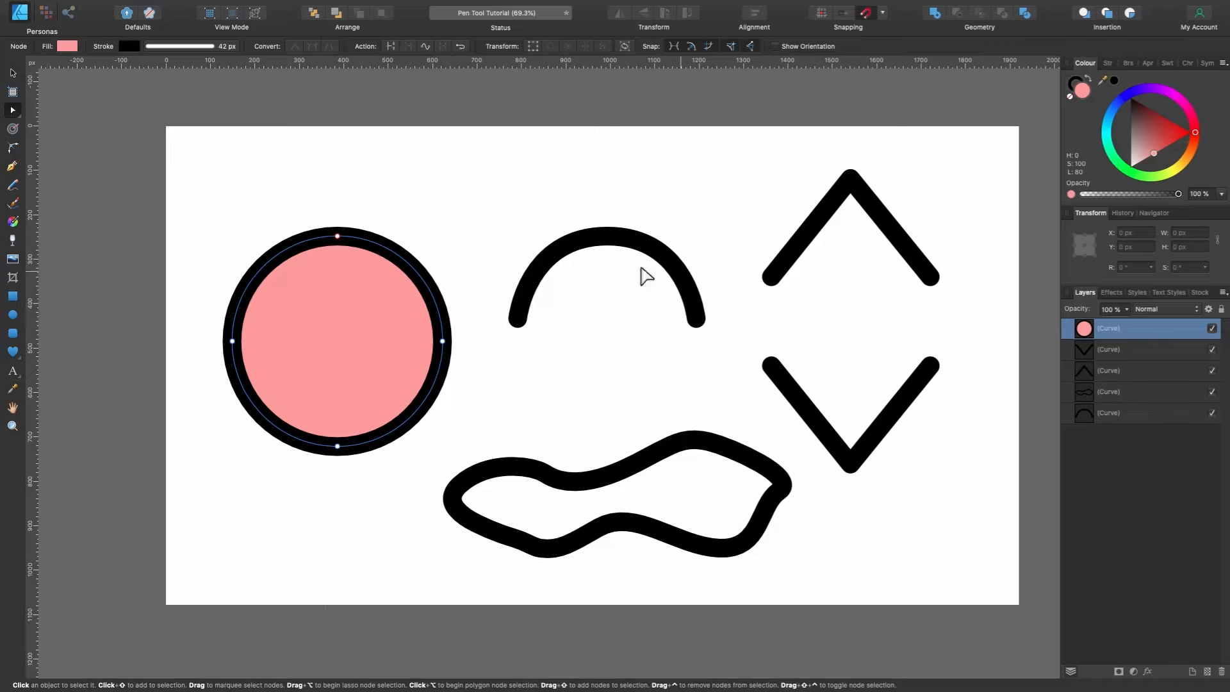
click(233, 342)
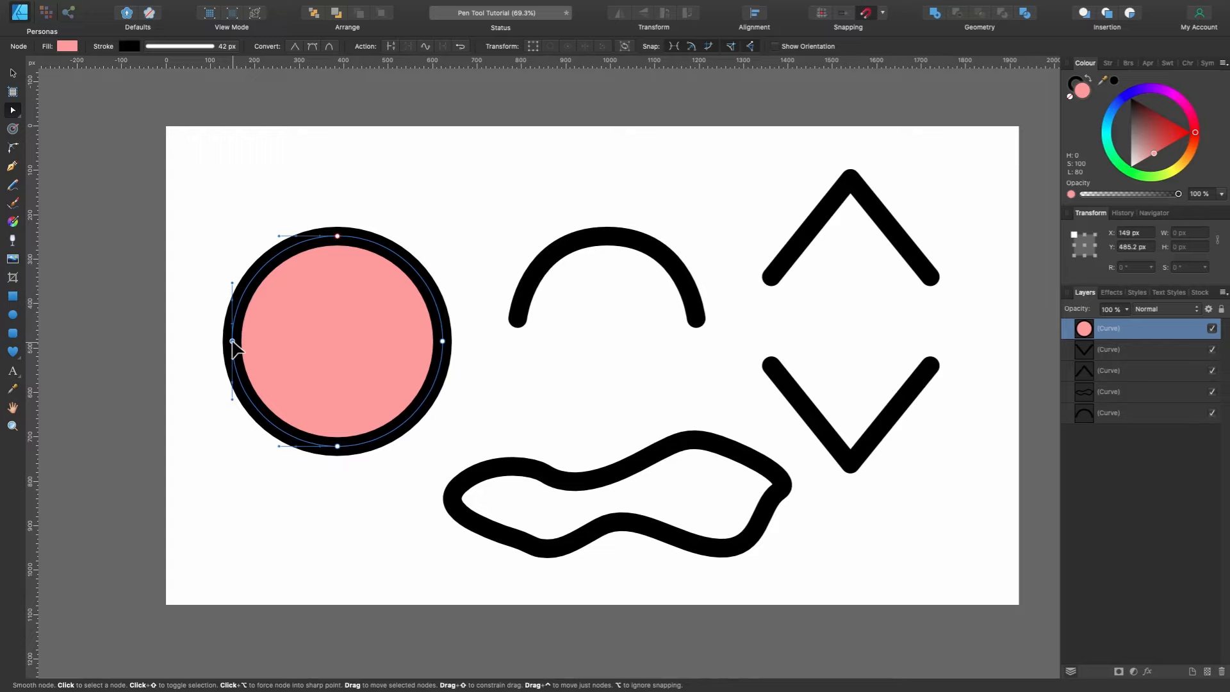
click(391, 47)
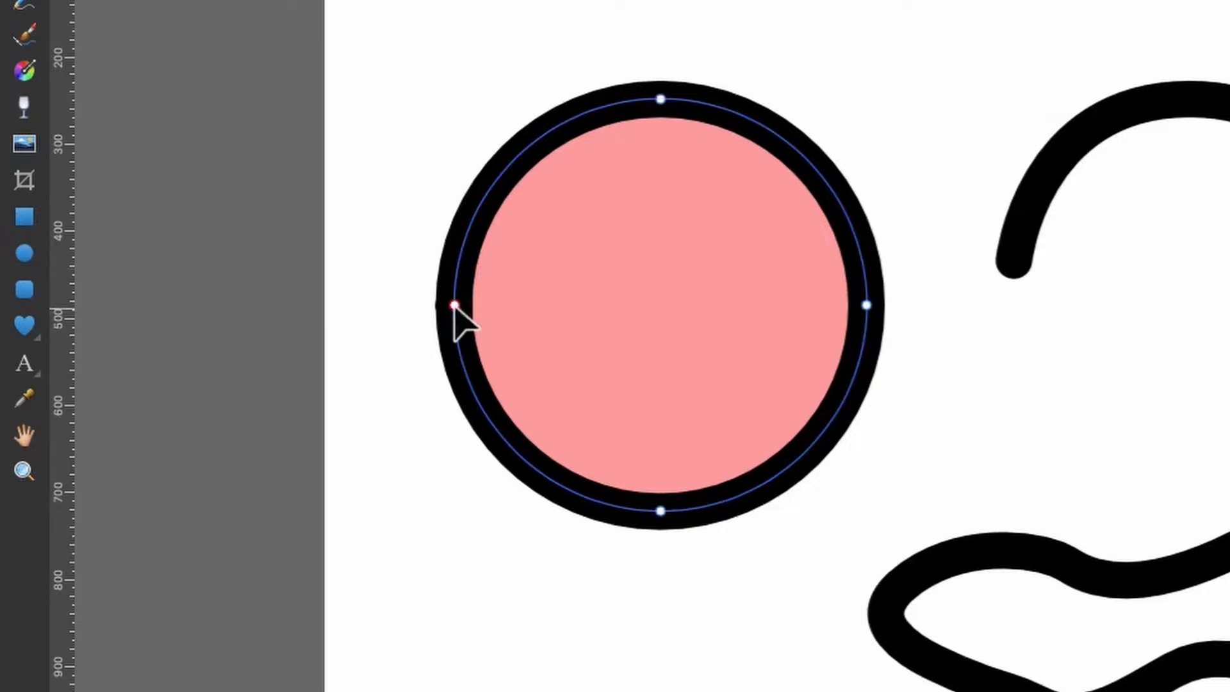
Pull the loose end node away from the break to X 89.2 px, Y 722.1 px.
drag(454, 305, 406, 414)
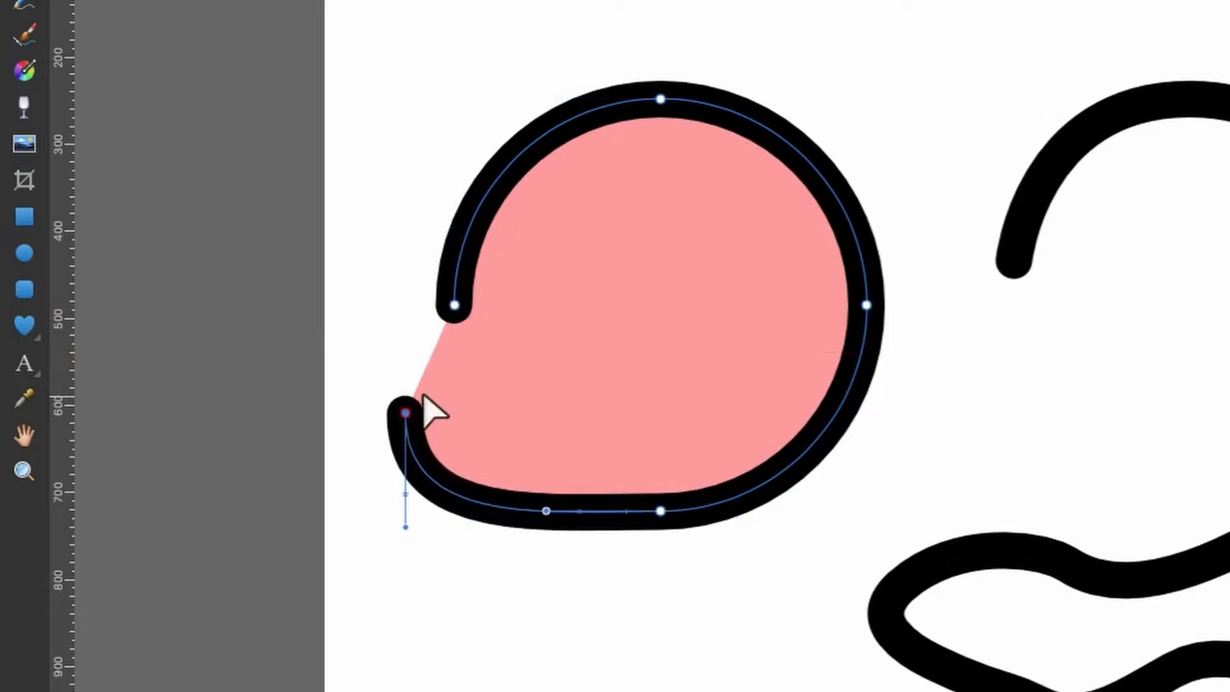
mouse_move(867, 306)
mouse_down()
mouse_move(994, 305)
mouse_move(868, 307)
mouse_up()
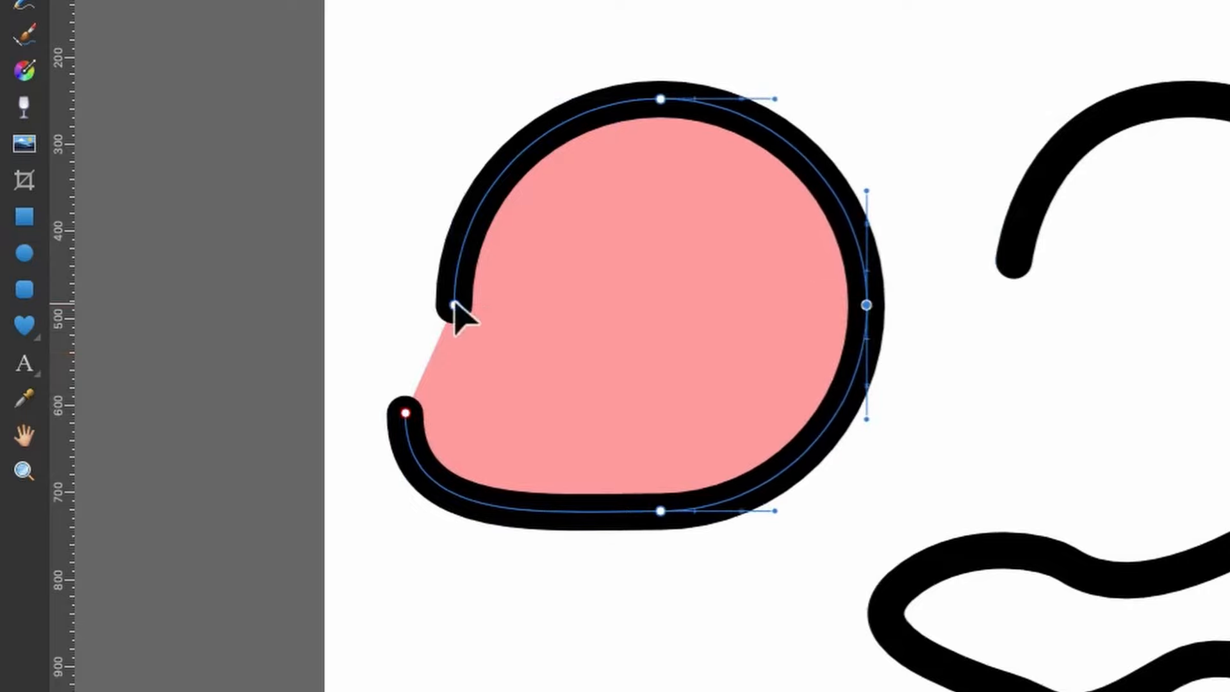
drag(406, 413, 402, 503)
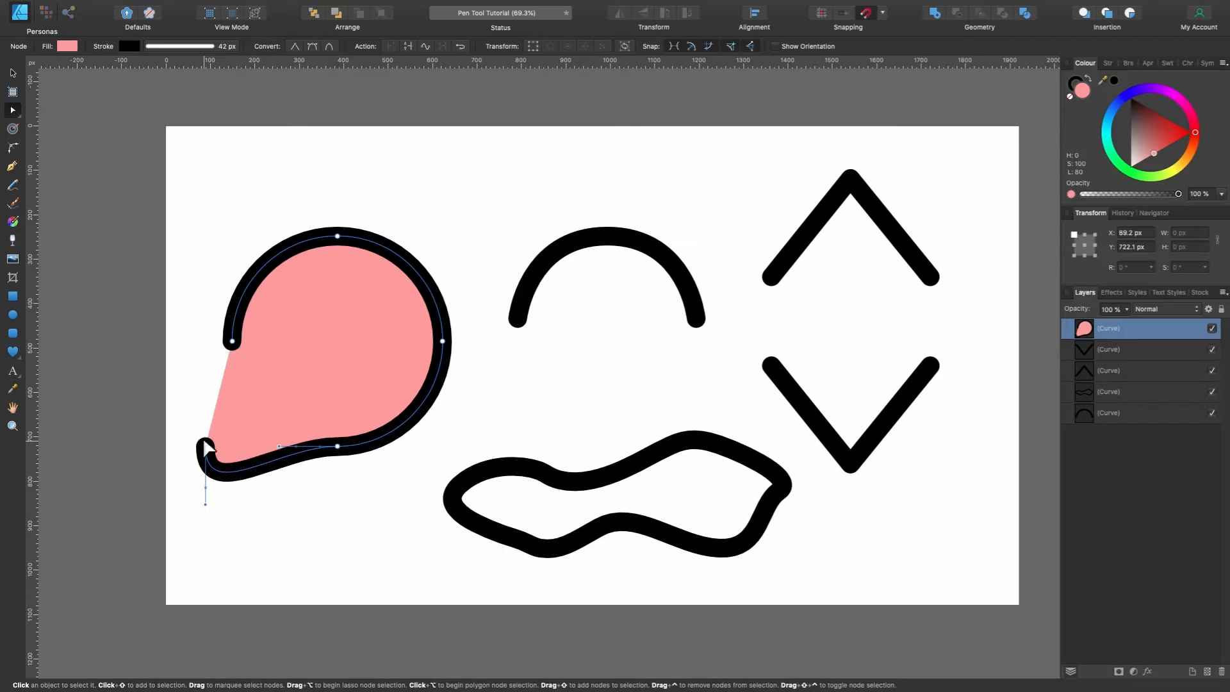
Extend the open end with a curved Pen tool node outside the gap and close the shape at its other end.
key(p)
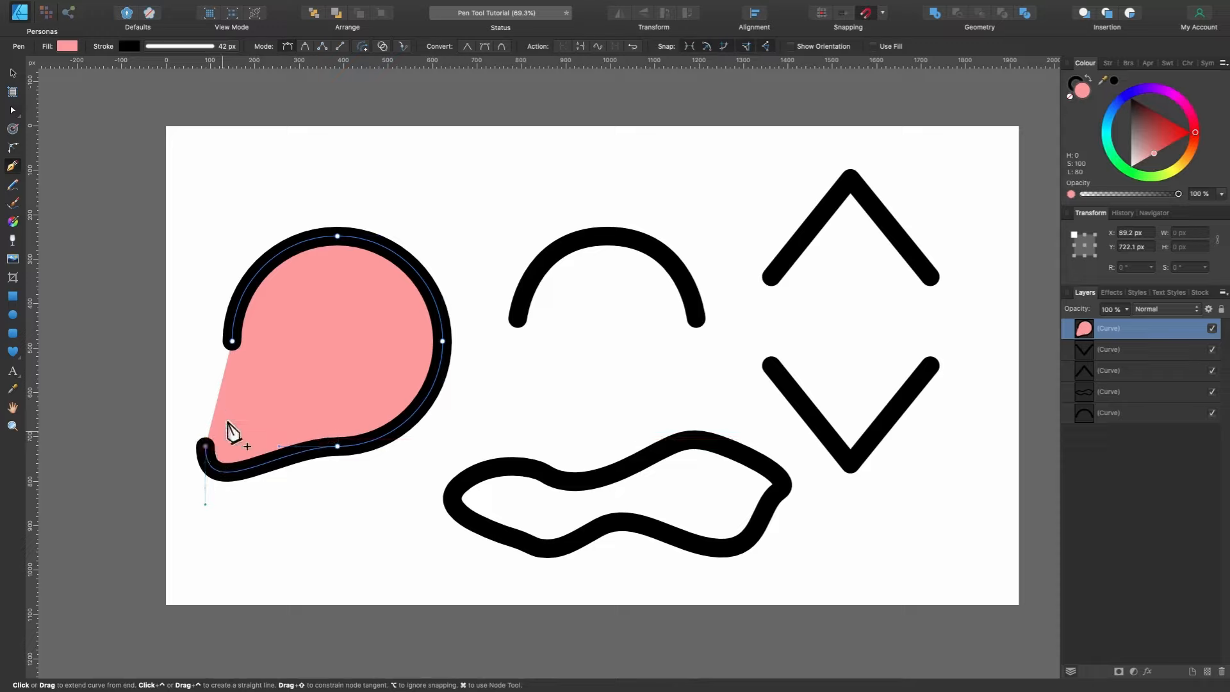
drag(182, 354, 186, 303)
drag(234, 343, 275, 358)
Undo the Pen tool segments and both end-node moves, back to the circle broken at its left node.
key(super+z)
key(super+z)
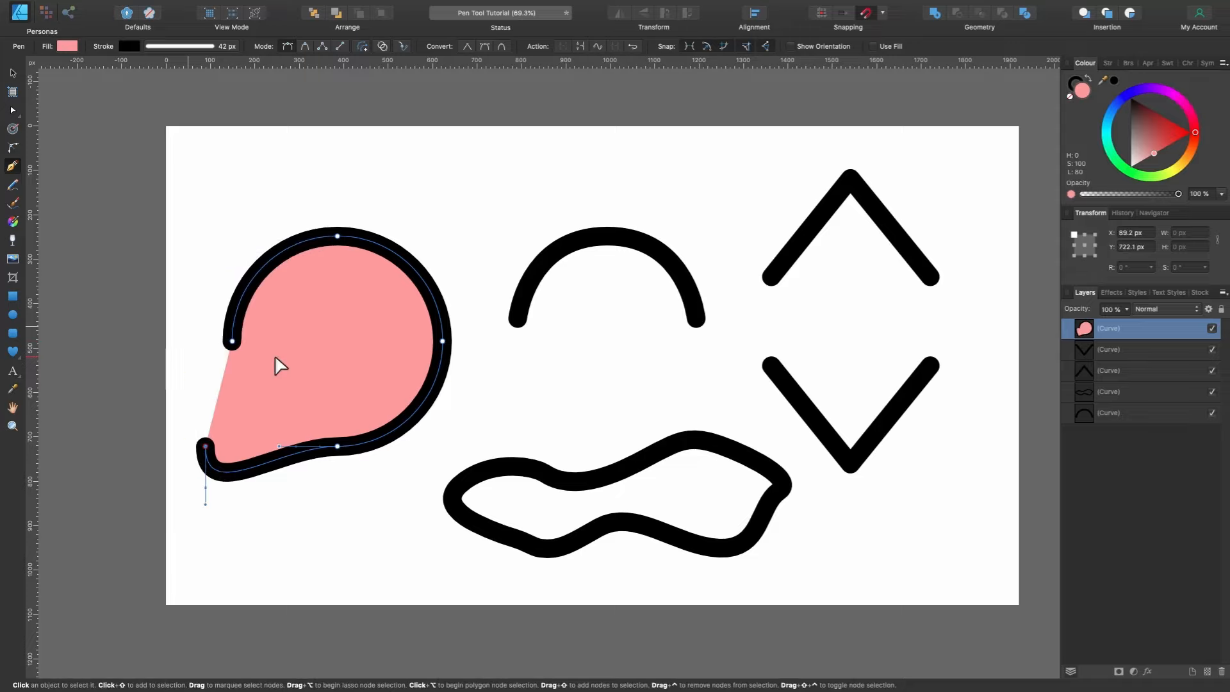
key(super+z)
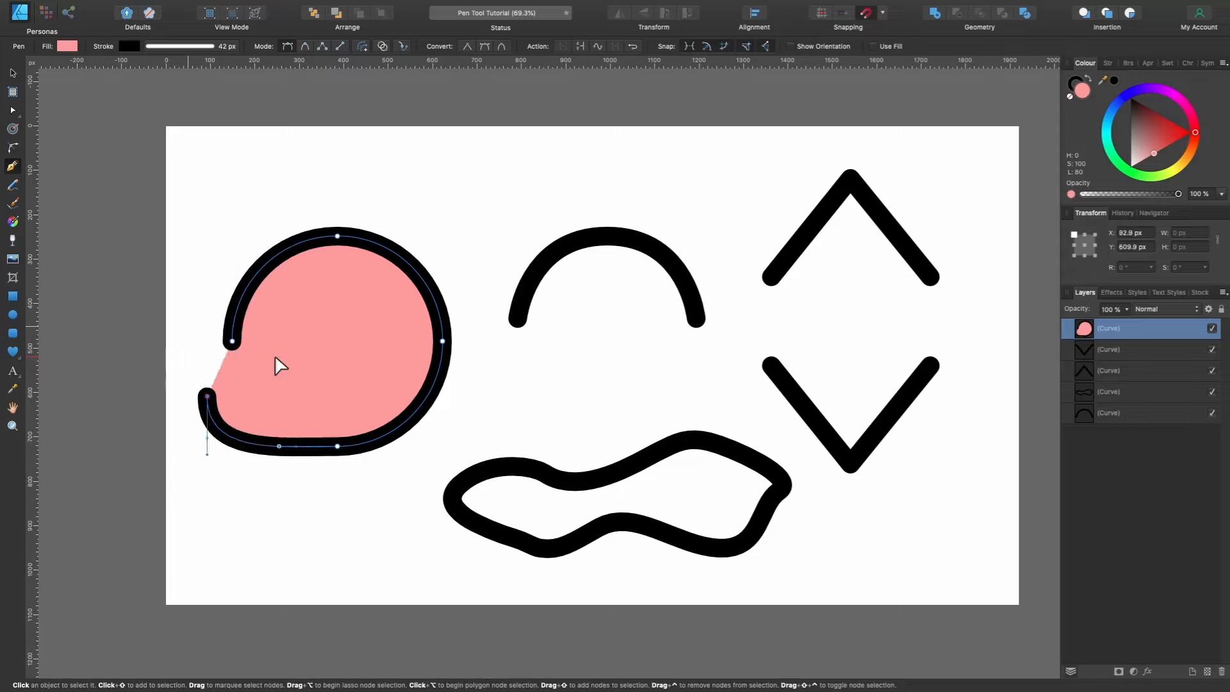
key(super+z)
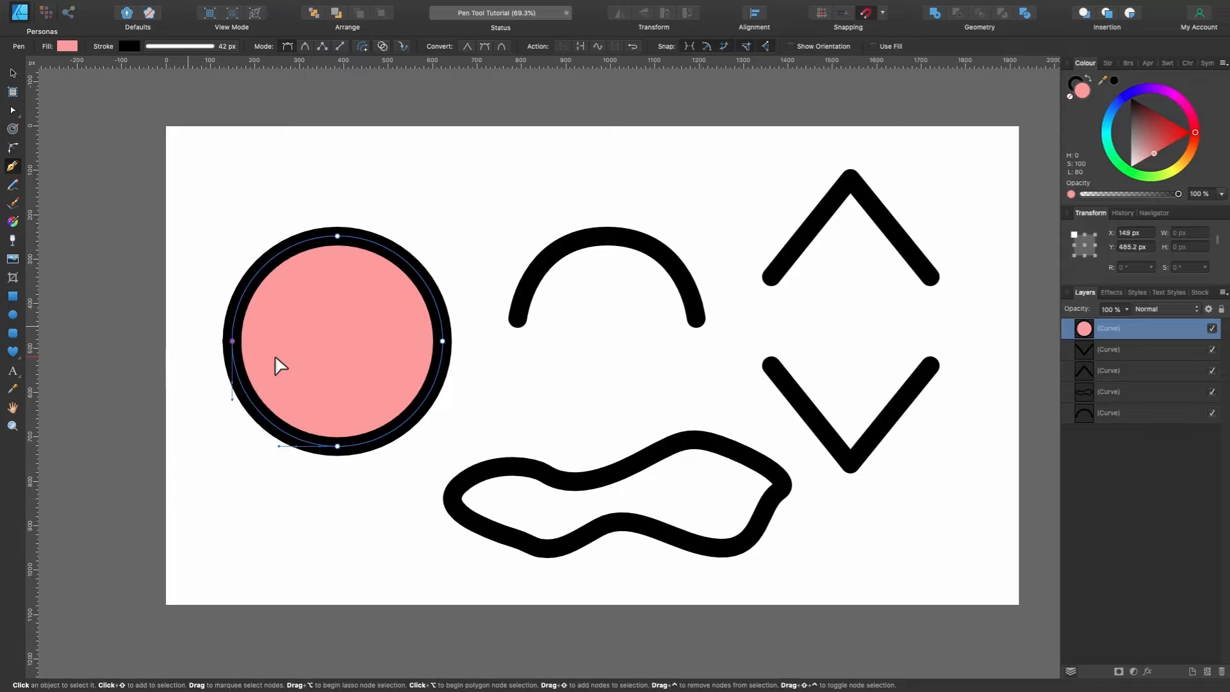
Break the pink circle's curve at its left node with the Node tool and pull the loose end to X 123.2 px, Y 540 px.
click(338, 235)
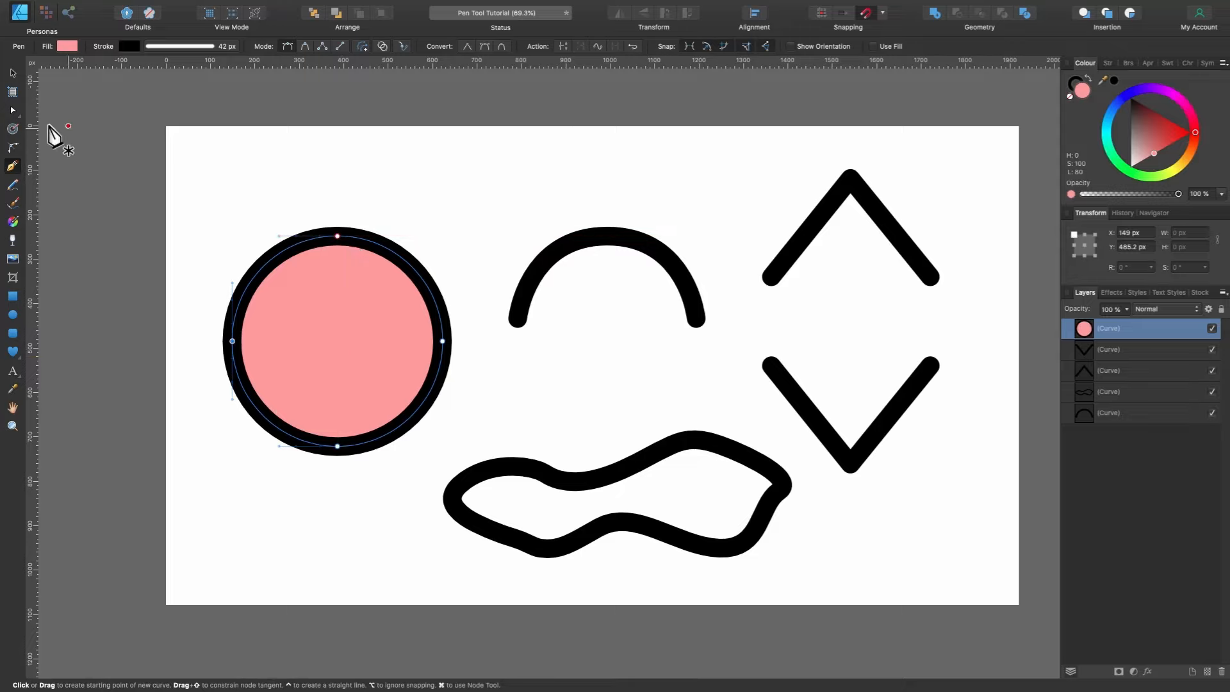
click(13, 111)
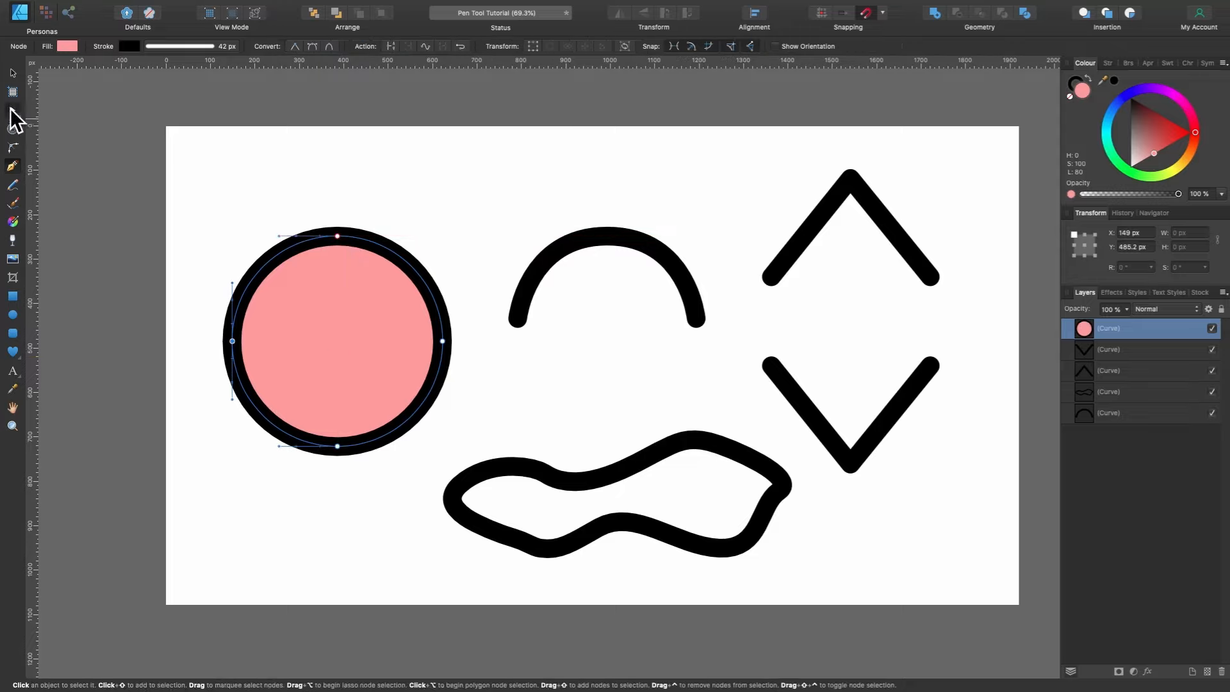
click(387, 49)
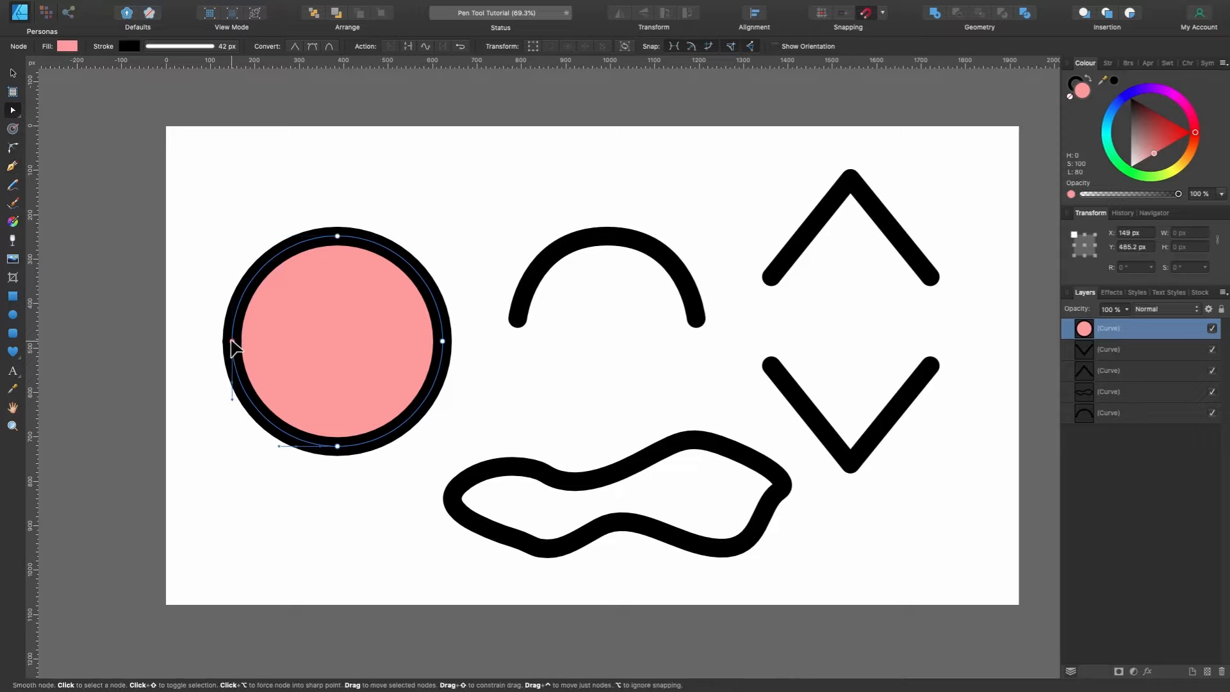
drag(231, 342, 221, 367)
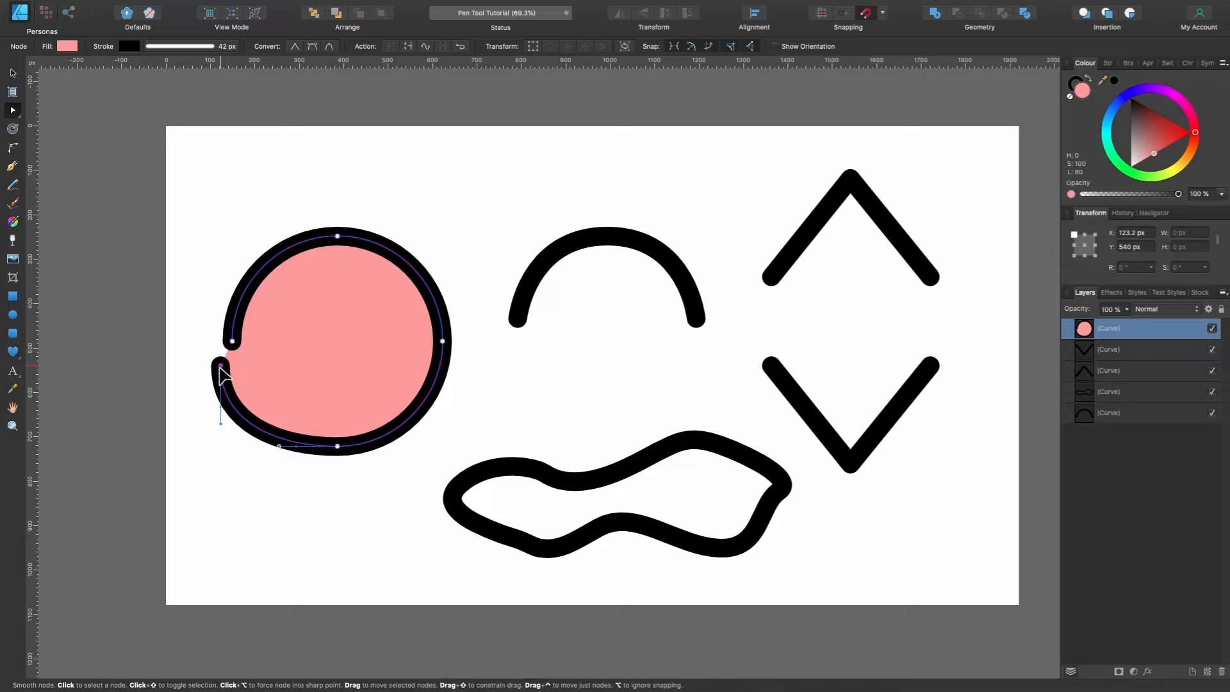
Delete the pink circle's loose end node and its bottom node.
key(Delete)
click(337, 446)
key(Delete)
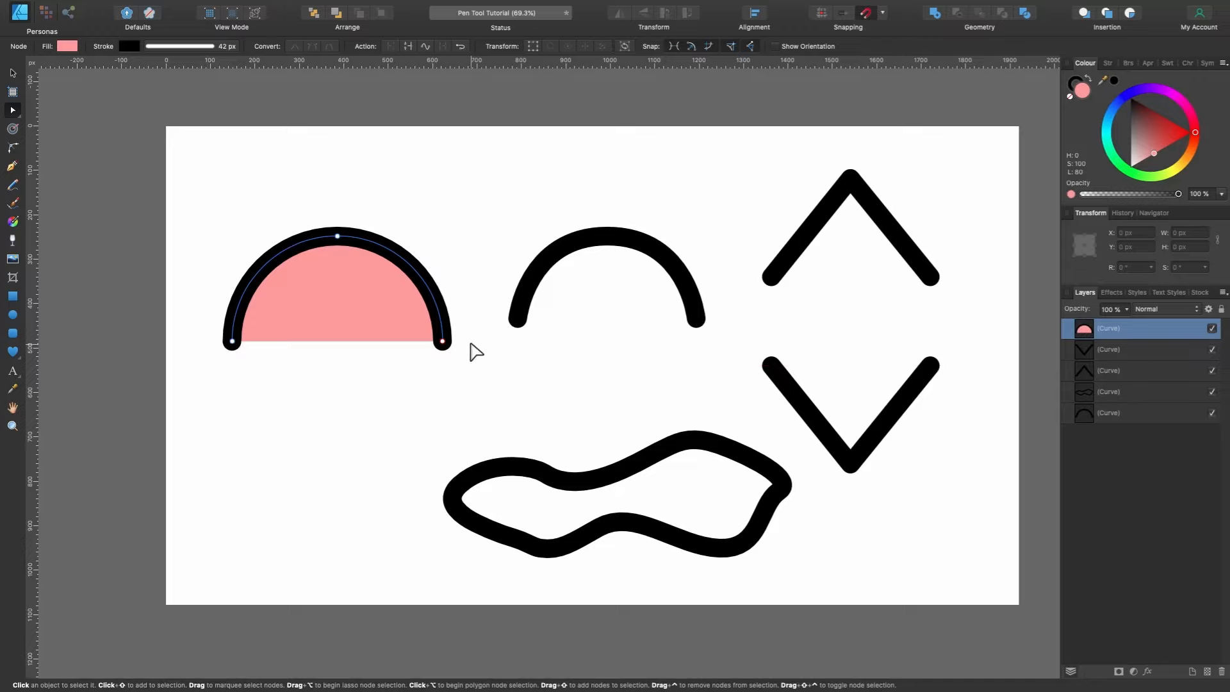
Close the open black arc between its two ends with the Close Curve action.
click(526, 277)
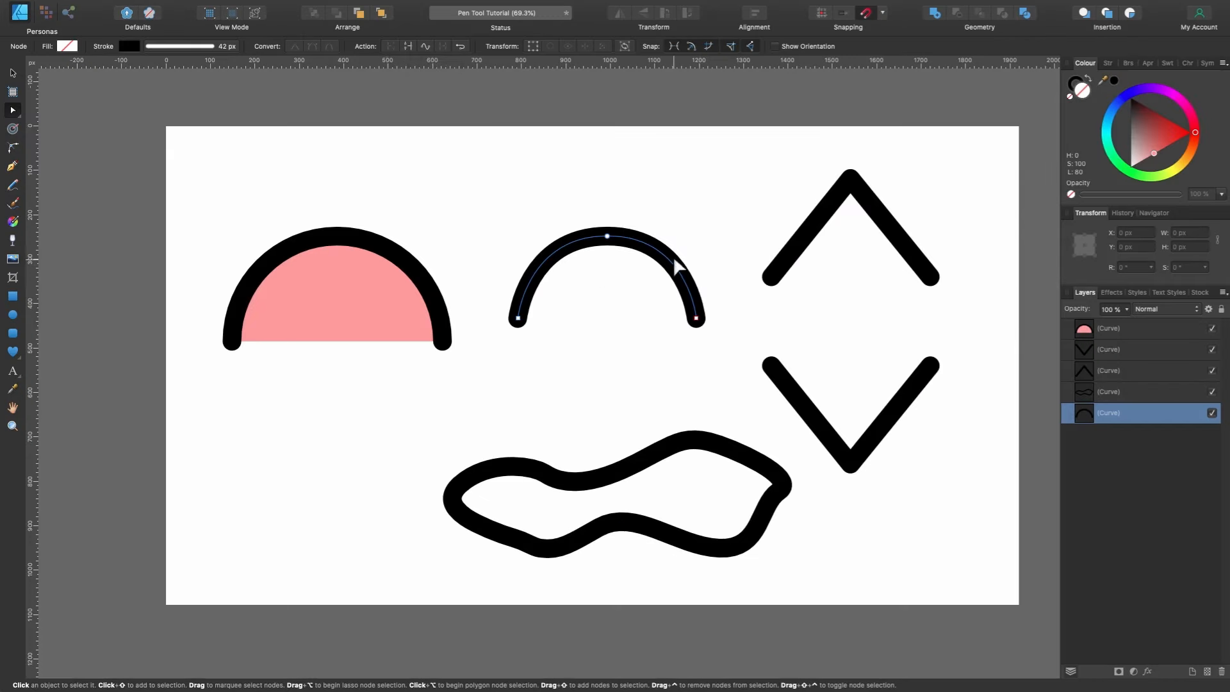
click(407, 46)
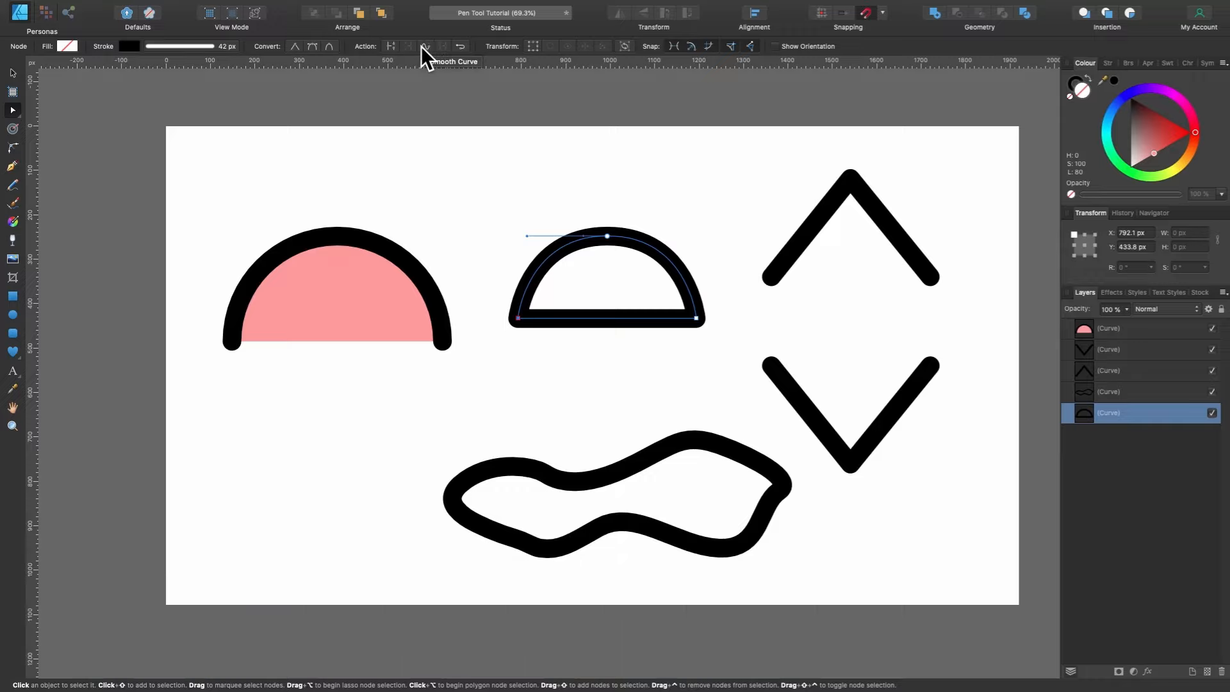
Apply the Smooth Curve action repeatedly to the wavy closed shape below the arc.
click(706, 448)
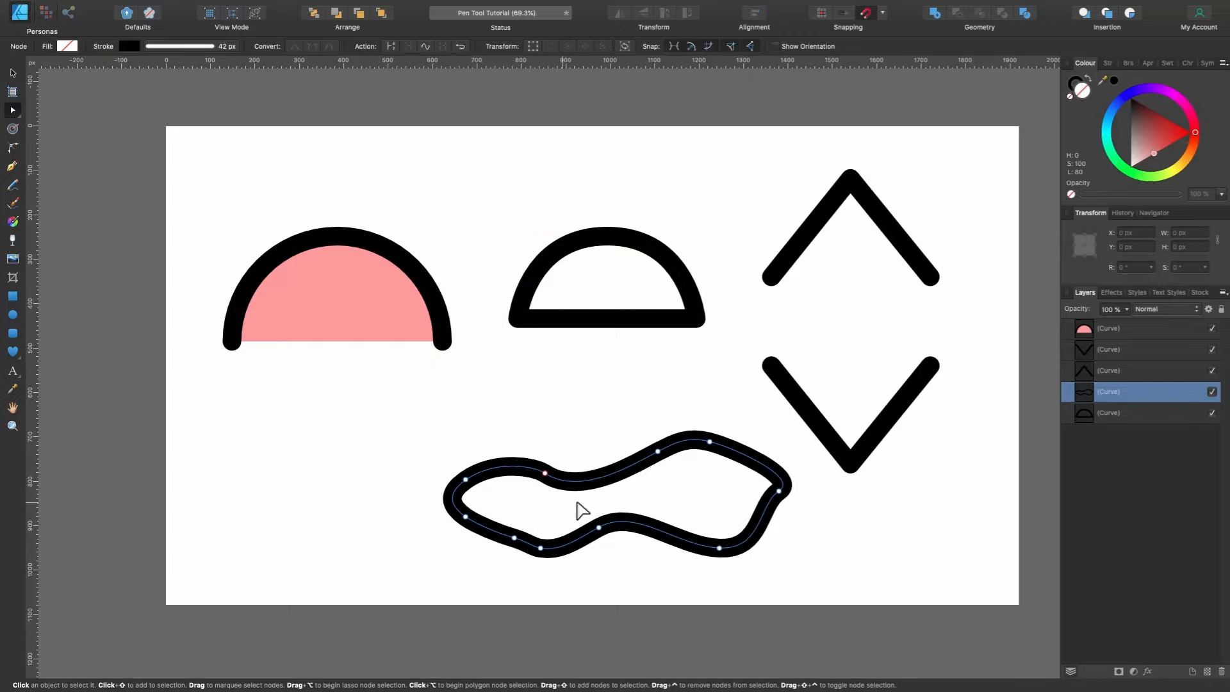
scroll(640, 440, up, 3)
scroll(637, 433, down, 3)
scroll(637, 433, up, 3)
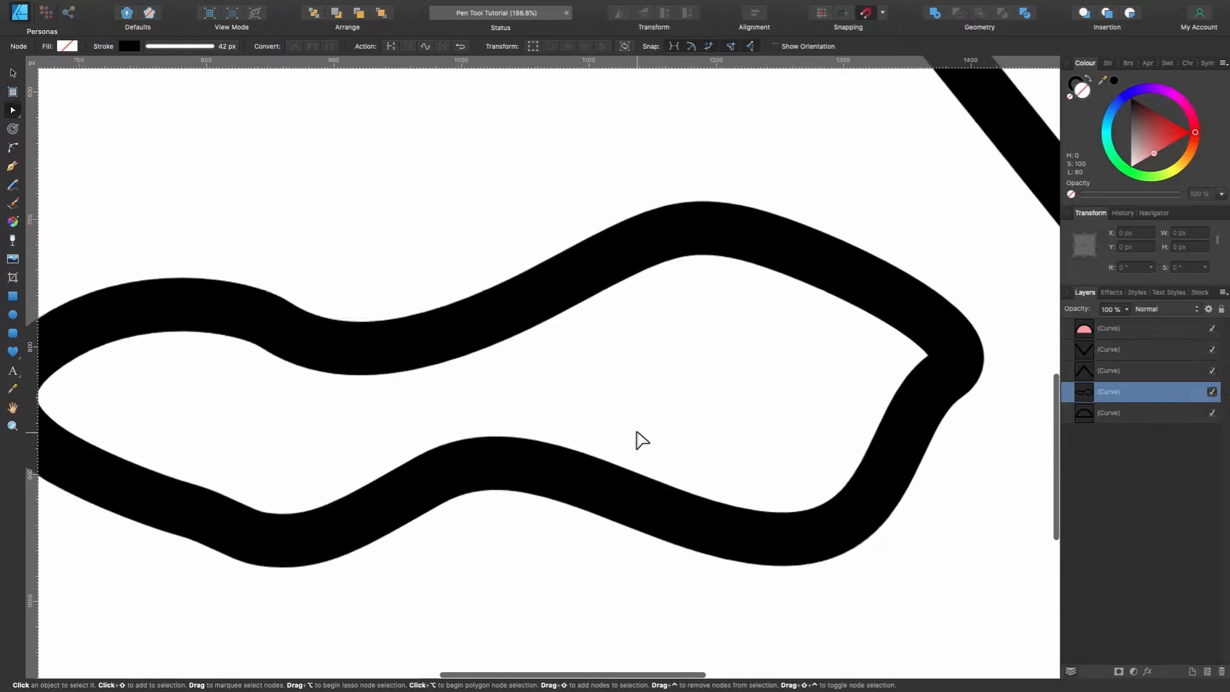
scroll(637, 432, down, 2)
scroll(637, 439, down, 1)
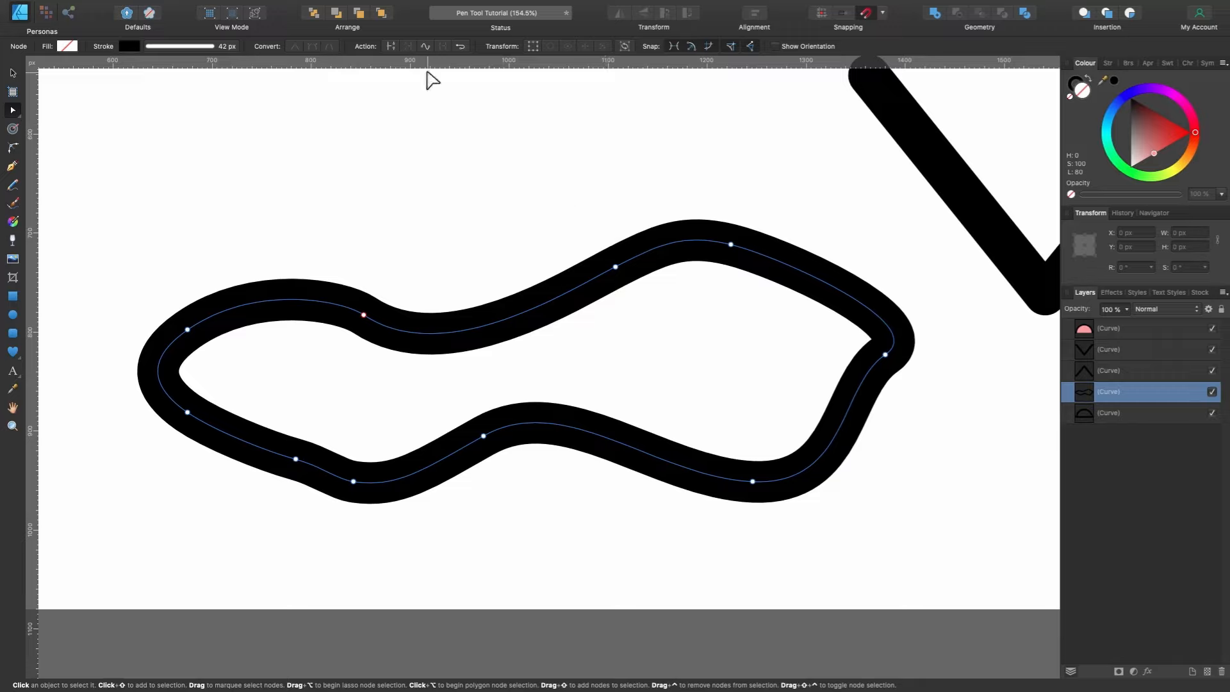
click(425, 46)
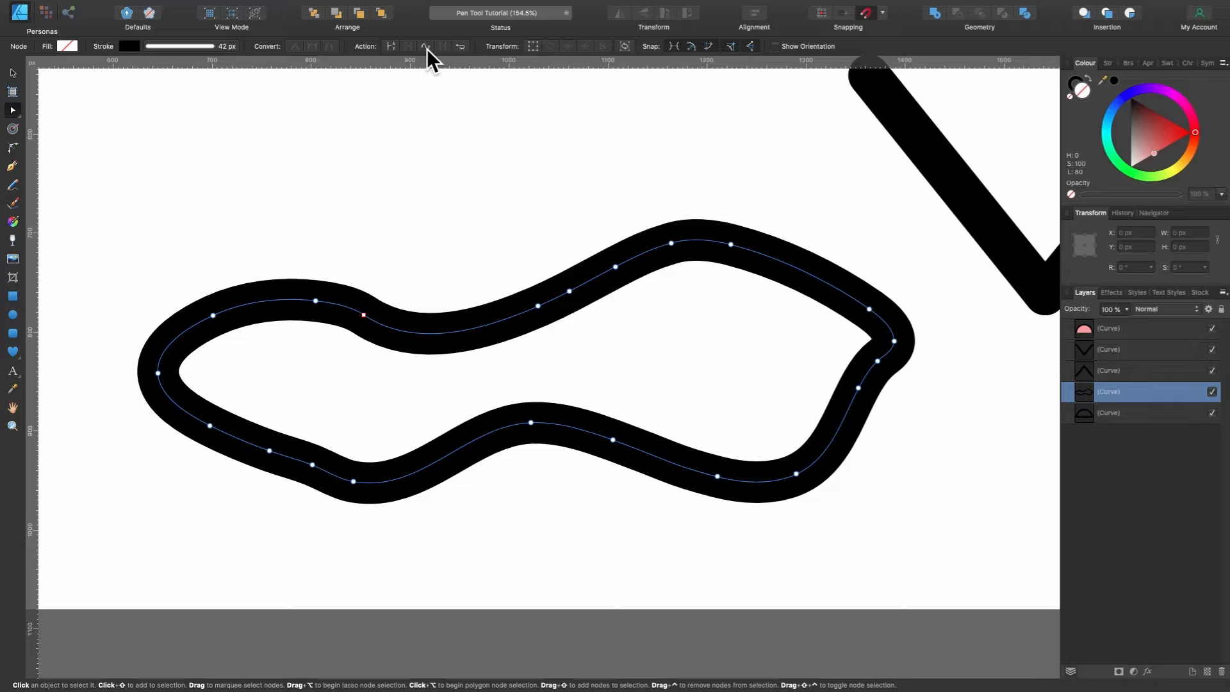
click(427, 49)
click(426, 49)
click(426, 48)
click(427, 48)
click(427, 48)
click(426, 49)
click(427, 48)
click(427, 49)
click(426, 48)
click(426, 49)
click(427, 49)
click(427, 49)
click(427, 49)
click(427, 48)
click(427, 49)
click(427, 49)
click(427, 49)
click(426, 49)
click(427, 48)
click(427, 49)
click(427, 49)
click(427, 48)
click(427, 49)
click(427, 49)
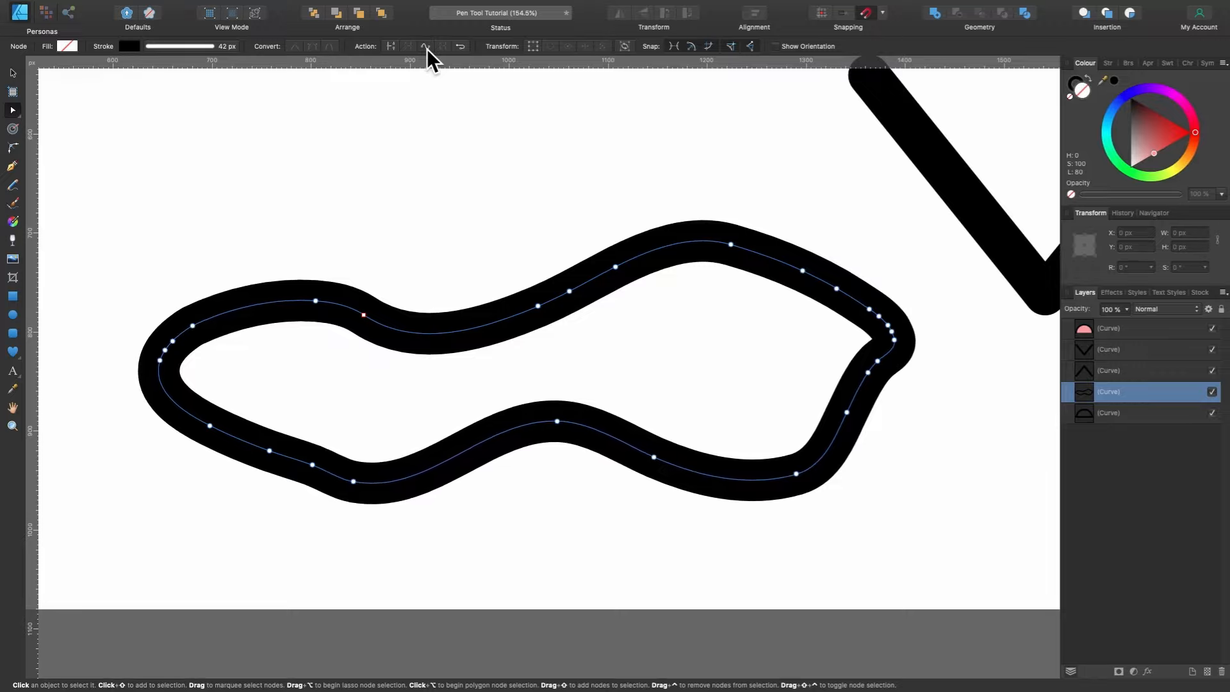
click(426, 49)
click(427, 48)
click(427, 49)
click(427, 49)
click(427, 49)
click(427, 49)
click(427, 49)
click(427, 49)
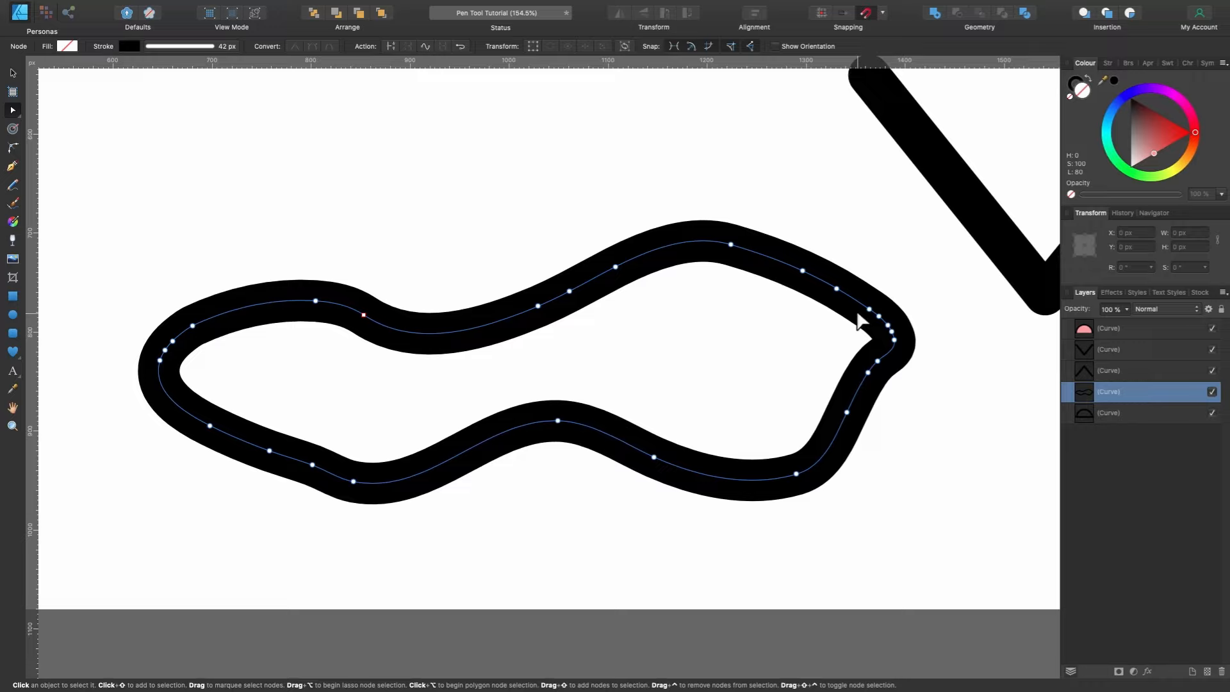
Undo the wavy shape's smoothing, the arc's closure and the pink circle's node deletions.
key(super+z)
key(super+z)
key(super+z)
key(super+z)
key(super+z)
key(super+z)
key(super+z)
key(super+z)
key(super+z)
key(super+z)
key(super+z)
key(super+z)
key(super+z)
key(super+z)
key(super+z)
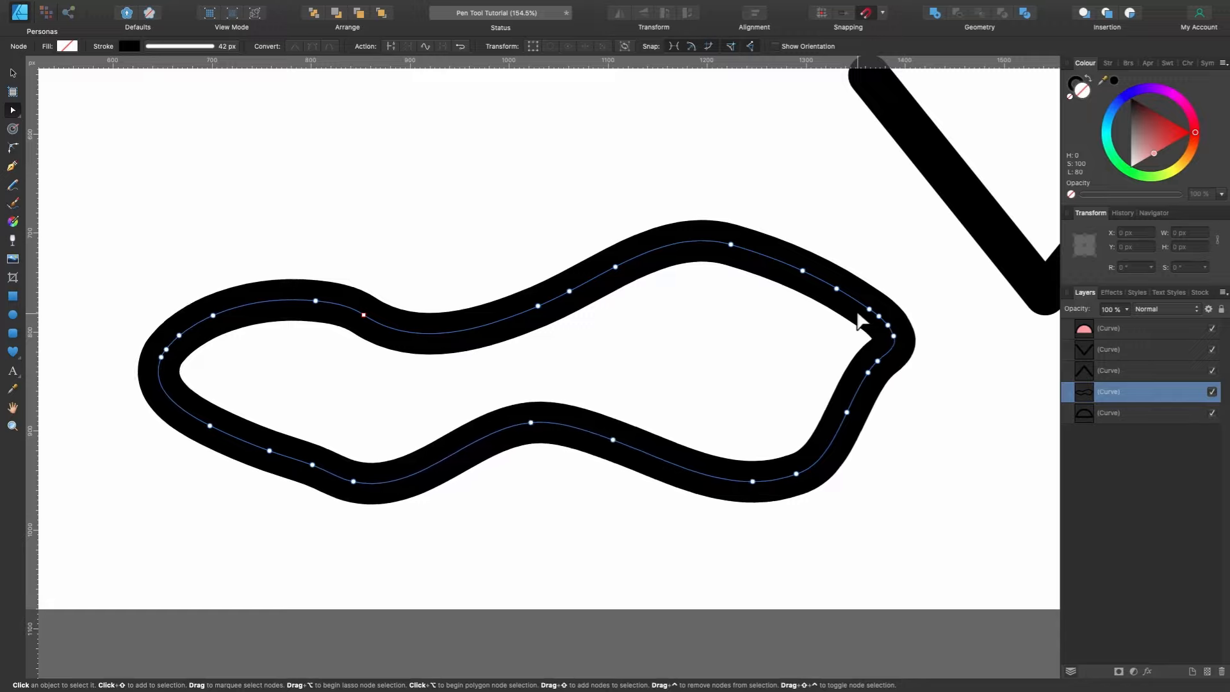
key(super+z)
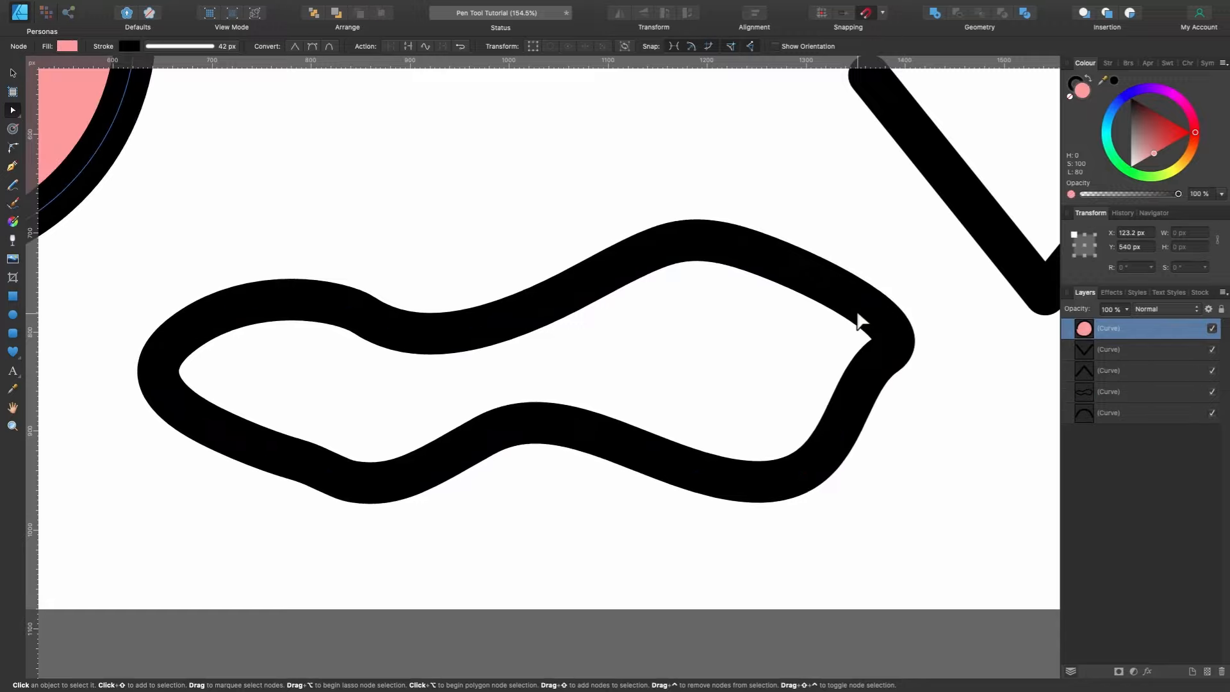
key(super+0)
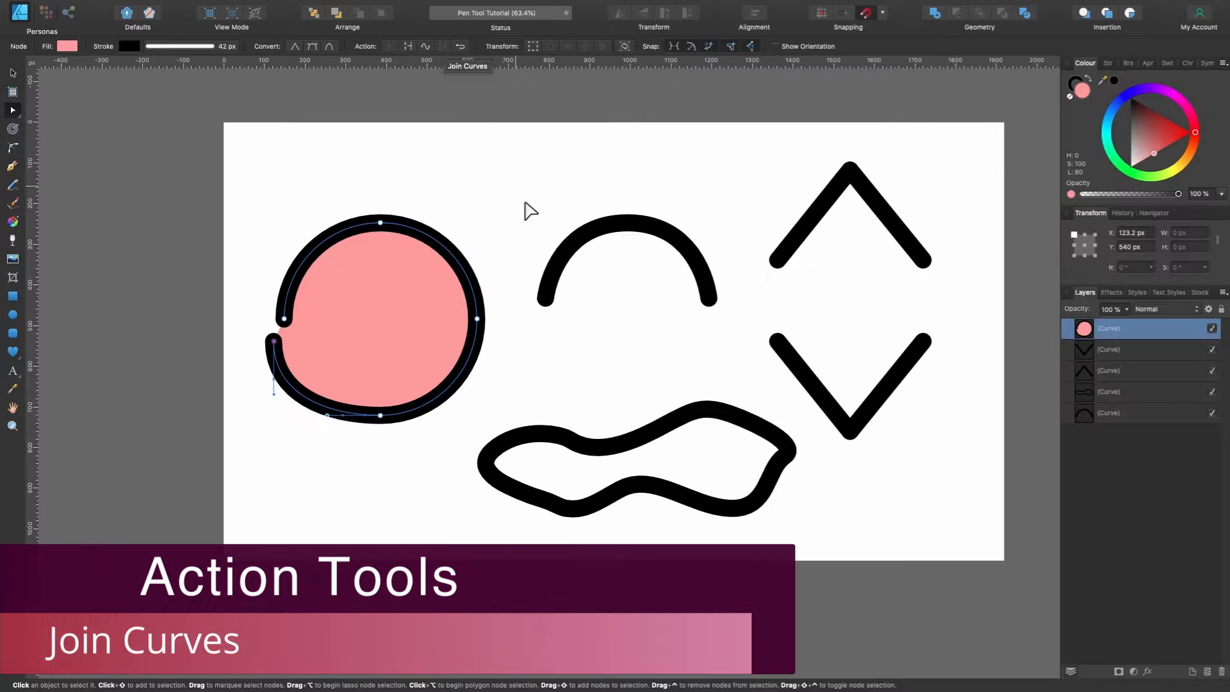
Move the two black chevron curves above the pink circle in the layer order.
click(631, 227)
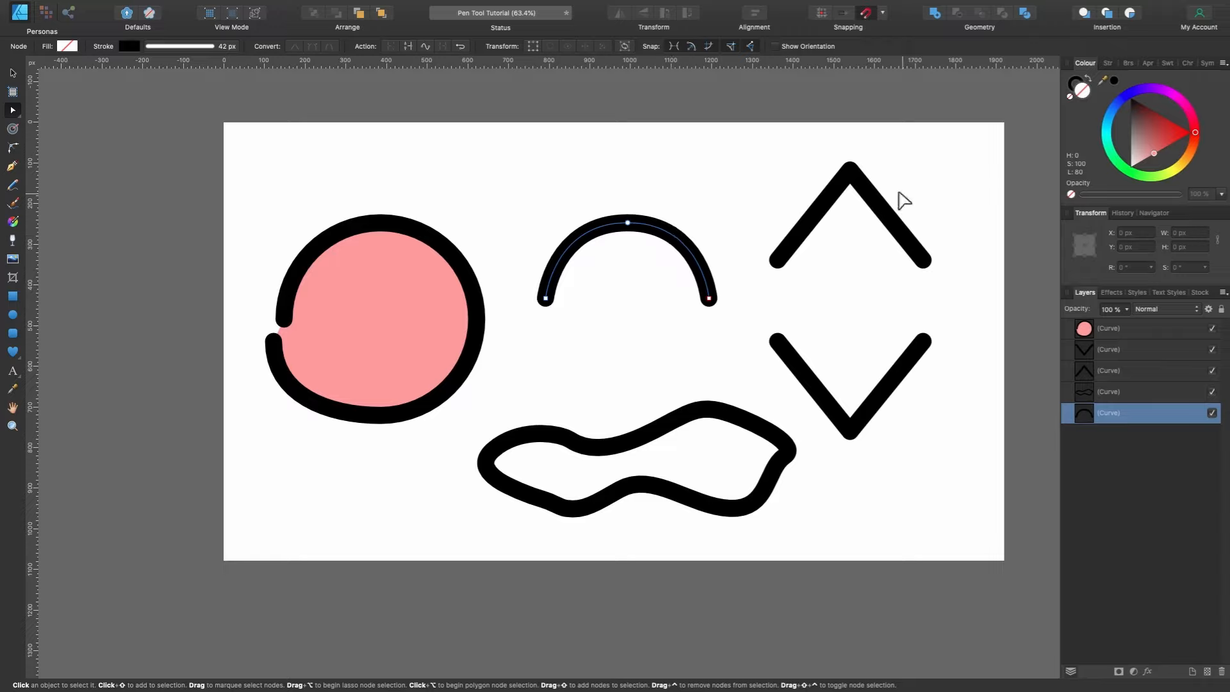
click(879, 212)
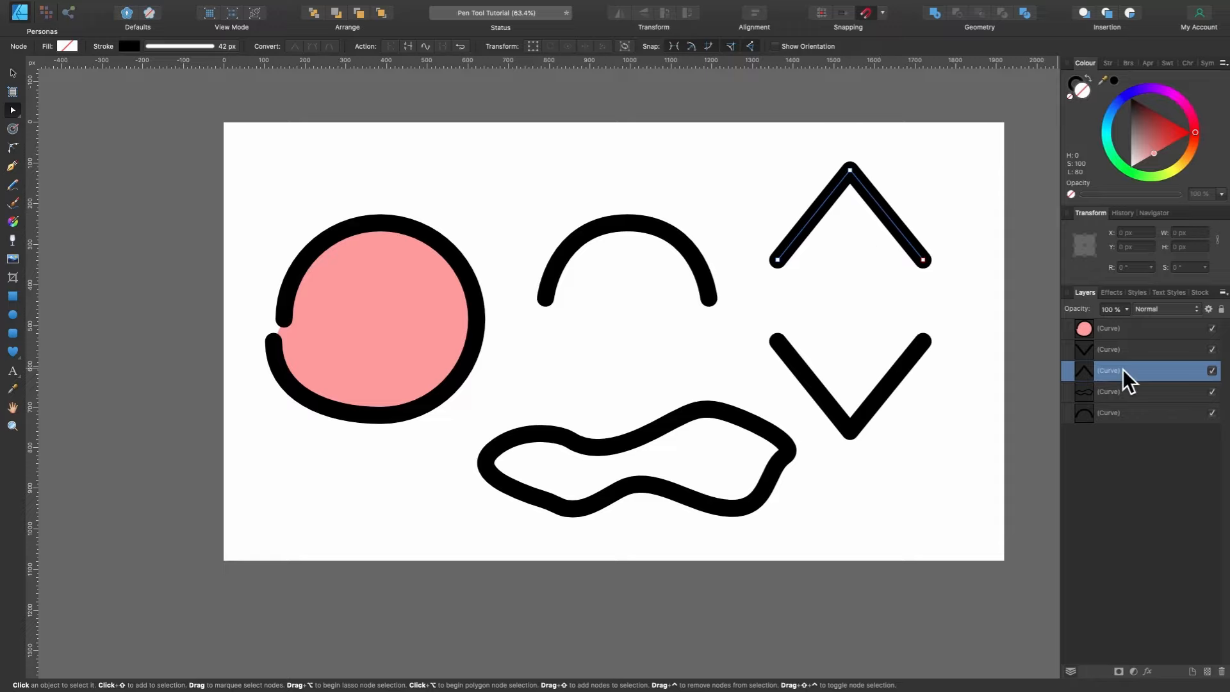
click(906, 373)
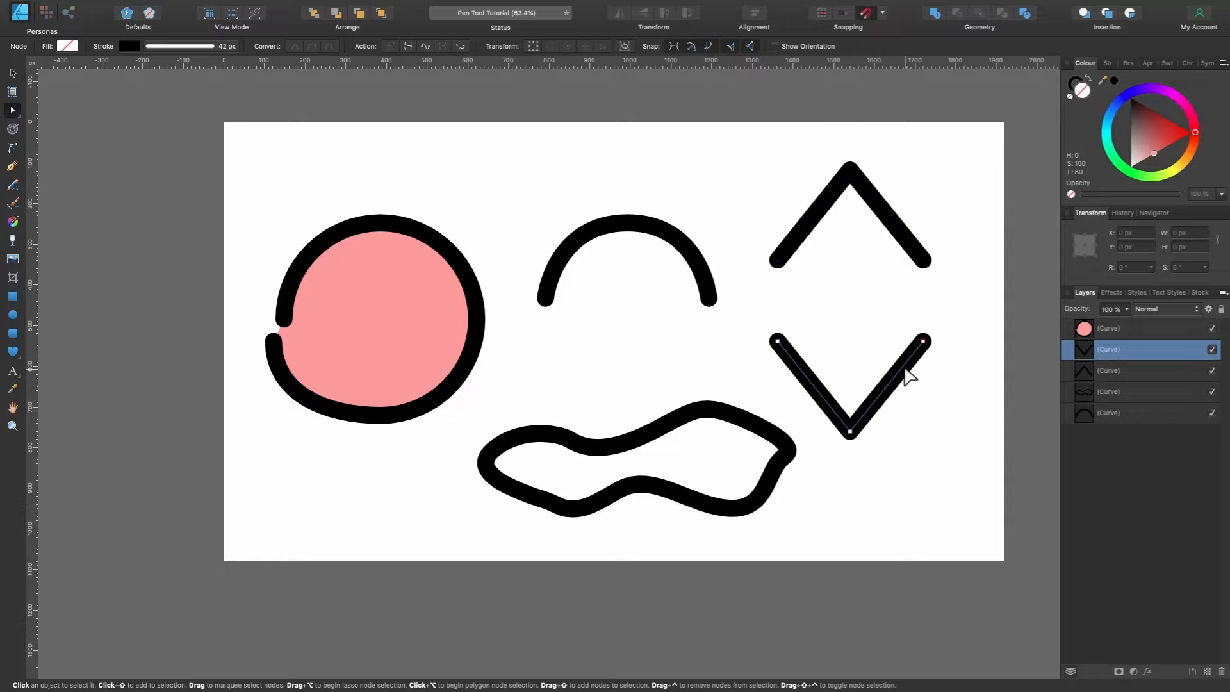
shift+click(1122, 367)
drag(1108, 341, 1088, 320)
click(1124, 347)
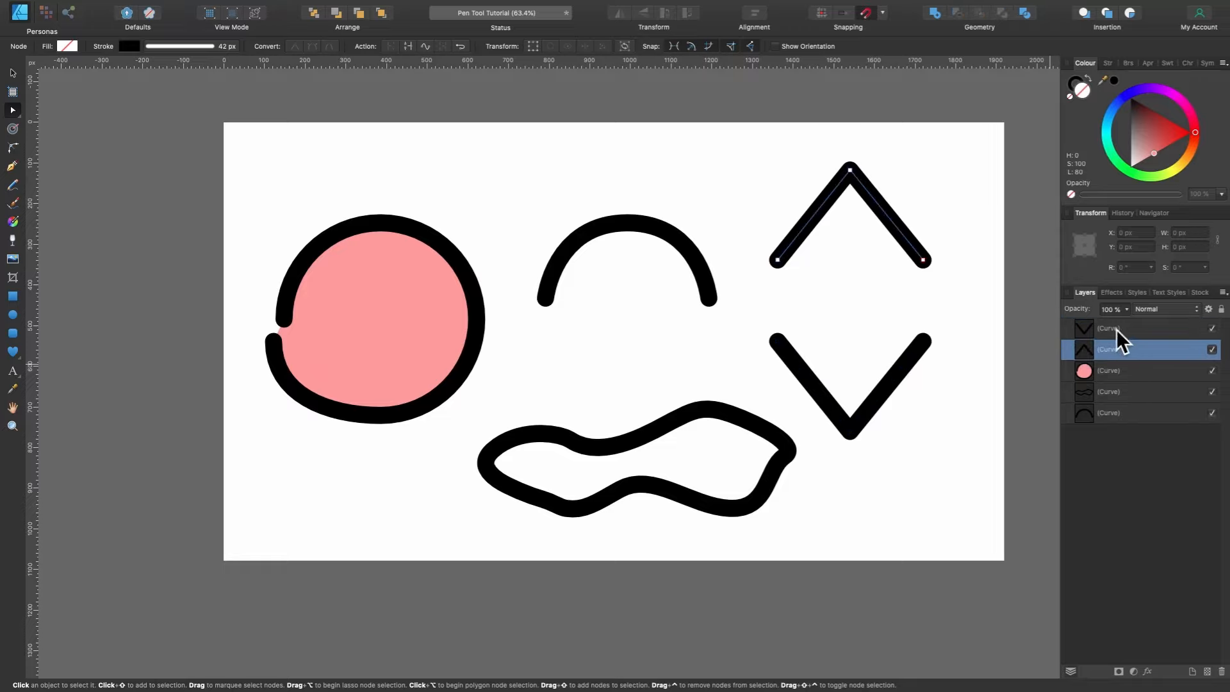
Select the upper and lower chevron curves together and join them into one curve with the Join Curves action.
click(1117, 330)
shift+click(1117, 345)
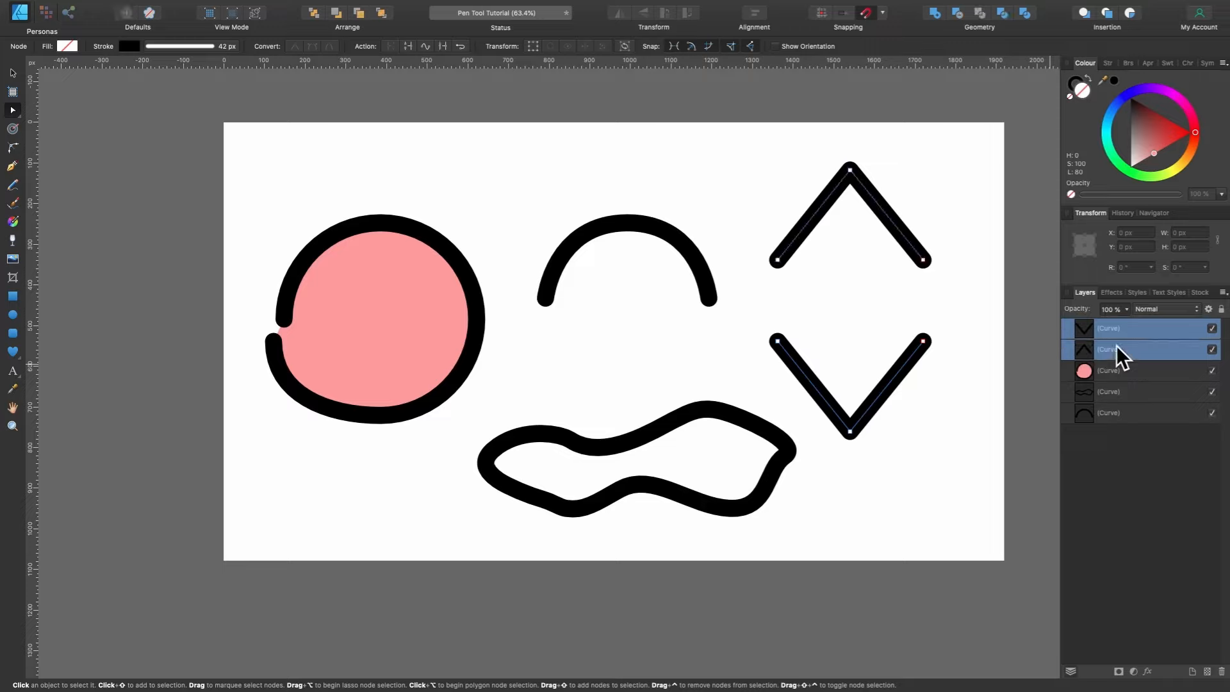
click(1132, 328)
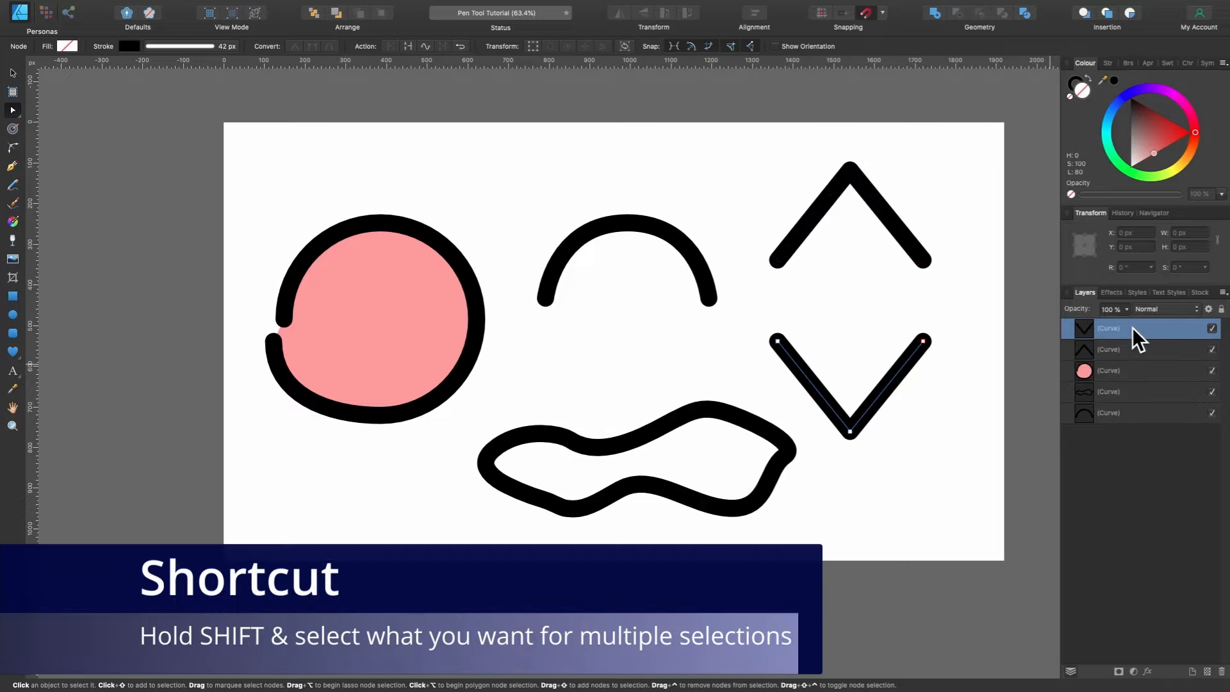
shift+click(1133, 350)
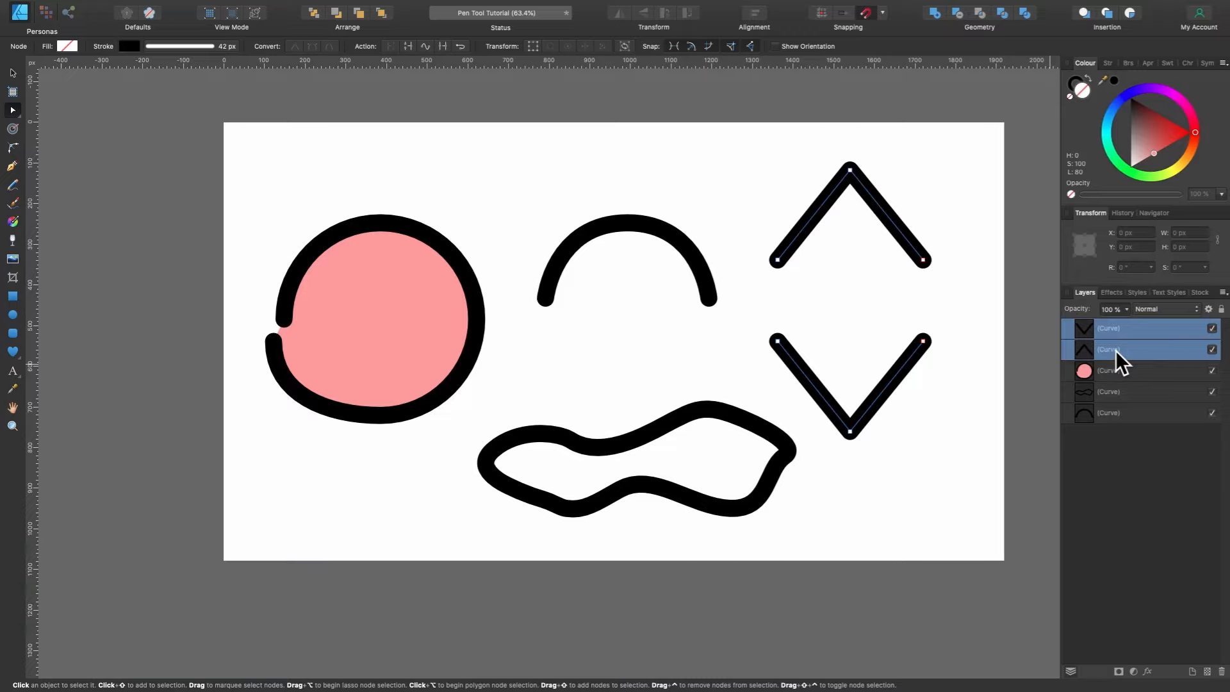
click(1136, 334)
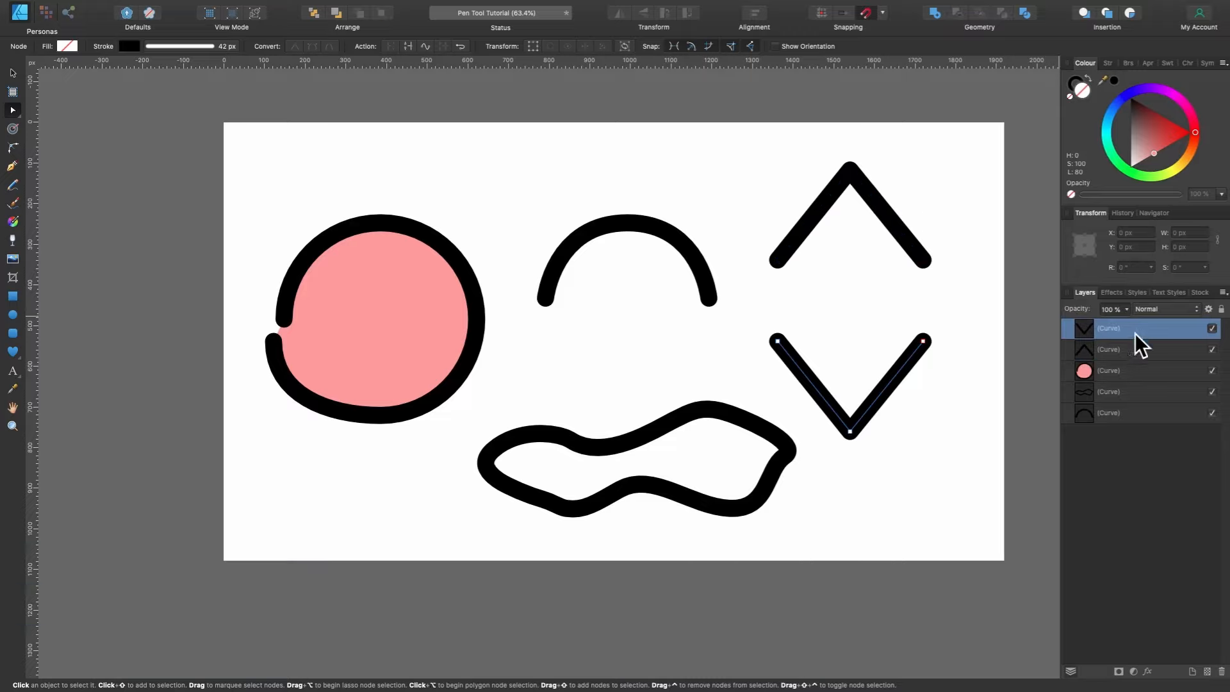
click(898, 221)
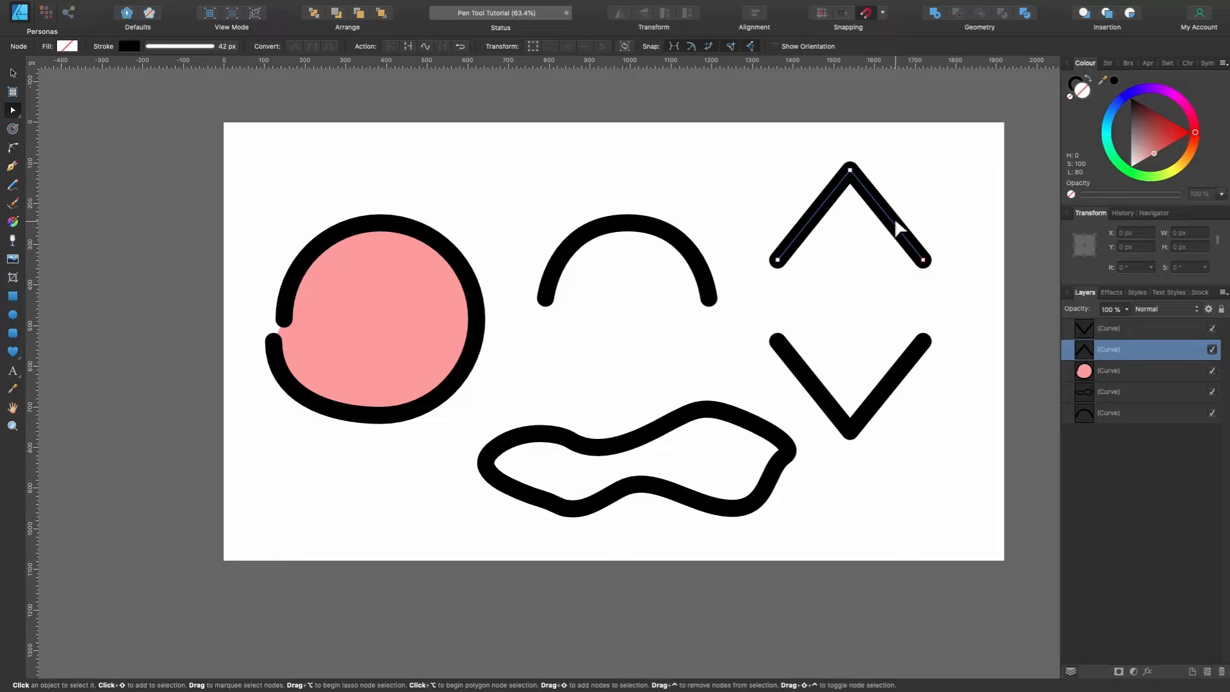
shift+click(904, 363)
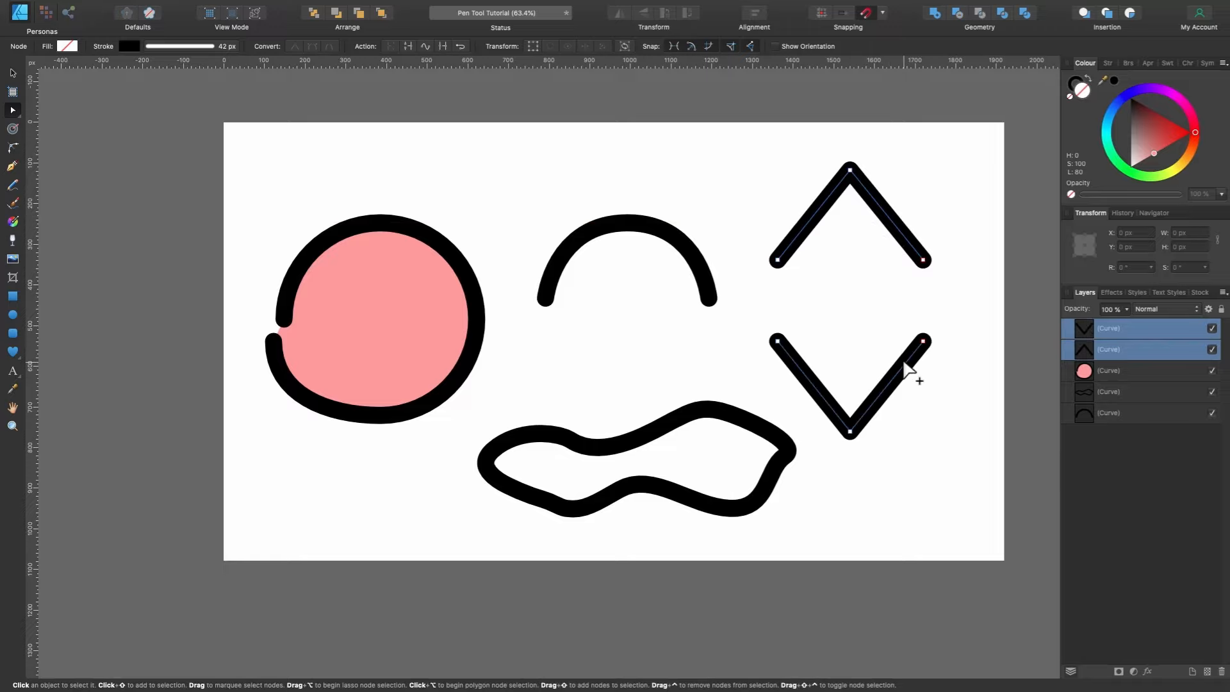
click(442, 47)
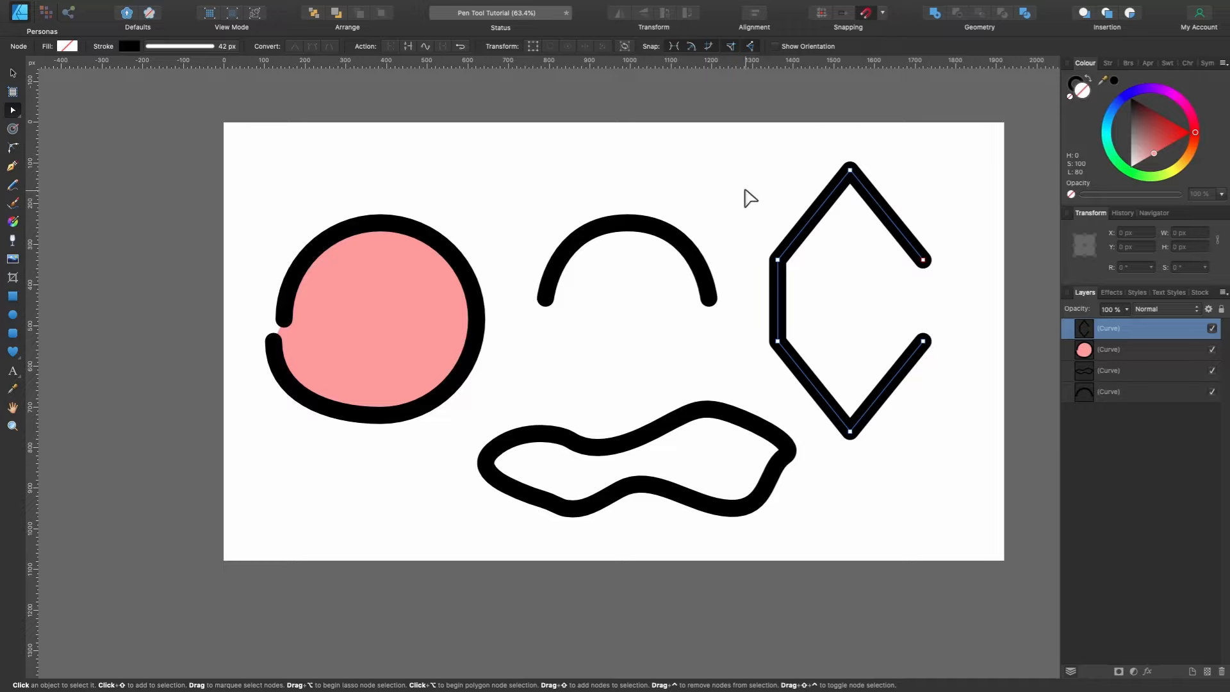
Close the joined chevron outline and fill it with light pink, H 0, S 100, L 86.
click(408, 47)
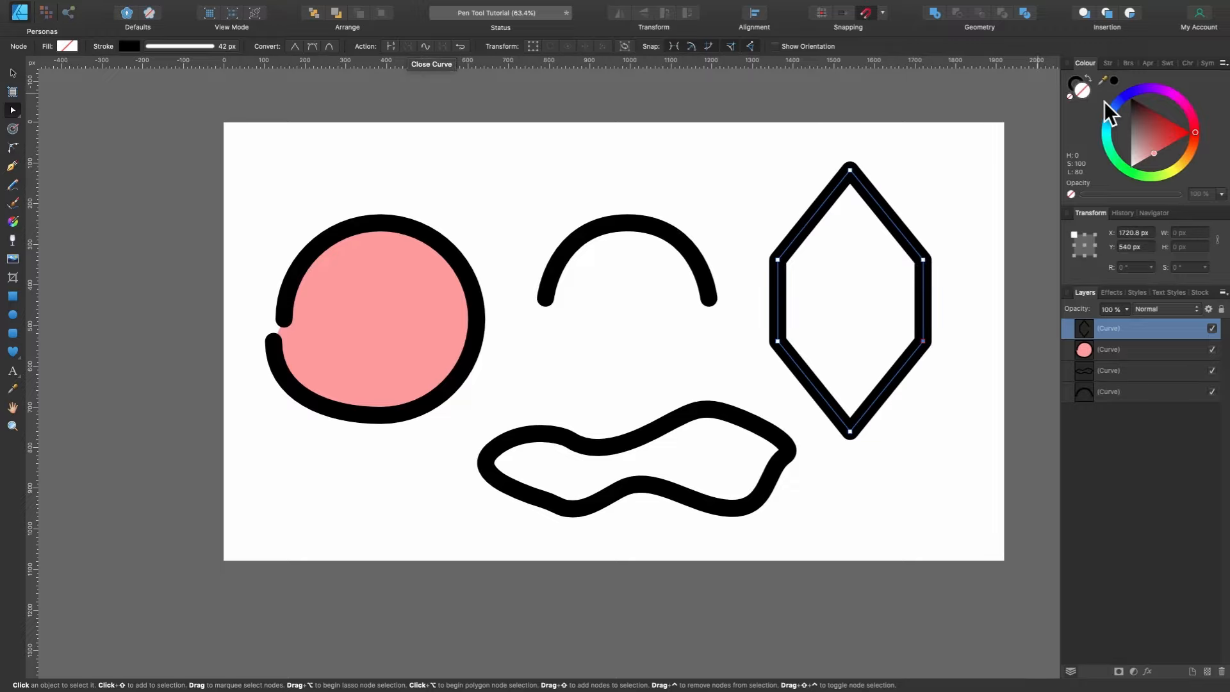
drag(1154, 133, 1147, 168)
Extend the black arc from its right end with two straight Pen tool segments and undo them.
click(643, 227)
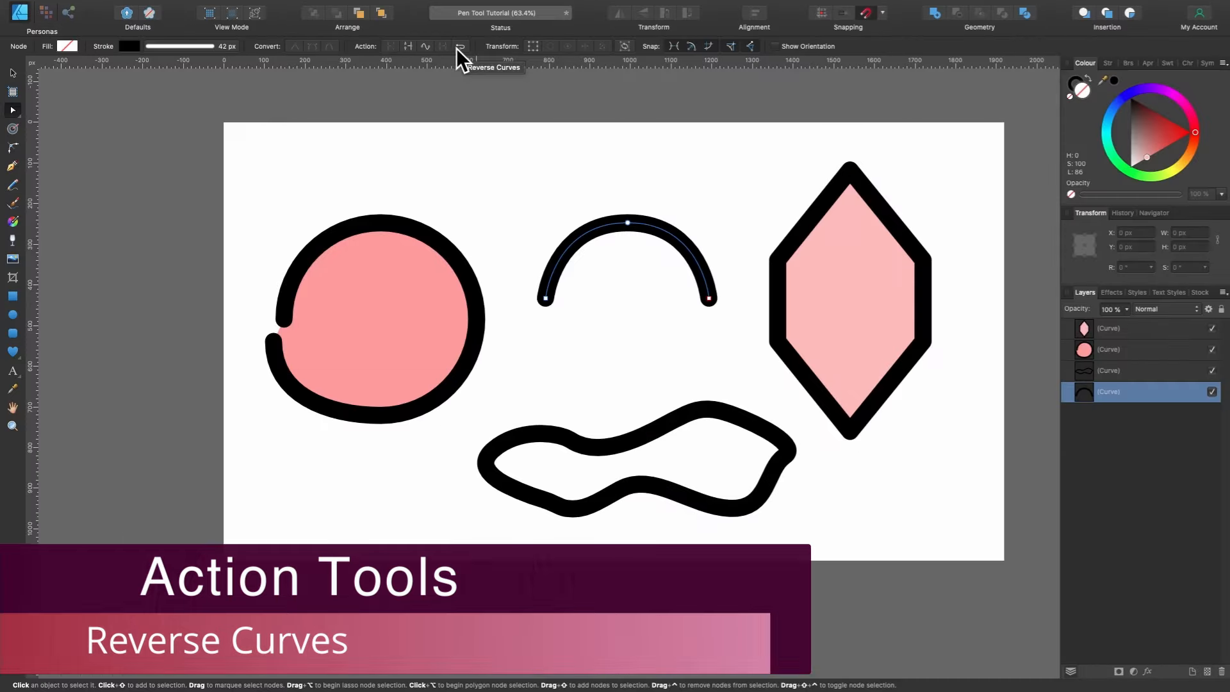
click(709, 301)
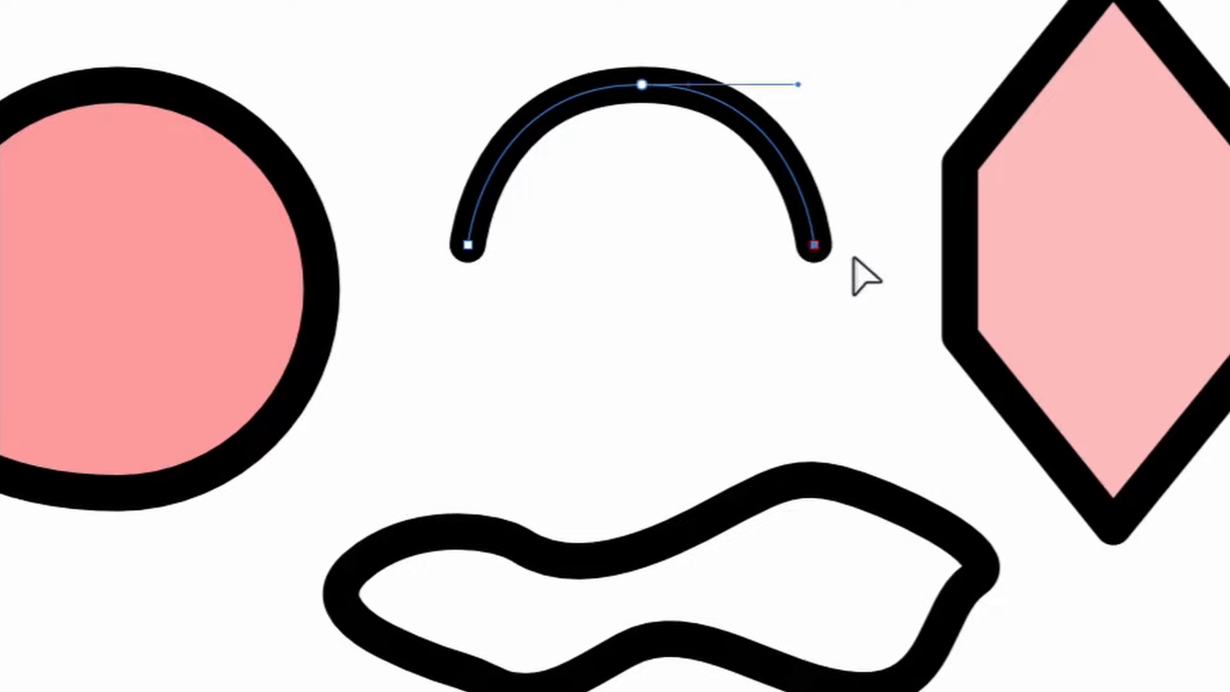
key(p)
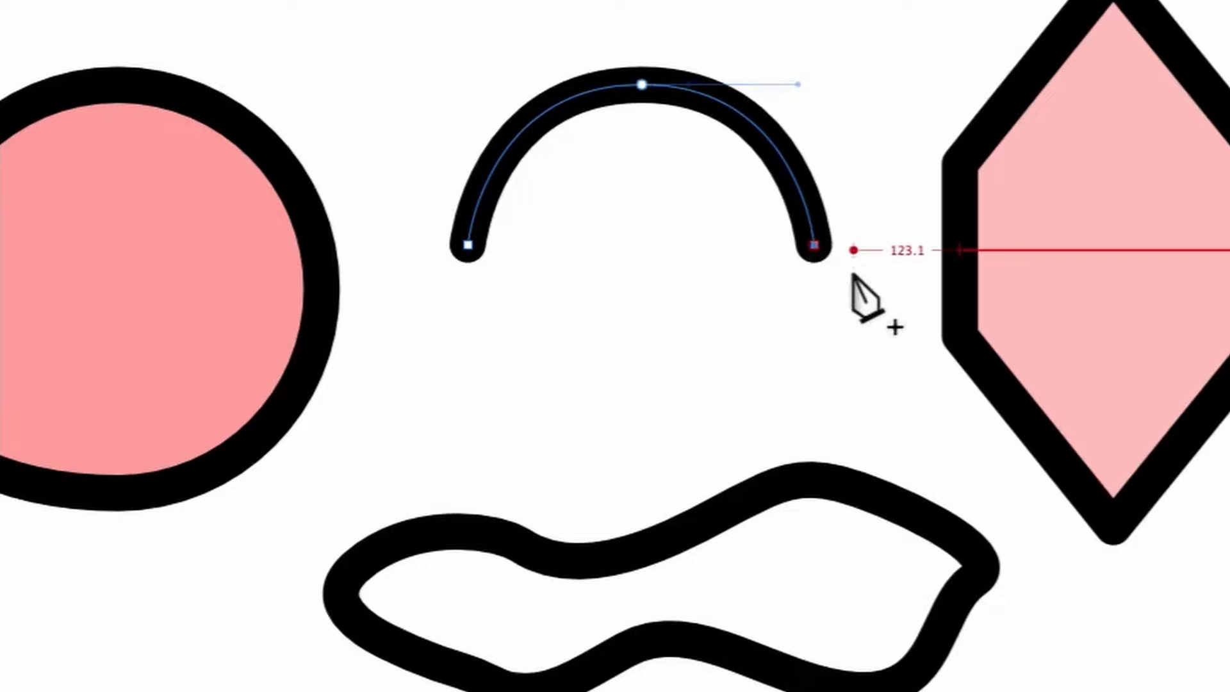
click(908, 376)
click(705, 390)
key(ctrl+z)
key(ctrl+z)
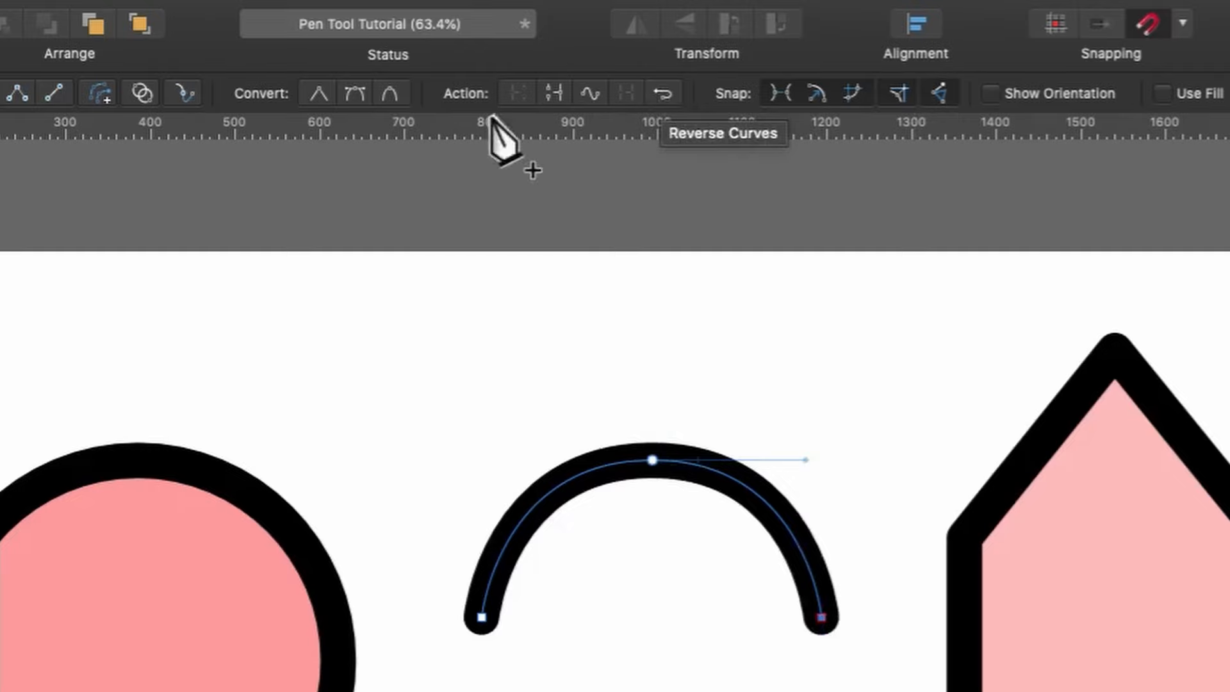
Reverse the arc's direction and draw a straight Pen tool segment from its left end to about X 1017 px, Y 575 px.
click(664, 94)
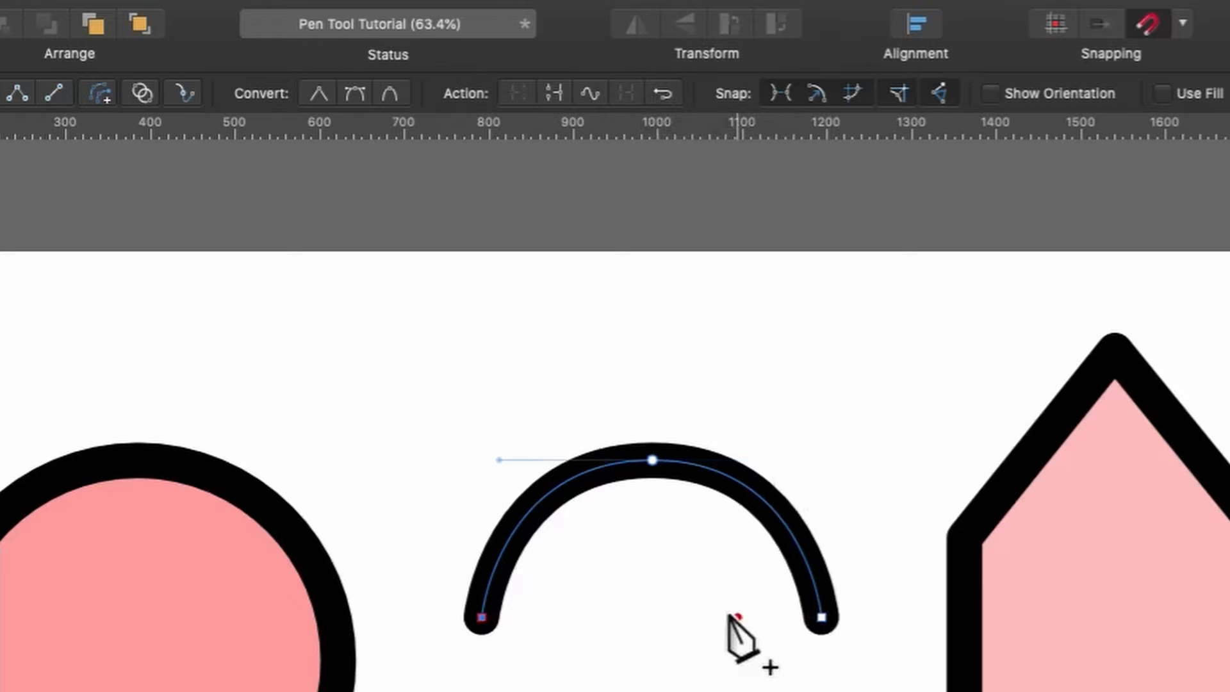
click(482, 619)
click(638, 356)
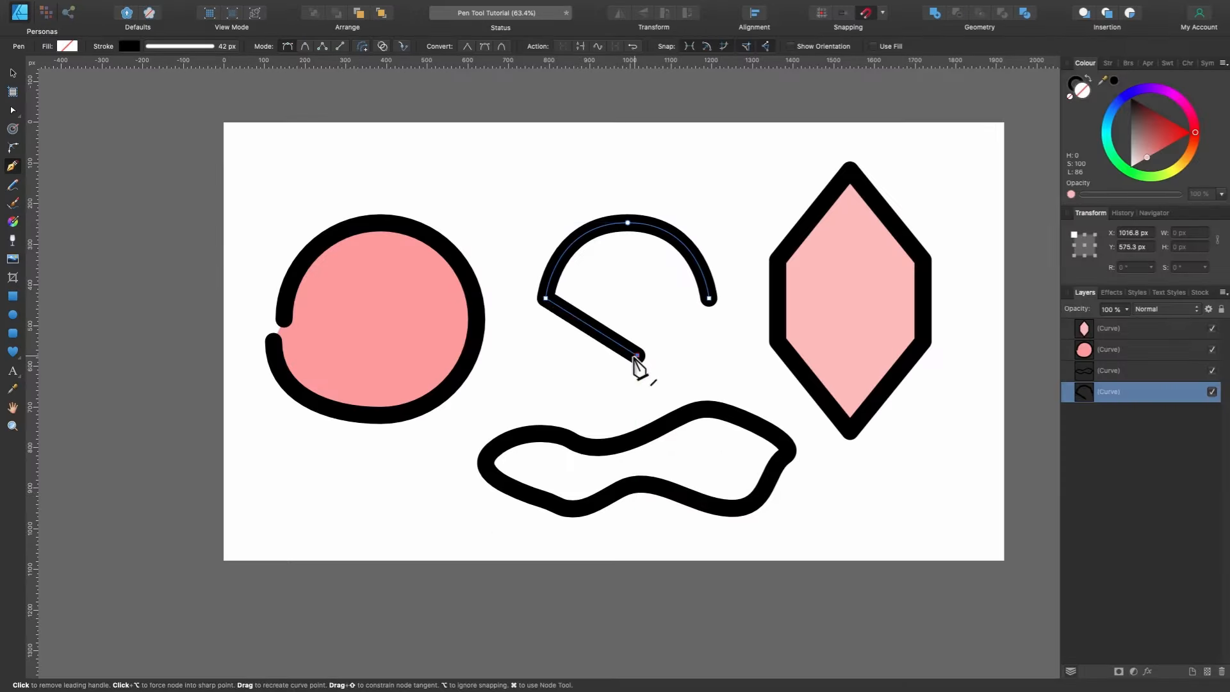
Add curved Pen tool nodes from both ends of the extended arc, reversing the curve's direction between them.
click(709, 300)
drag(760, 207, 744, 170)
click(632, 46)
drag(597, 387, 527, 386)
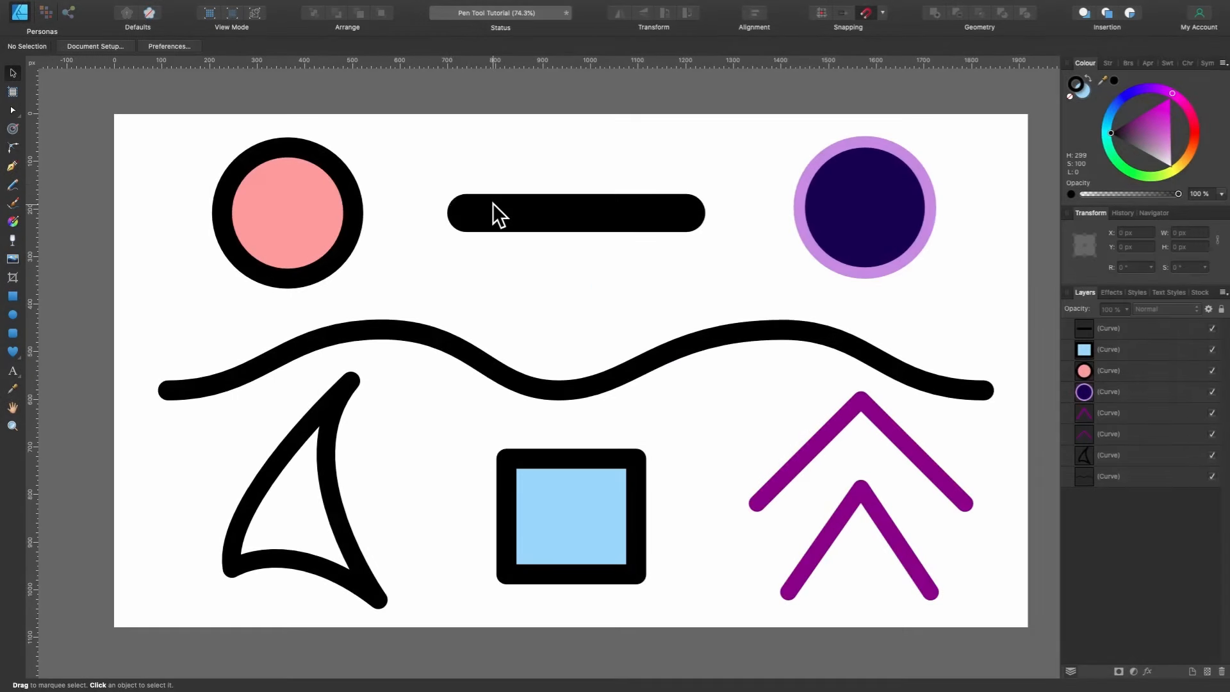
Open the stroke settings of the thick black horizontal line.
click(493, 204)
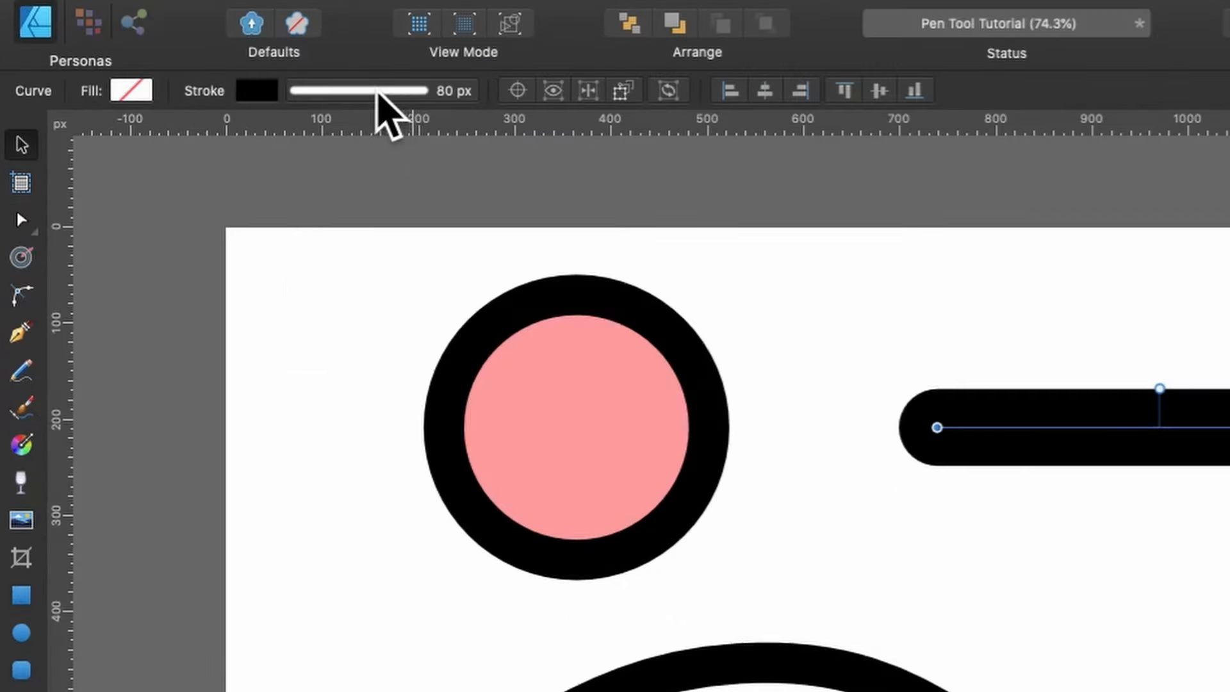
click(382, 91)
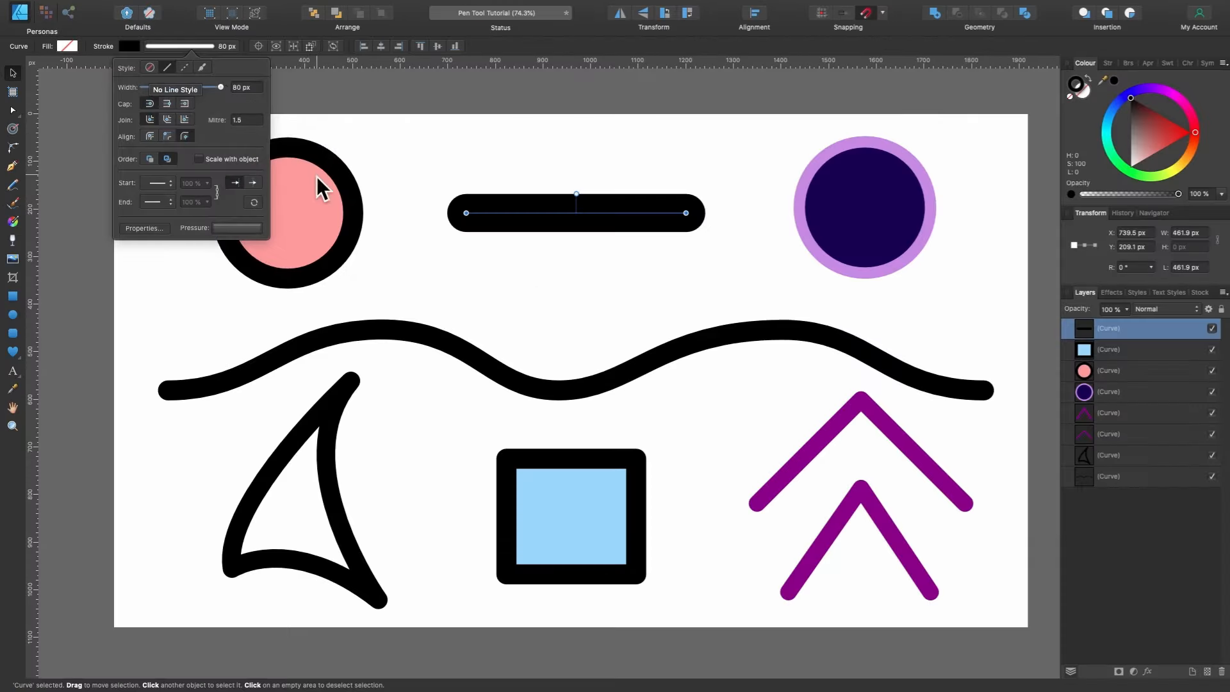
click(643, 375)
Try No Line Style on the pink circle's stroke and restore its solid 42 px outline.
scroll(318, 179, left, 5)
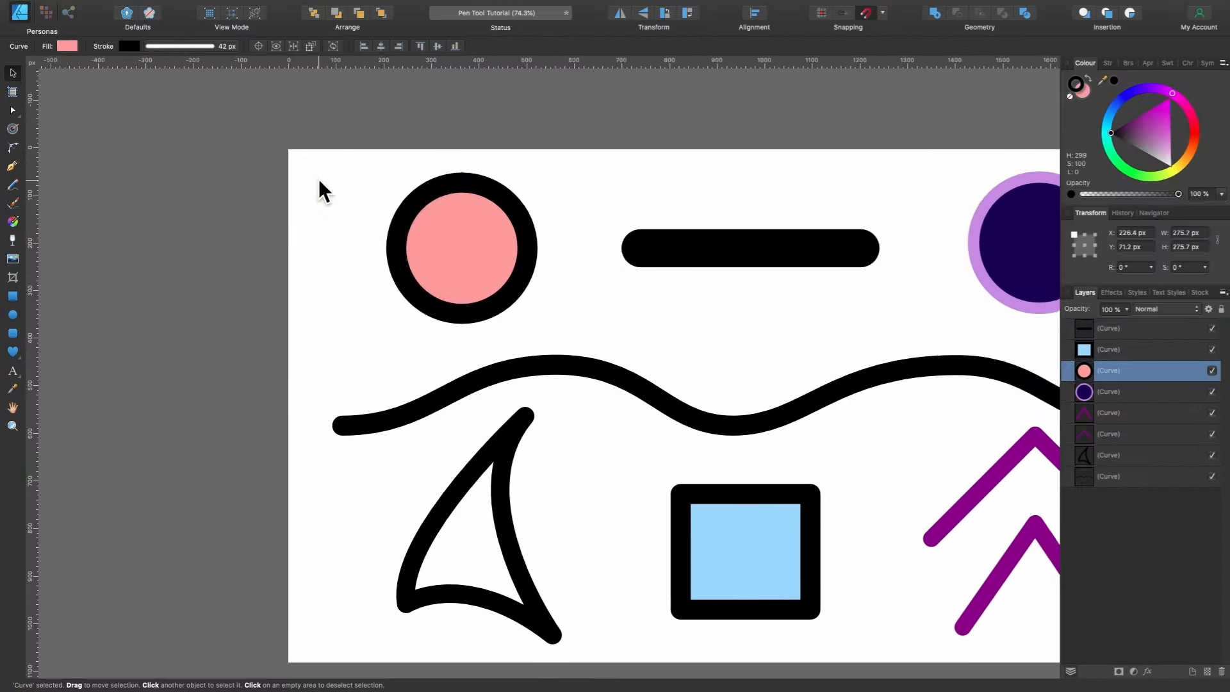
scroll(318, 179, up, 5)
scroll(318, 178, right, 4)
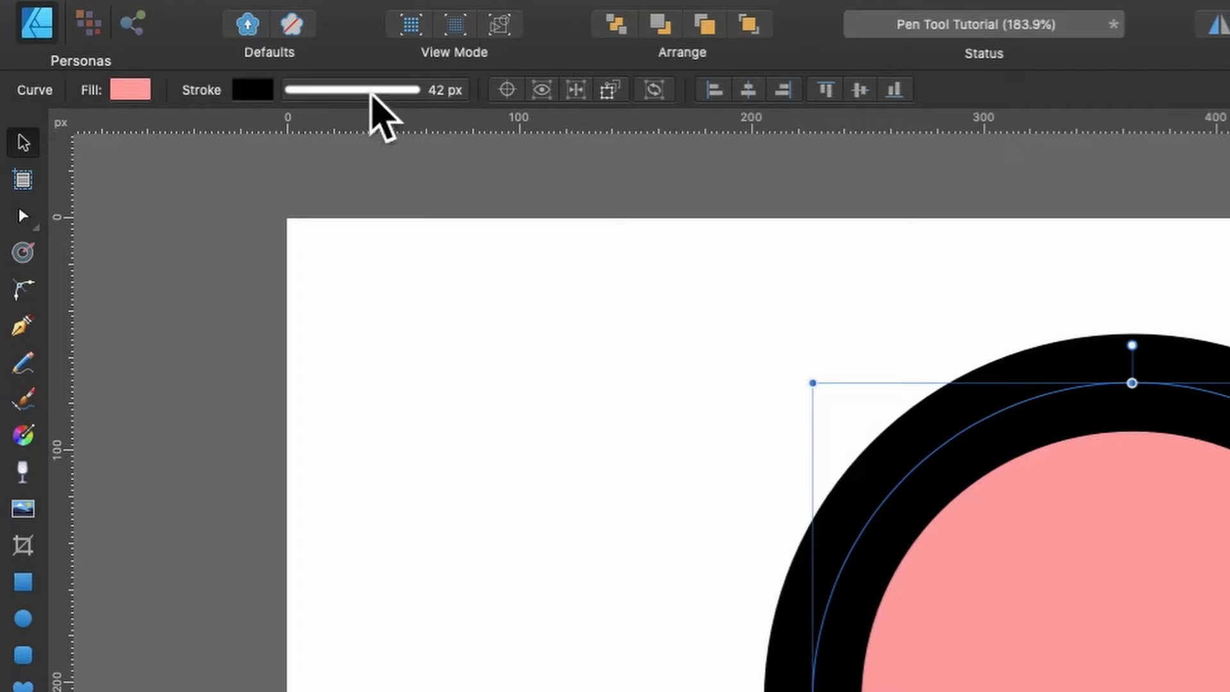
click(189, 46)
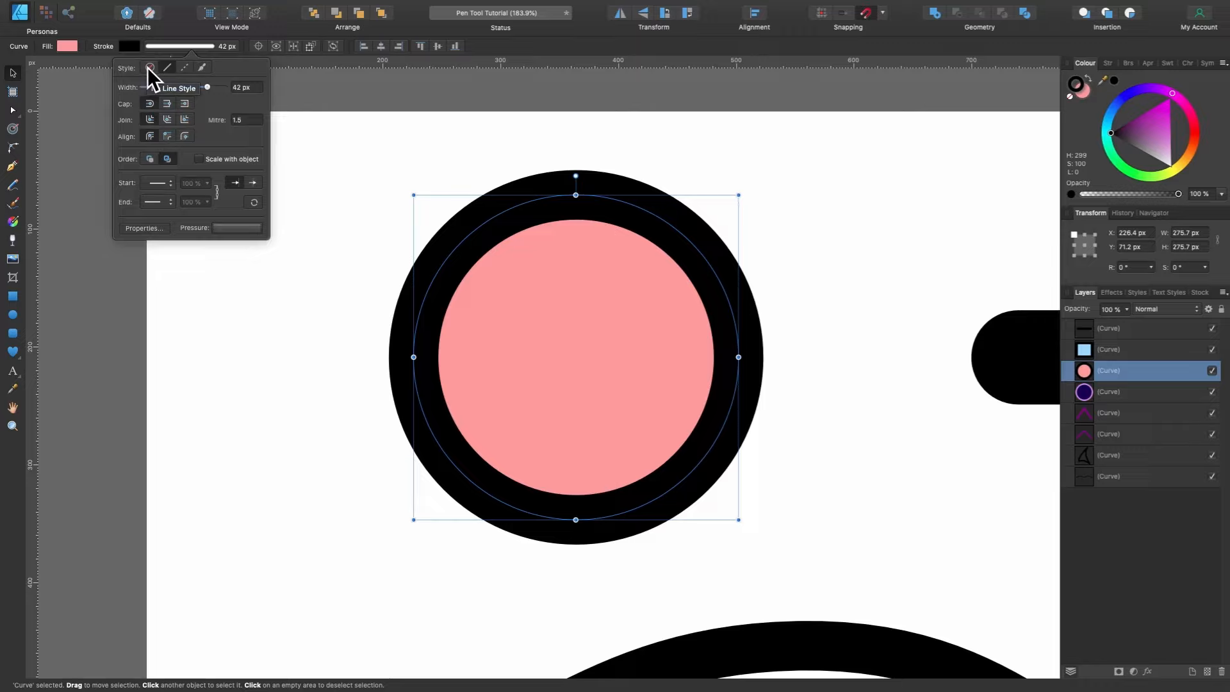
click(149, 68)
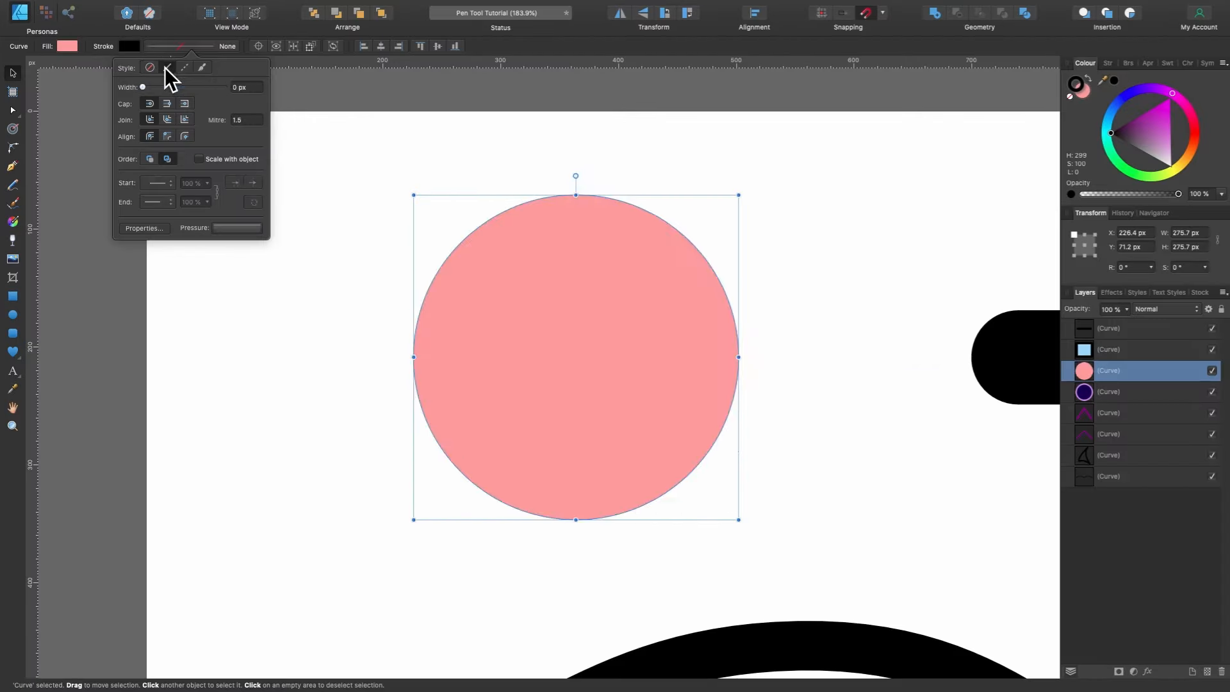
click(322, 124)
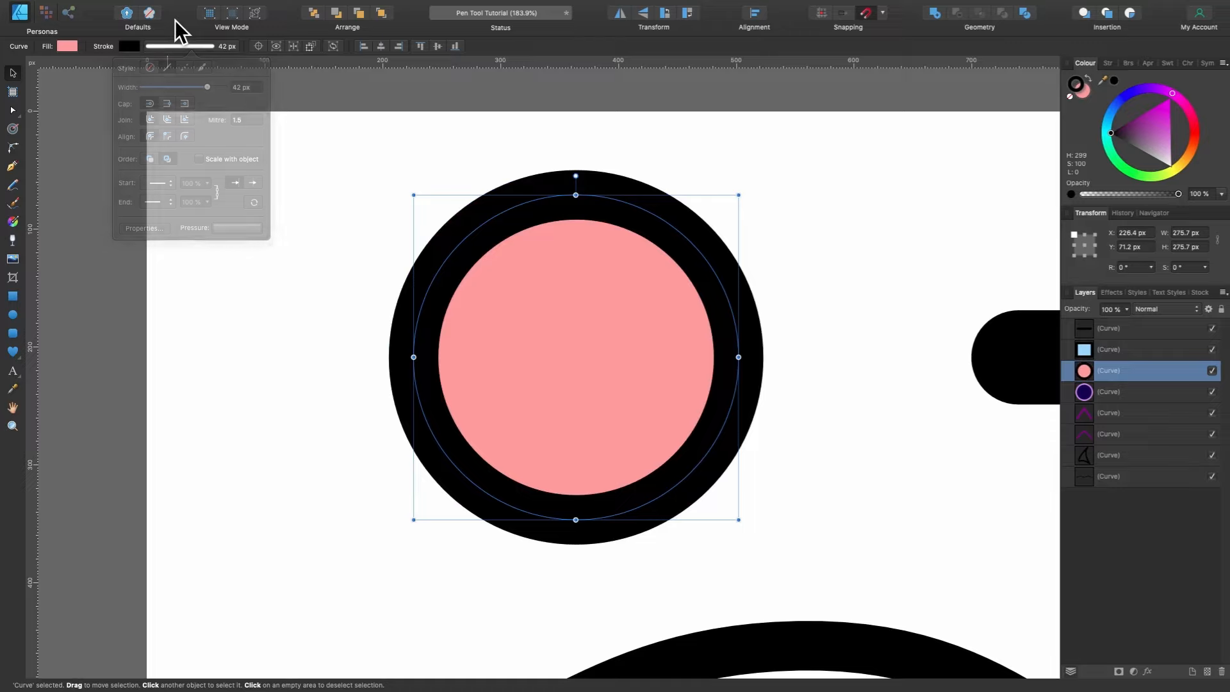
Remove the stroke colour from the pink circle and undo the removal.
click(128, 46)
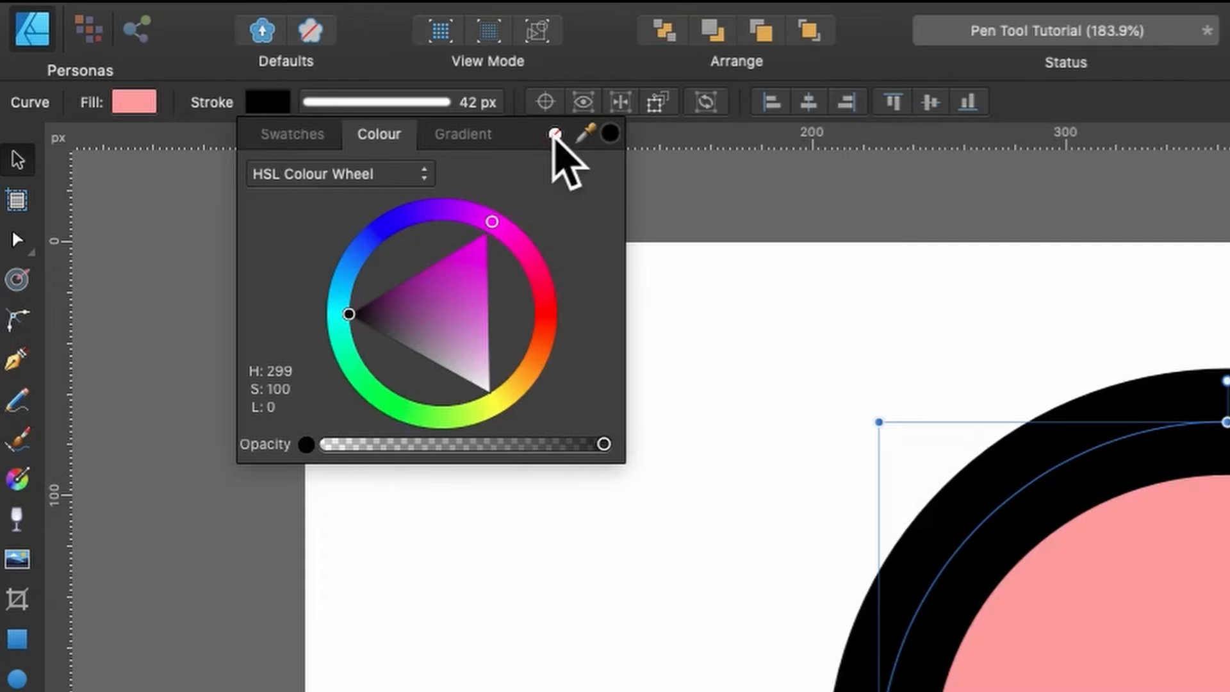
click(555, 134)
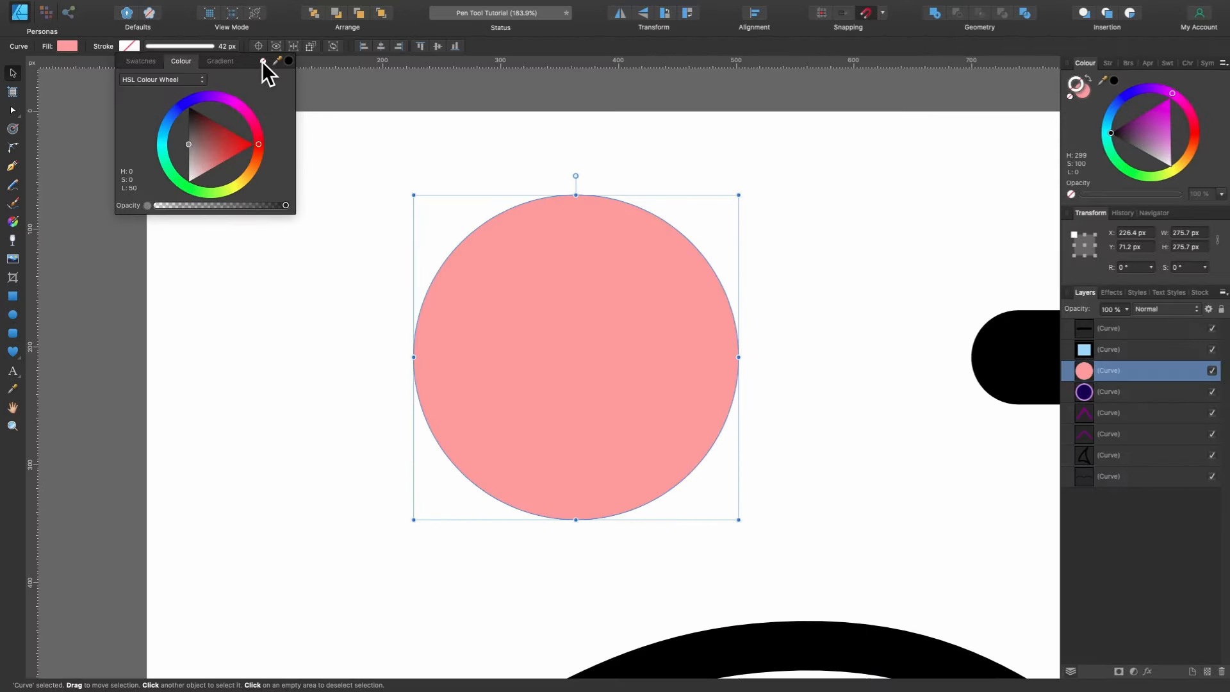
key(super+z)
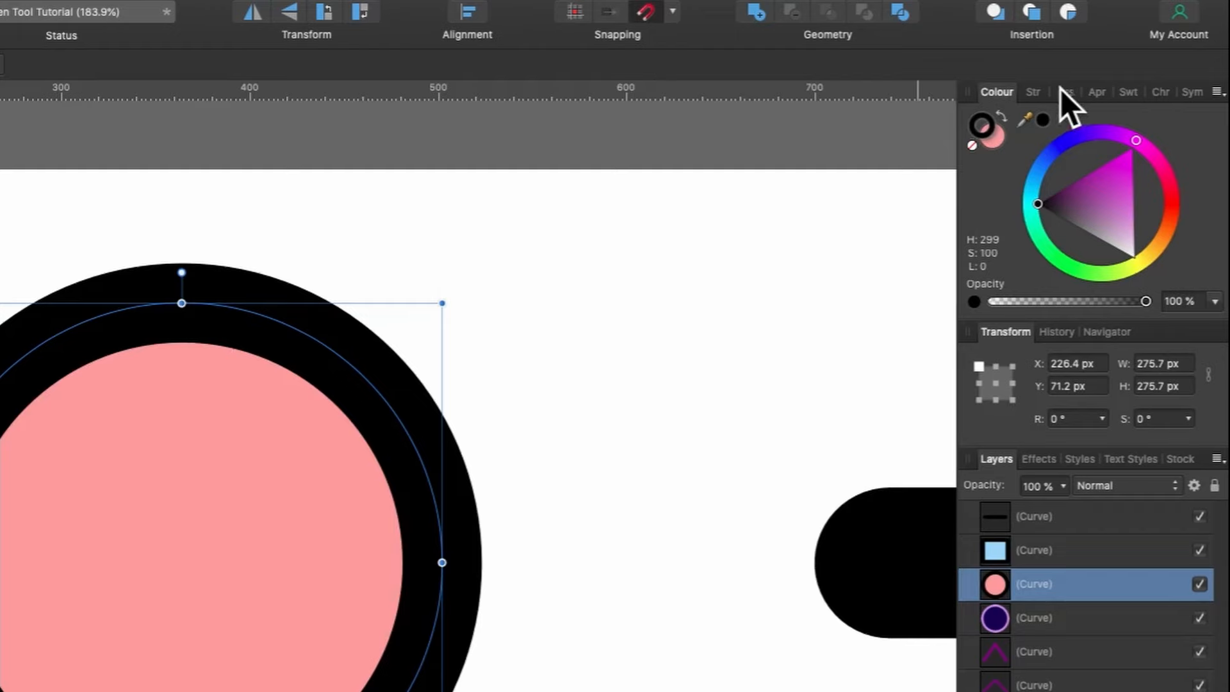
Review the pink circle's stroke style, width, cap, join and alignment options.
click(1108, 63)
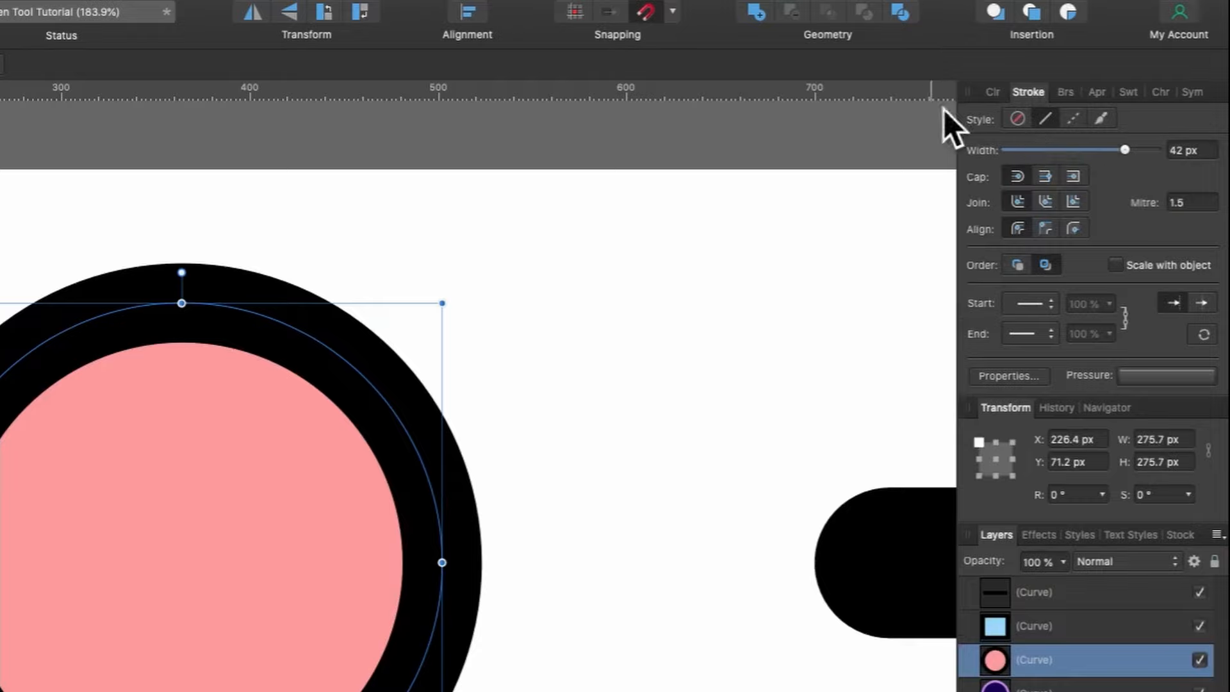
click(989, 96)
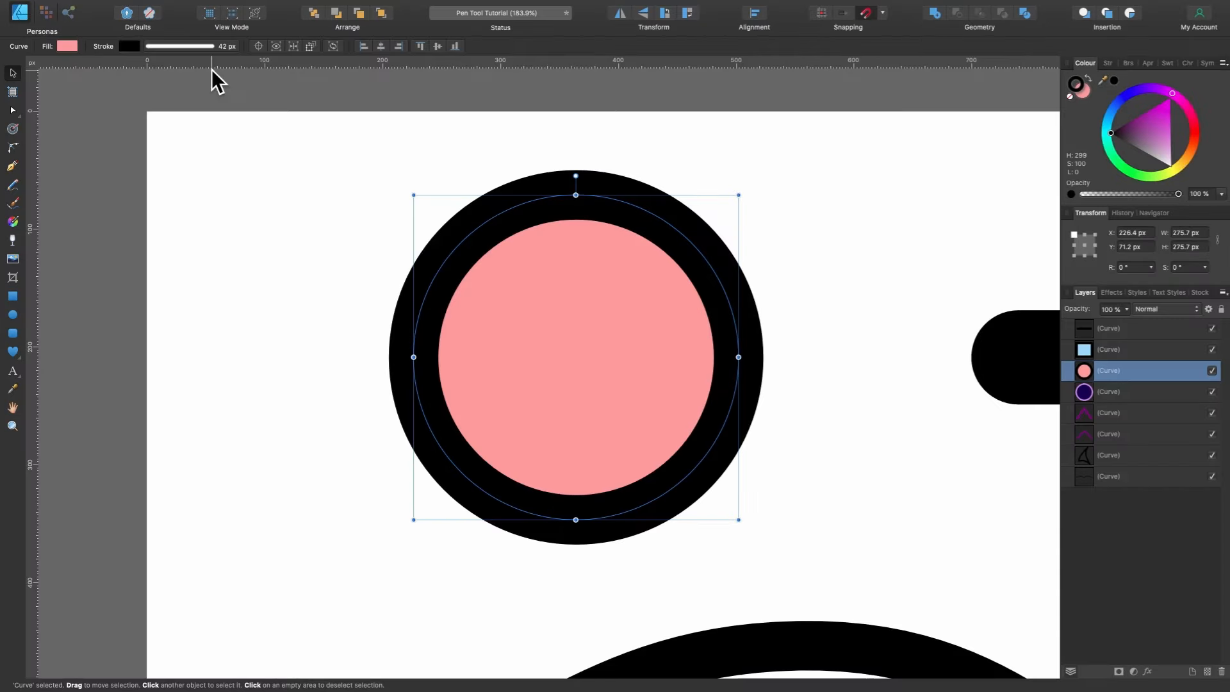
click(175, 45)
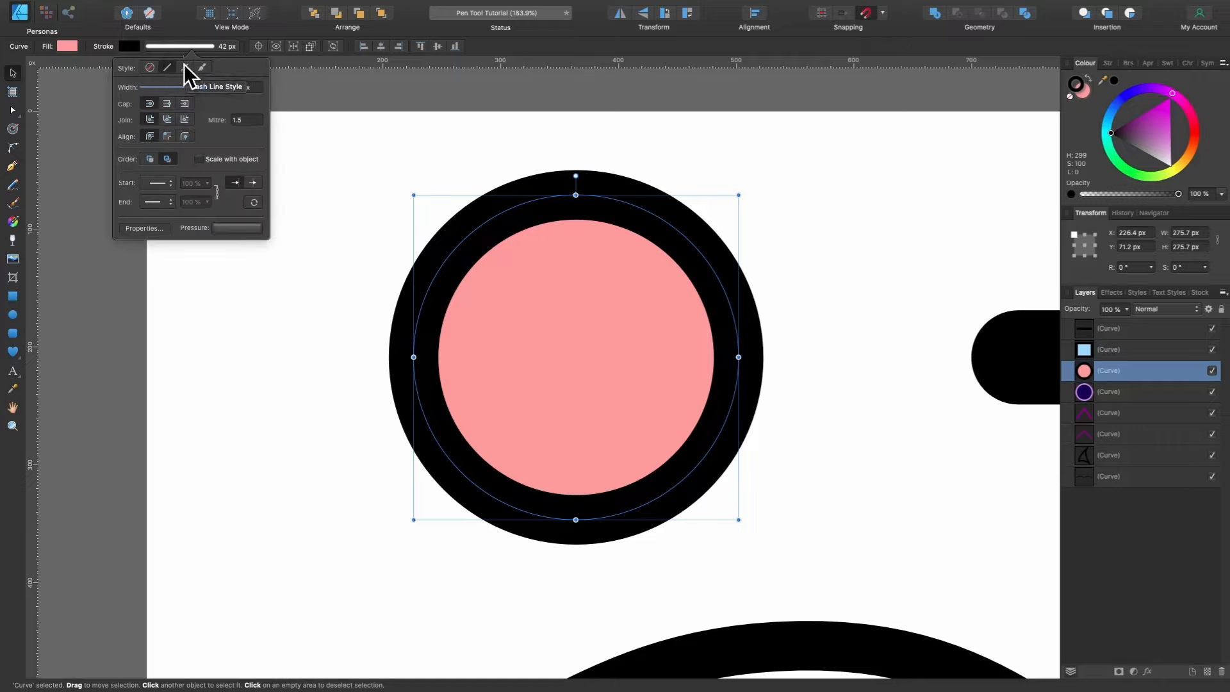
Apply the Dash Line Style to the long wavy curve's stroke.
scroll(548, 312, down, 5)
scroll(548, 313, right, 4)
scroll(549, 313, down, 2)
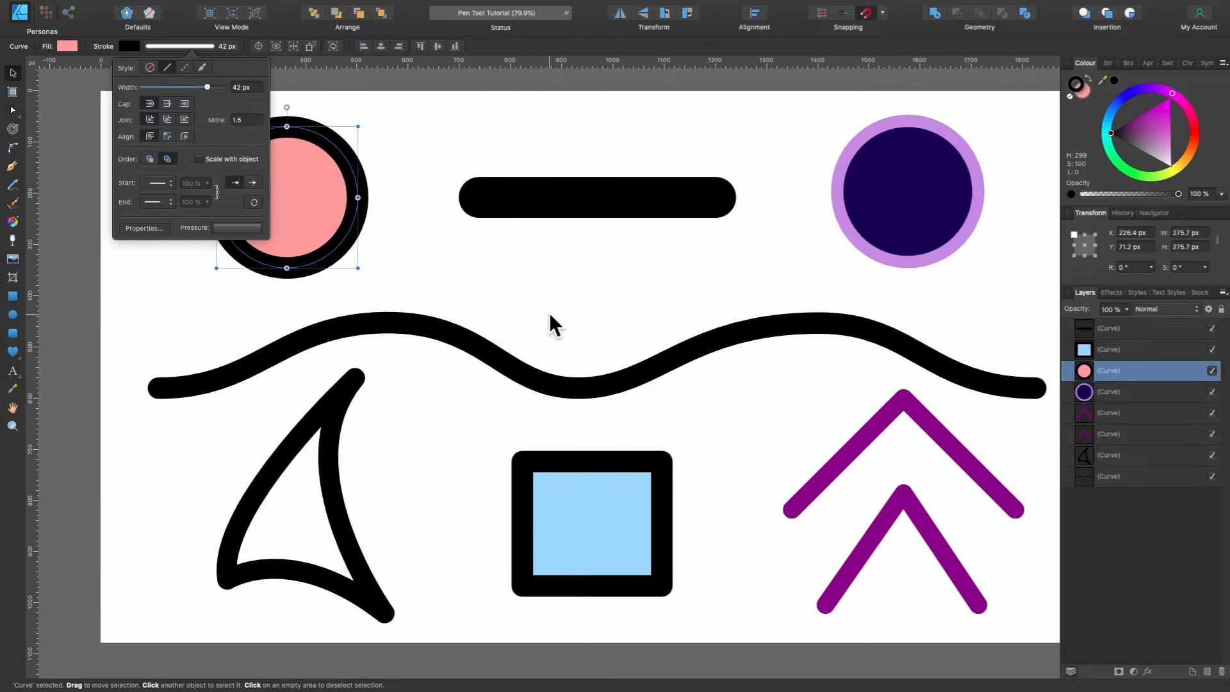
click(565, 376)
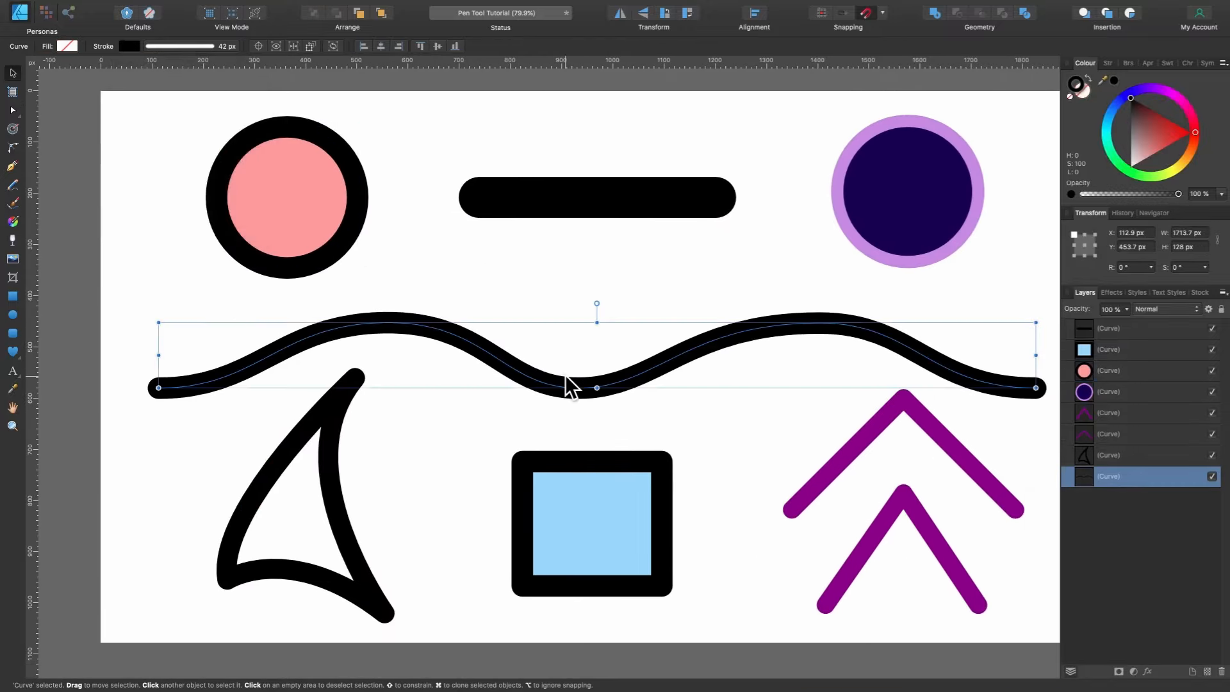
click(164, 44)
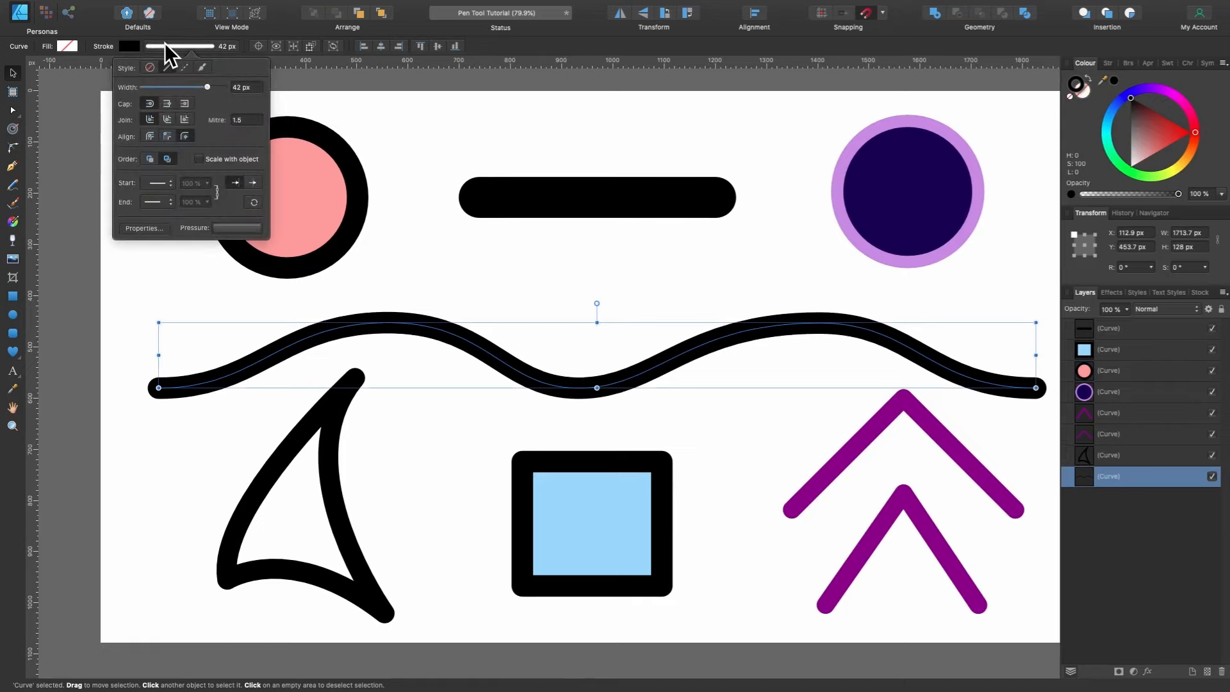
click(317, 116)
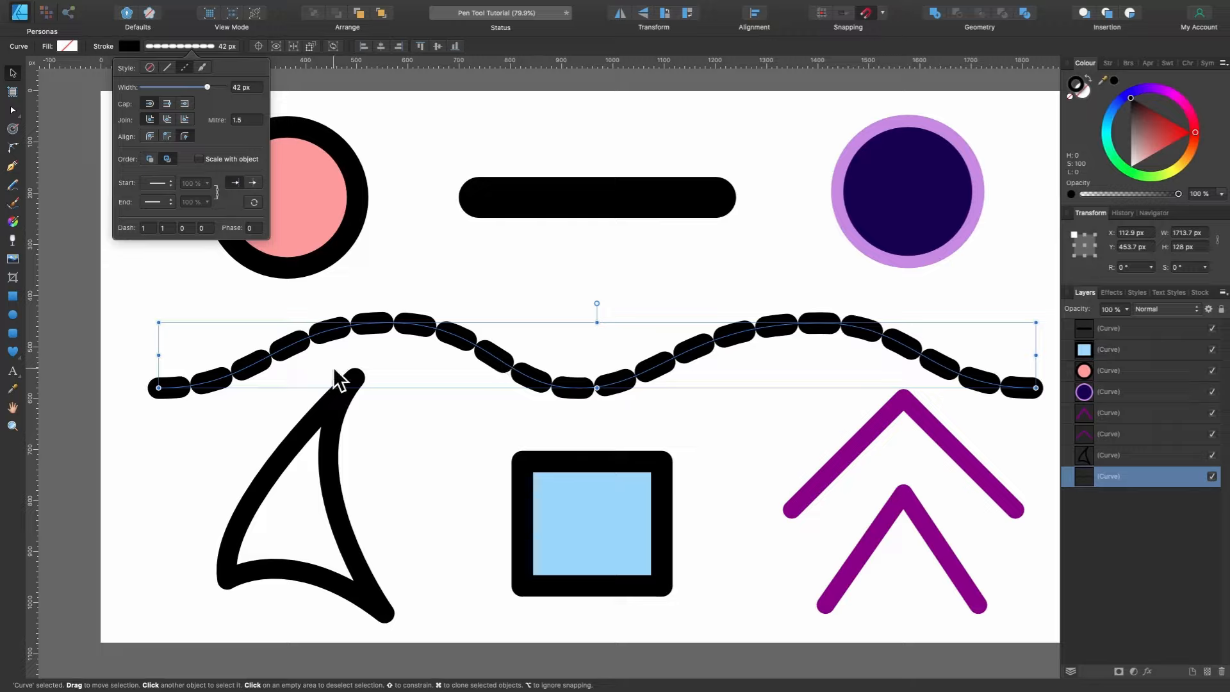
Try stroke widths of 6 px, 49 px and 36 px on the dashed wavy curve.
drag(205, 84, 169, 89)
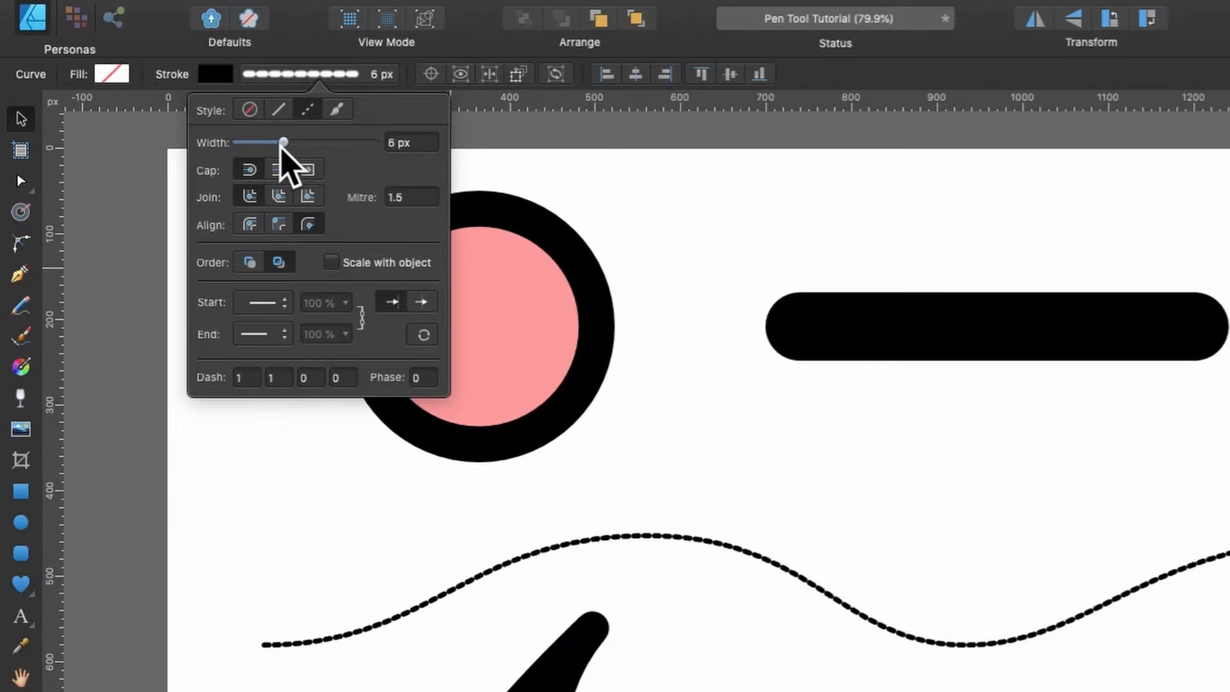
mouse_move(283, 145)
mouse_down()
mouse_move(345, 146)
mouse_move(357, 159)
mouse_up()
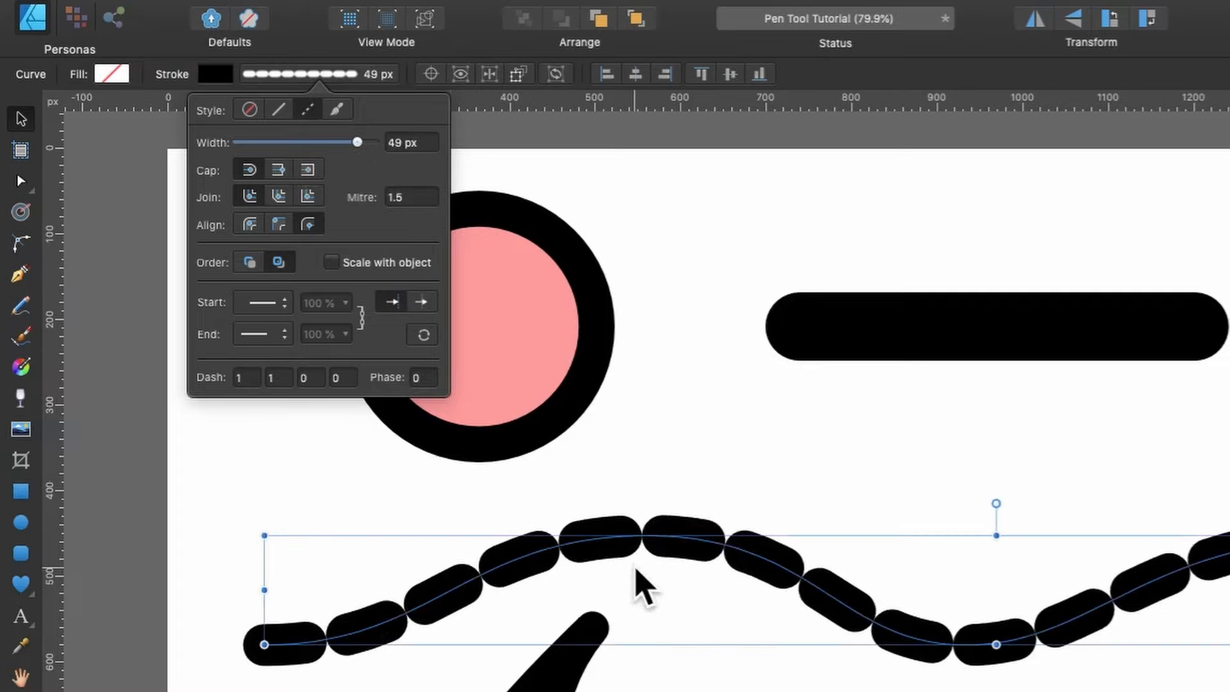
drag(356, 142, 337, 143)
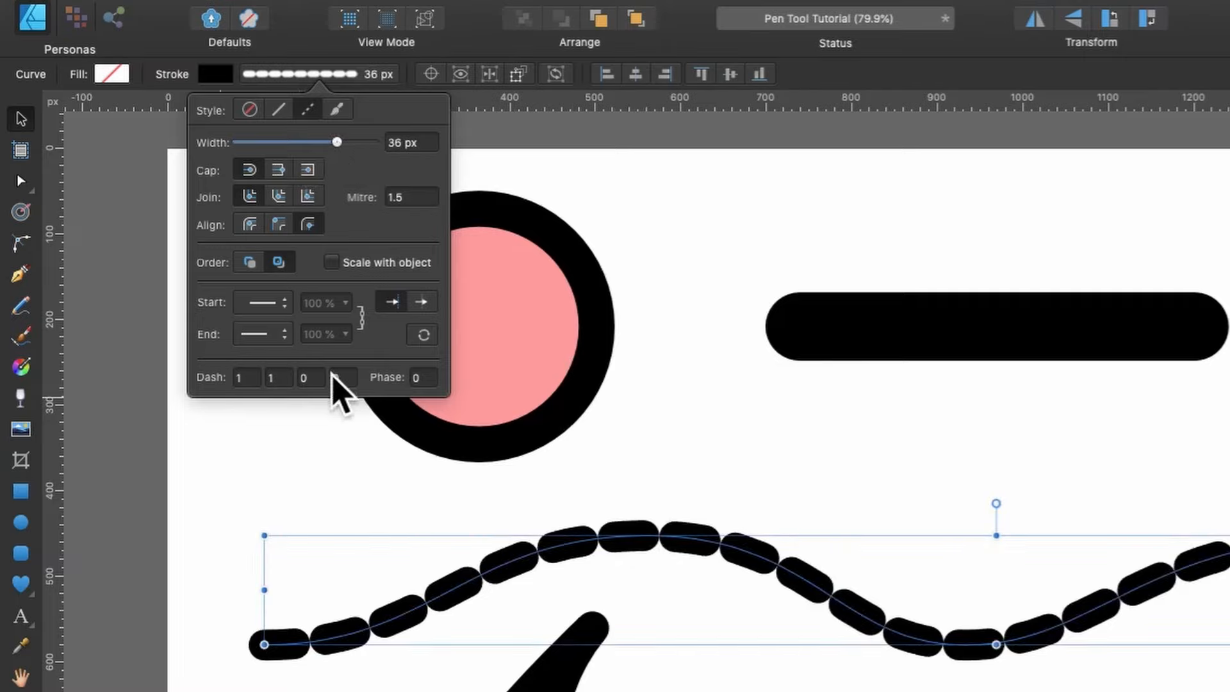
Set the wavy curve's dash pattern to 1, 2, 4, 2, trying 1 for the third and fourth values first.
click(246, 384)
click(276, 377)
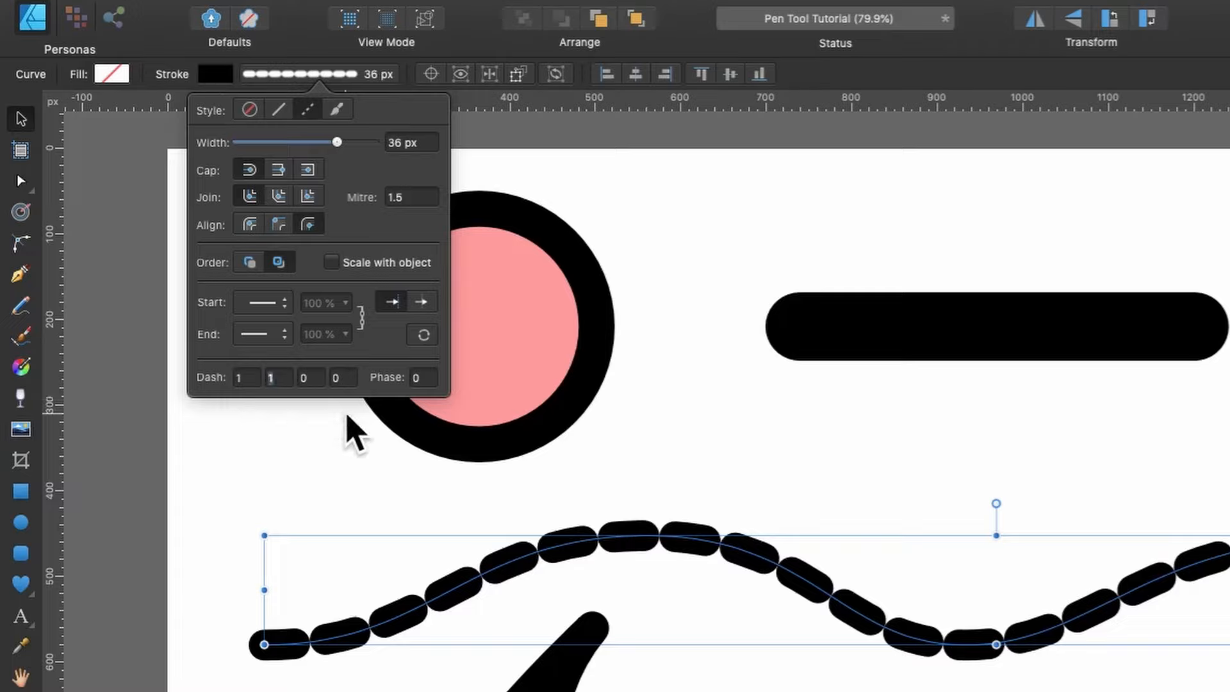
text(2)
key(Return)
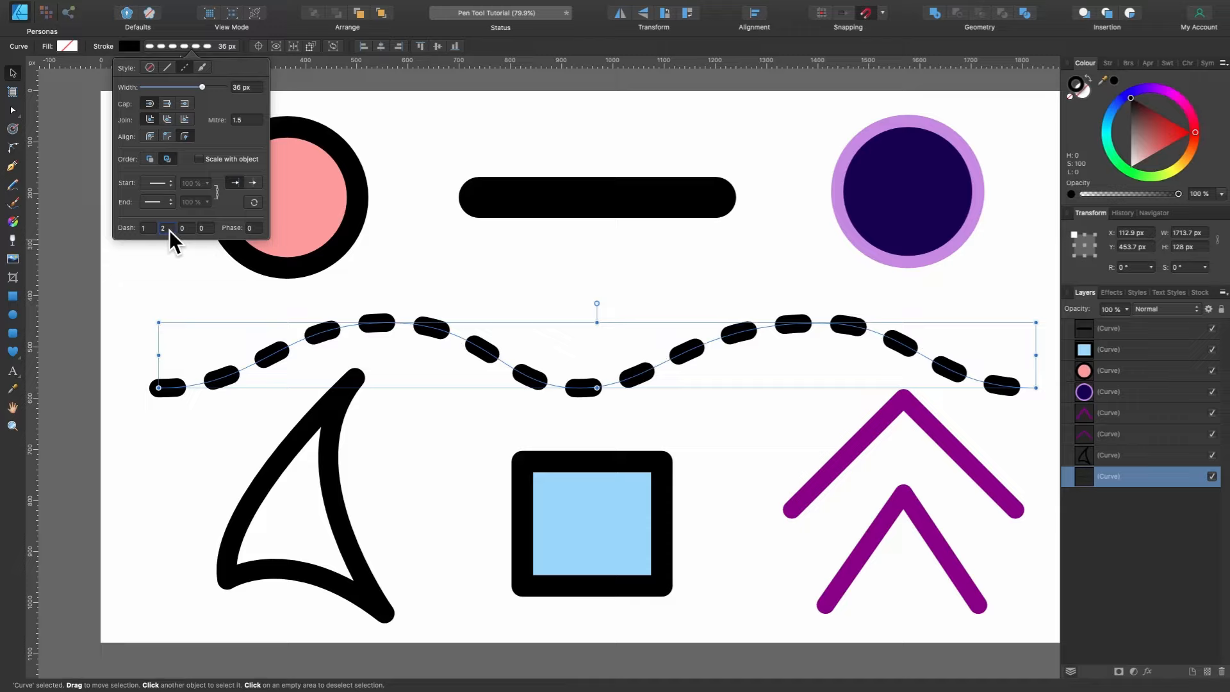
drag(187, 231, 179, 231)
text(1)
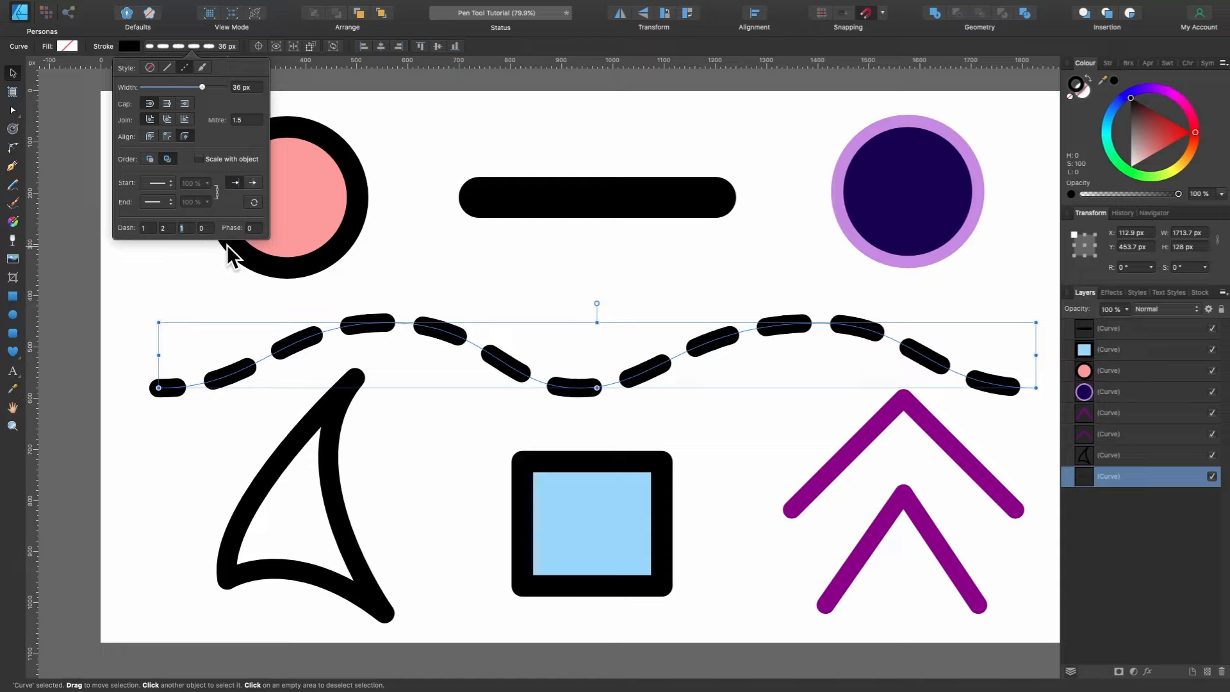
text(4)
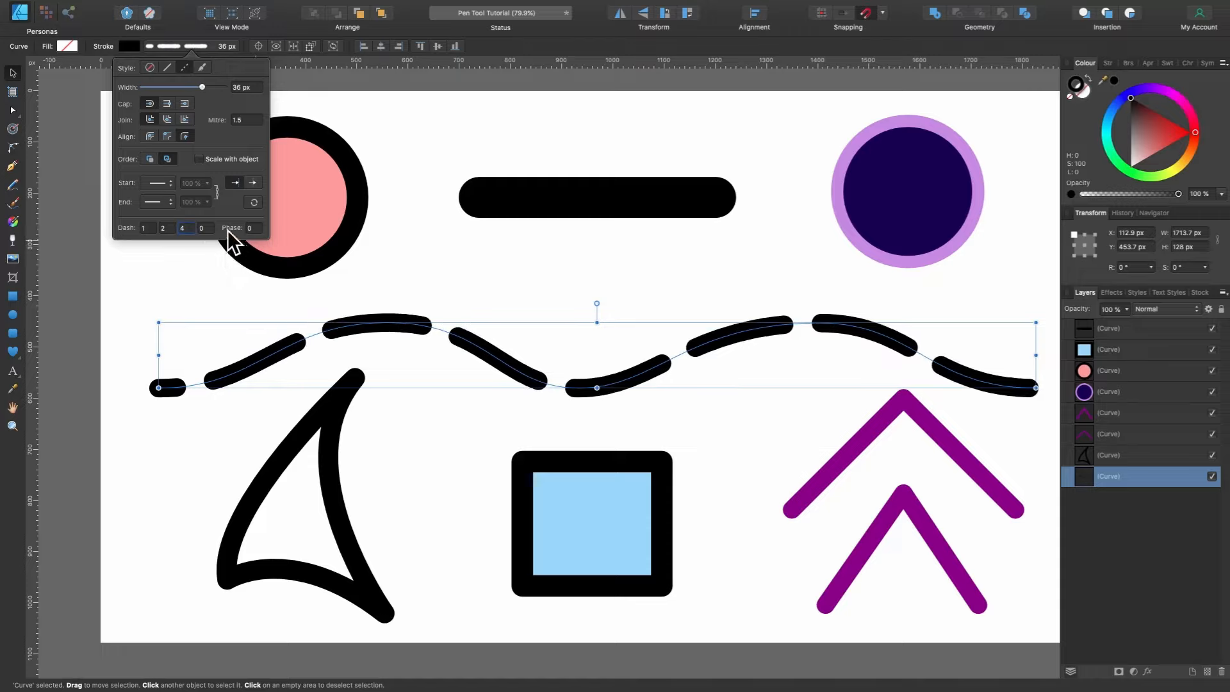
text(1)
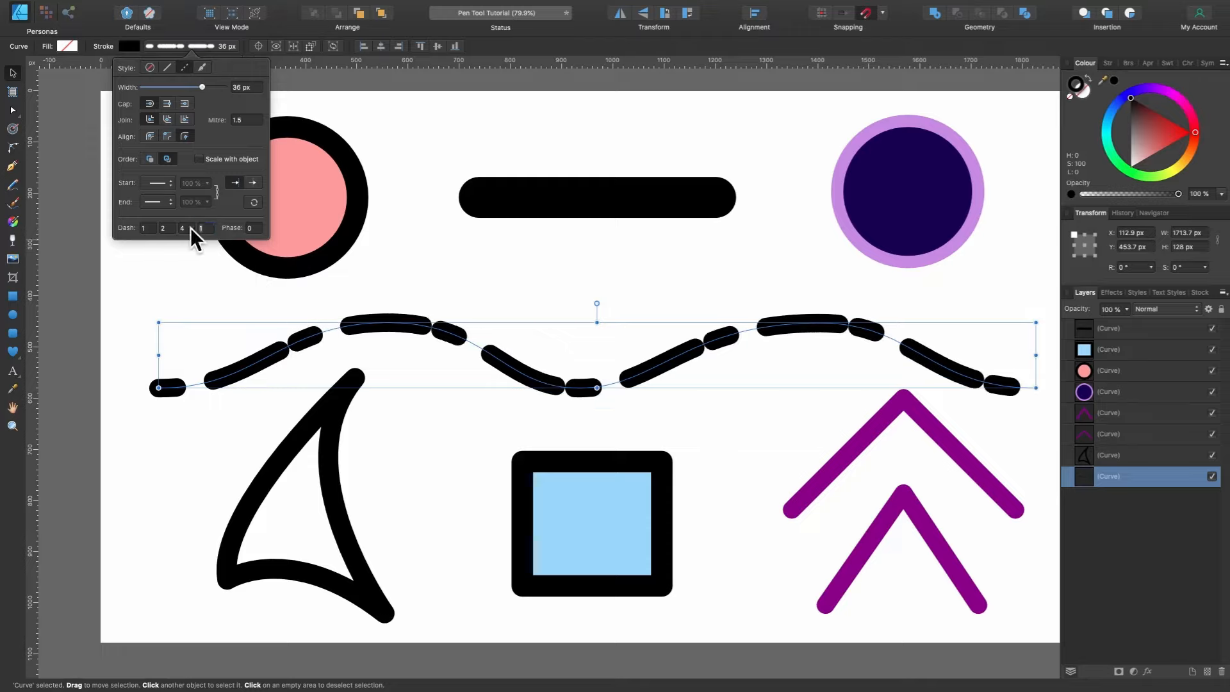
text(2)
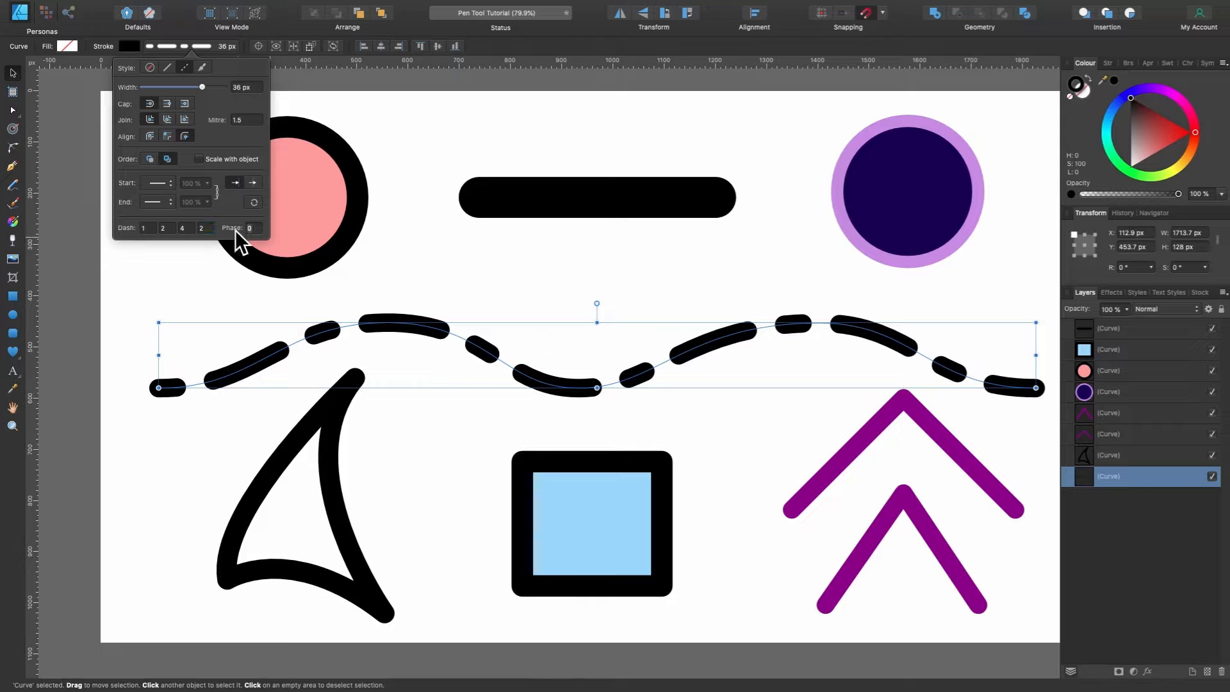
Set the wavy curve's dash phase to 5, after trying 1, and its stroke width to 18 px.
key(Tab)
text(1)
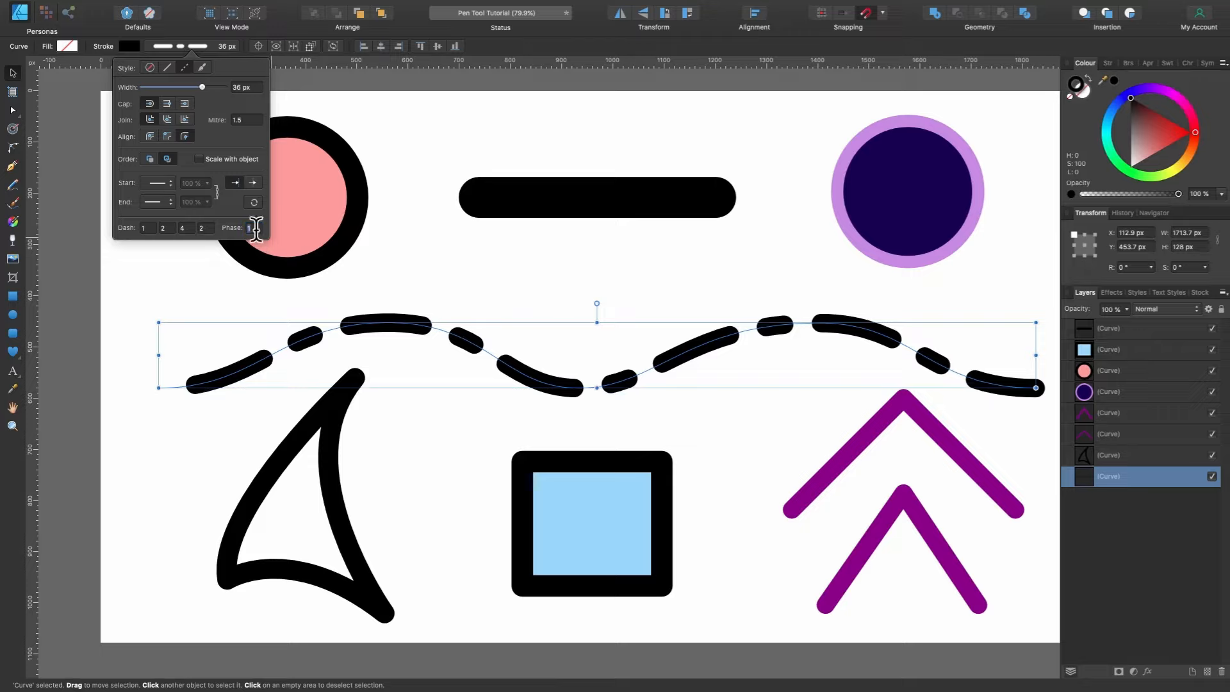
text(5)
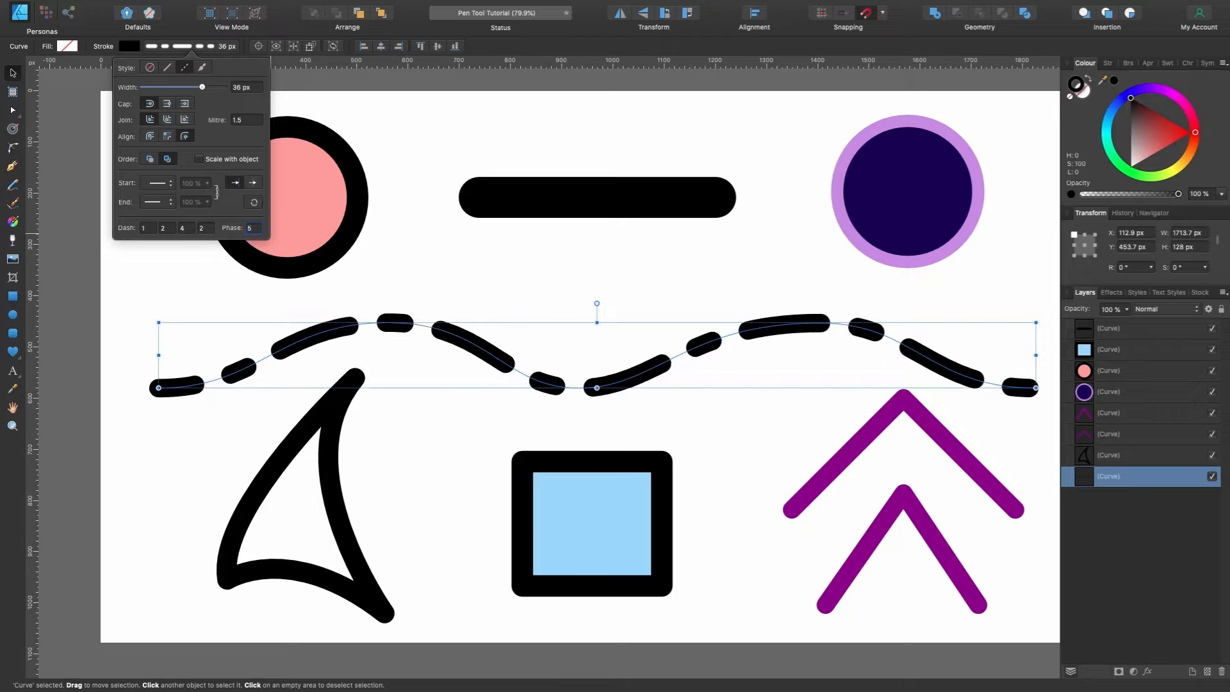
scroll(606, 374, down, 3)
scroll(607, 374, up, 3)
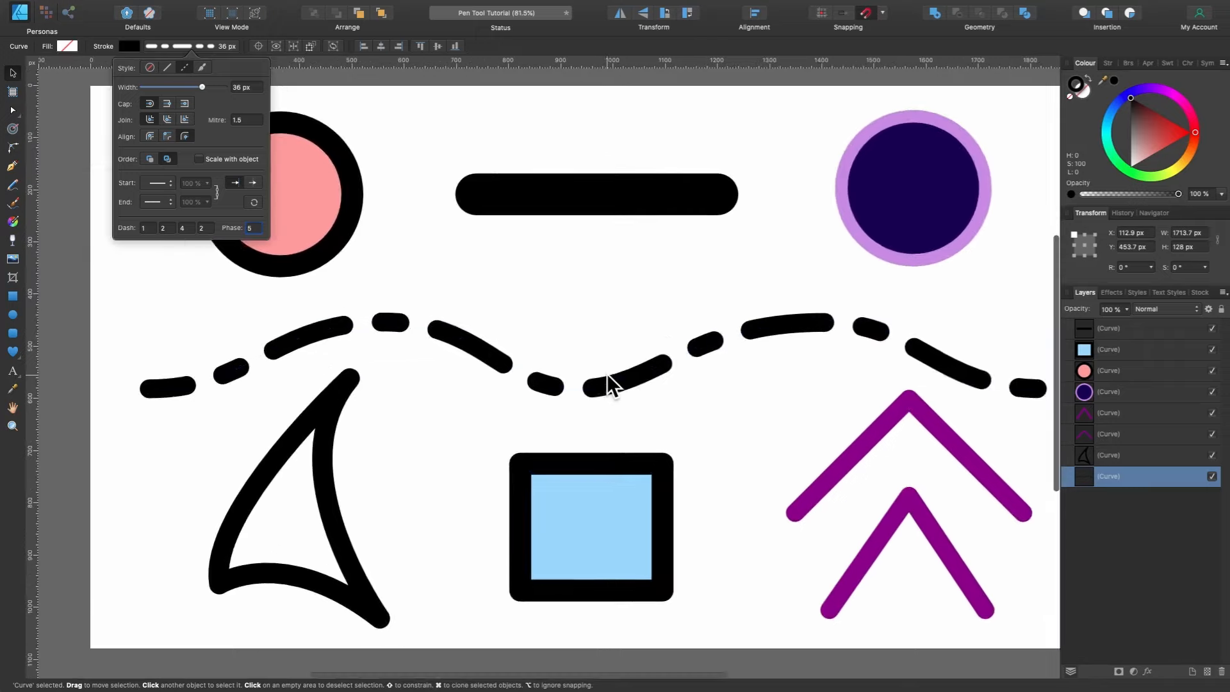
mouse_move(202, 87)
mouse_down()
mouse_move(171, 91)
mouse_move(182, 90)
mouse_up()
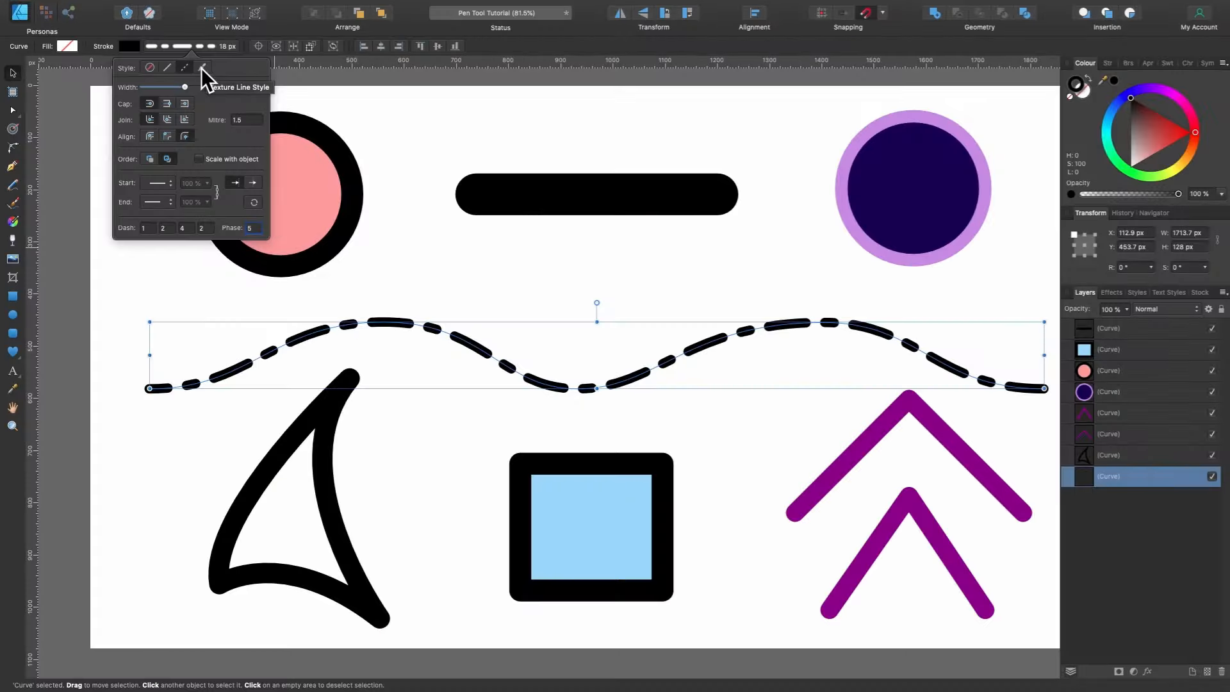
Apply the Texture Line Style to the dark blue circle's purple stroke and display the available brushes.
scroll(396, 184, down, 3)
scroll(396, 183, right, 4)
scroll(396, 183, up, 2)
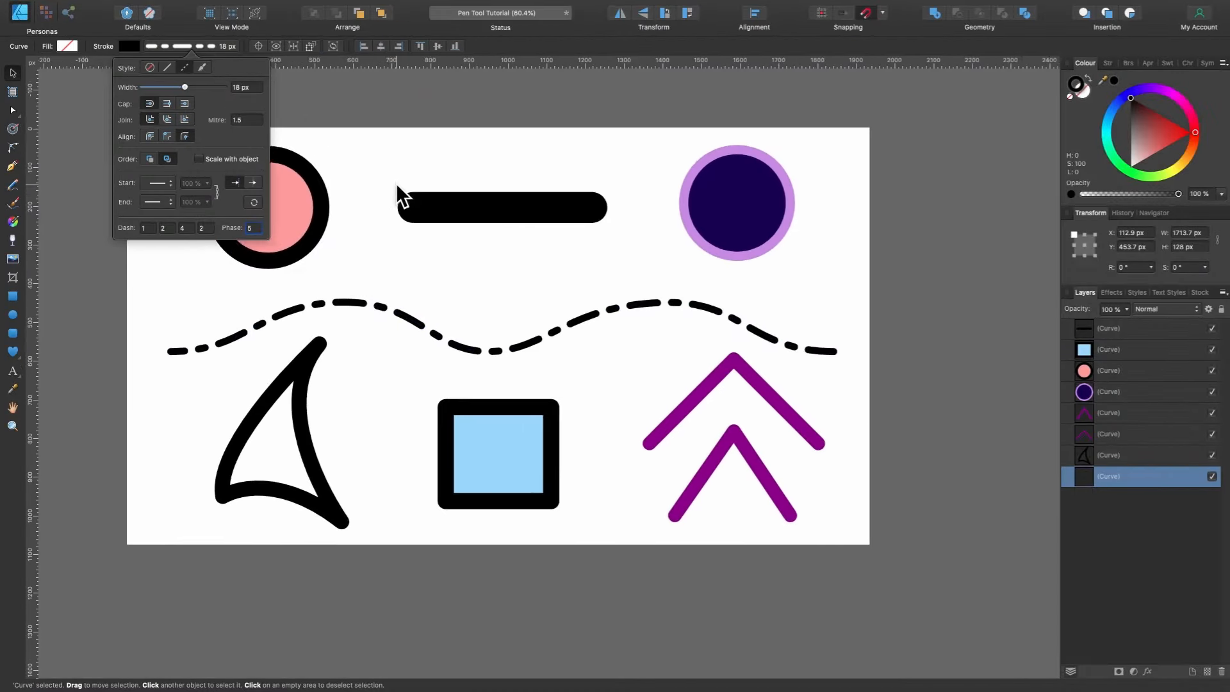
scroll(692, 214, up, 8)
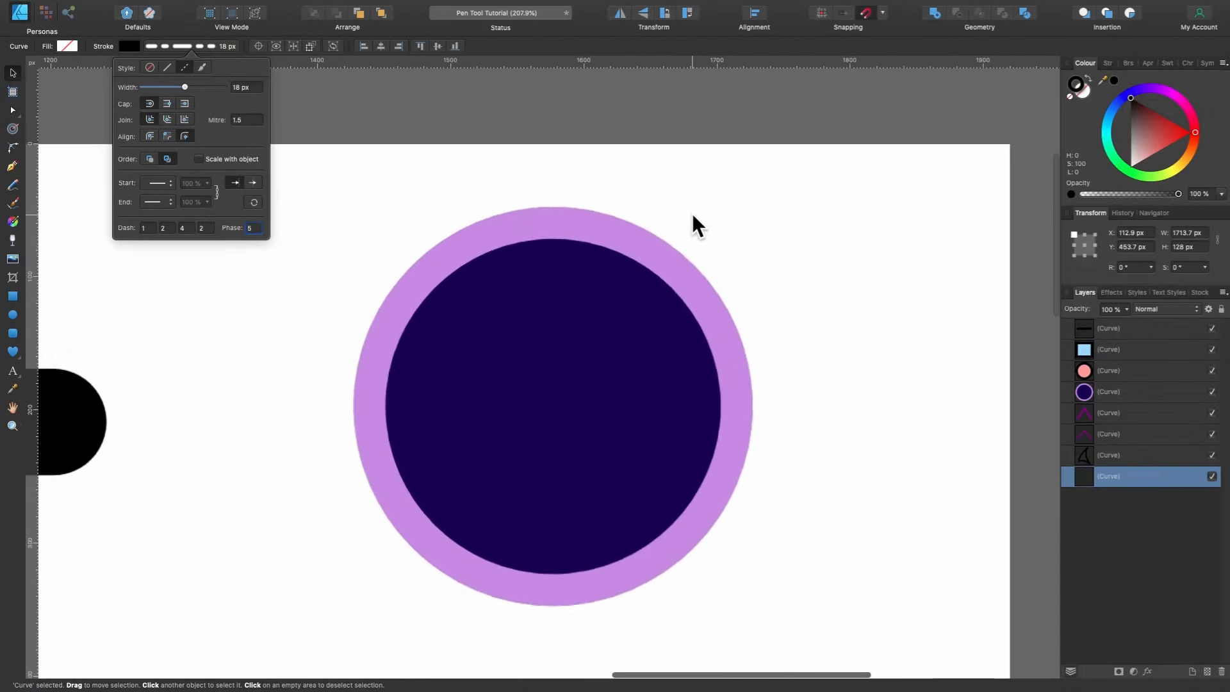
click(671, 250)
click(671, 250)
click(190, 47)
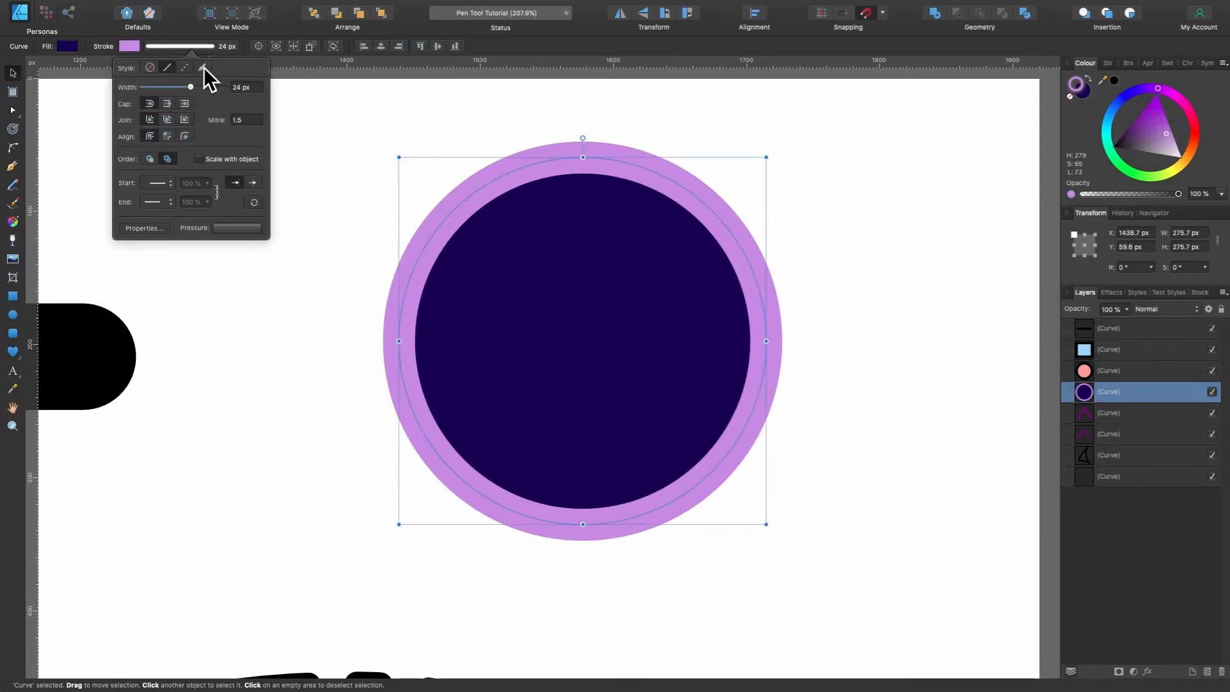
click(204, 68)
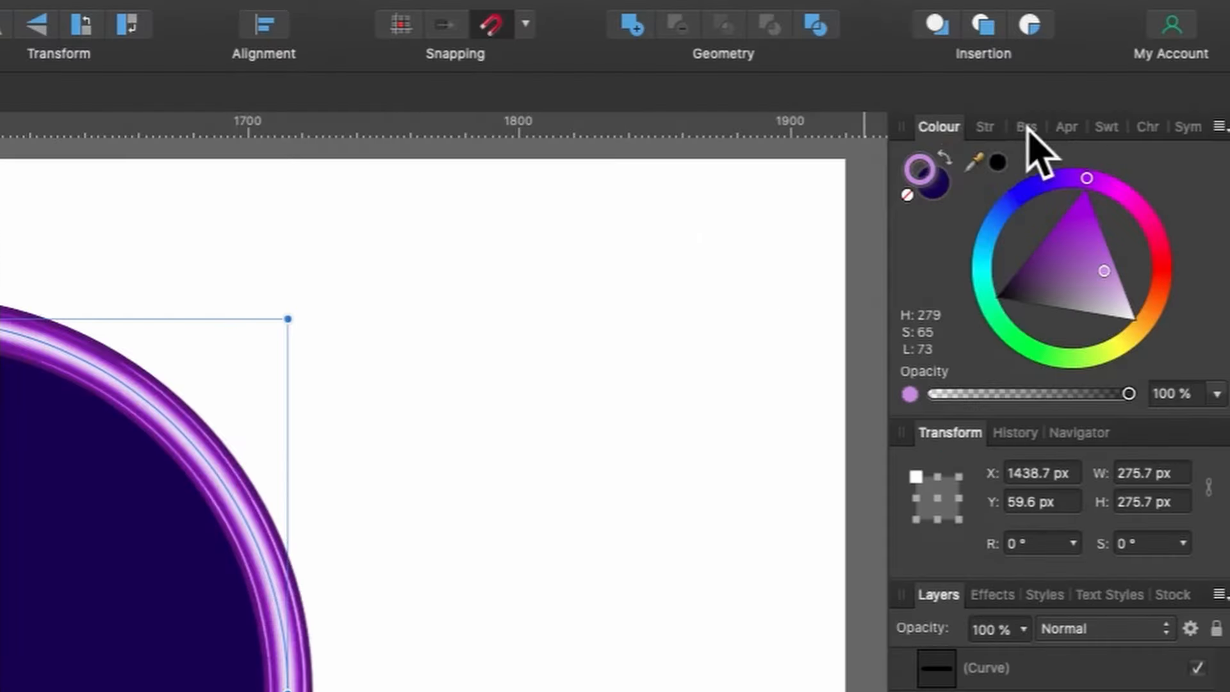
click(1026, 127)
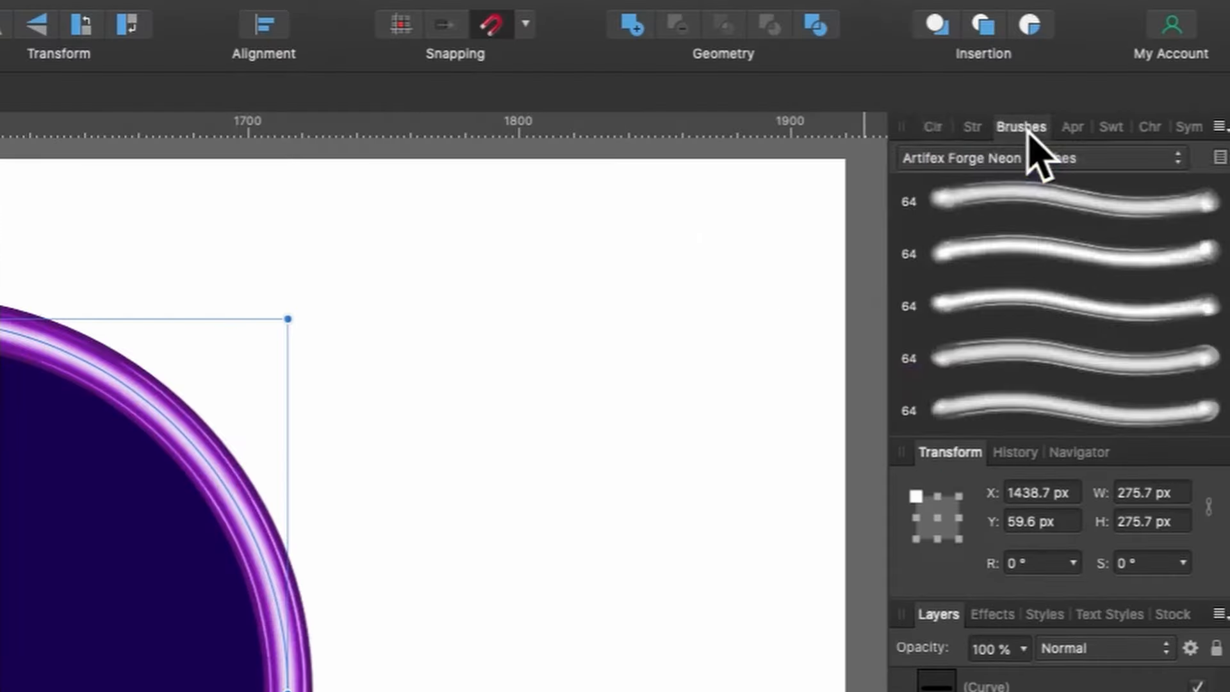
Try the second, third and fourth brushes of the Artifex Forge Neon Brushes set on the dark blue circle's stroke.
click(1052, 159)
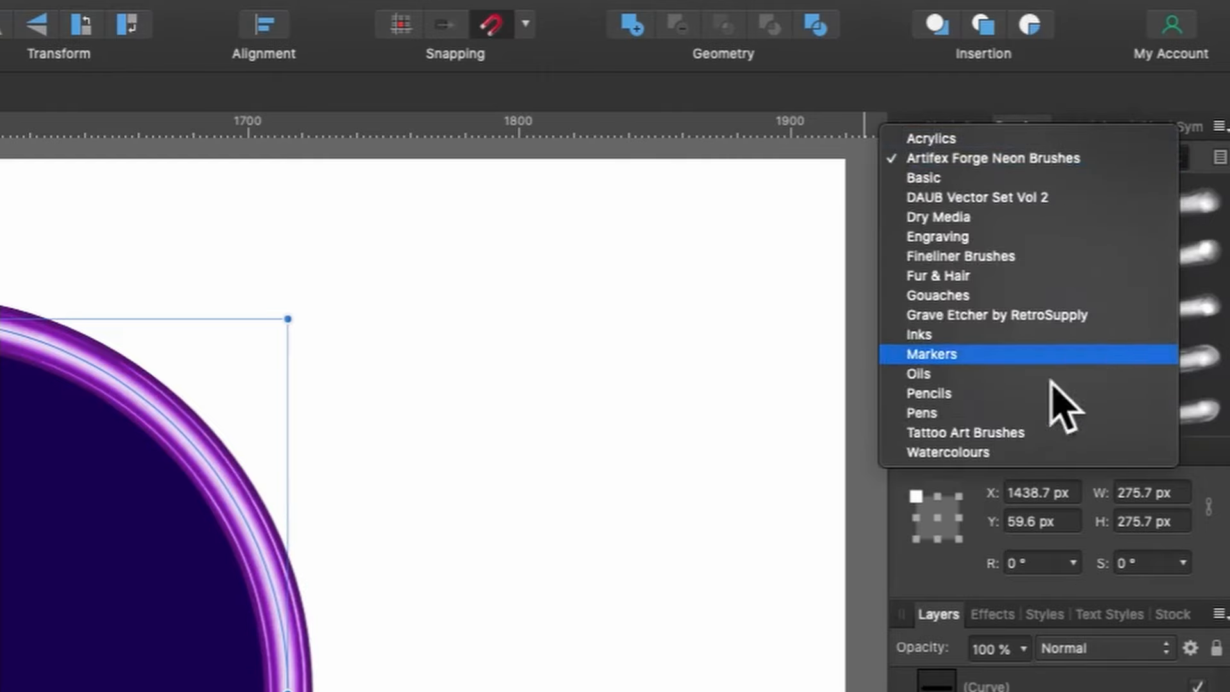
click(1196, 220)
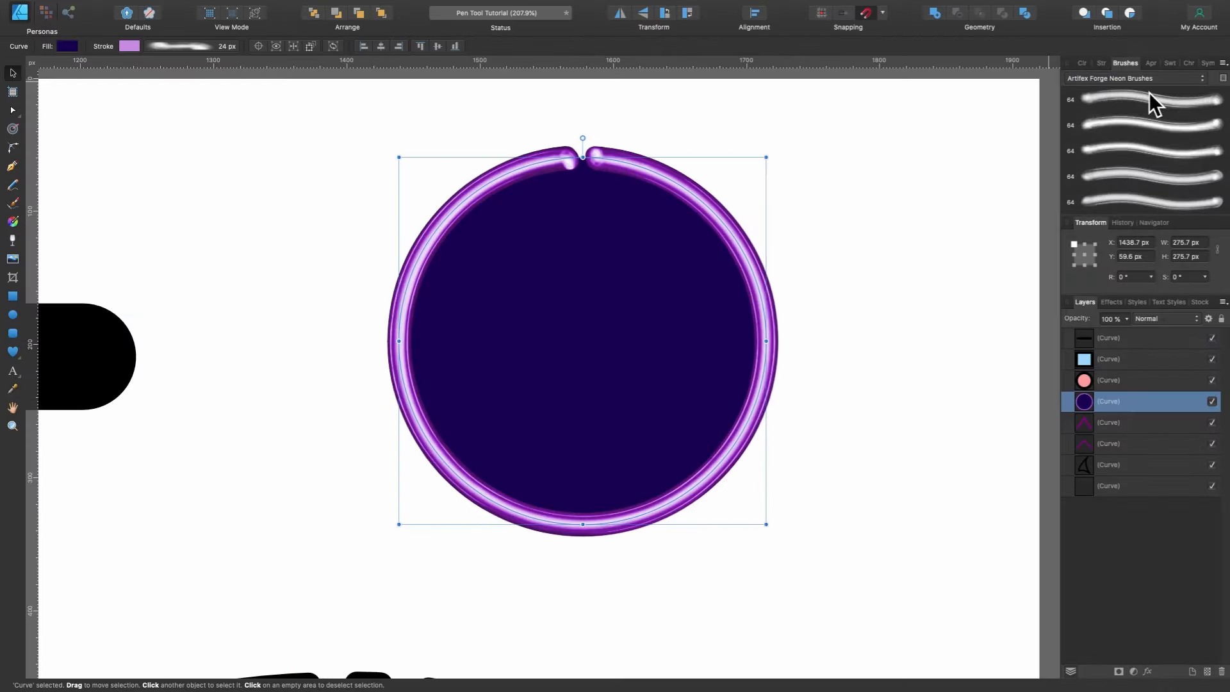
click(1143, 123)
click(1145, 151)
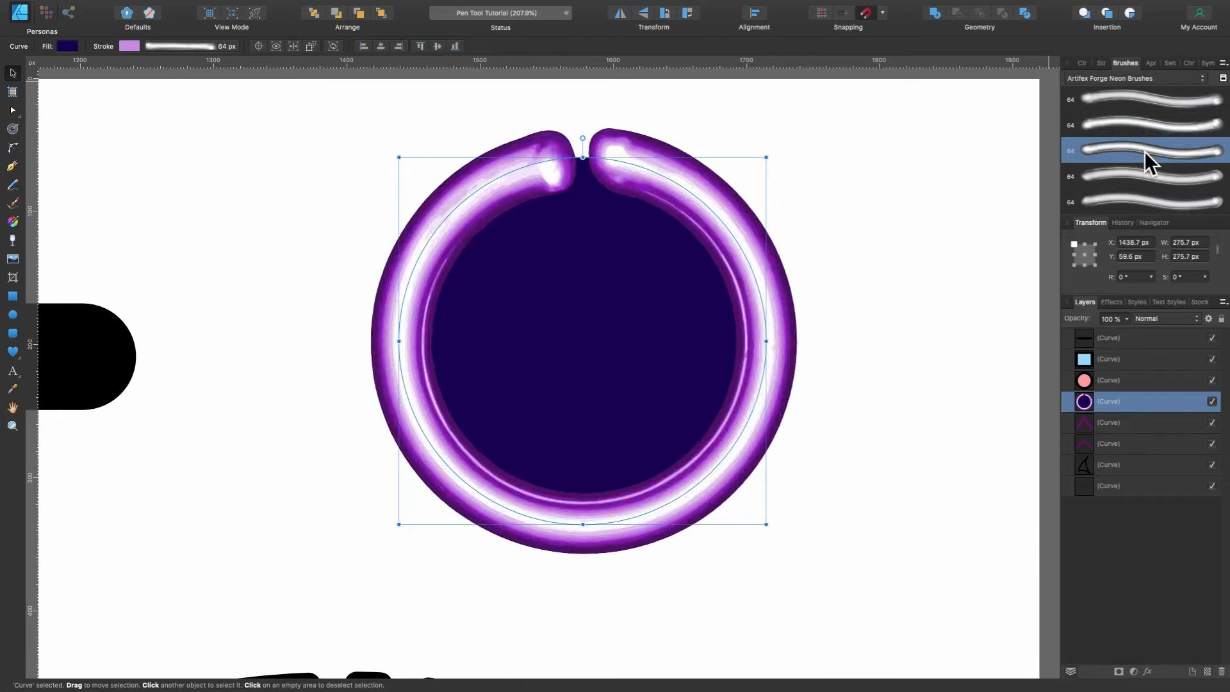
click(1146, 175)
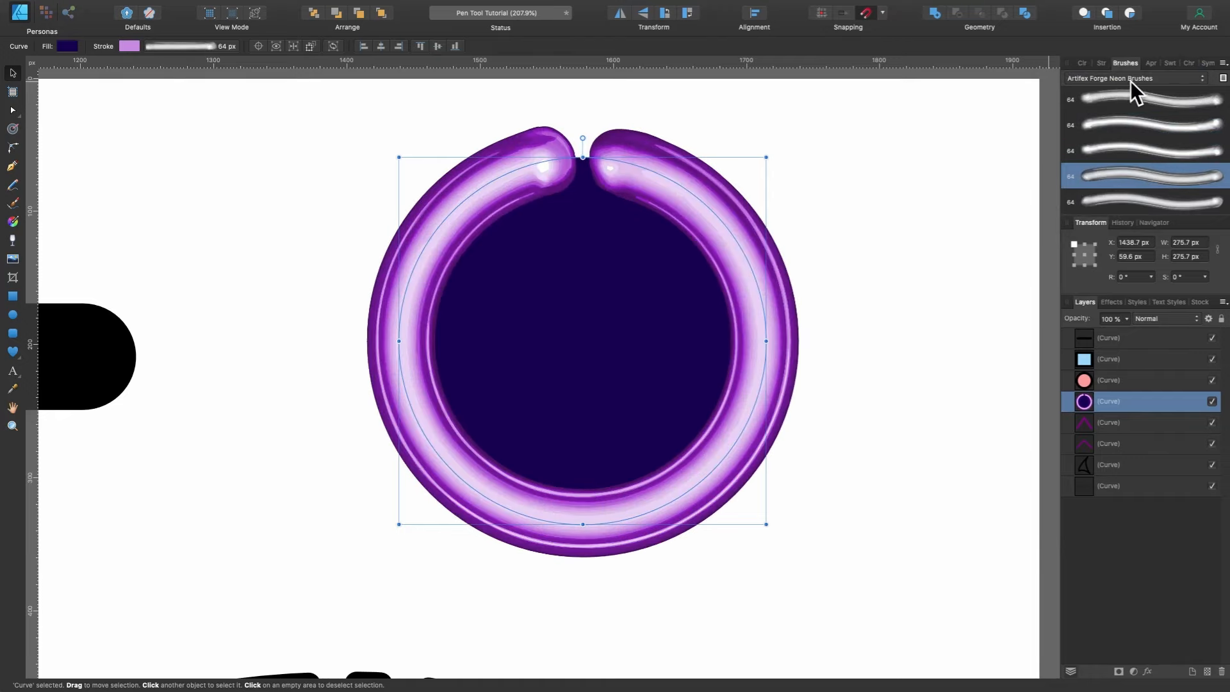
Recolour the dark blue circle's stroke light blue (H 222, S 100, L 75) and make it a solid line 35 px wide.
click(1083, 63)
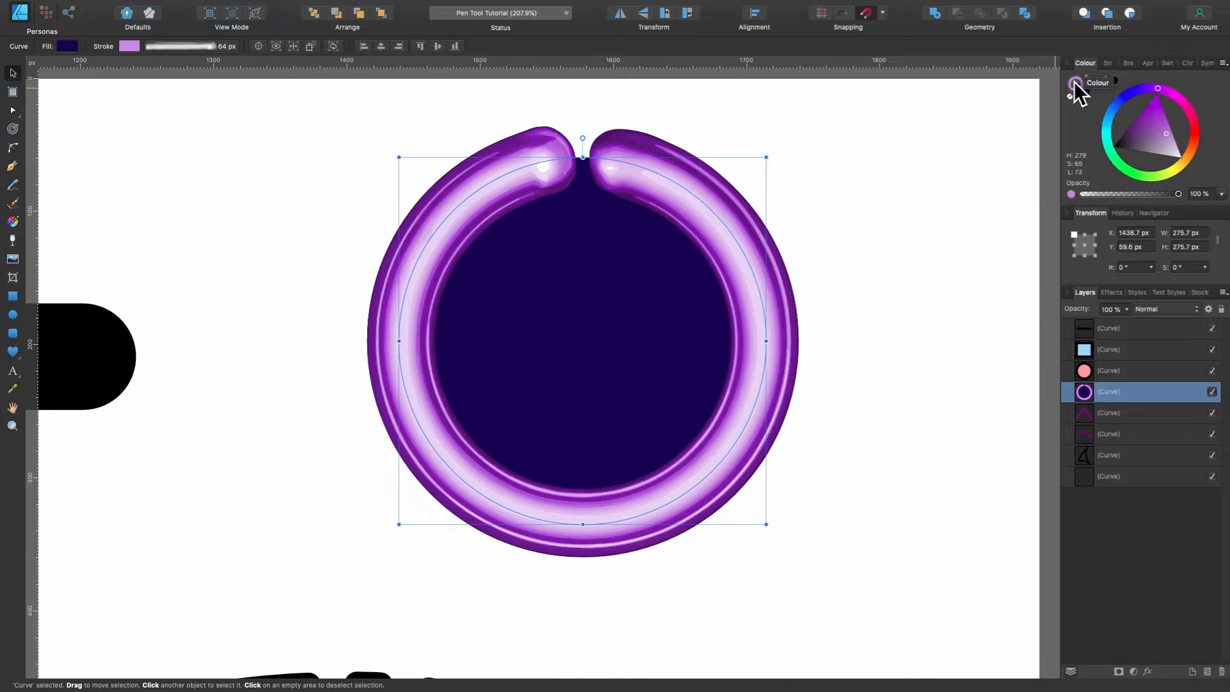
mouse_move(1166, 134)
mouse_down()
mouse_move(1145, 117)
mouse_move(1171, 111)
mouse_move(1200, 132)
mouse_move(1135, 178)
mouse_up()
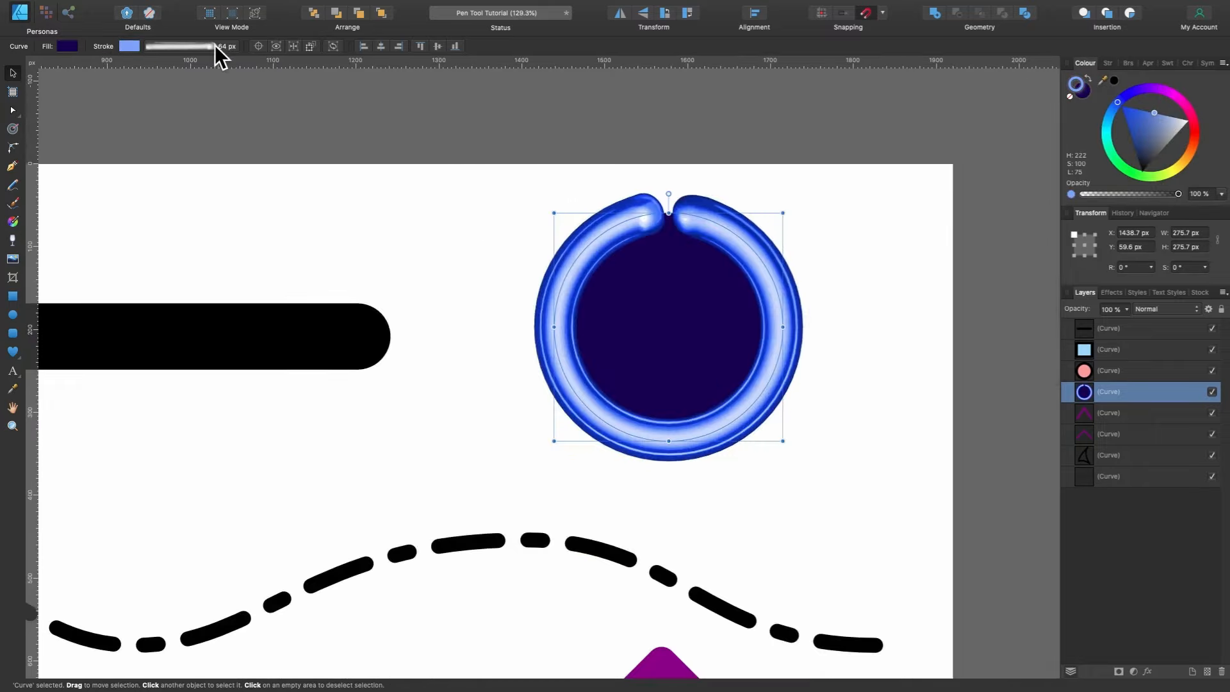
click(214, 45)
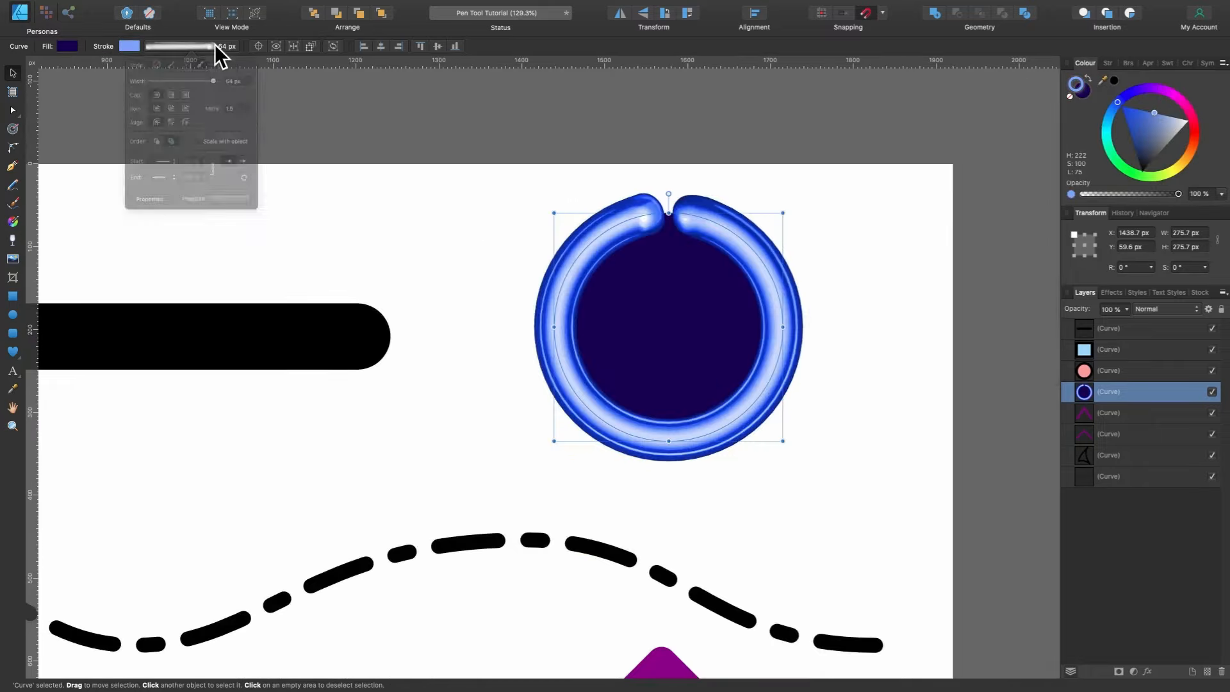
click(168, 67)
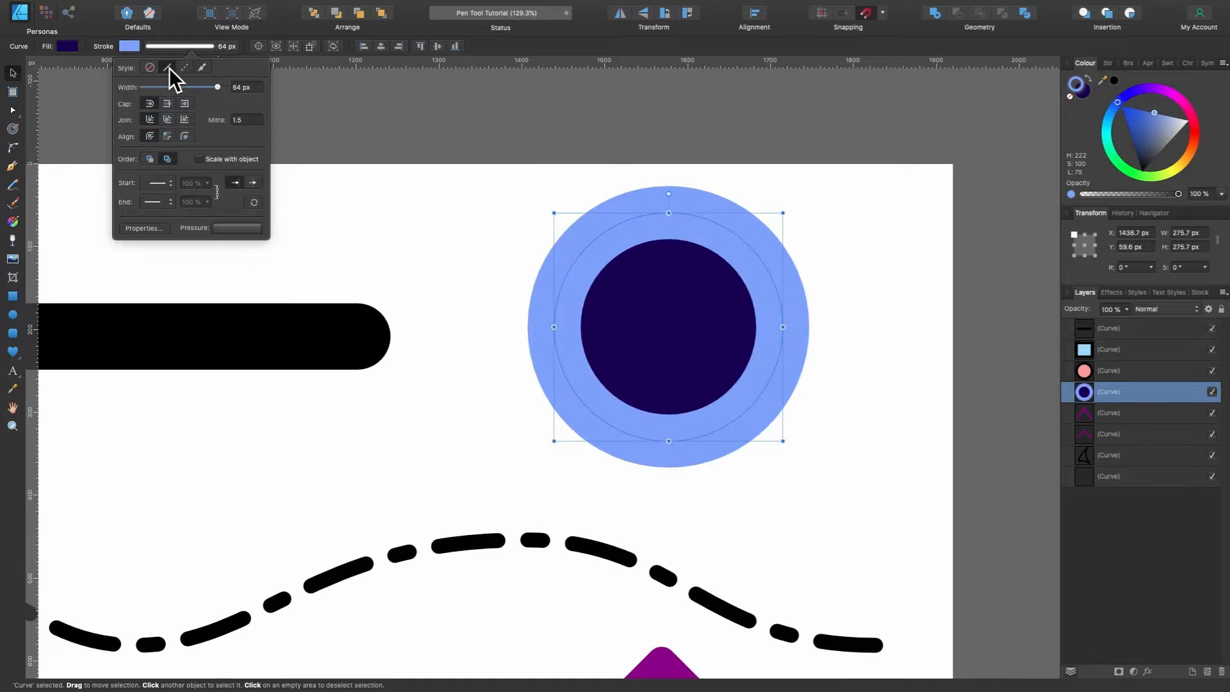
drag(217, 84, 198, 86)
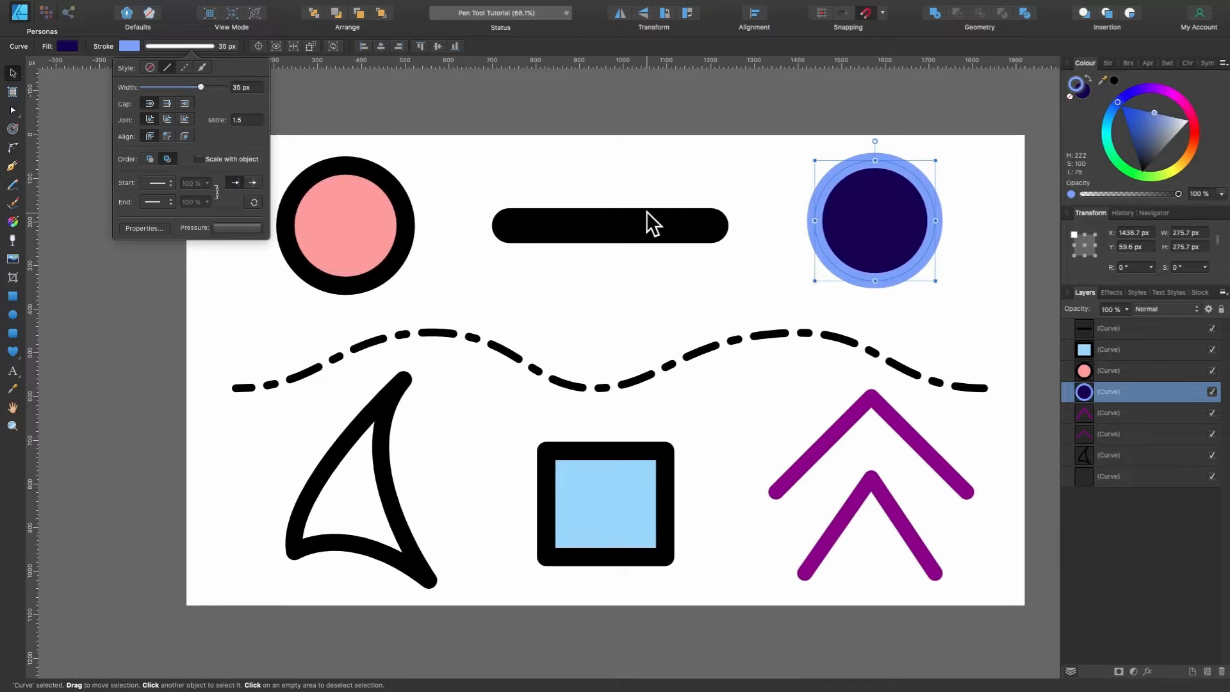
Give the thick black horizontal line a Square cap, after trying the Butt cap.
scroll(647, 212, up, 5)
click(652, 241)
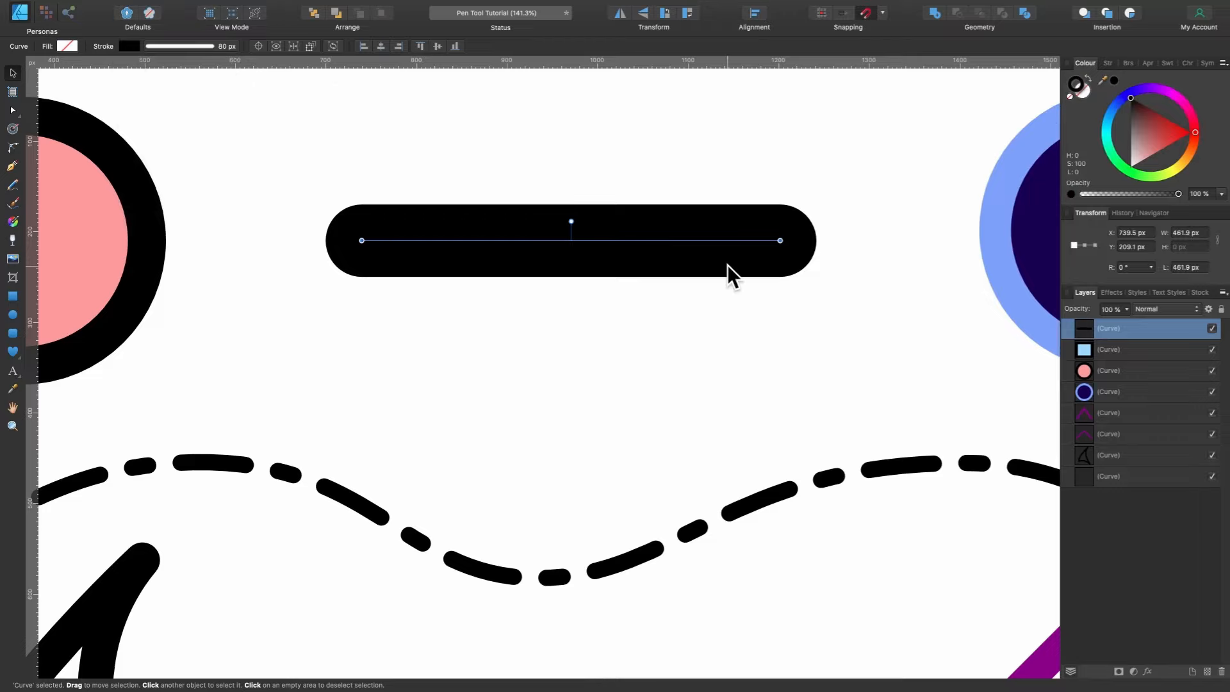
click(195, 44)
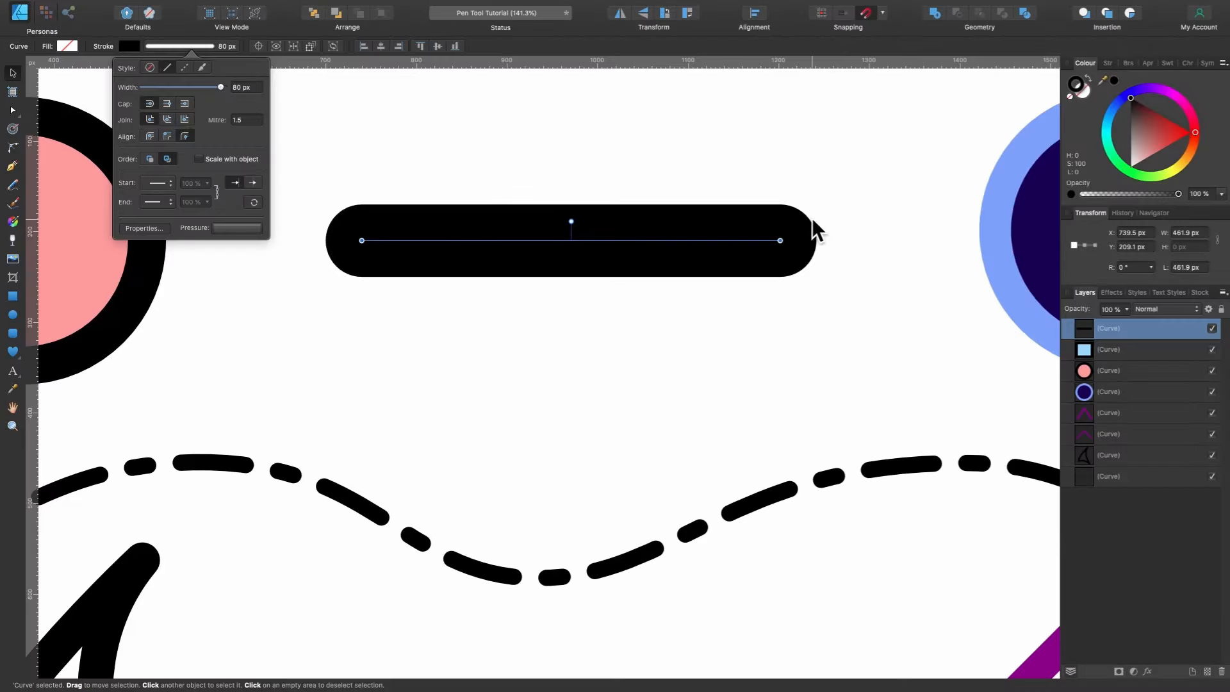
click(166, 104)
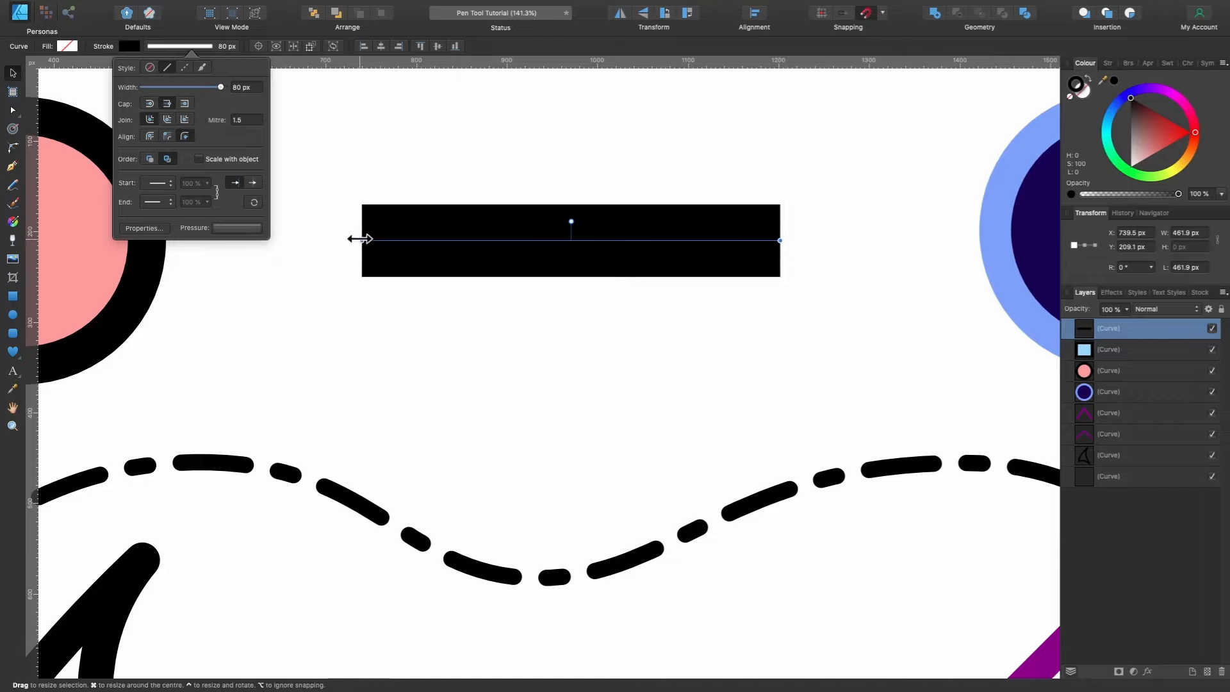
click(184, 103)
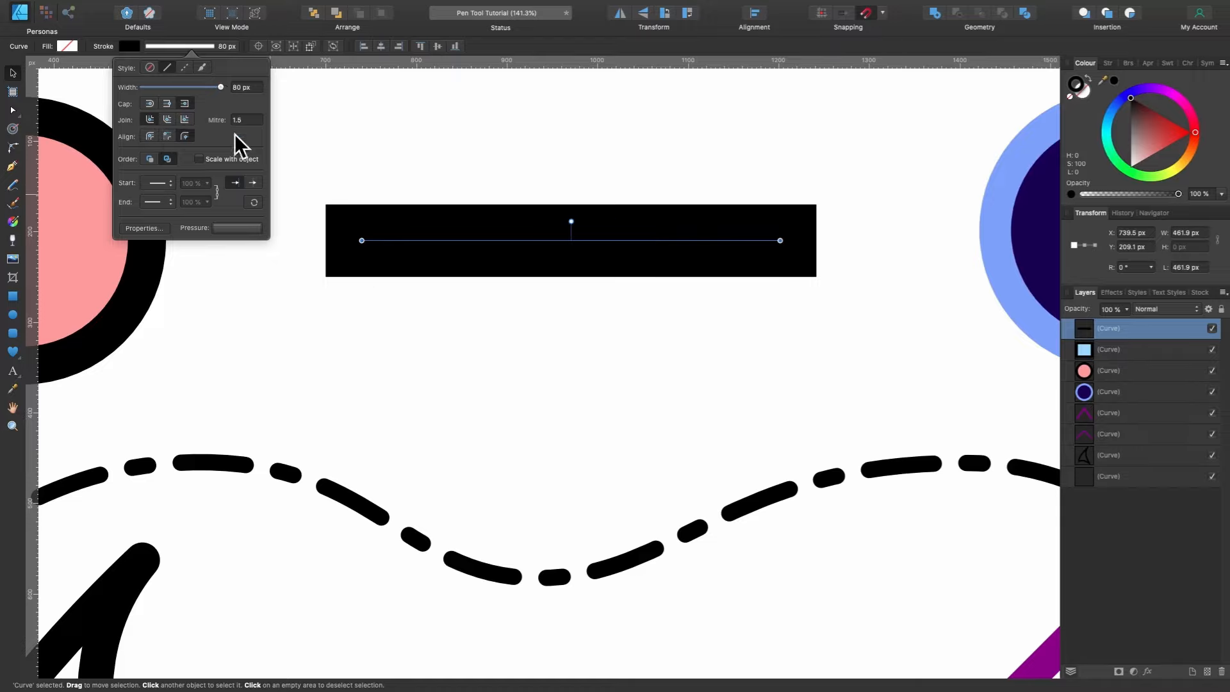
Change the stroke join of the light blue rectangle to Mitre, after trying the Bevel join.
key(super+0)
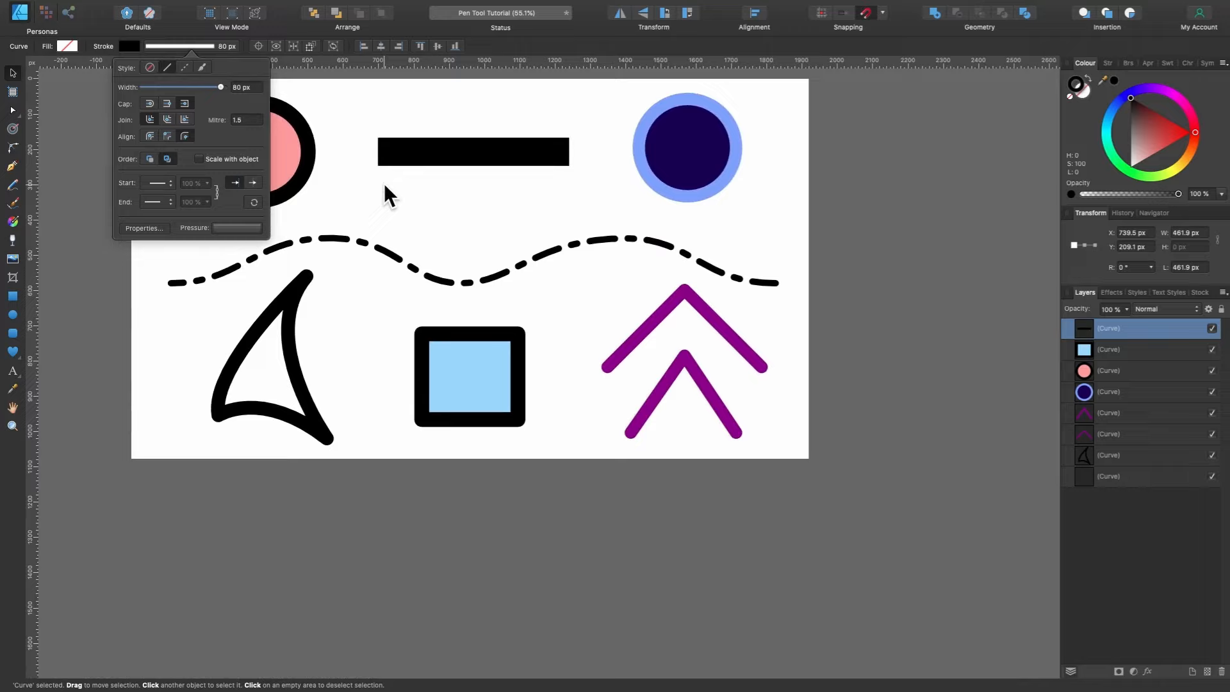
scroll(533, 405, up, 10)
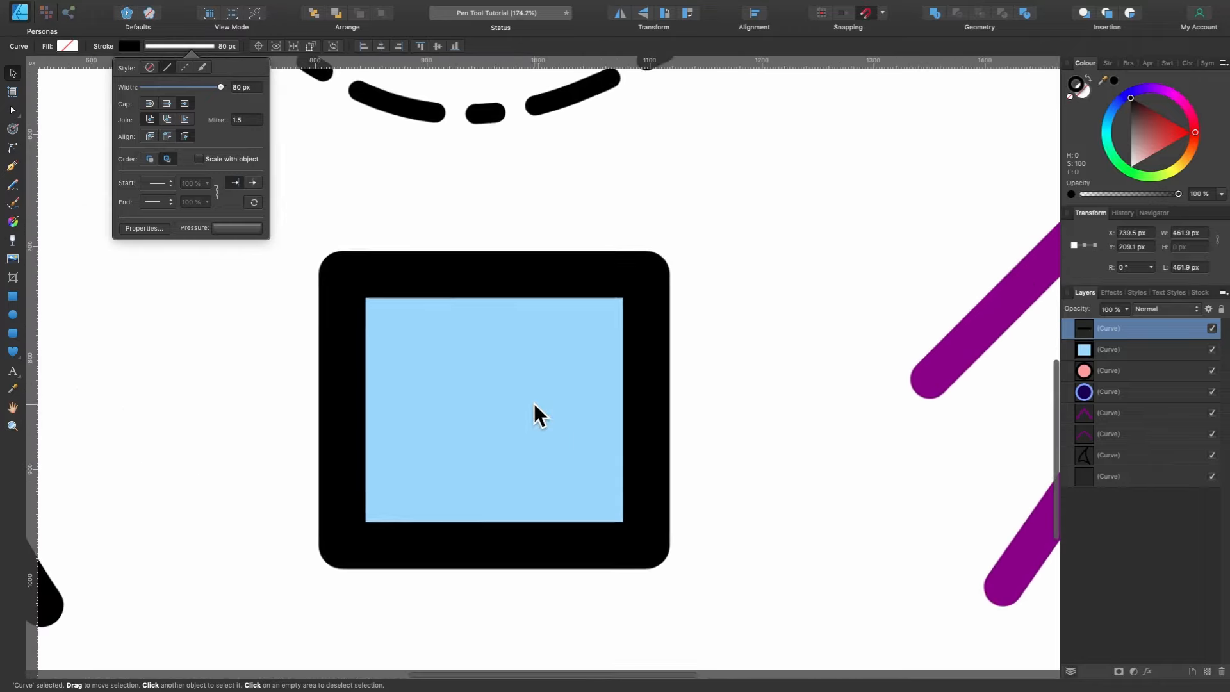
click(512, 387)
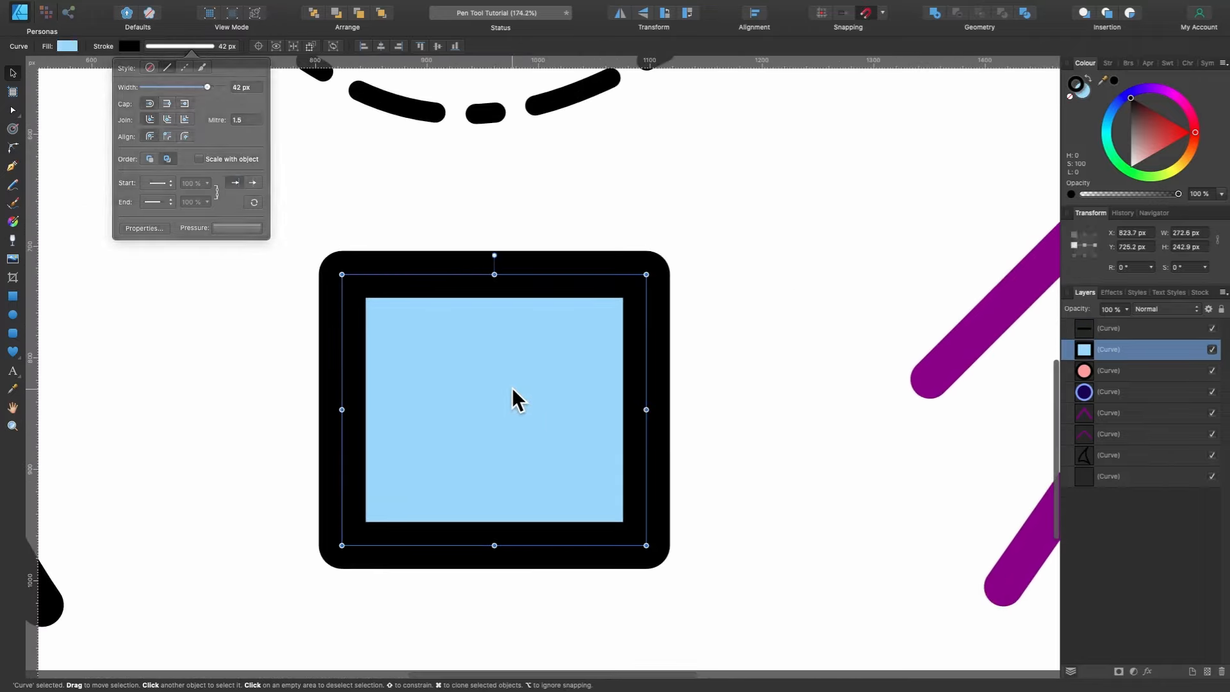
click(182, 48)
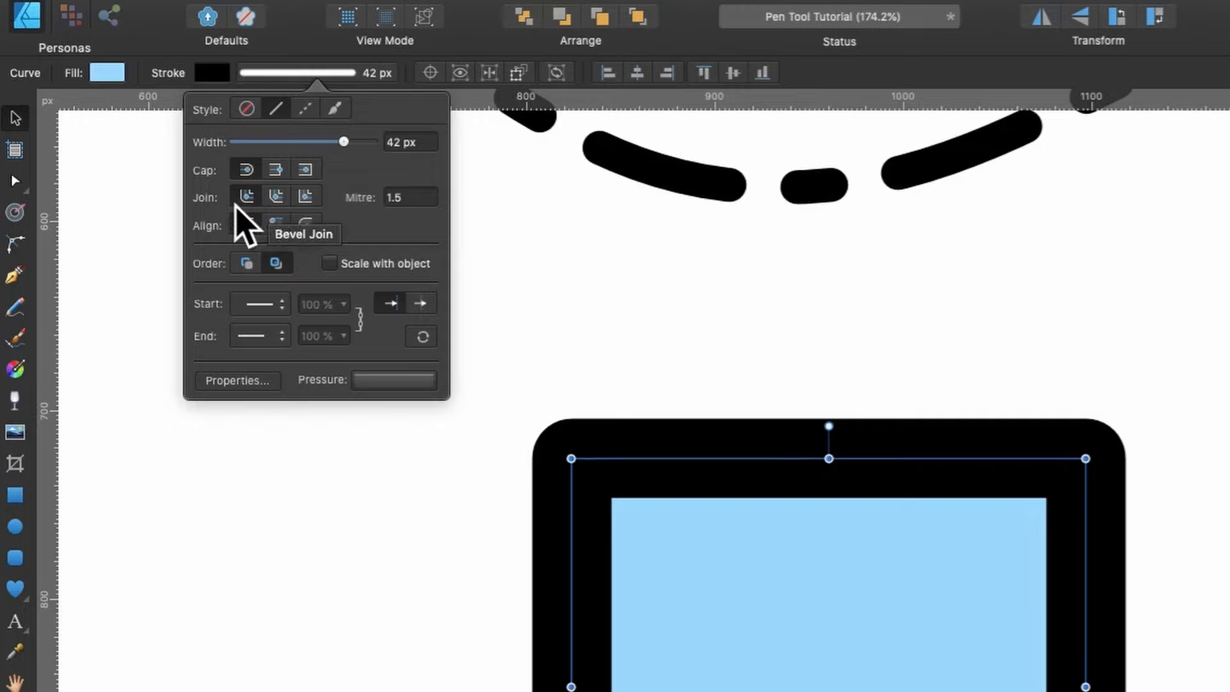
click(276, 196)
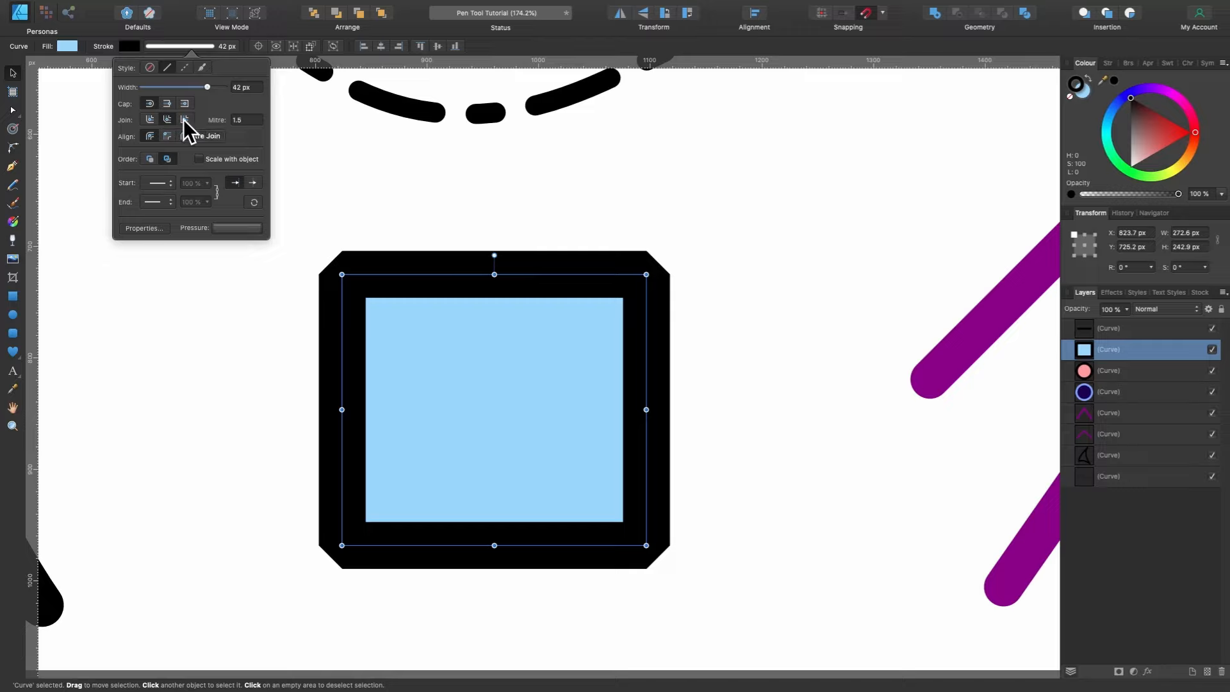
click(184, 120)
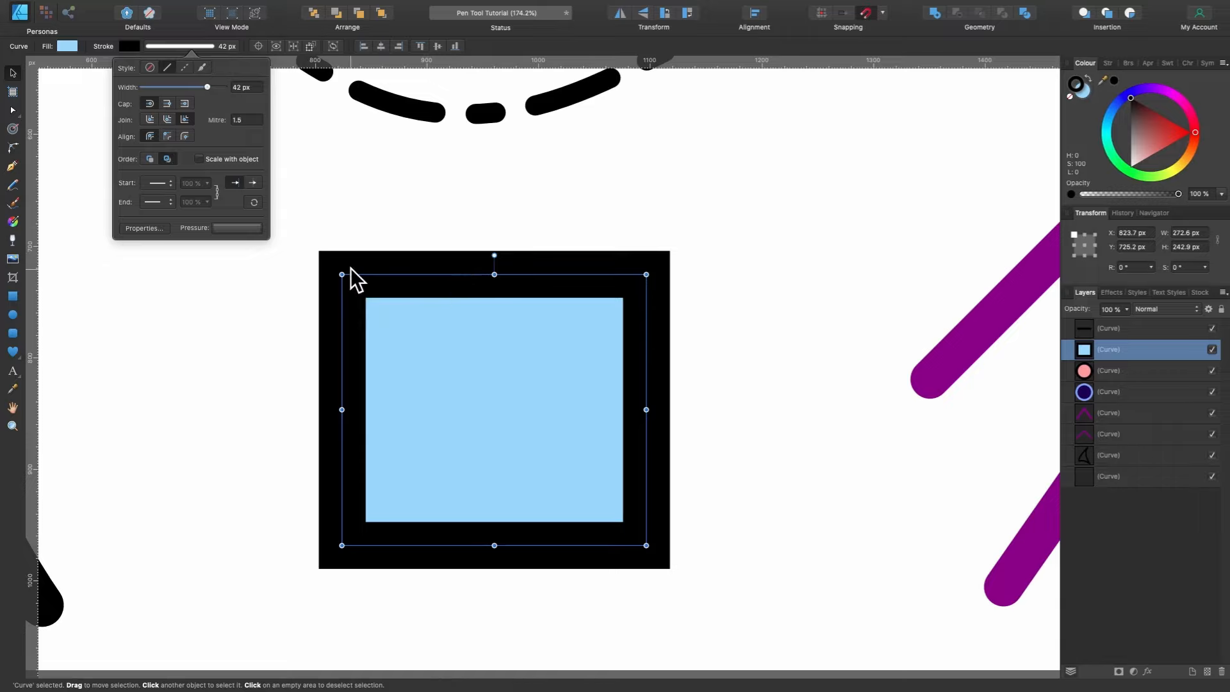
Try aligning the rectangle's stroke to the inside and to the outside of its path.
click(167, 135)
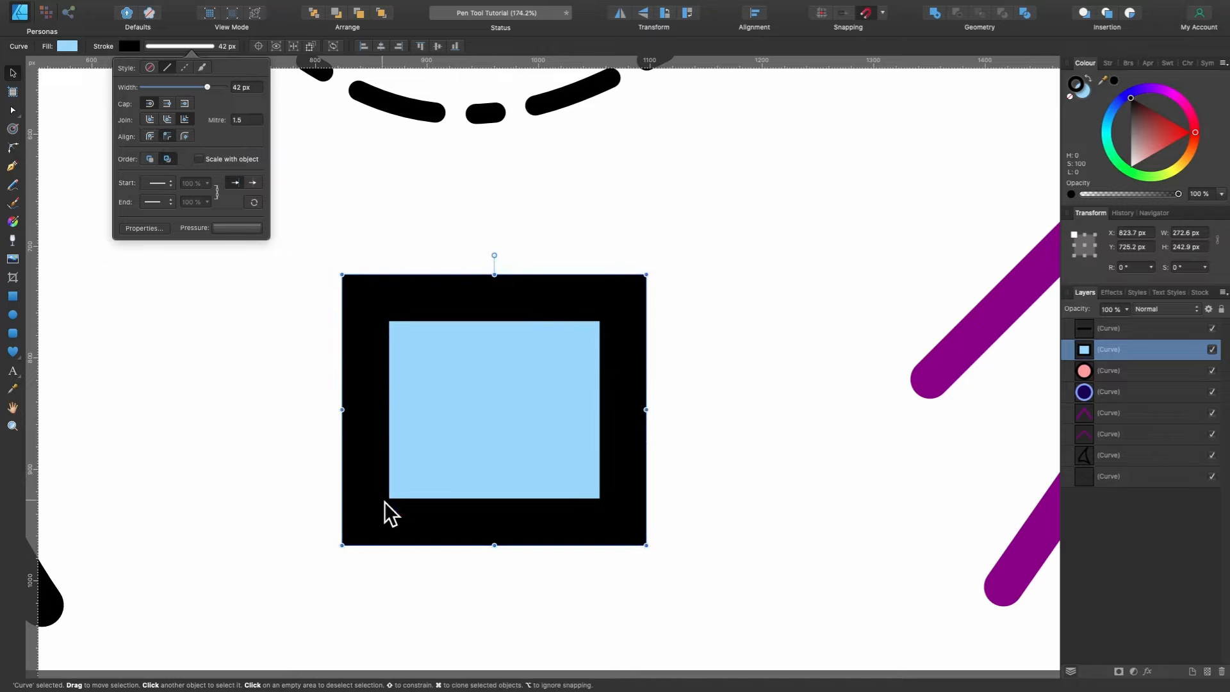
click(186, 136)
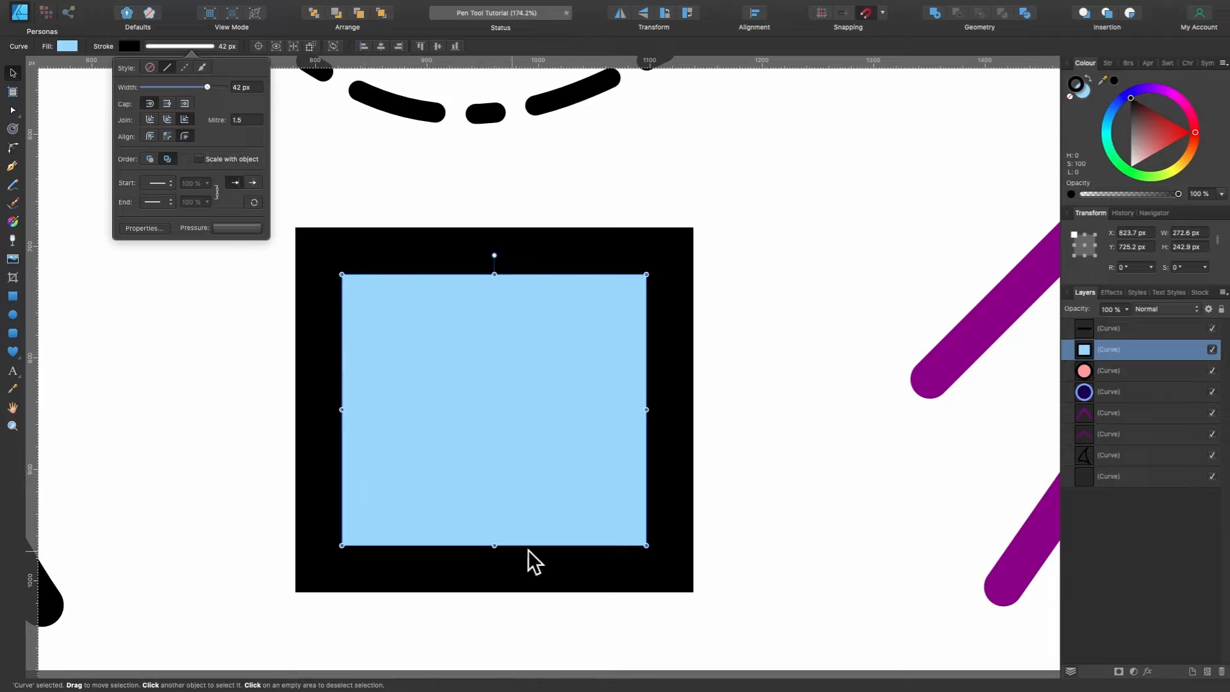
click(603, 358)
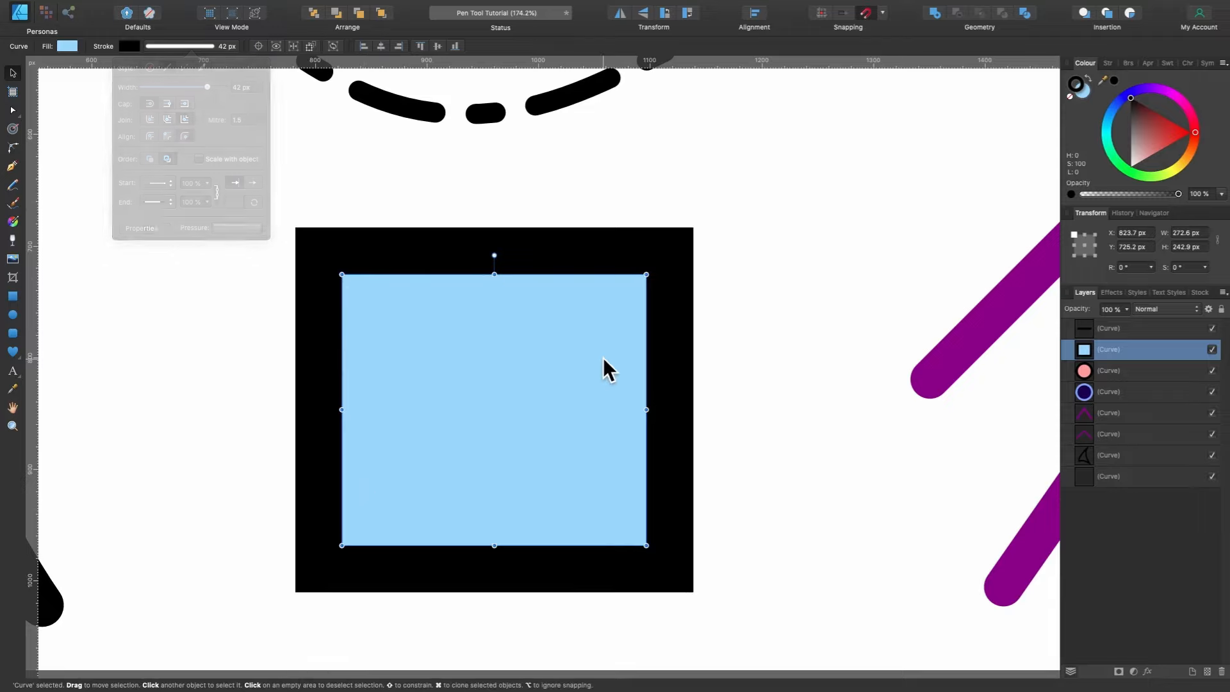
Change the rectangle's fill to grey with saturation 0 and lightness 65, after trying a bright purple.
drag(1153, 137, 1165, 151)
click(1114, 80)
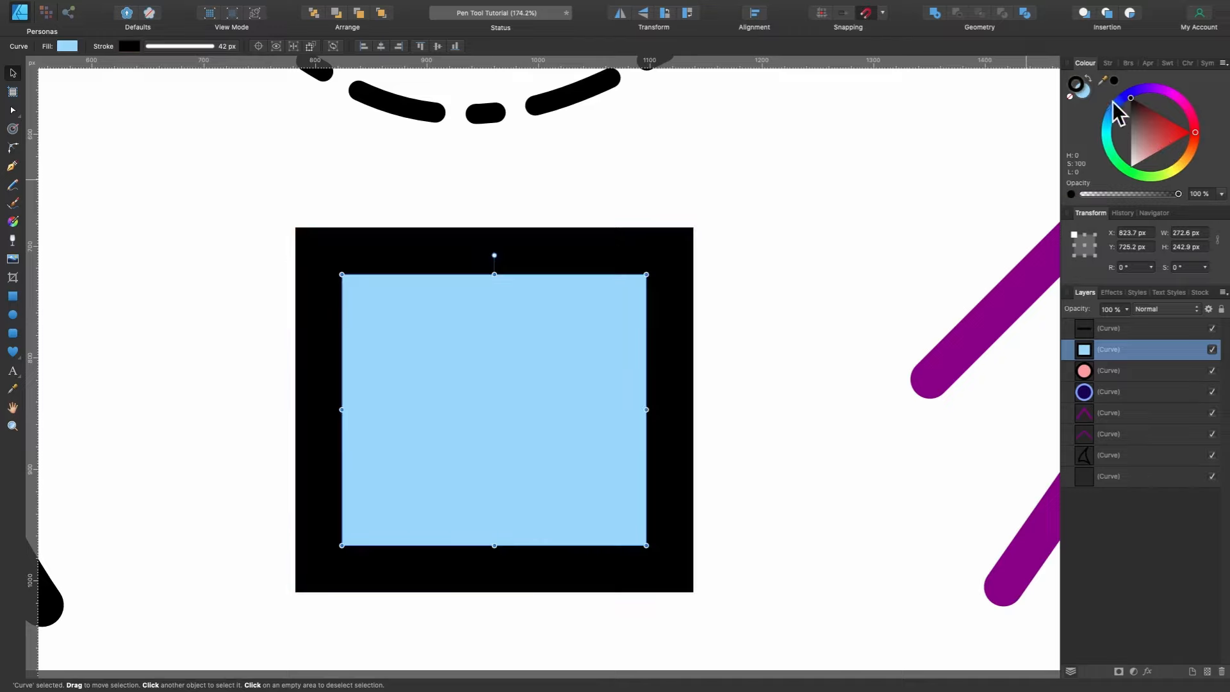
click(1083, 90)
drag(1110, 102, 1147, 84)
drag(1172, 127, 1158, 109)
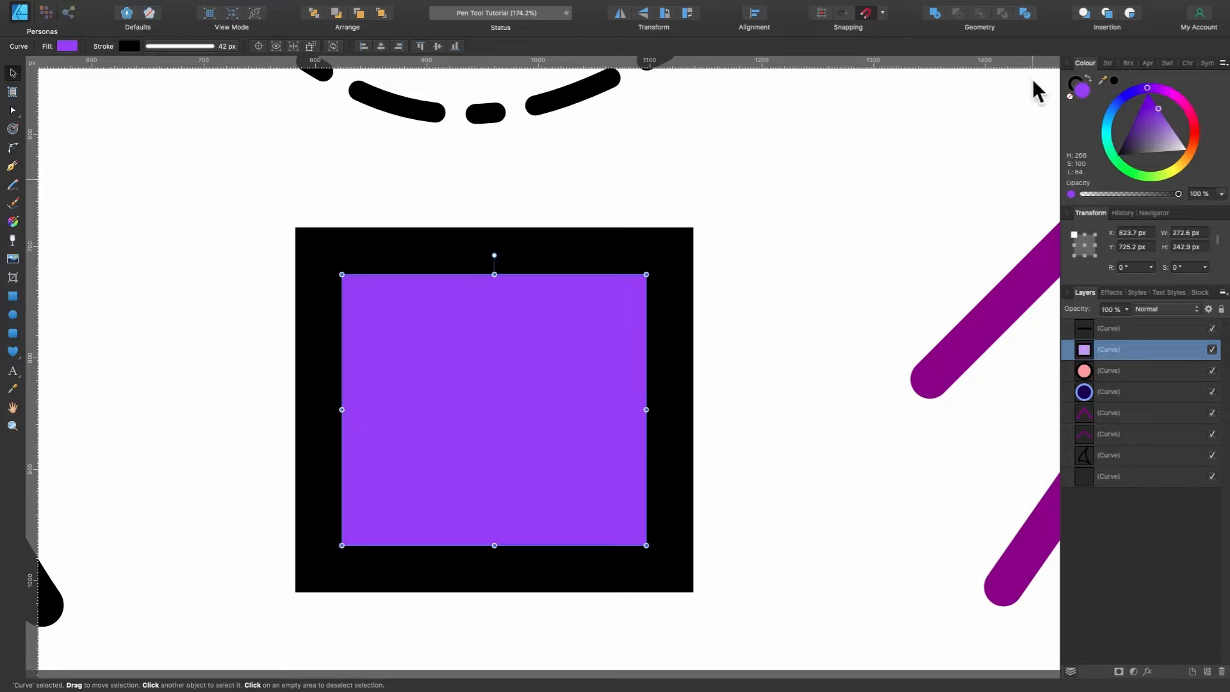
click(190, 44)
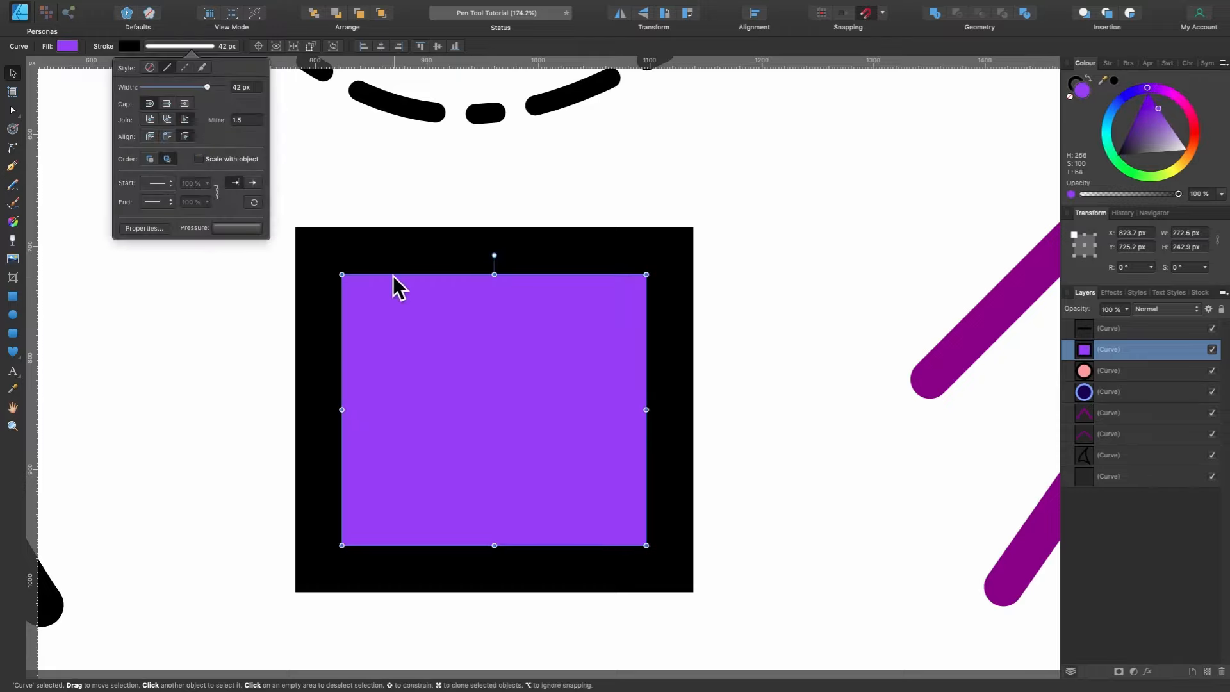
scroll(390, 275, up, 5)
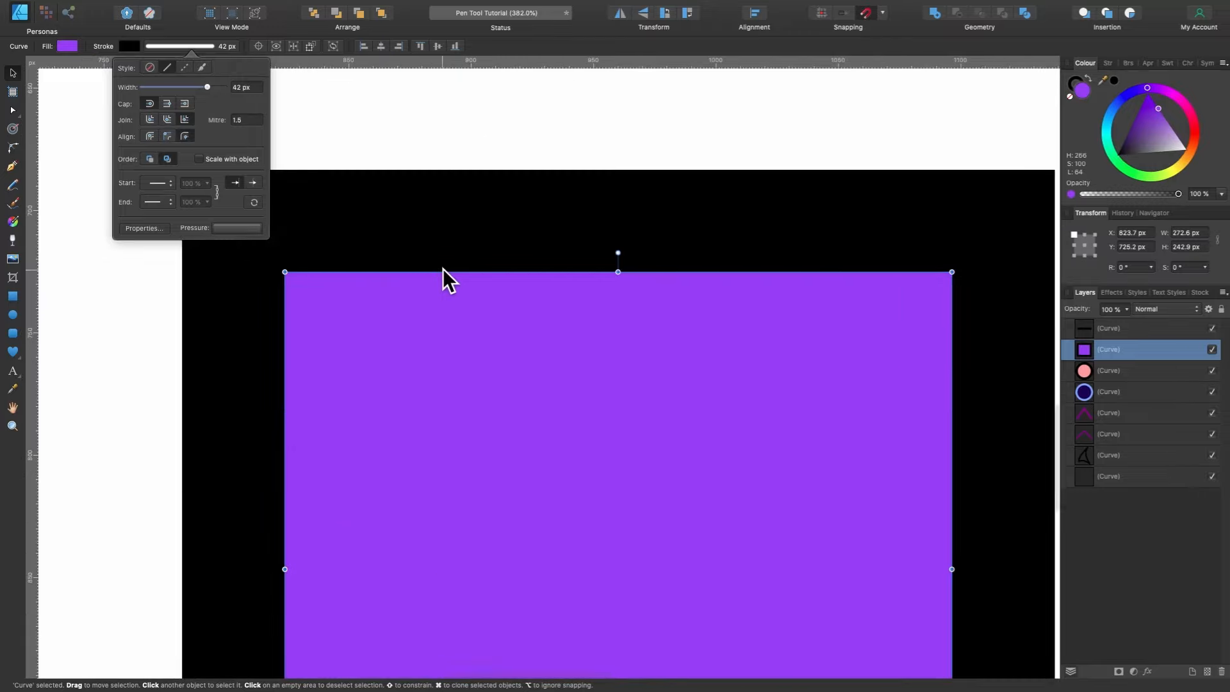
mouse_move(1135, 128)
mouse_down()
mouse_move(1147, 124)
mouse_move(1163, 153)
mouse_up()
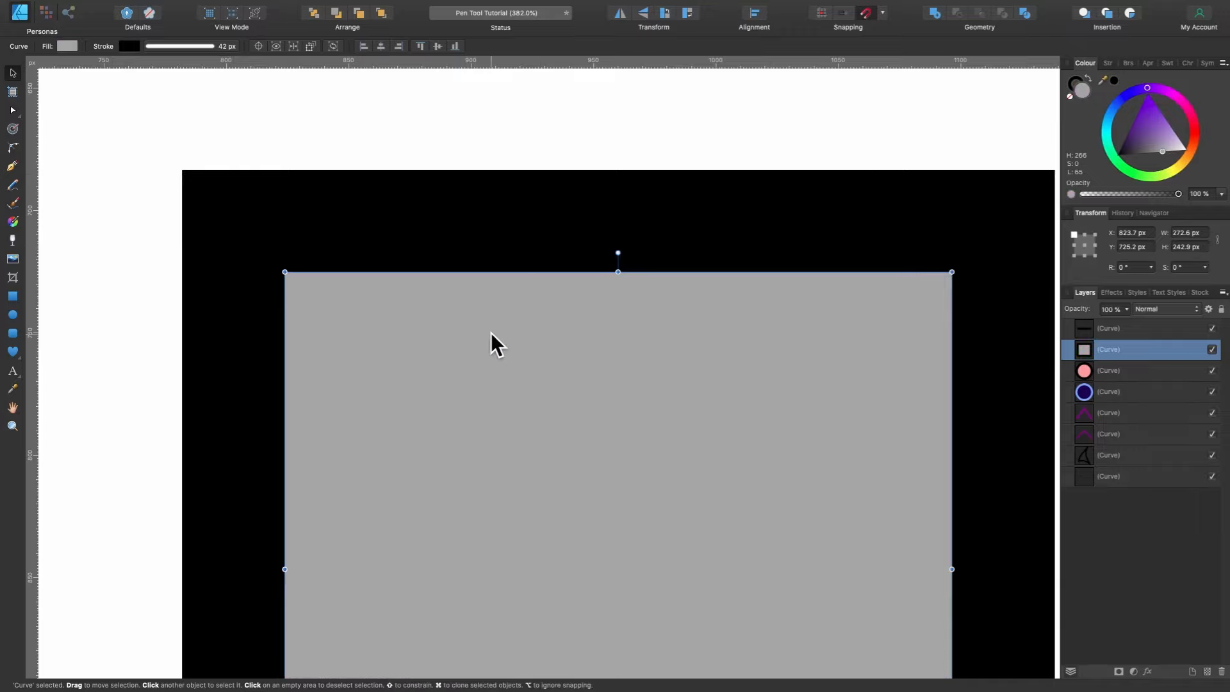
Align the rectangle's stroke to the centre of its path, after trying inside, and draw the stroke behind the fill.
scroll(512, 270, down, 3)
scroll(511, 270, right, 2)
scroll(511, 270, down, 1)
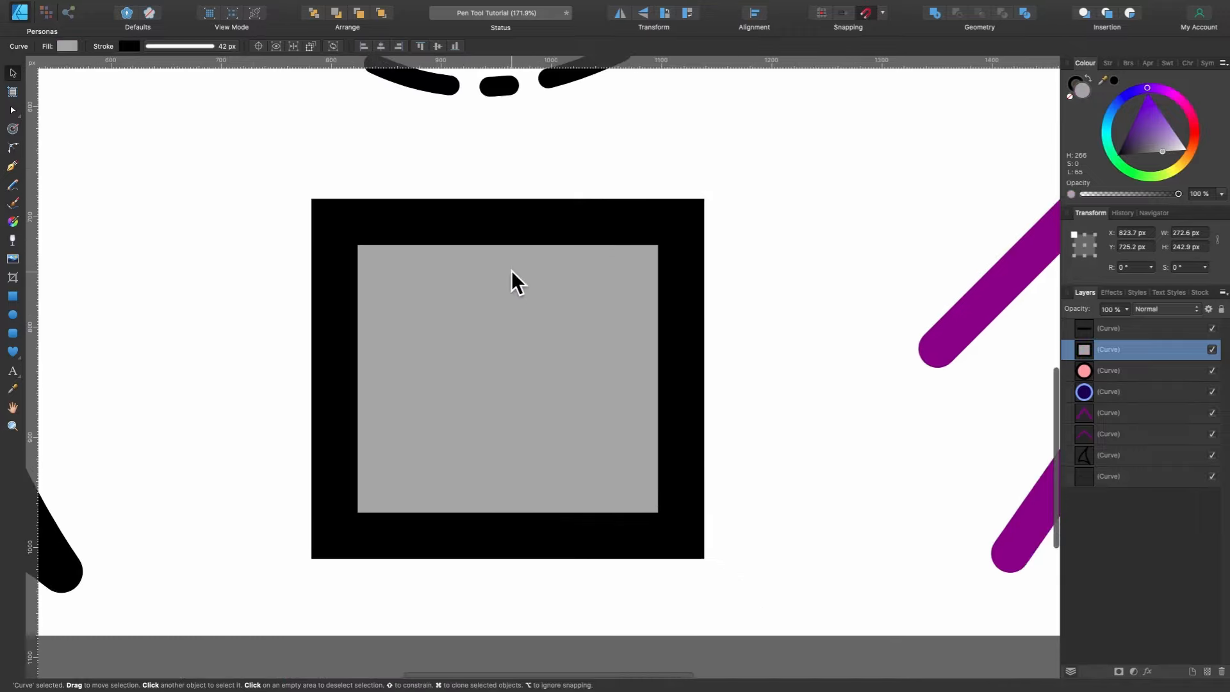
click(183, 48)
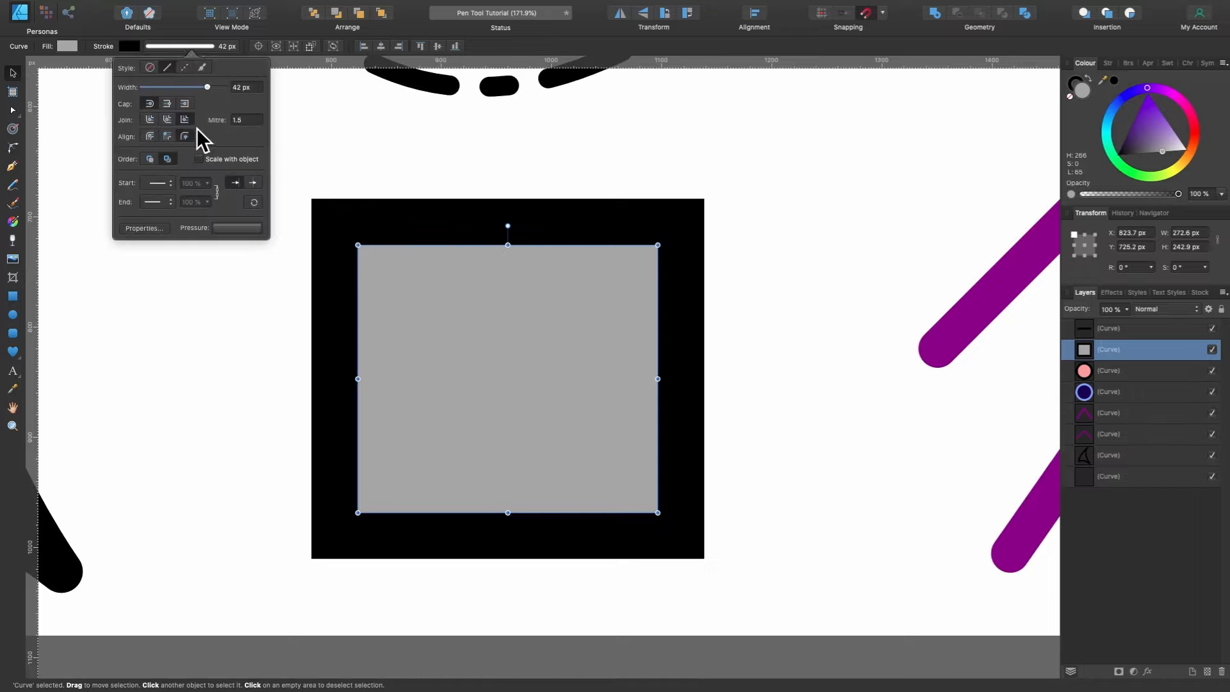
click(168, 137)
click(148, 137)
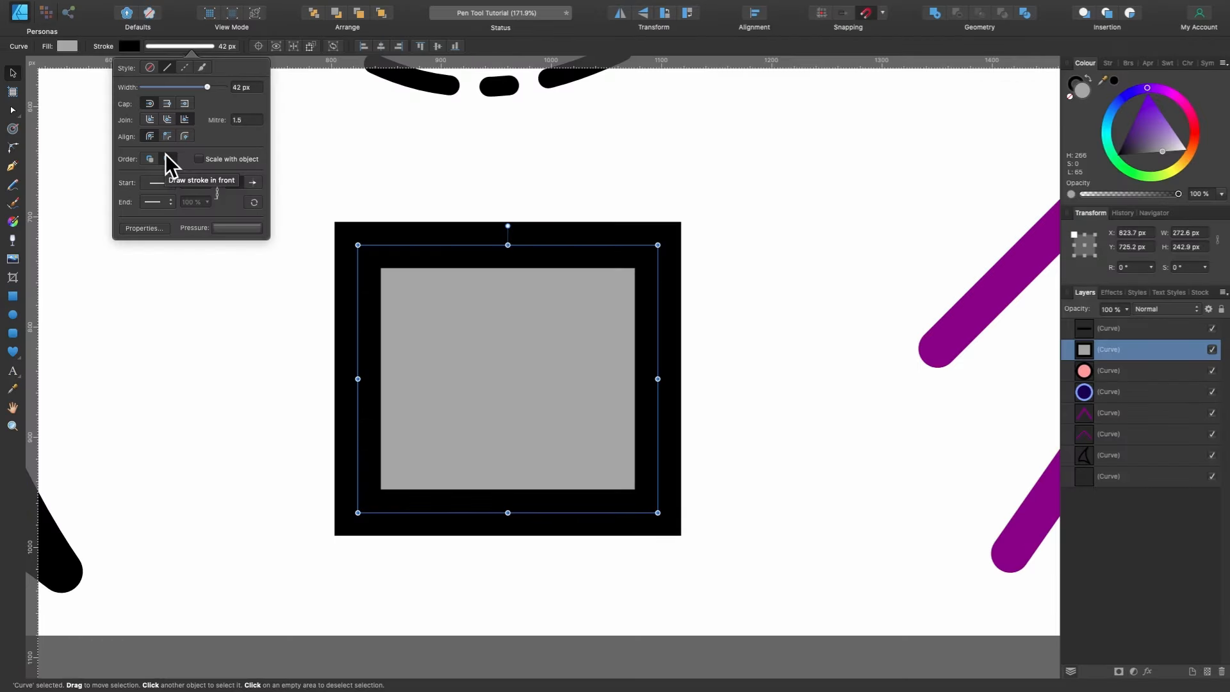
click(166, 158)
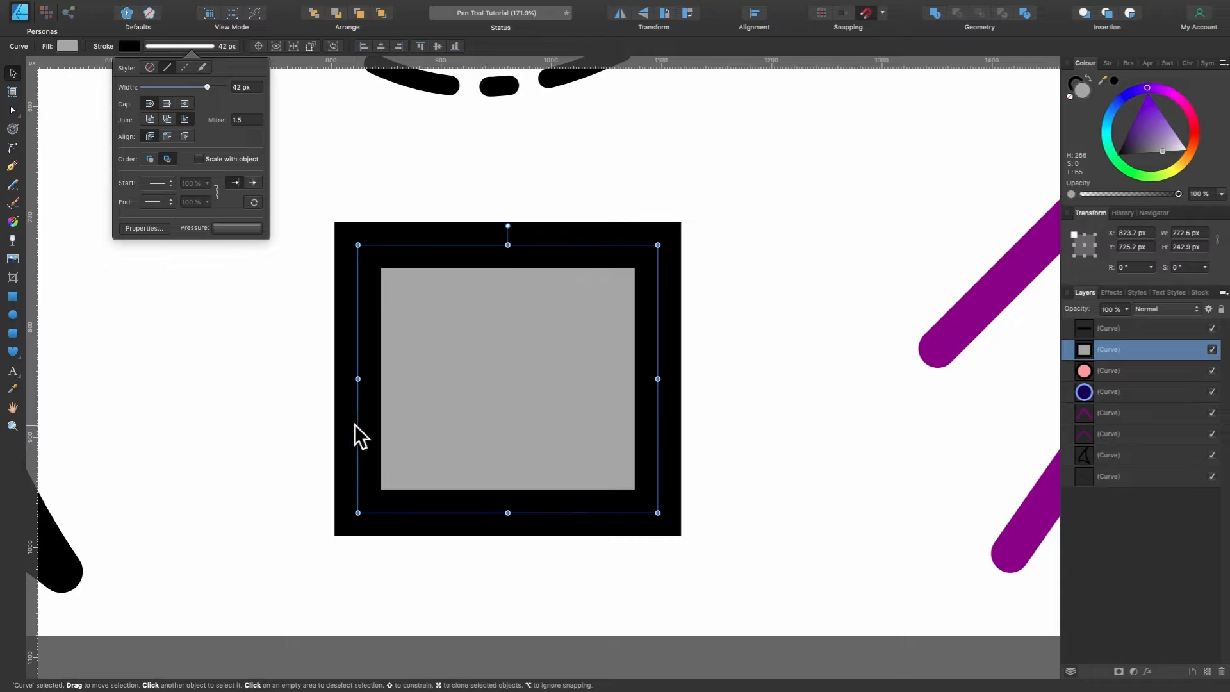
click(148, 160)
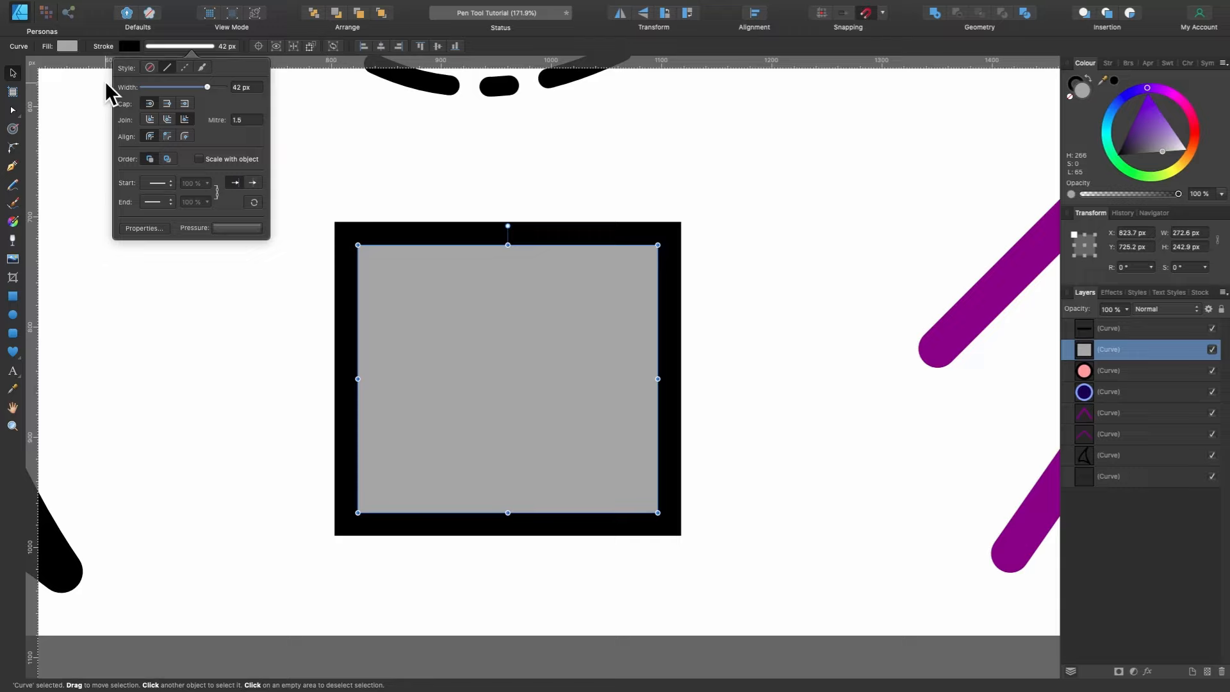
Lower the grey rectangle's fill opacity to 61% and bring it back to 100%.
click(66, 46)
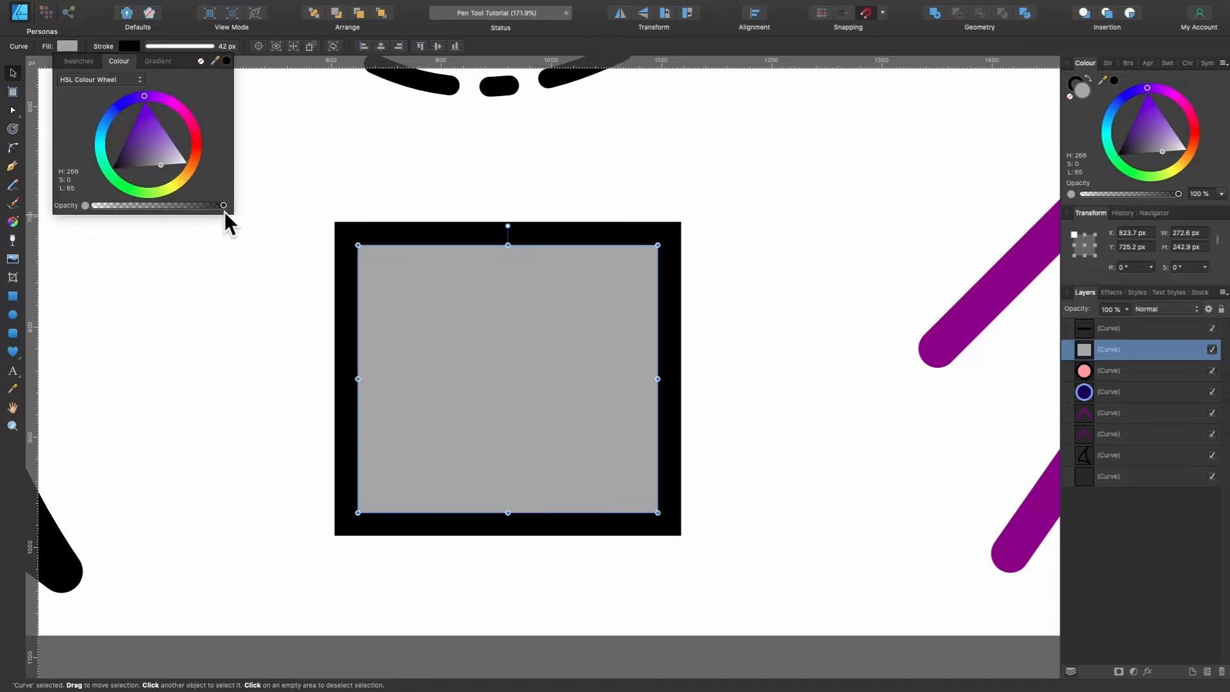
drag(222, 206, 172, 213)
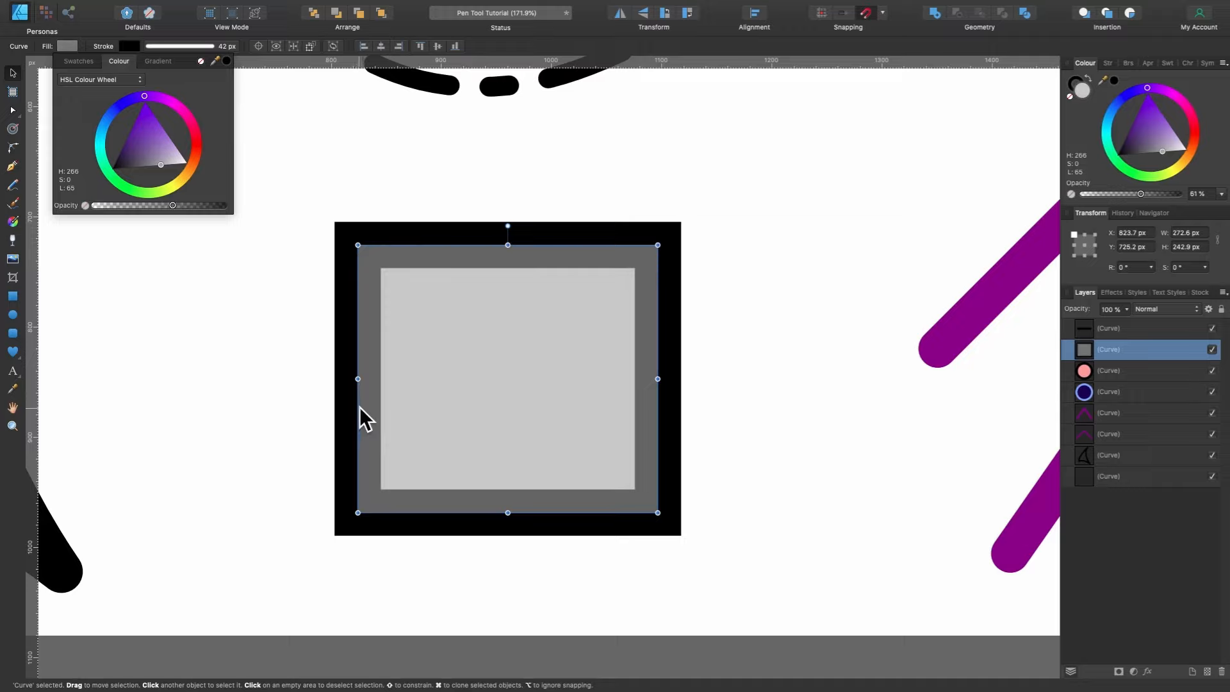
drag(172, 205, 223, 205)
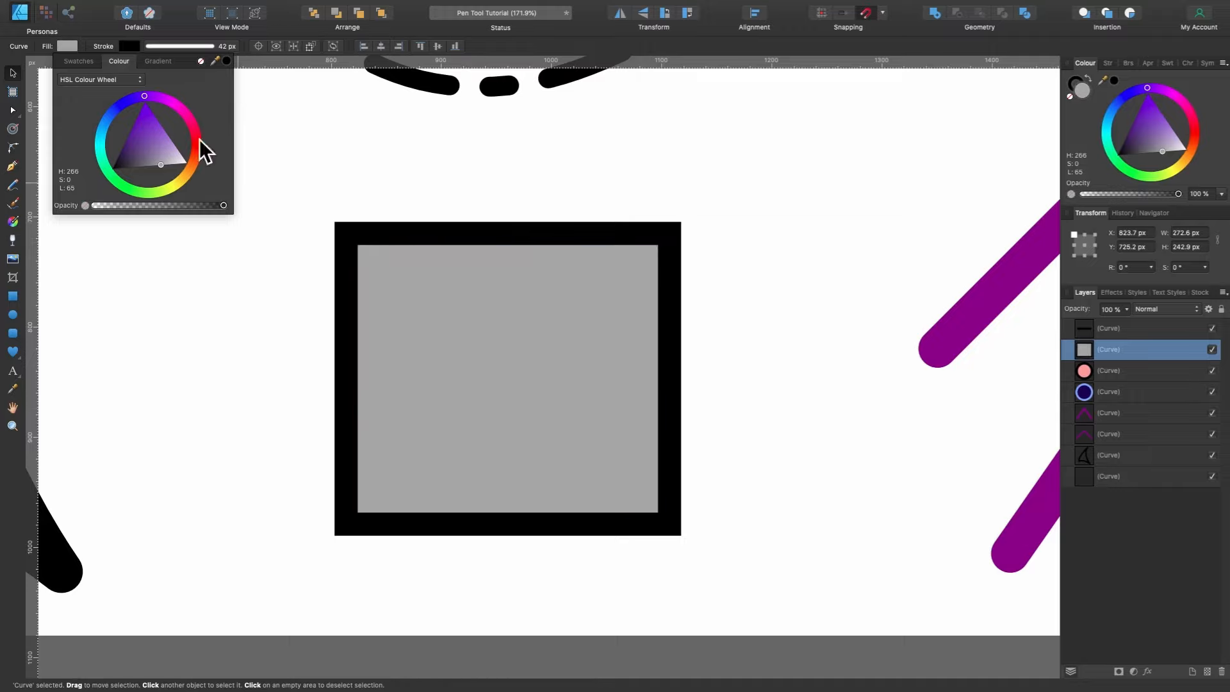
Draw the grey rectangle's stroke in front of its fill.
click(175, 47)
click(167, 158)
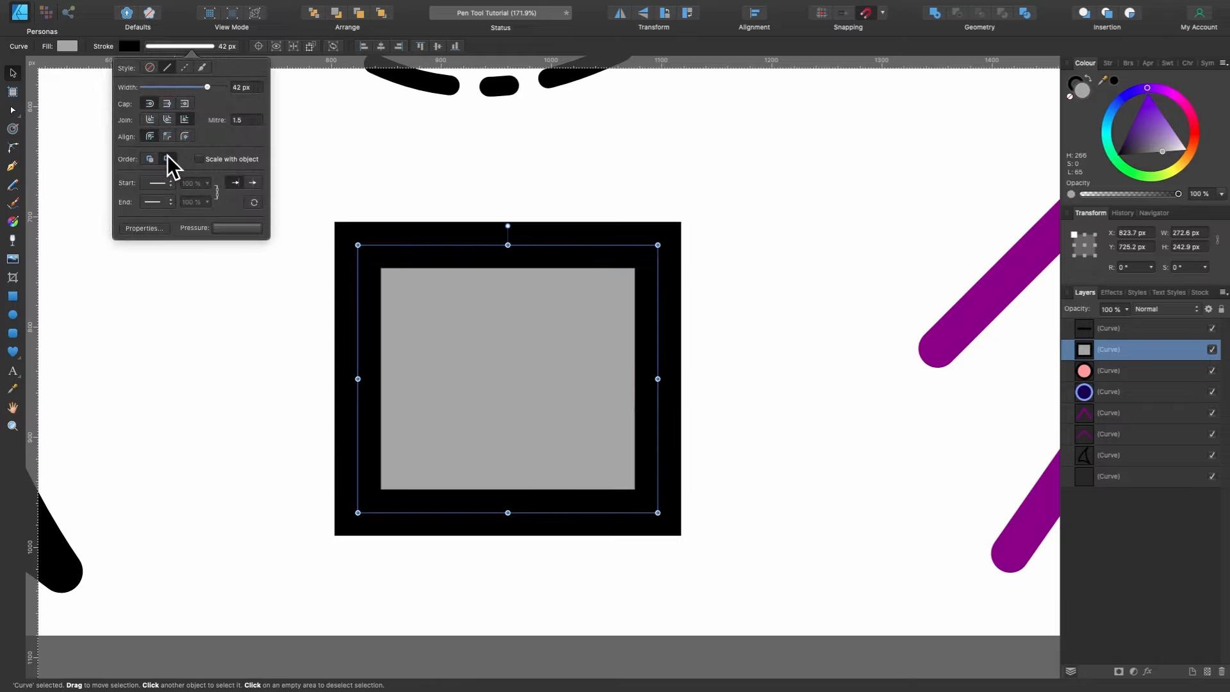
scroll(583, 167, down, 5)
scroll(583, 167, up, 5)
scroll(583, 166, up, 1)
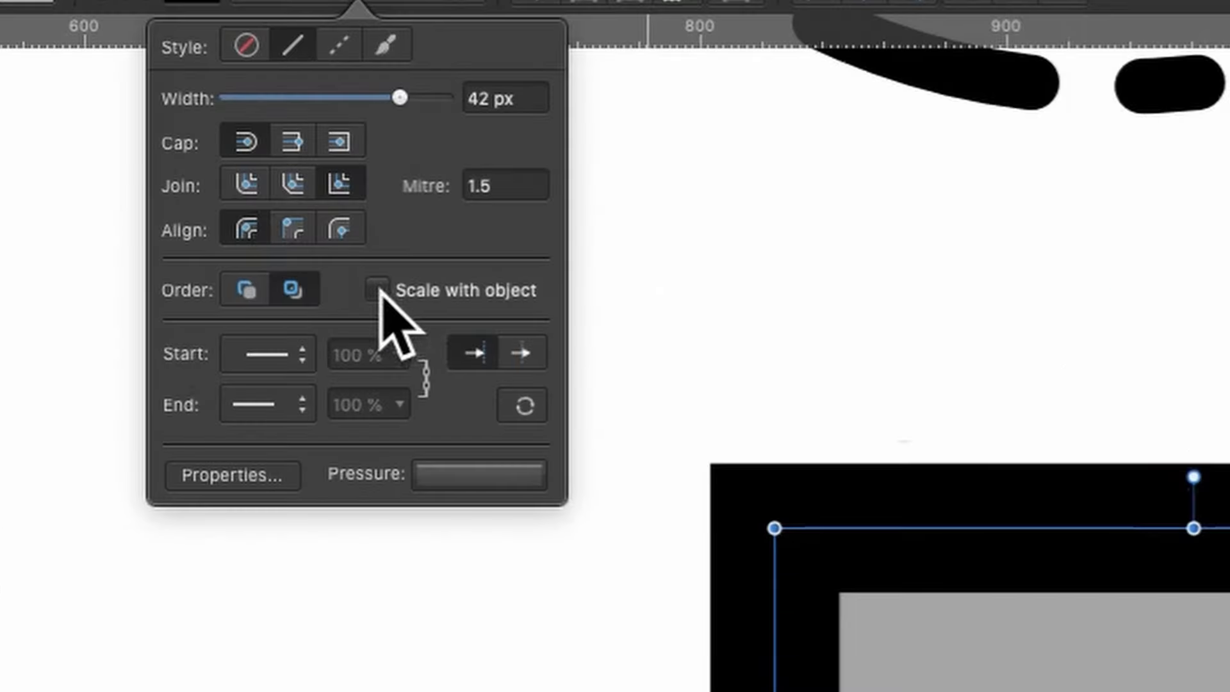
Try shrinking the grey rectangle to about 131 × 117 px with its stroke not set to scale with the object.
scroll(580, 294, down, 2)
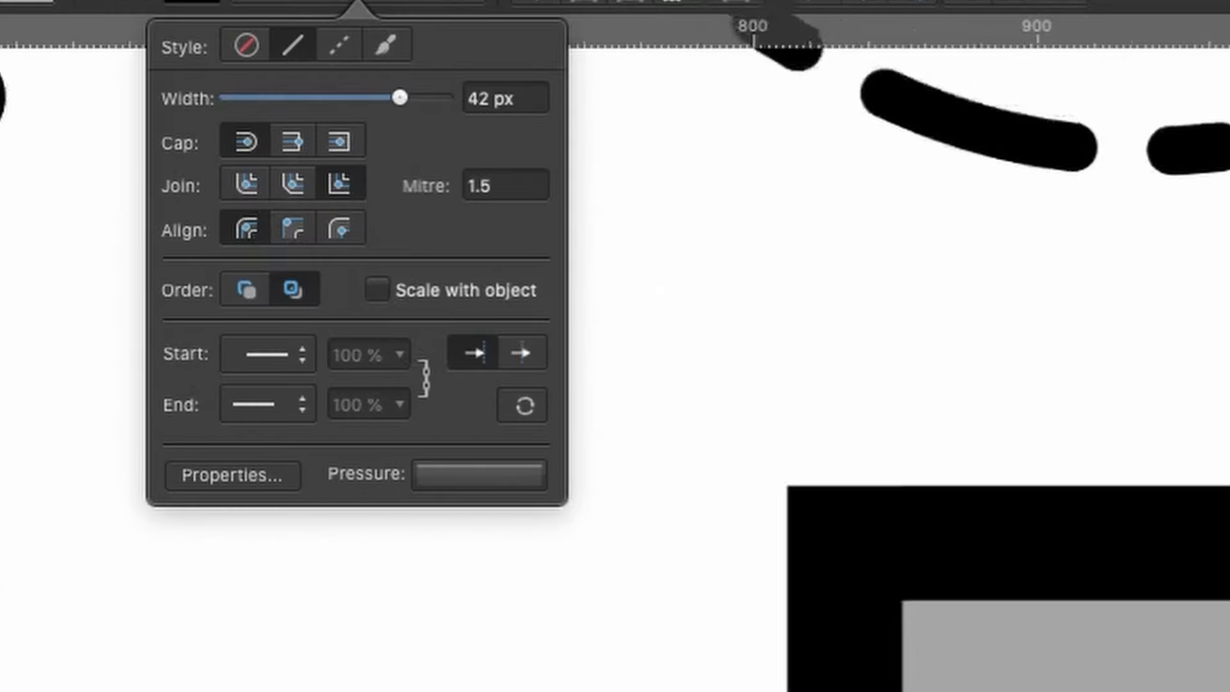
scroll(626, 267, down, 3)
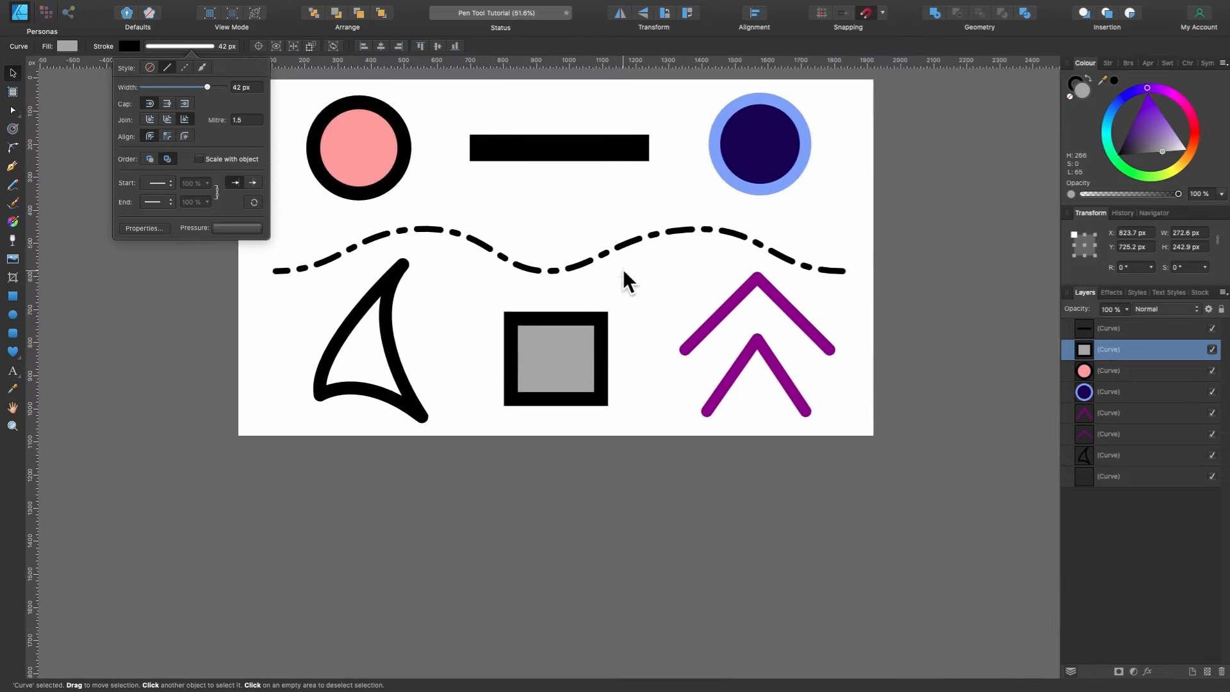
mouse_move(593, 328)
mouse_down()
mouse_move(596, 260)
mouse_move(795, 112)
mouse_move(702, 154)
mouse_move(599, 227)
mouse_move(580, 248)
mouse_move(813, 109)
mouse_move(717, 192)
mouse_move(586, 228)
mouse_move(533, 261)
mouse_move(593, 259)
mouse_move(731, 138)
mouse_move(880, 122)
mouse_move(651, 206)
mouse_move(579, 322)
mouse_up()
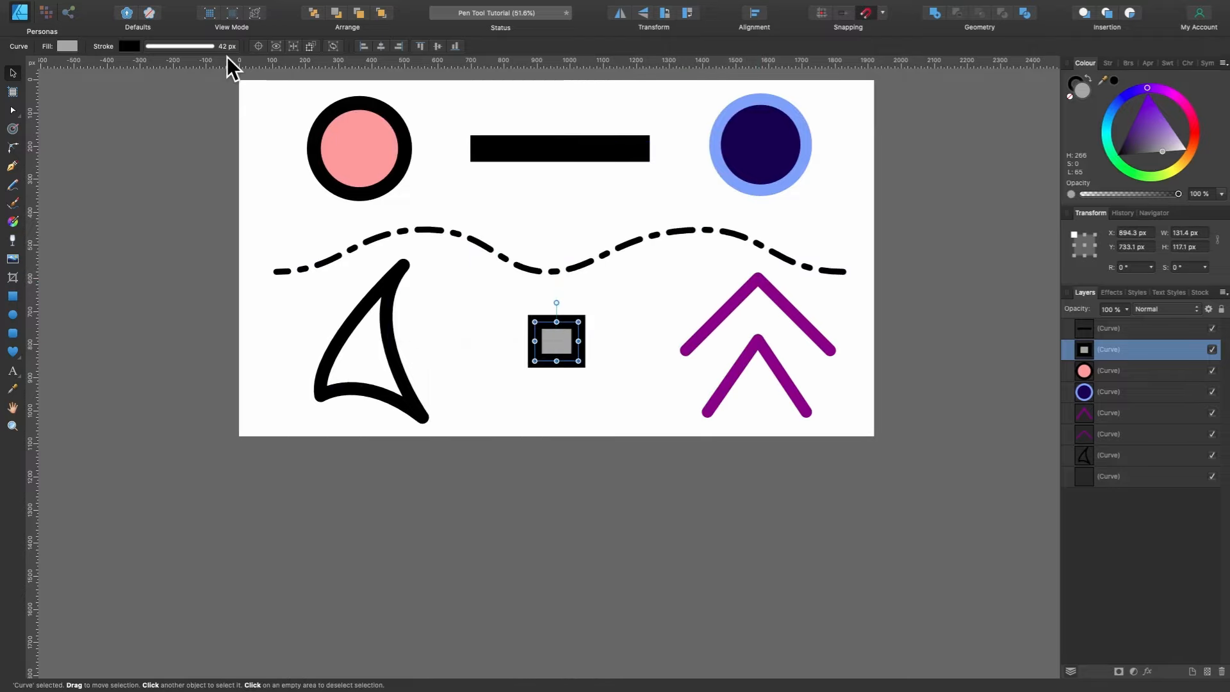
Turn on Scale with object for the rectangle's stroke and try enlarging and shrinking the rectangle, finishing at about 344 × 306 px.
click(187, 48)
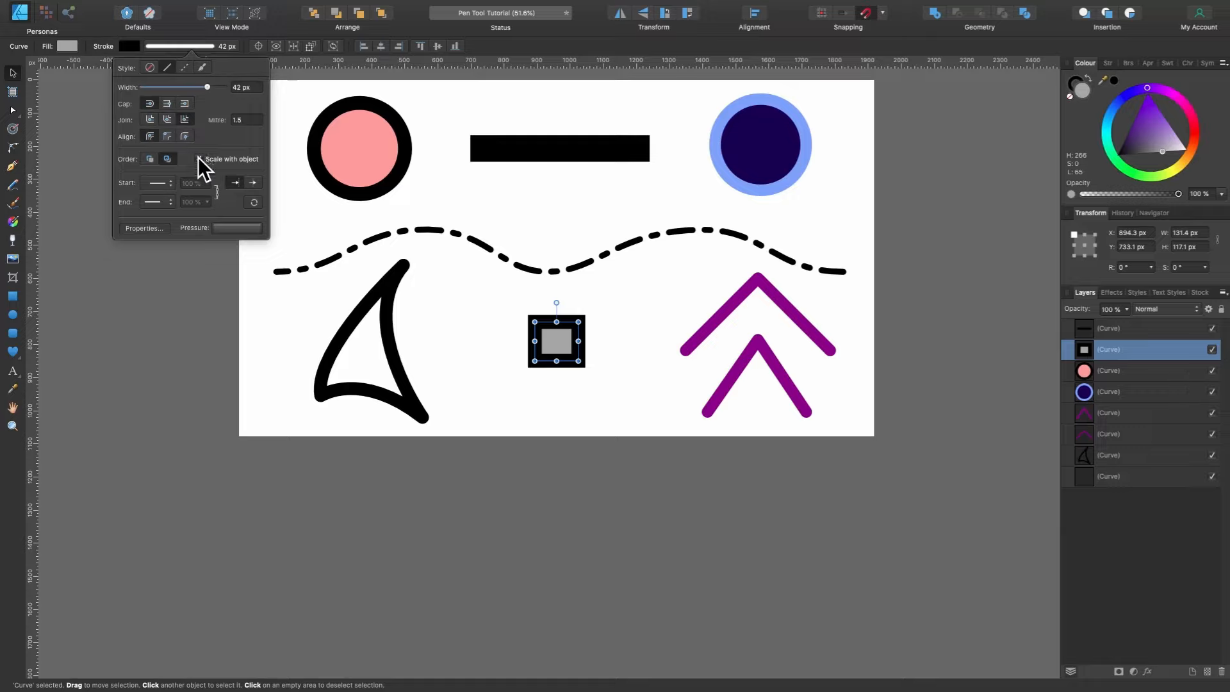
drag(579, 321, 763, 204)
drag(671, 290, 655, 252)
drag(735, 437, 577, 348)
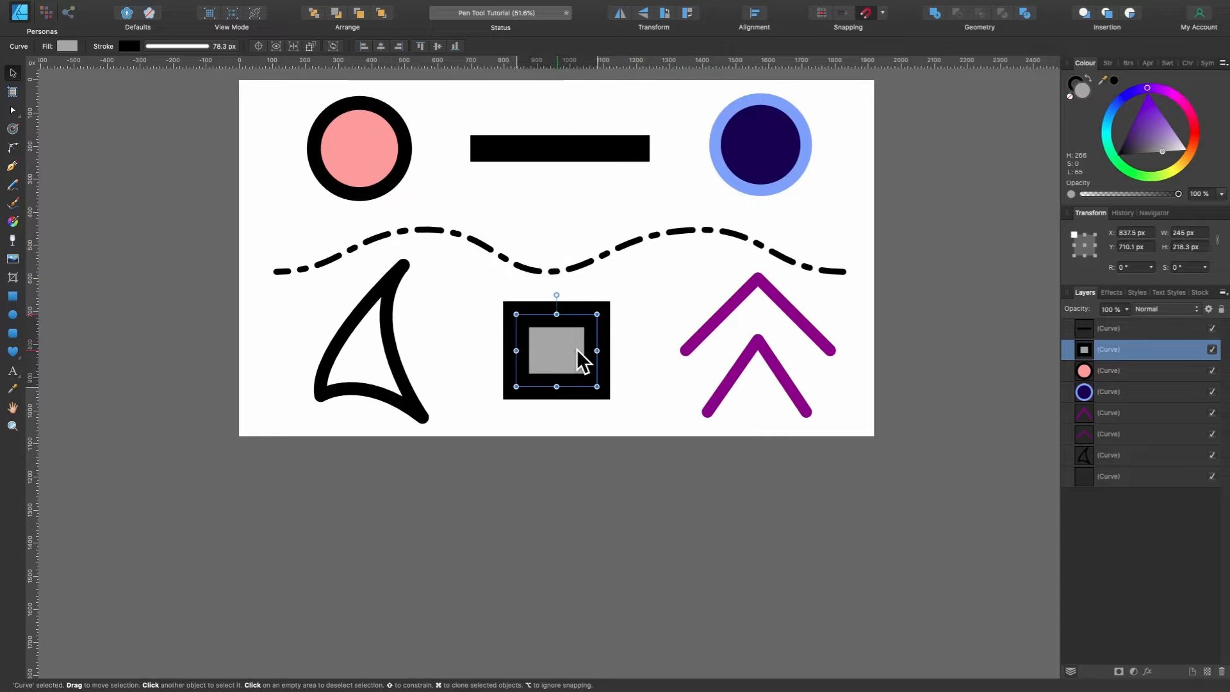
drag(598, 316, 621, 306)
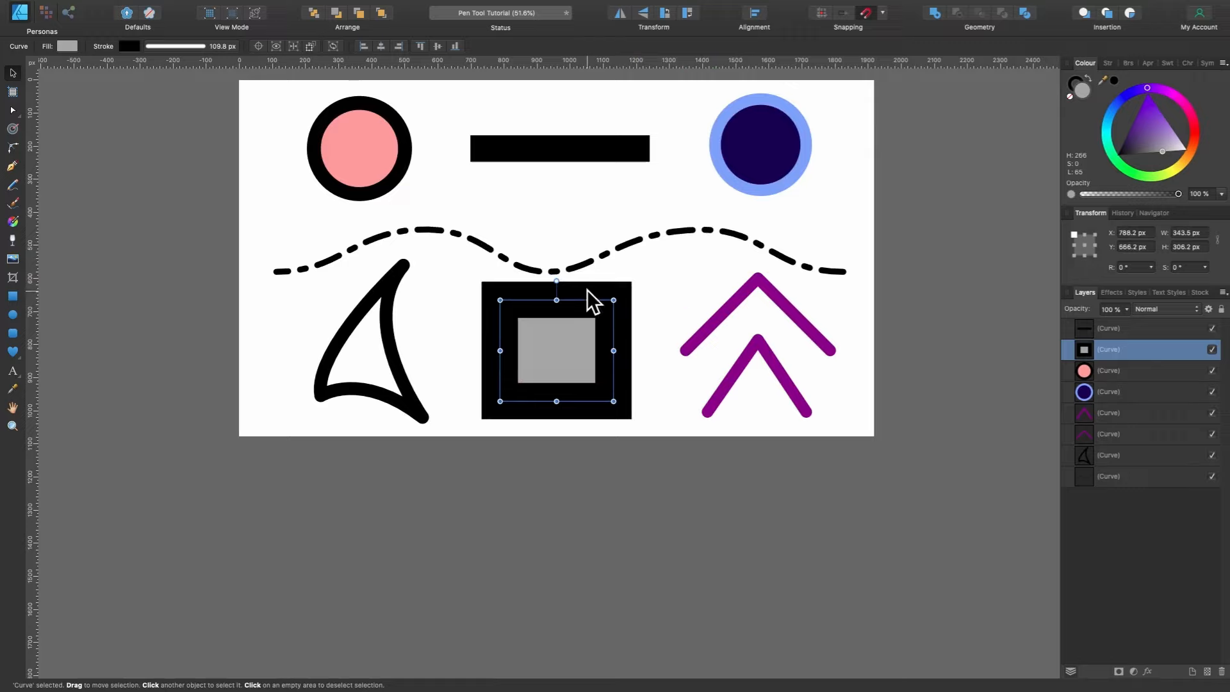
Undo the rectangle's resizing and the Scale with object setting, and reopen the rectangle's stroke settings.
key(super+z)
key(super+z)
key(super+z)
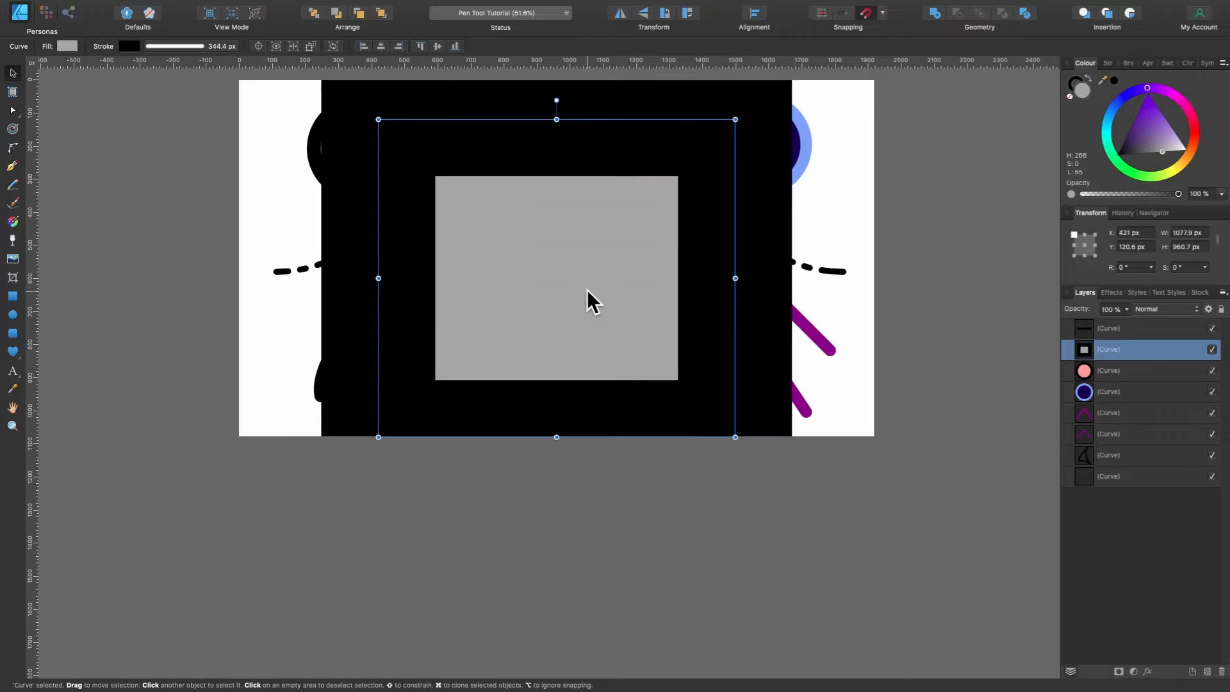
key(super+z)
click(359, 204)
click(544, 342)
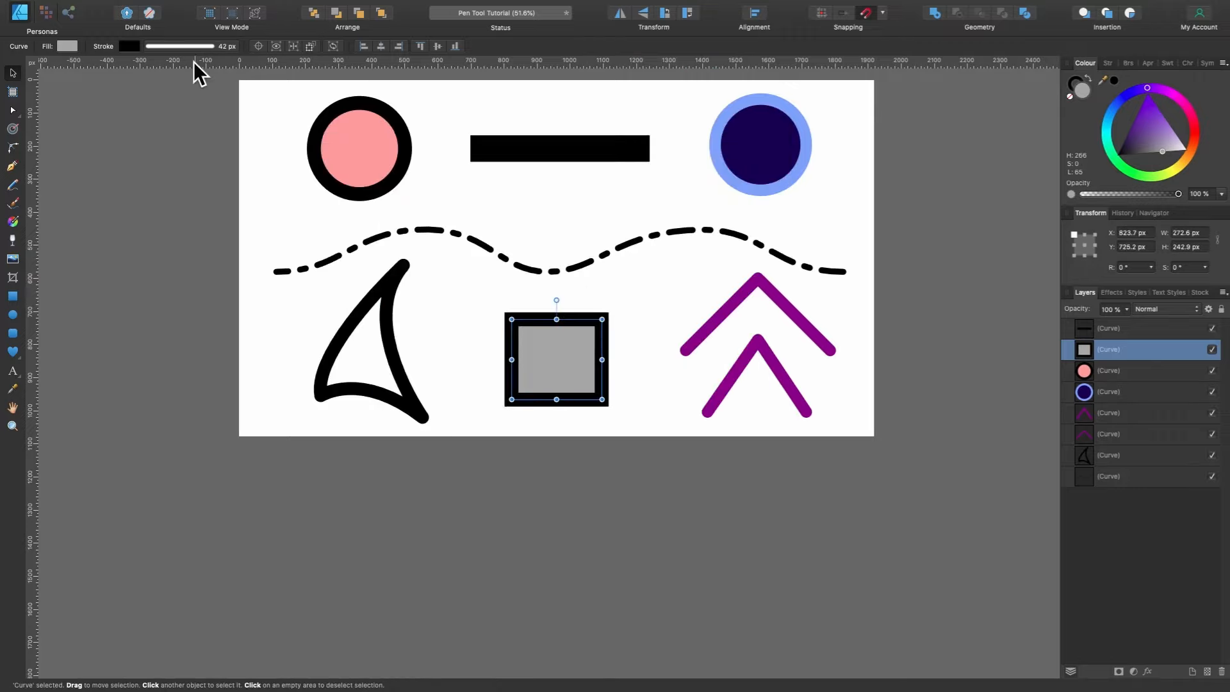
click(184, 46)
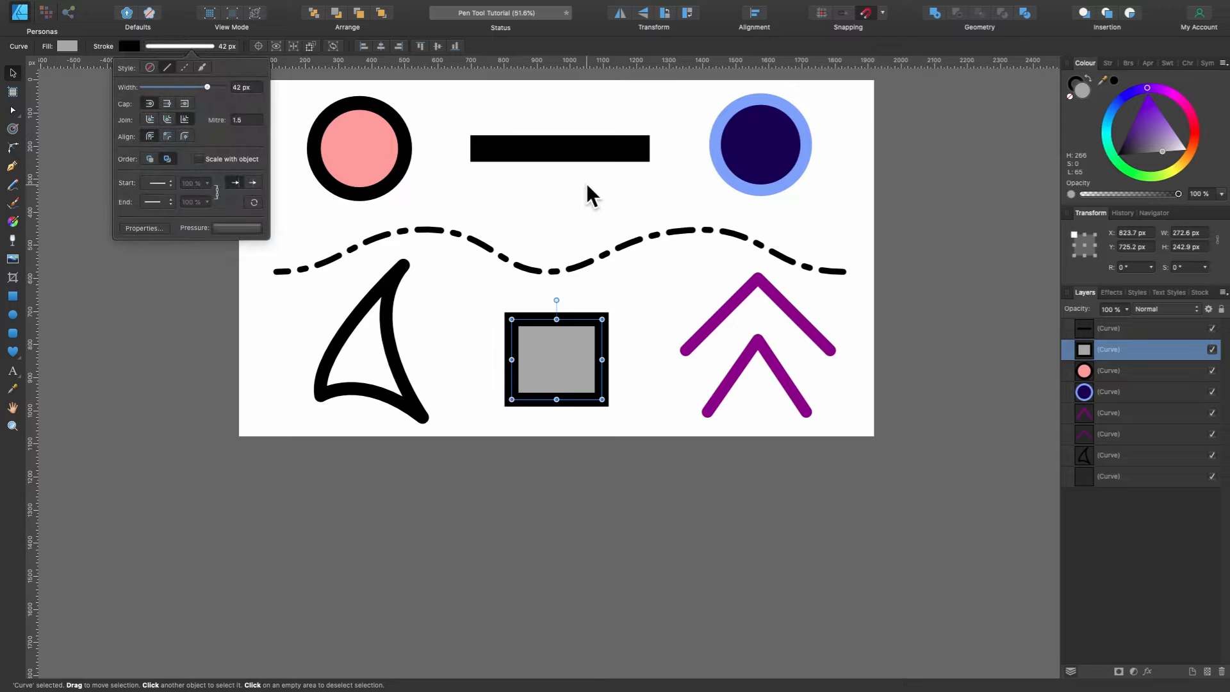
Select the thick black horizontal line between the two circles and reduce its stroke width to 34 px.
scroll(597, 182, up, 1)
scroll(597, 182, up, 5)
click(561, 230)
scroll(510, 214, up, 2)
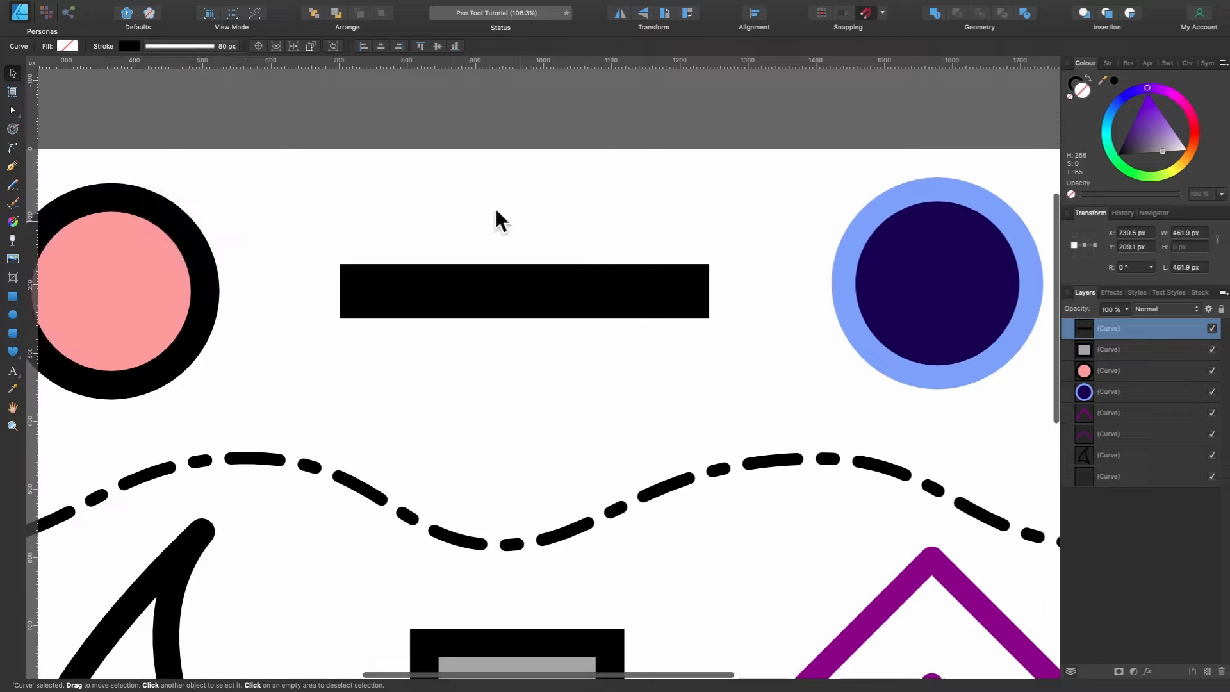
click(189, 48)
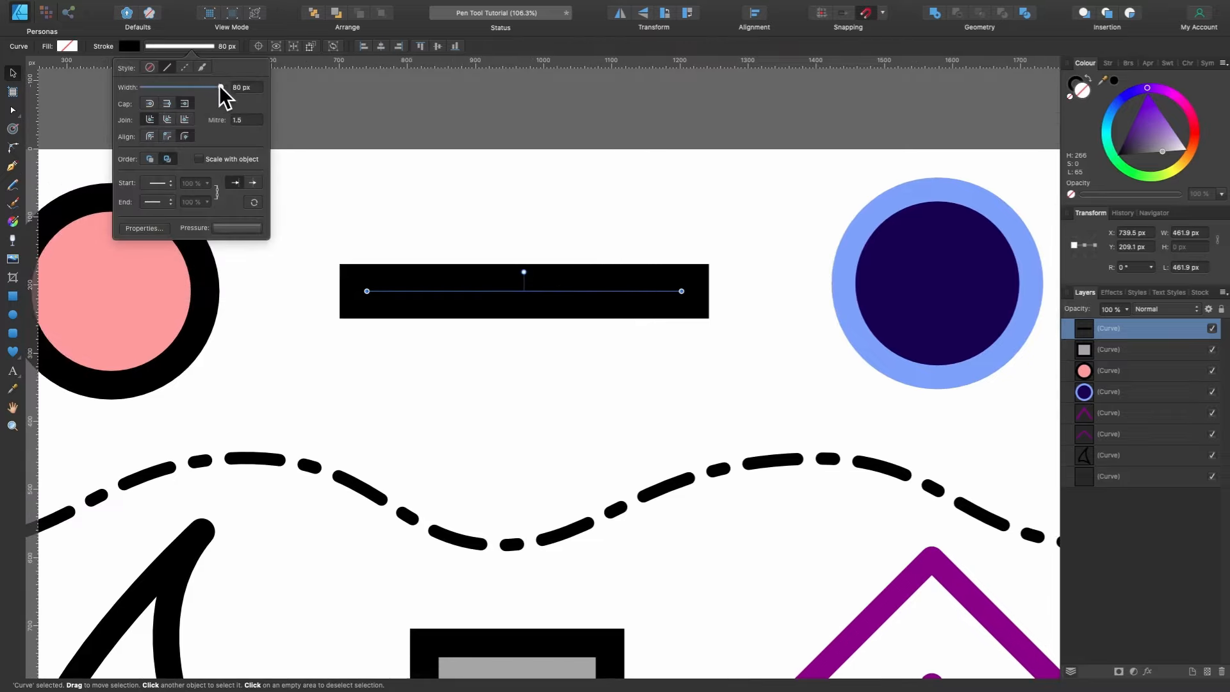
drag(220, 86, 199, 87)
Try a Triangle arrowhead on the line's end and a Triangle, Tall arrowhead on its start.
click(157, 184)
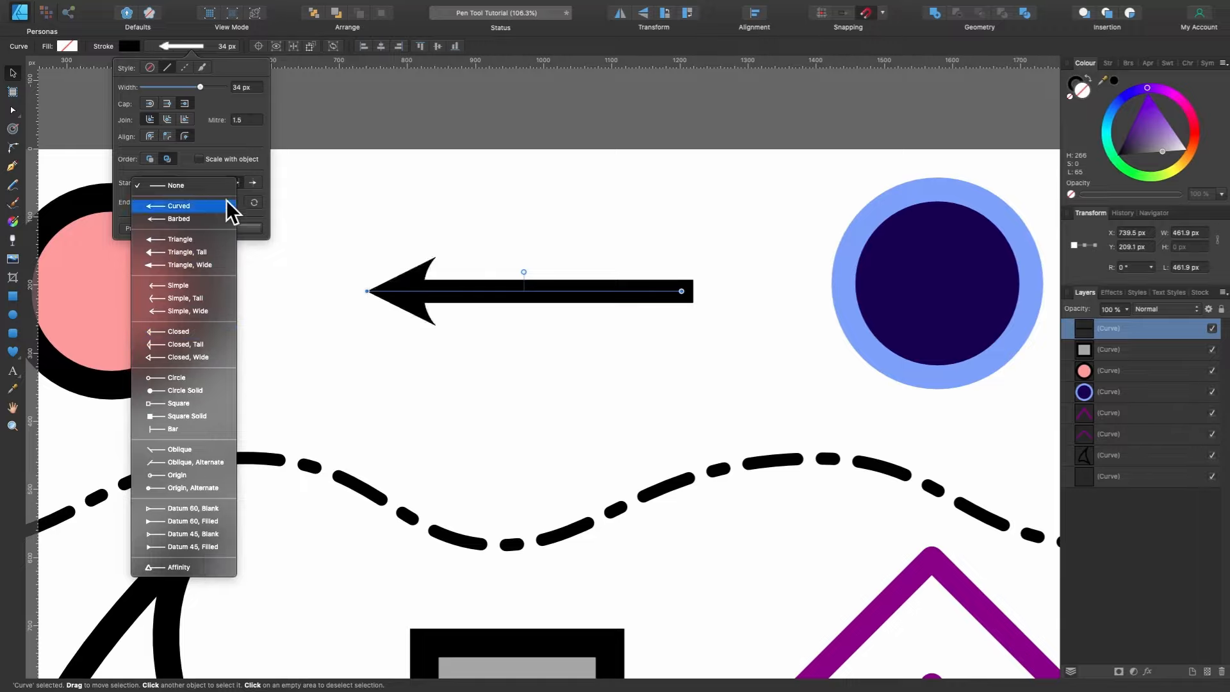
click(184, 171)
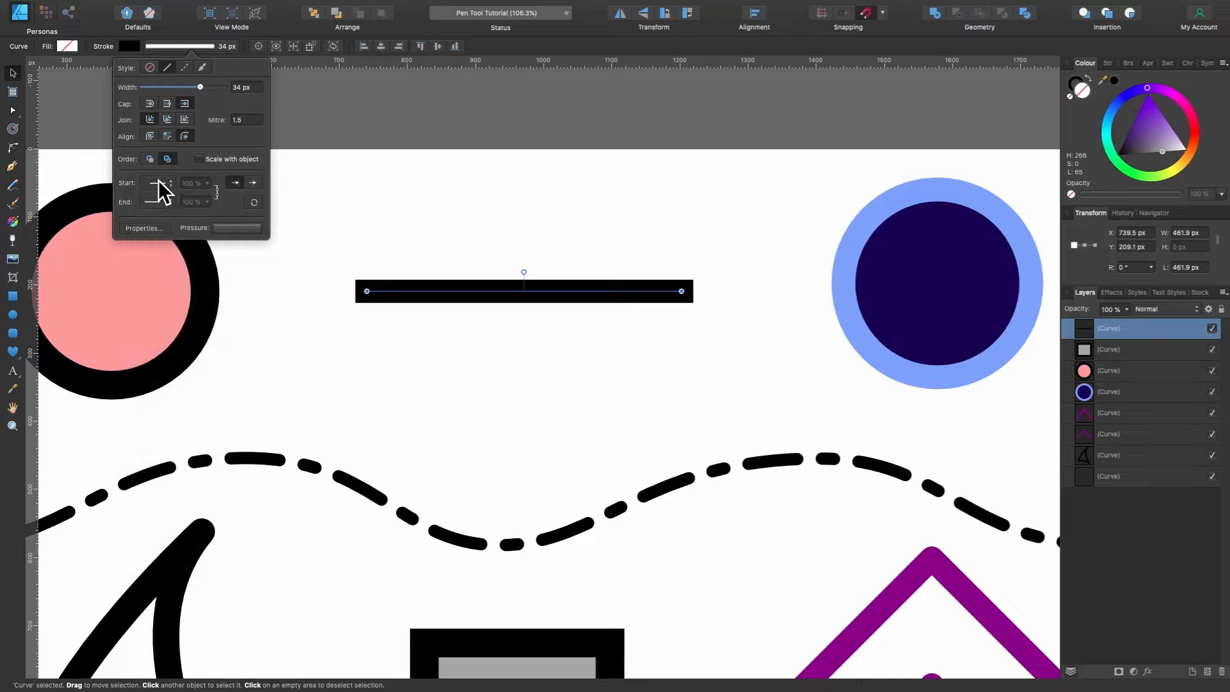
click(162, 200)
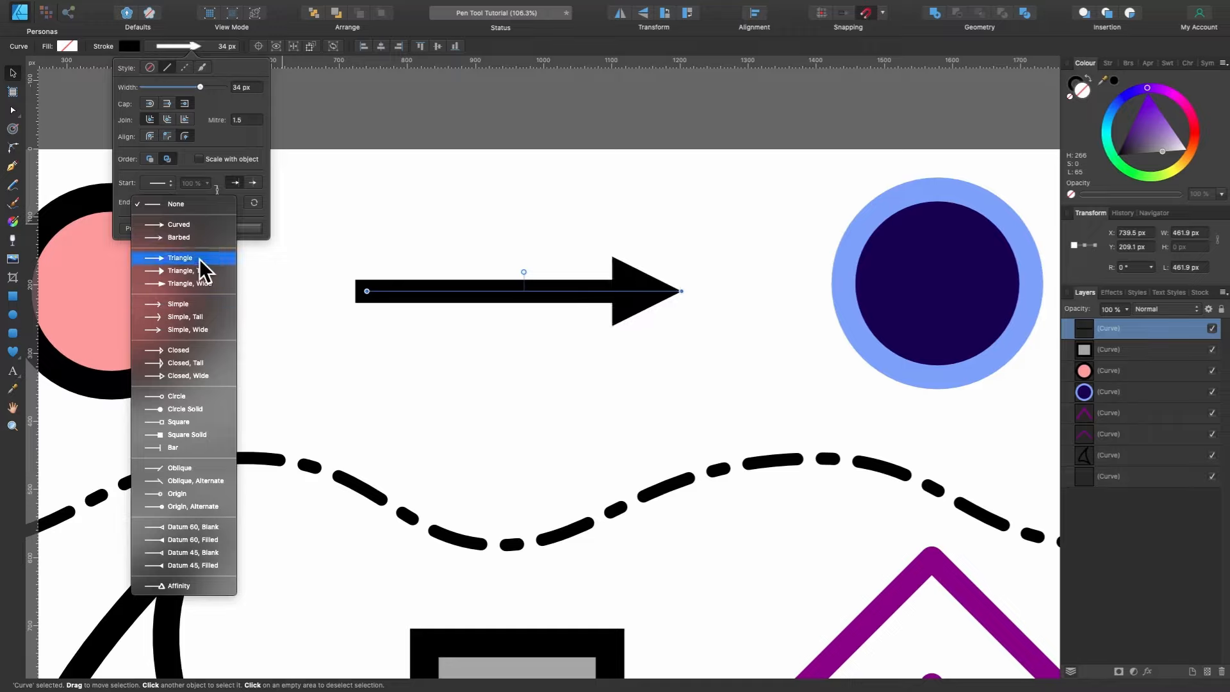
click(199, 259)
click(160, 182)
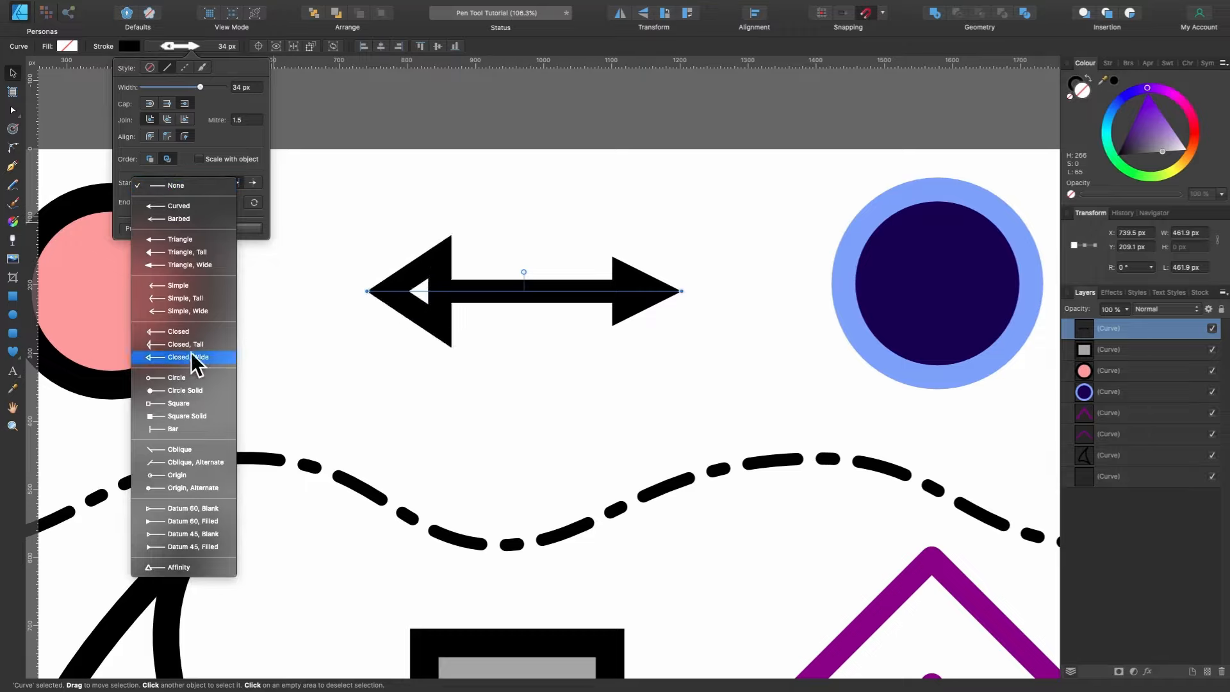
click(189, 251)
Lengthen the double-headed arrow to about 582 px and bend its middle downward into a curve with the Node tool.
mouse_move(367, 291)
mouse_down()
mouse_move(430, 290)
mouse_move(351, 288)
mouse_up()
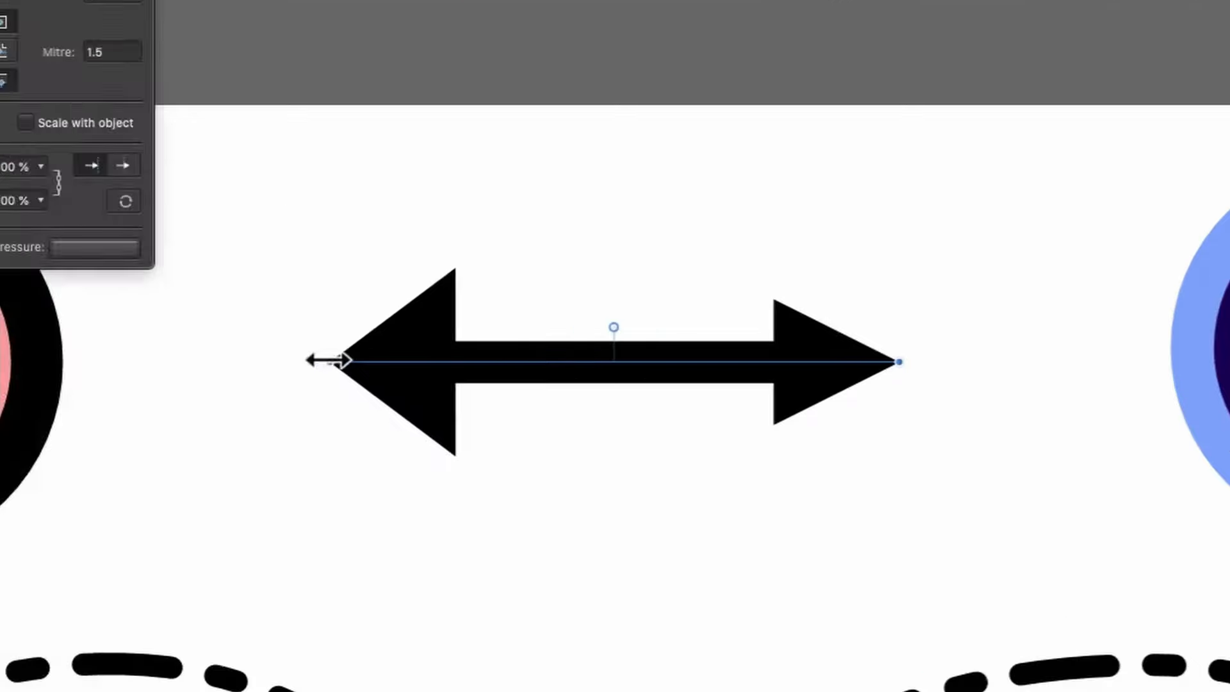
drag(293, 358, 199, 340)
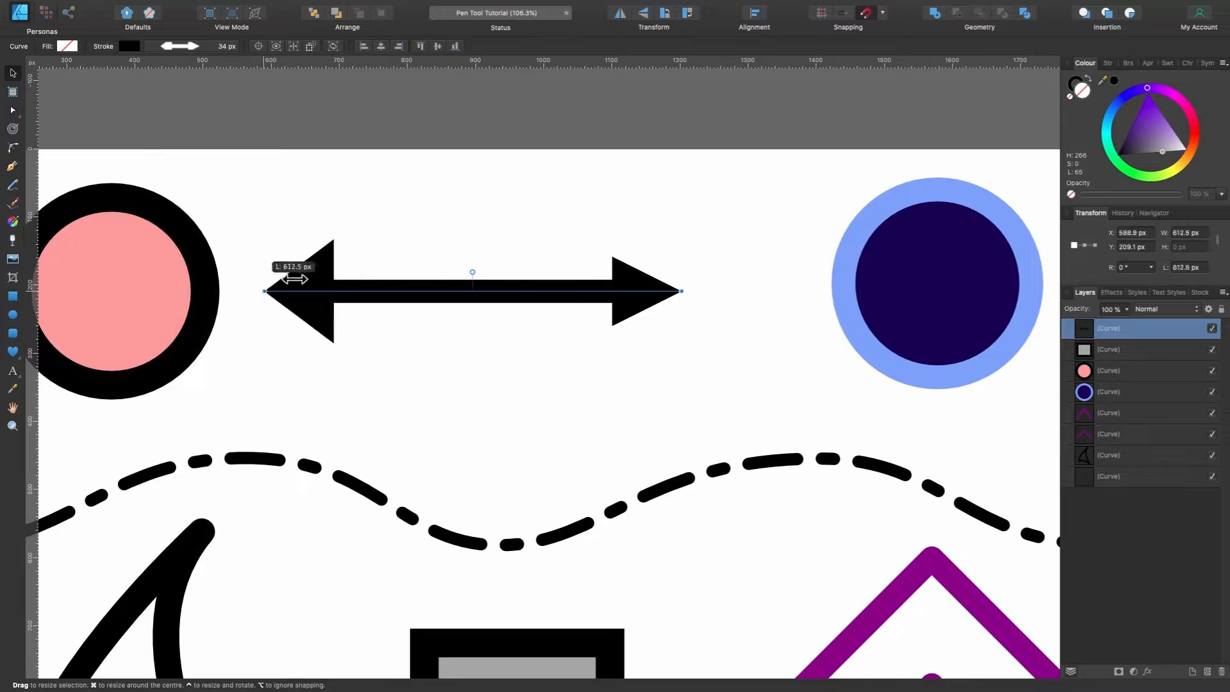
mouse_move(294, 278)
mouse_down()
mouse_move(253, 282)
mouse_move(269, 272)
mouse_move(239, 264)
mouse_move(292, 269)
mouse_move(244, 274)
mouse_move(277, 266)
mouse_up()
mouse_move(680, 290)
mouse_down()
mouse_move(550, 291)
mouse_move(668, 291)
mouse_up()
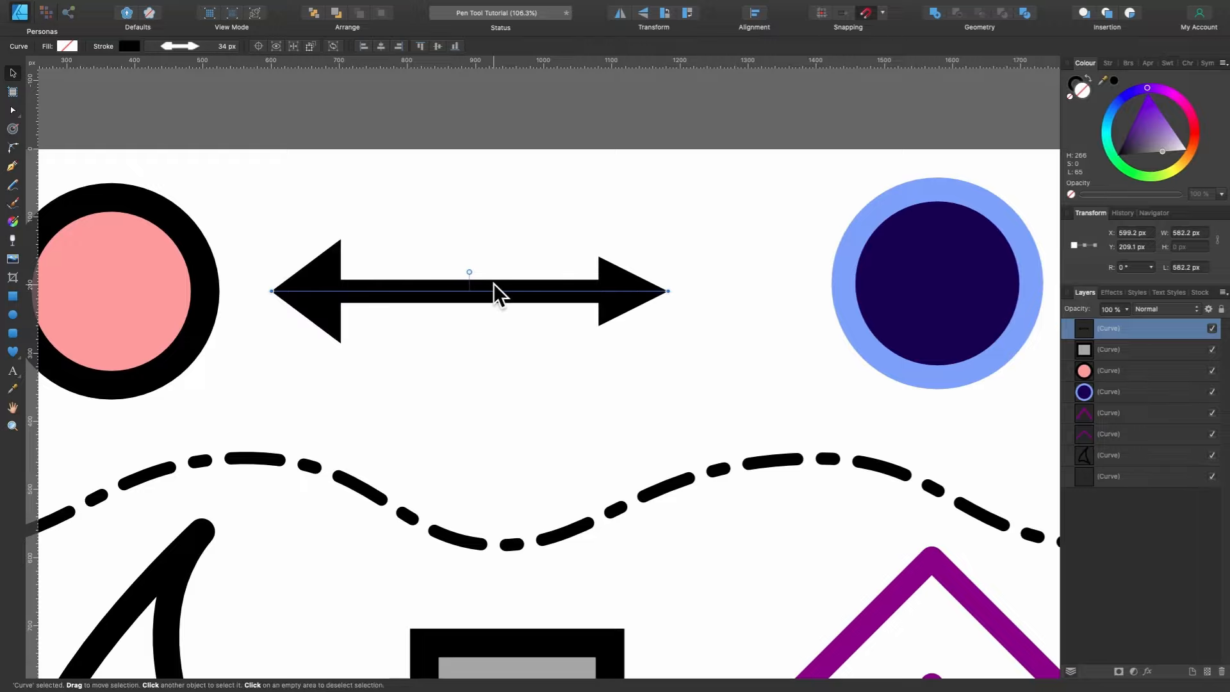
key(a)
drag(487, 291, 492, 442)
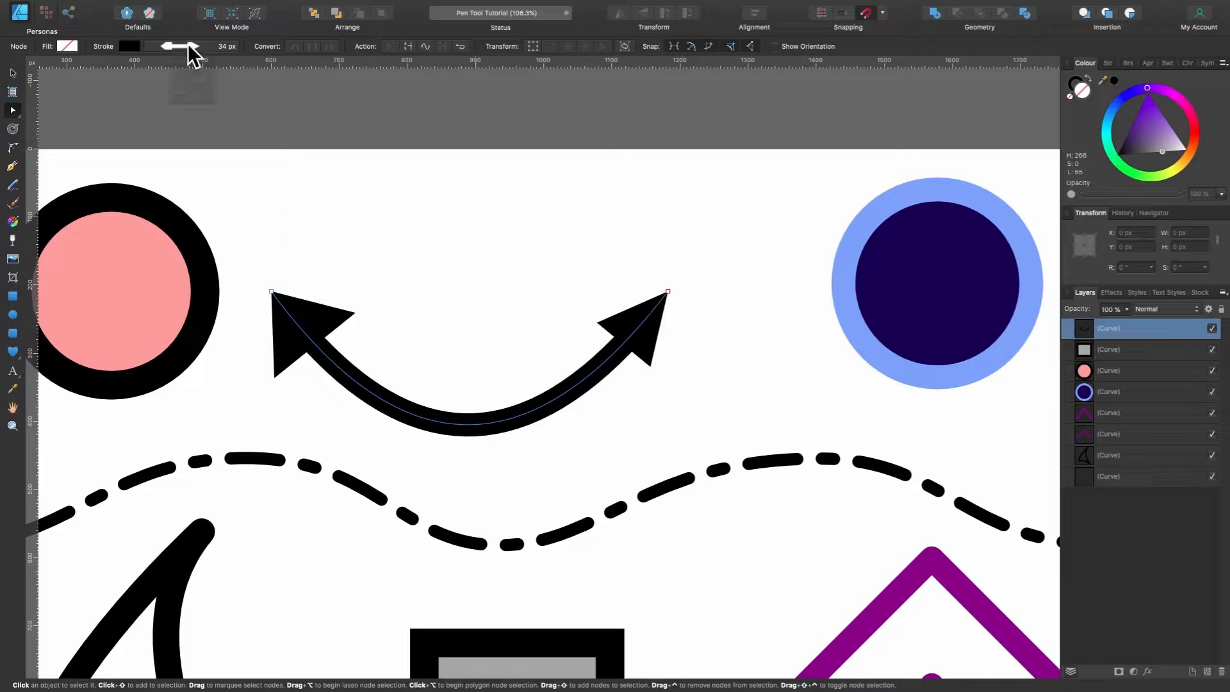
Place the curved arrow's heads at the end of the line, after comparing with placement within the line.
click(189, 46)
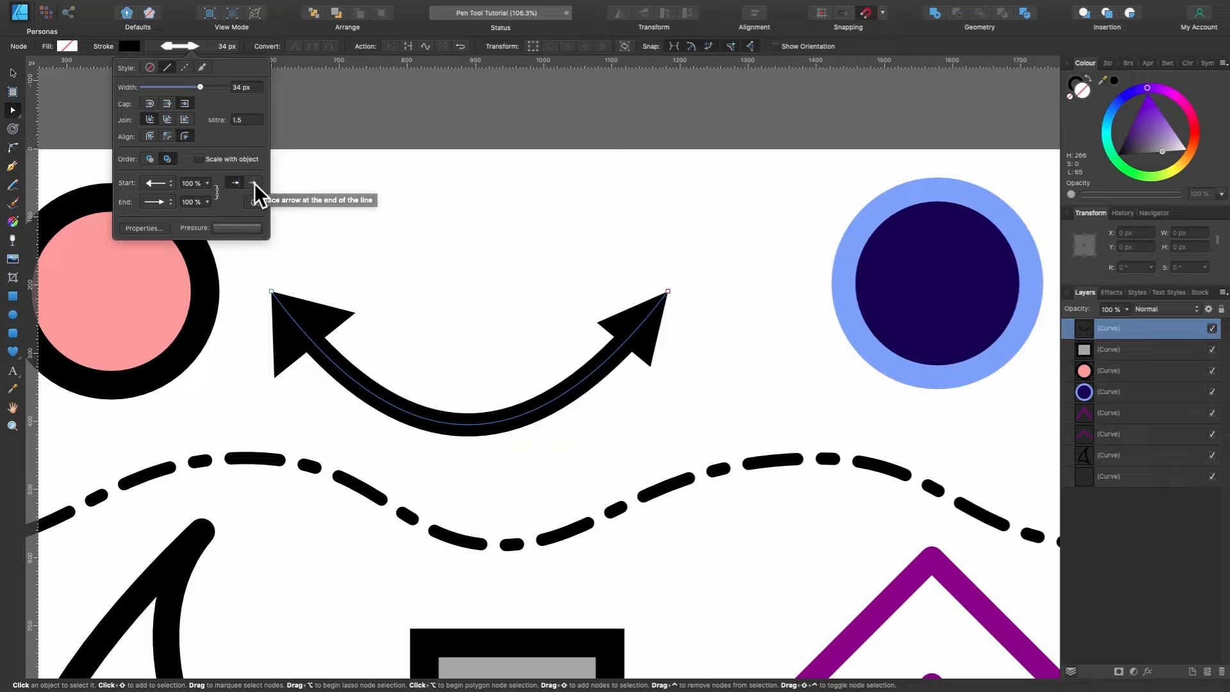
click(255, 183)
click(237, 183)
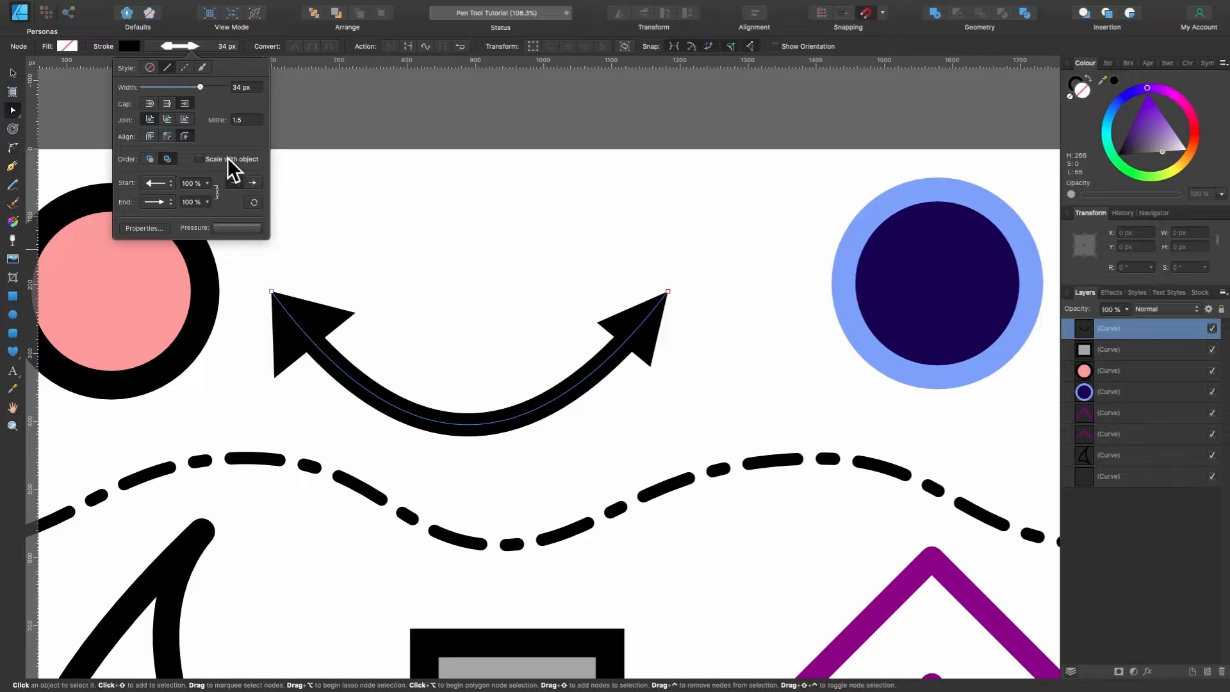
click(253, 184)
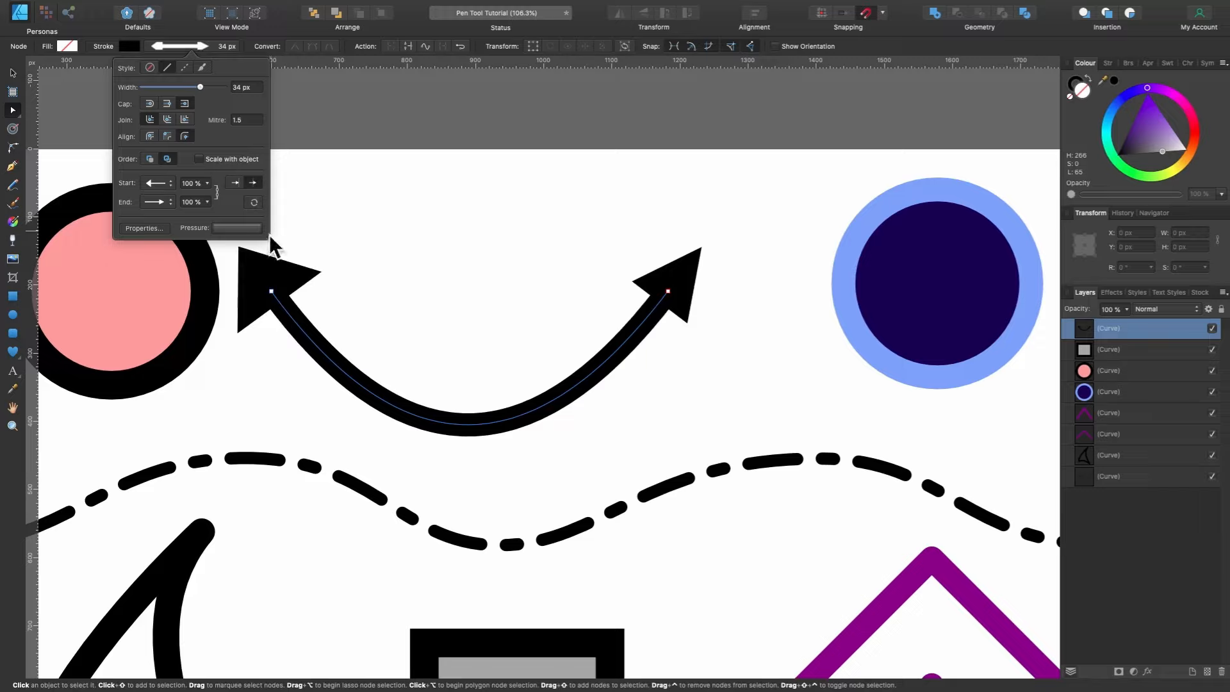
Change the curve's end arrowhead to Circle and try swapping the arrow head with the tail and back.
click(155, 199)
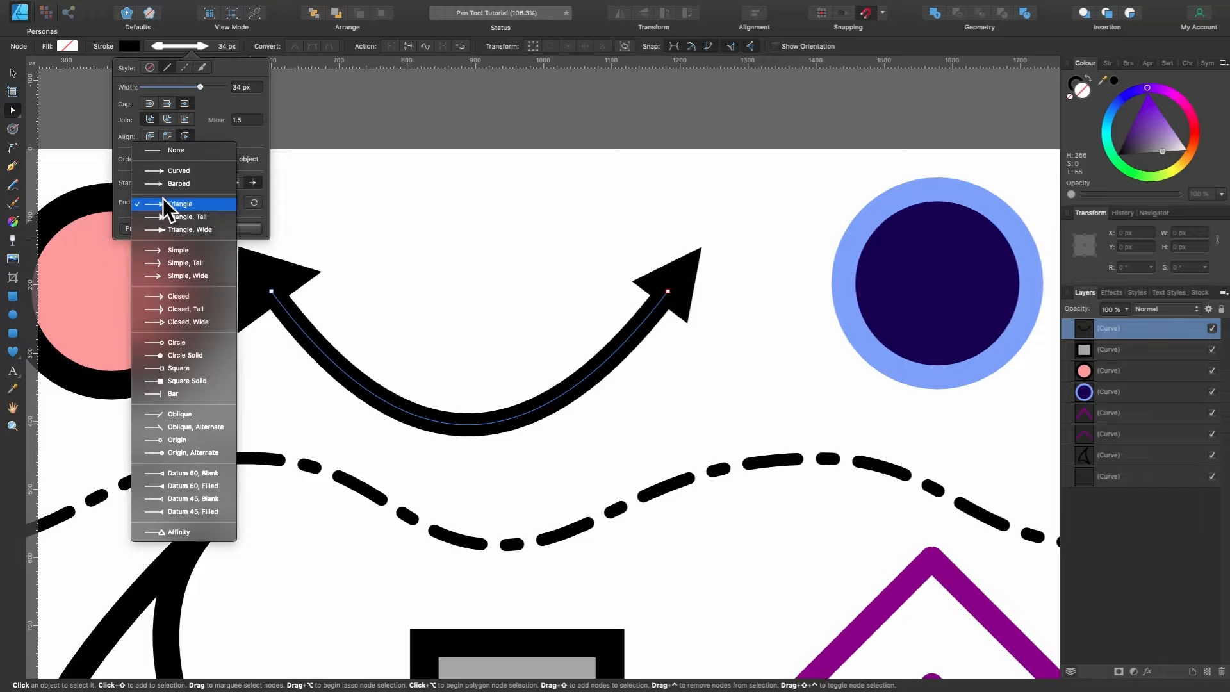
click(198, 342)
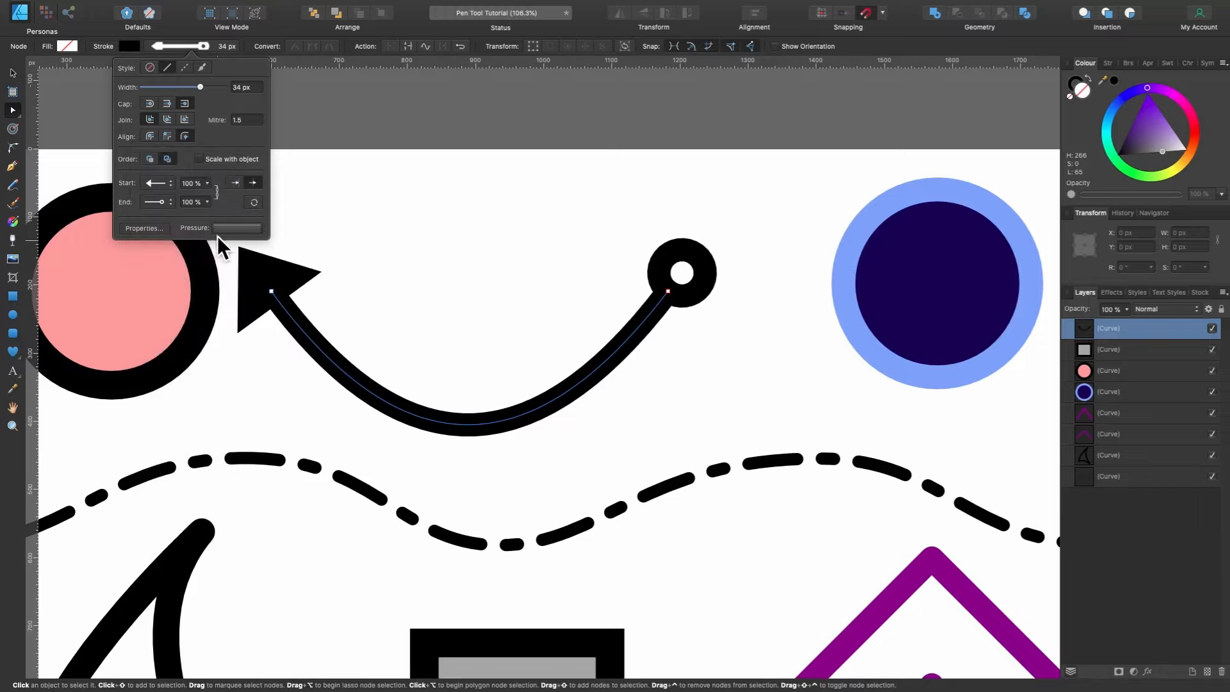
click(250, 201)
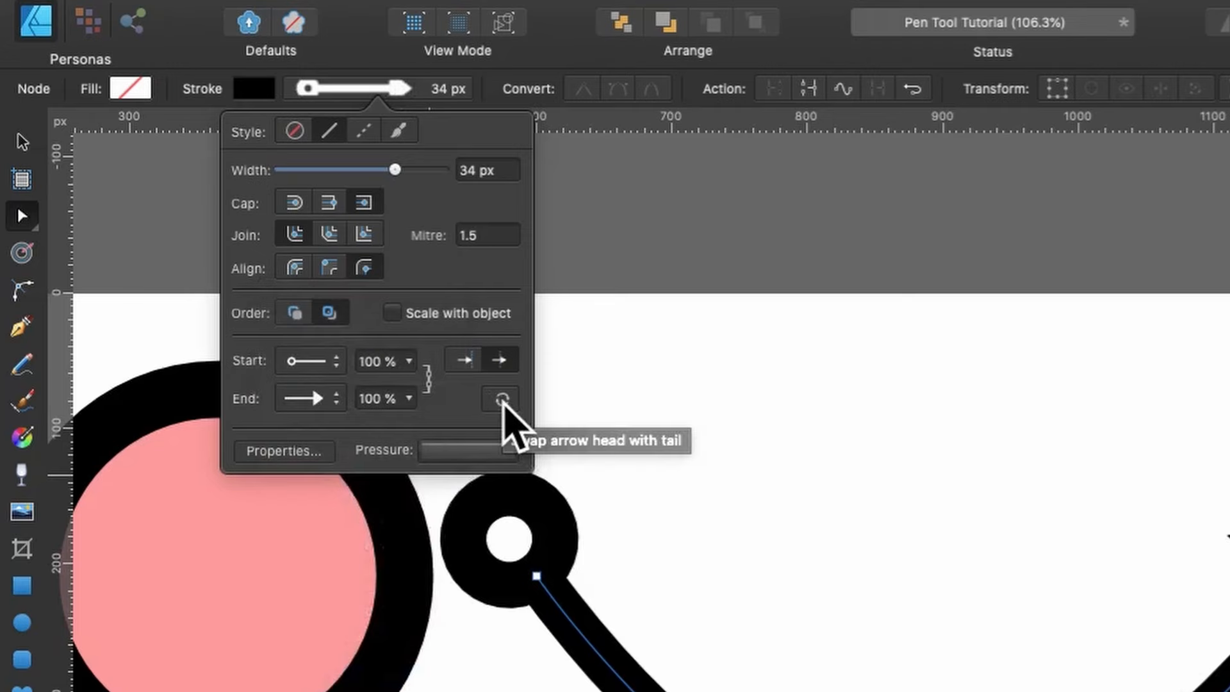
click(254, 202)
click(253, 203)
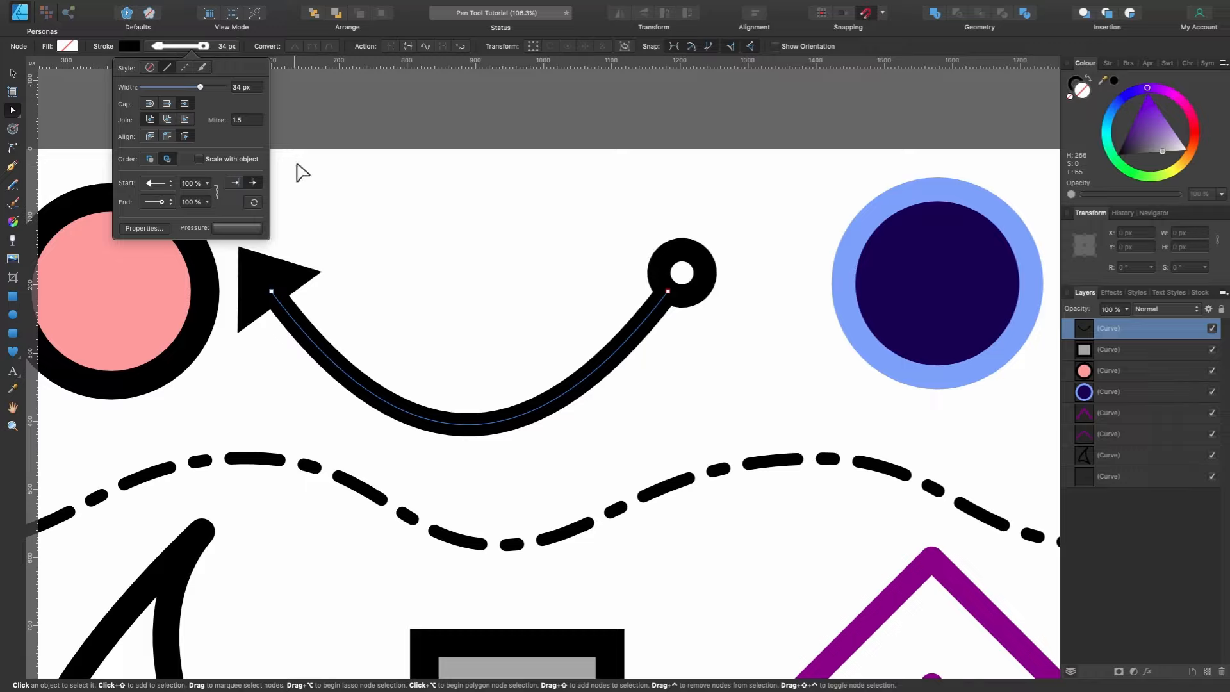
Undo the arrowheads, the bend and the lengthening back to the plain straight 34 px line.
key(super+z)
key(super+z)
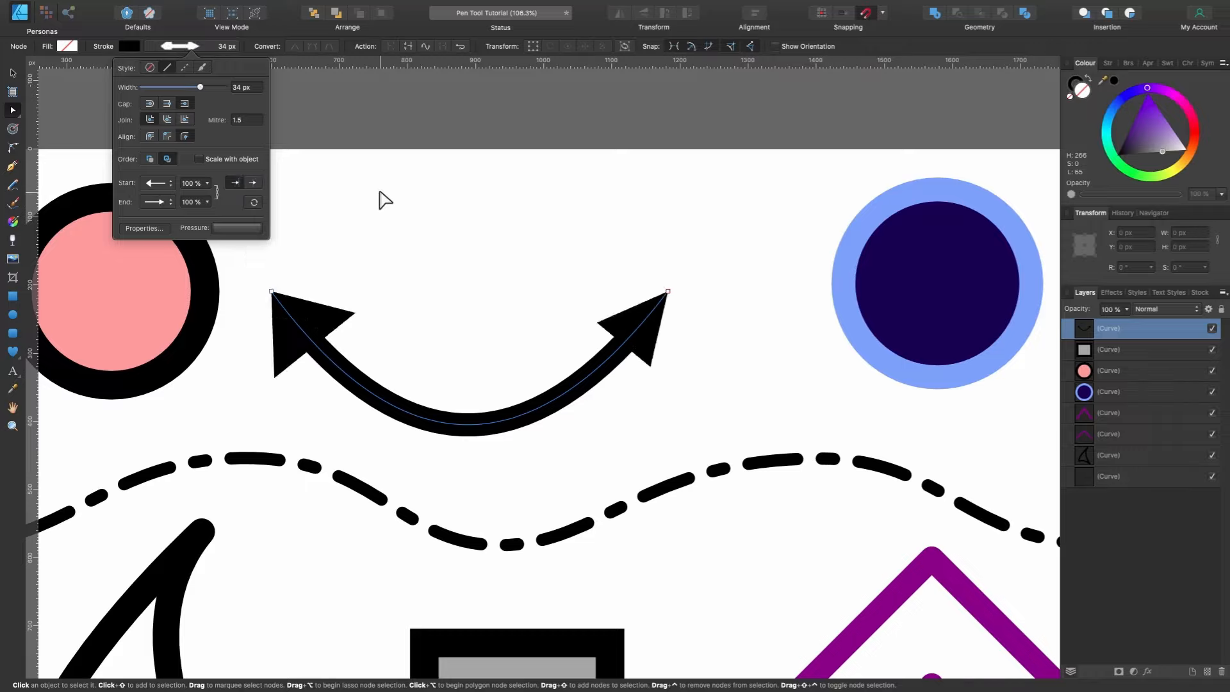
key(super+z)
key(super+z)
key(super+z)
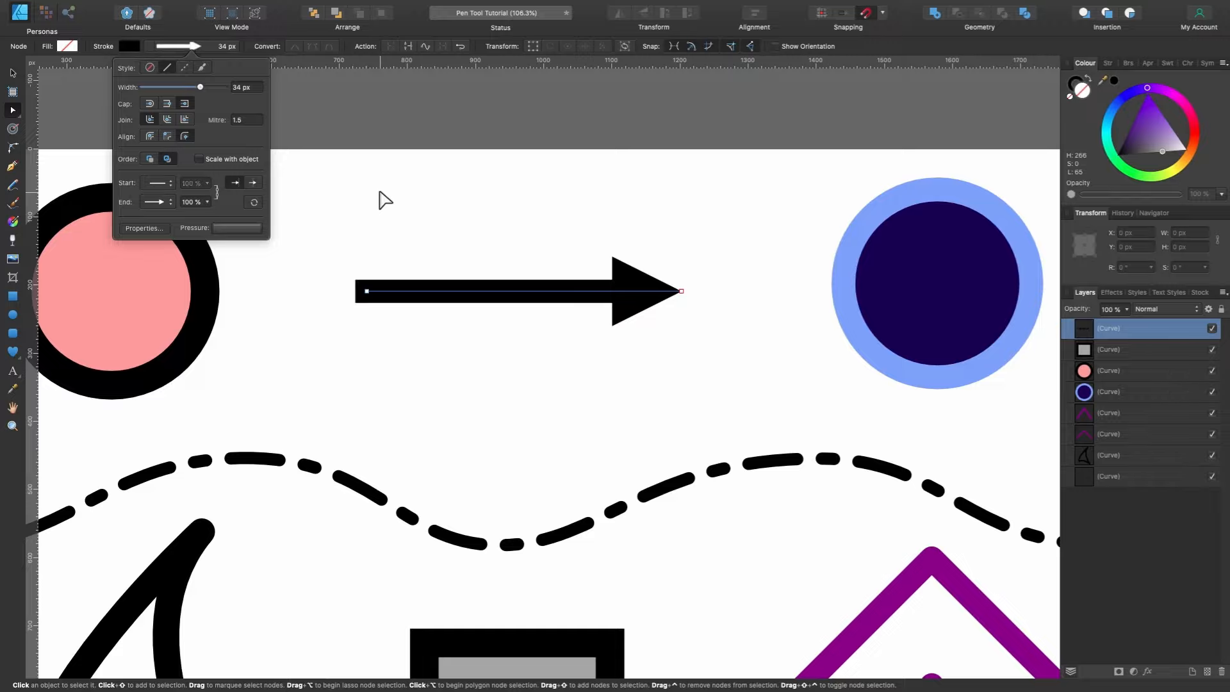
key(super+z)
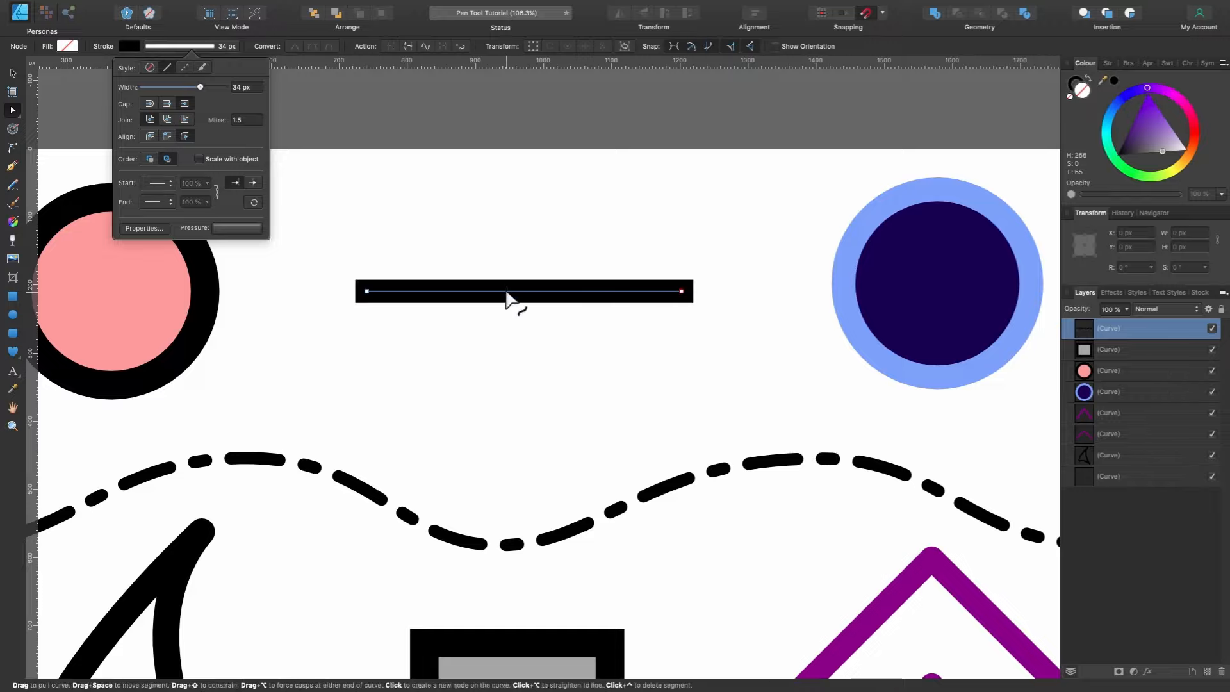
Bend the line upward into an arch and extend its start with a curved Pen segment to about X 613, Y 319 px.
scroll(506, 297, up, 2)
drag(563, 241, 569, 176)
click(375, 236)
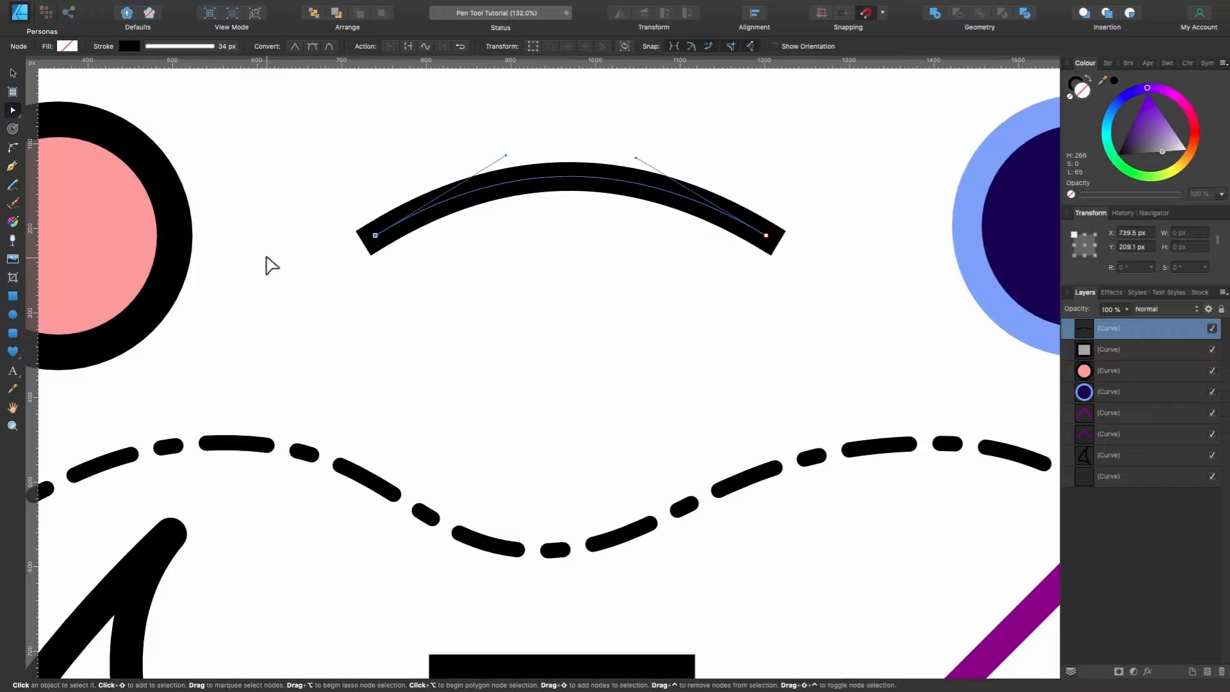
key(p)
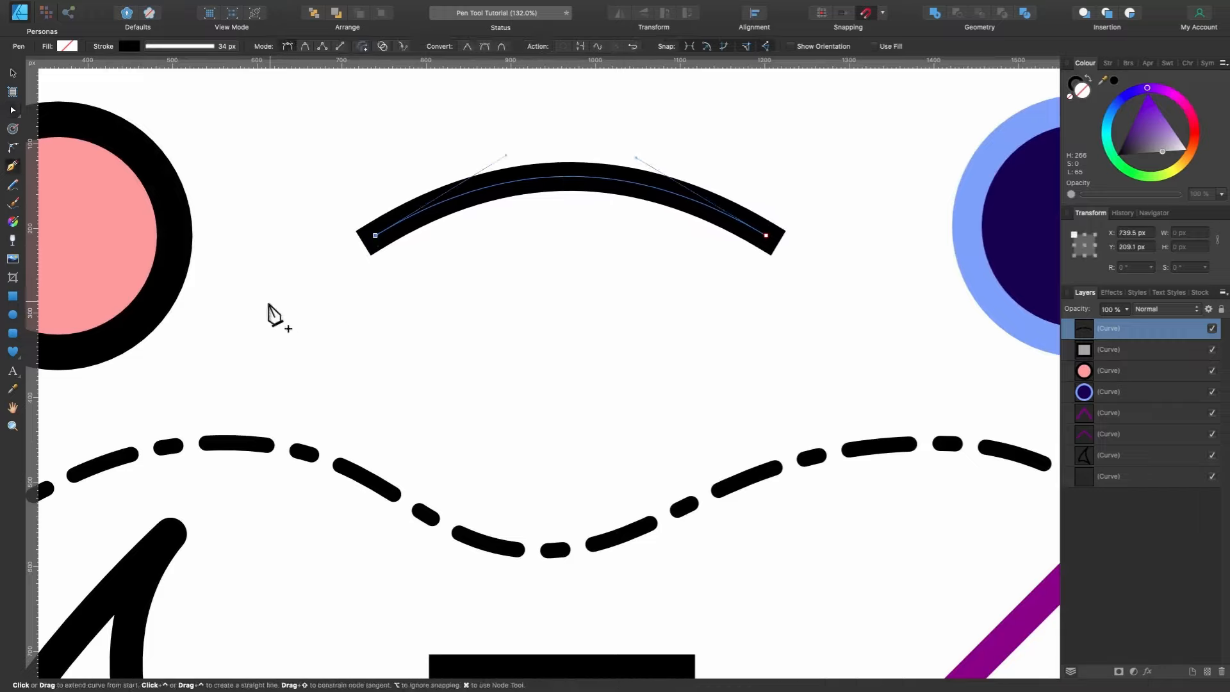
drag(269, 330, 344, 399)
key(a)
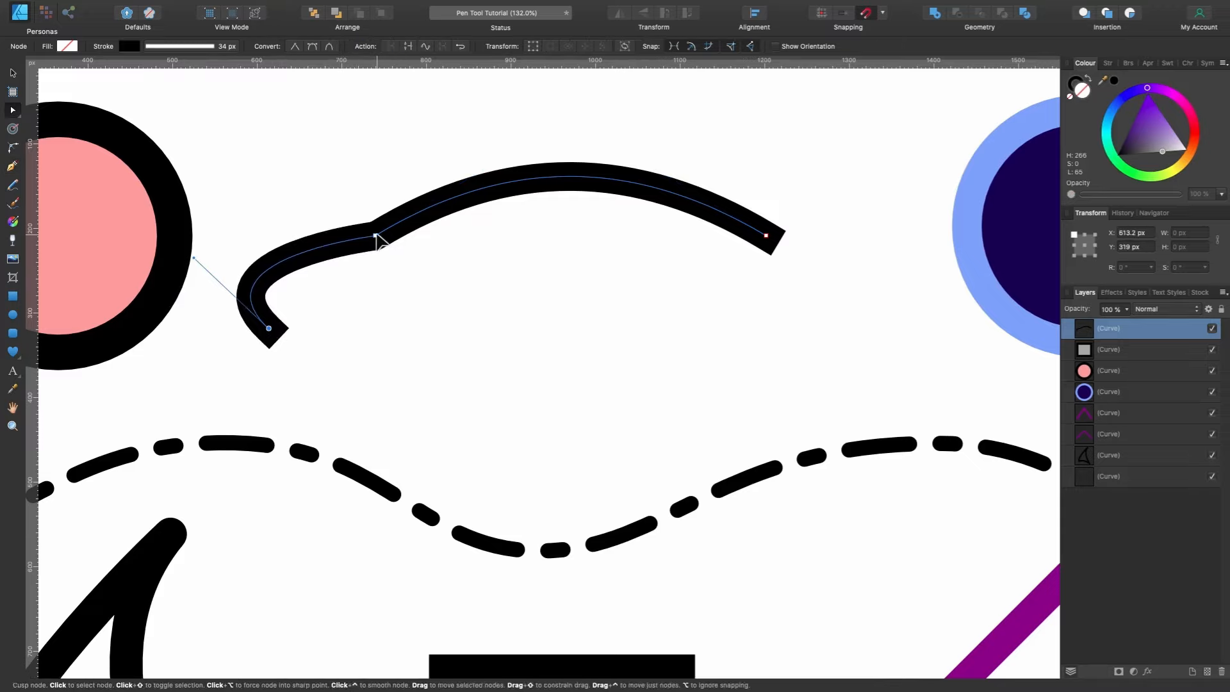
Move the node joining the two segments upward and adjust the curve beside it into a smooth arc, and select the far end node.
double_click(375, 237)
drag(375, 235, 374, 179)
drag(456, 163, 517, 117)
click(766, 236)
scroll(464, 280, down, 5)
scroll(463, 279, up, 2)
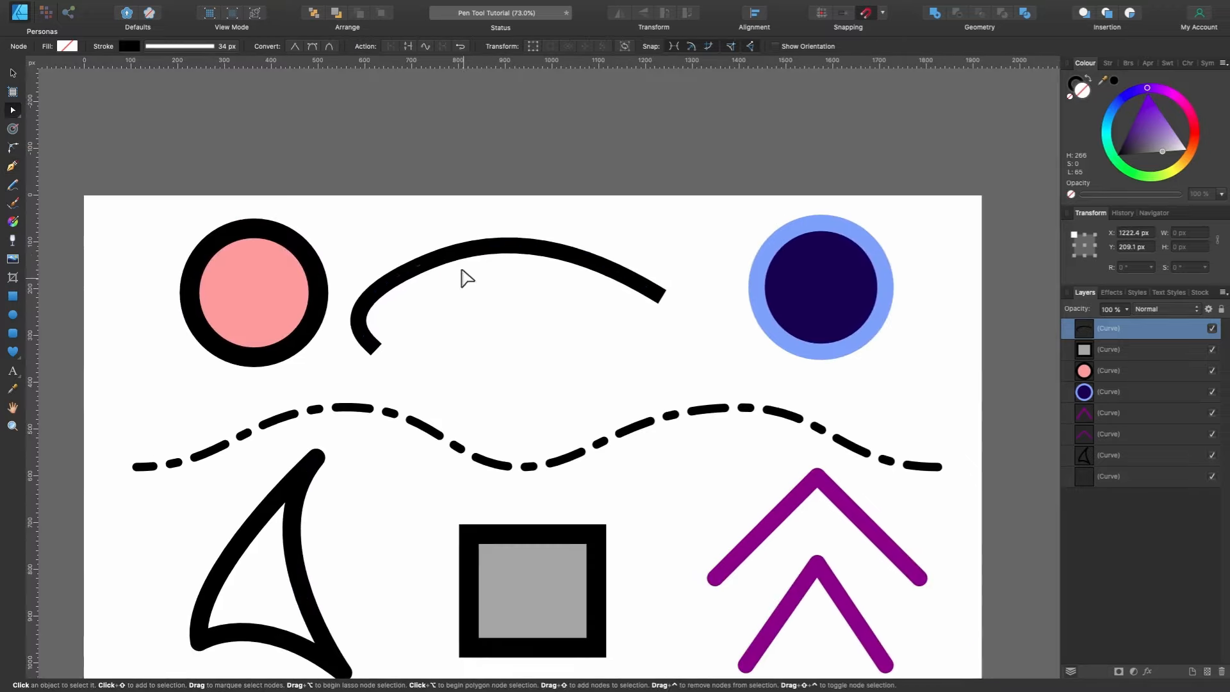
Taper both ends of the selected black arch to points with the stroke's pressure profile, keeping full width in the middle.
click(202, 46)
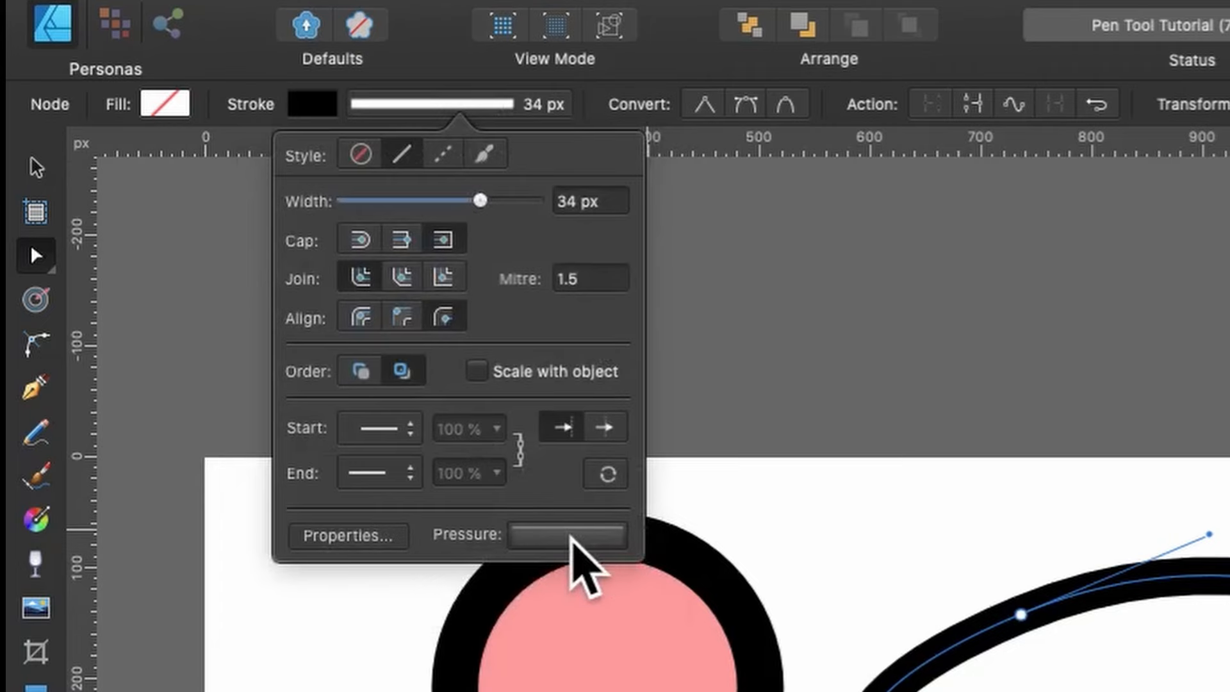
click(570, 536)
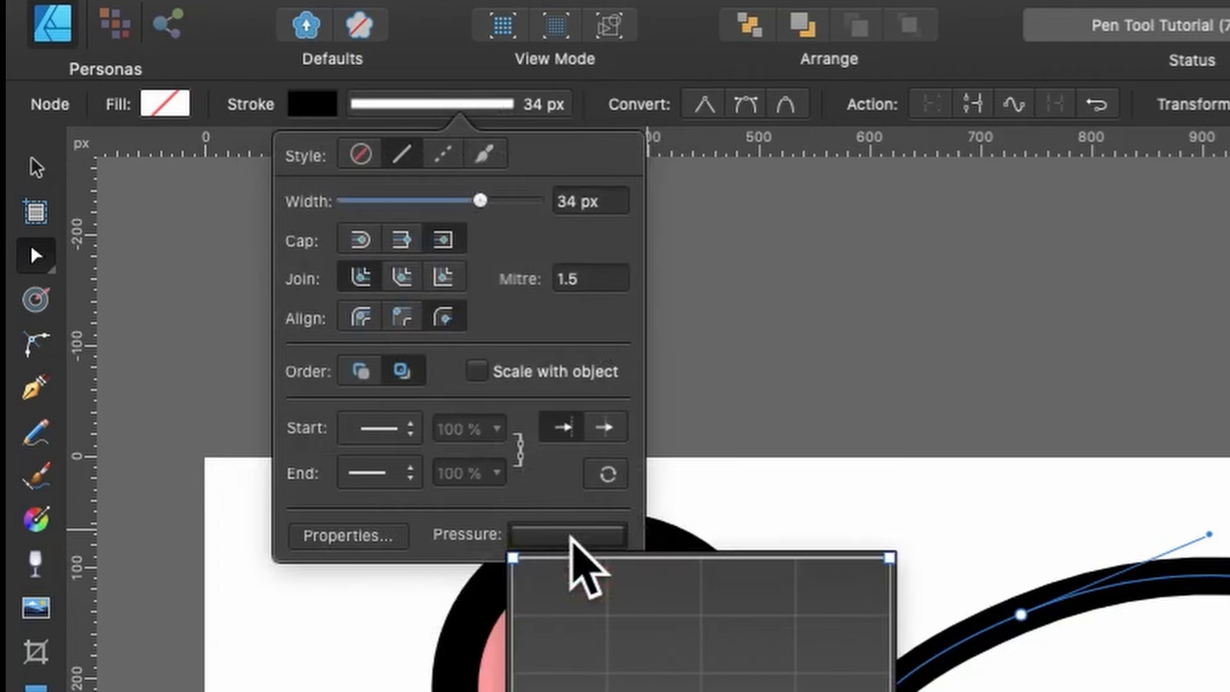
scroll(587, 297, left, 4)
scroll(587, 297, up, 5)
scroll(586, 298, up, 1)
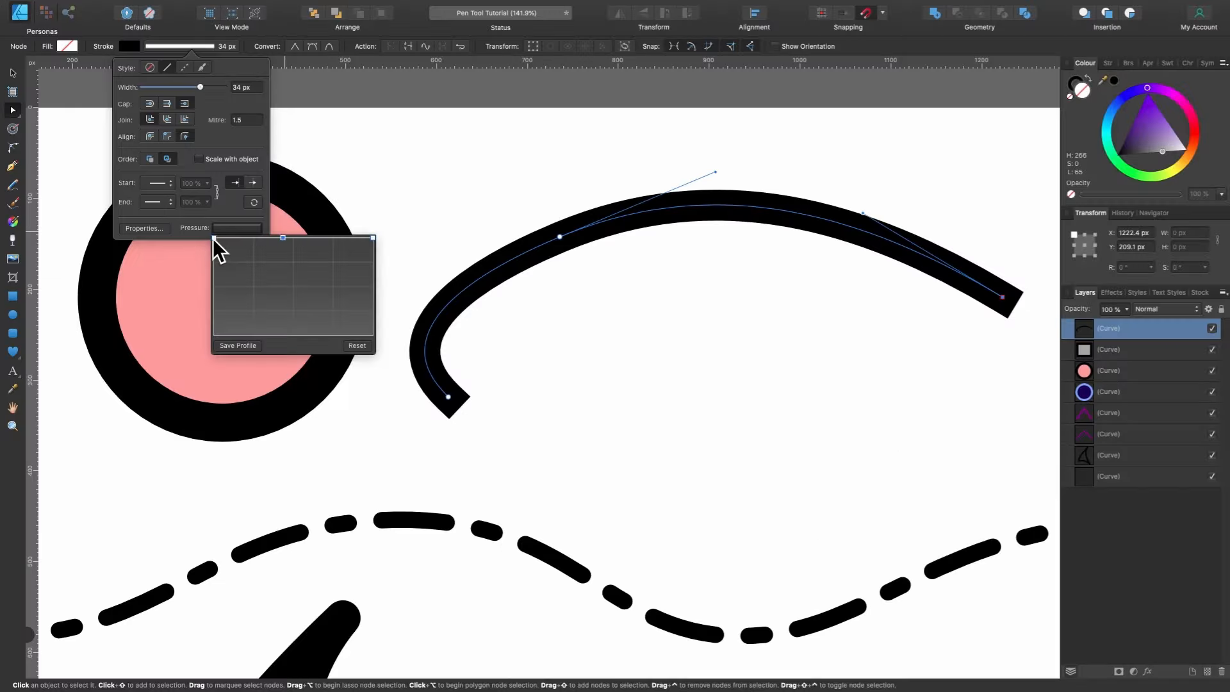
drag(212, 239, 214, 335)
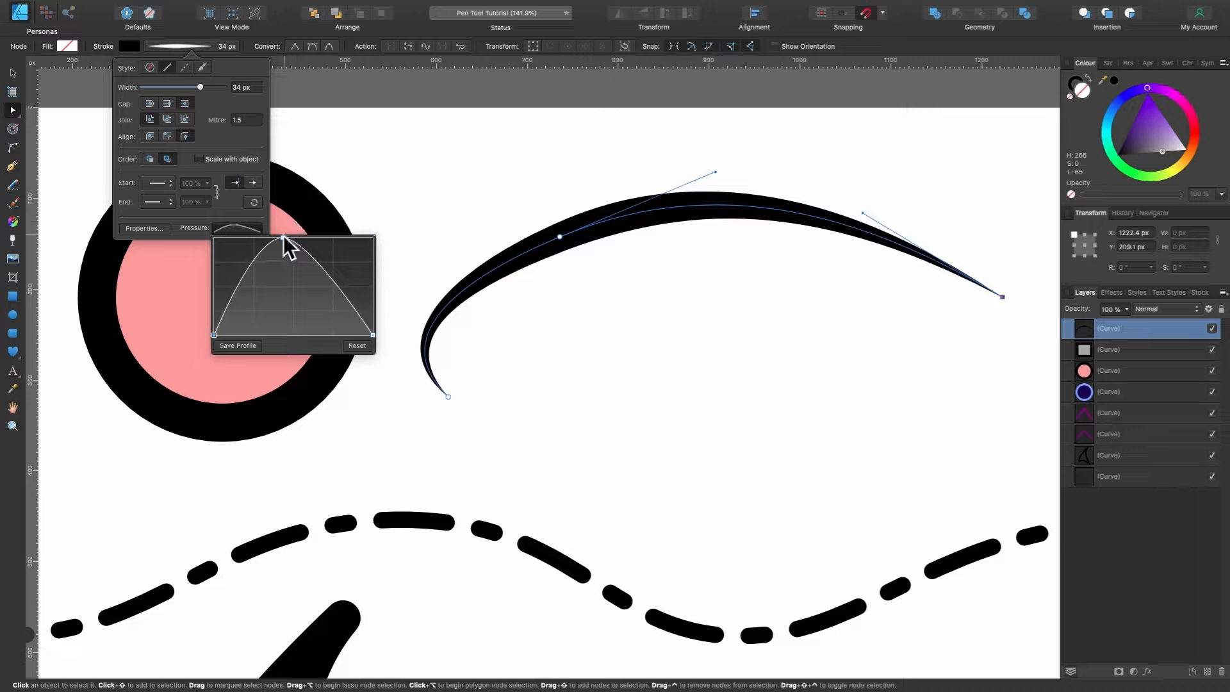
Shift the pressure profile's full-width peak to the arch's far end, then to its start, and give the stroke round caps.
drag(283, 237, 379, 237)
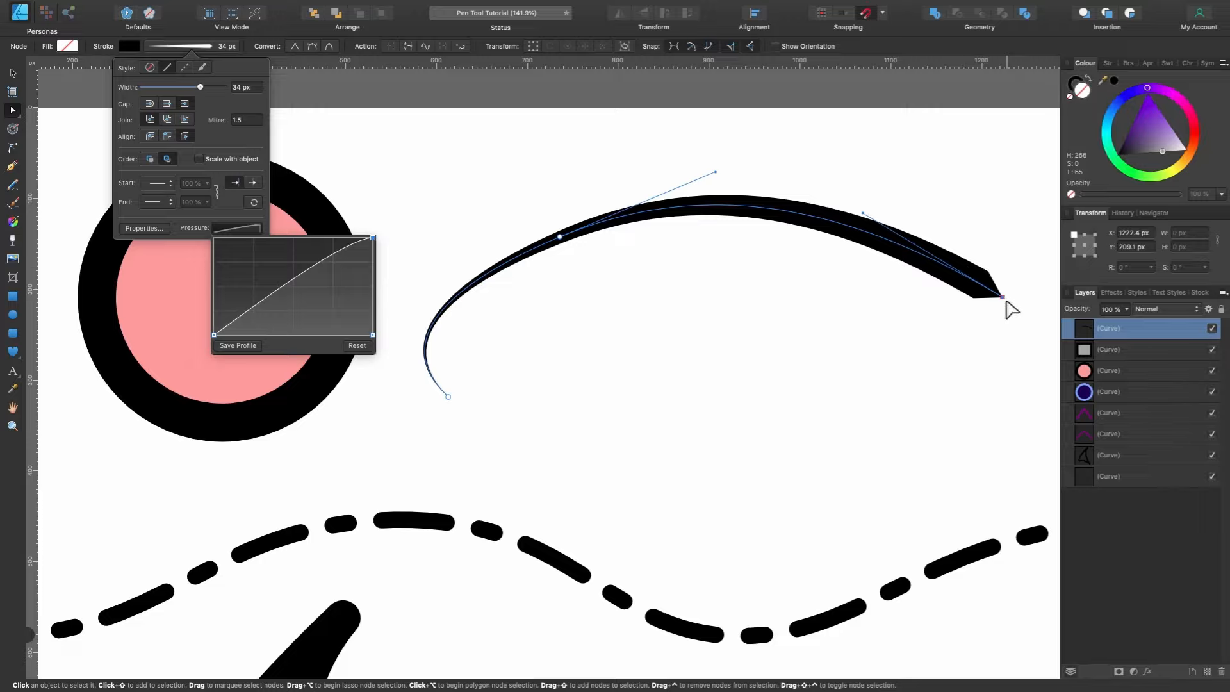
drag(373, 237, 203, 237)
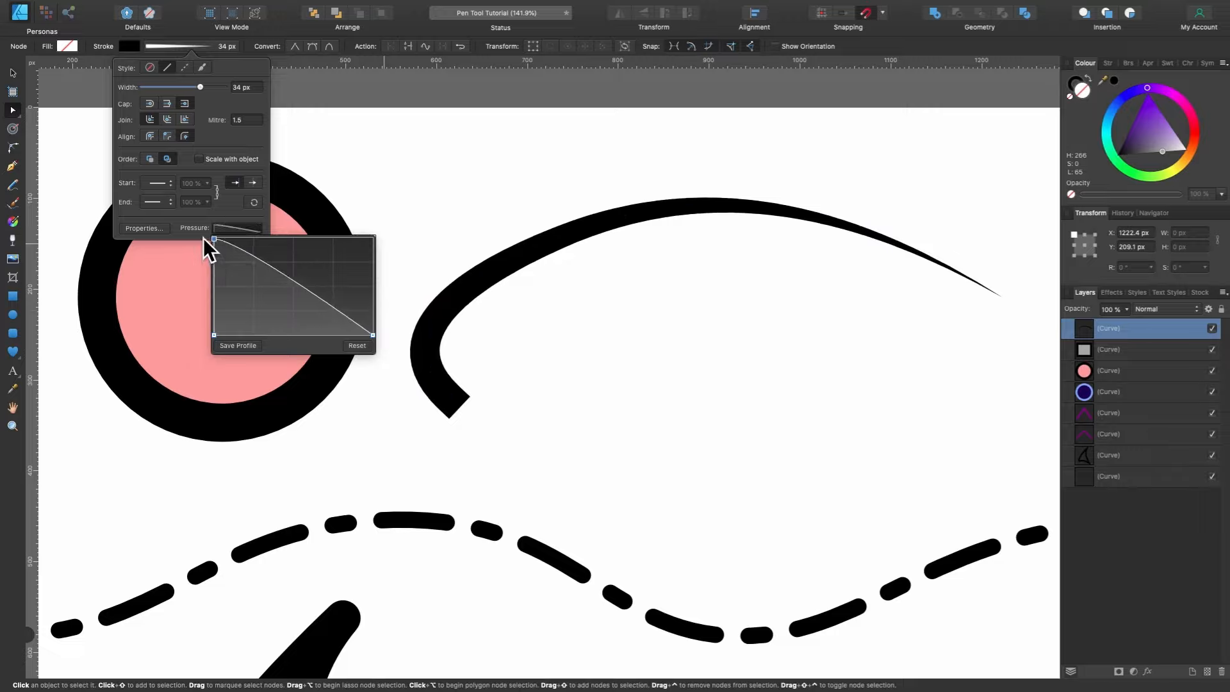
click(150, 103)
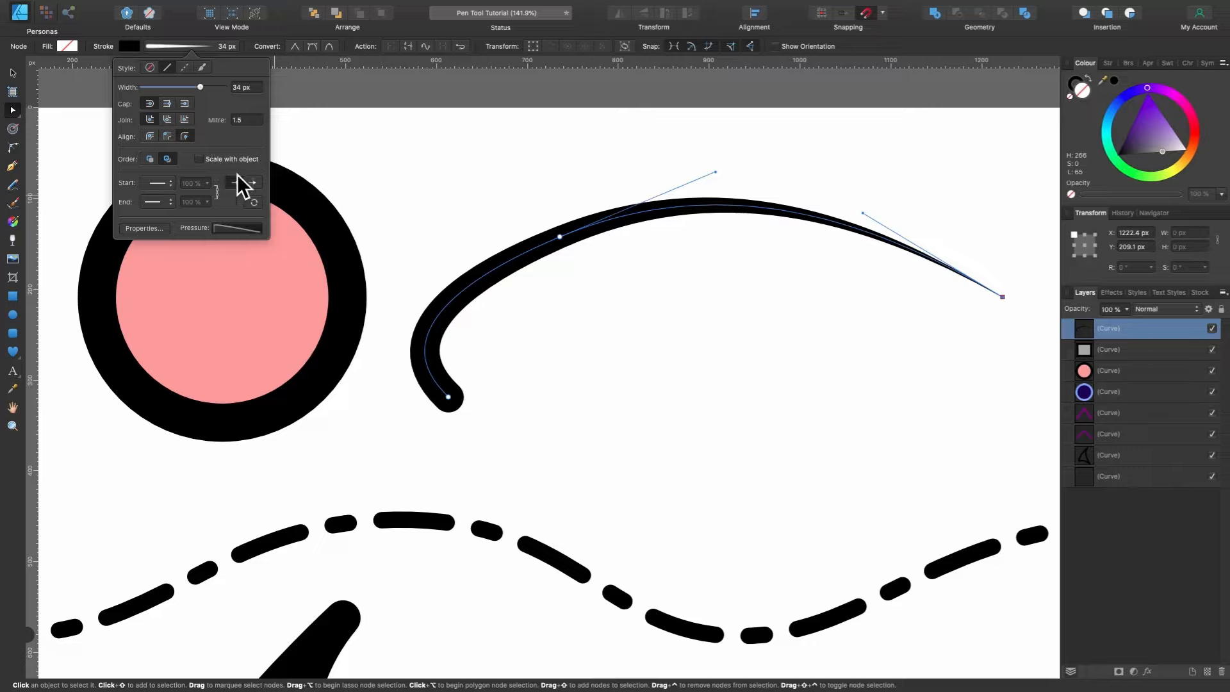
Try an uneven pressure profile with several extra points on the arch's stroke and reset the profile to uniform width.
click(242, 223)
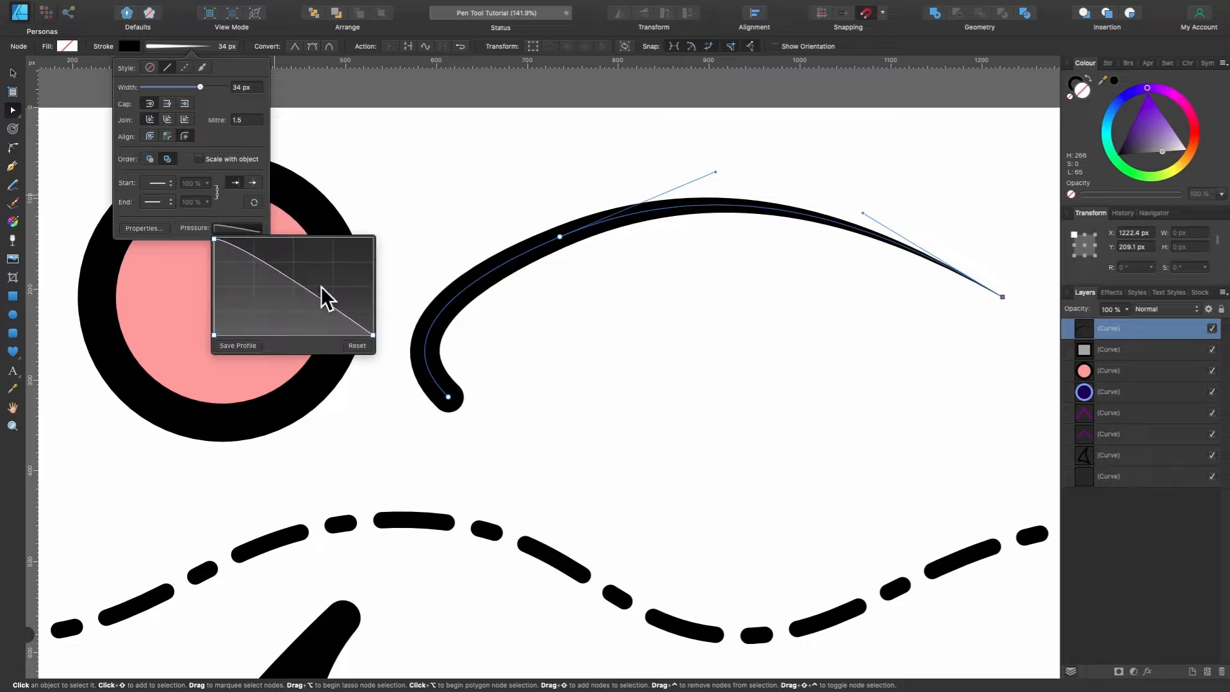
mouse_move(294, 285)
mouse_down()
mouse_move(296, 264)
mouse_move(303, 309)
mouse_up()
mouse_move(272, 265)
mouse_down()
mouse_move(263, 298)
mouse_move(254, 262)
mouse_move(234, 298)
mouse_move(228, 275)
mouse_move(271, 276)
mouse_move(290, 248)
mouse_move(266, 287)
mouse_up()
scroll(639, 288, down, 5)
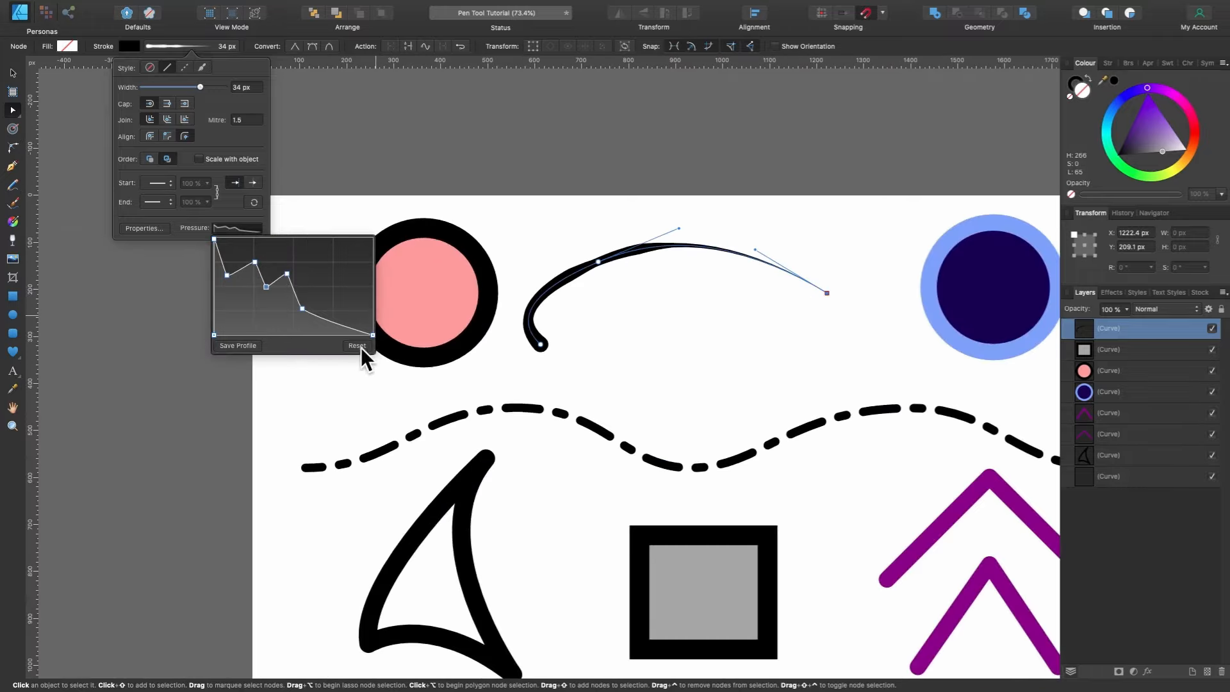
scroll(569, 310, right, 3)
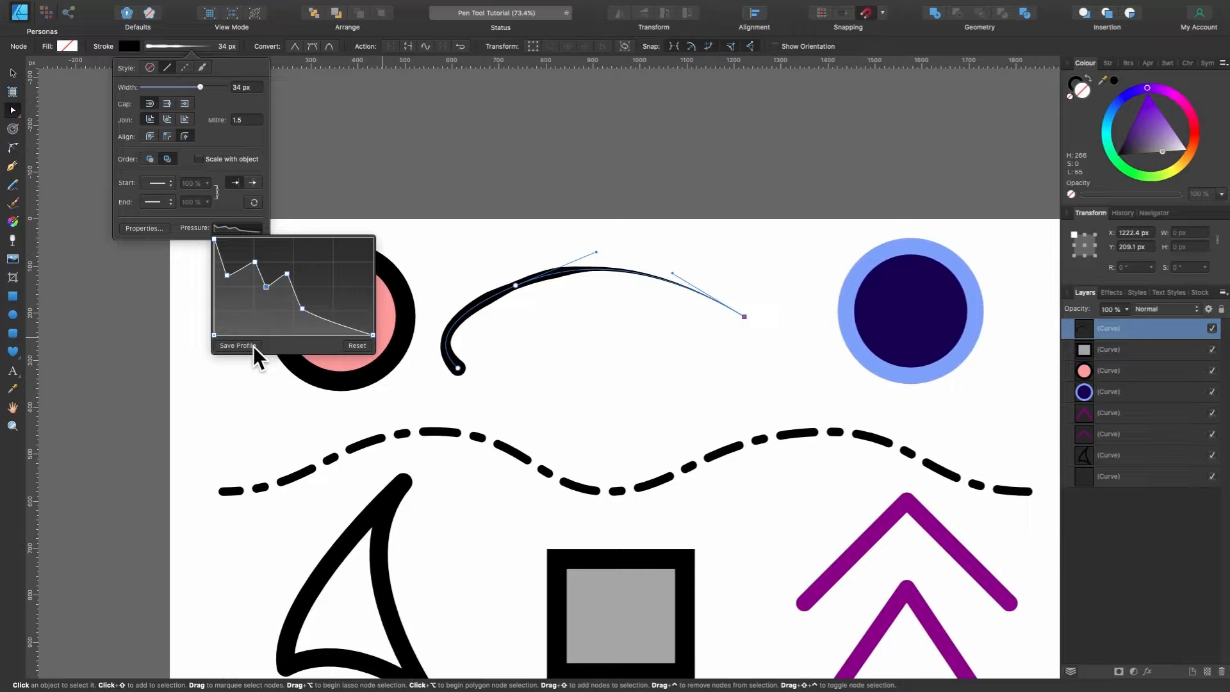
click(357, 346)
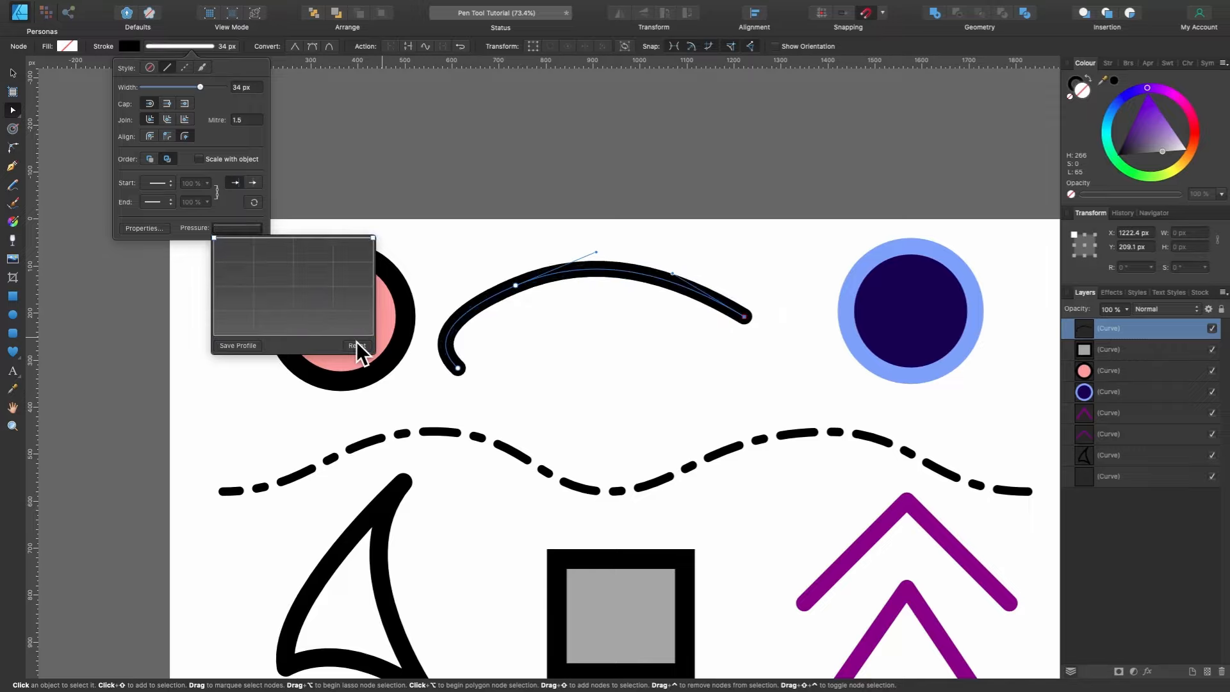
click(475, 181)
Try square caps on the upper purple chevron, return it to round caps and give its corner a mitre join.
scroll(475, 181, down, 5)
scroll(475, 181, right, 5)
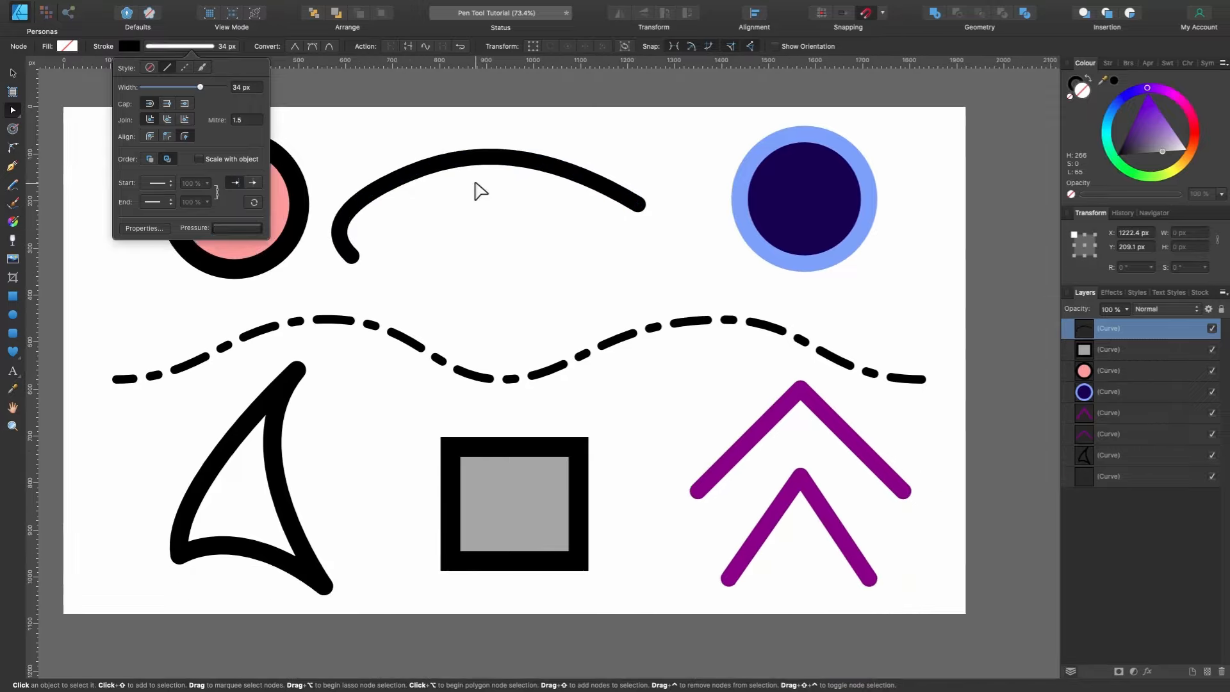
click(764, 356)
scroll(765, 357, up, 3)
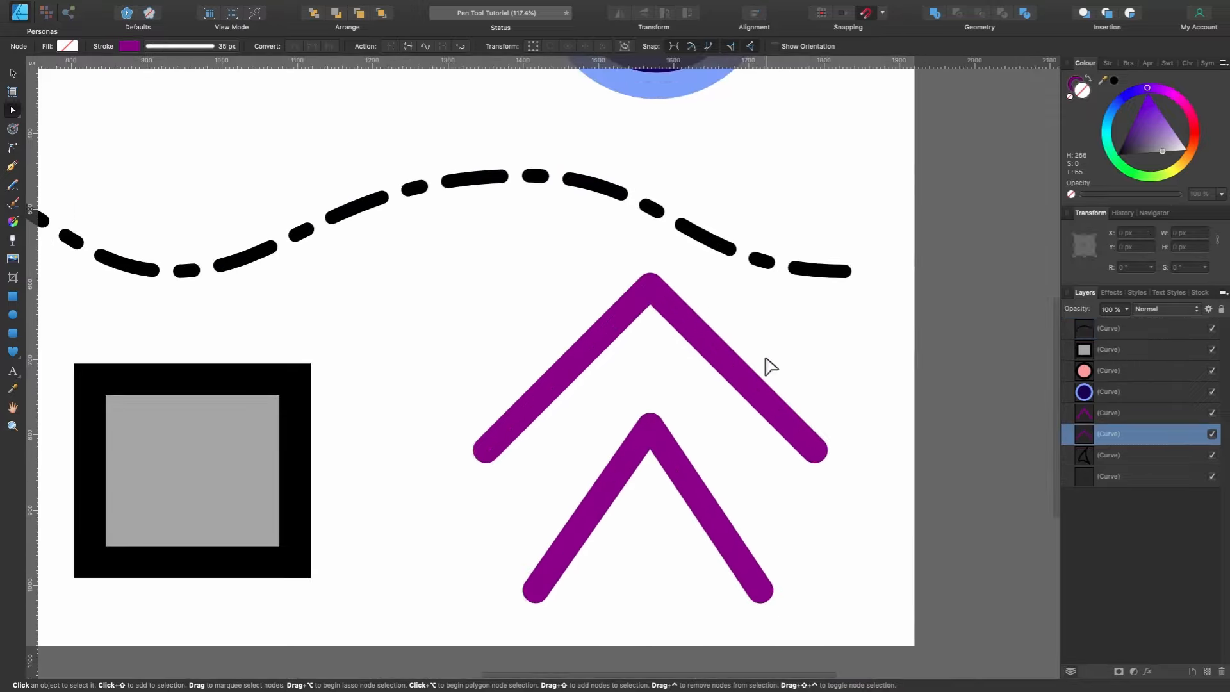
click(180, 47)
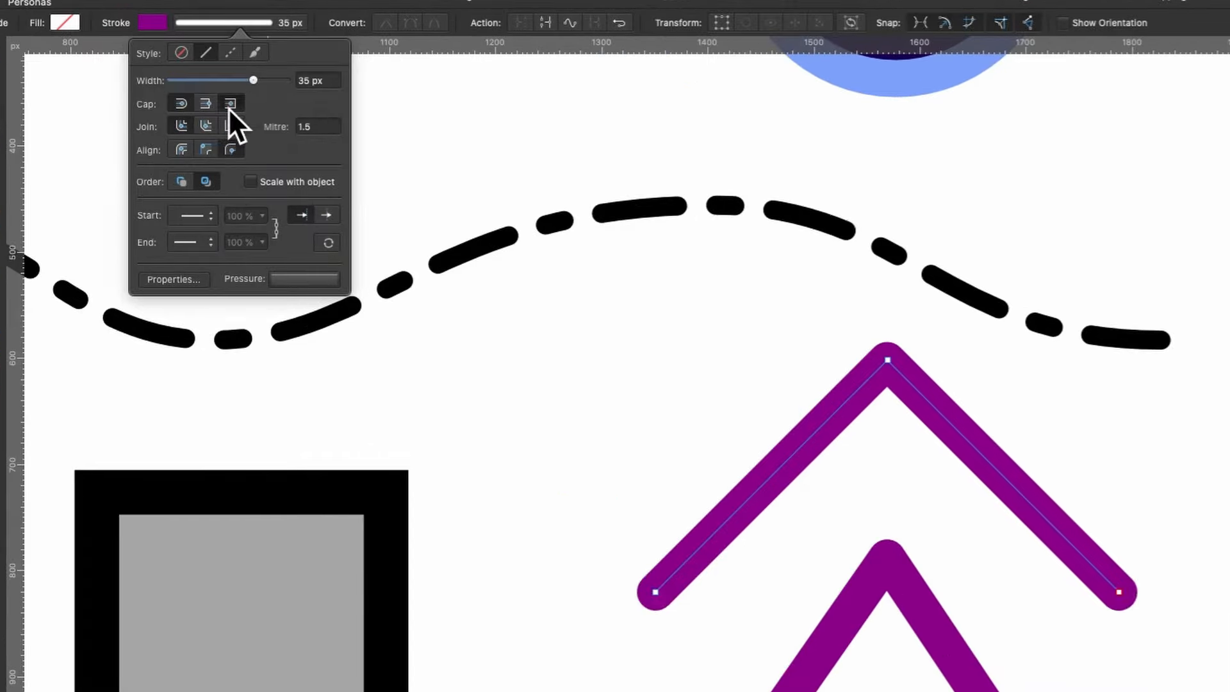
click(229, 106)
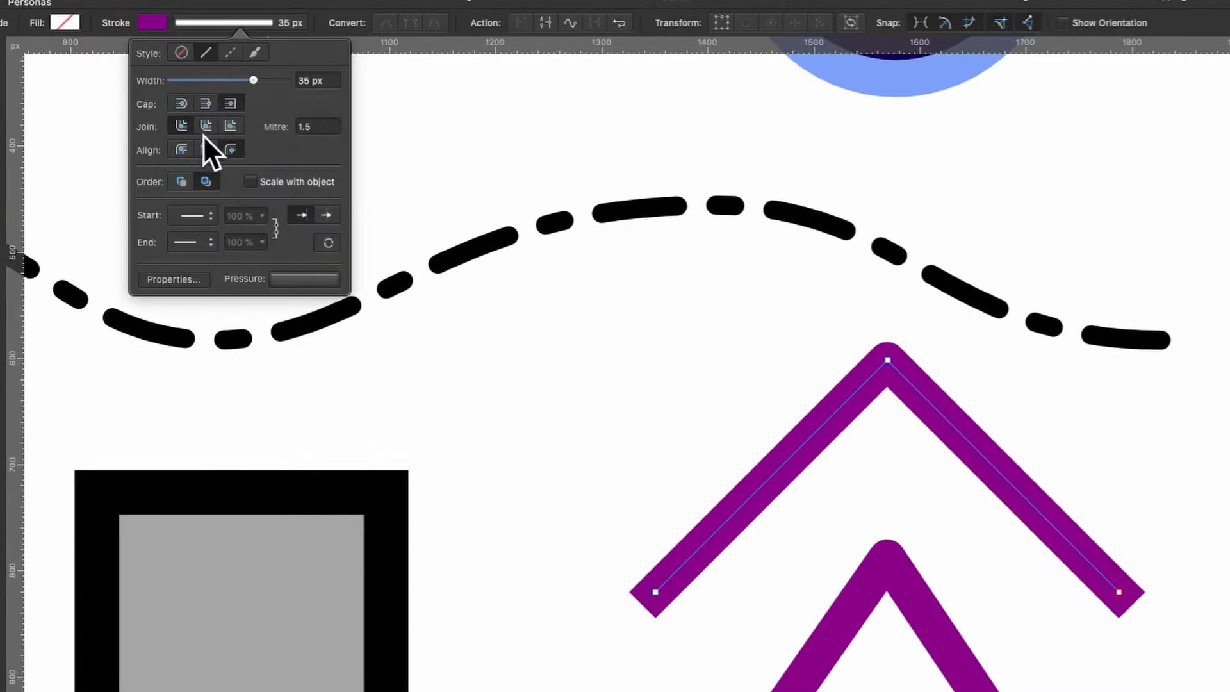
click(224, 129)
click(150, 103)
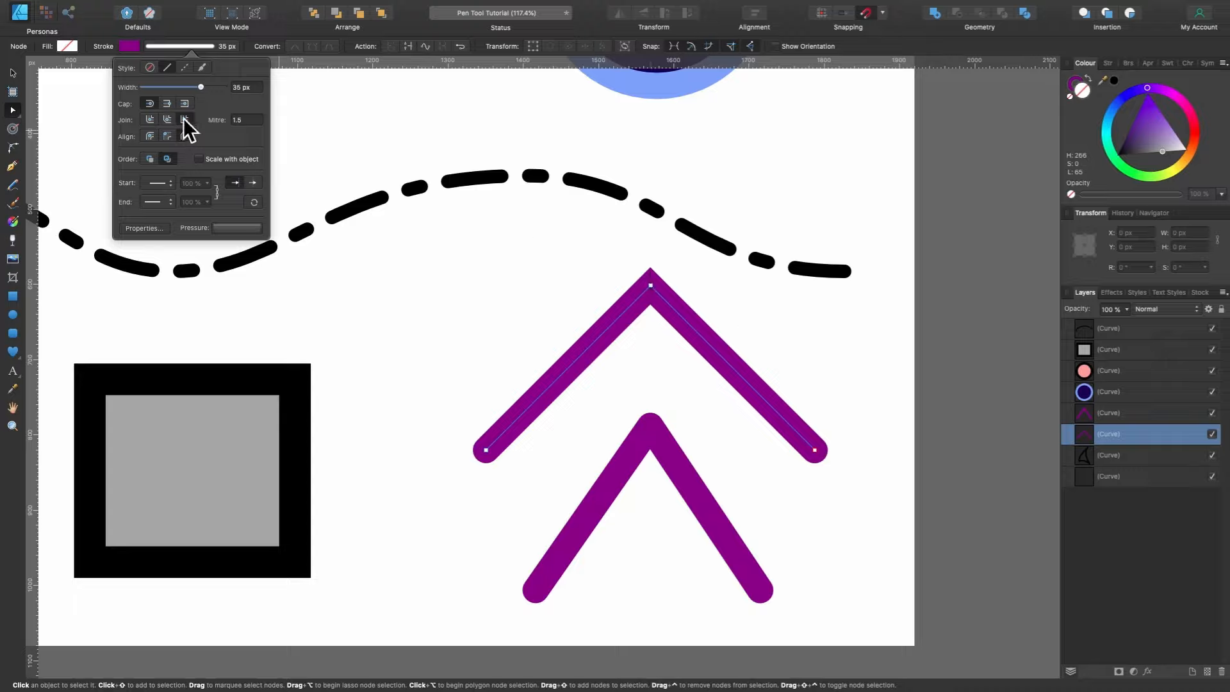
Give the lower purple chevron a mitre join and move its lower-left end node inward to about X 1452, Y 999 px.
click(649, 426)
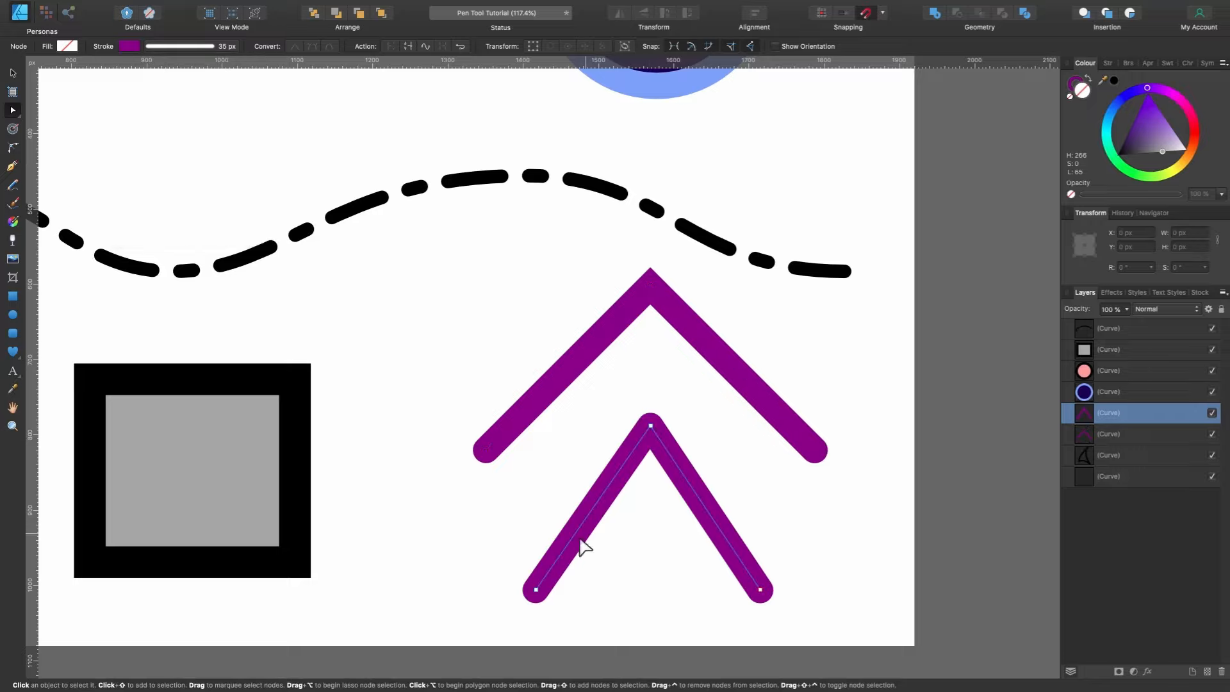
click(187, 47)
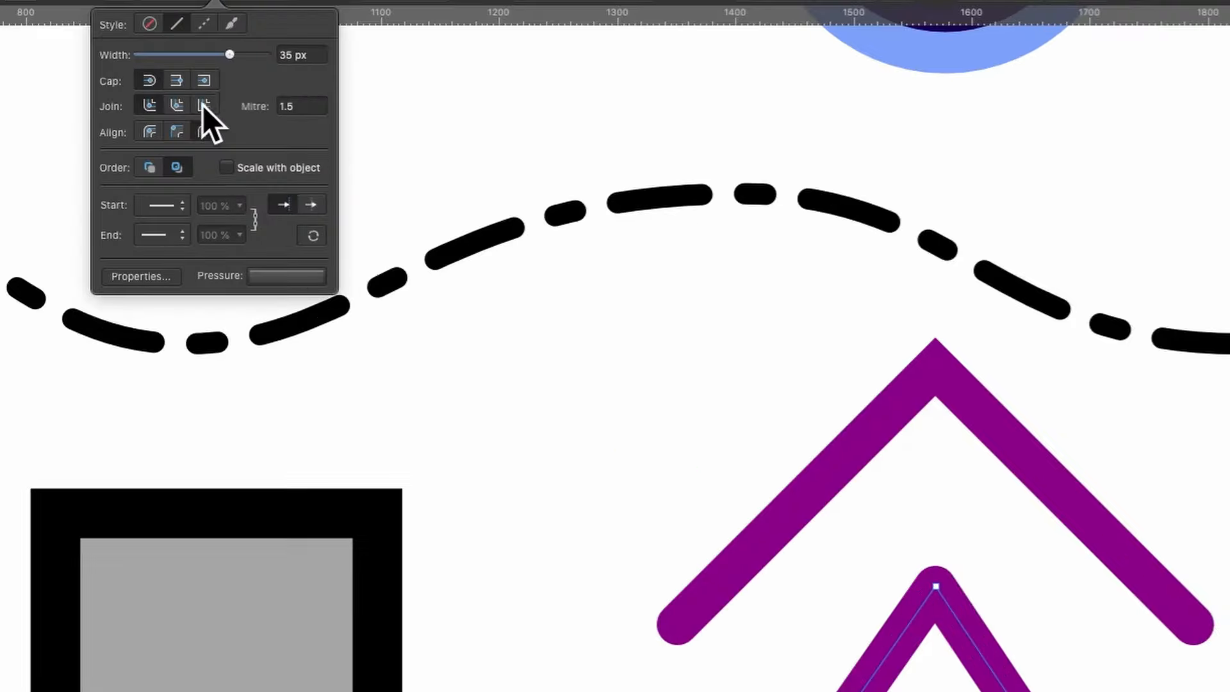
click(185, 119)
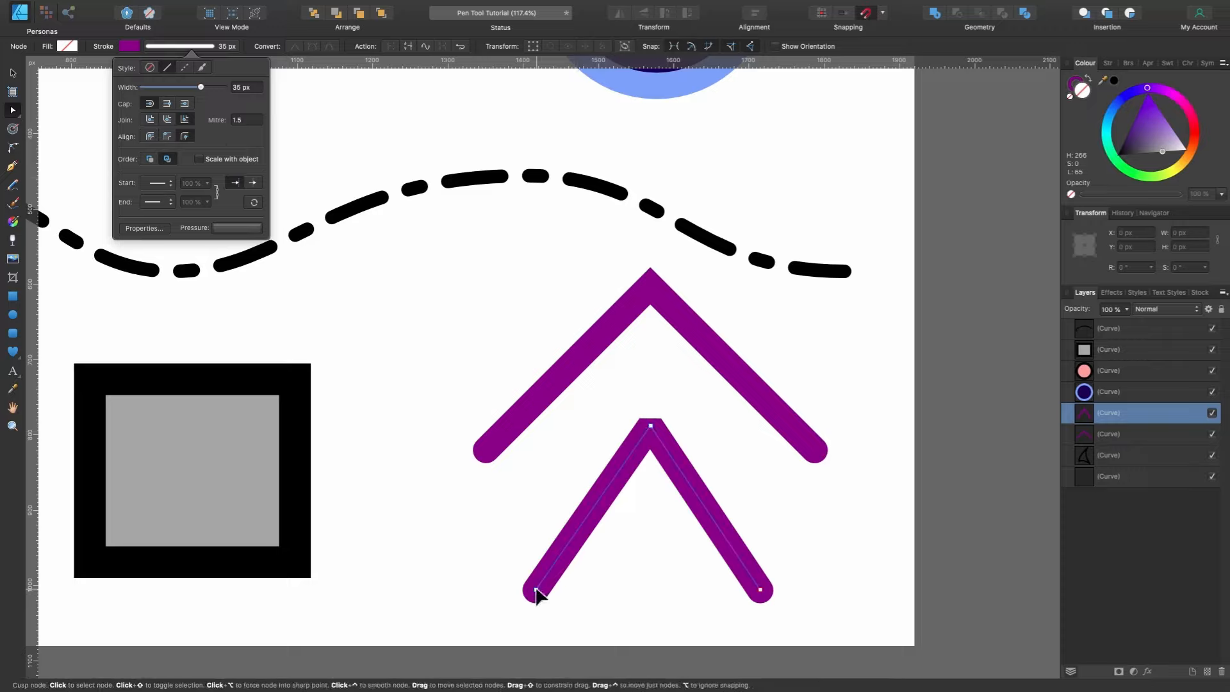
mouse_move(536, 593)
mouse_down()
mouse_move(475, 562)
mouse_move(574, 593)
mouse_move(485, 555)
mouse_move(564, 594)
mouse_up()
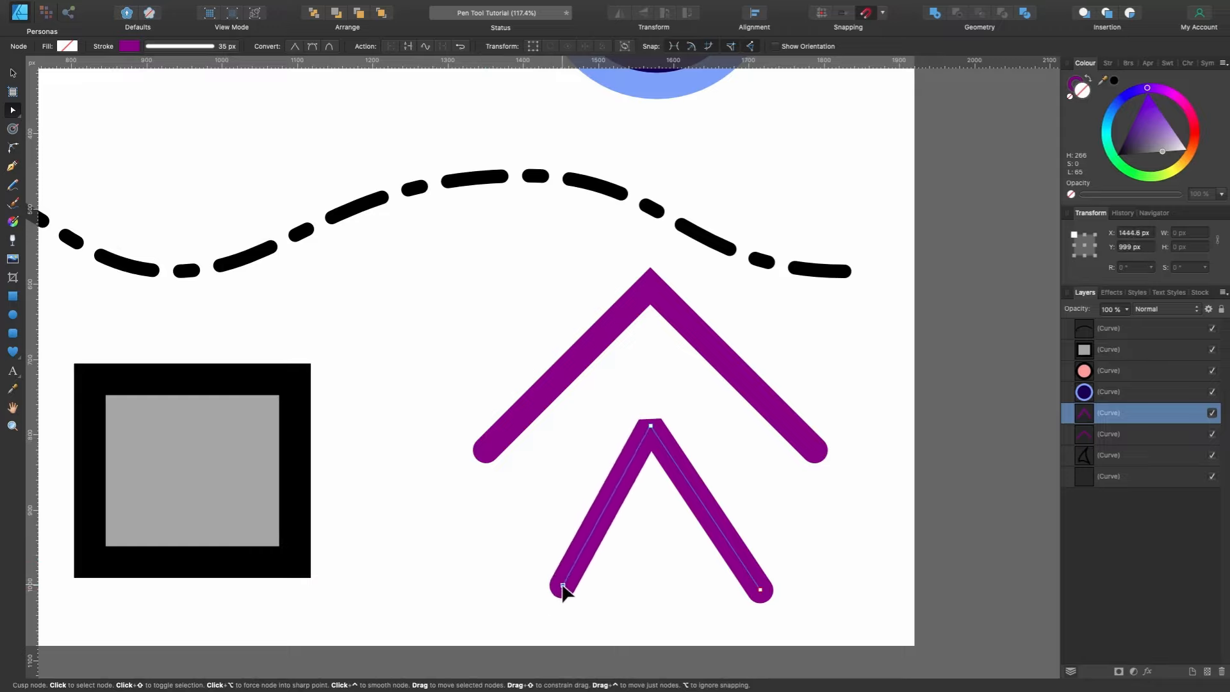
Set the mitre limit of the lower purple chevron's stroke to 3.
click(202, 45)
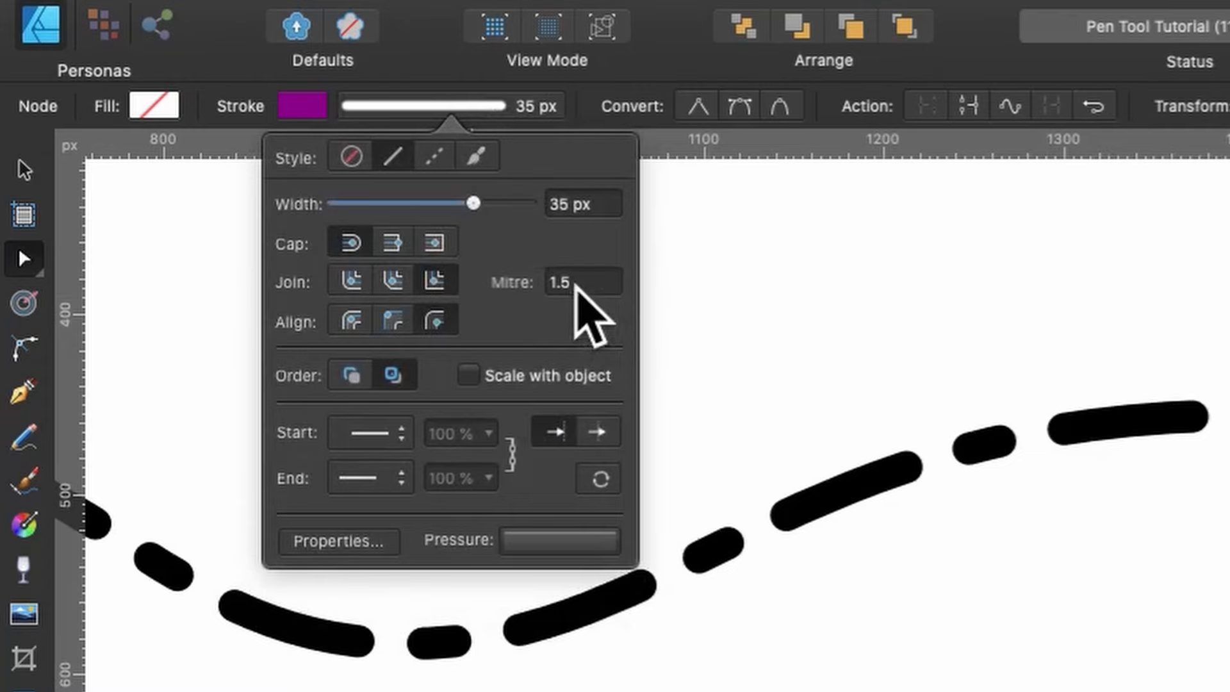
click(602, 282)
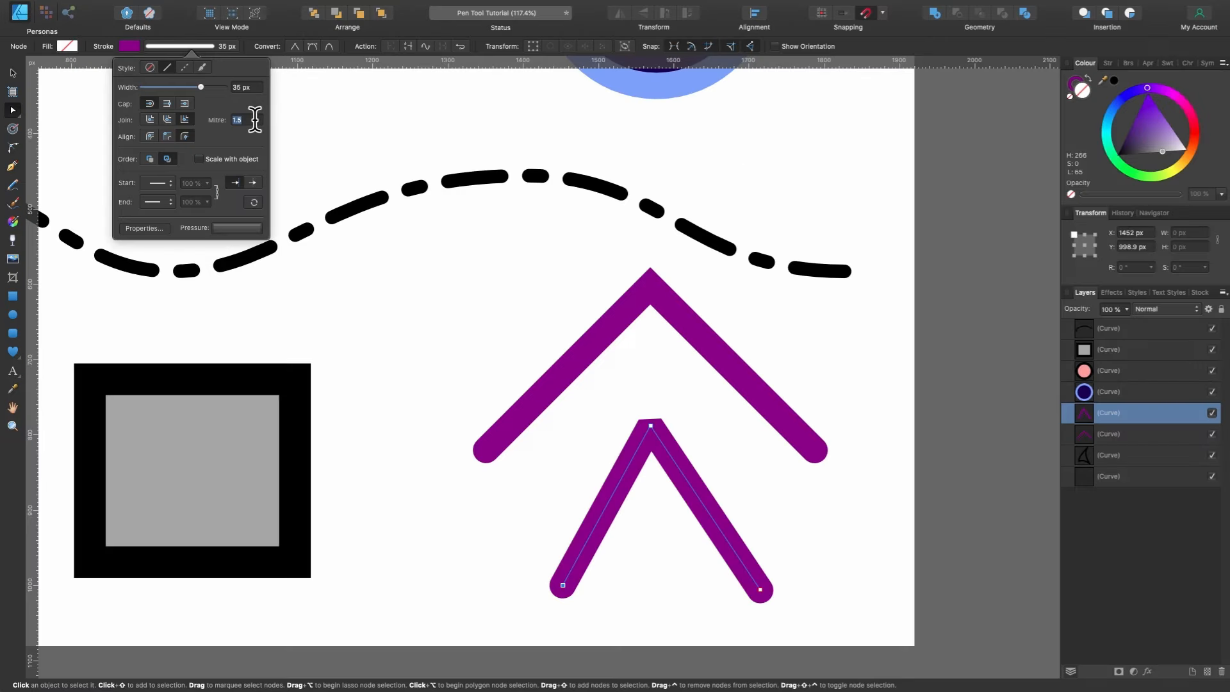
text(3)
Move the lower chevron's left end node inward to about X 1581.6, Y 1017.8 px and set its mitre limit to 6.
click(563, 585)
mouse_move(563, 585)
mouse_down()
mouse_move(651, 586)
mouse_move(595, 588)
mouse_move(648, 586)
mouse_move(660, 599)
mouse_up()
click(198, 49)
text(6)
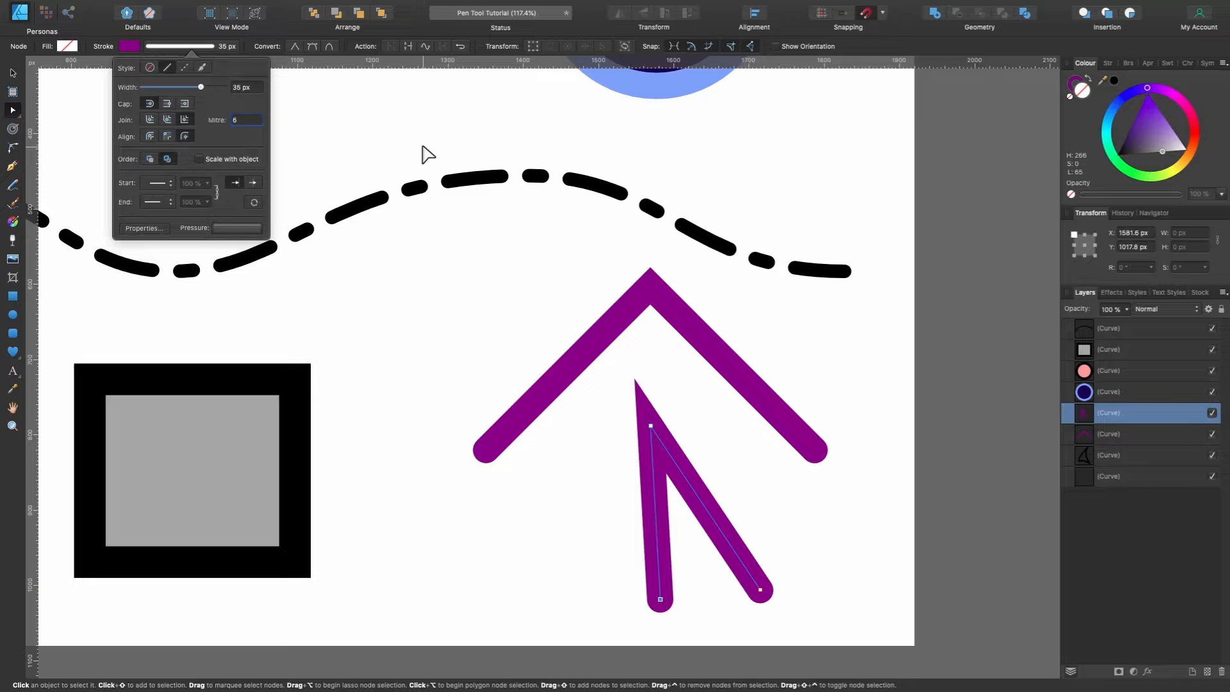
Select the gray square, then the black curved triangular shape beside it.
click(341, 387)
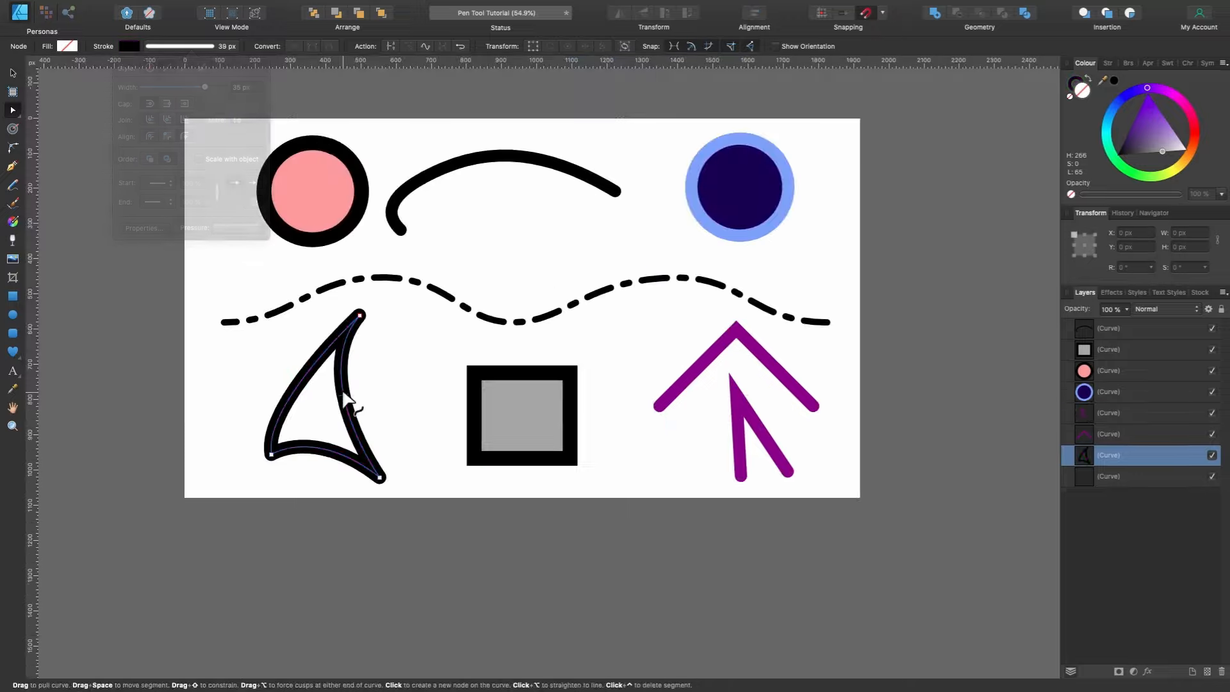
scroll(341, 387, up, 5)
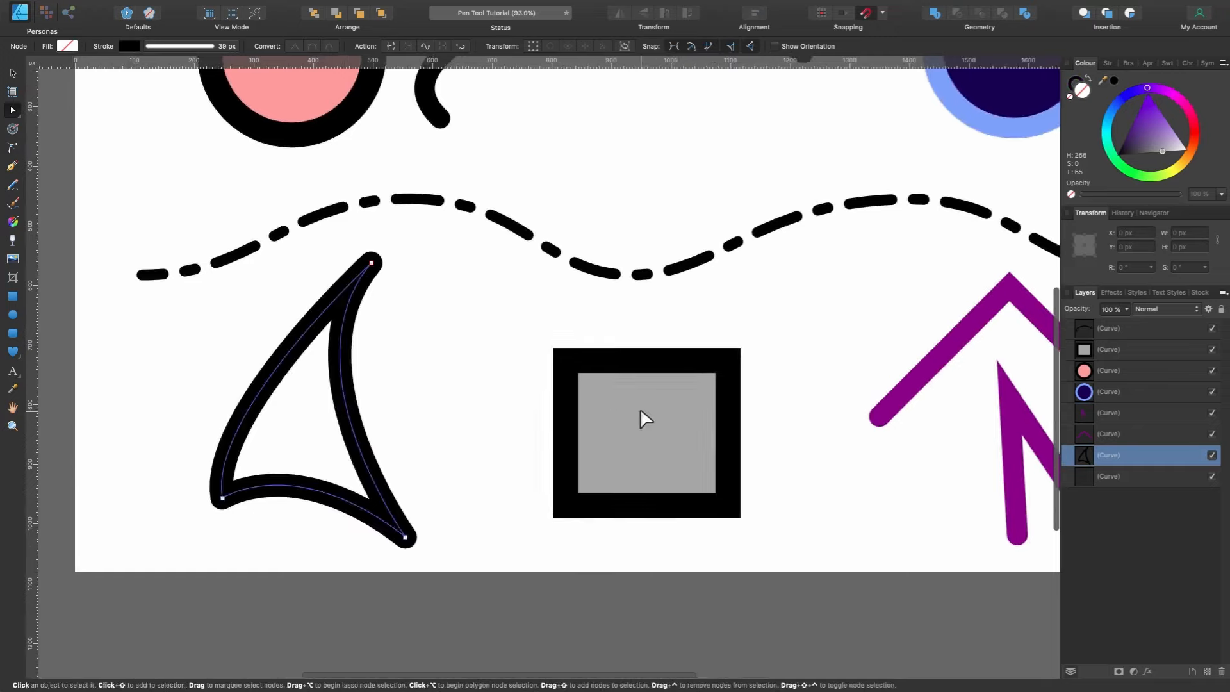
click(644, 409)
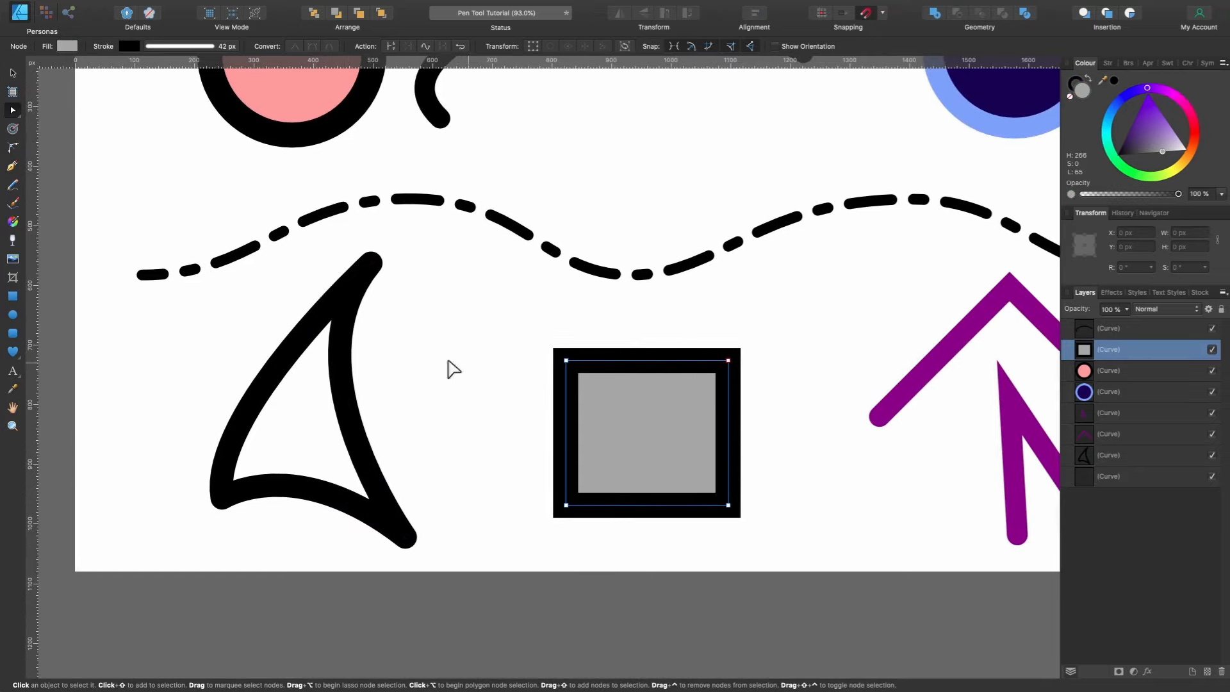
click(337, 367)
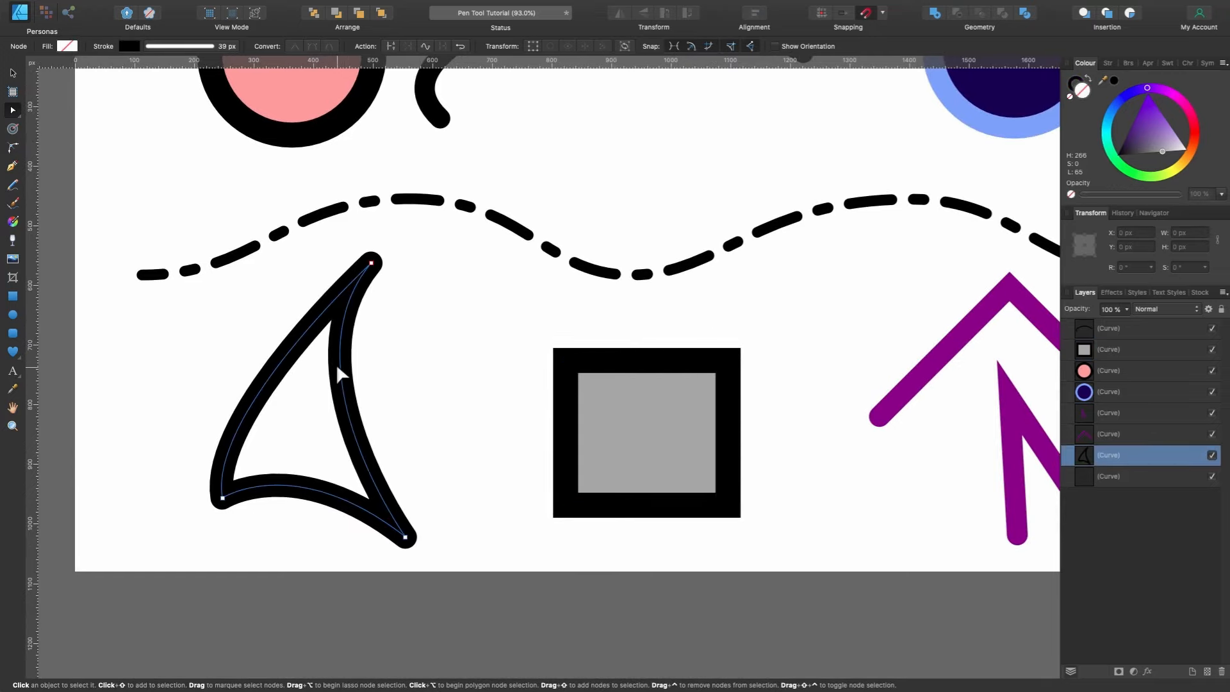
Give the sail-shaped curve's stroke a mitre join with a mitre limit of 6.
click(185, 45)
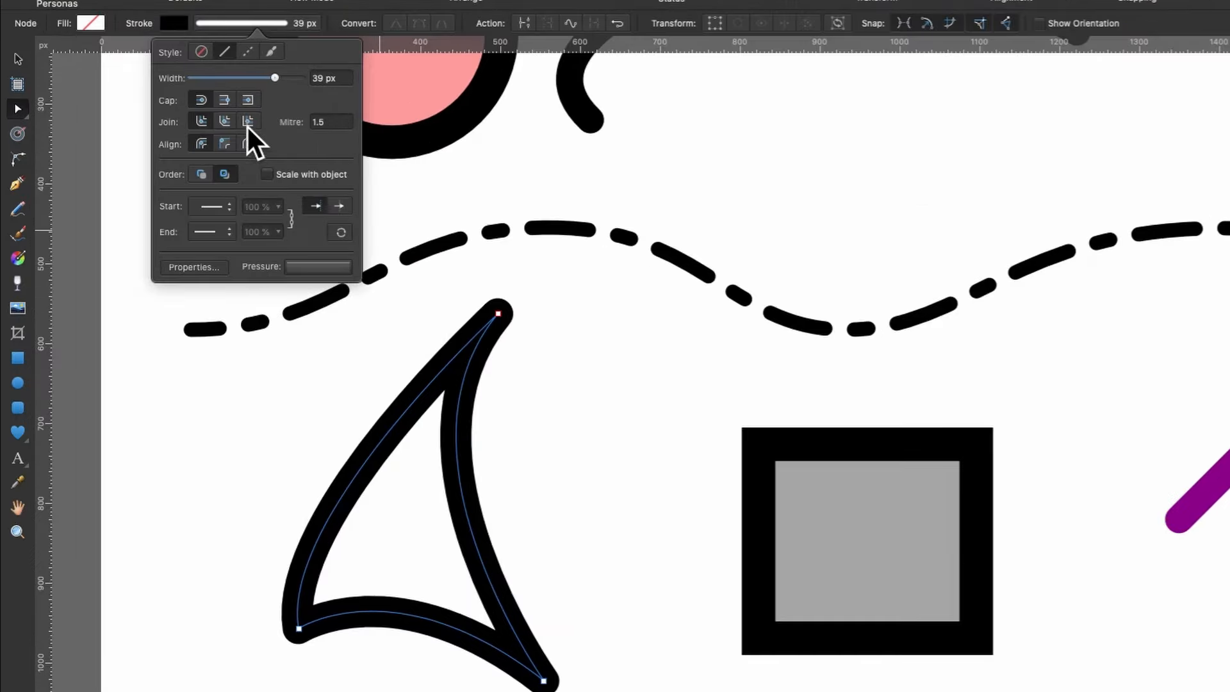
click(248, 122)
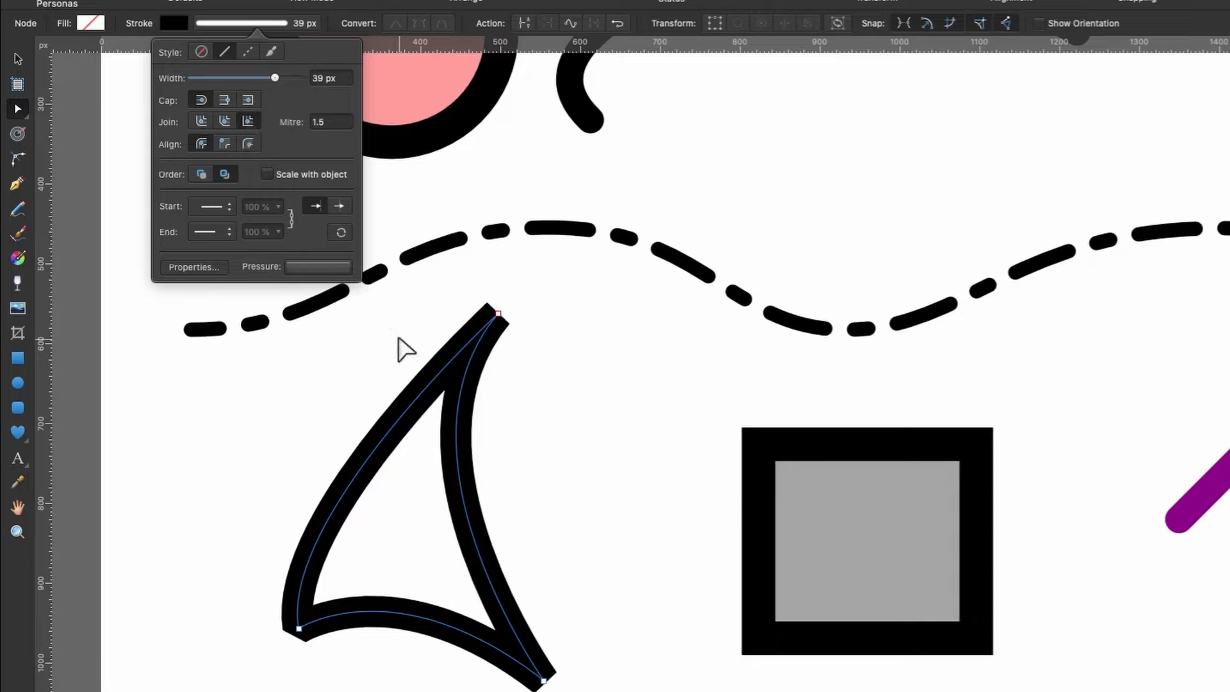
click(324, 122)
text(6)
key(Return)
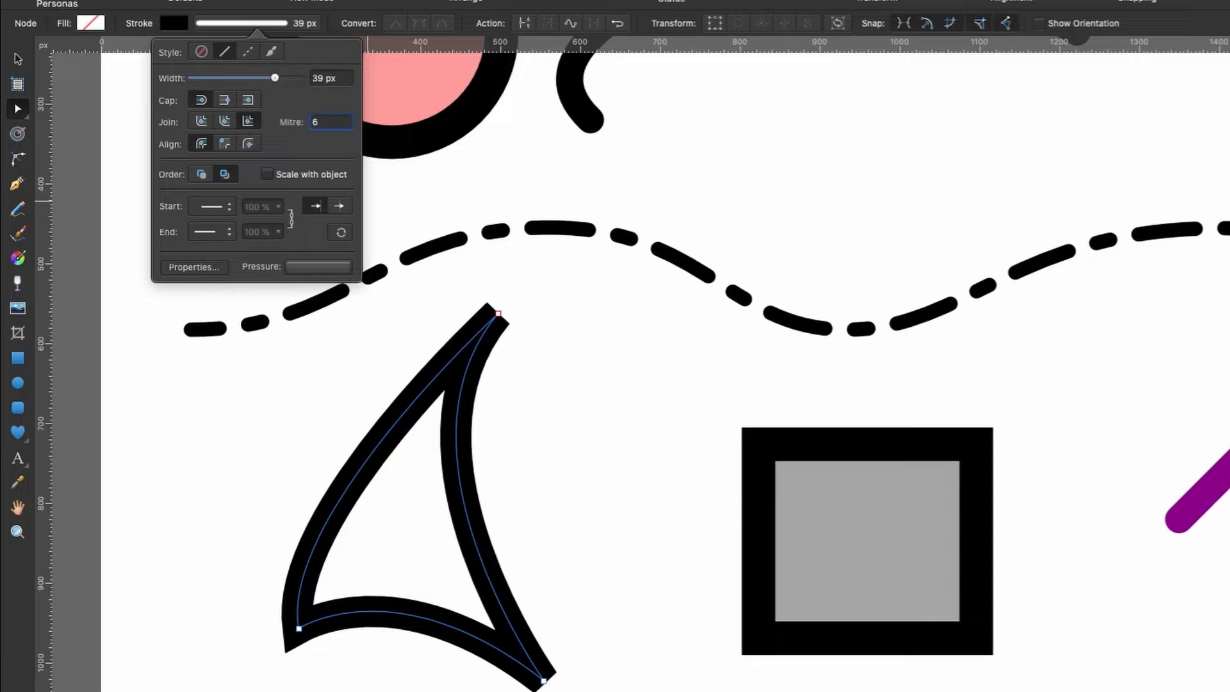
Try a mitre limit of 7 on the sail-shaped curve's stroke, and settle on a limit of 2.
double_click(318, 122)
text(7)
key(Return)
scroll(566, 455, down, 3)
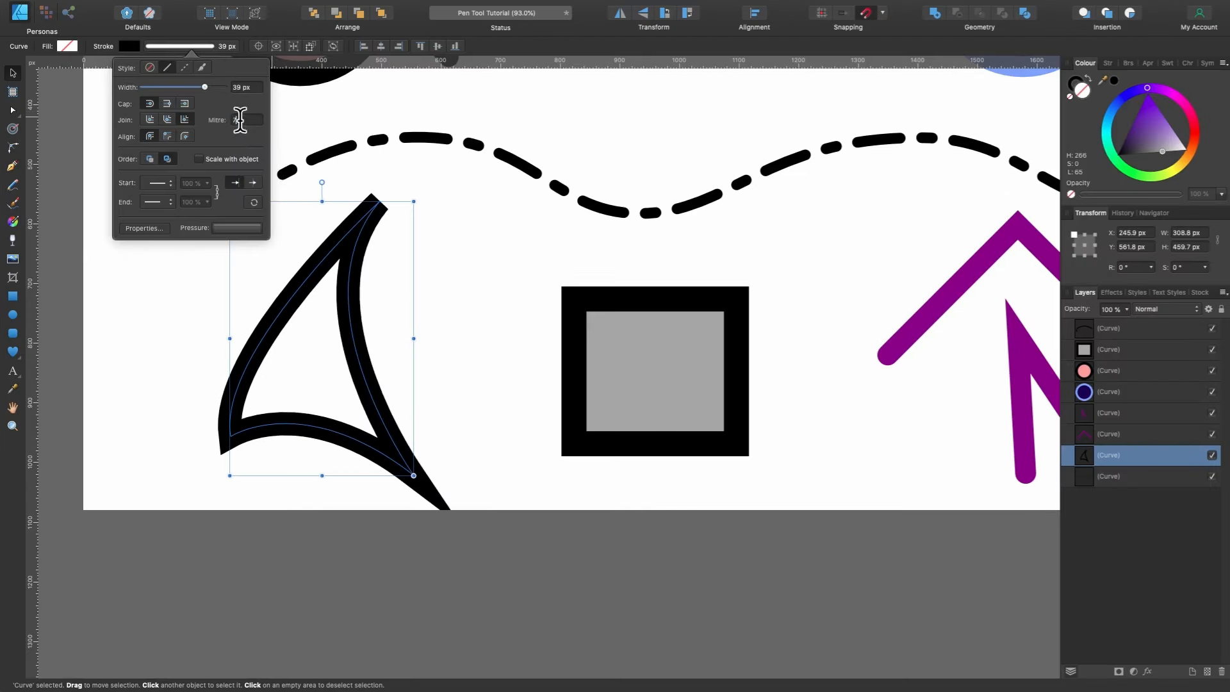
text(2)
key(Return)
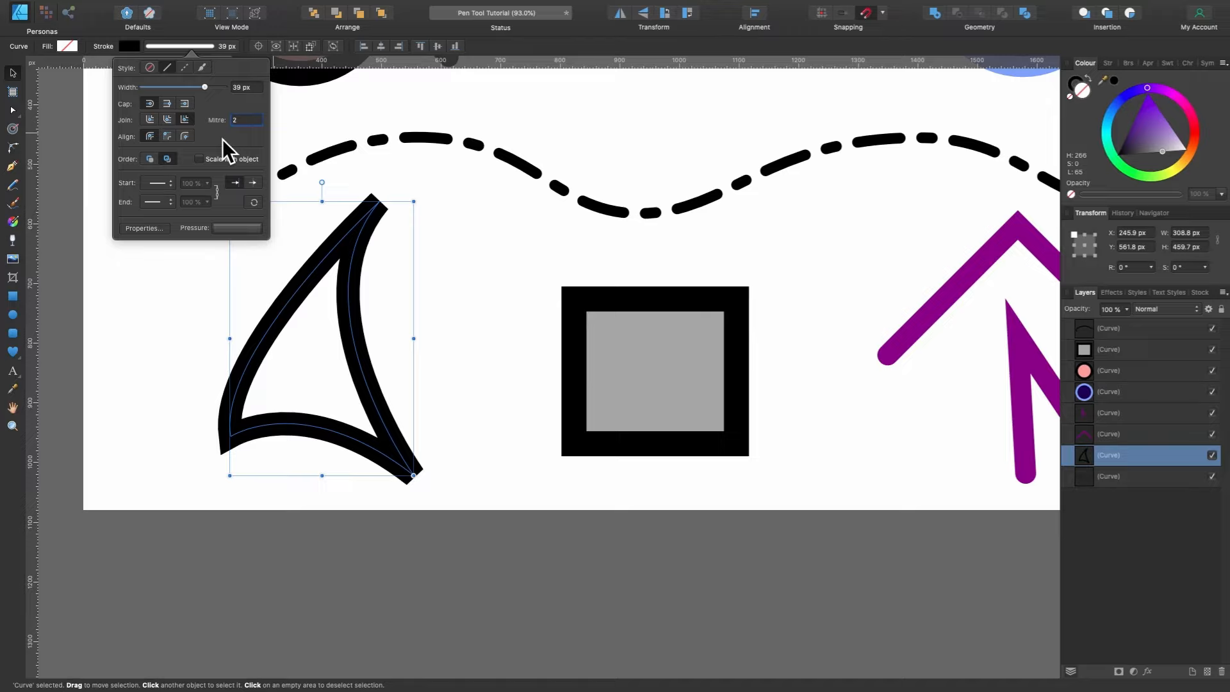
Compare inside and outside alignment for the sail-shaped curve's stroke, and leave it aligned to the inside.
click(165, 139)
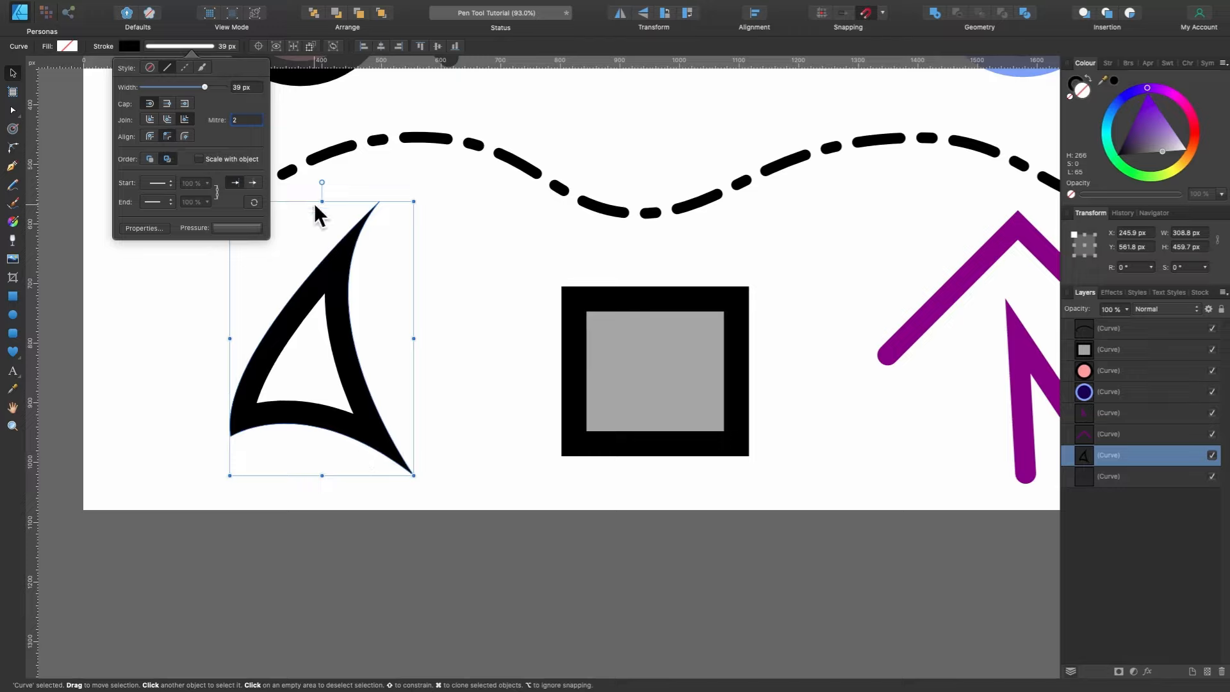
click(186, 137)
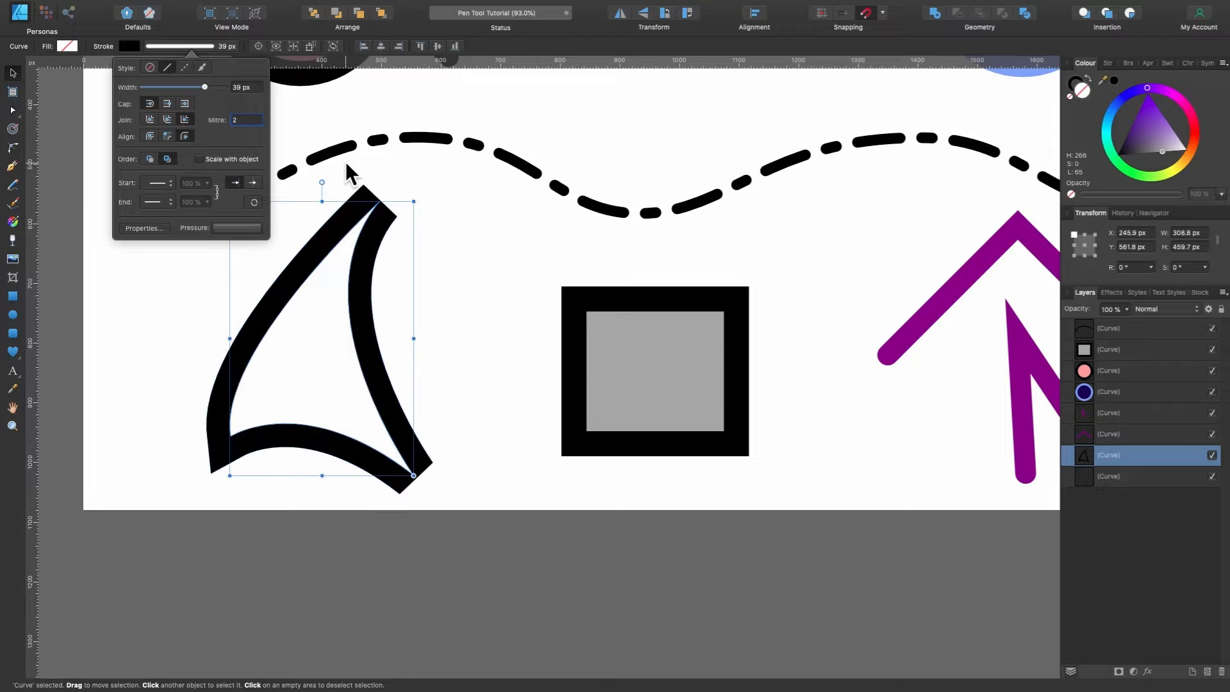
click(167, 137)
scroll(405, 241, up, 3)
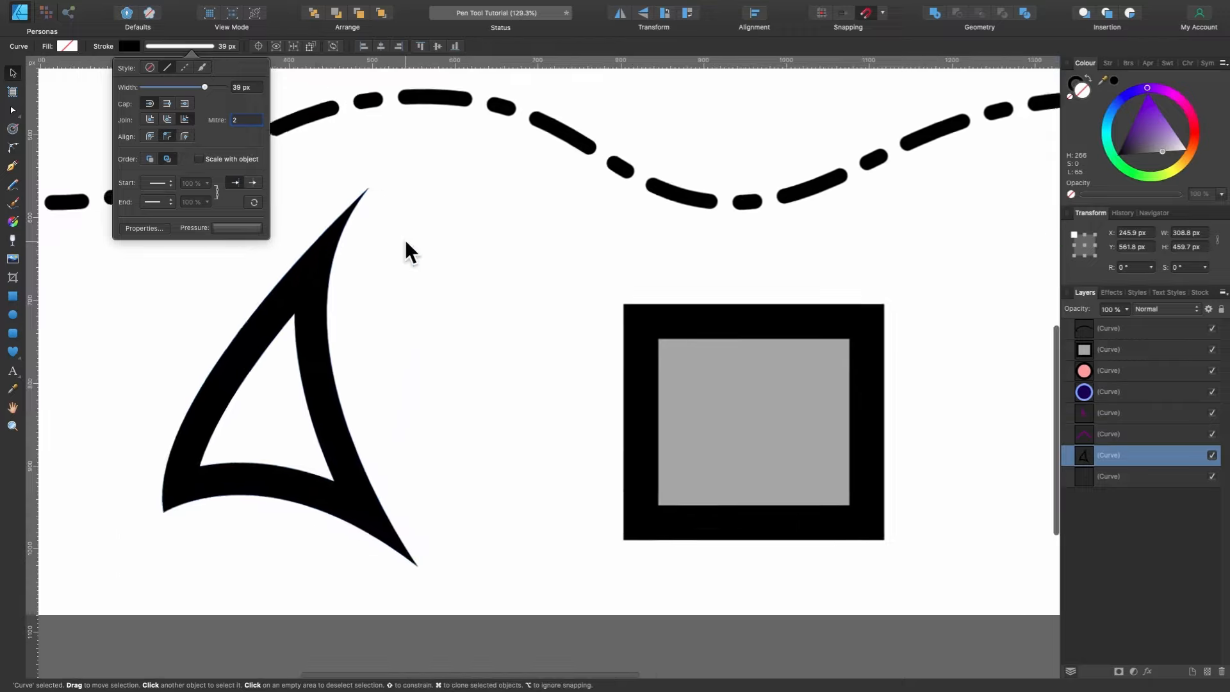
scroll(405, 239, left, 3)
scroll(405, 239, down, 2)
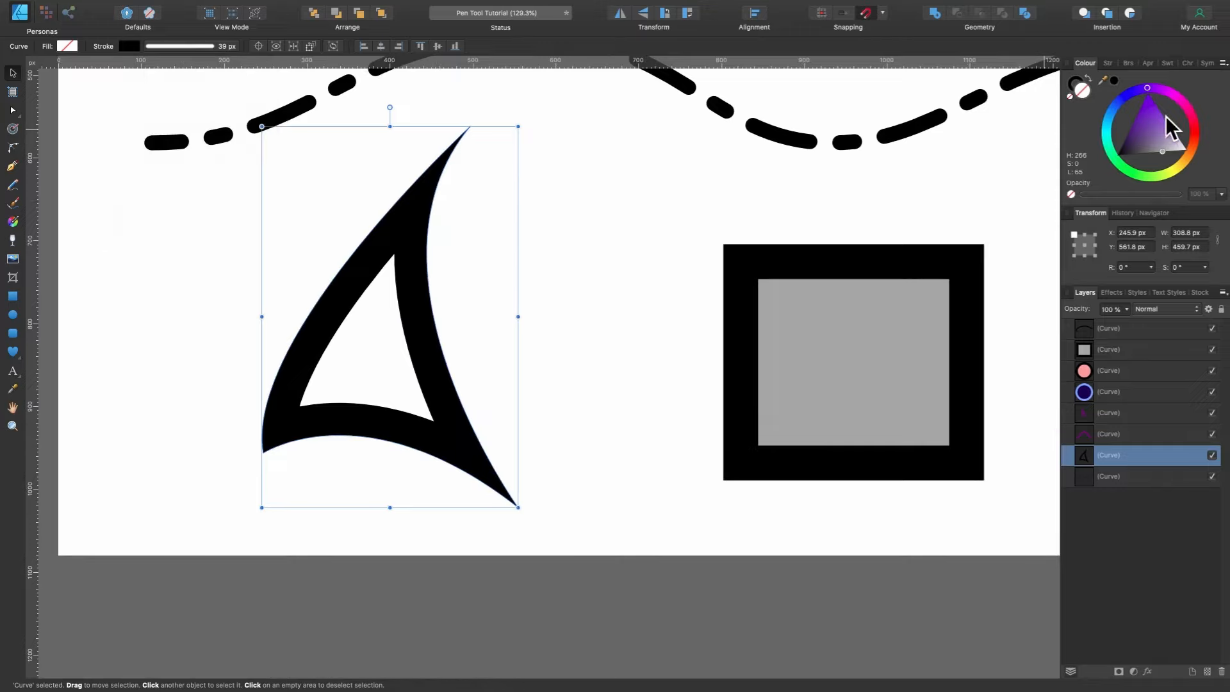
mouse_move(1174, 124)
mouse_down()
mouse_move(1145, 149)
mouse_move(1187, 133)
mouse_move(1172, 113)
mouse_up()
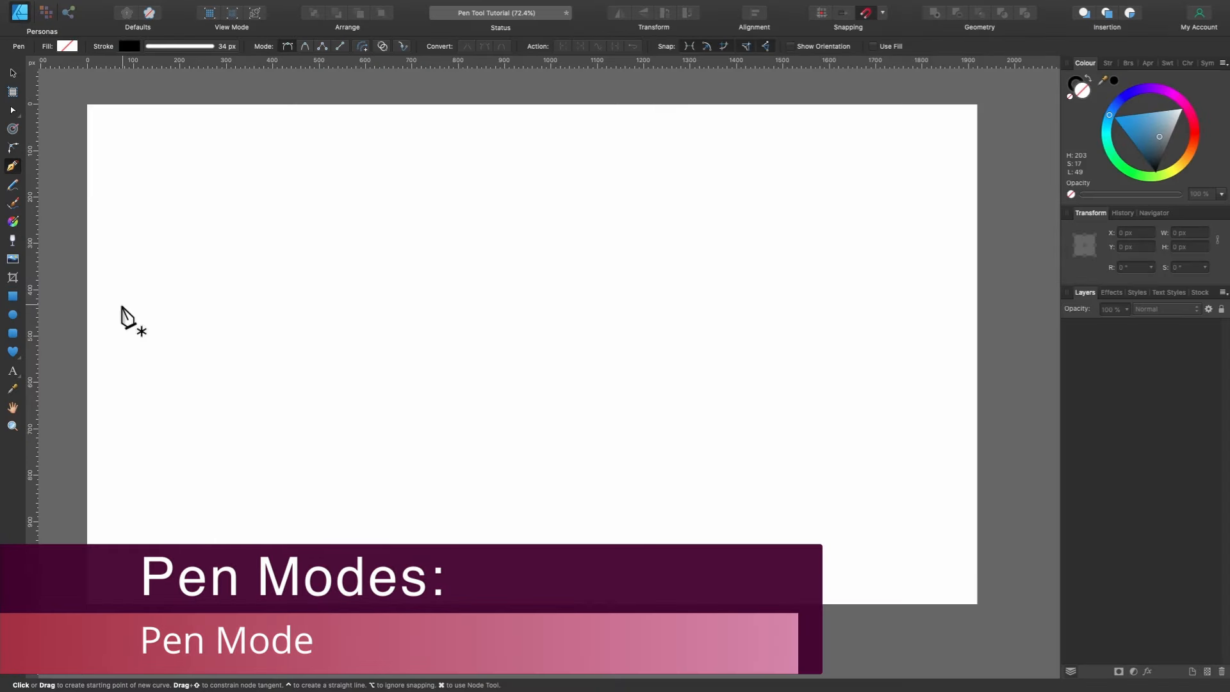
Draw an open arch about 340 px tall with a smooth top node in Pen Mode, and switch to Smart Mode.
click(119, 296)
drag(194, 138, 275, 137)
click(255, 298)
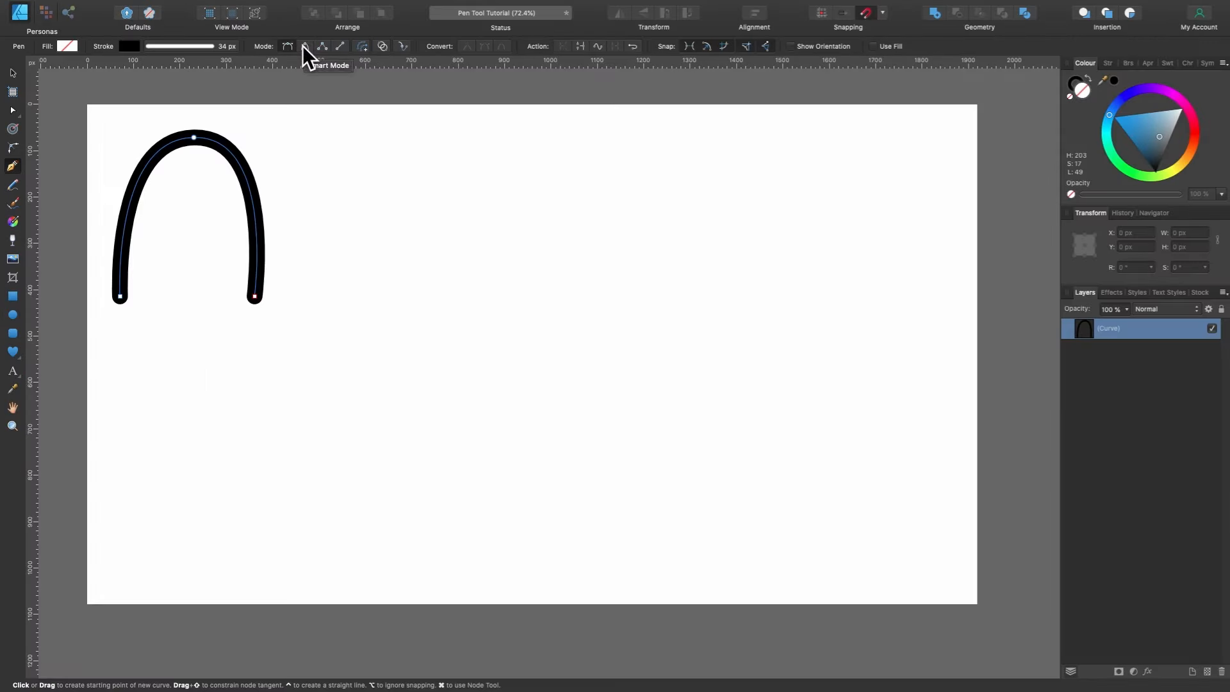
click(305, 47)
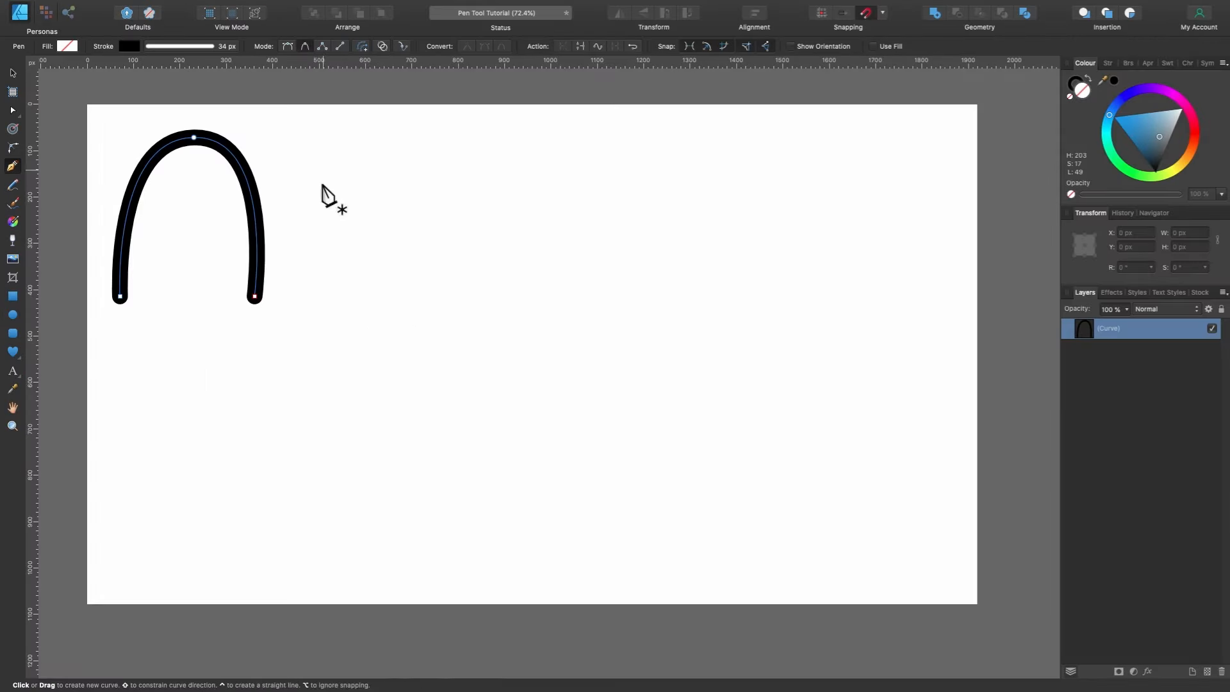
click(338, 296)
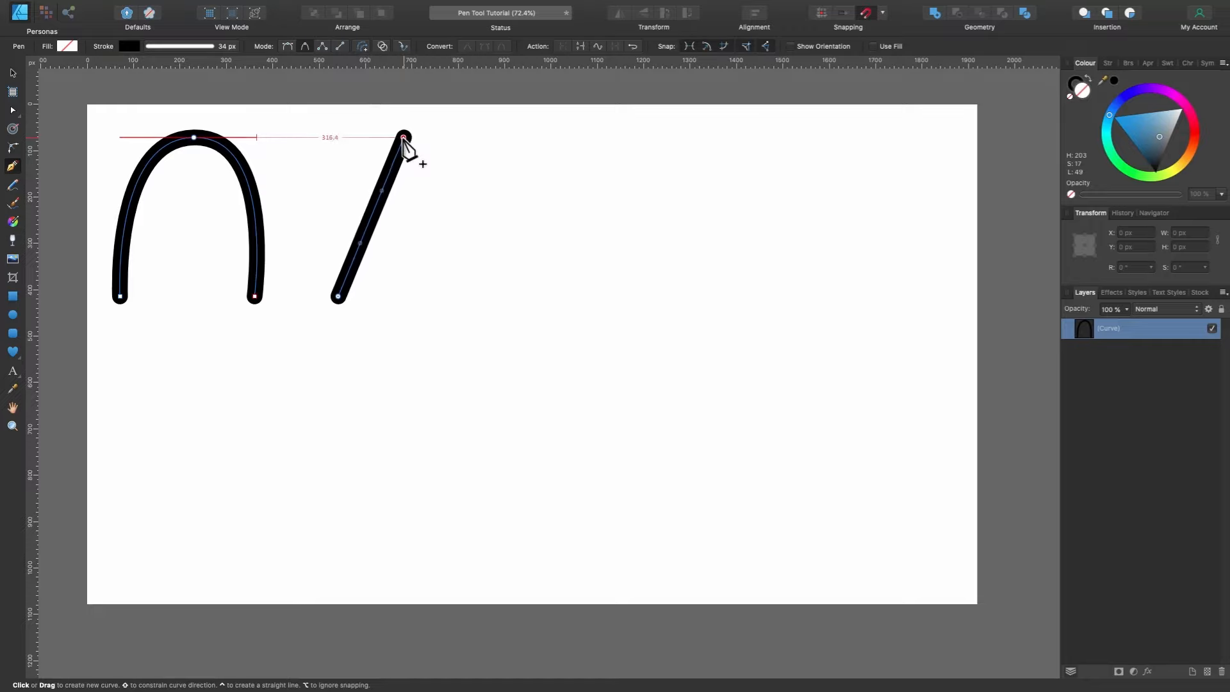
click(405, 137)
click(490, 296)
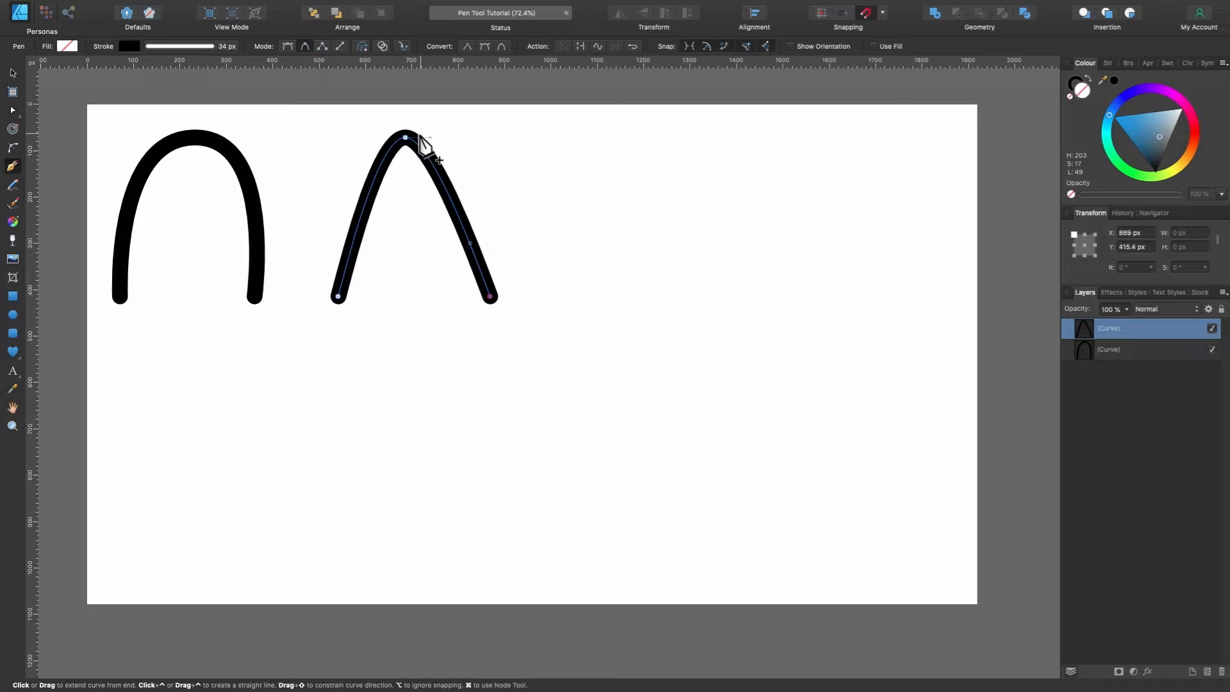
key(super+z)
key(super+z)
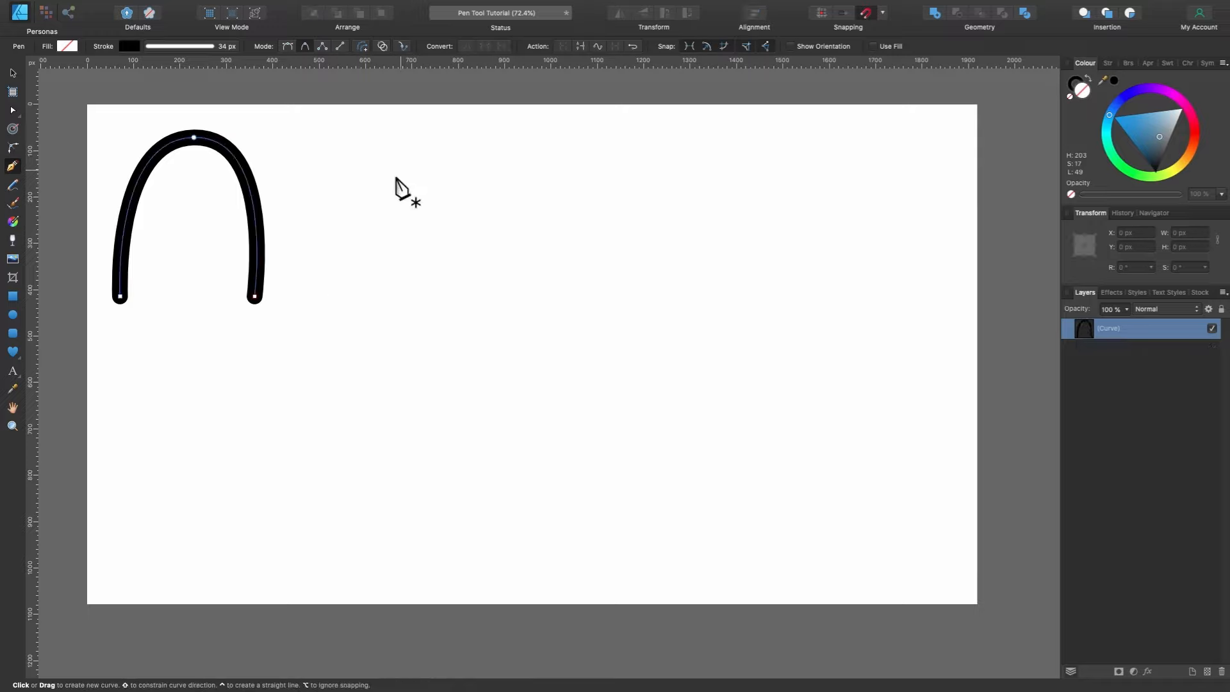
Draw a three-node arch in Smart Mode beside the first one, matching its height of about 340 px.
click(335, 296)
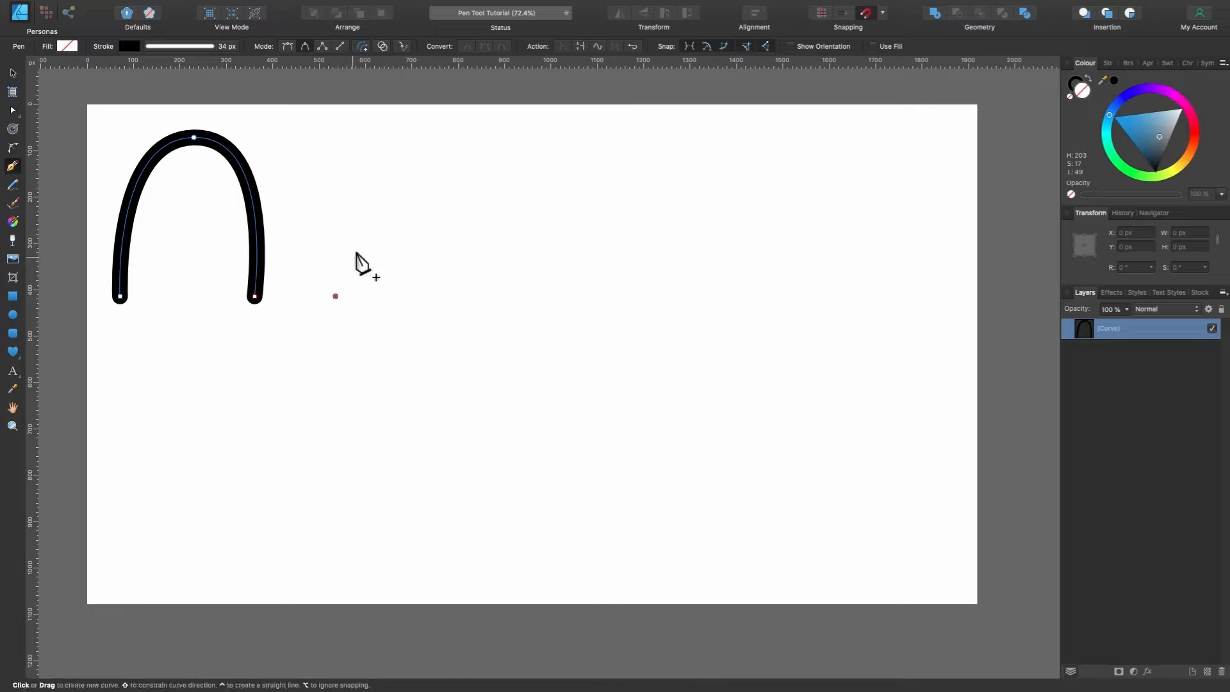
click(400, 137)
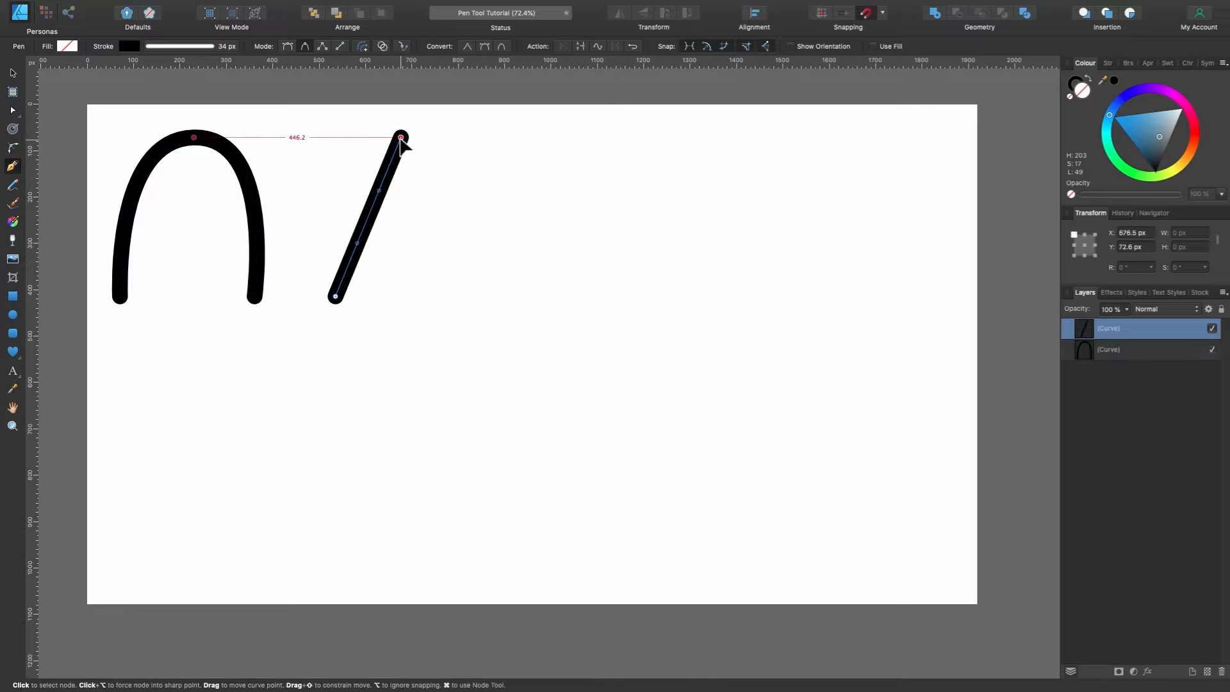
click(485, 297)
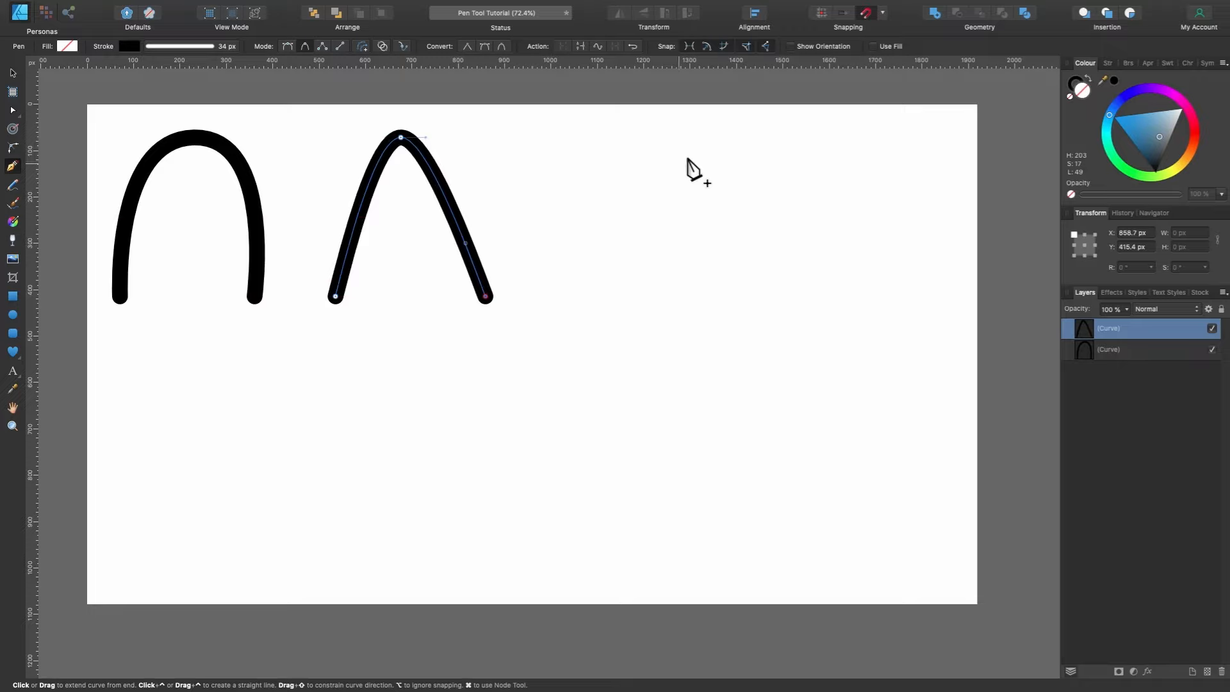
Extend the smart arch with five more nodes looping back beneath it, and reshape the curve at its rightmost node by lengthening a handle.
click(735, 146)
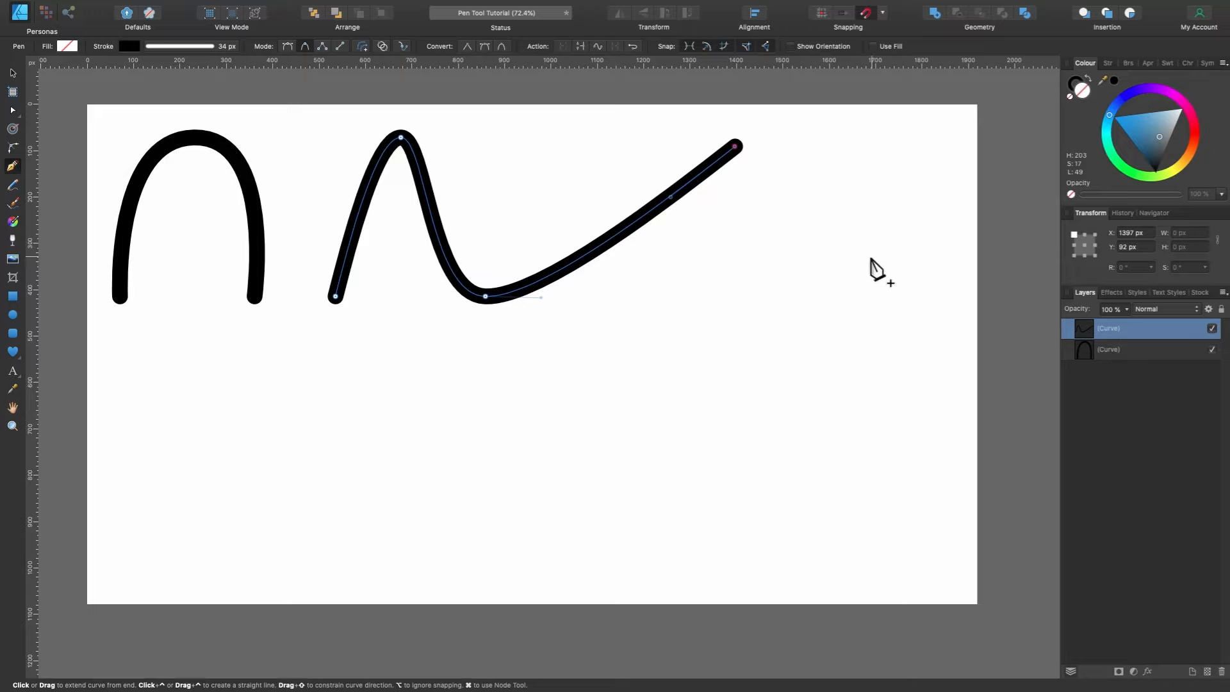
click(879, 268)
click(707, 393)
click(546, 366)
click(428, 375)
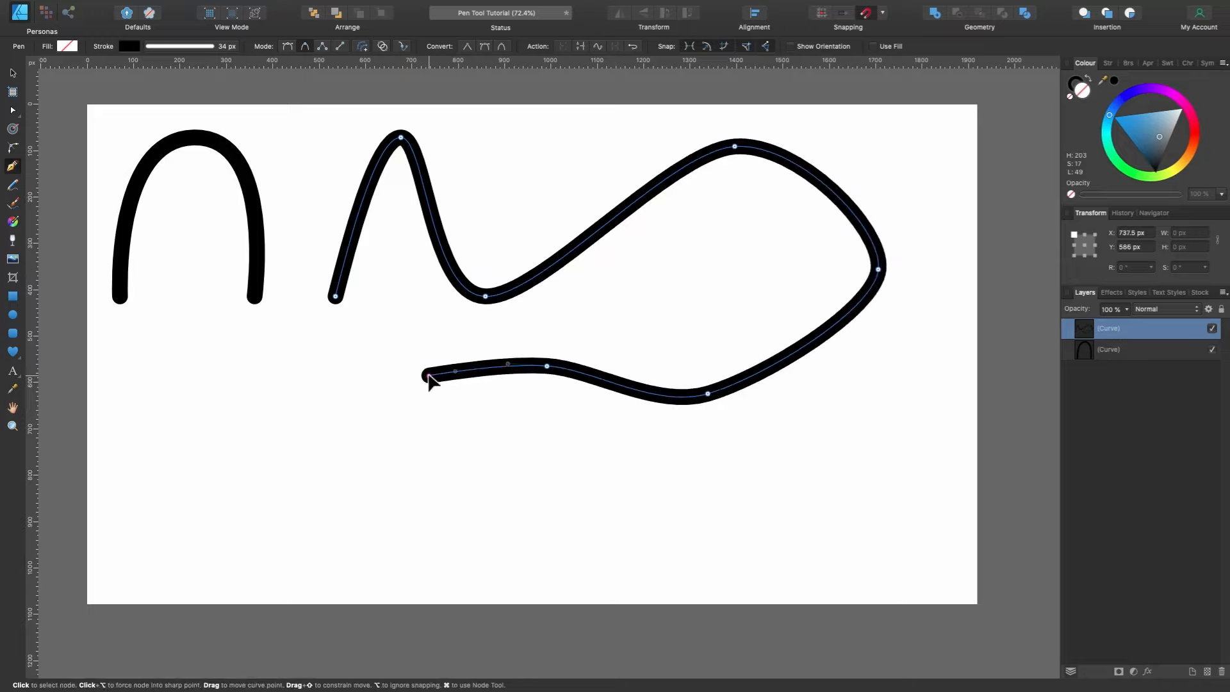
super+click(879, 269)
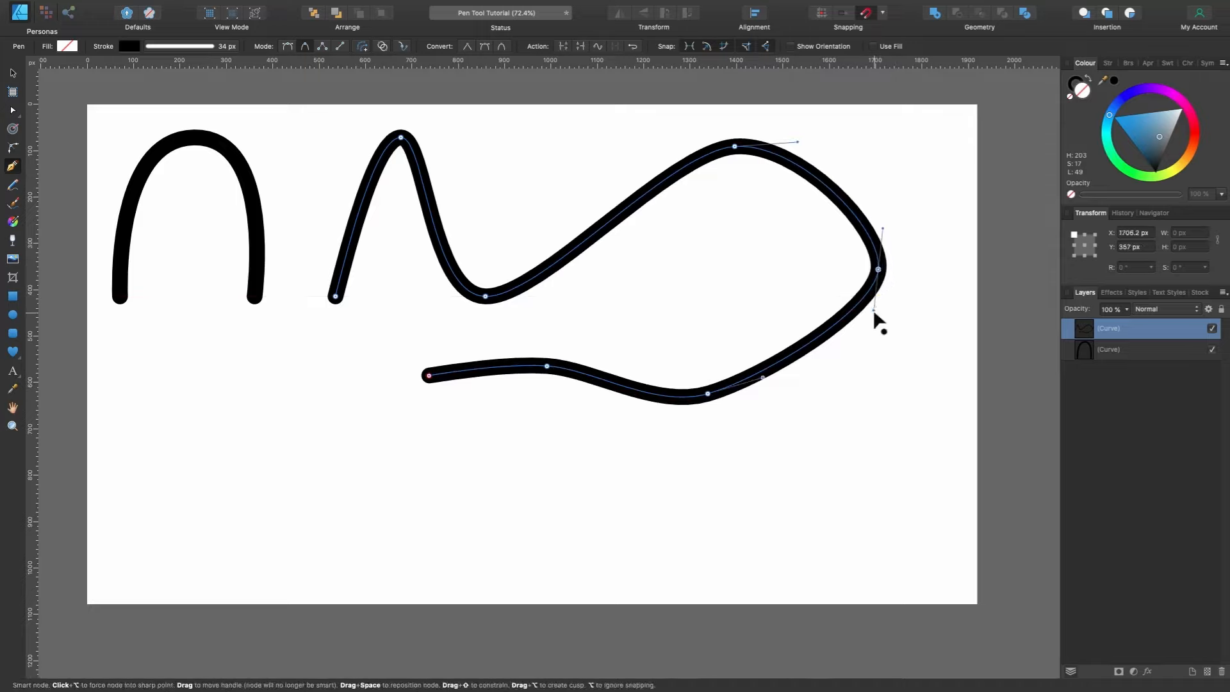
drag(874, 316, 874, 370)
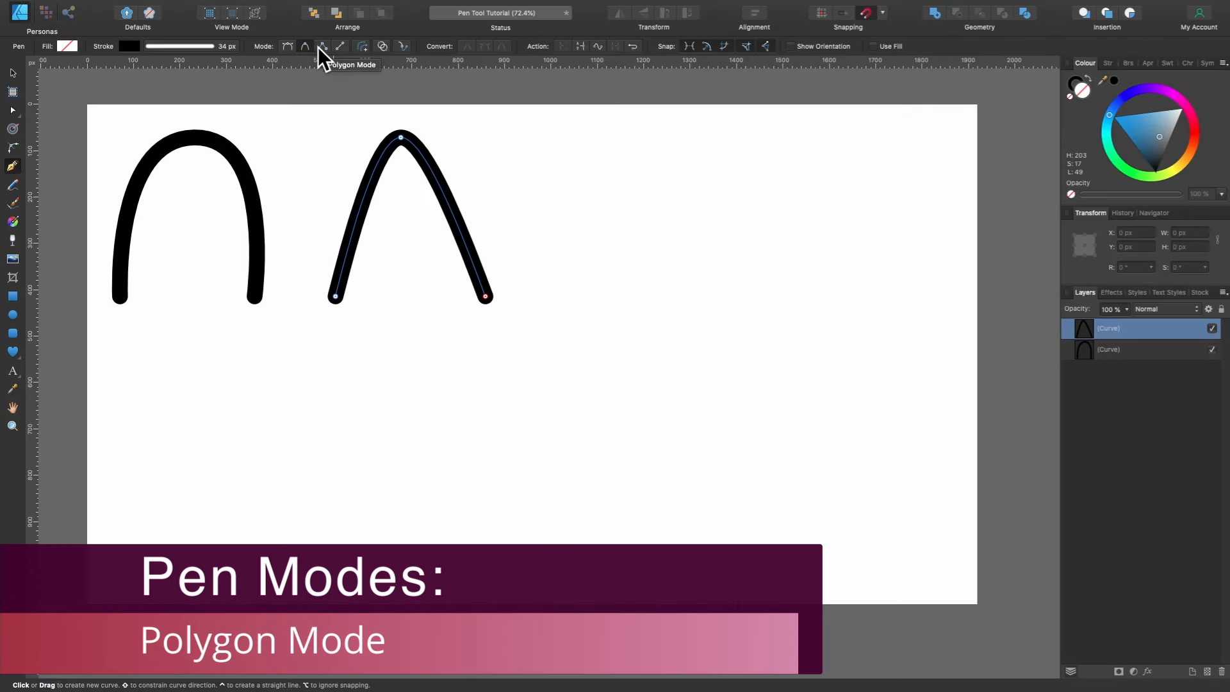
Draw an N-shaped zigzag of three straight segments in Polygon Mode beside the two arches.
click(320, 47)
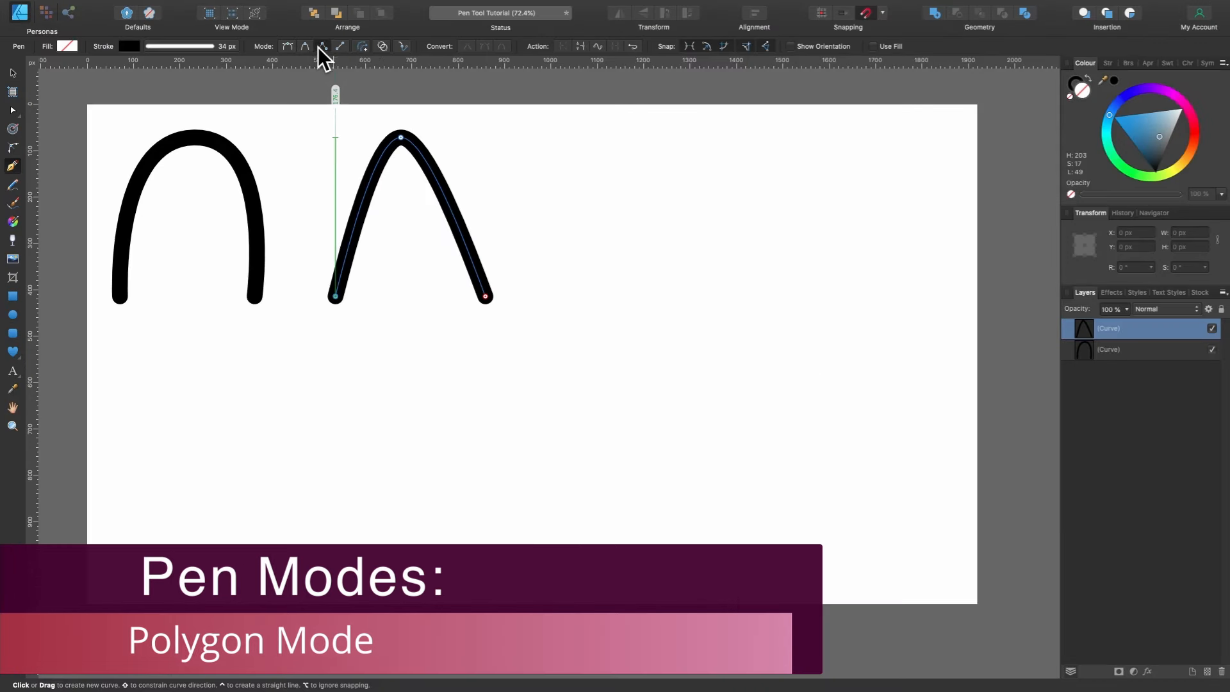
click(555, 297)
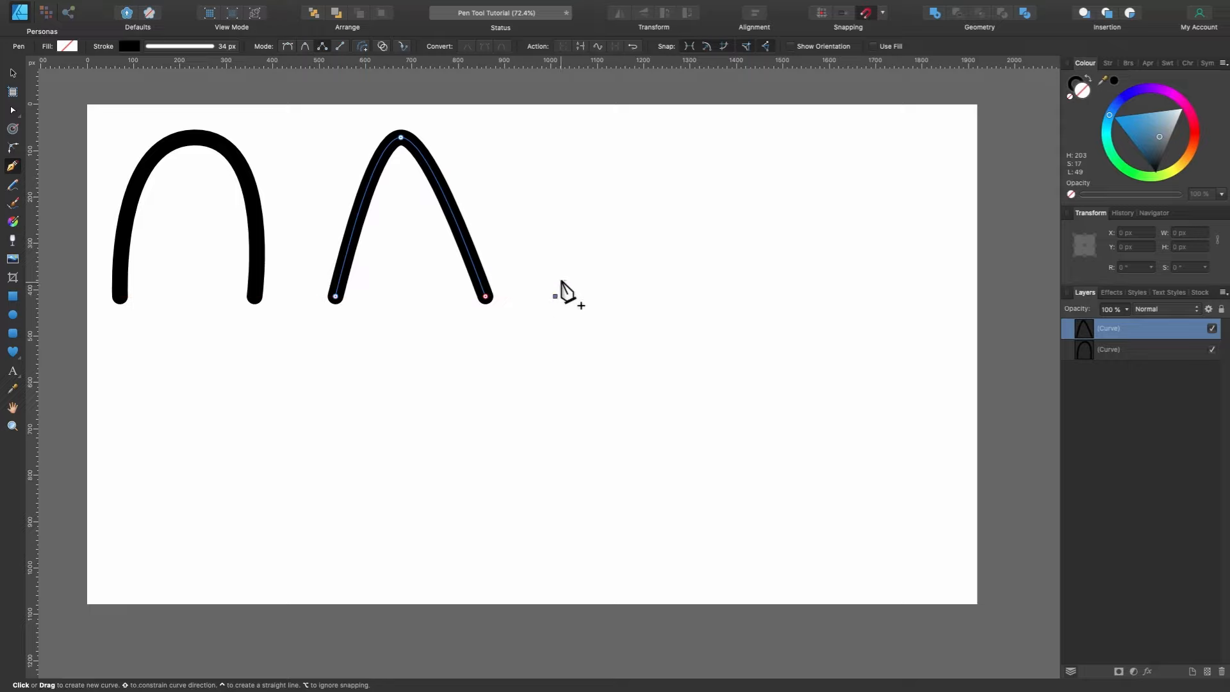
click(633, 124)
click(712, 295)
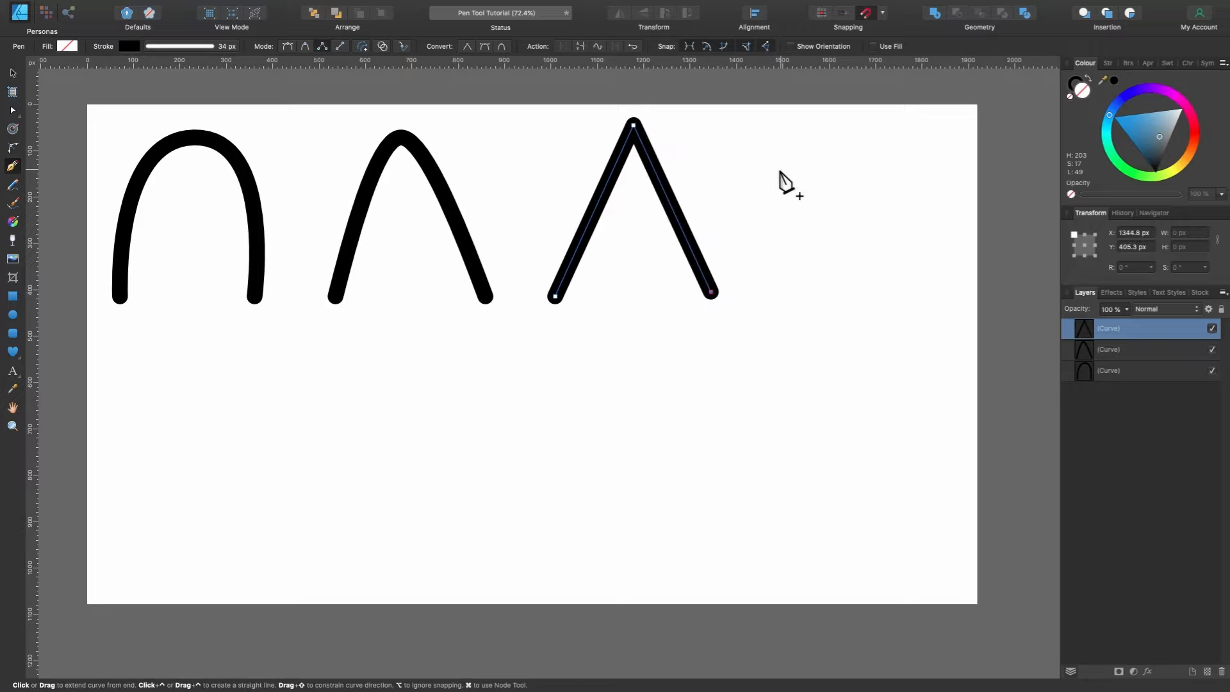
drag(784, 161, 847, 153)
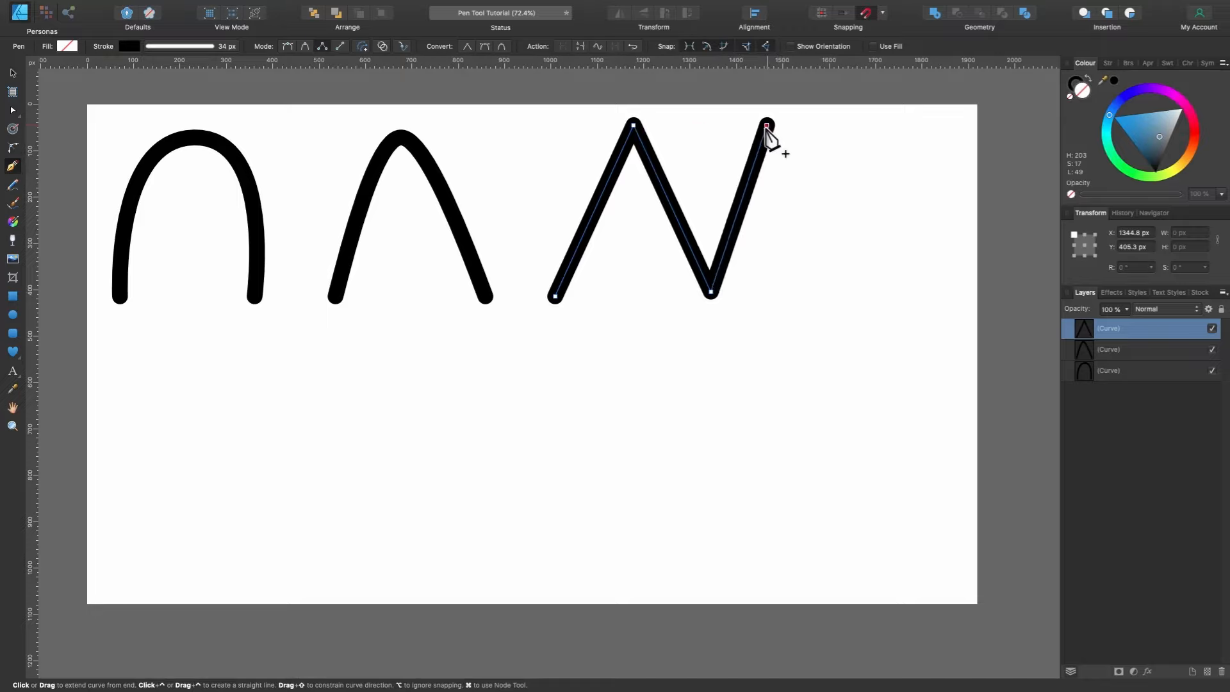
click(767, 125)
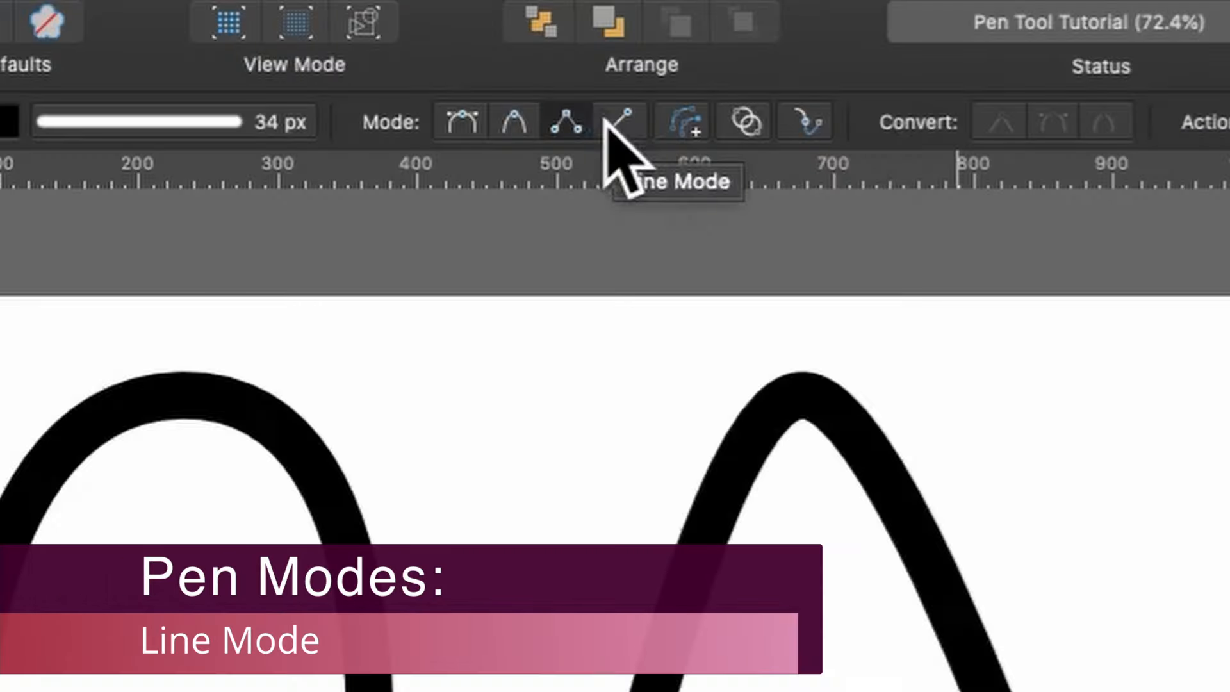
Draw two separate slanted lines in Line Mode below the arches.
click(607, 123)
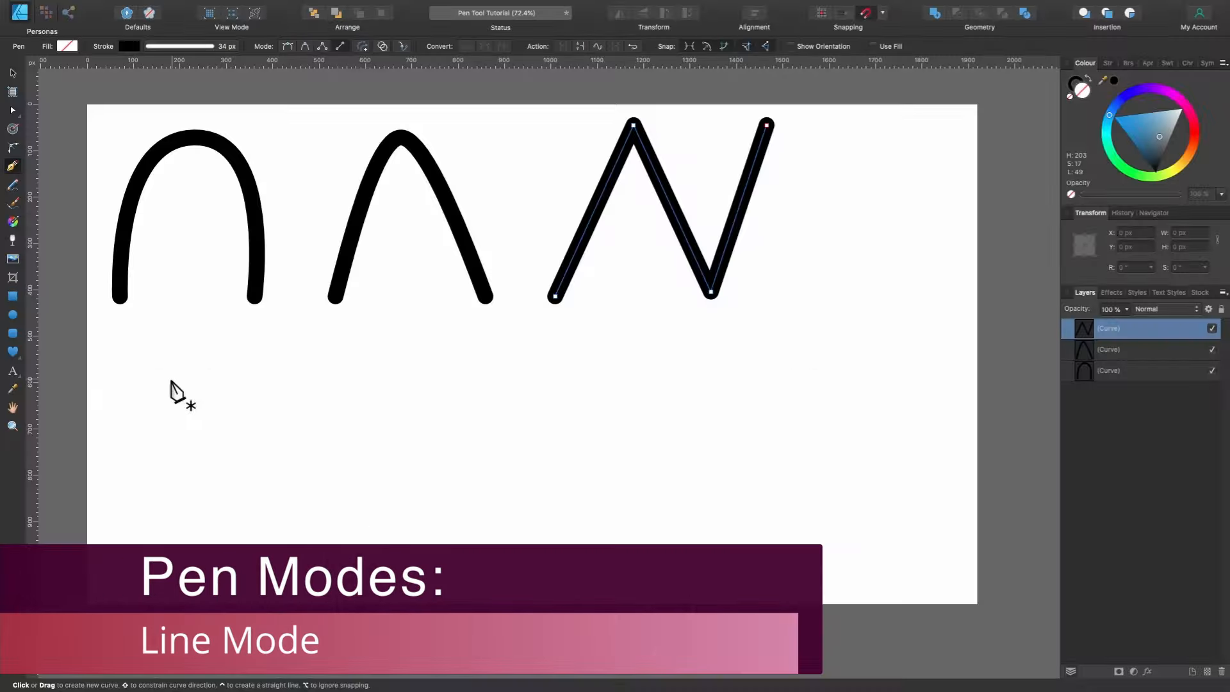
click(136, 500)
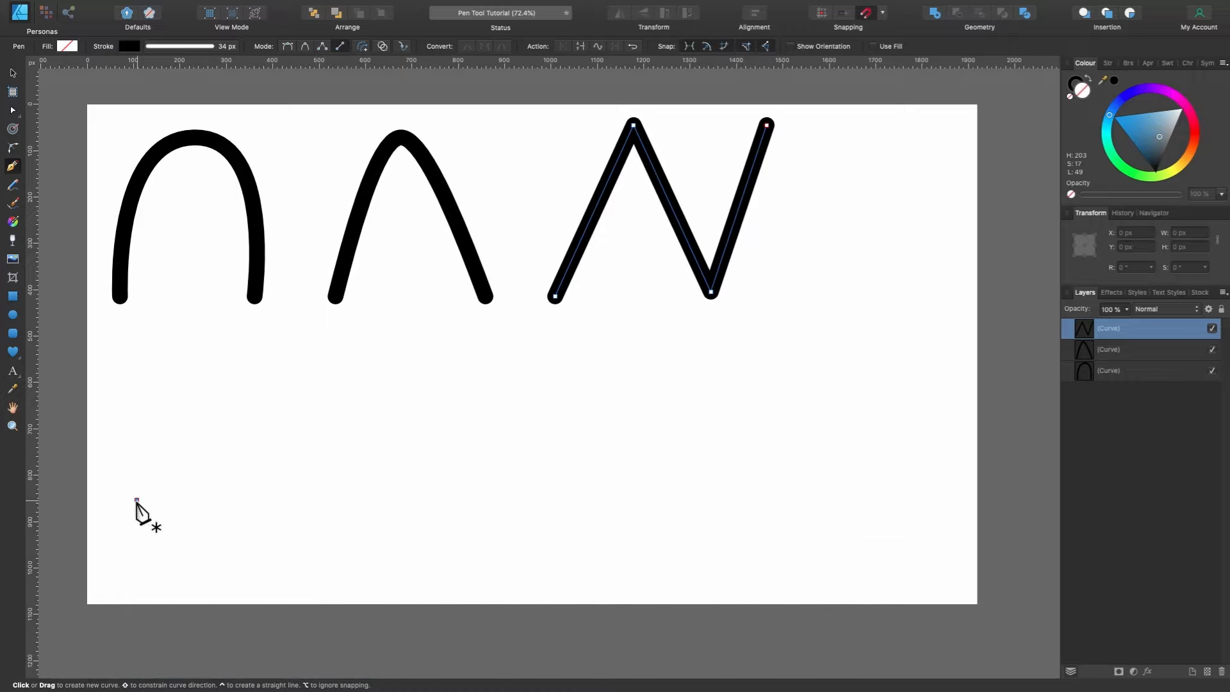
click(212, 327)
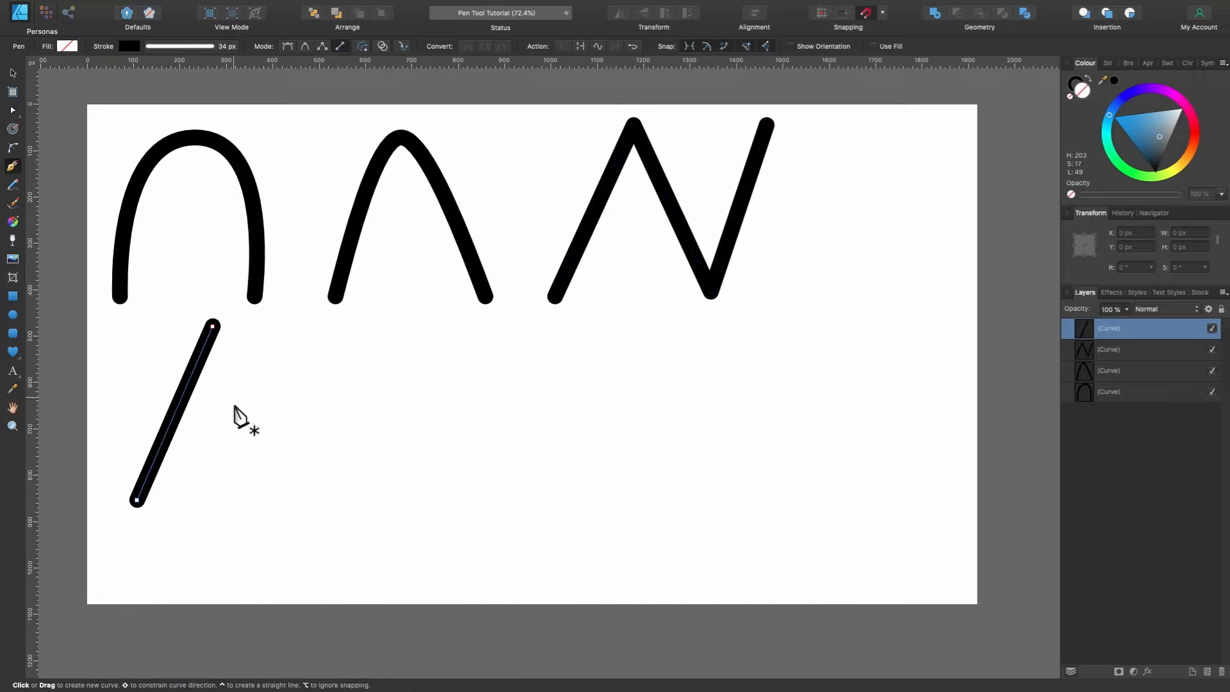
click(275, 500)
click(330, 327)
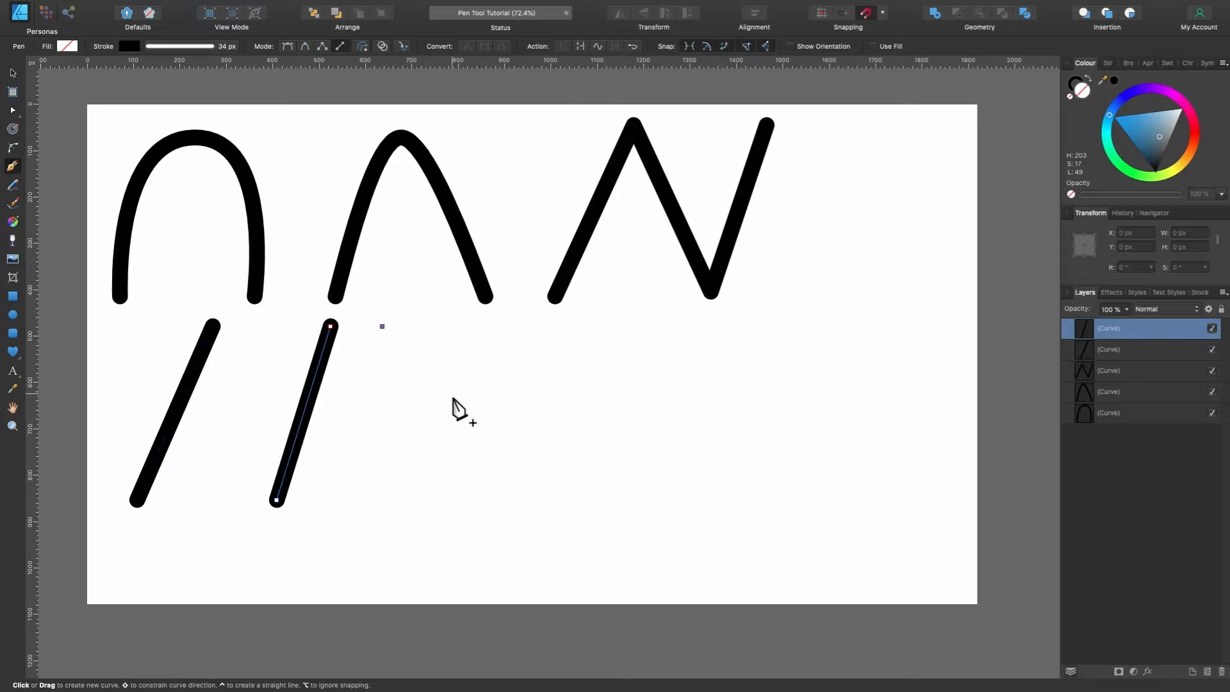
Add four more separate short lines at different angles around the two slanted lines.
click(459, 401)
click(367, 401)
click(444, 491)
click(367, 511)
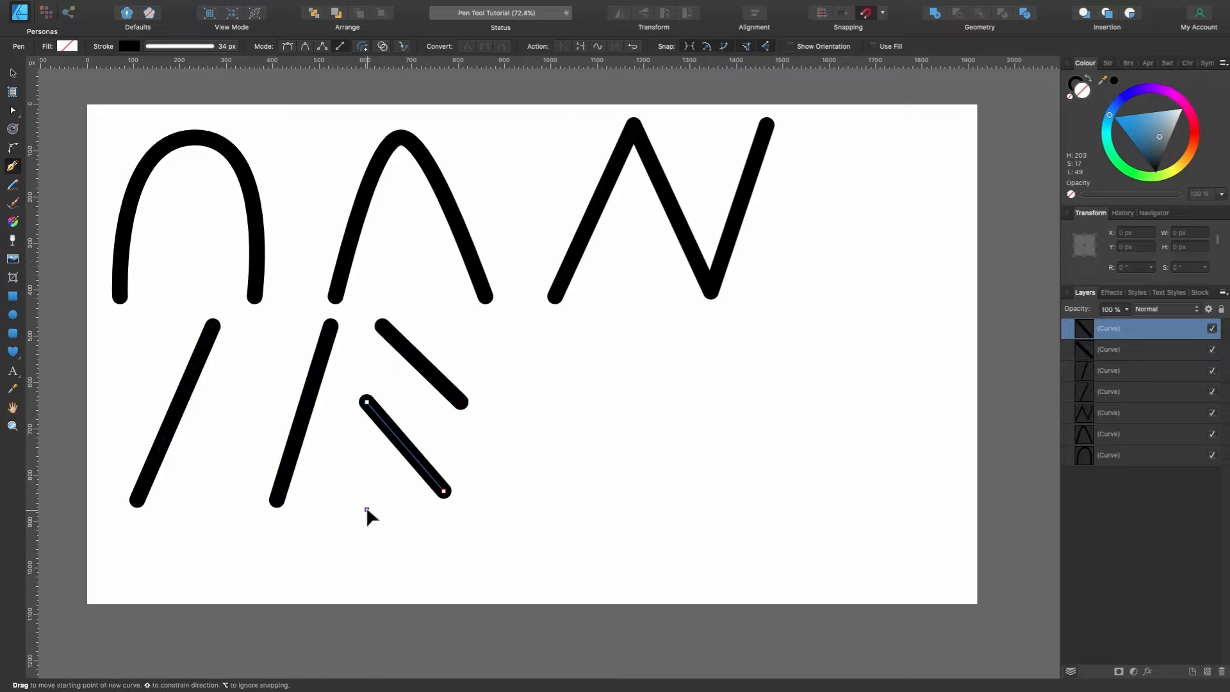
click(271, 572)
click(222, 515)
click(250, 383)
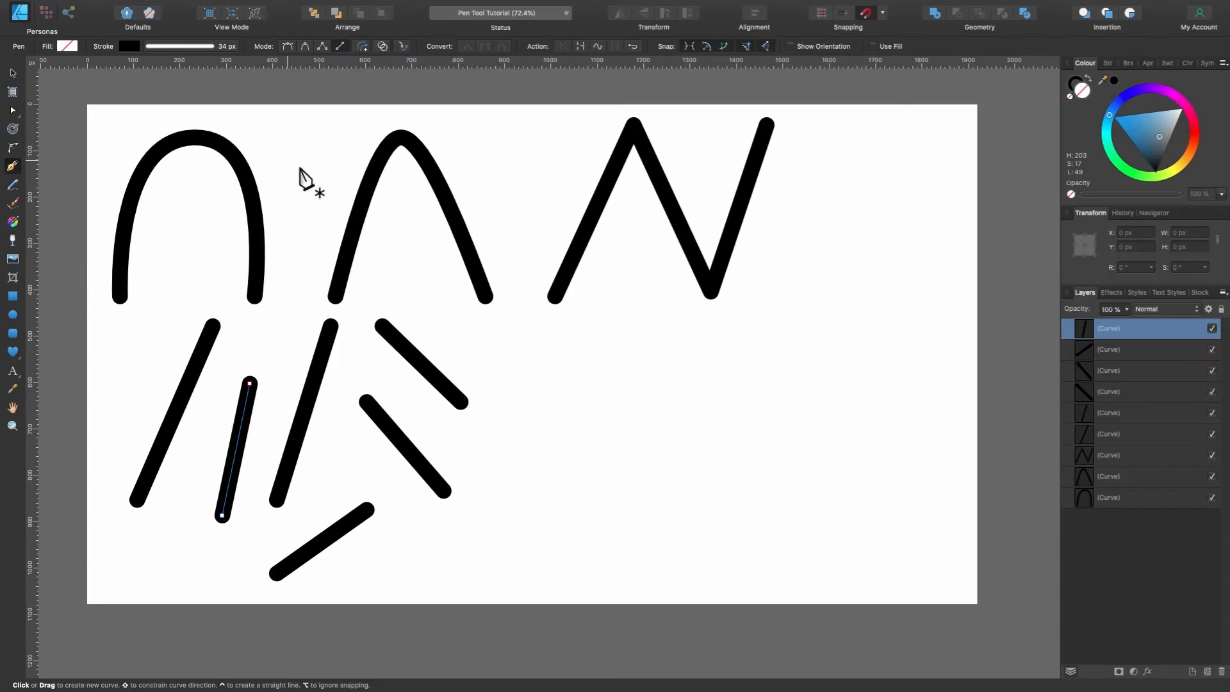
Select all the curves on the page with the Node tool active and delete them.
key(a)
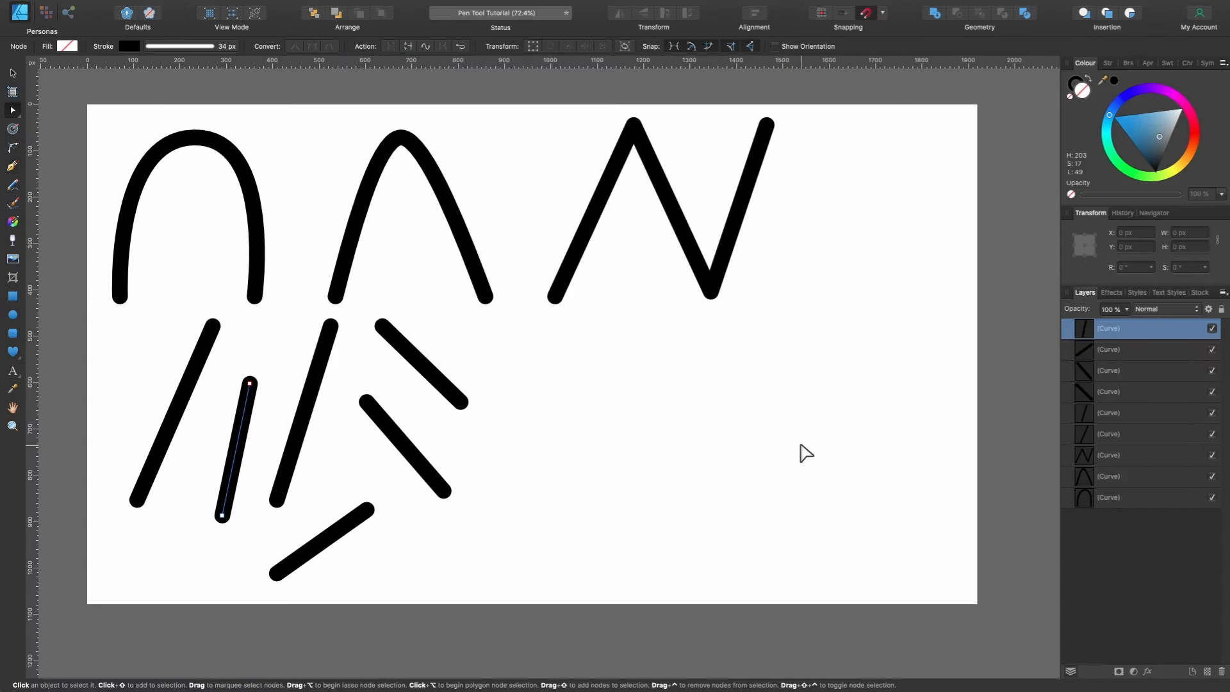
key(ctrl+a)
key(Delete)
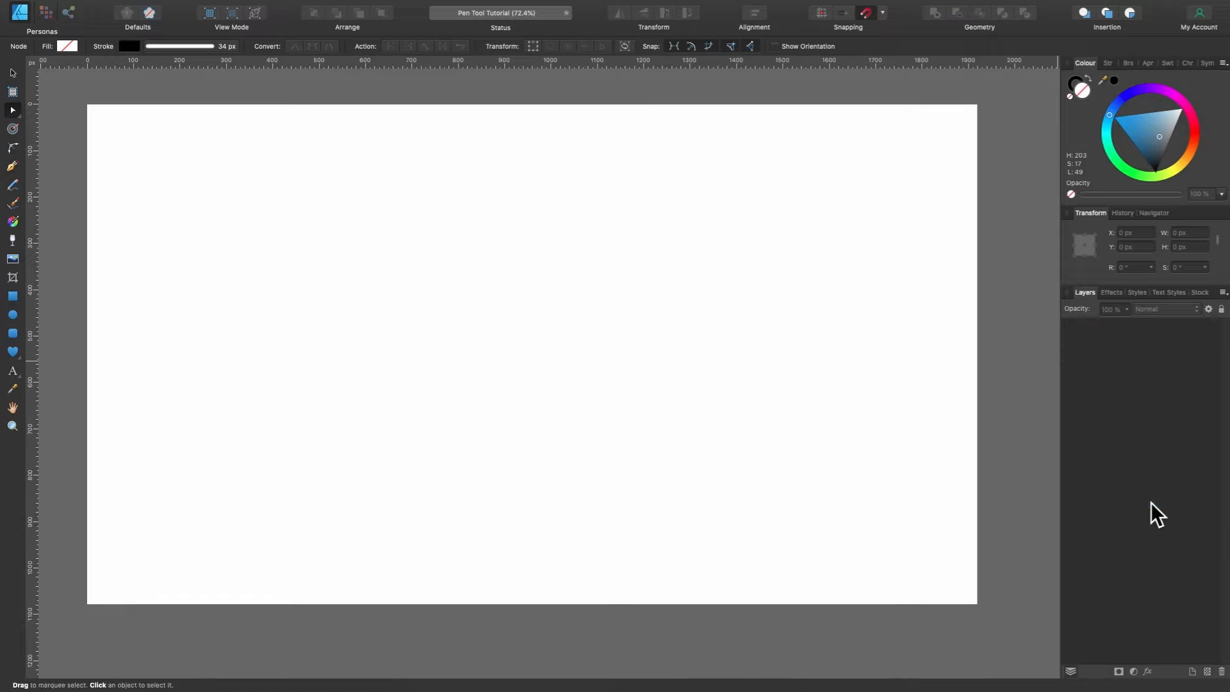
Draw a closed Pen tool shape with straight sides and a curved concave side, plus a separate short arched curve beside it.
key(p)
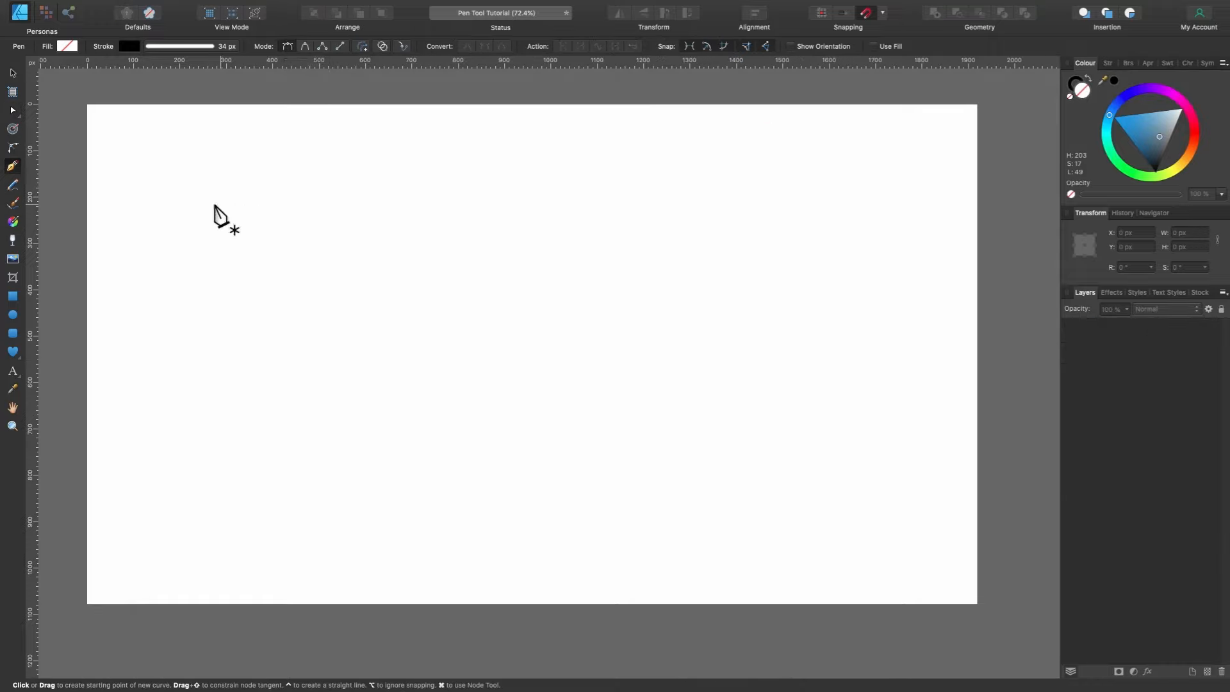
click(201, 296)
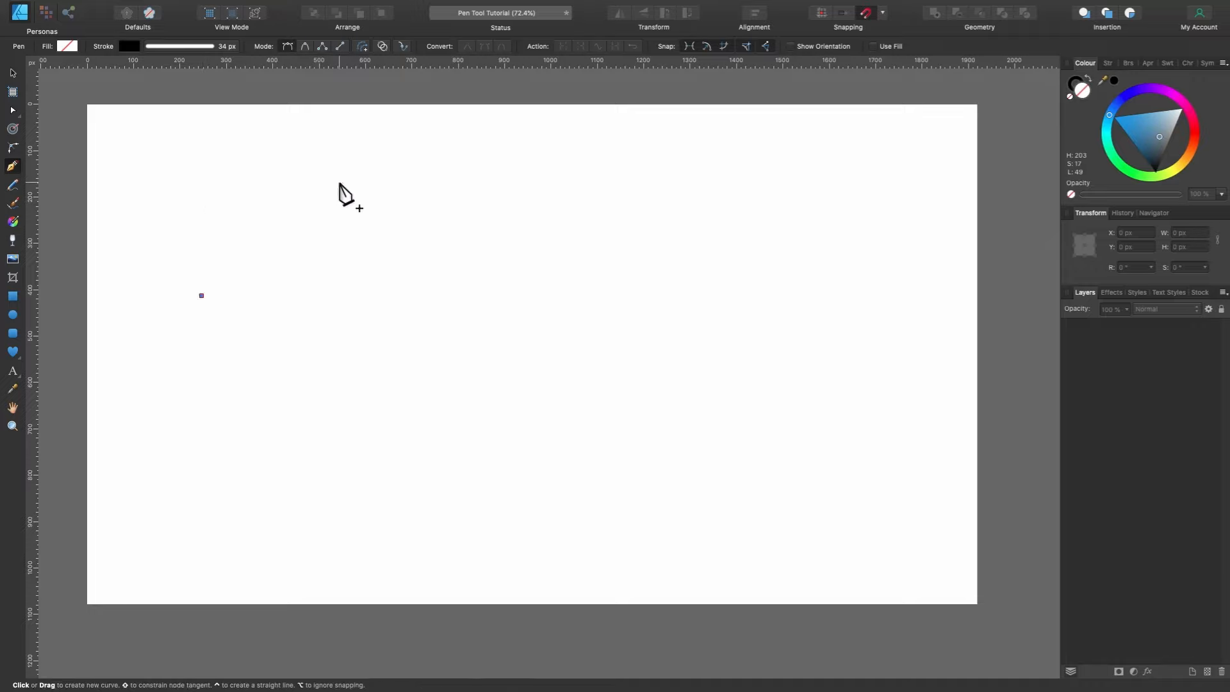
click(343, 181)
click(458, 270)
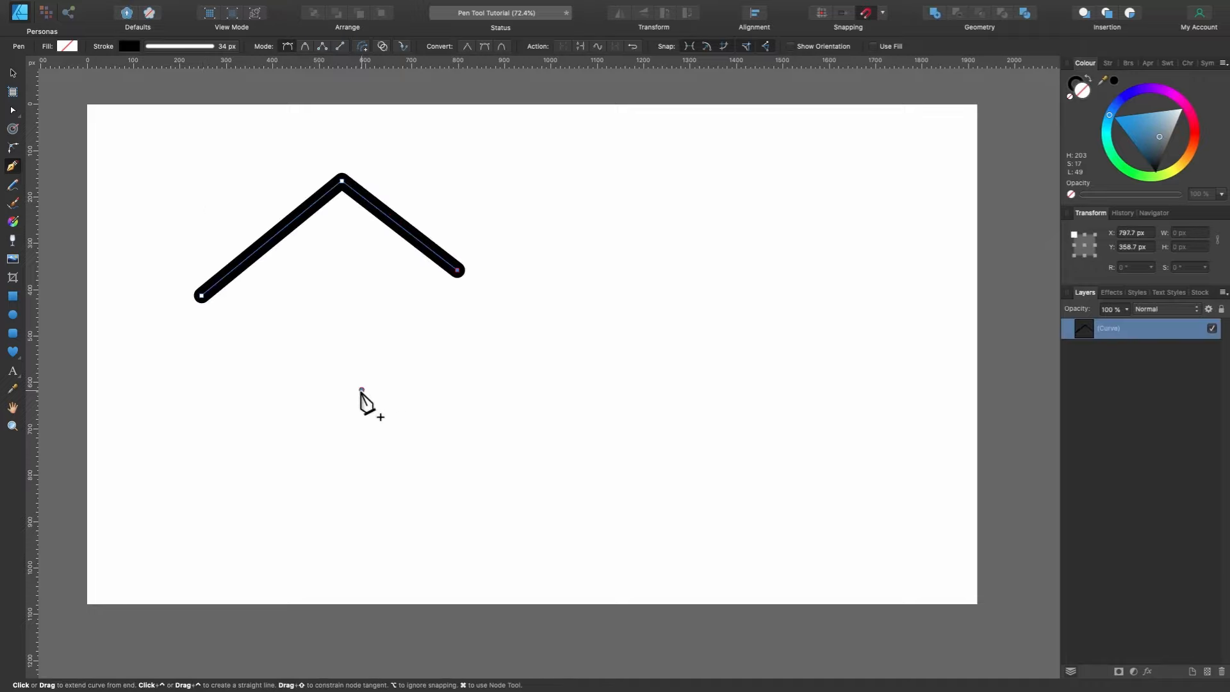
drag(362, 390, 420, 468)
click(328, 467)
click(211, 389)
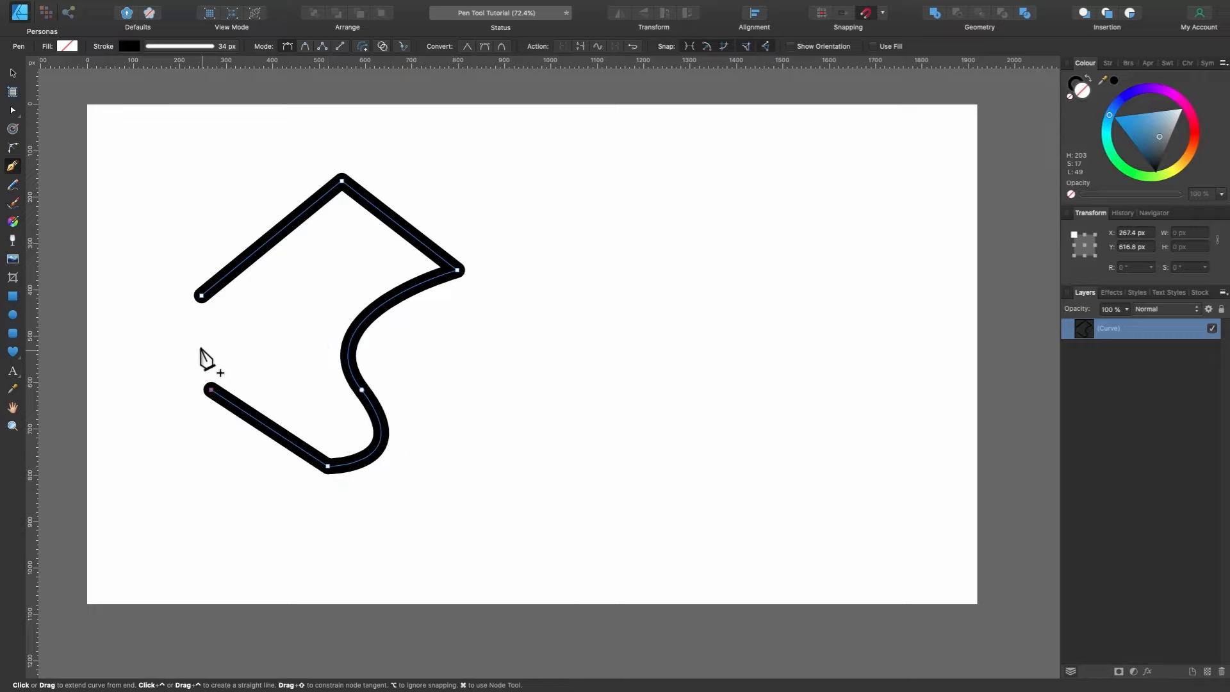
click(201, 297)
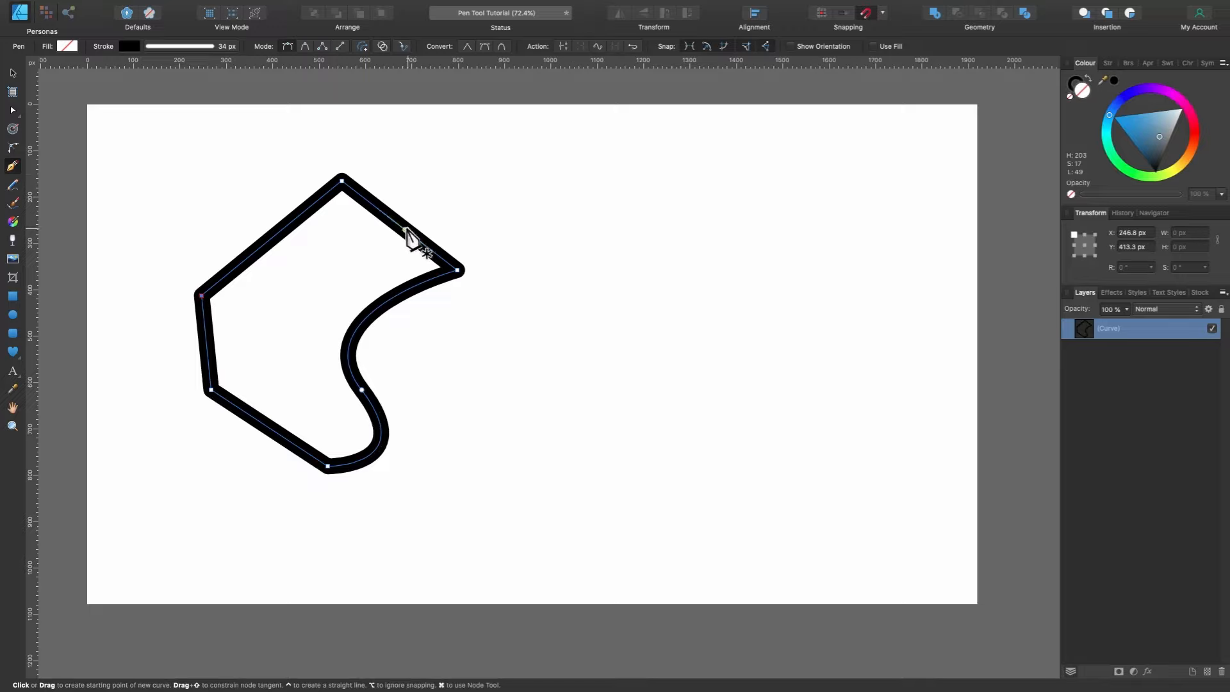
click(751, 195)
drag(551, 171, 456, 193)
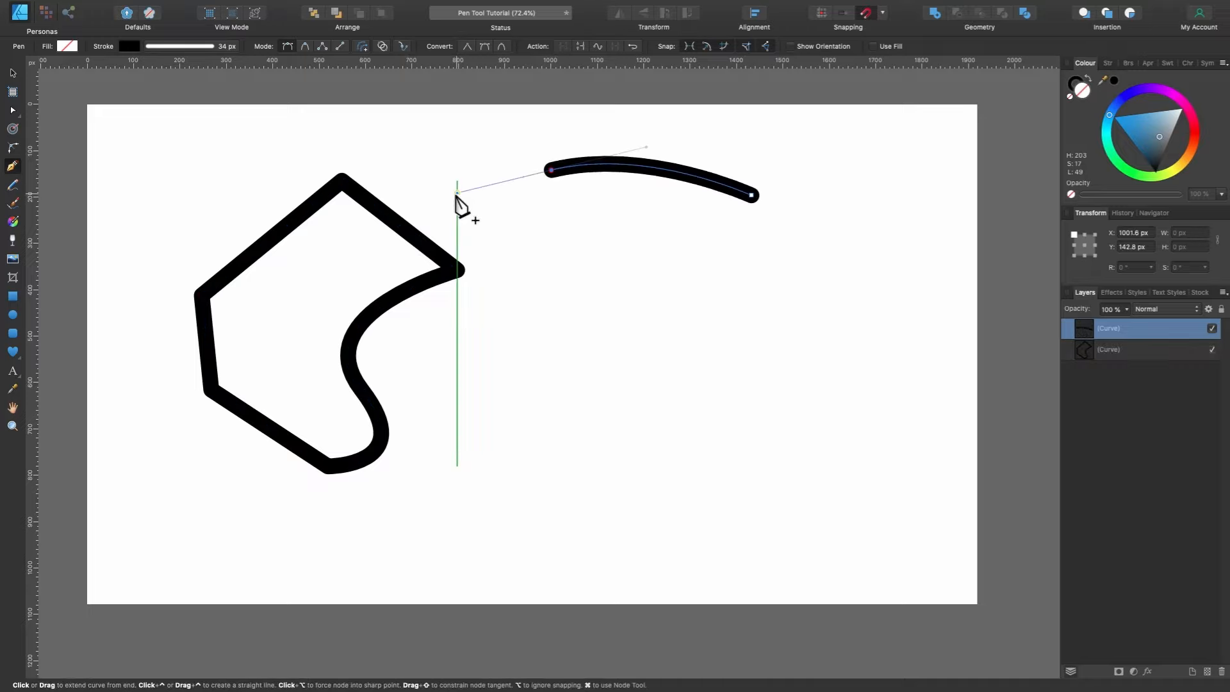
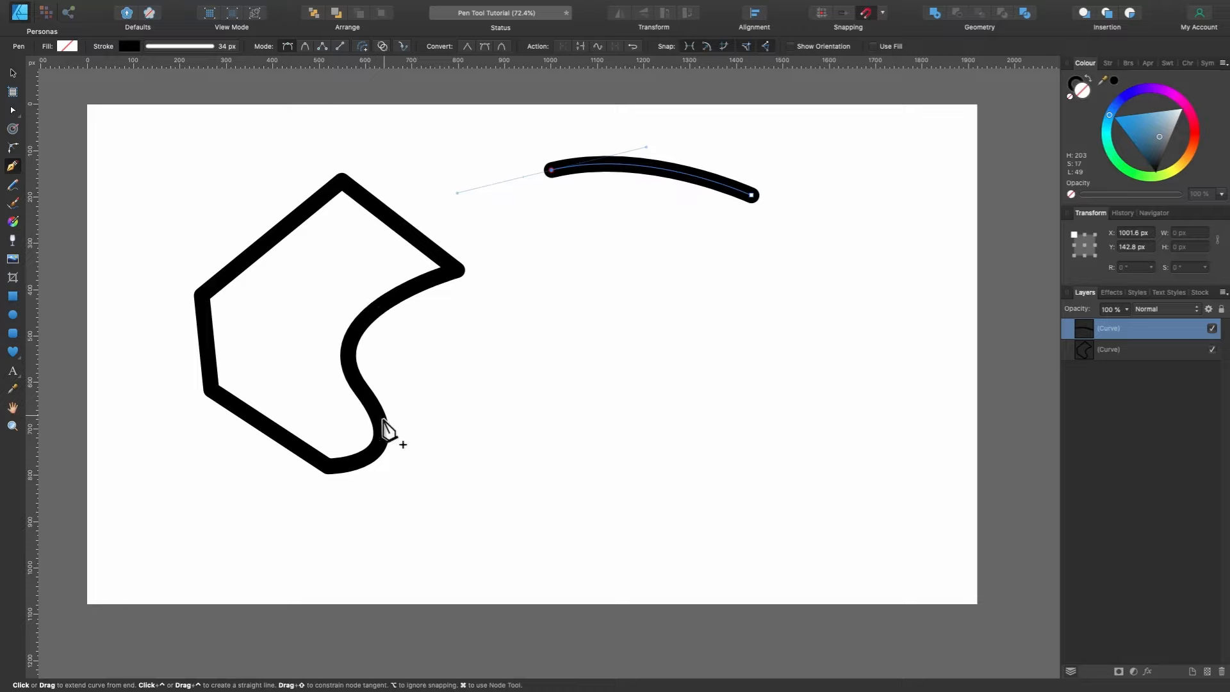
Bend the closed shape's upper-left segment outward with the Node tool and add a node midway along it.
key(a)
click(361, 326)
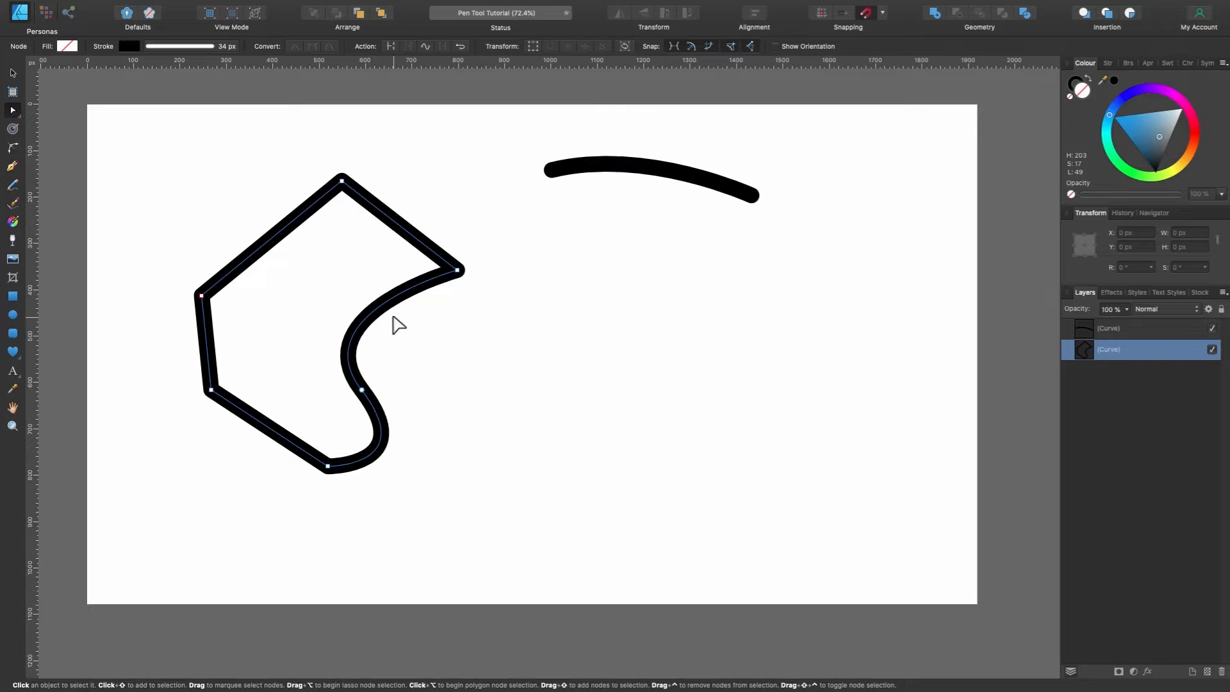
drag(280, 232, 246, 205)
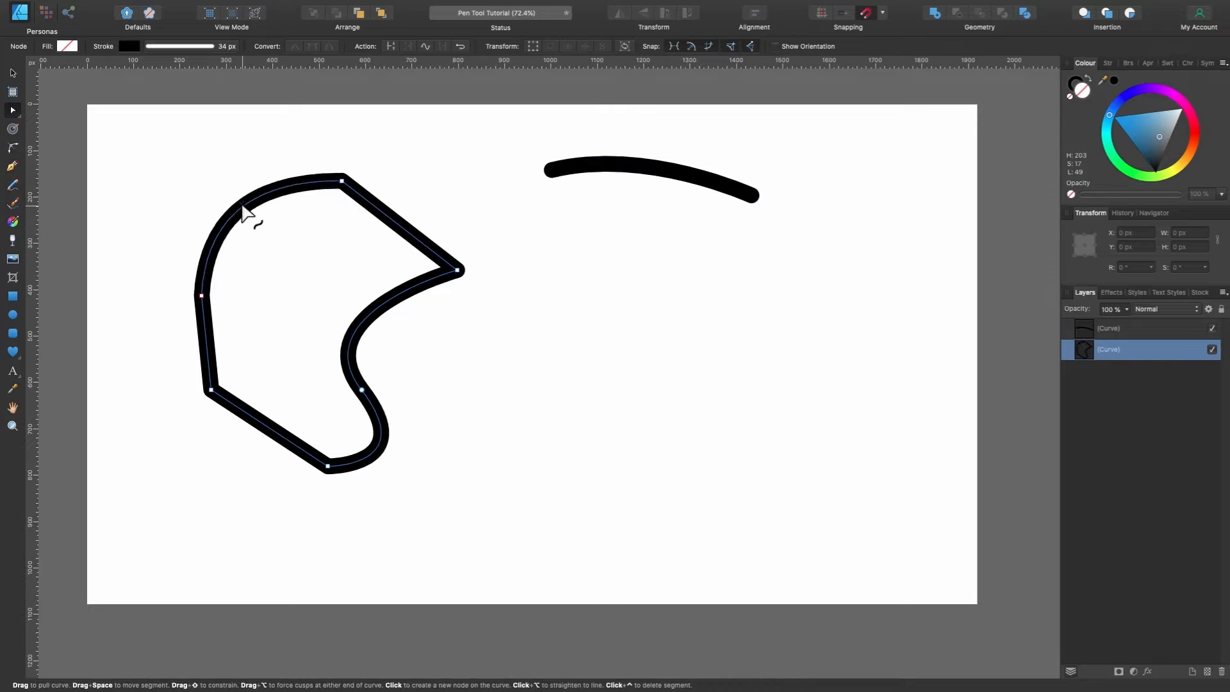
click(234, 205)
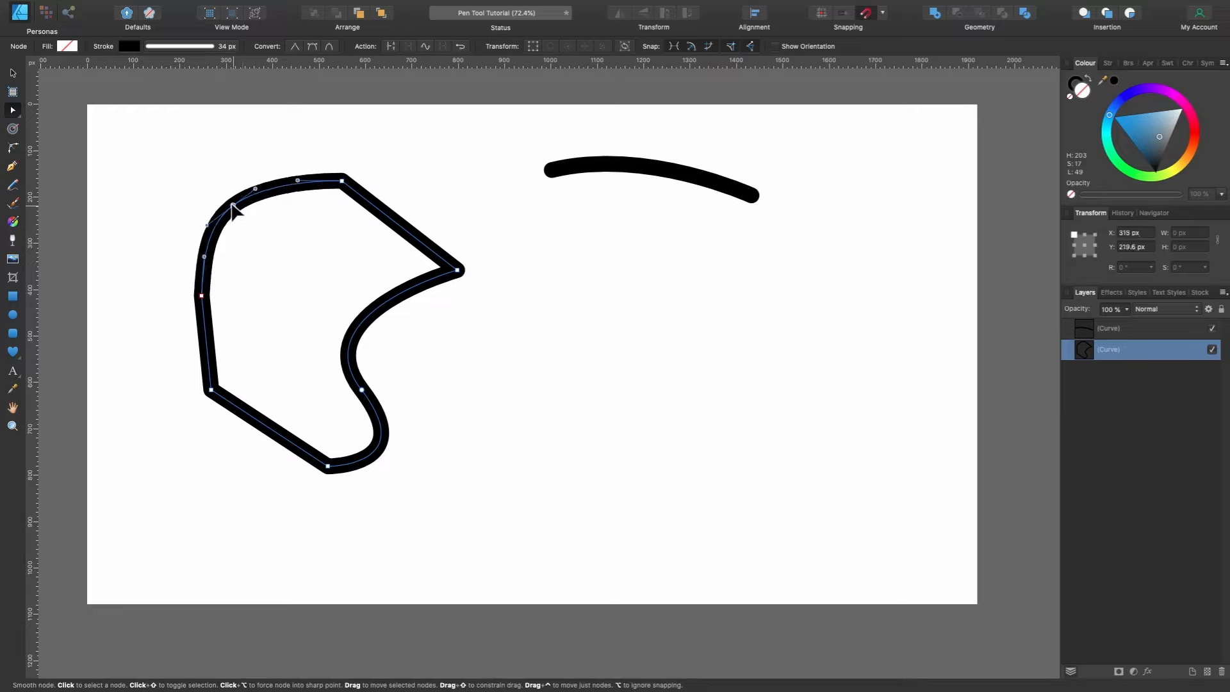
Turn on Preserve Selection When Creating New Curves for the Pen tool and delete the short arched curve.
click(594, 168)
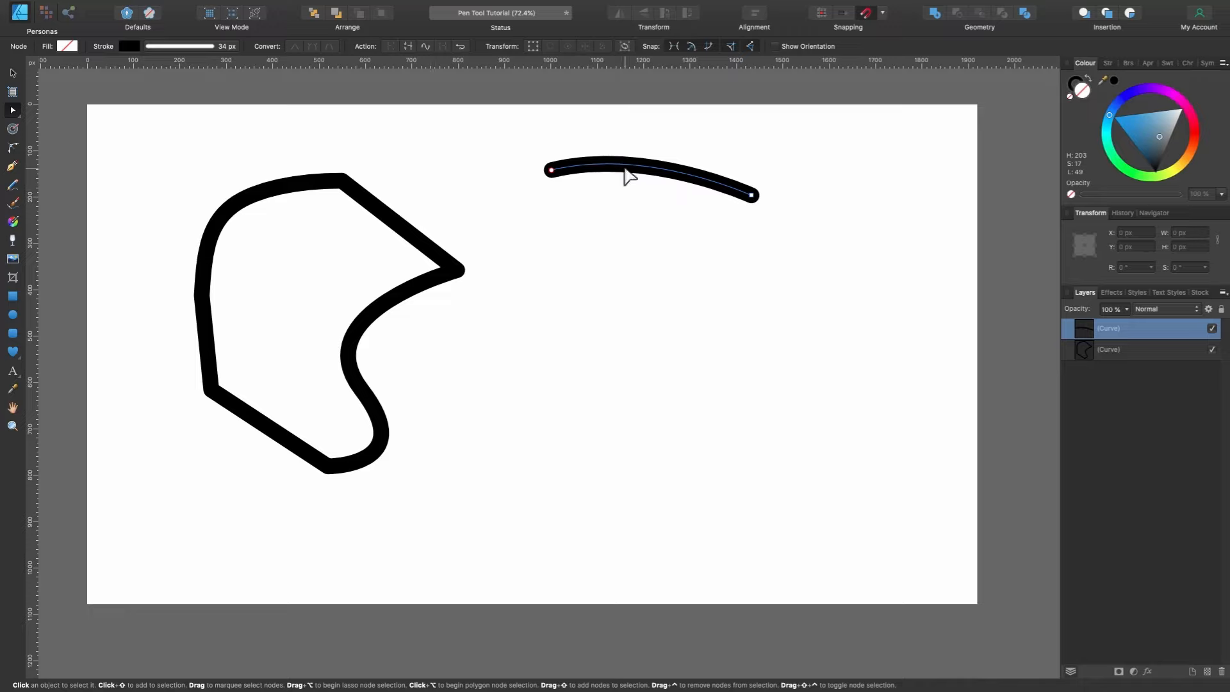
click(14, 166)
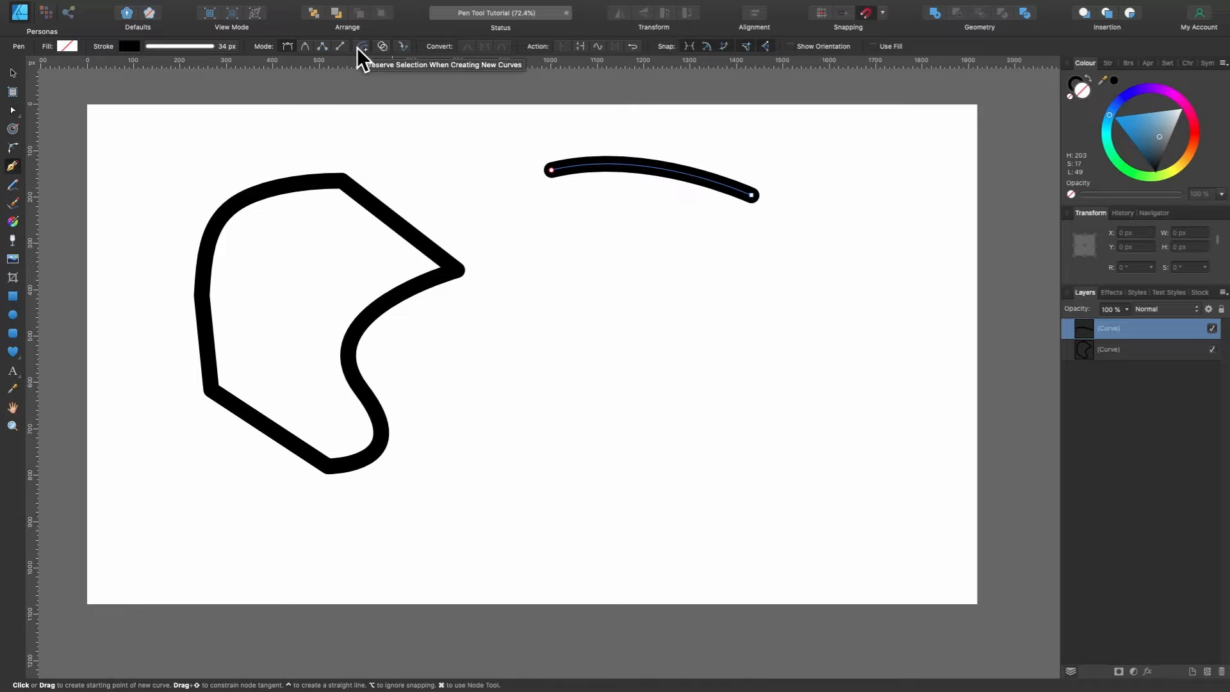
super+click(339, 182)
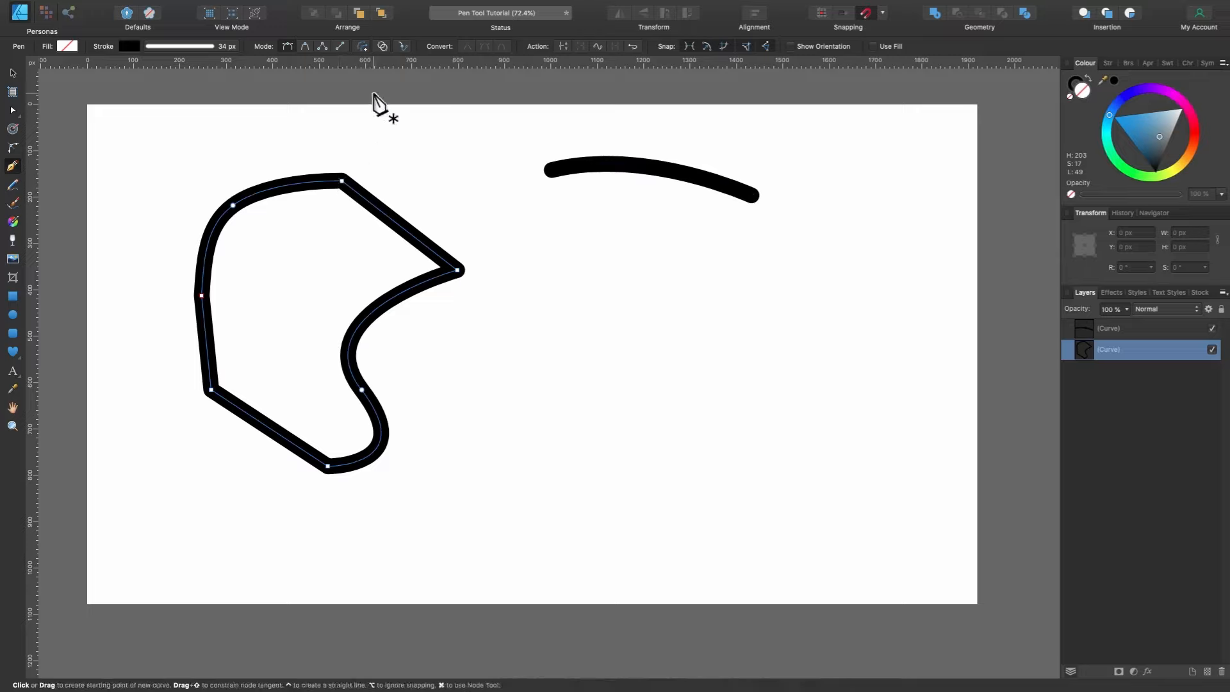
click(364, 48)
super+click(567, 163)
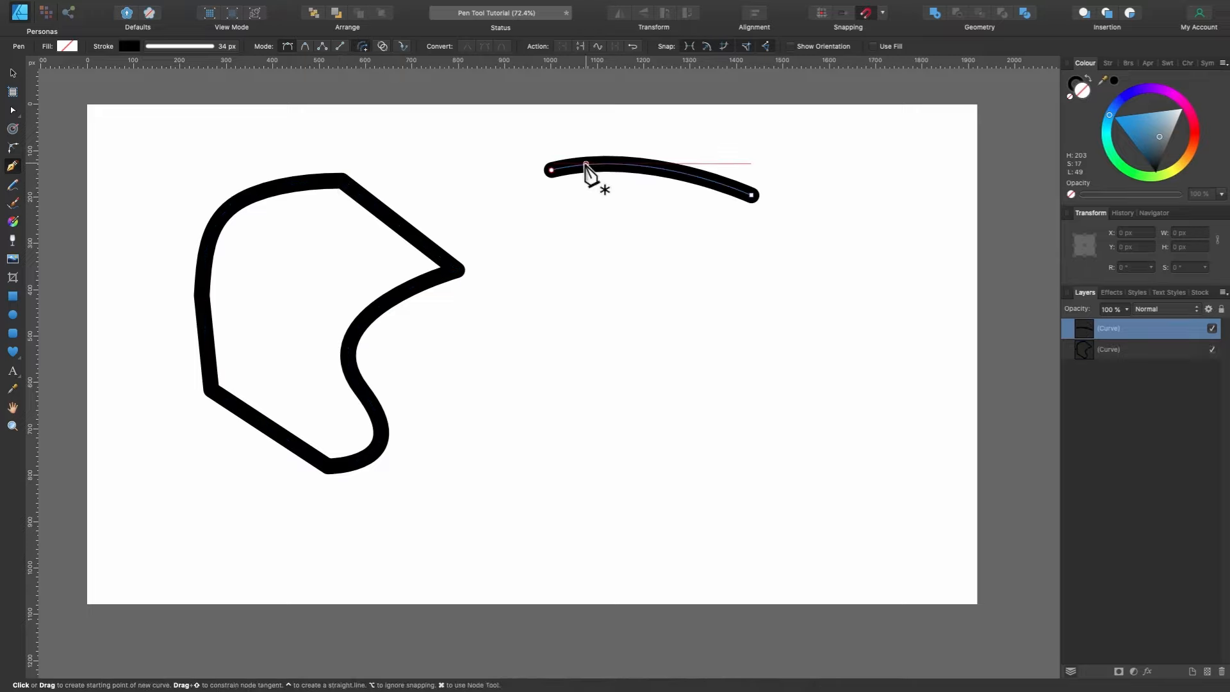
key(BackSpace)
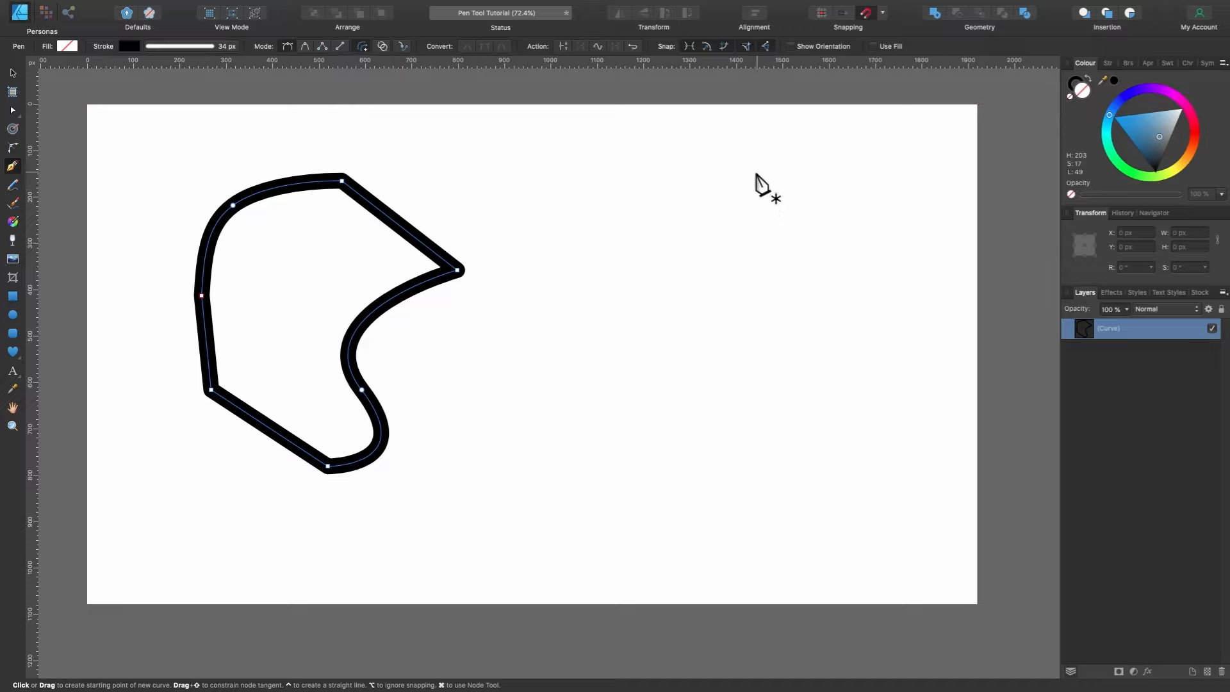
With the closed shape kept selected, draw a wavy curve from the page's upper right to the node on the shape's upper-left bend.
drag(791, 181, 702, 166)
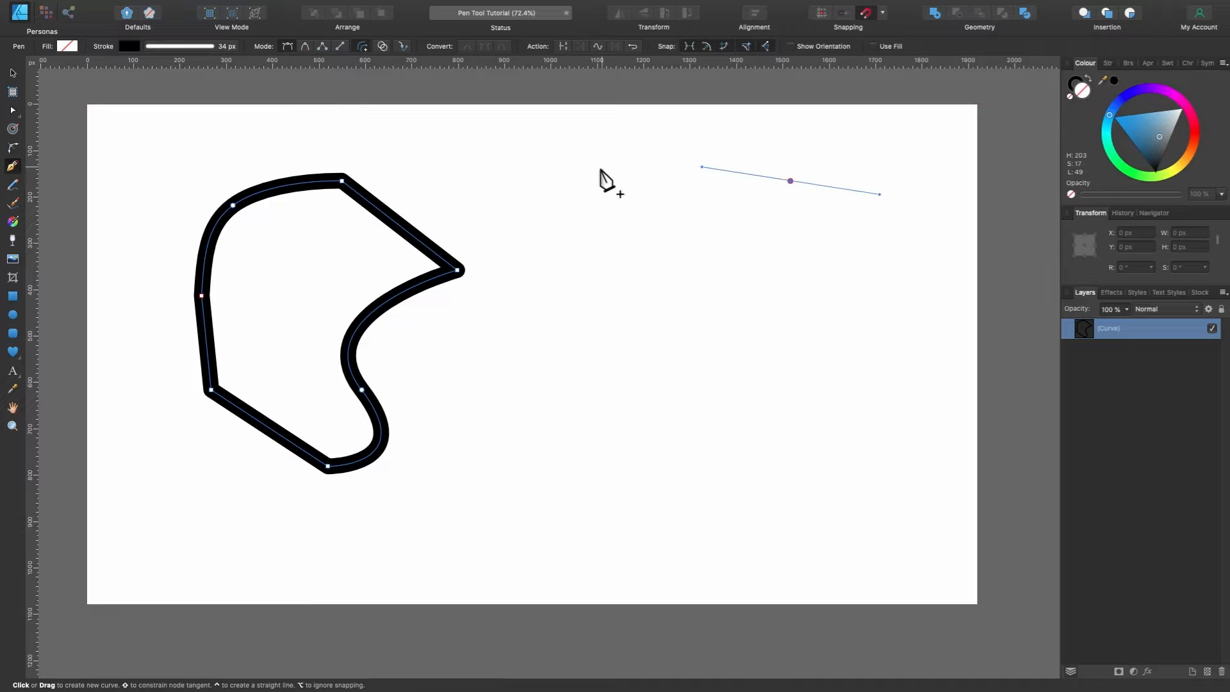
drag(556, 182, 489, 209)
drag(430, 166, 384, 142)
drag(252, 130, 202, 150)
drag(233, 206, 273, 232)
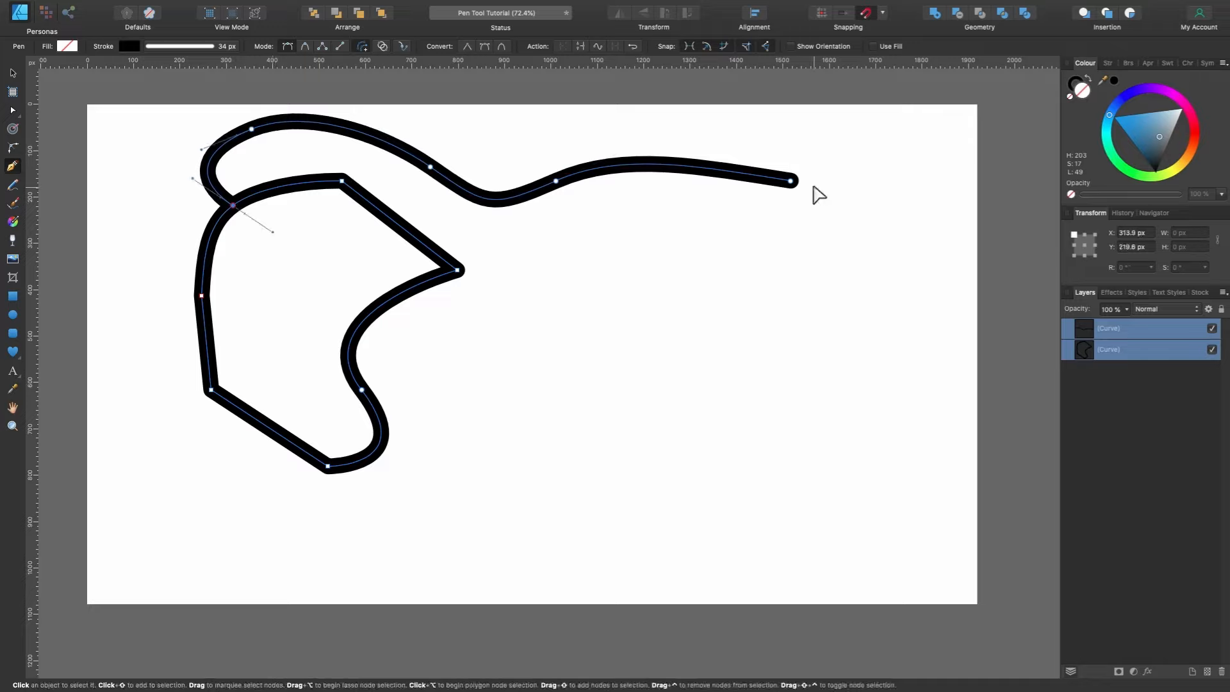
Extend the wavy curve's open end back to the shape's concave side, and adjust the end node and handle to follow that edge.
click(792, 182)
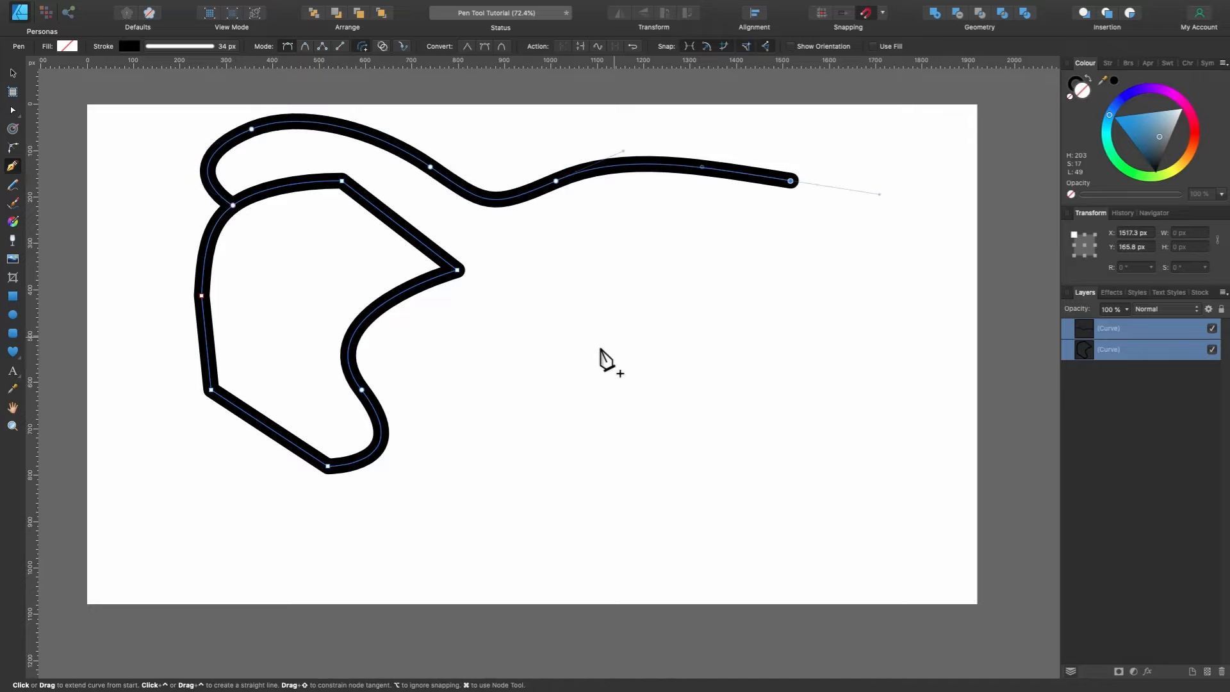
drag(609, 375, 457, 347)
drag(362, 391, 328, 438)
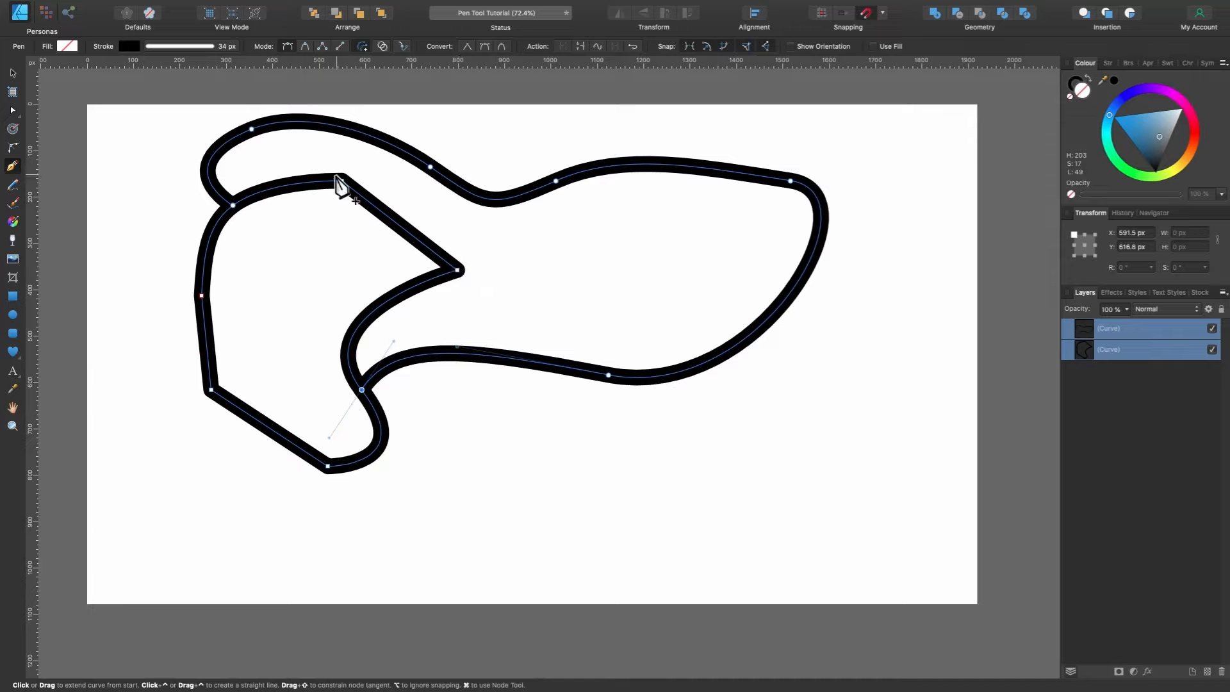
drag(363, 389, 377, 308)
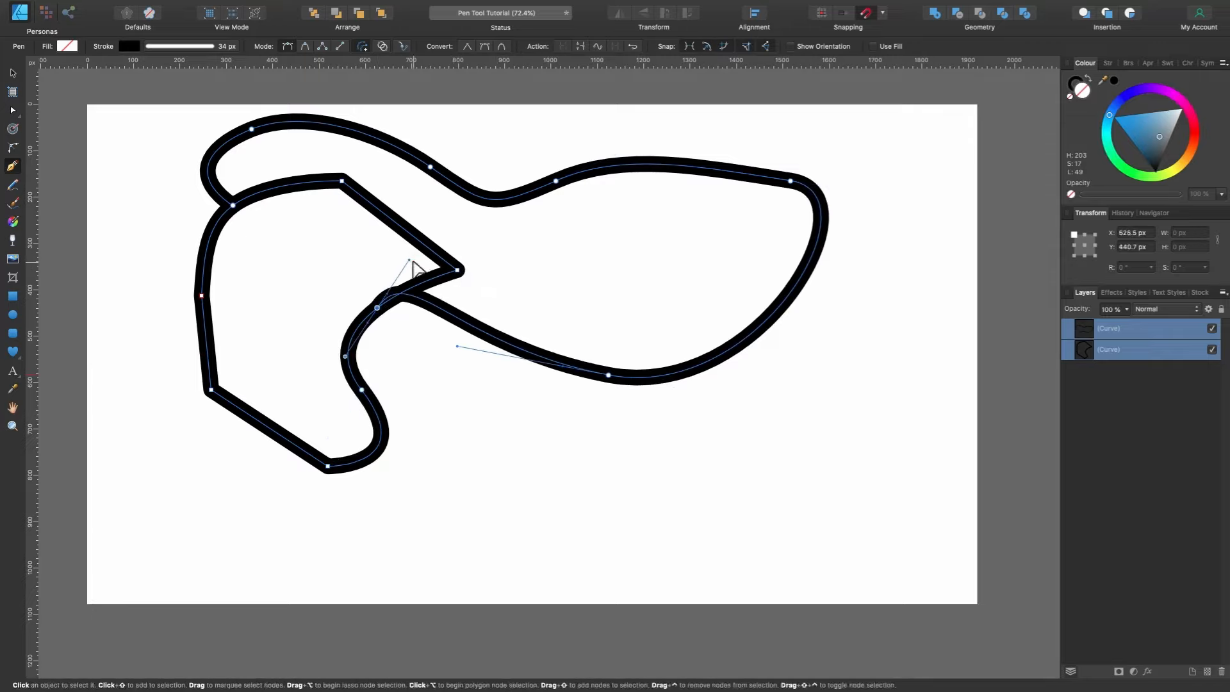
drag(410, 259, 417, 296)
Delete both selected curves to clear the page.
scroll(503, 305, up, 3)
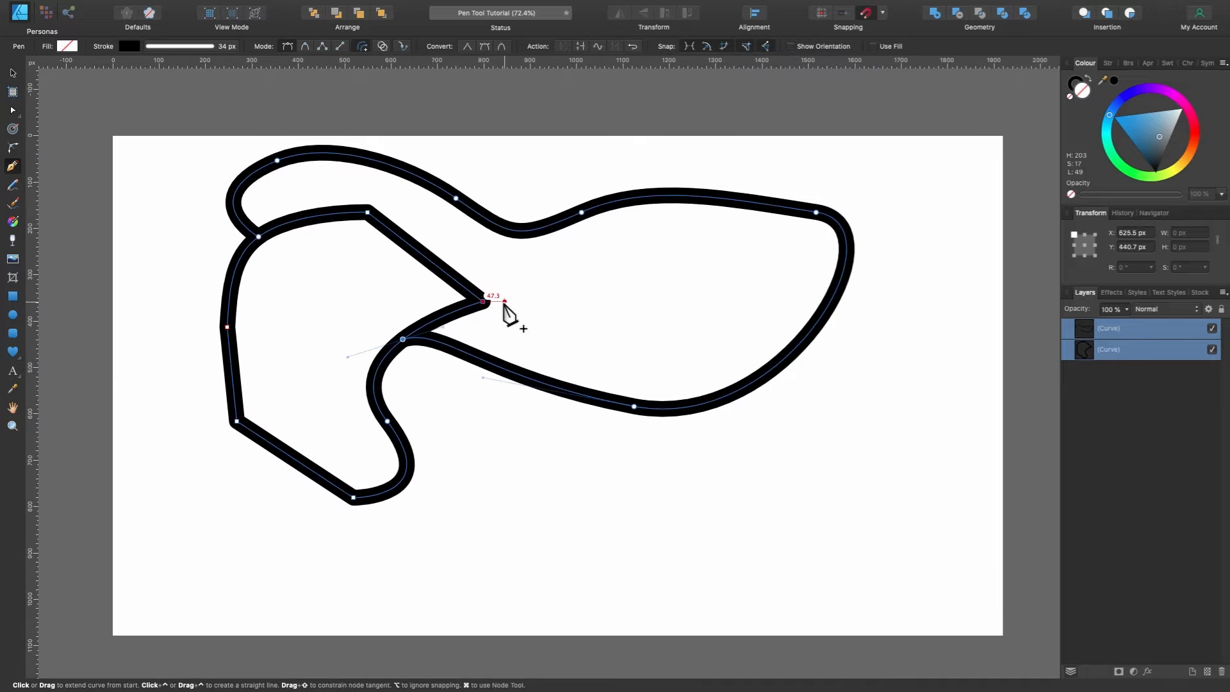
key(Delete)
key(Delete)
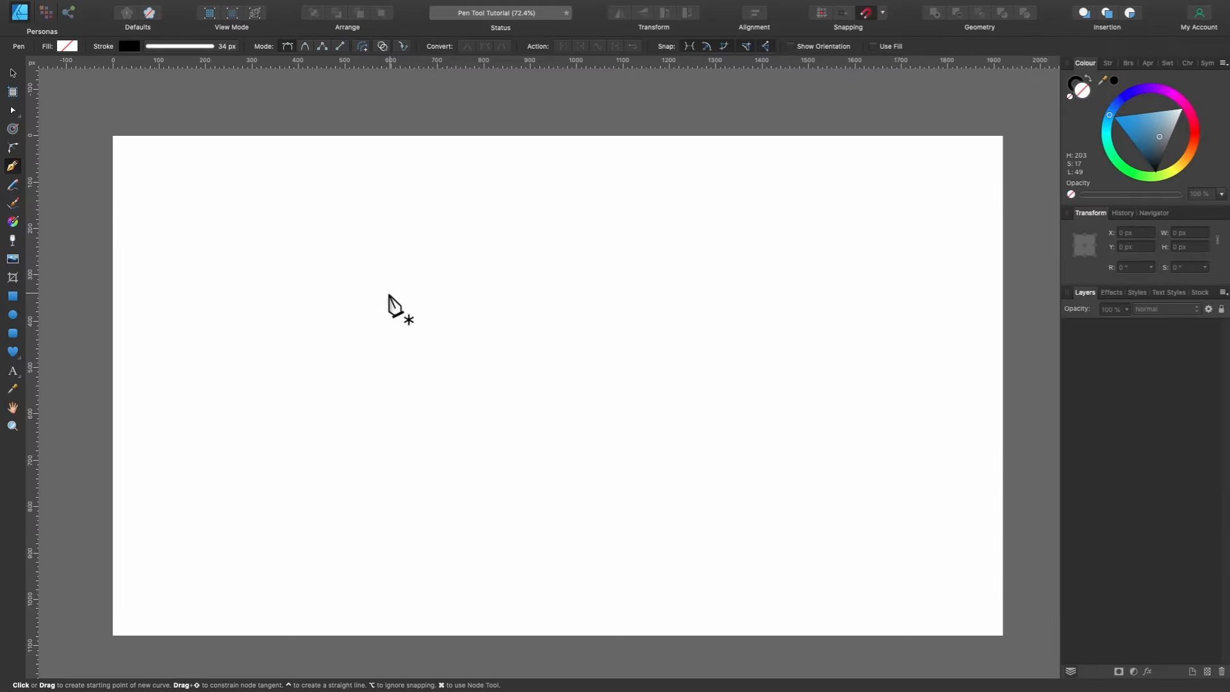
Draw an open-bottomed, three-sided rectangular outline with straight Pen tool segments and finish the curve.
click(398, 335)
click(398, 199)
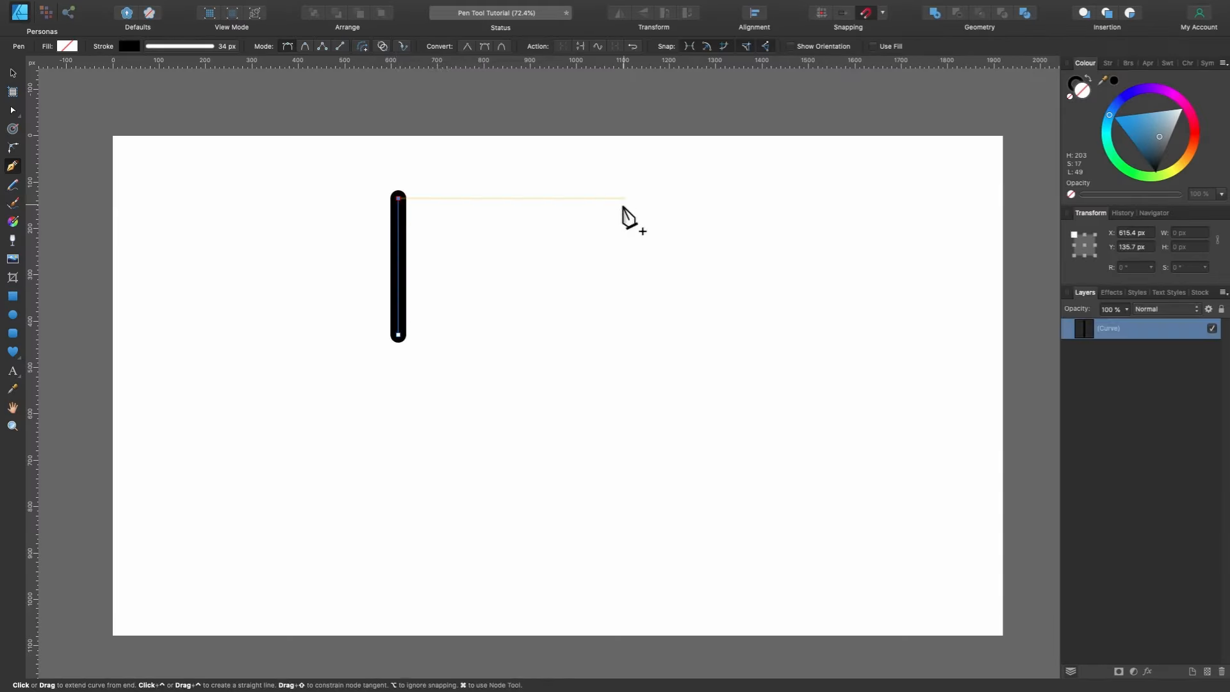
click(624, 198)
click(633, 337)
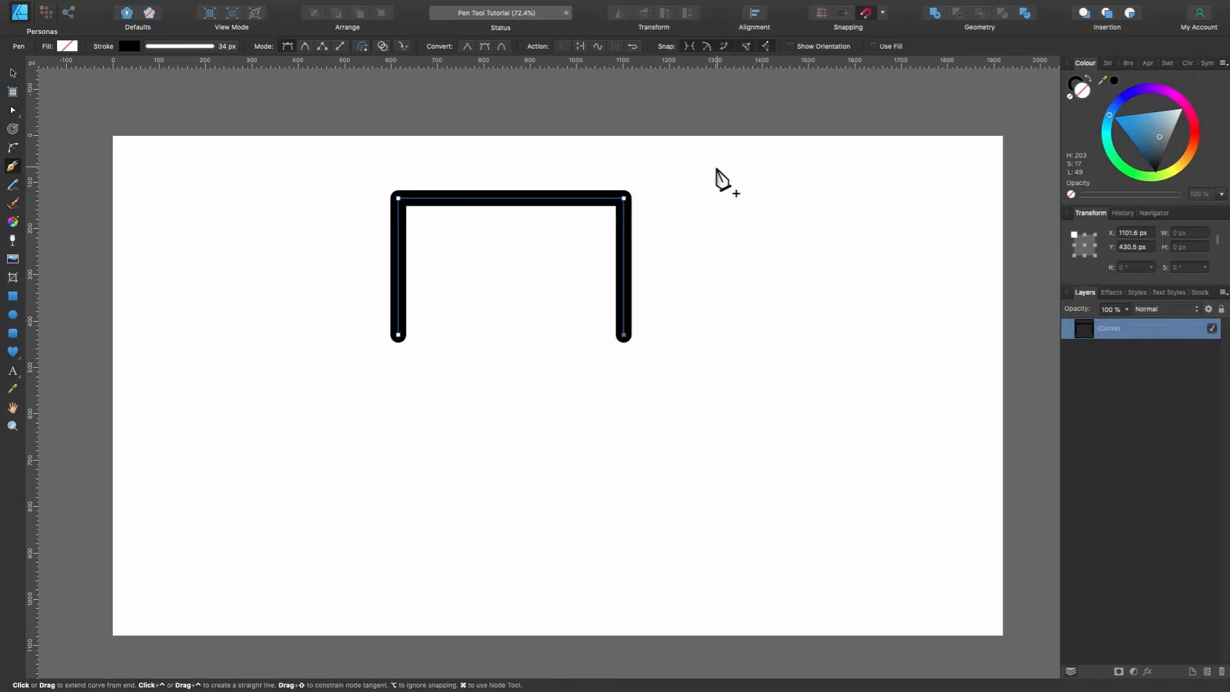
key(Escape)
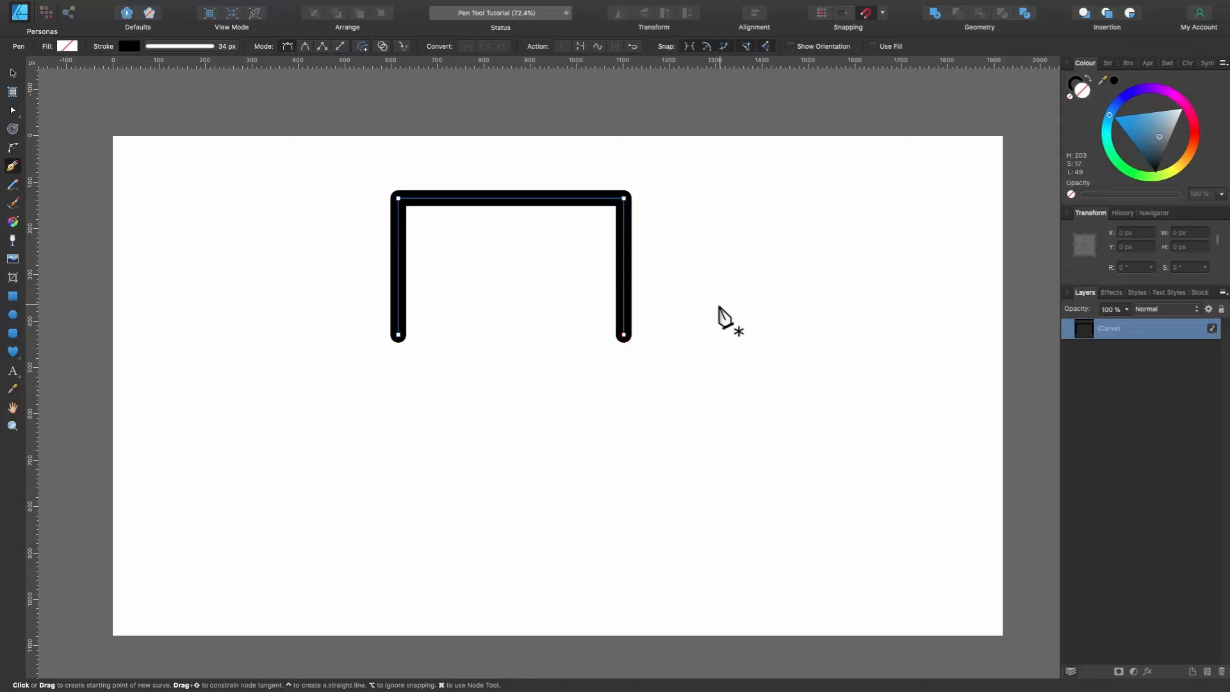
Draw a second, separate open curve of three slanted straight segments beside the rectangular outline.
click(846, 257)
click(721, 412)
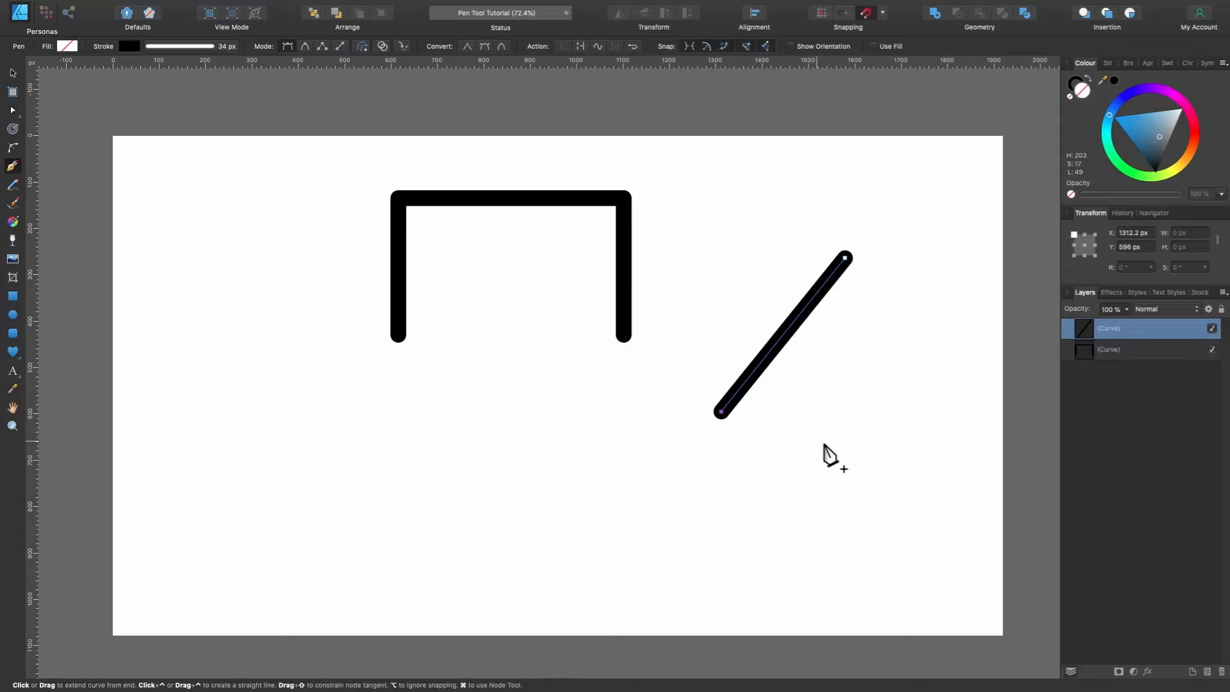
click(859, 443)
click(931, 349)
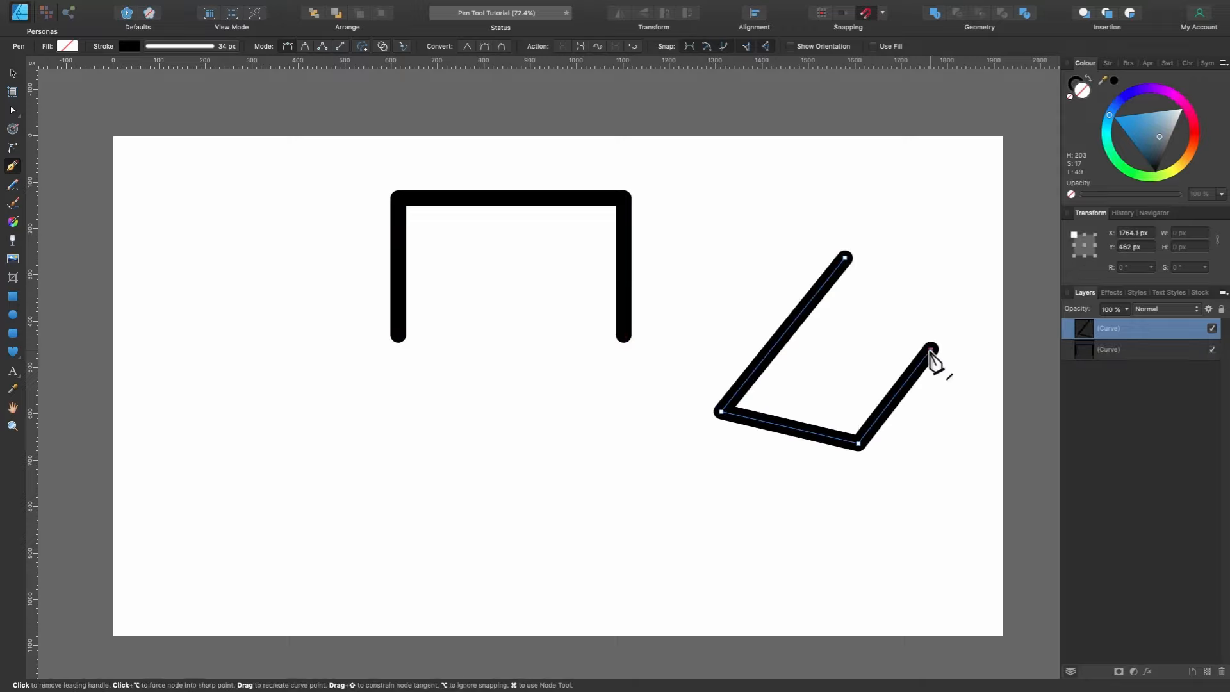
Select the two curve layers in turn to compare them, and delete the slanted three-segment curve.
click(1112, 351)
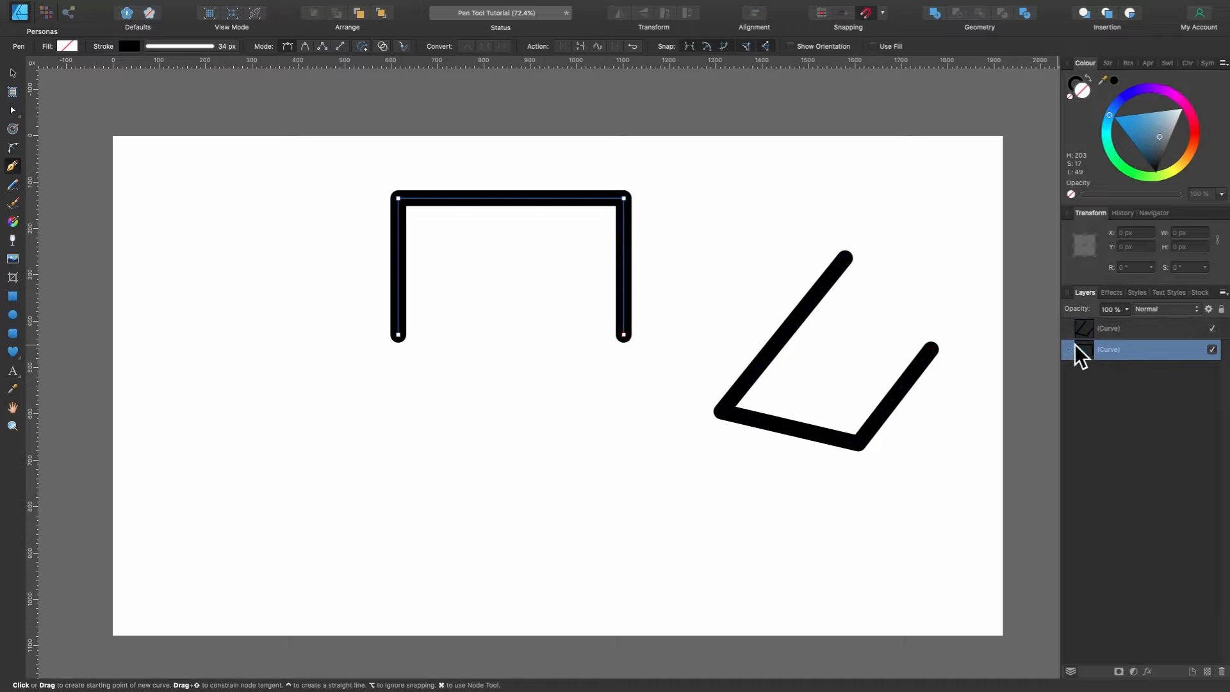
click(1120, 329)
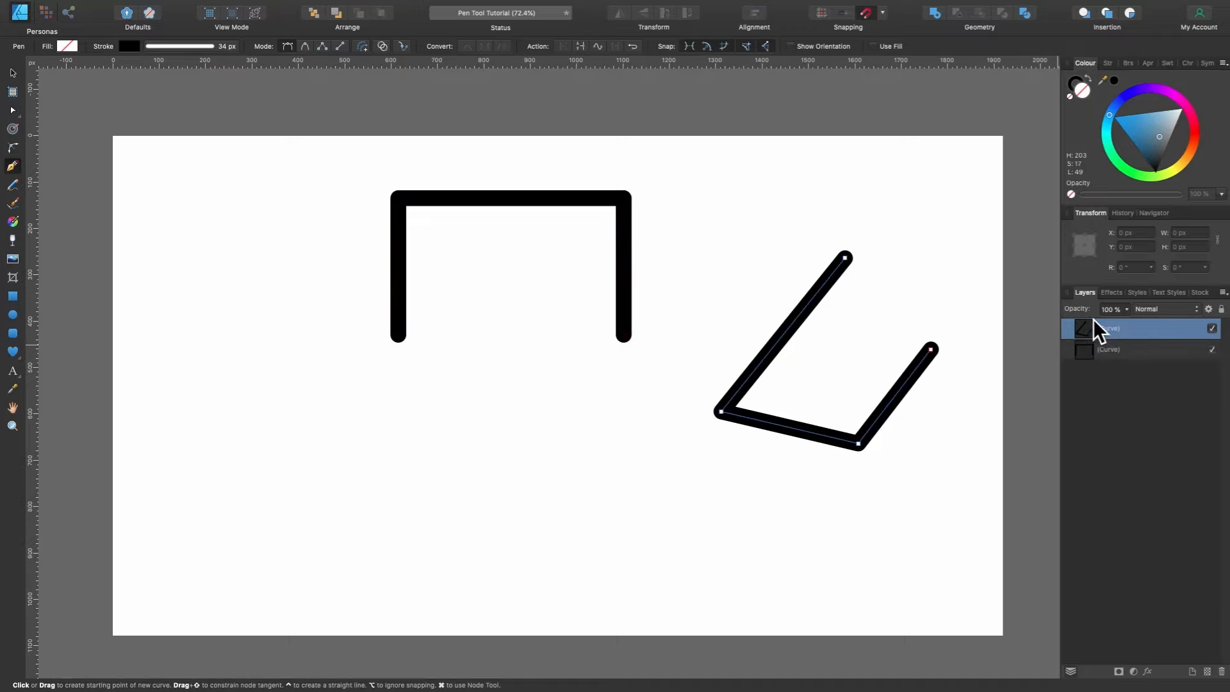
click(1115, 349)
click(1118, 328)
key(Delete)
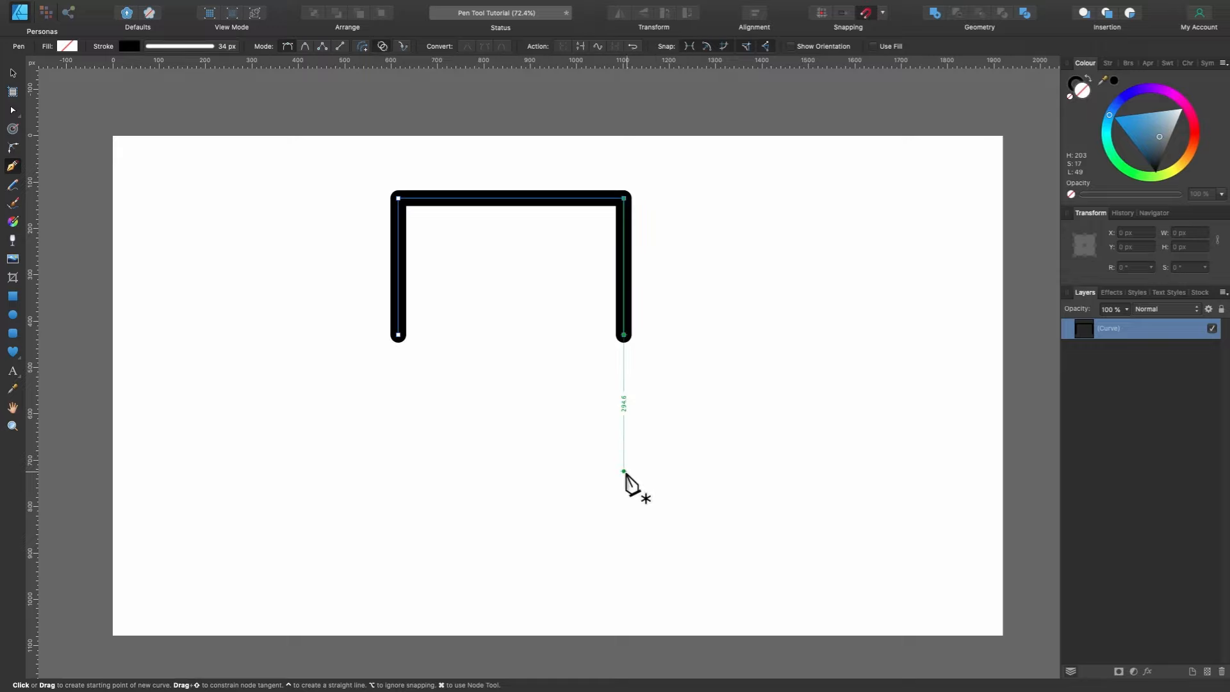
Add a horizontal line below the rectangular outline within the same curve object, and join both its ends to the outline's legs.
click(624, 499)
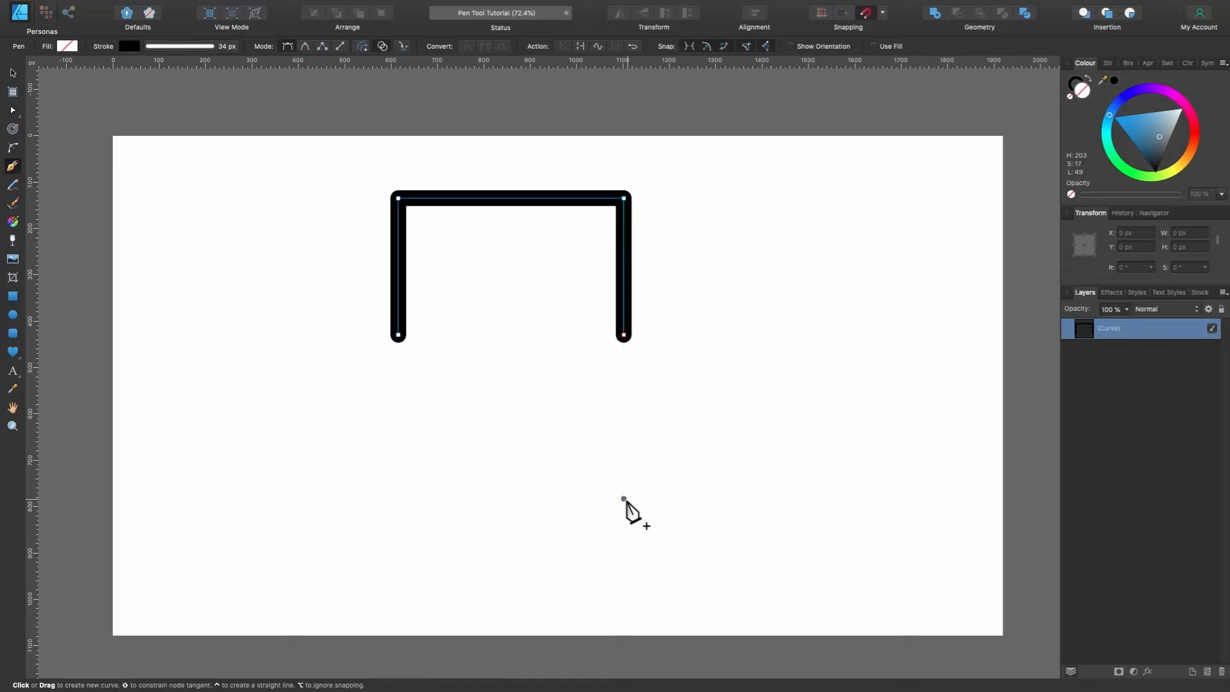
click(398, 499)
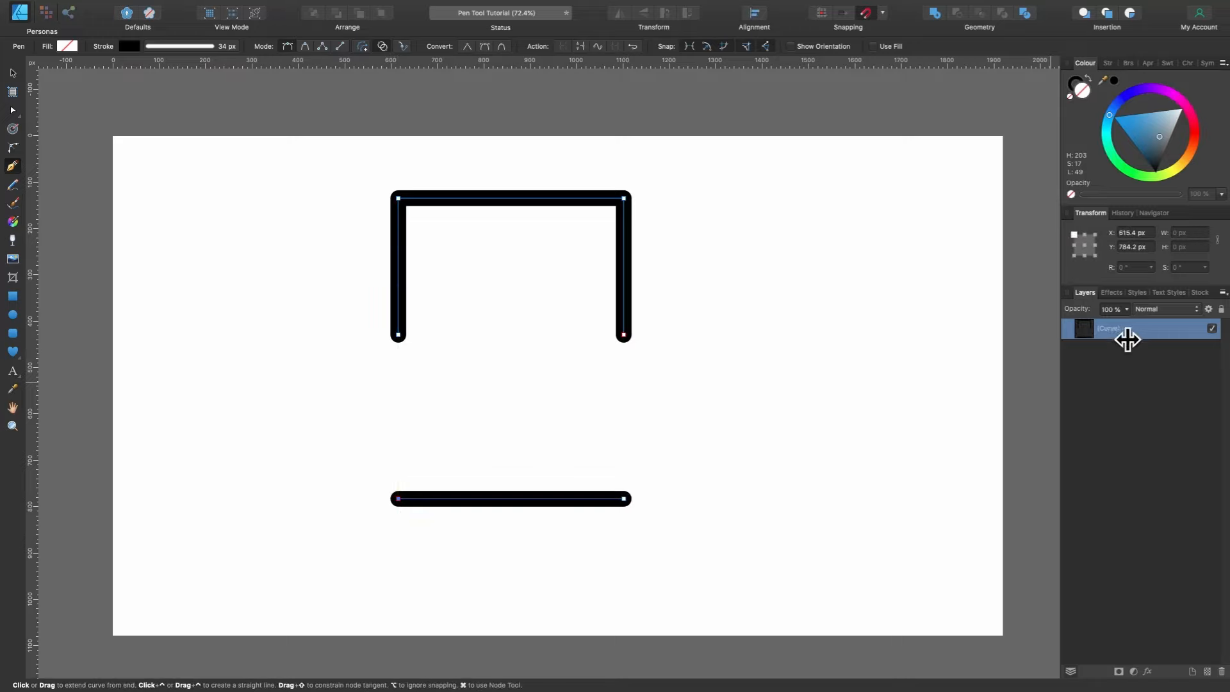
click(398, 335)
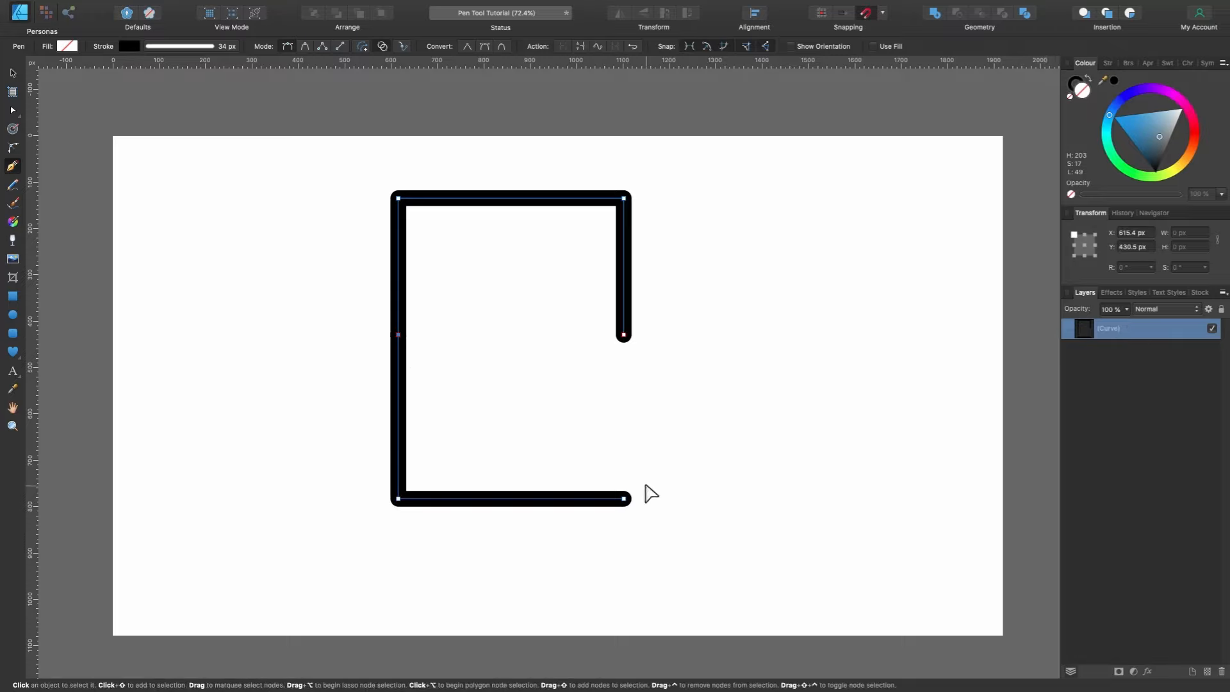
click(625, 498)
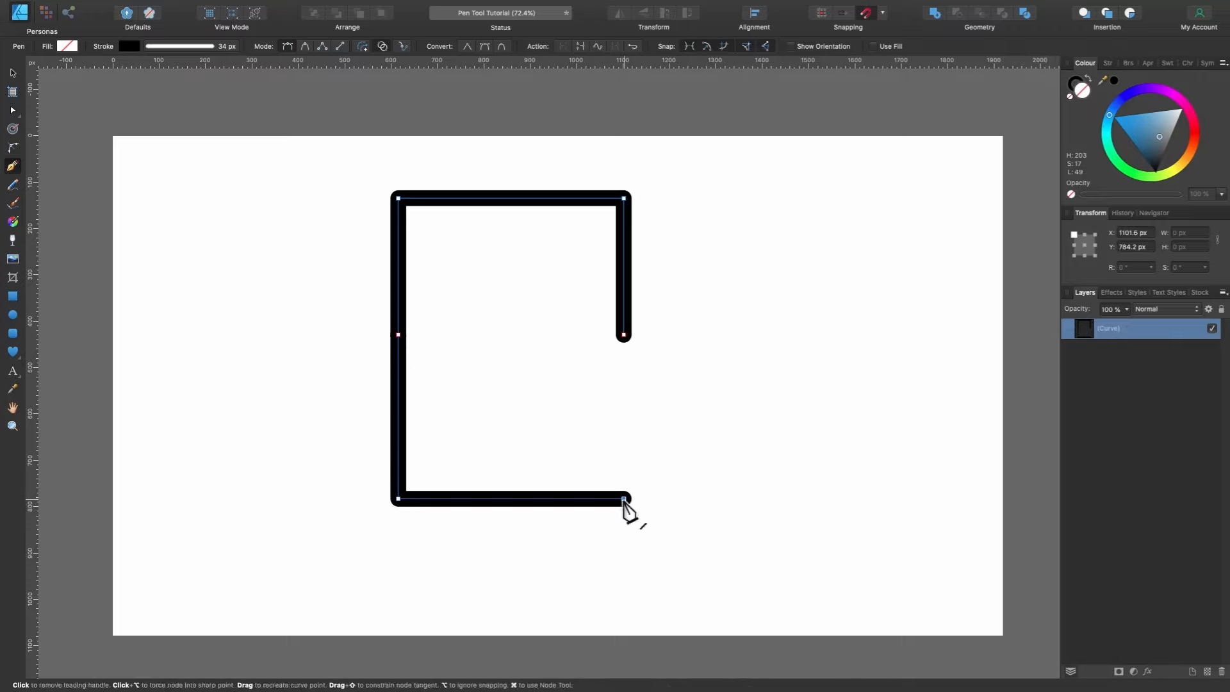
click(625, 336)
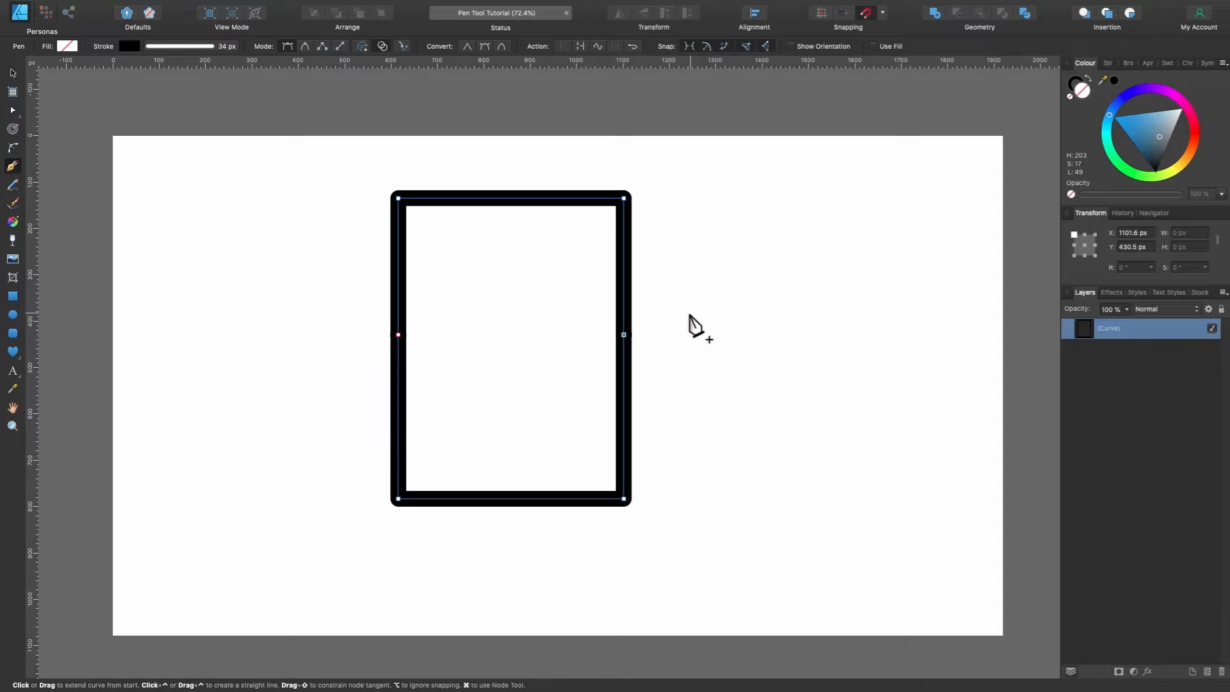
Pull the lower curve's right end node outward from the rectangular outline, and fill the shape with light blue (H 203, S 46, L 67).
key(a)
drag(625, 337, 719, 346)
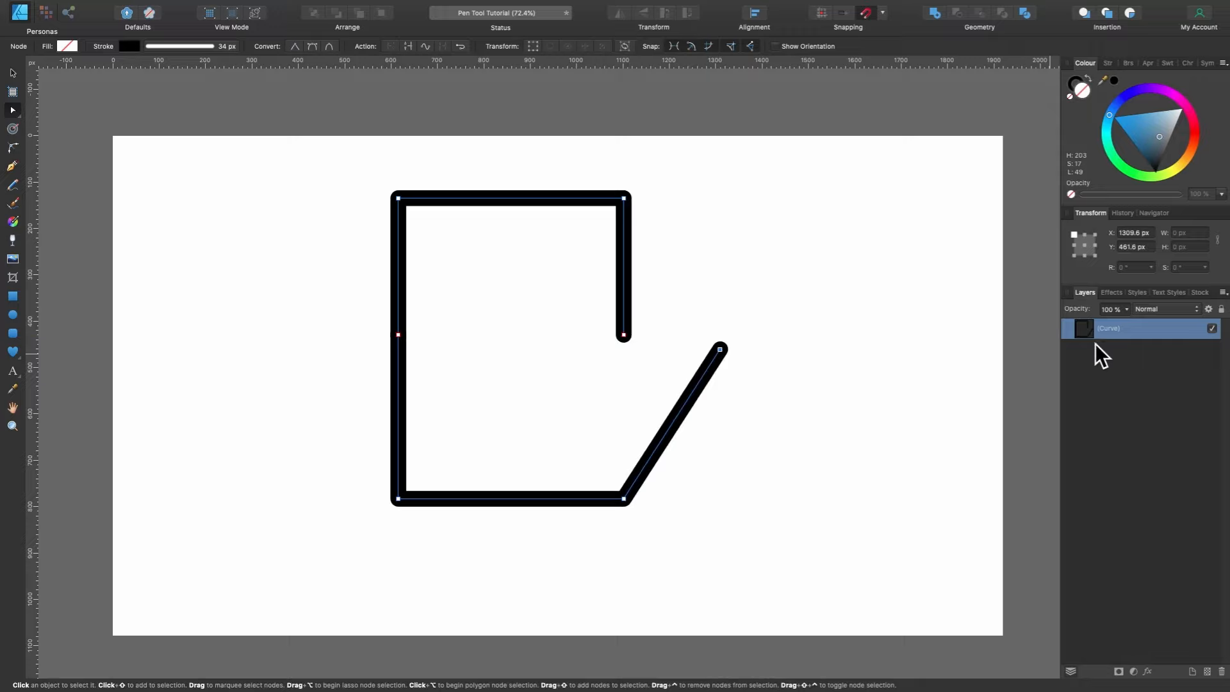
drag(719, 349, 693, 420)
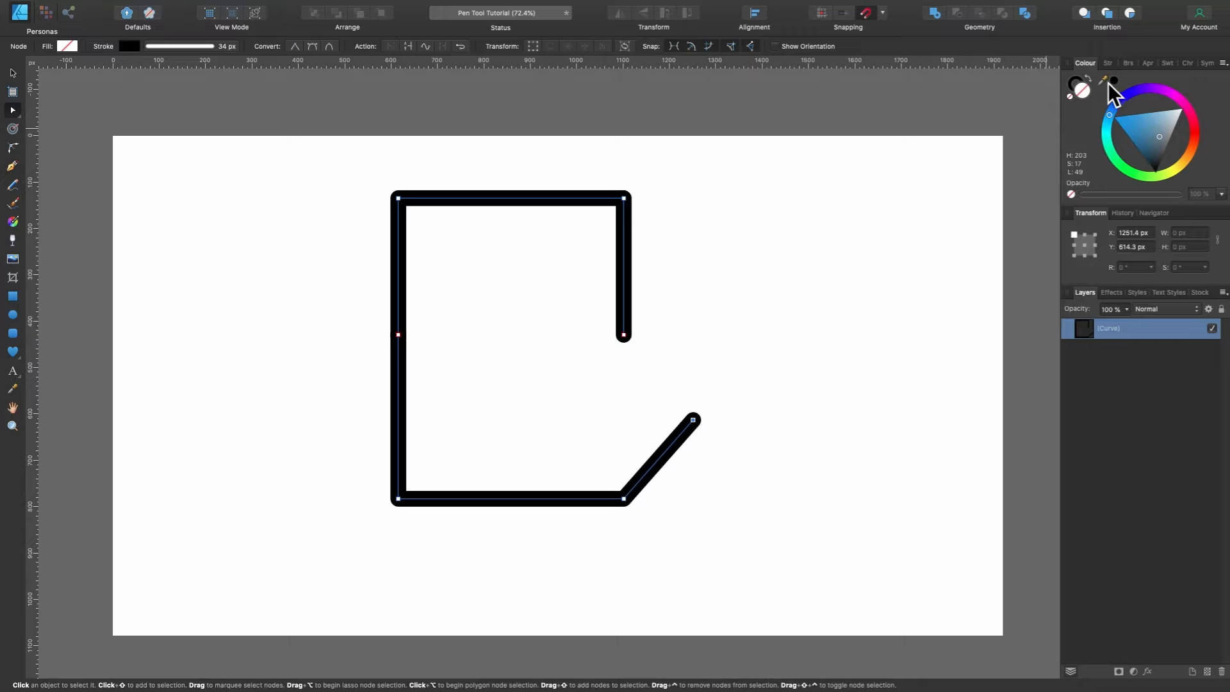
drag(1159, 126, 1157, 121)
mouse_move(398, 335)
mouse_down()
mouse_move(454, 371)
mouse_move(399, 358)
mouse_move(398, 335)
mouse_up()
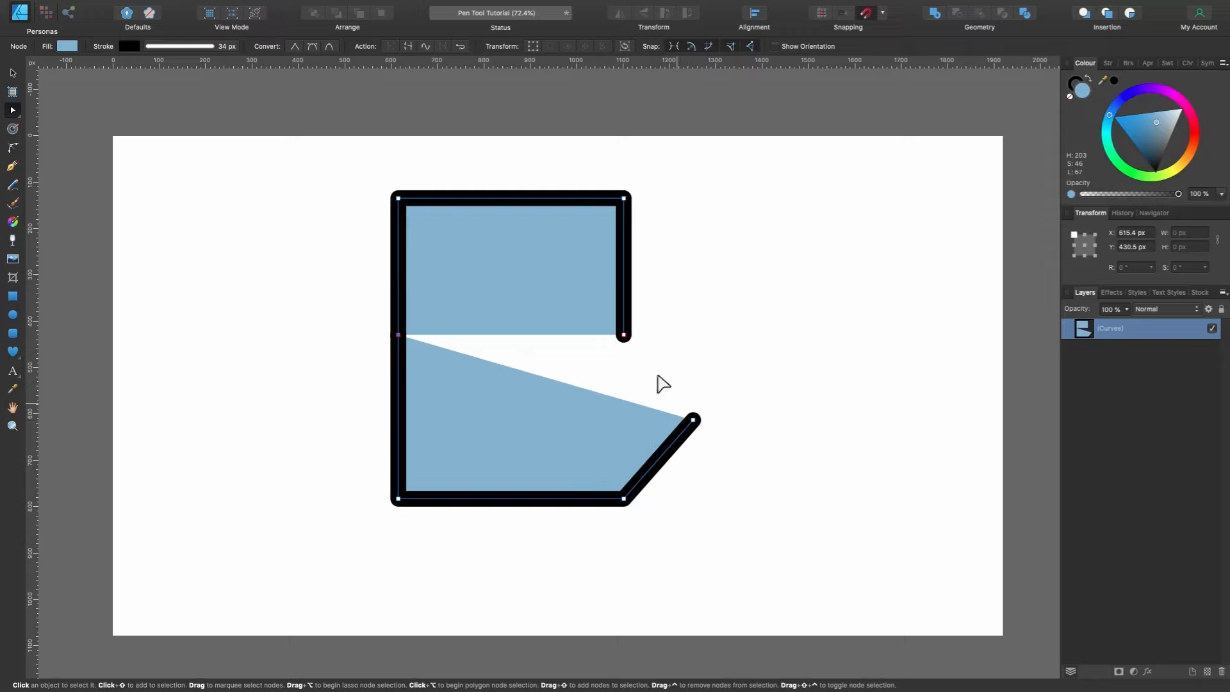
Move the lower curve's two end nodes directly above its bottom corners, level with each other and separated from the upper curve by a gap.
drag(622, 335, 693, 268)
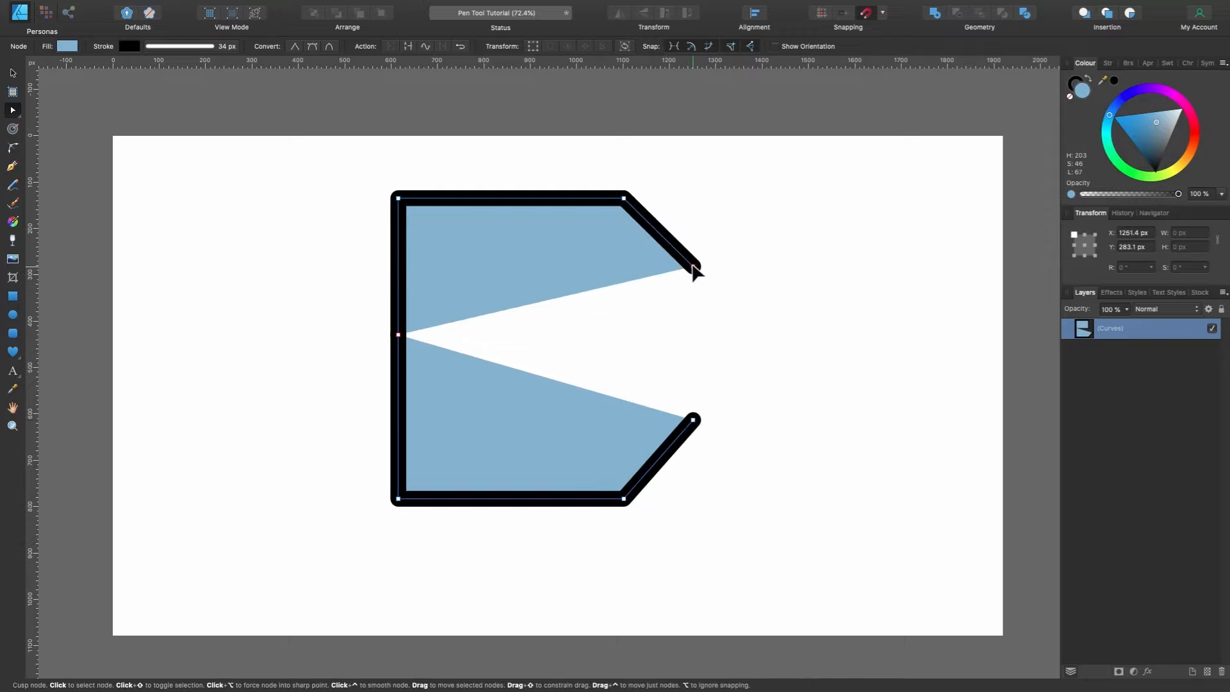
key(super+z)
drag(693, 419, 623, 392)
drag(396, 338, 398, 391)
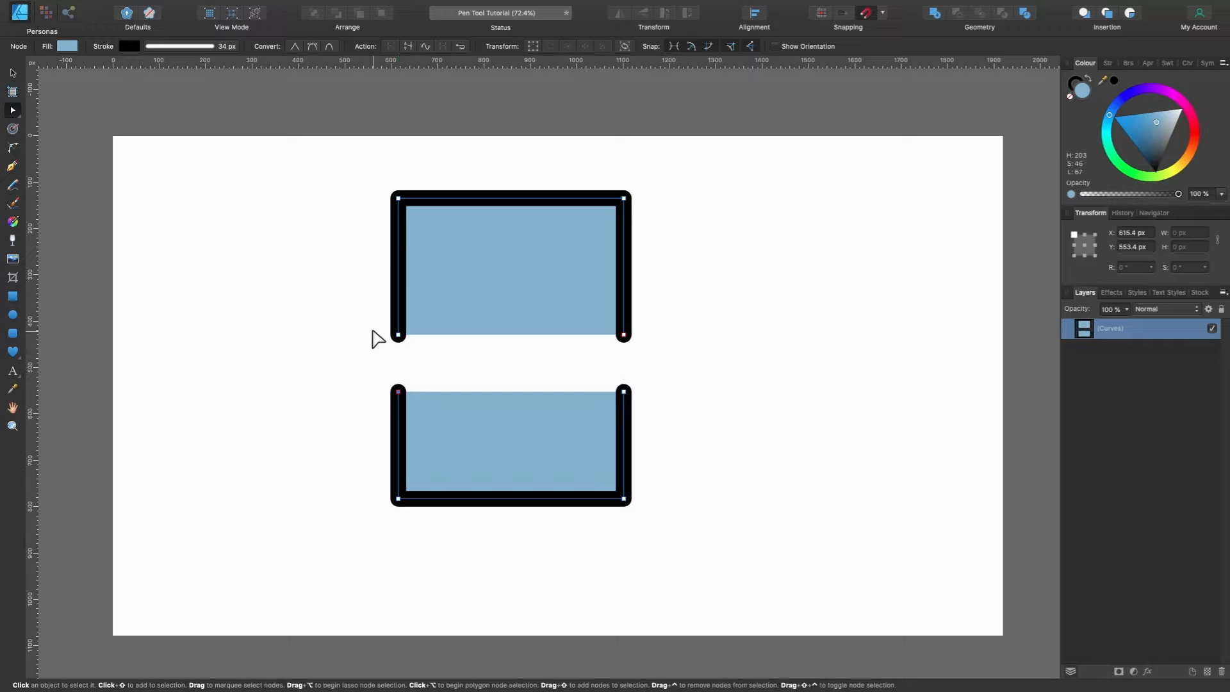
Select all nodes of both curves, join the curves, and close the result into one filled rectangle.
drag(348, 159, 730, 544)
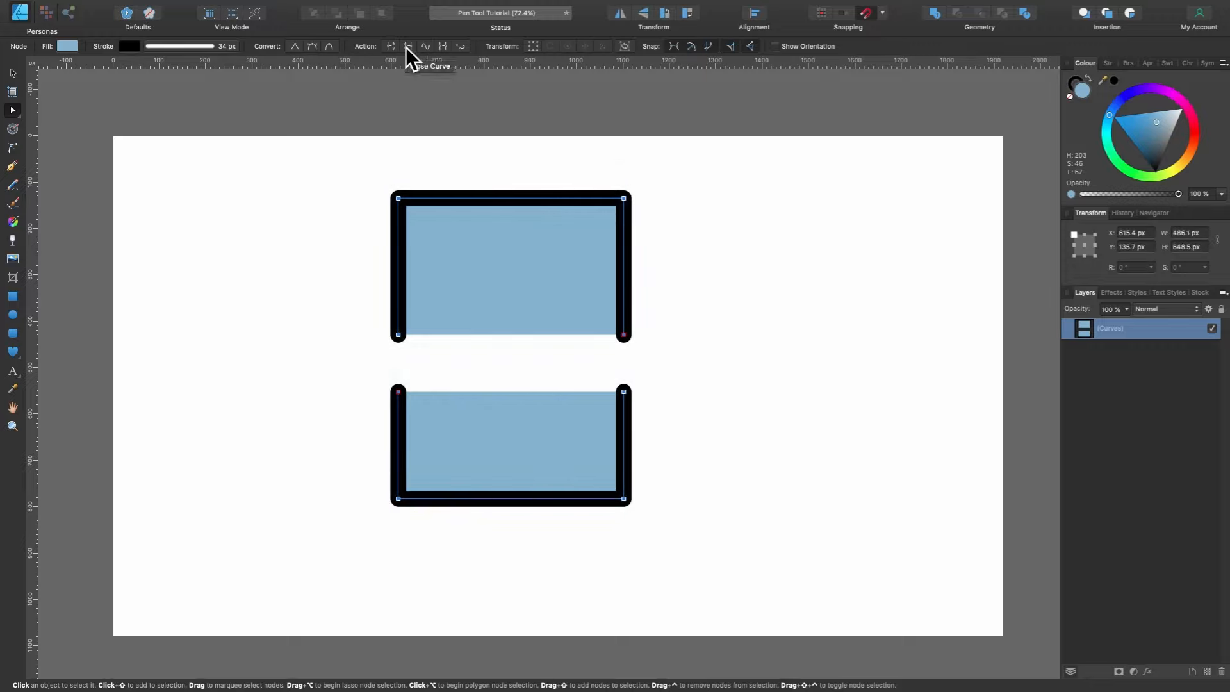
click(439, 46)
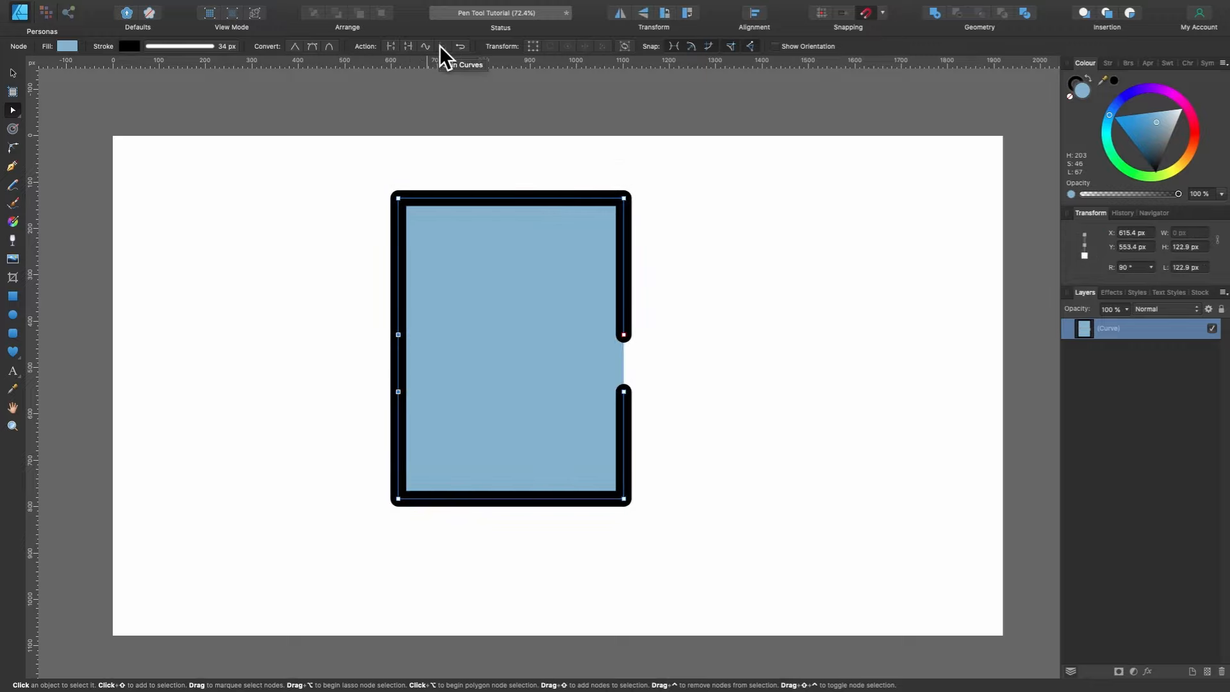
click(407, 48)
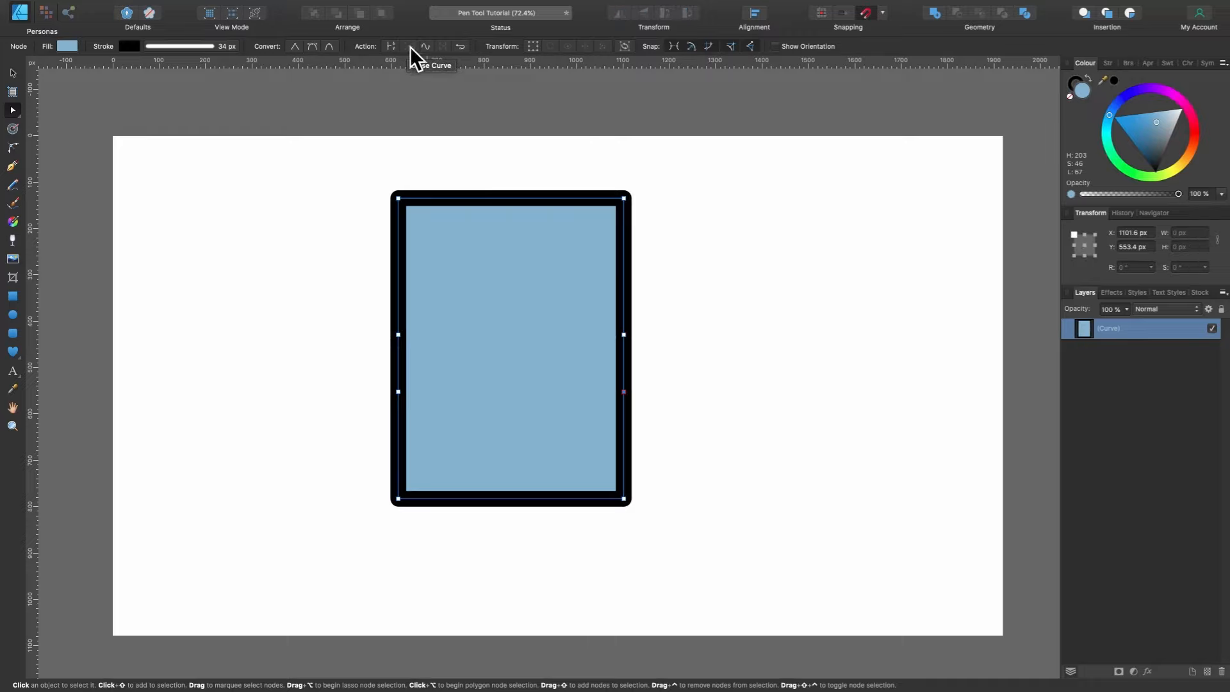
scroll(692, 257, left, 3)
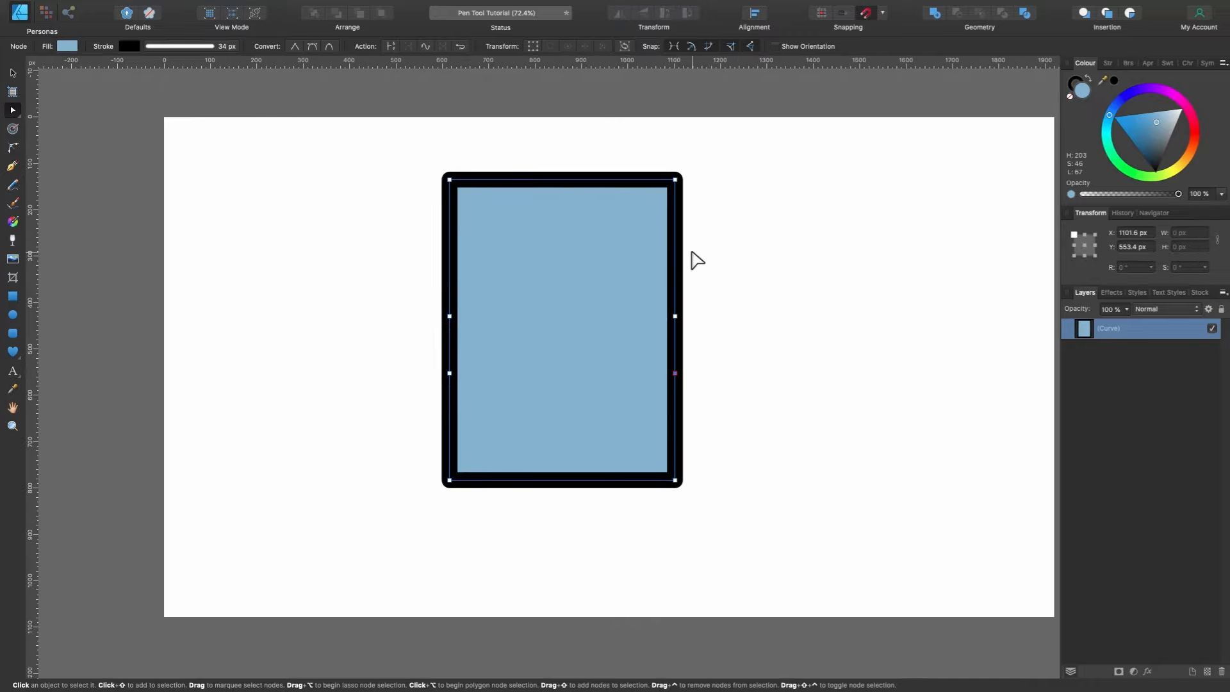
Undo the closing and joining of the two curves, and redo those changes.
key(super+z)
key(super+z)
key(super+z)
key(super+z)
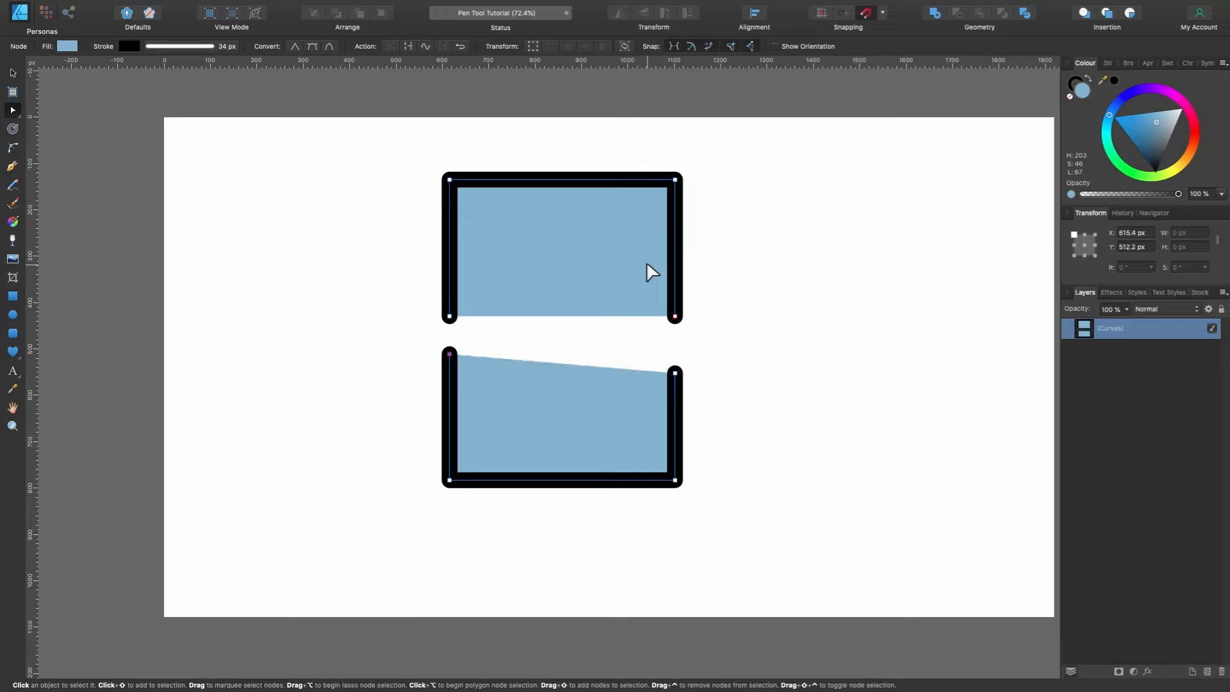
key(super+shift+z)
key(super+shift+z)
key(super+shift+z)
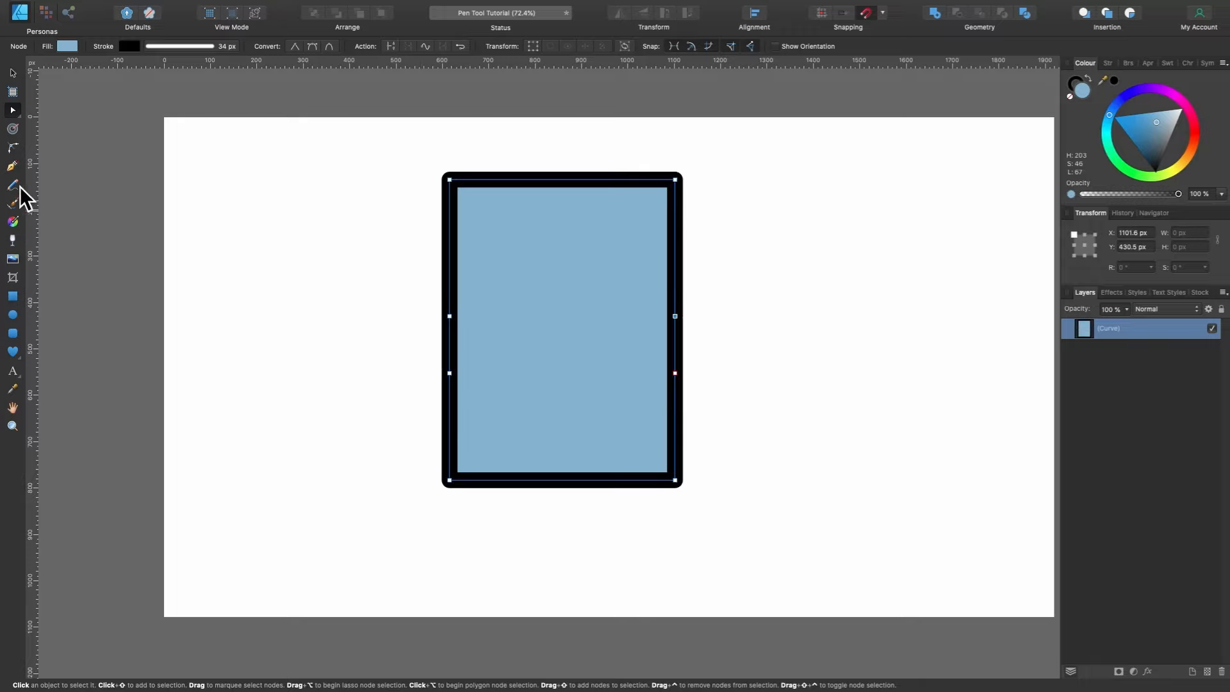
Draw a three-segment Pen tool extension off the rectangle's right edge within the same curve object, ending back on that edge.
click(12, 166)
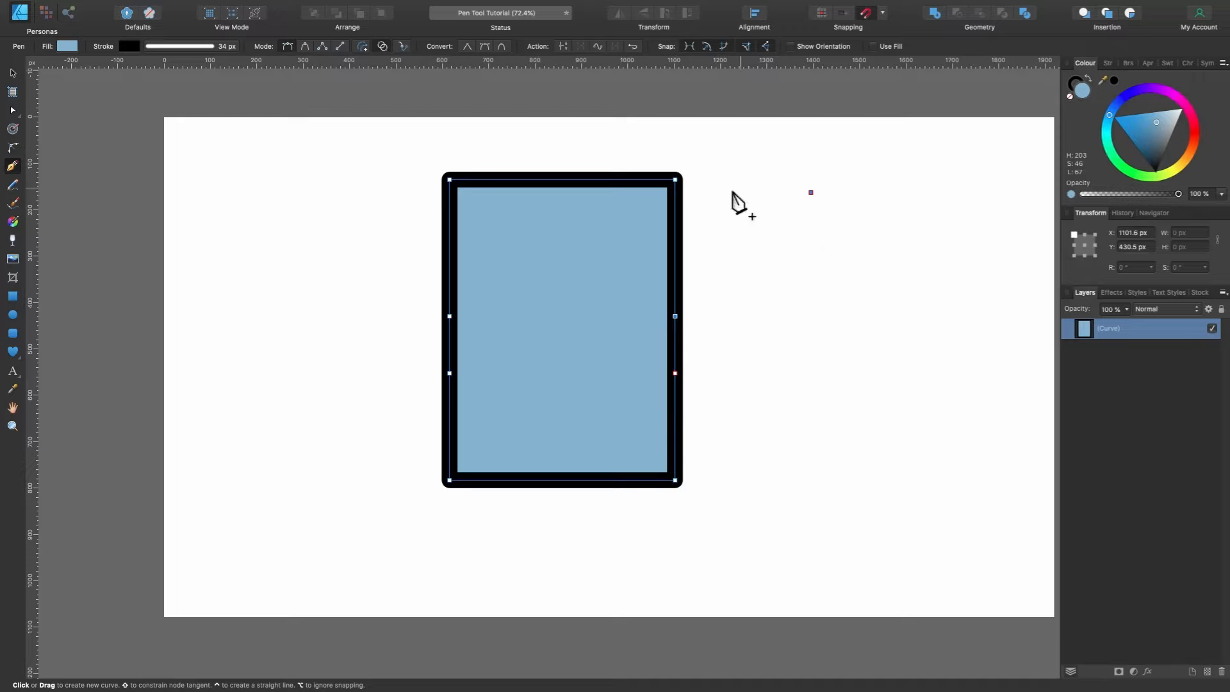
click(676, 194)
click(812, 193)
click(811, 385)
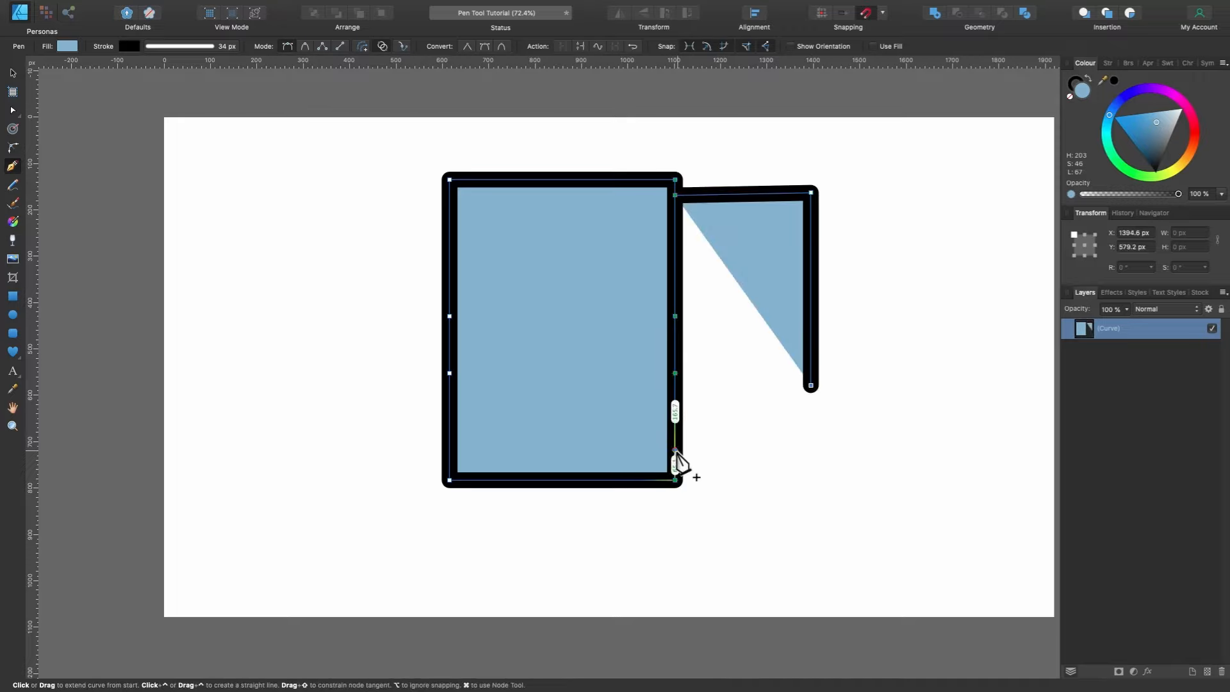
click(676, 450)
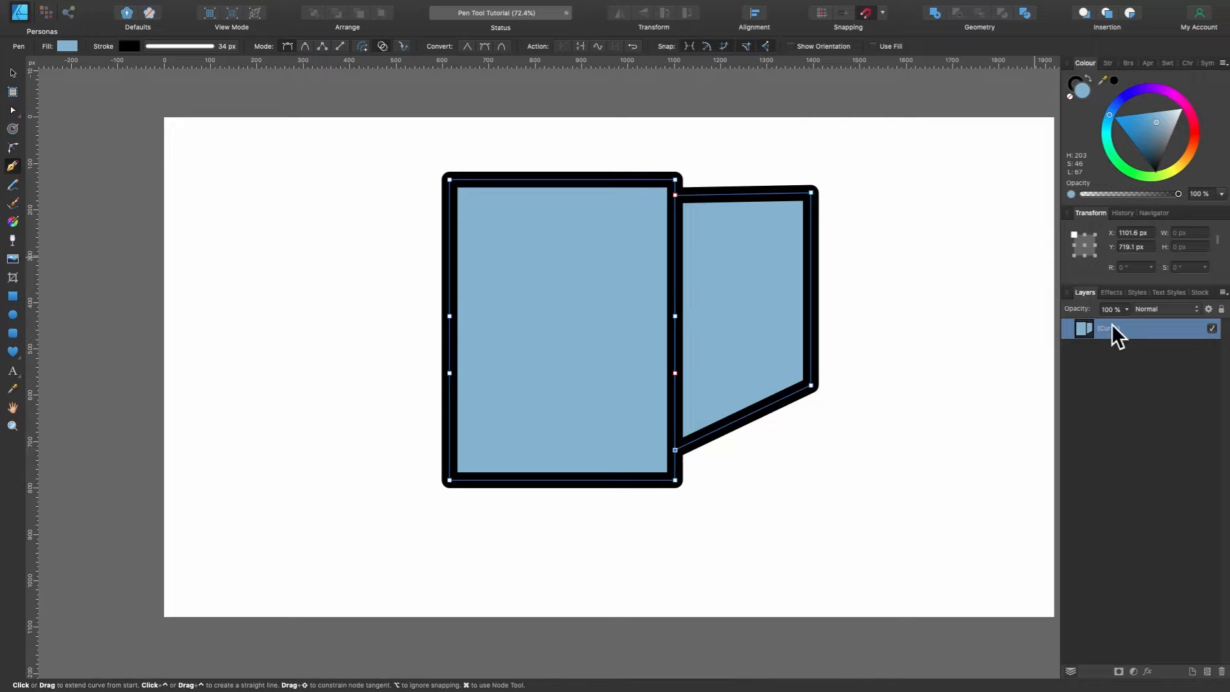
Delete the whole combined curve object.
scroll(812, 322, down, 1)
scroll(812, 322, left, 1)
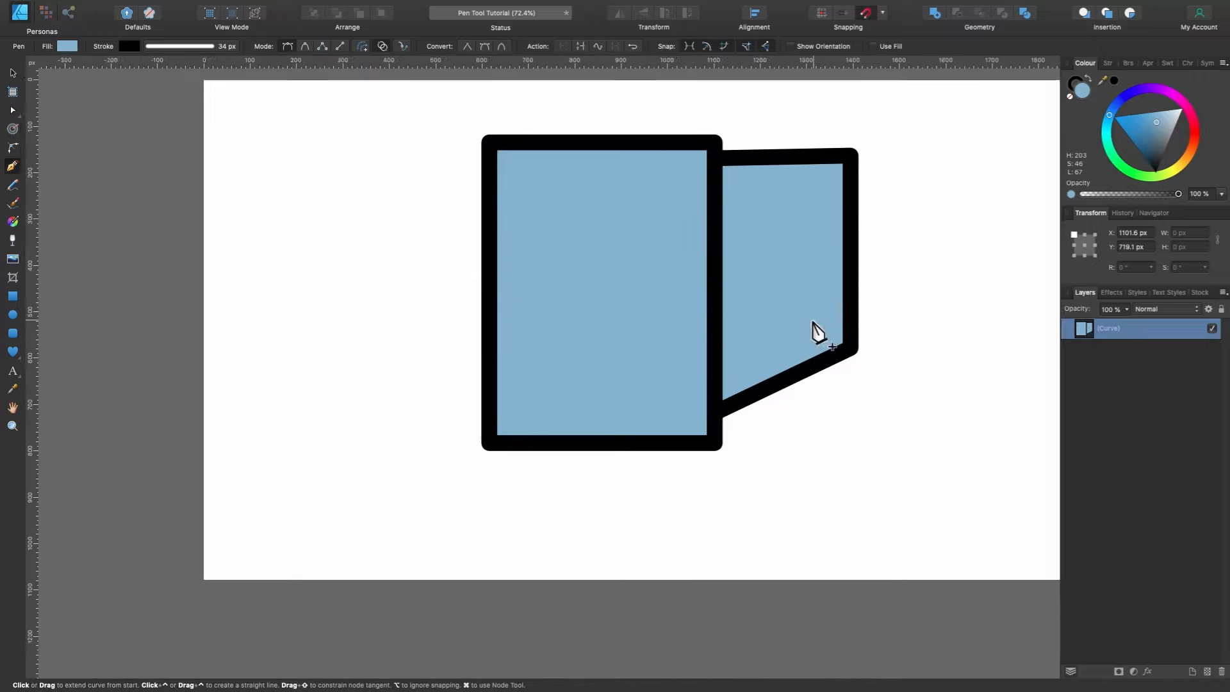
scroll(812, 323, right, 2)
scroll(812, 322, up, 1)
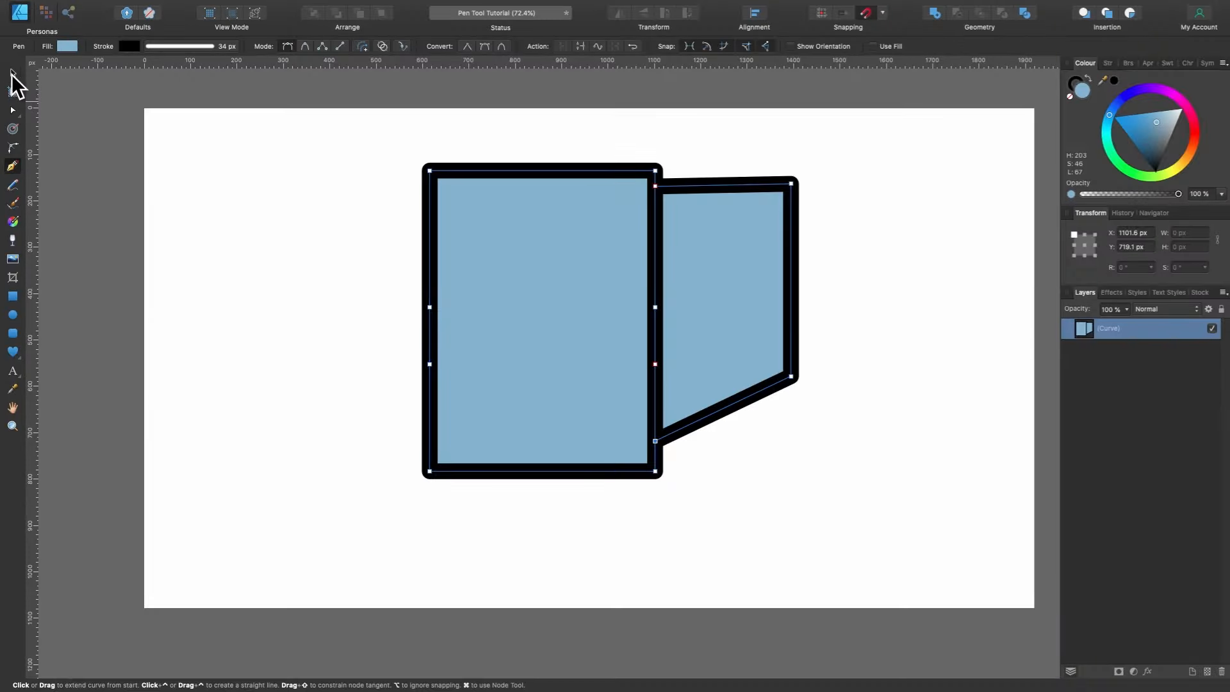
click(12, 74)
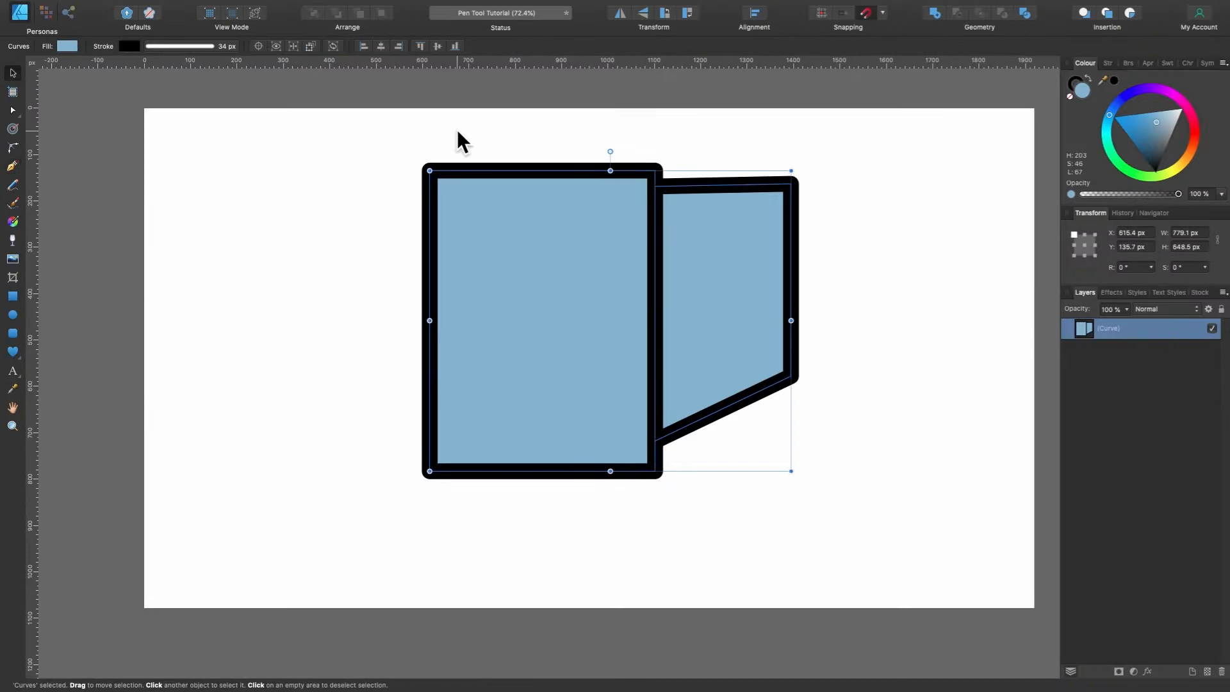
key(Delete)
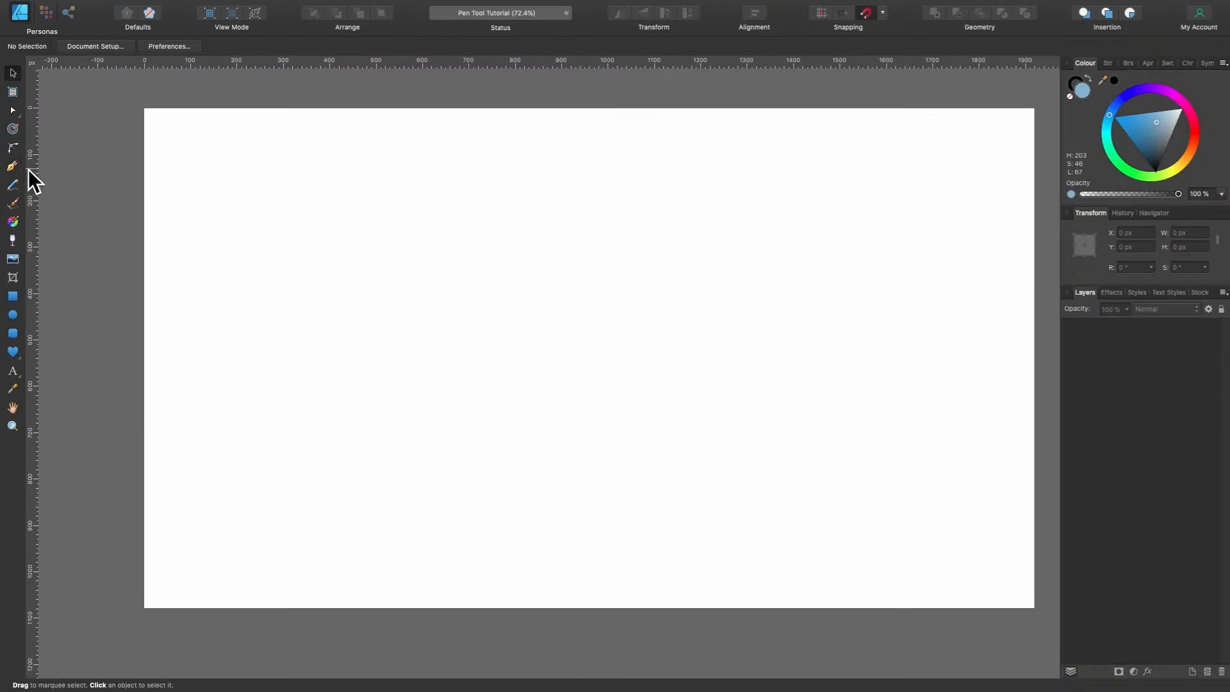
Enable the Pen tool's rubber band mode, and draw a straight vertical segment continued by an arc from its upper end.
click(10, 164)
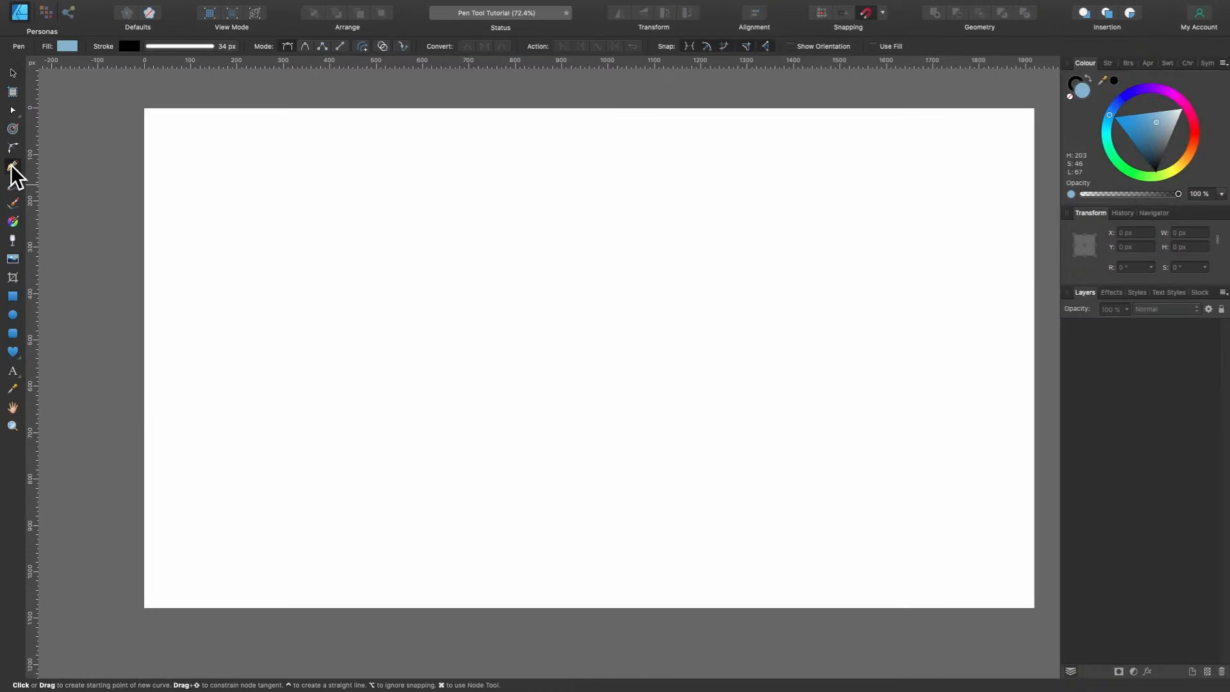
click(401, 46)
click(307, 379)
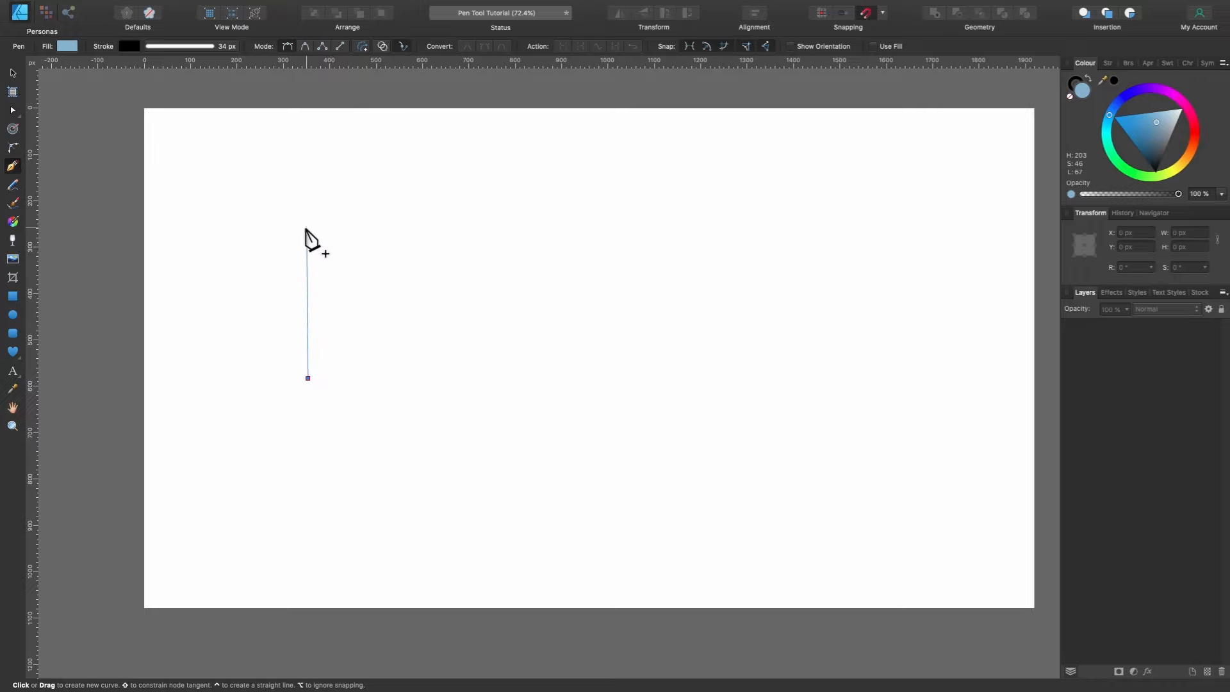
click(306, 227)
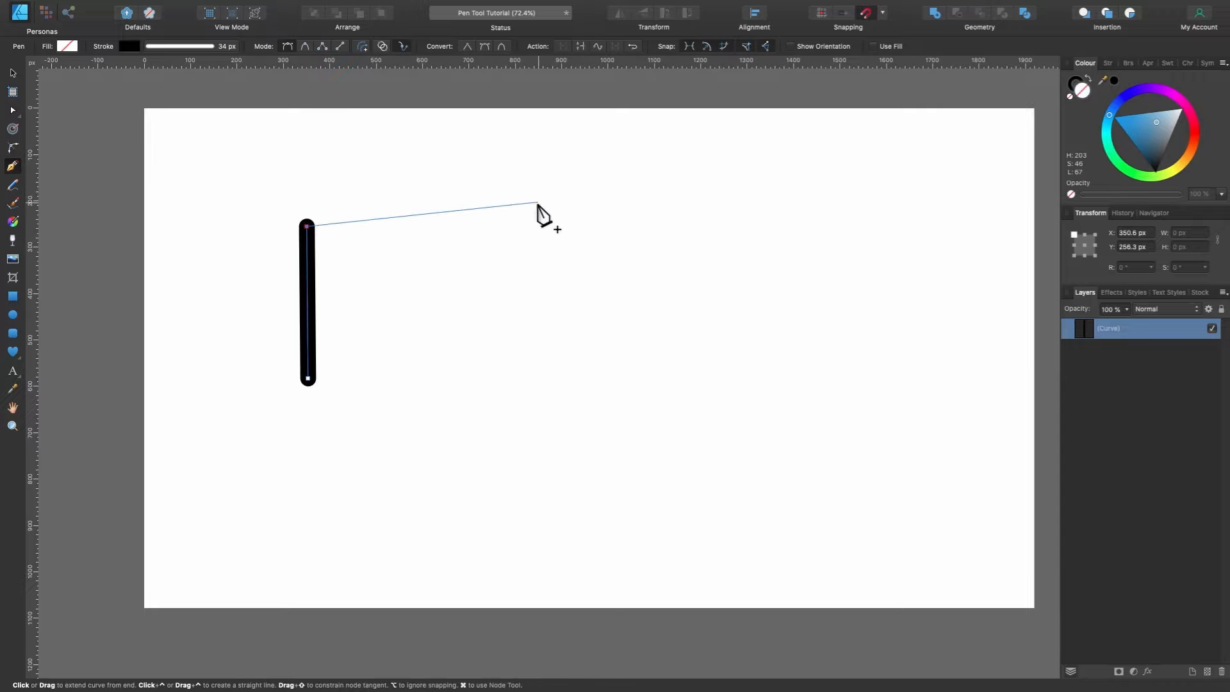
drag(482, 177, 614, 190)
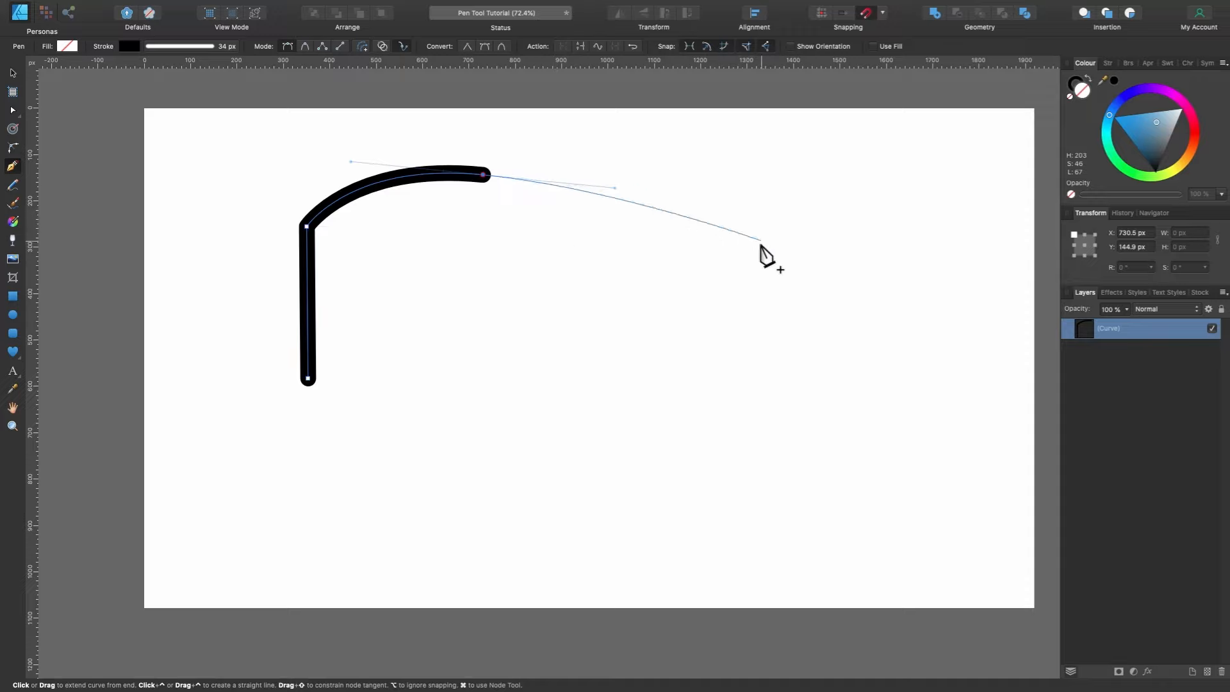
Continue the outline with smooth winding segments across the page, and close it at the starting node.
drag(777, 286, 713, 391)
drag(709, 390, 709, 390)
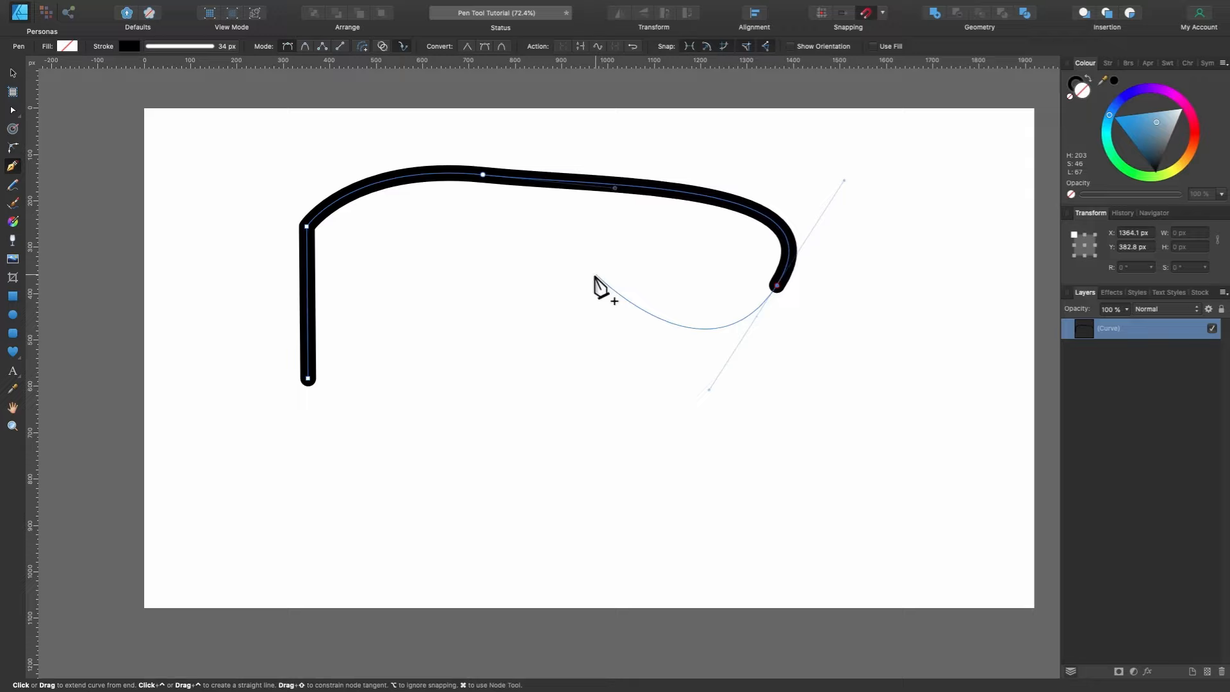
drag(629, 285, 625, 226)
drag(483, 269, 465, 334)
drag(559, 425, 646, 386)
drag(629, 519, 482, 527)
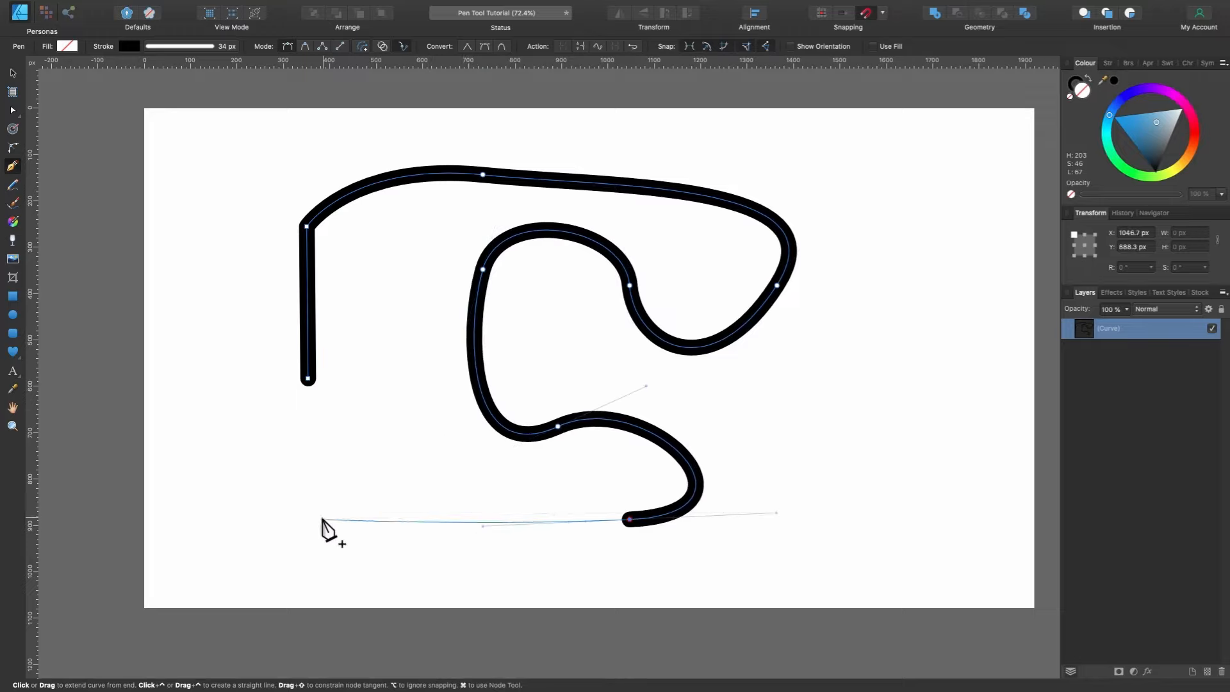
drag(322, 519, 286, 434)
click(308, 380)
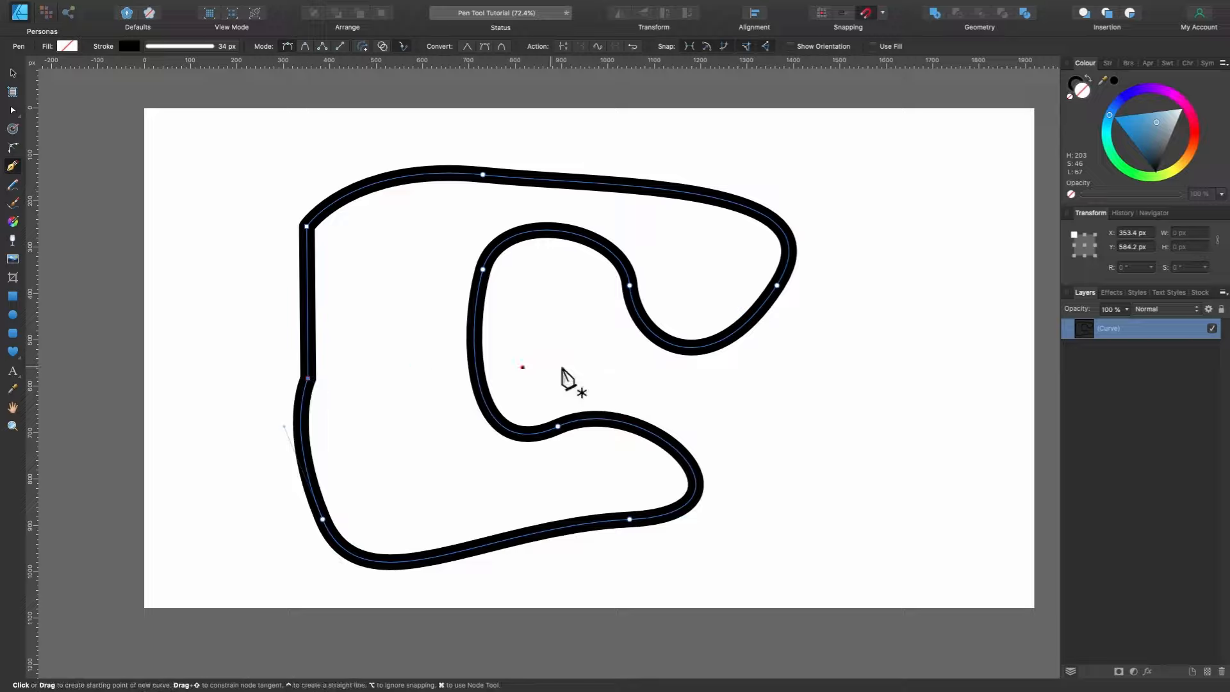
Turn global snapping on, view its options, and turn snapping off again.
scroll(657, 367, down, 2)
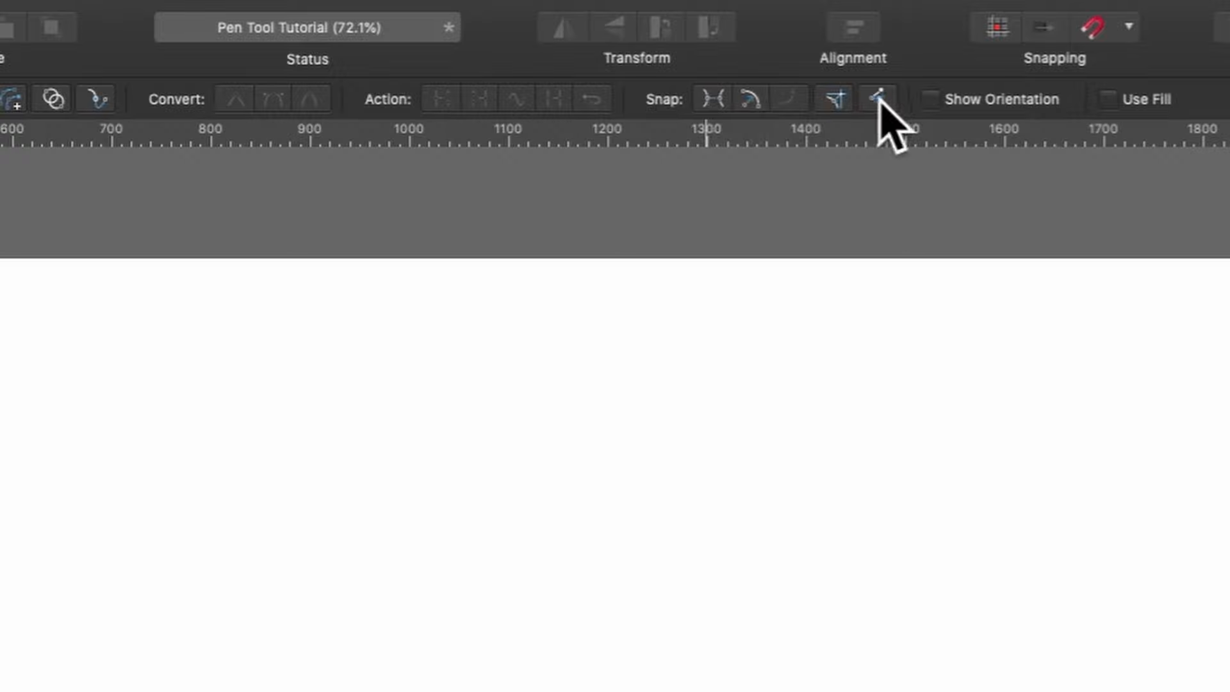
click(1096, 30)
click(1129, 26)
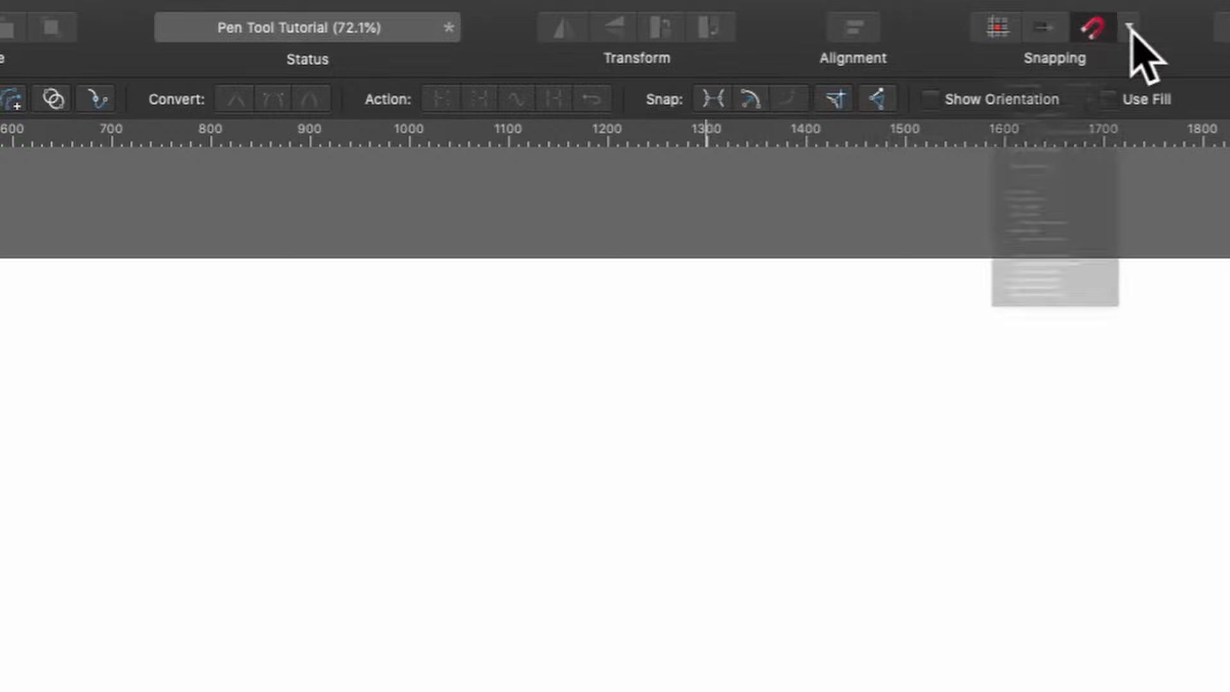
click(1102, 26)
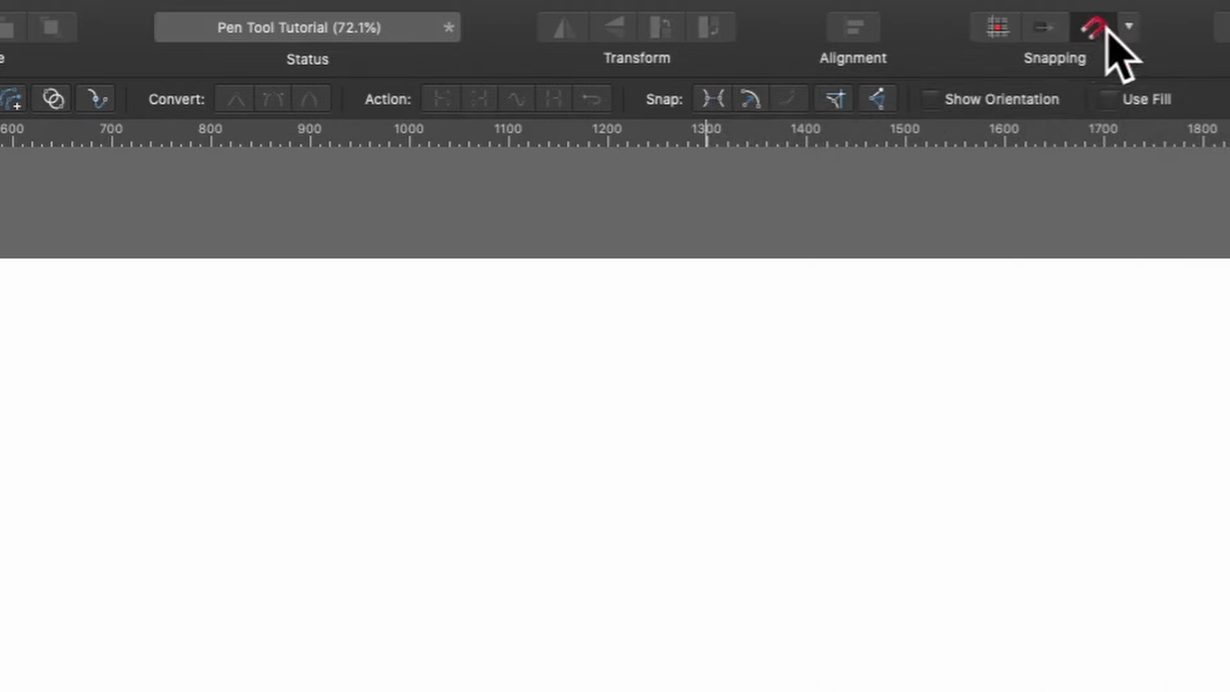
click(1094, 34)
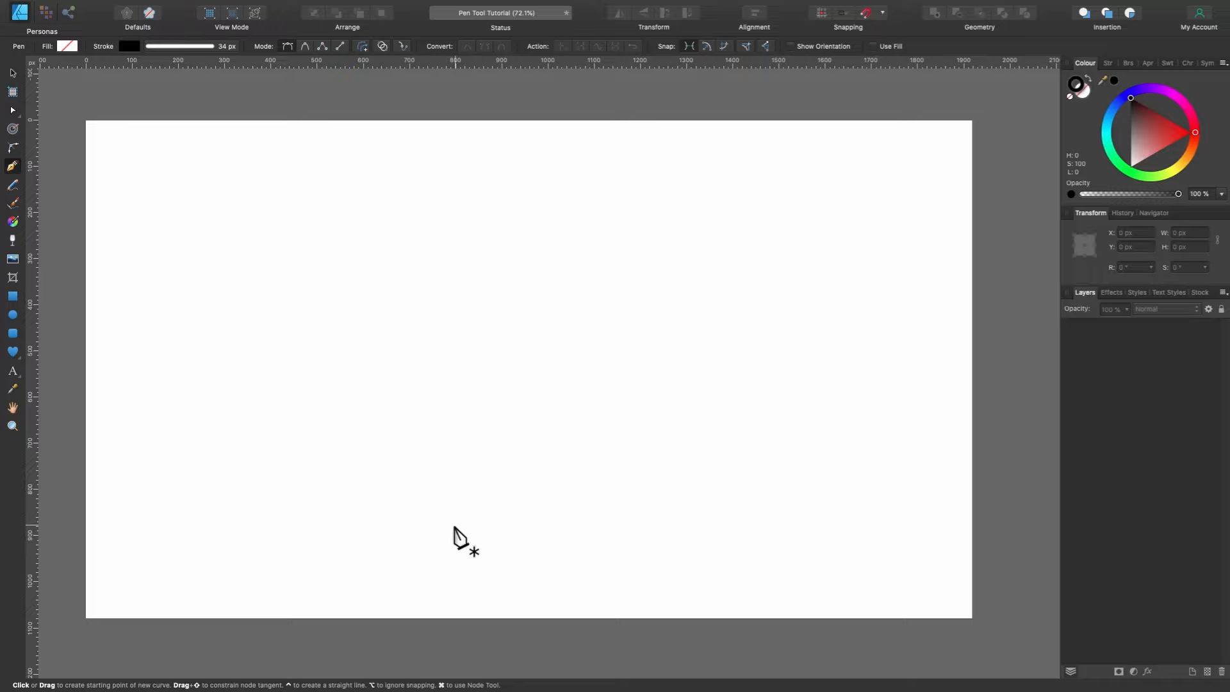
Draw a vertical stem that bends up to the left, using three smooth Pen tool nodes with vertical handles.
drag(454, 560, 455, 505)
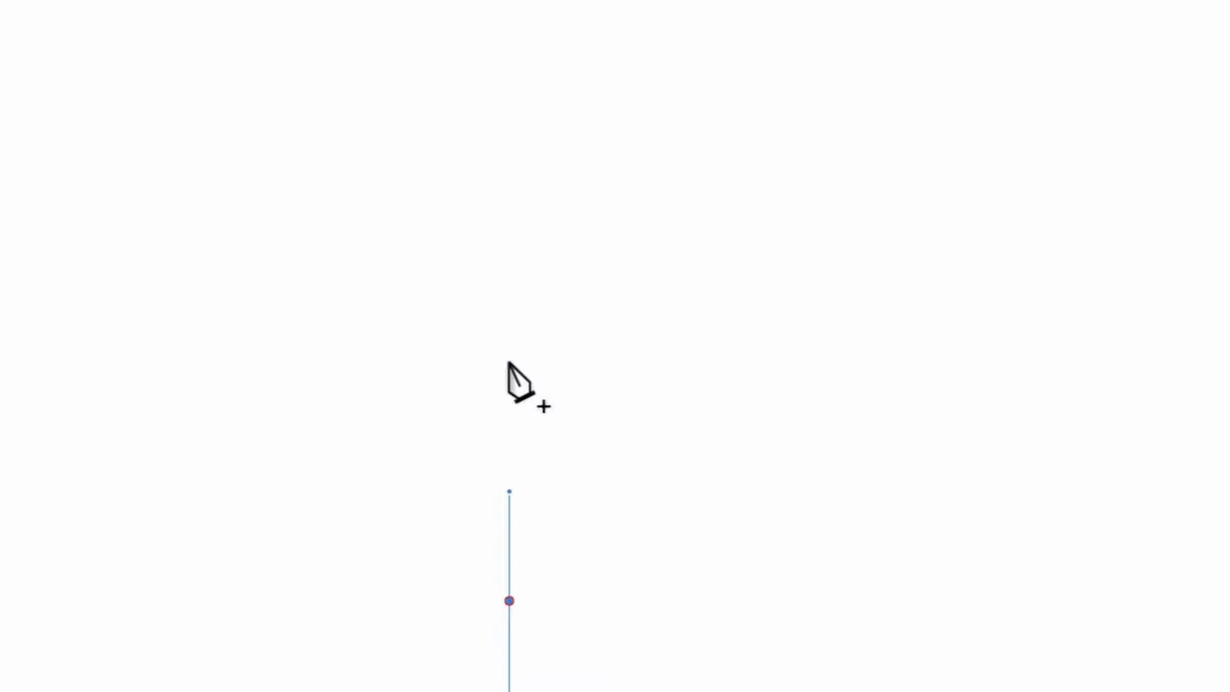
drag(509, 394, 508, 341)
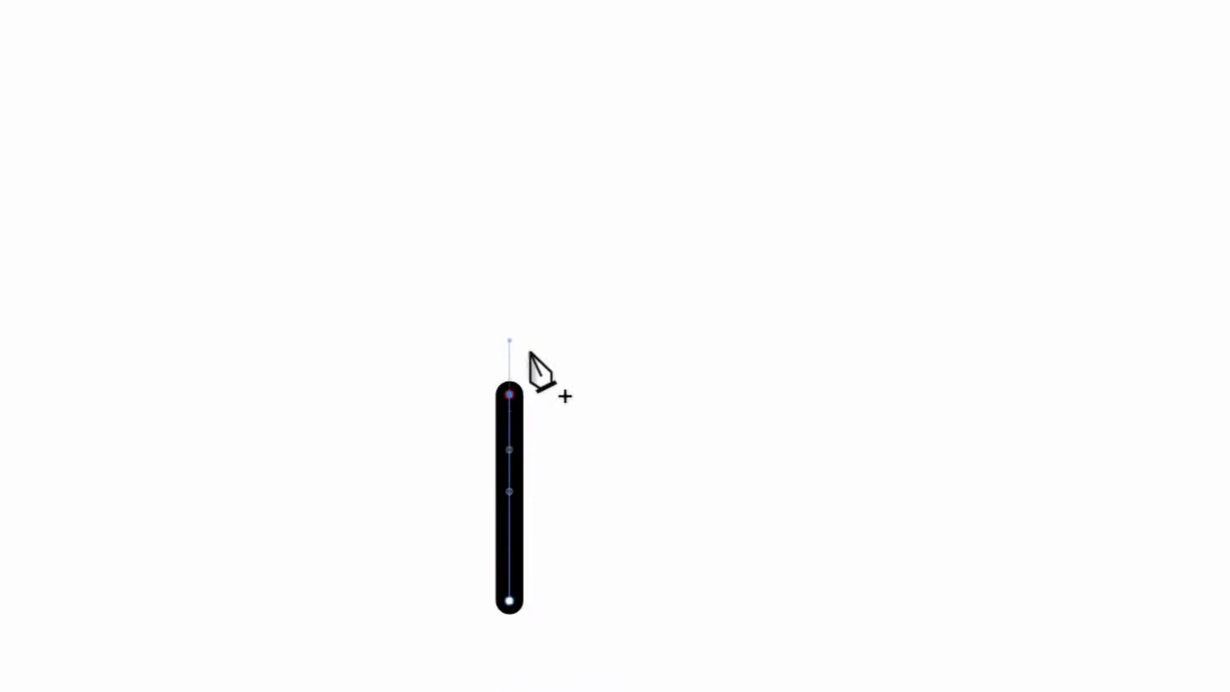
drag(434, 283, 433, 225)
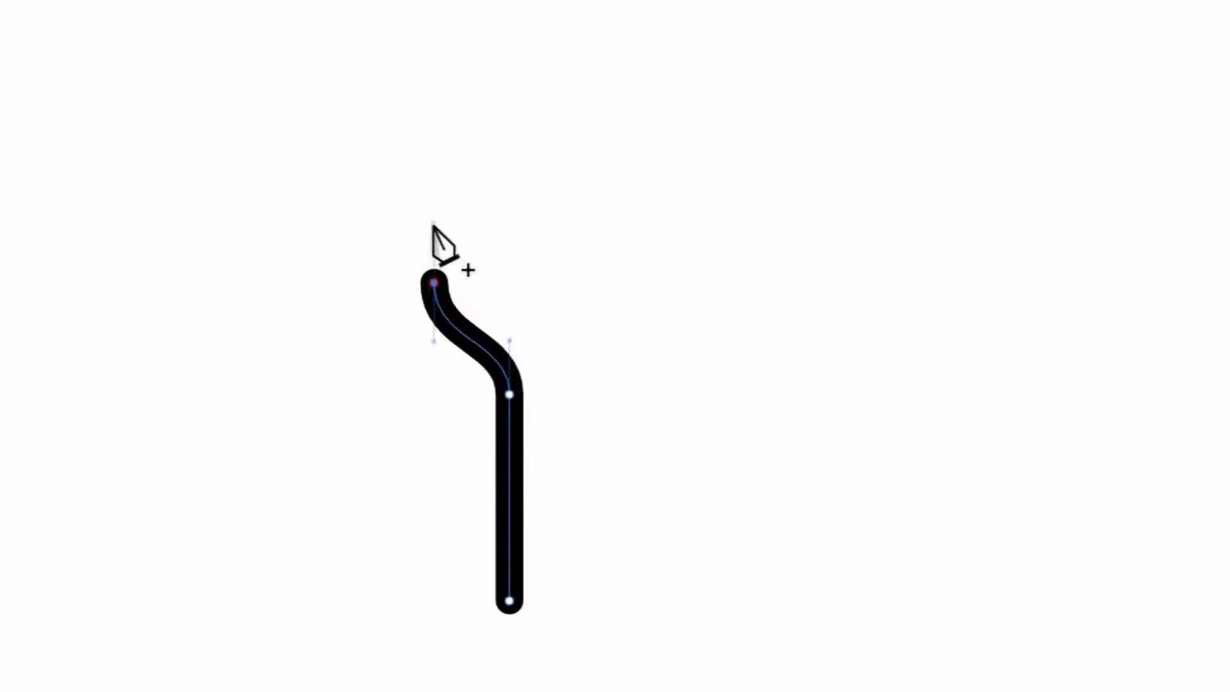
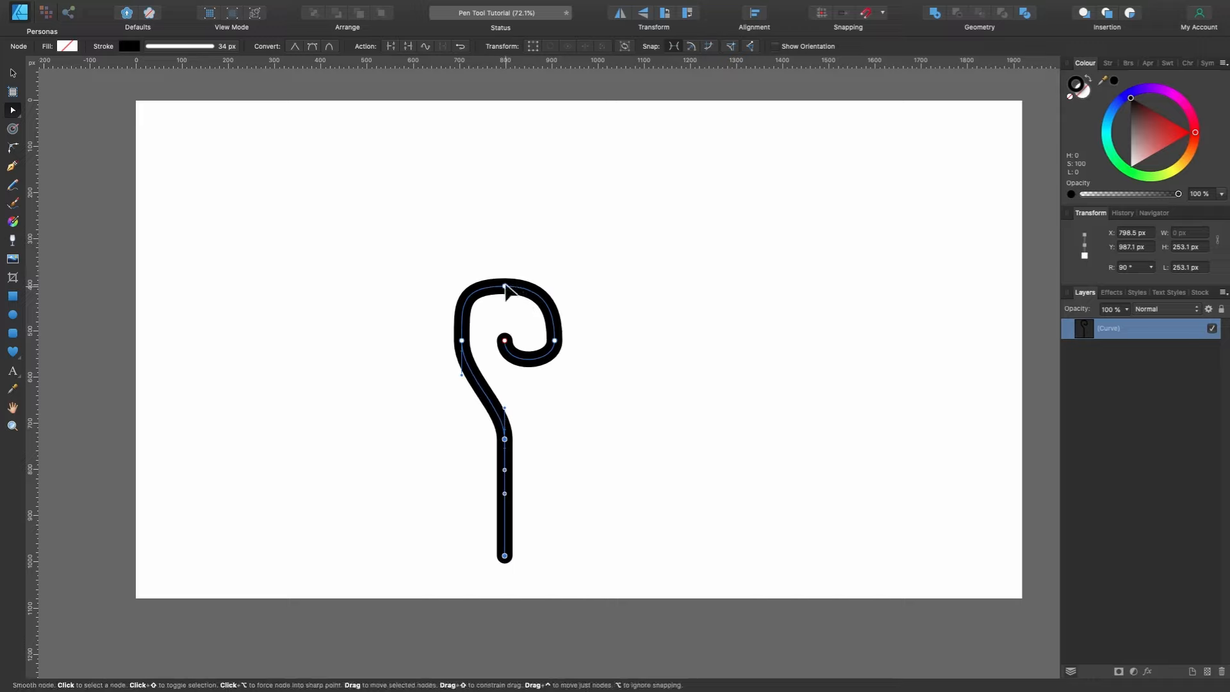
Raise the hook's top node slightly, and release the curve with the Pen tool active.
click(462, 340)
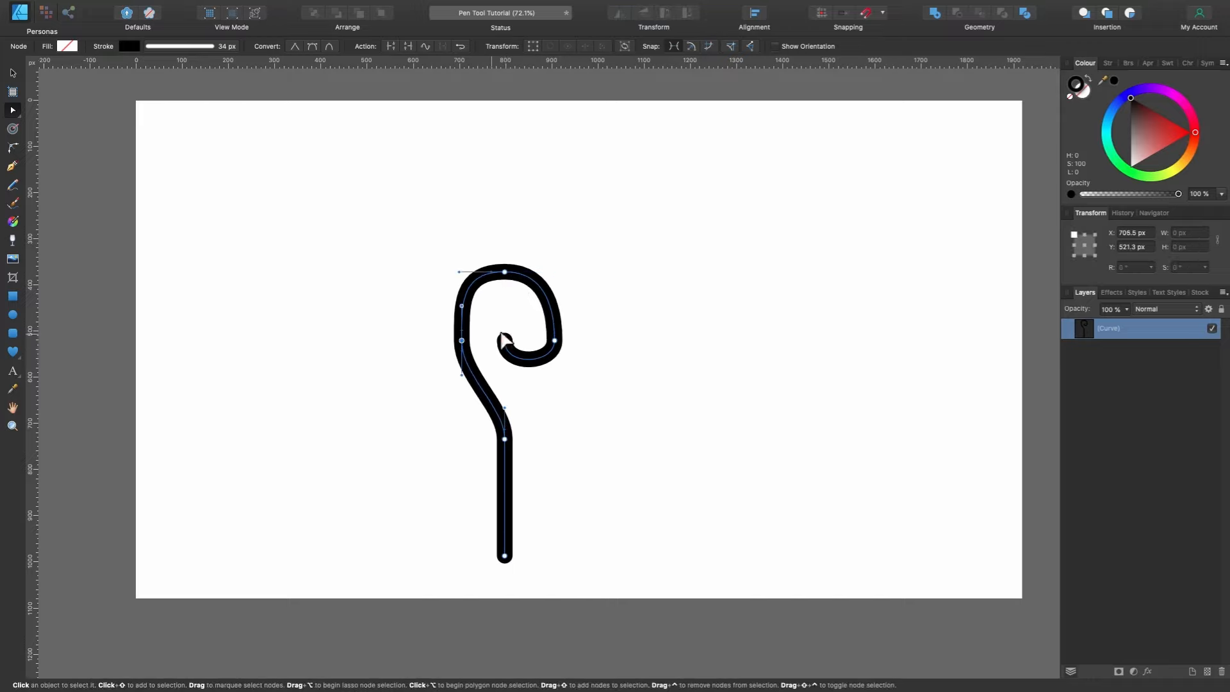
scroll(618, 330, left, 3)
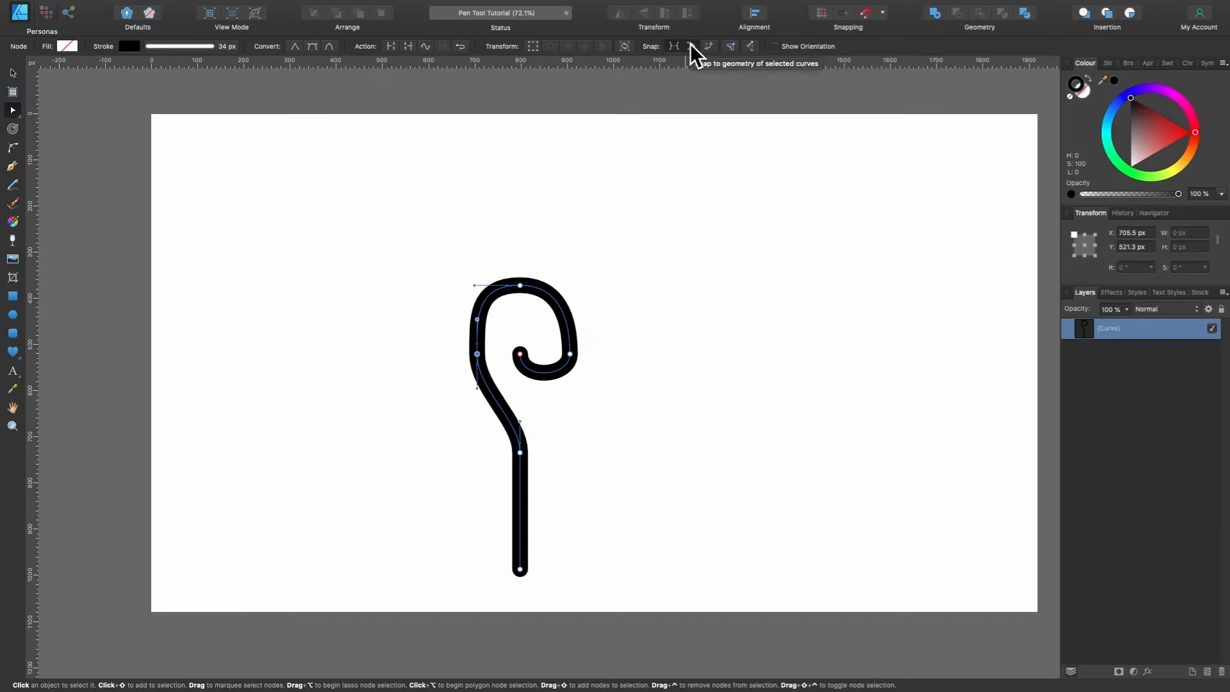
key(p)
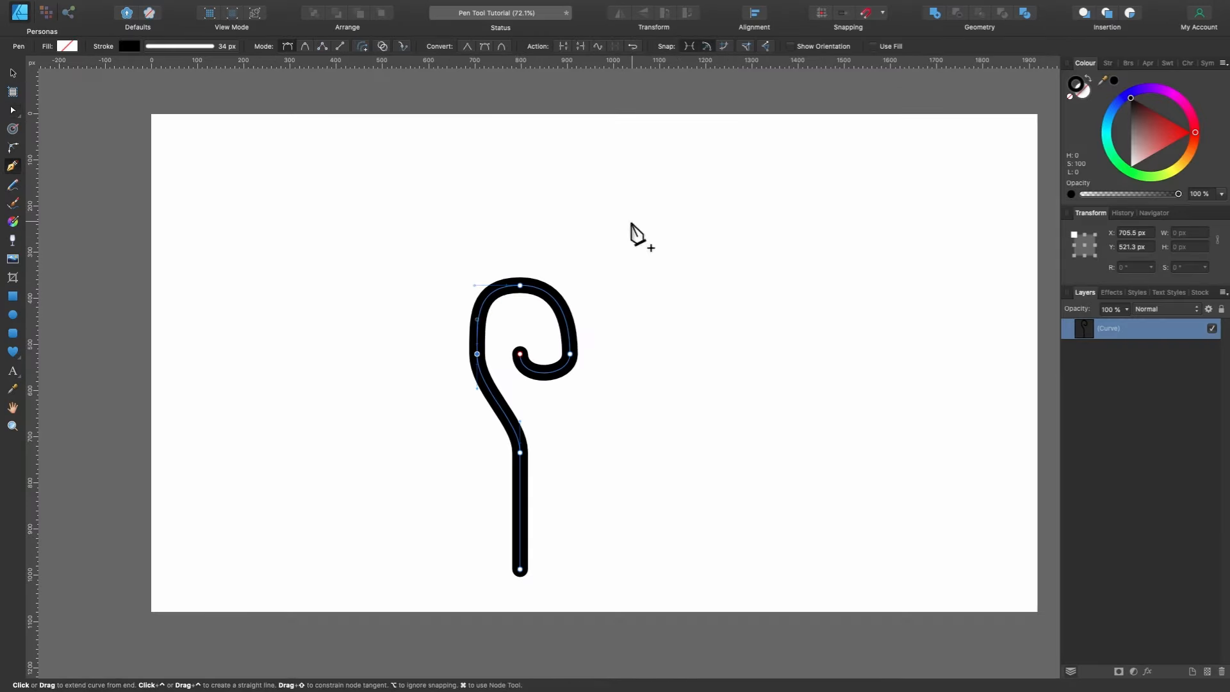
scroll(582, 283, up, 3)
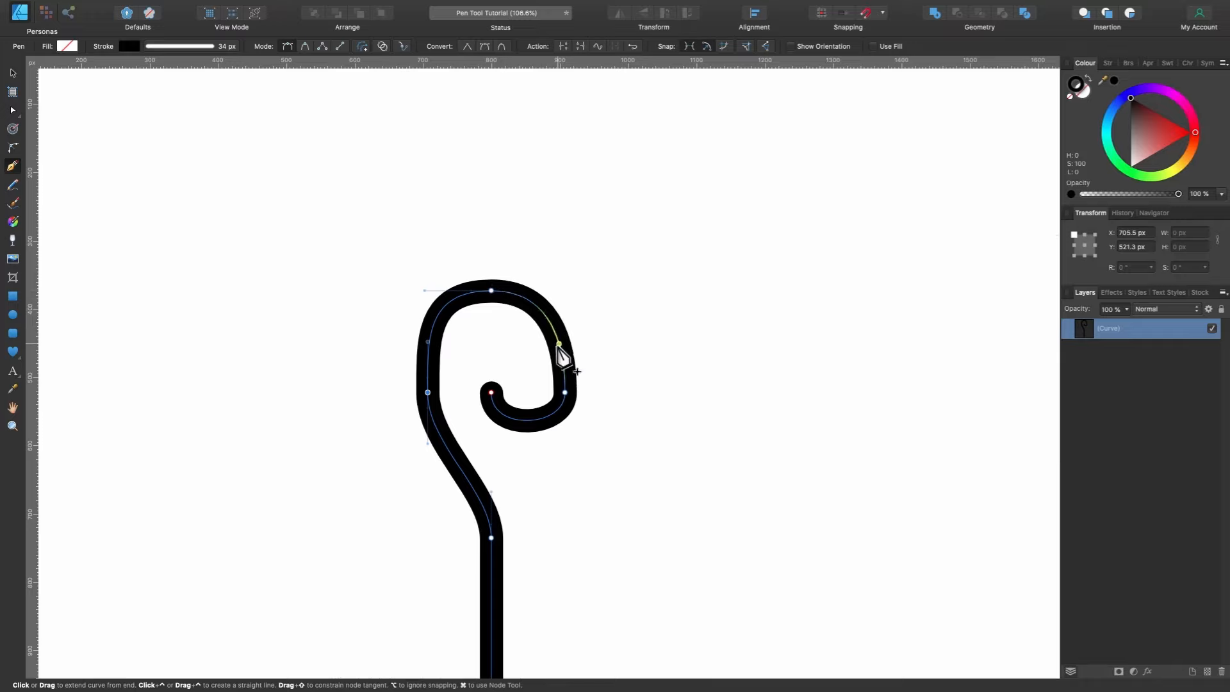
scroll(529, 298, down, 3)
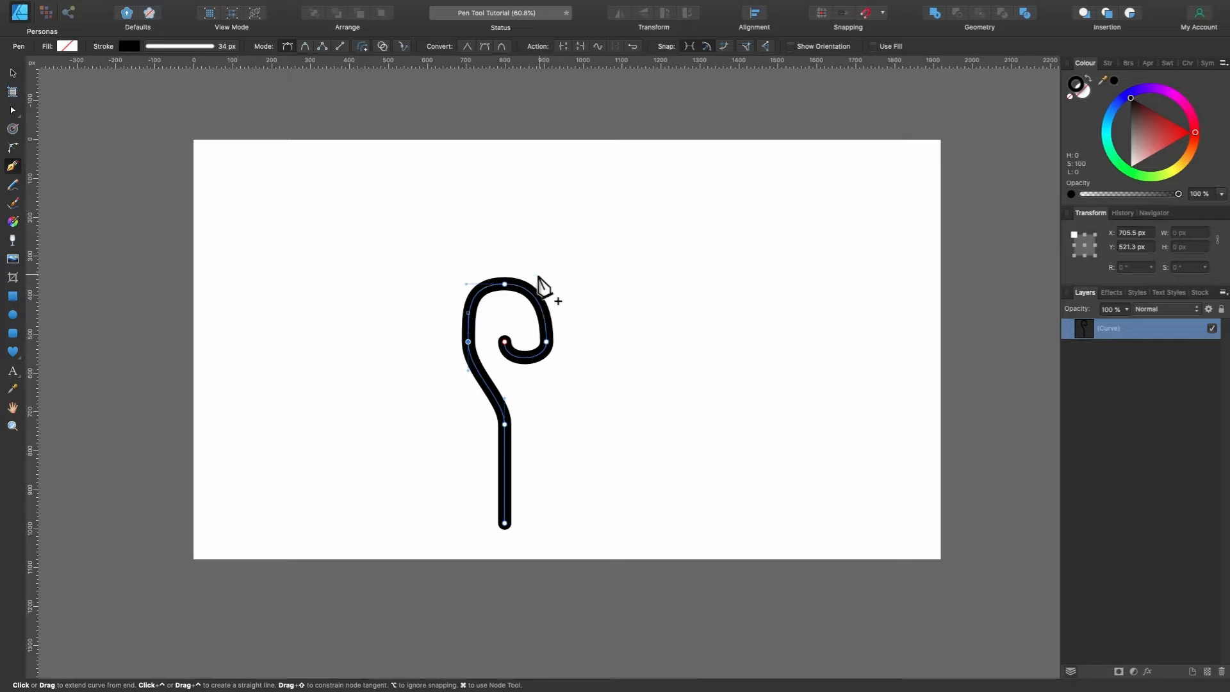
key(Escape)
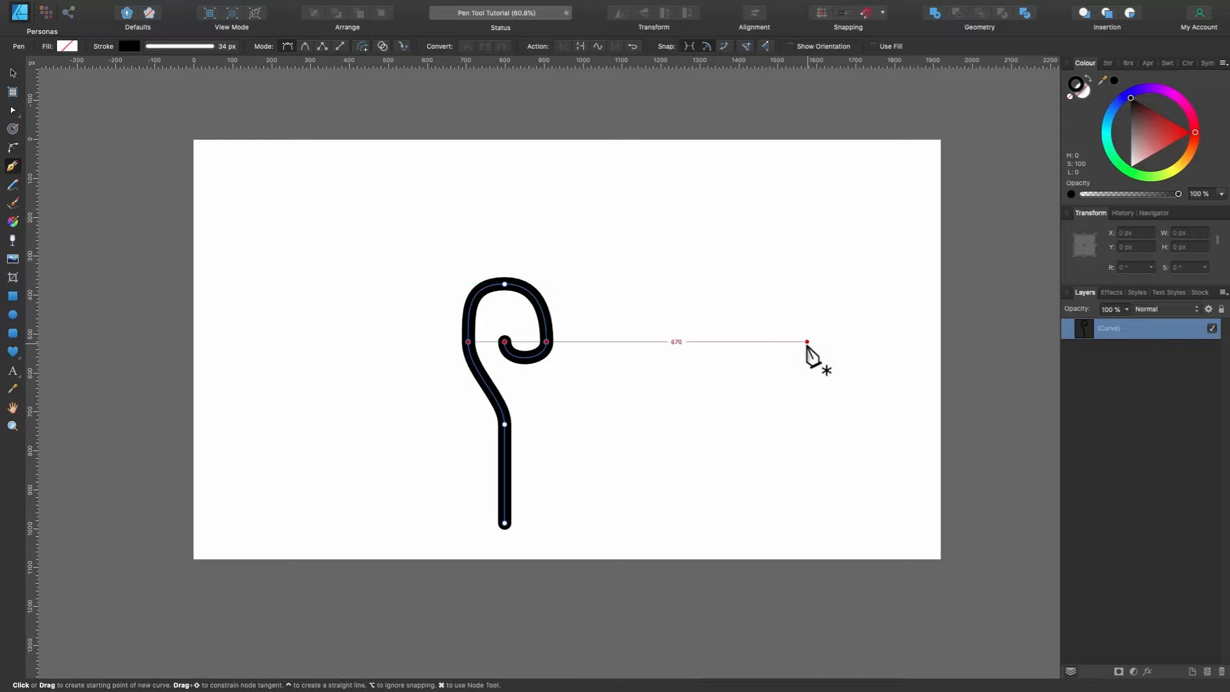
Start a new curve on the hook's upper outline, running straight up and arching over to the right with smooth nodes.
click(526, 289)
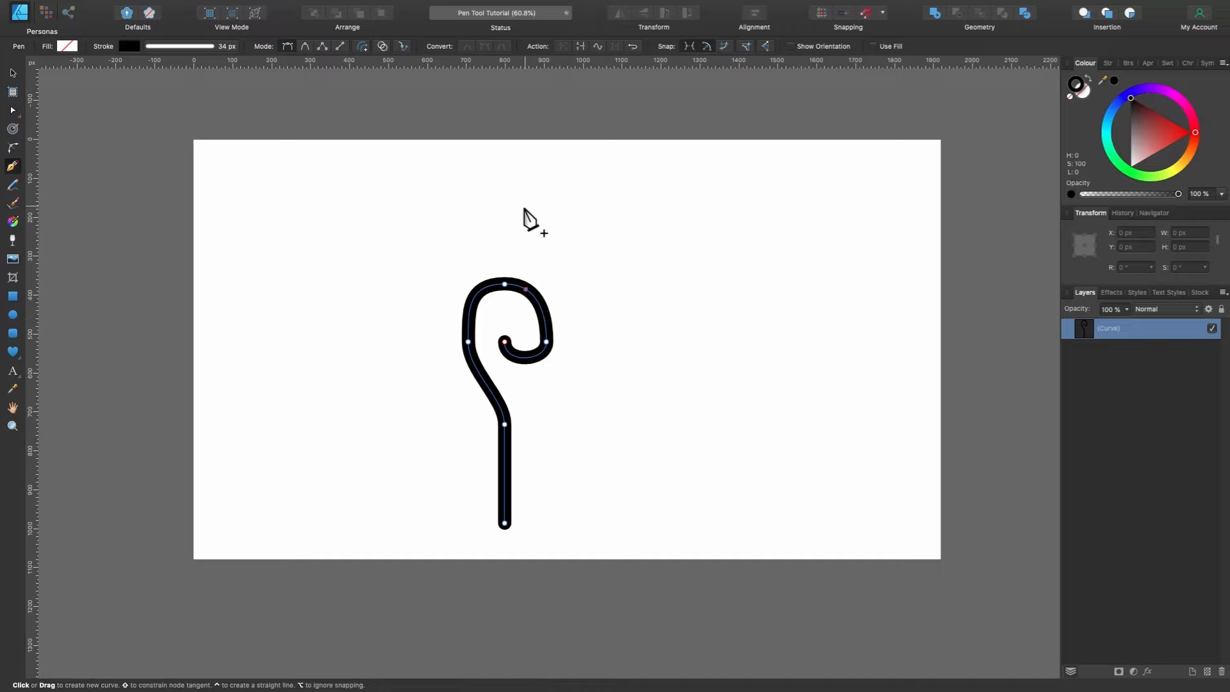
drag(525, 225, 525, 195)
drag(585, 167, 640, 168)
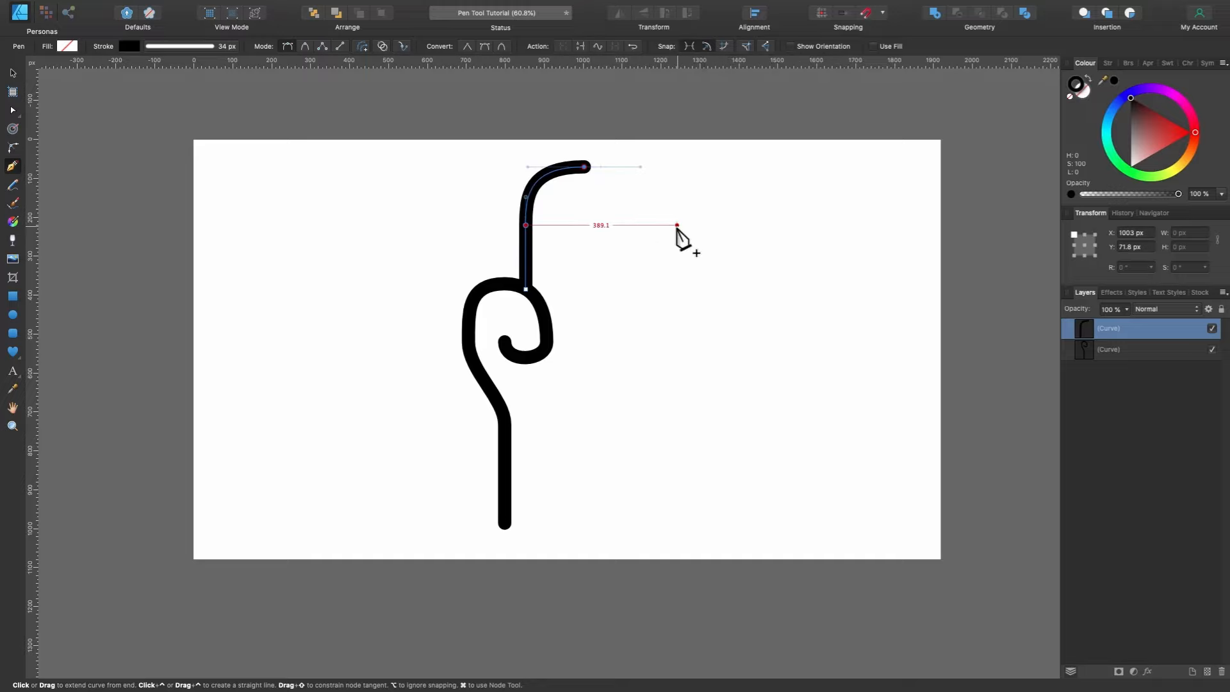
drag(673, 225, 674, 274)
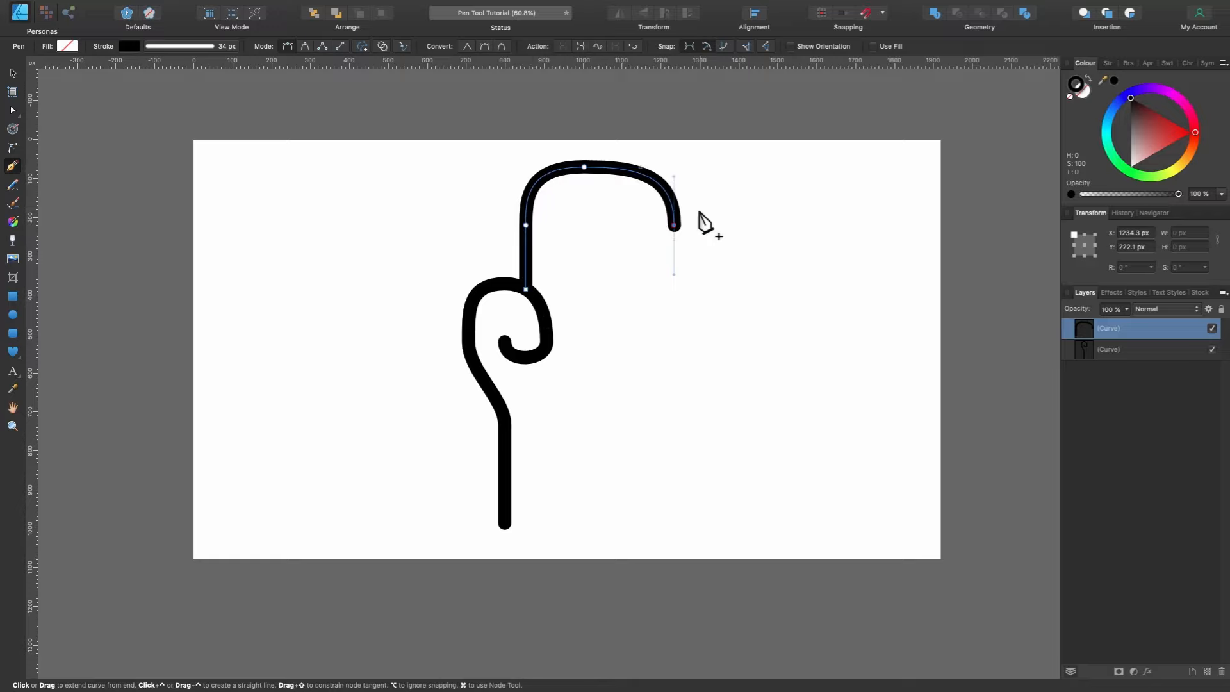
mouse_move(674, 226)
mouse_down()
mouse_move(677, 238)
mouse_move(675, 226)
mouse_up()
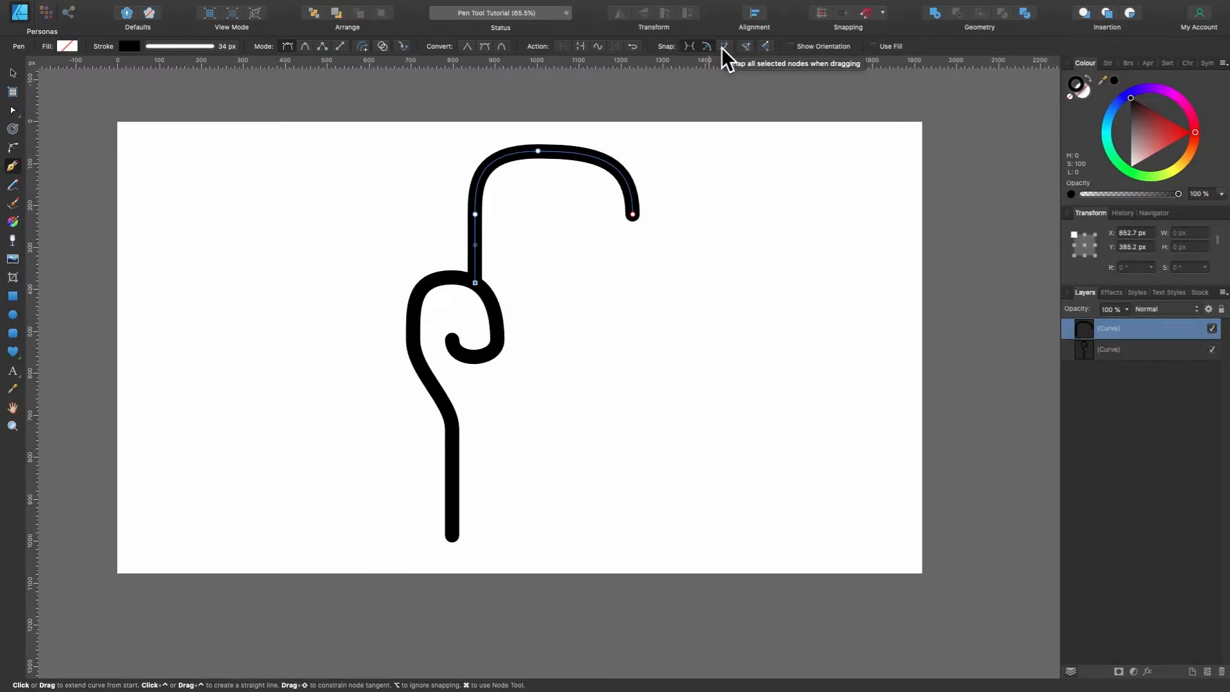
Try extending the arch with a segment curving back left beneath it, move its nodes with snapping, and delete the end node.
mouse_move(539, 264)
mouse_down()
mouse_move(515, 264)
mouse_move(549, 268)
mouse_move(537, 265)
mouse_up()
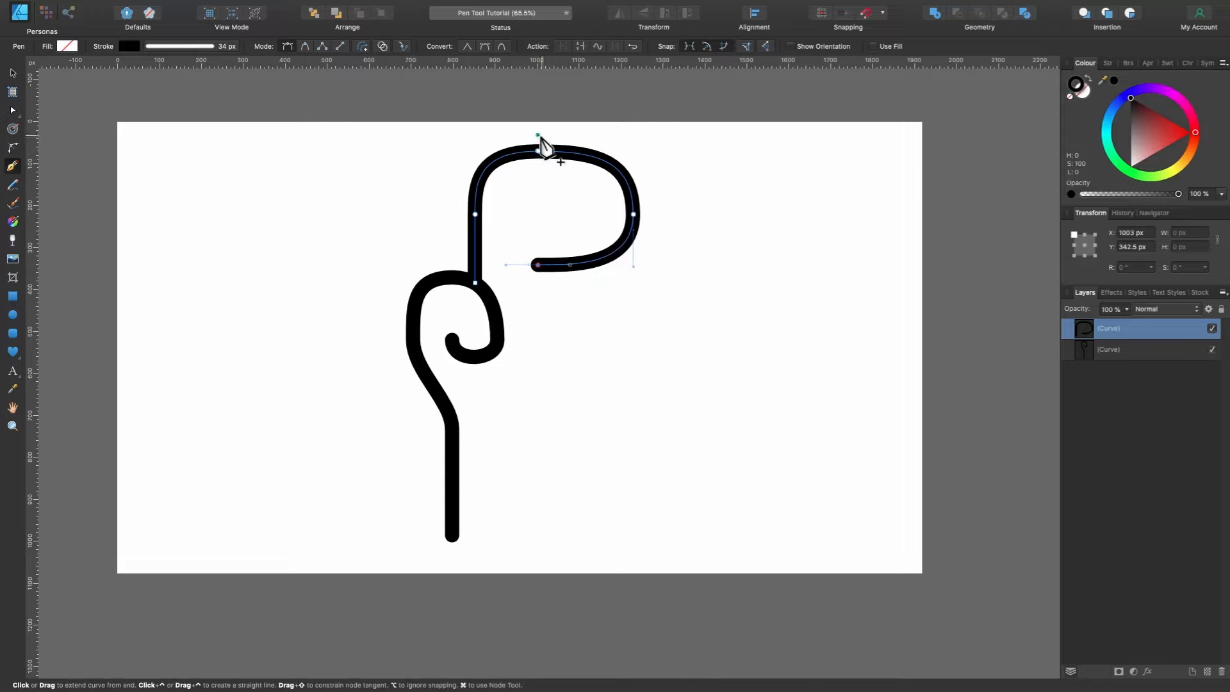
mouse_move(538, 265)
mouse_down()
mouse_move(536, 215)
mouse_move(537, 277)
mouse_up()
key(a)
drag(710, 311, 516, 206)
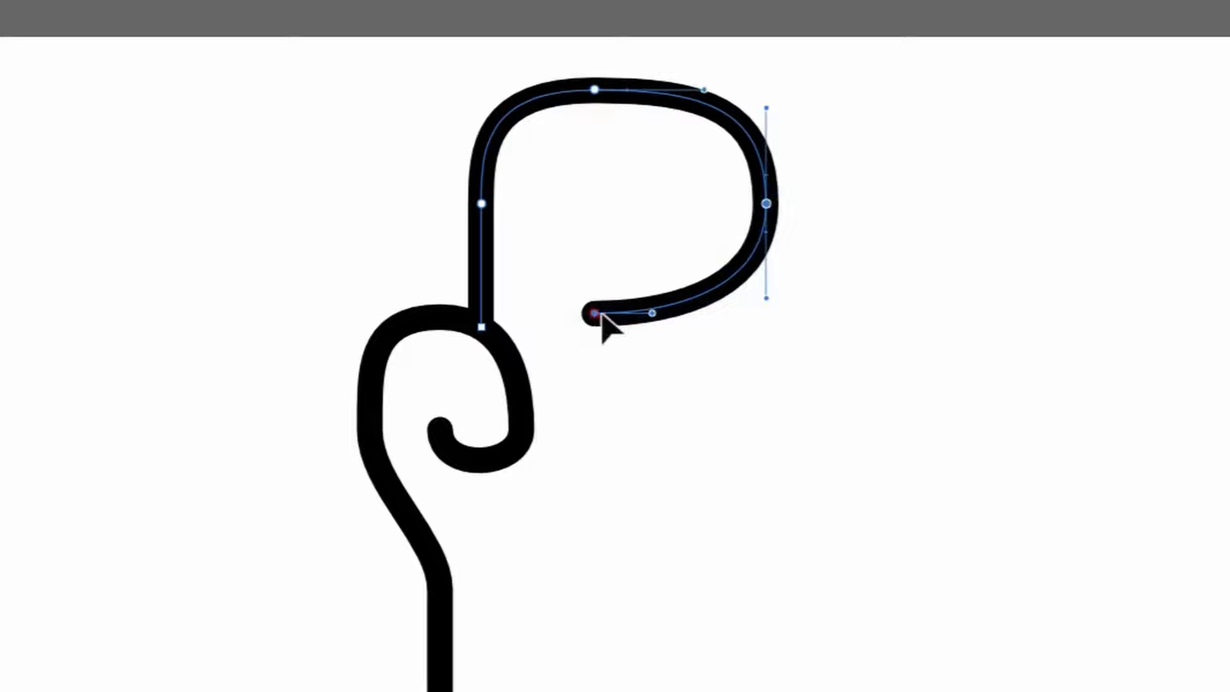
mouse_move(600, 313)
mouse_down()
mouse_move(581, 314)
mouse_move(594, 316)
mouse_move(593, 351)
mouse_move(593, 305)
mouse_move(593, 317)
mouse_up()
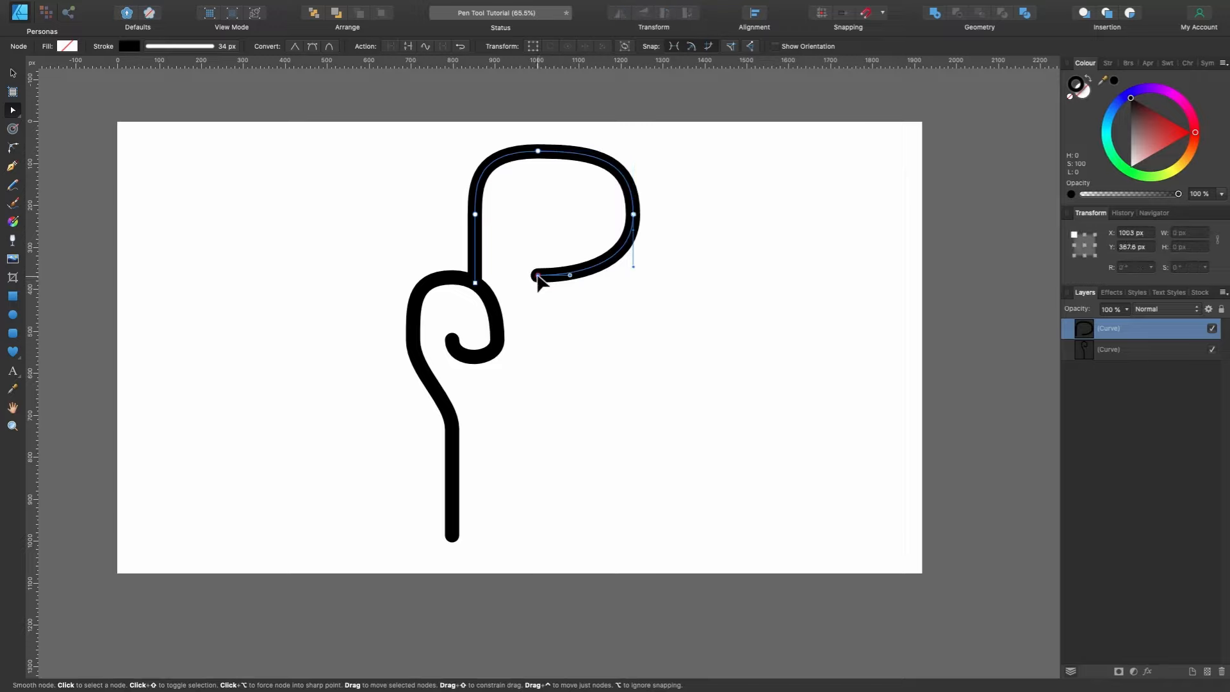
drag(538, 276, 596, 327)
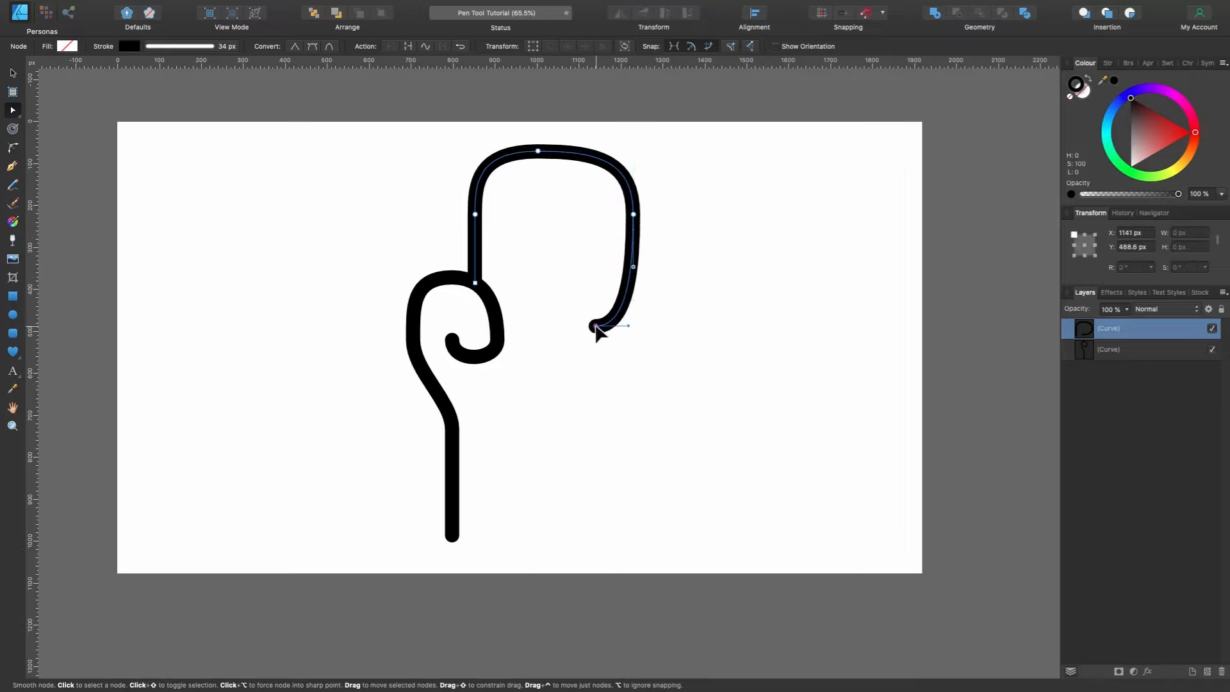
key(Delete)
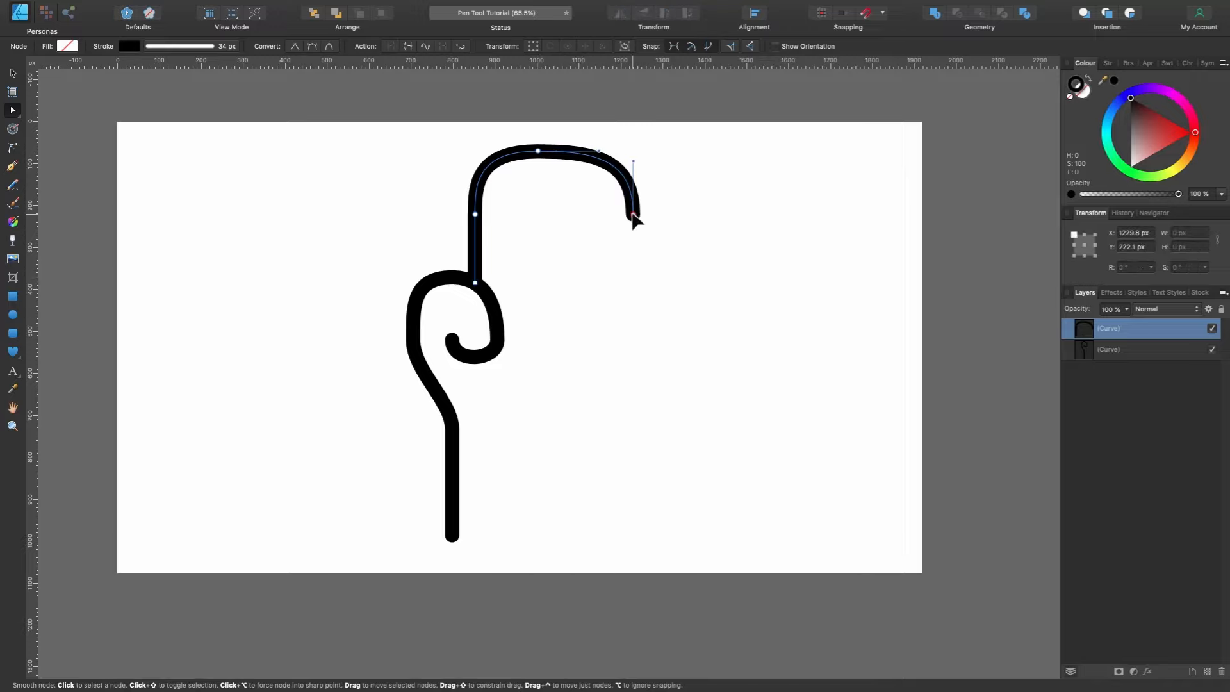
Extend the arch straight down on its right side with the Pen tool, and curl the bottom back up to an inner end node.
key(p)
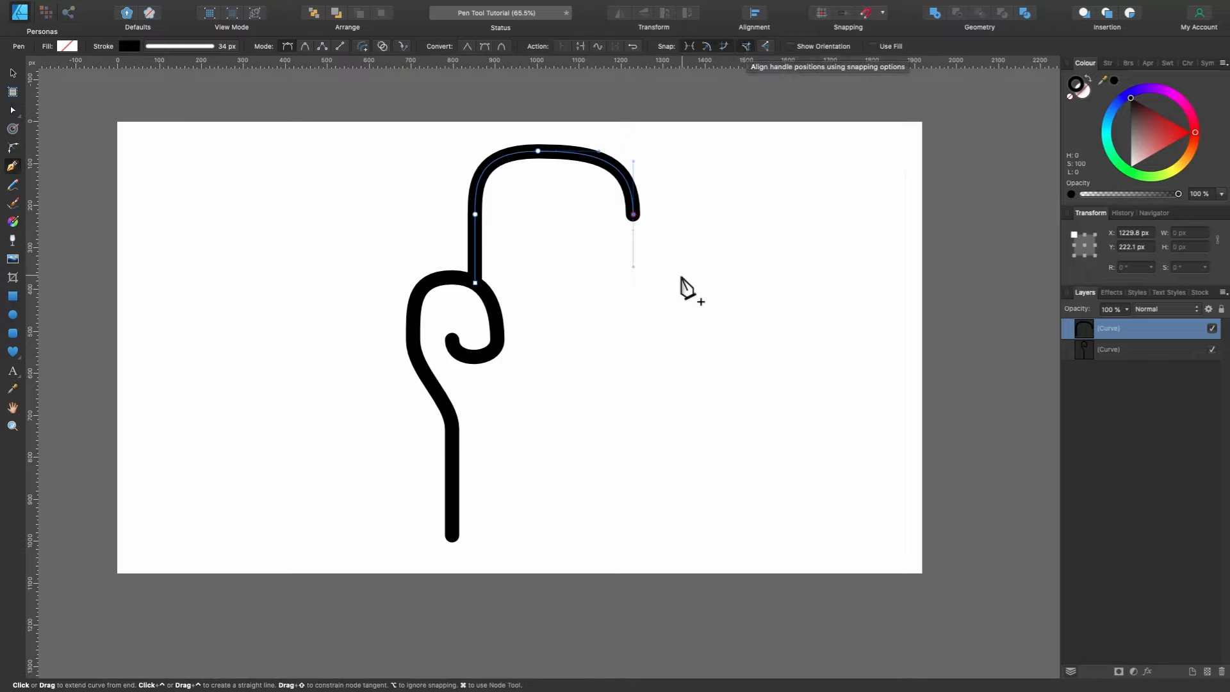
drag(633, 430, 636, 518)
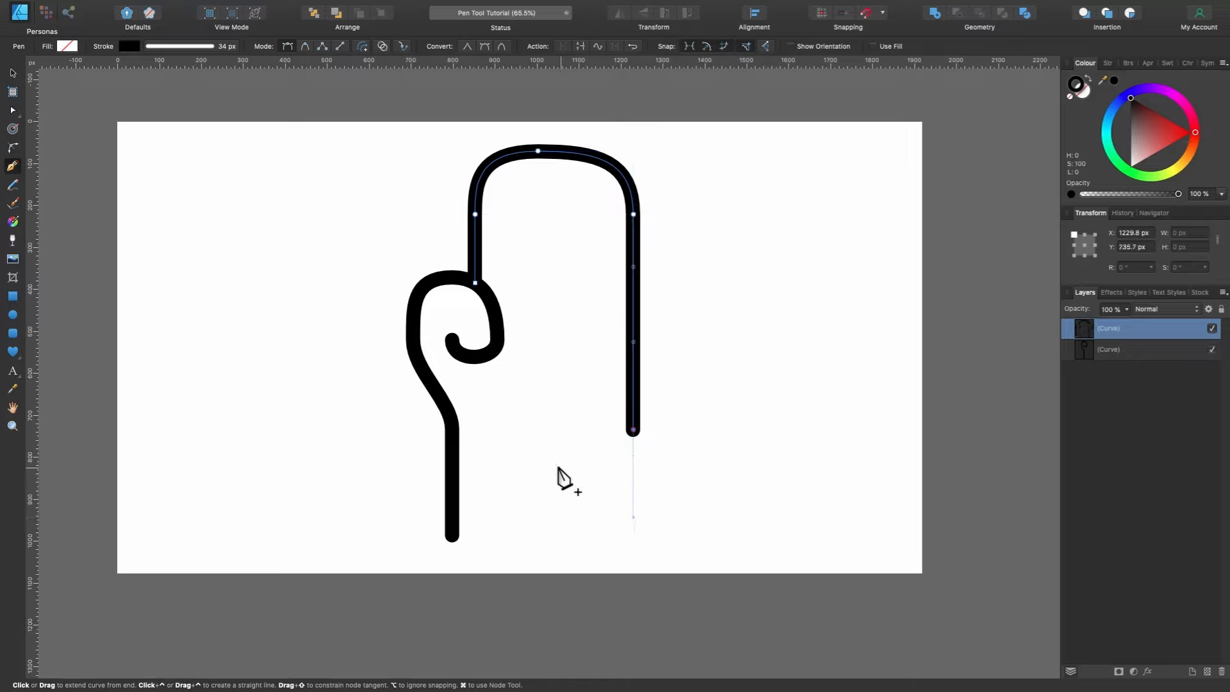
drag(553, 458, 533, 384)
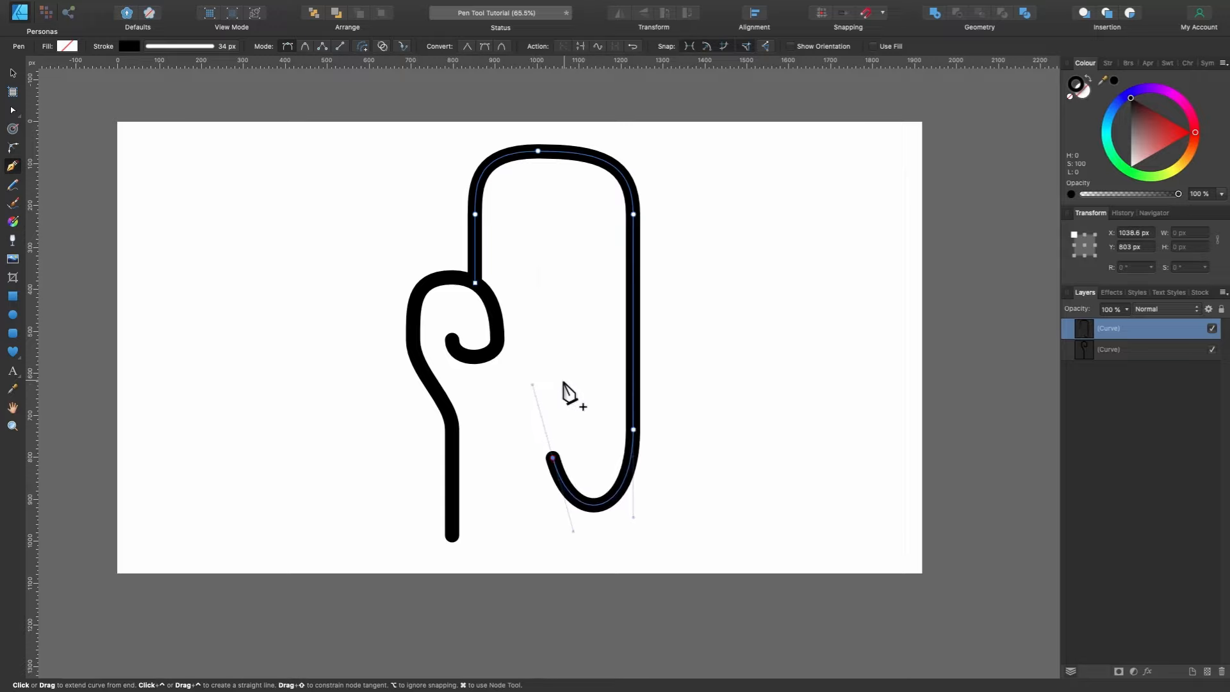
Swing the end node's upper handle across to snap against the curve's straight right side, and slide it down along that side.
key(super)
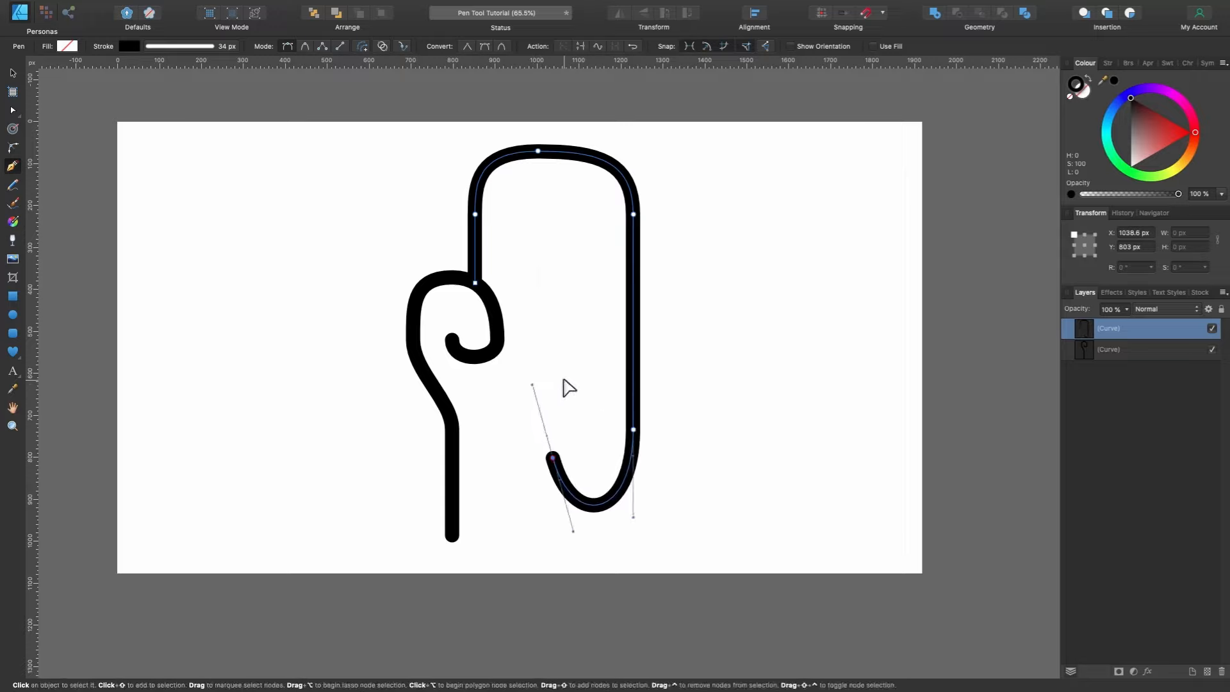
mouse_move(534, 383)
mouse_down()
mouse_move(633, 359)
mouse_move(651, 394)
mouse_move(651, 325)
mouse_move(655, 447)
mouse_move(639, 97)
mouse_move(646, 129)
mouse_up()
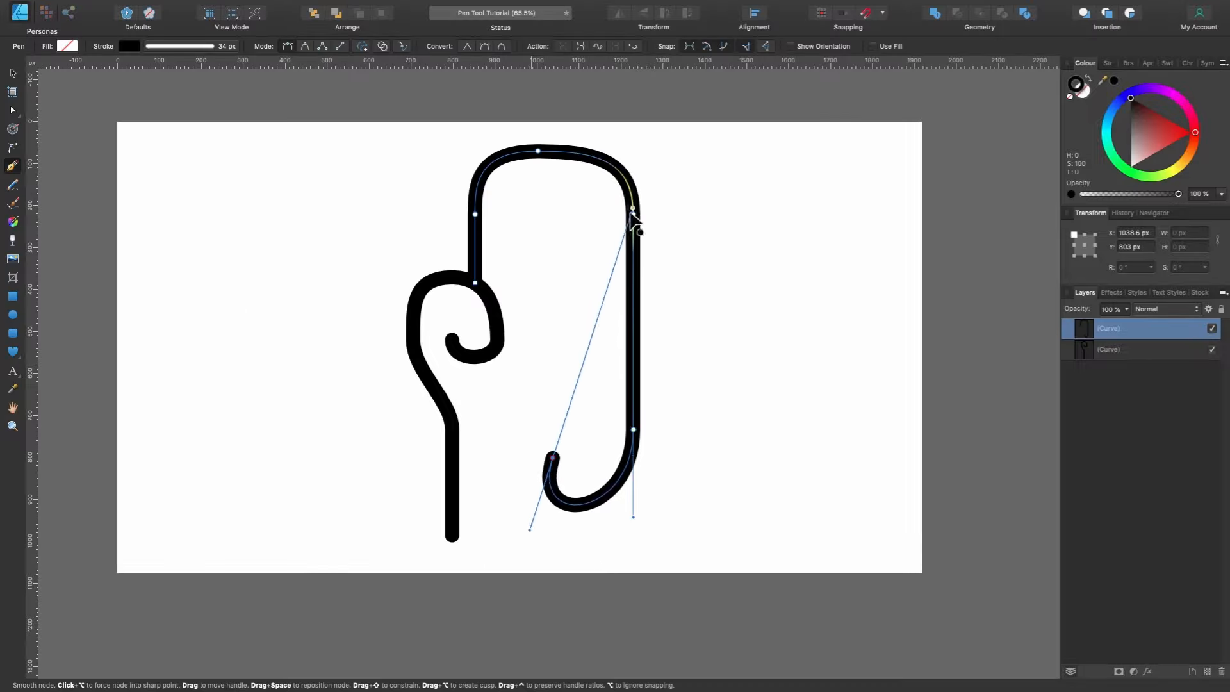
mouse_move(631, 214)
mouse_down()
mouse_move(633, 381)
mouse_move(633, 359)
mouse_up()
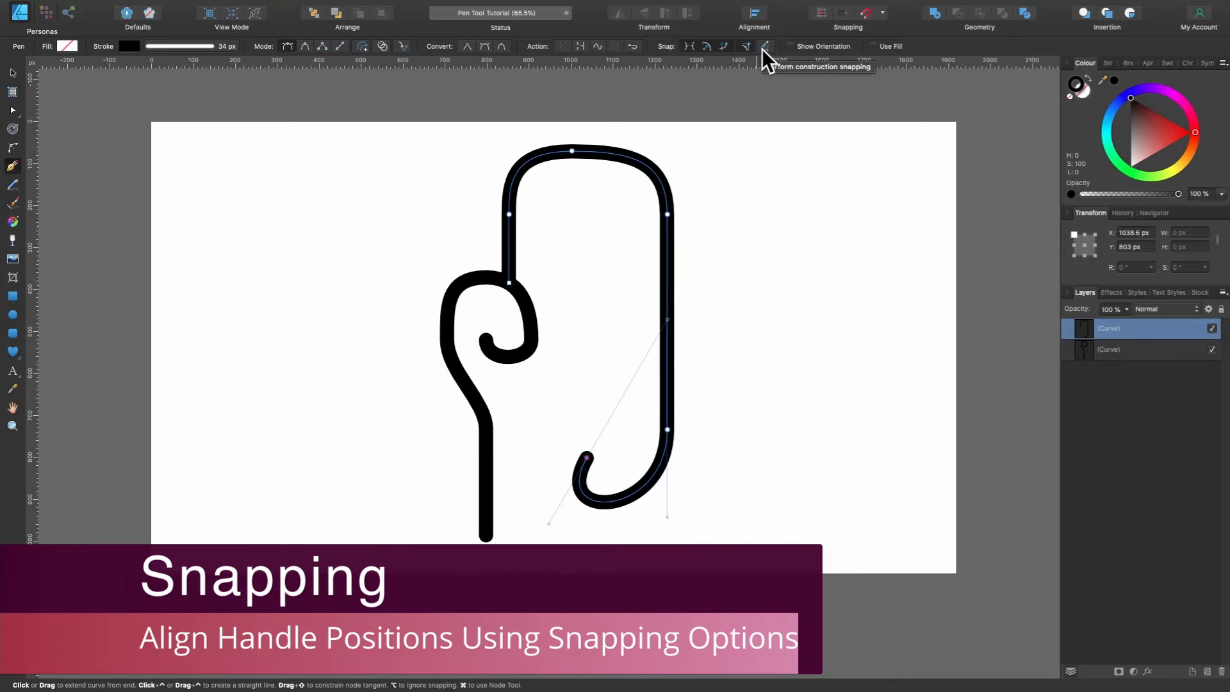
Enable construction snapping, move the end node to about X 1003 px, and tilt its handles to the snapping guides.
click(762, 49)
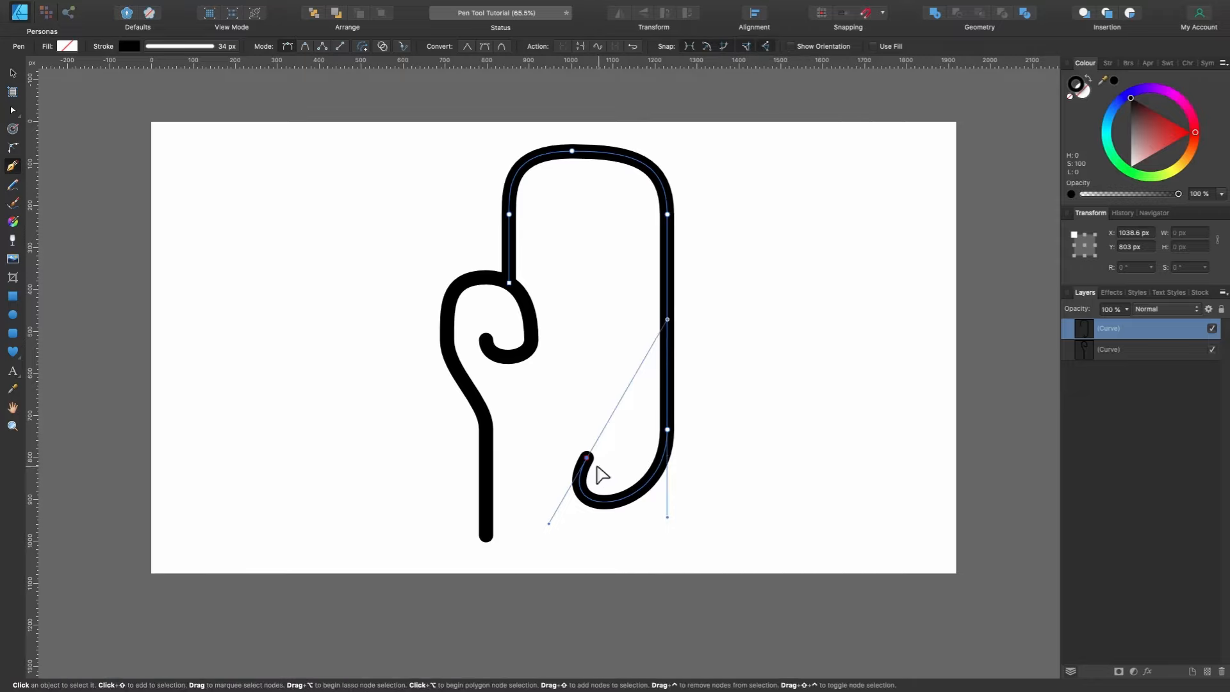
mouse_move(587, 457)
mouse_down()
mouse_move(587, 485)
mouse_move(587, 469)
mouse_up()
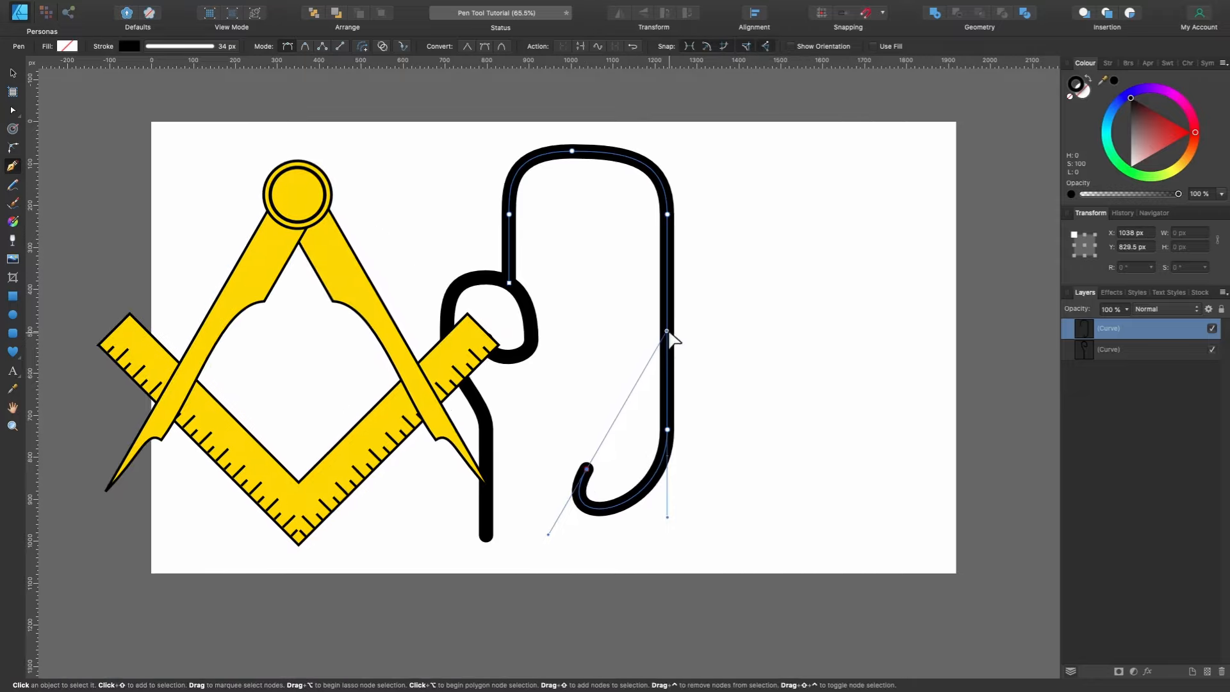
mouse_move(667, 332)
mouse_down()
mouse_move(620, 332)
mouse_move(665, 343)
mouse_move(668, 403)
mouse_move(667, 357)
mouse_move(598, 358)
mouse_move(502, 418)
mouse_move(555, 394)
mouse_up()
drag(584, 470, 571, 456)
mouse_move(596, 524)
mouse_down()
mouse_move(645, 508)
mouse_move(609, 528)
mouse_up()
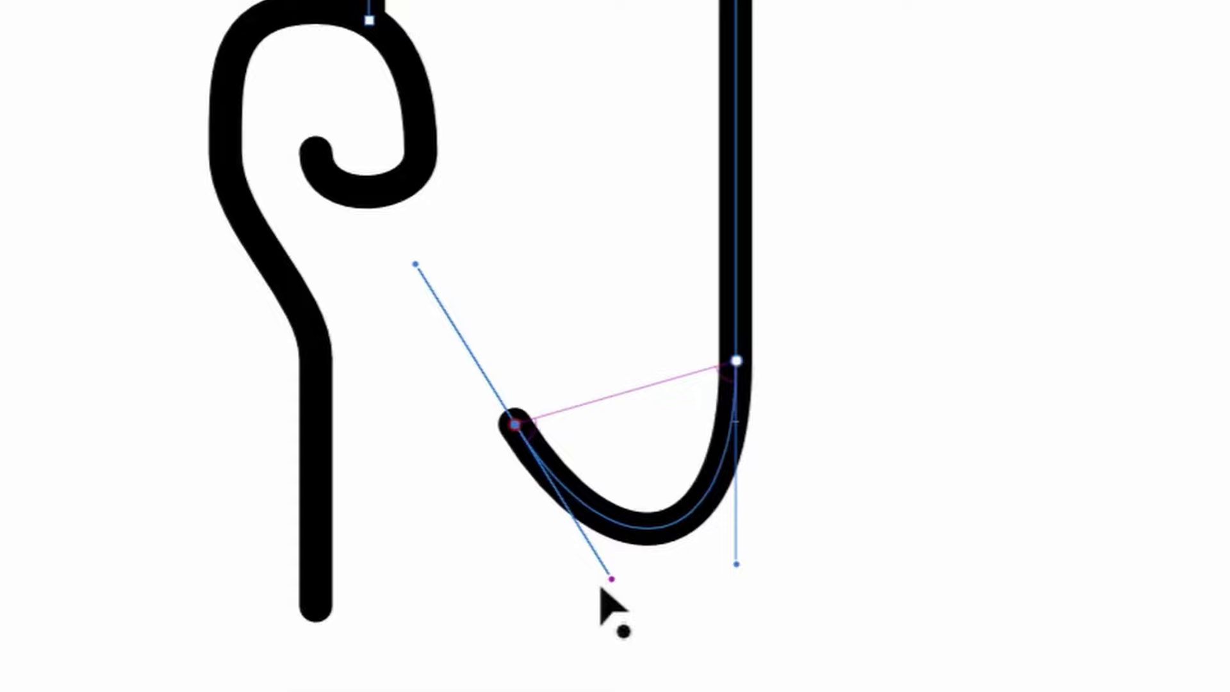
drag(602, 593, 653, 656)
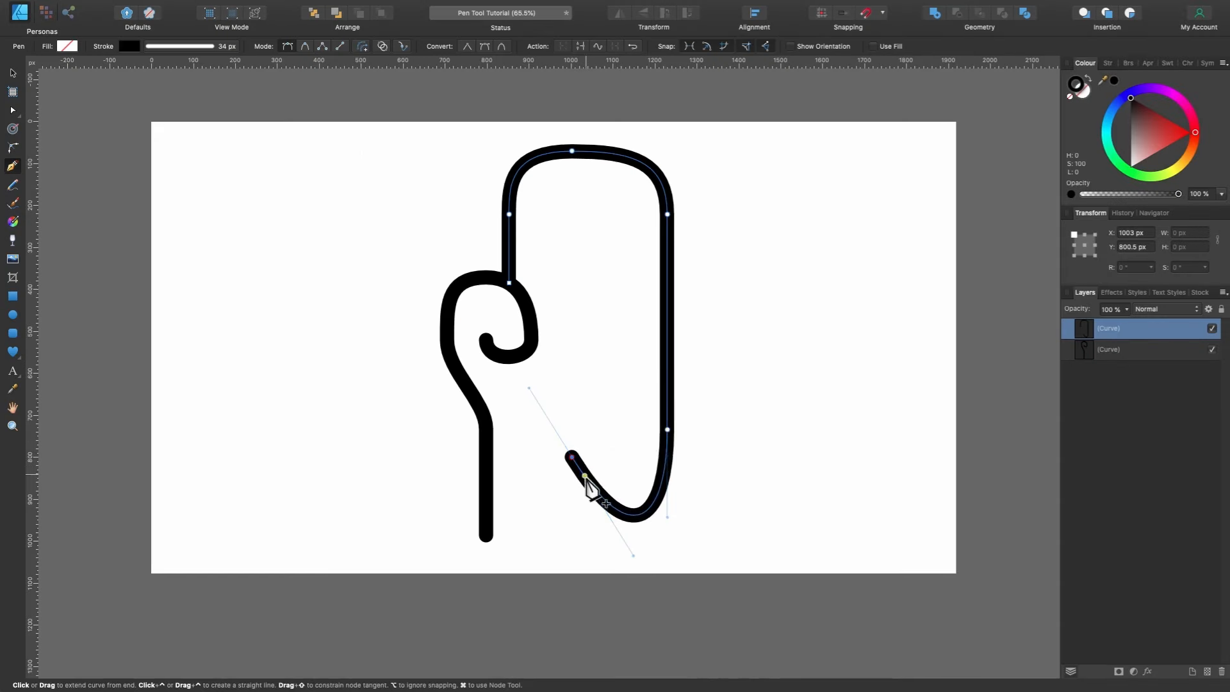
drag(667, 520, 667, 604)
key(super+z)
key(super+z)
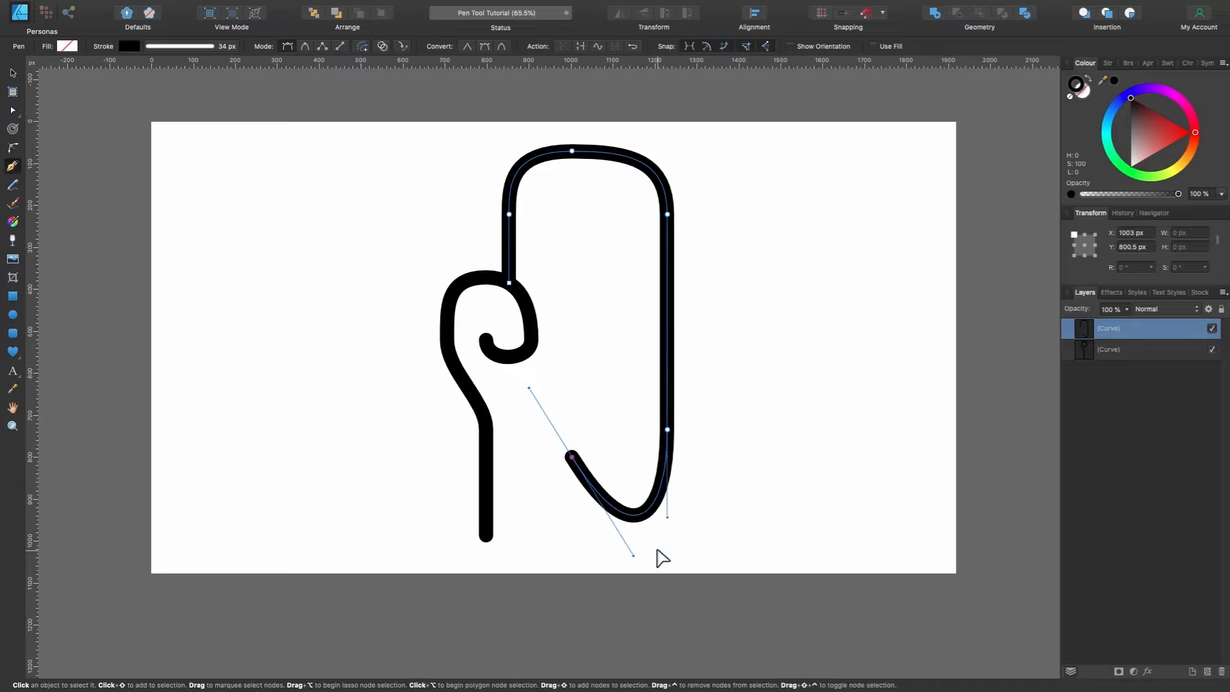
Swing the end node's lower handle to the construction guide perpendicular to the line between the two bottom nodes.
drag(634, 554, 598, 562)
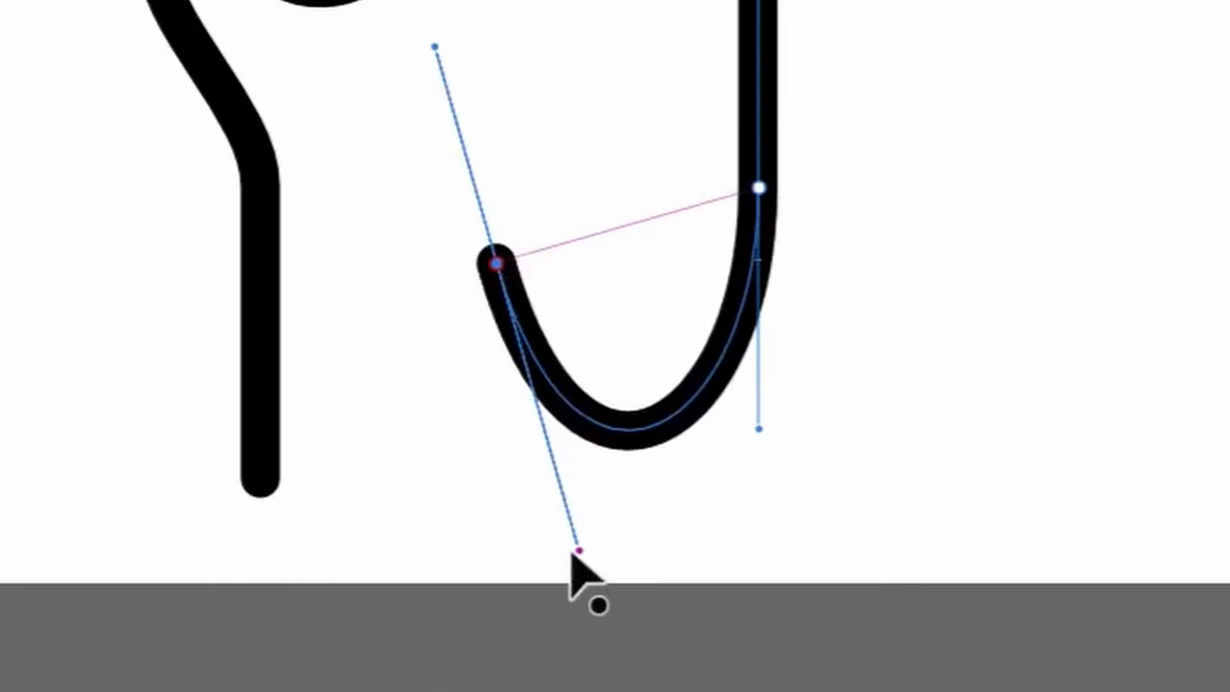
drag(571, 555, 600, 555)
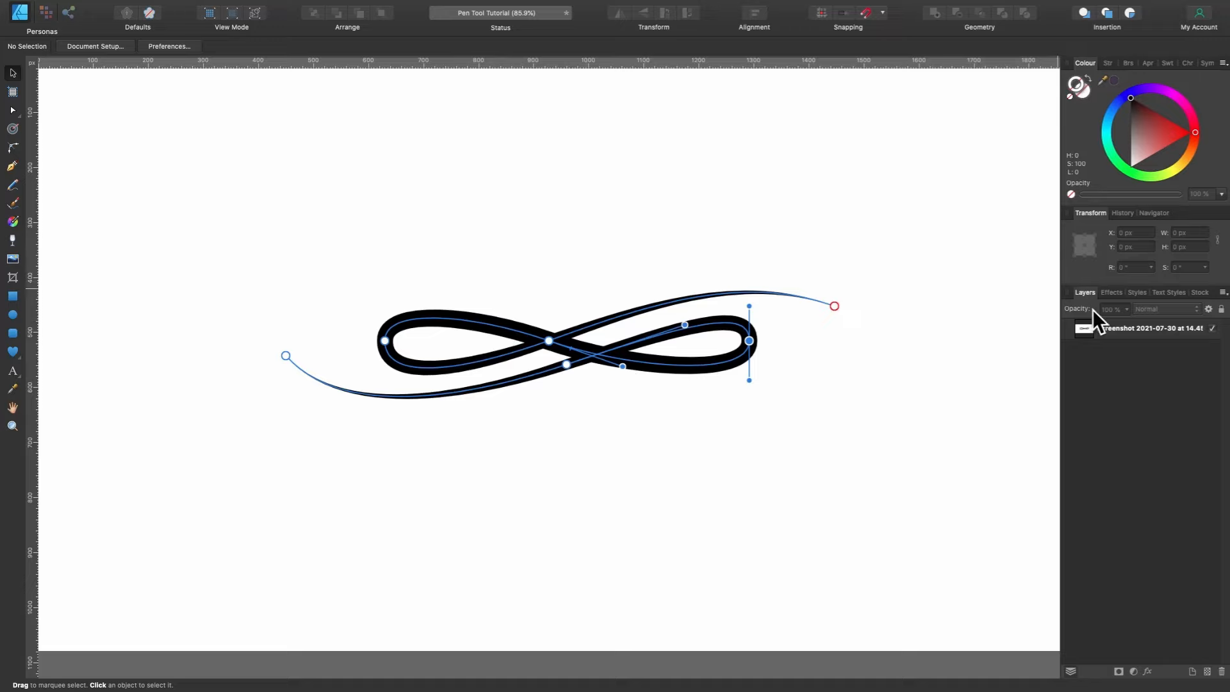
Lower the infinity-curve screenshot layer's opacity to about 36%, and deselect it.
click(1120, 329)
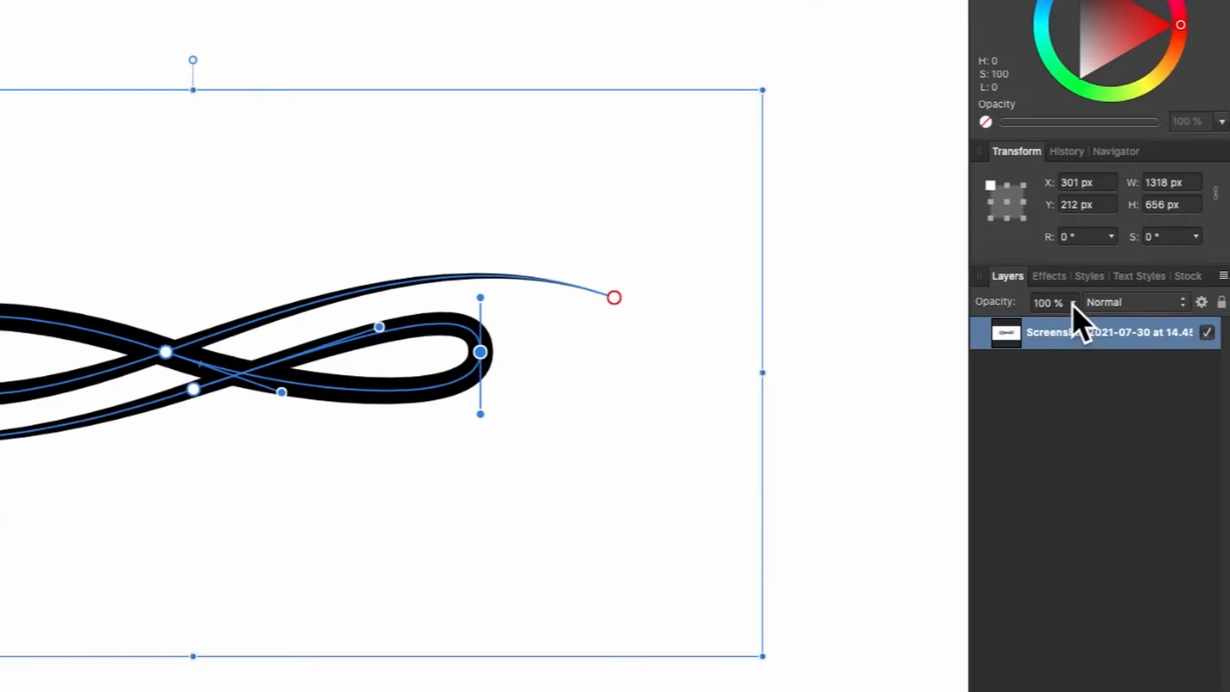
click(1073, 305)
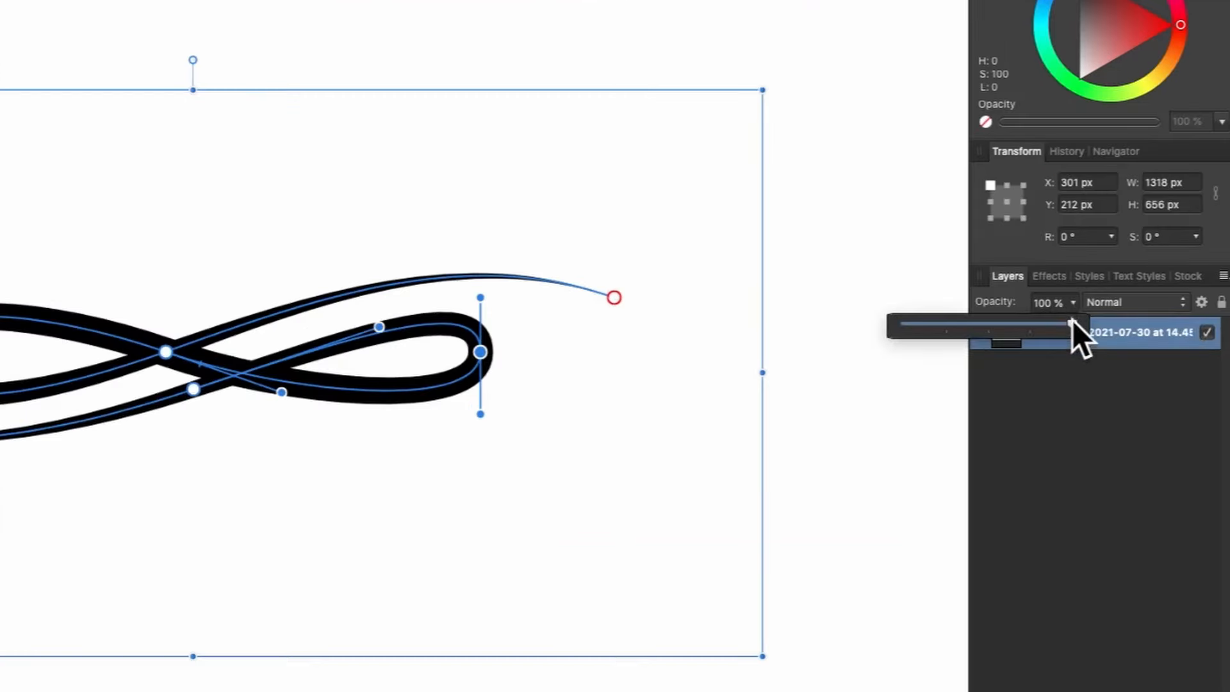
drag(1072, 332, 963, 340)
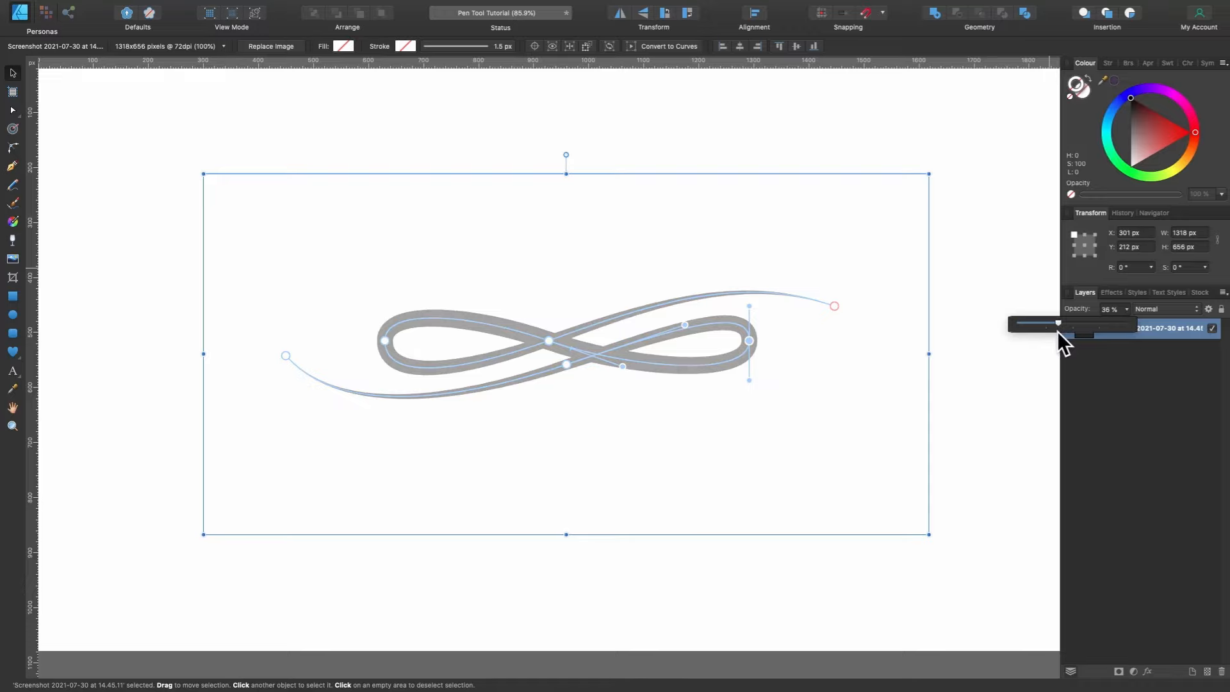
click(321, 106)
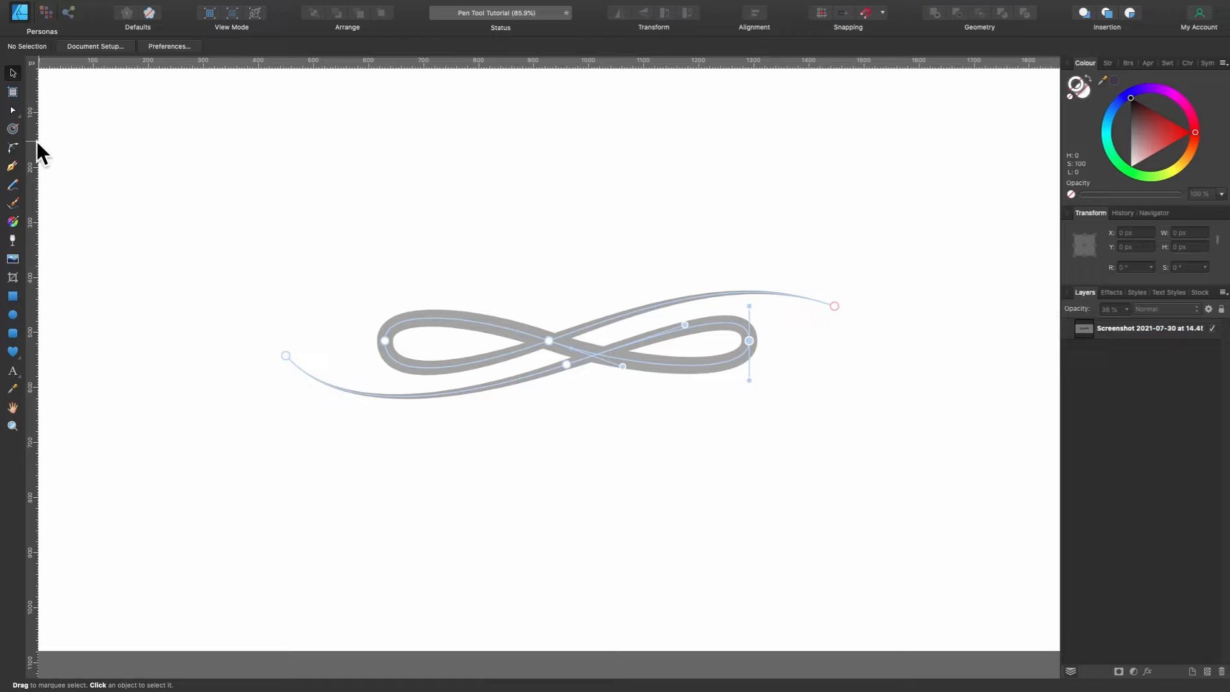
With the Pen tool and a black stroke, trace the reference curve's lower-left tail to its first inner node, adjusting the handles to match.
click(12, 166)
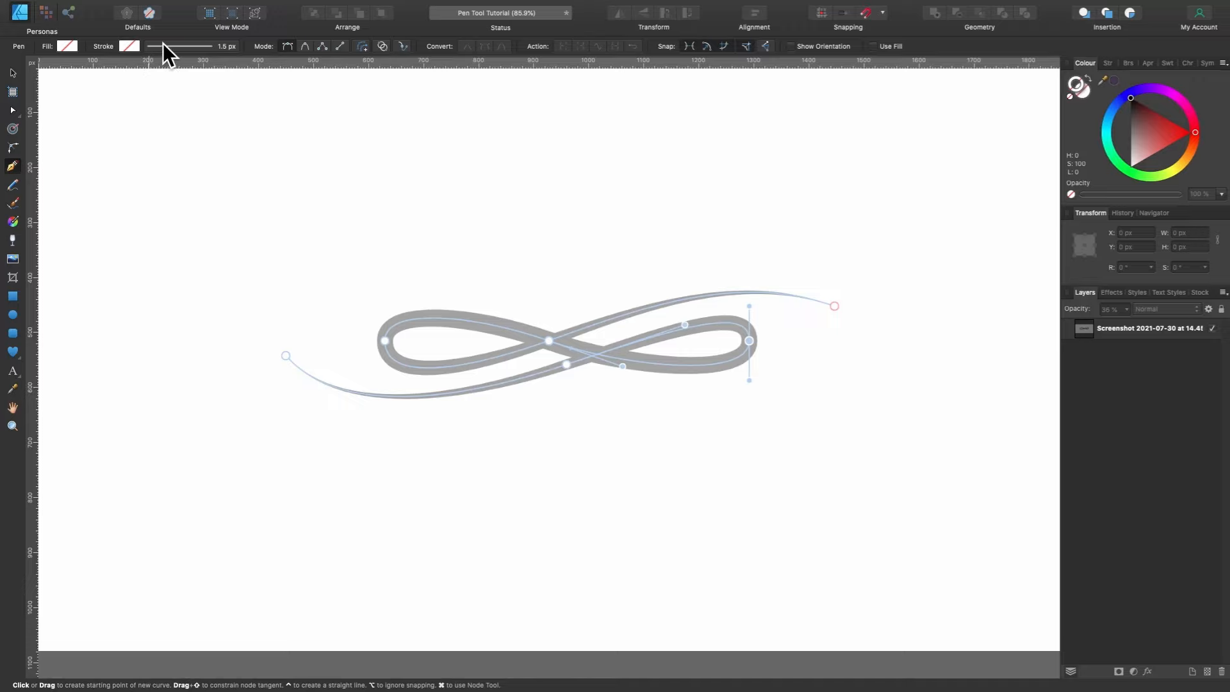
click(129, 47)
click(189, 107)
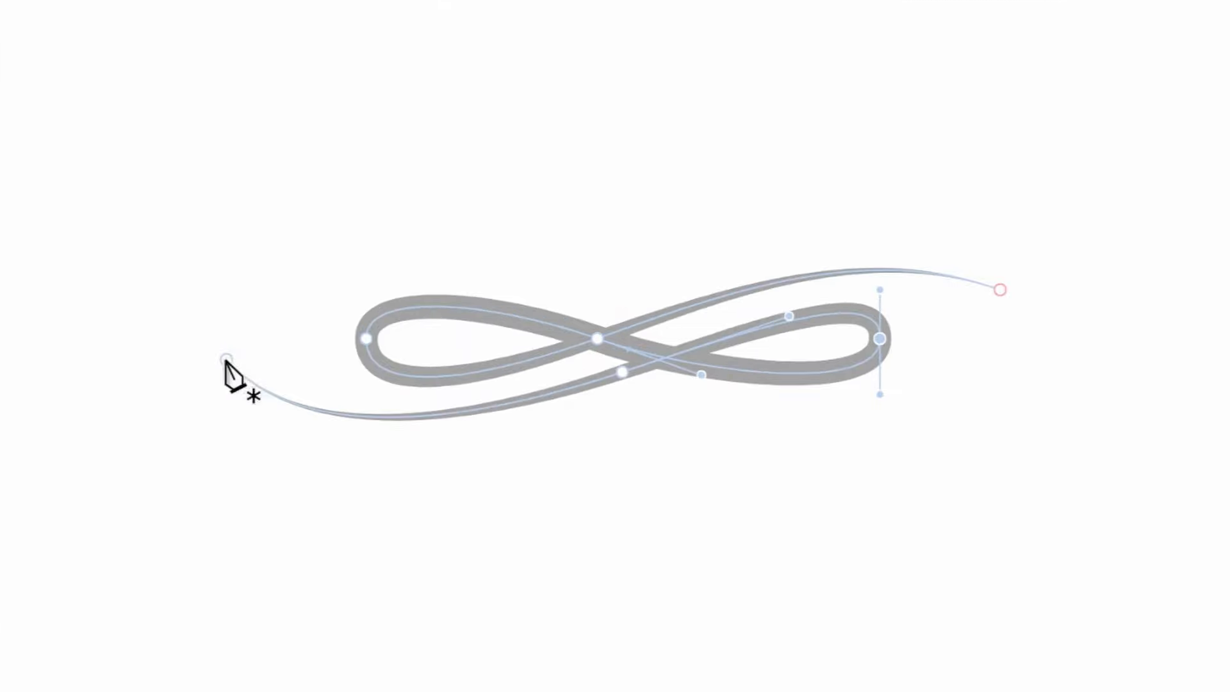
drag(226, 358, 320, 456)
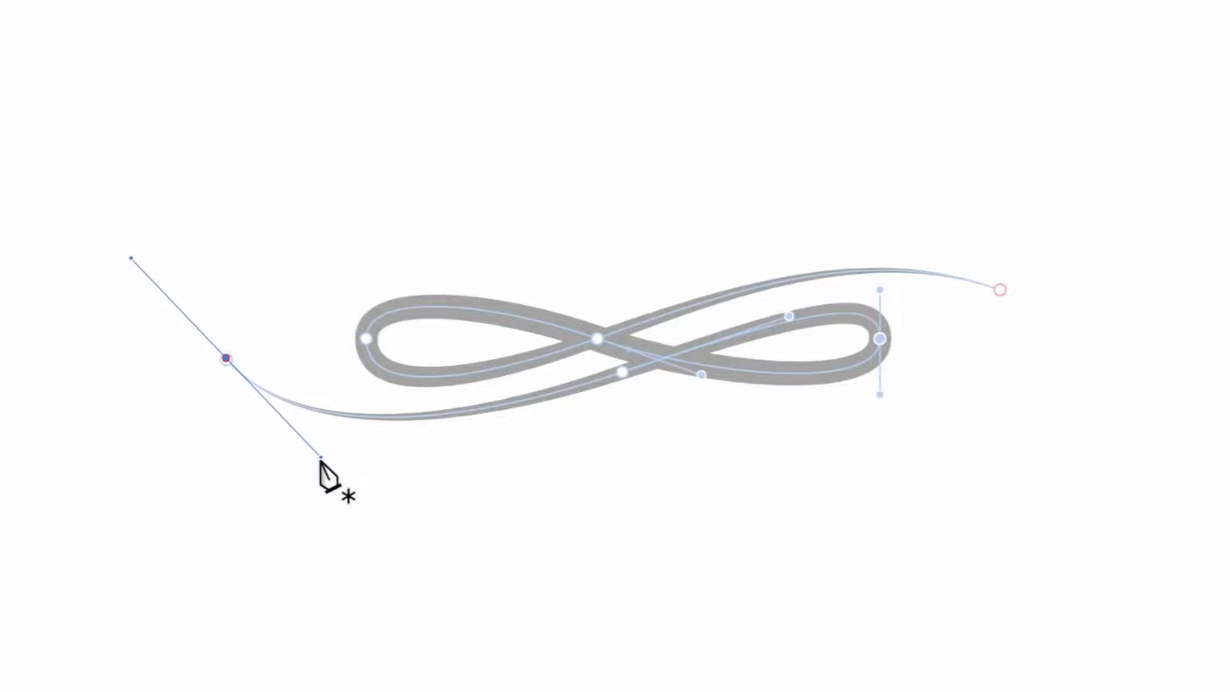
click(621, 371)
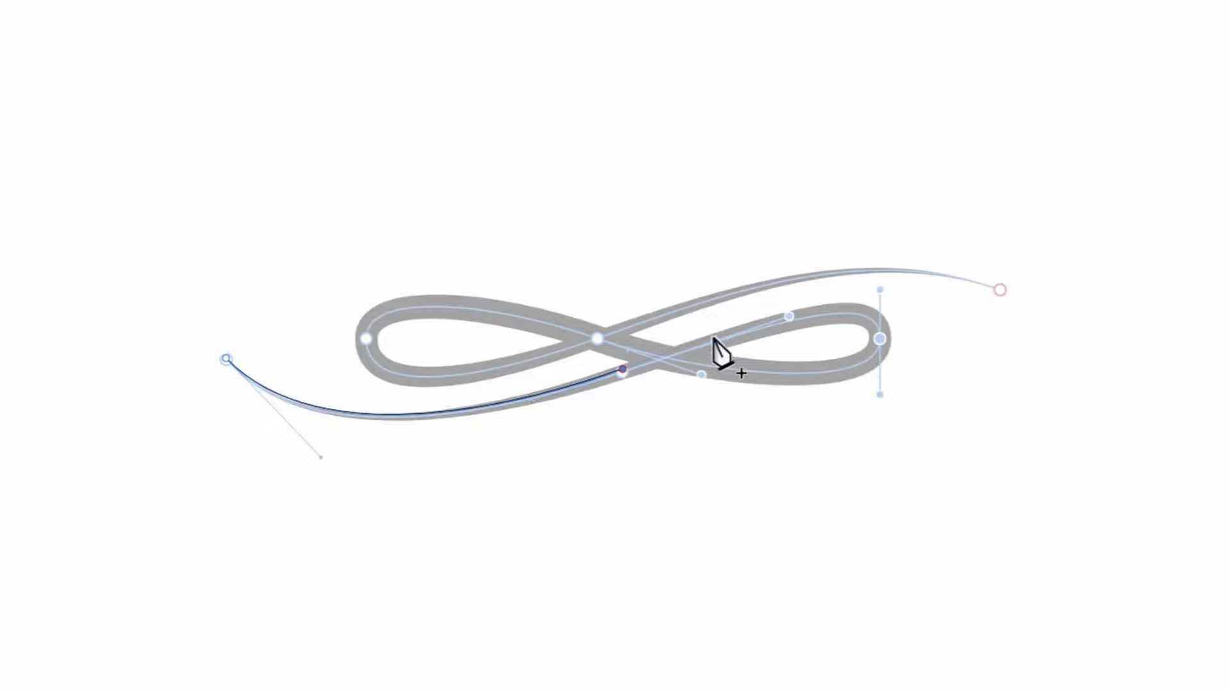
drag(728, 330, 789, 318)
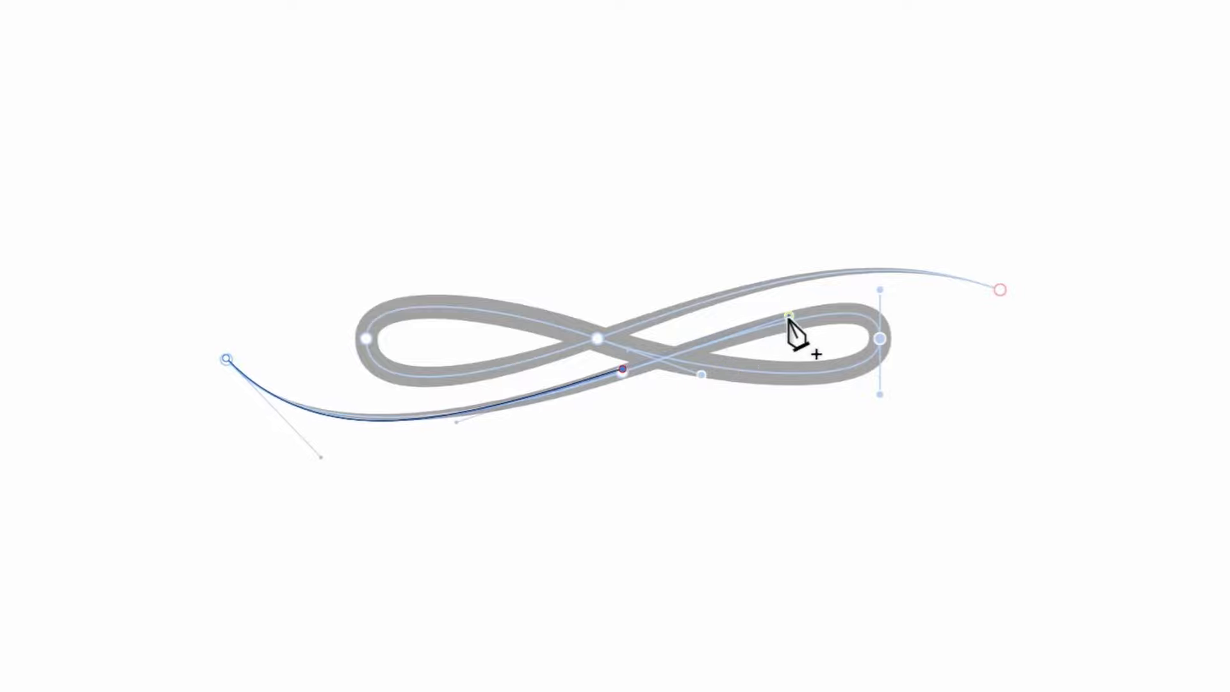
scroll(789, 317, up, 2)
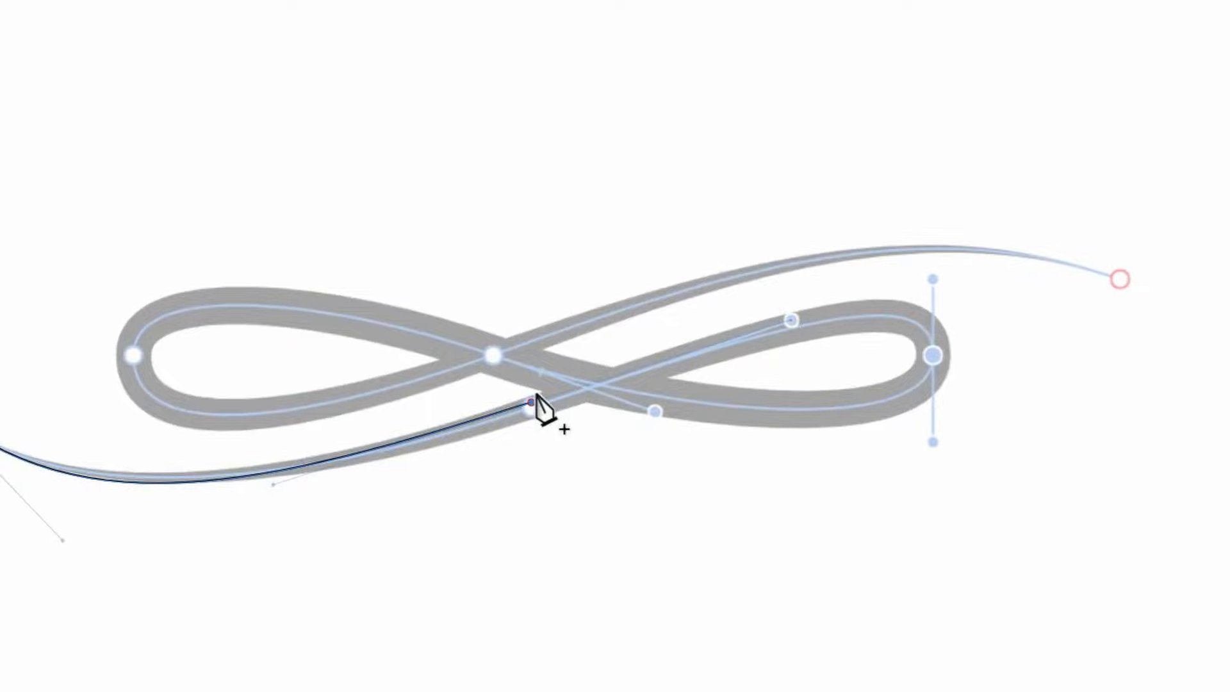
key(ctrl)
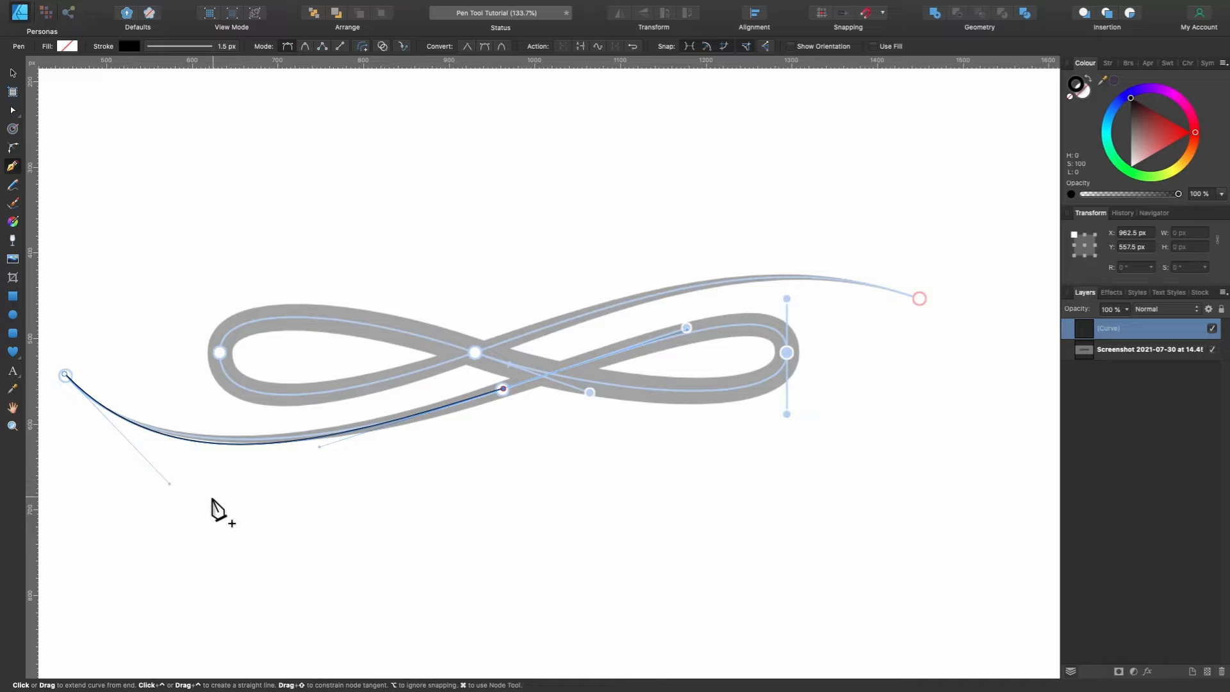
drag(169, 484, 165, 475)
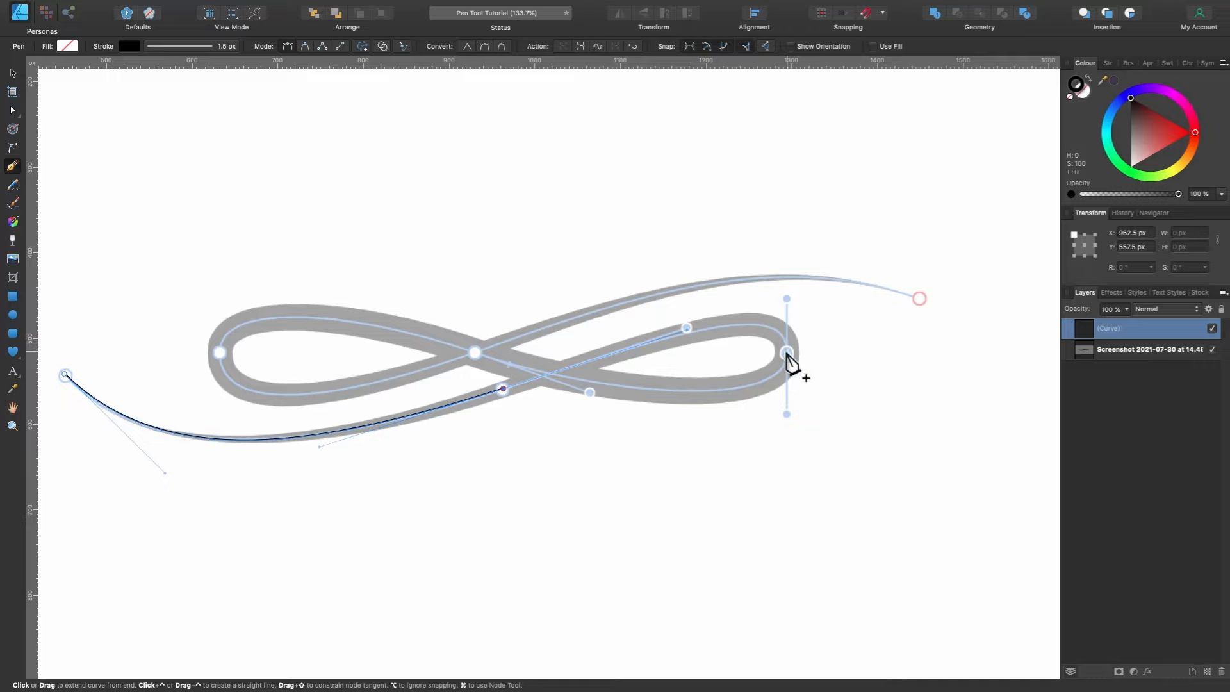
Continue the path with smooth nodes around both infinity loops and out to the upper-right tail's end, lengthening the crossing node's handle to fit.
drag(787, 354, 794, 412)
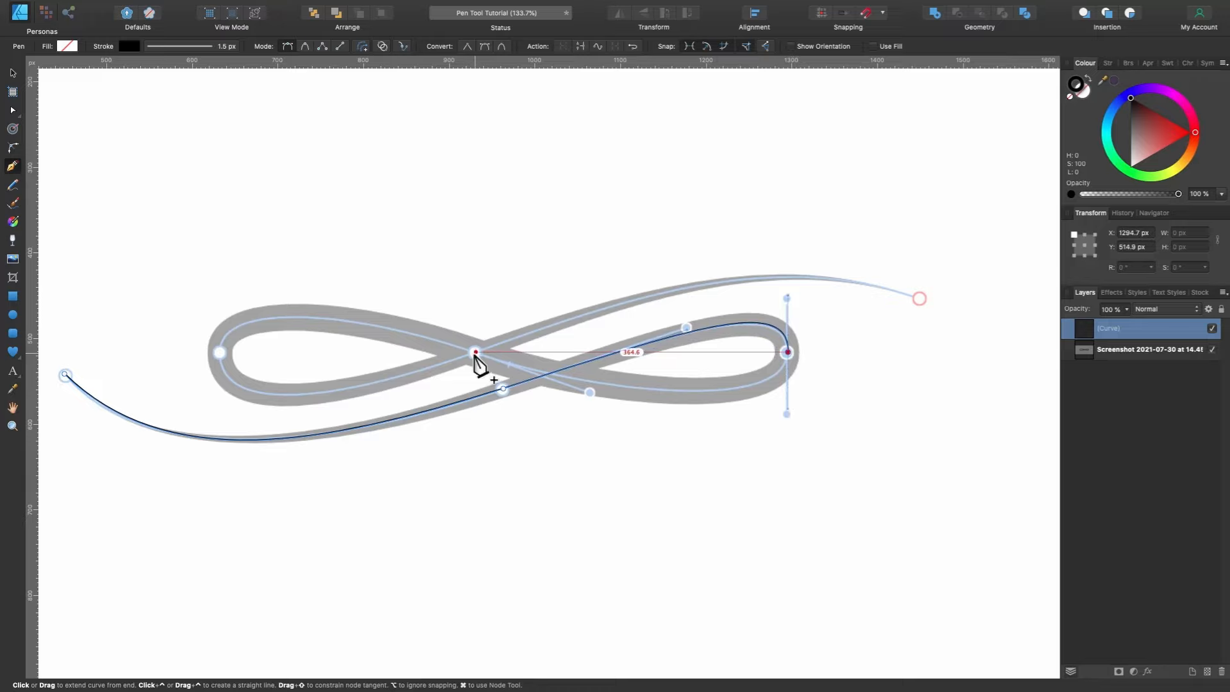
drag(475, 352, 360, 314)
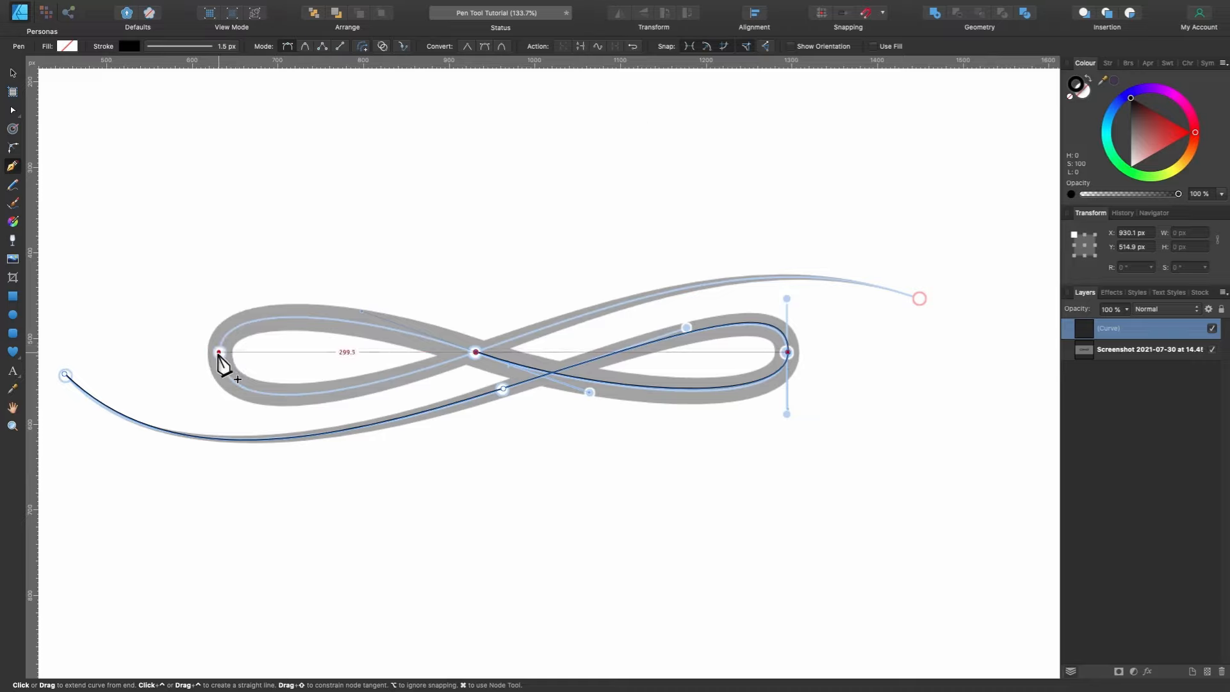
drag(219, 352, 220, 405)
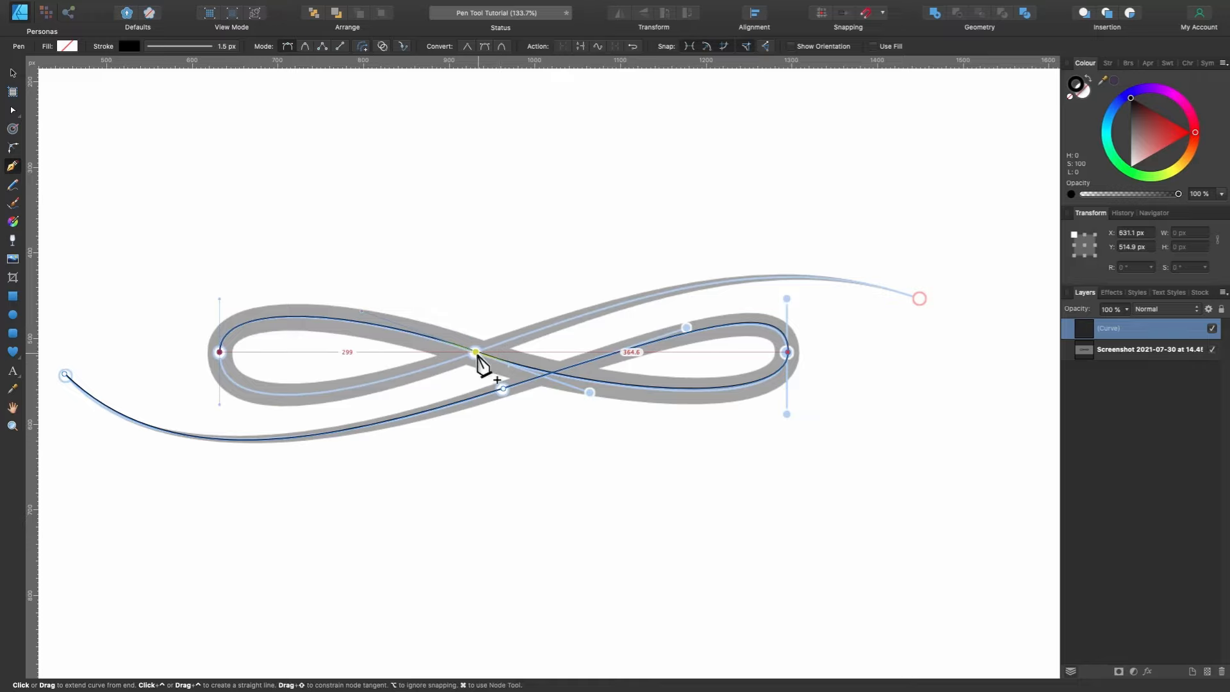
drag(476, 352, 638, 290)
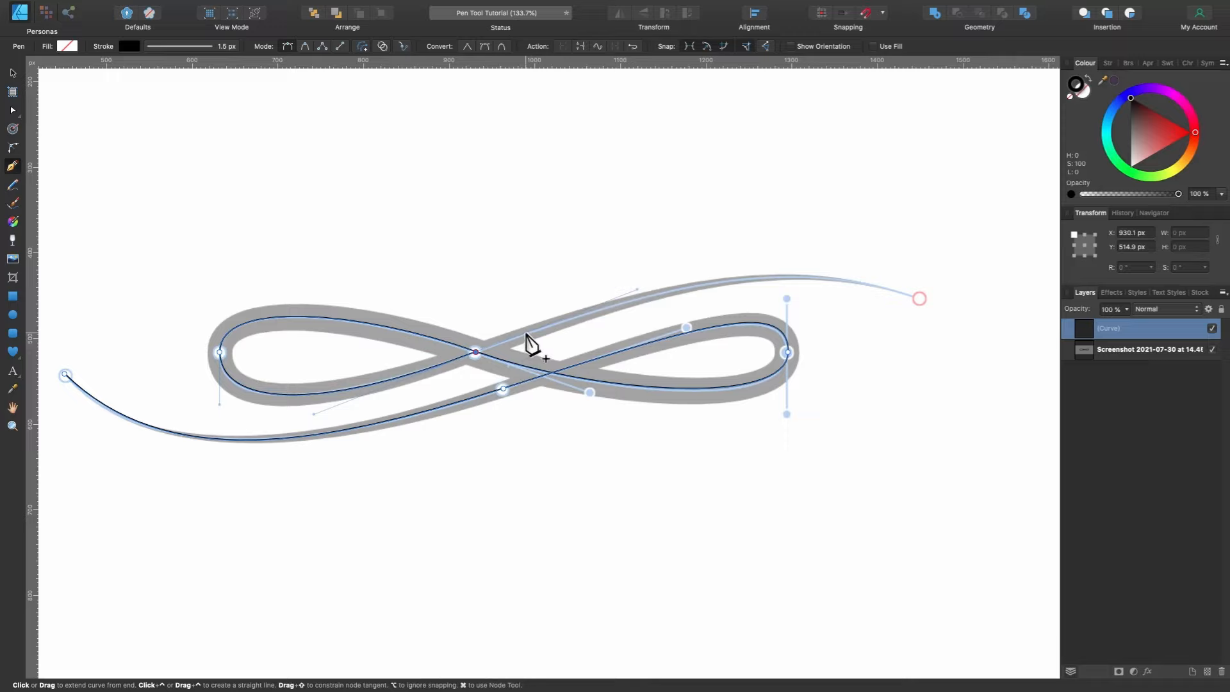
click(920, 298)
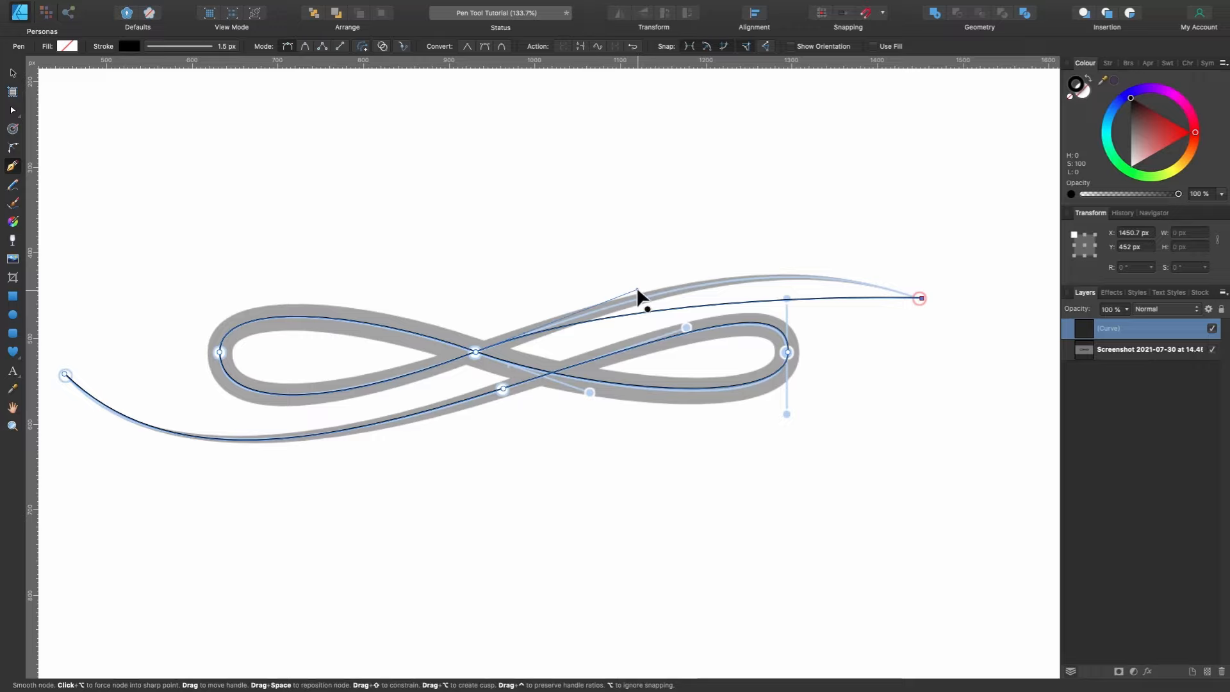
drag(638, 291, 783, 238)
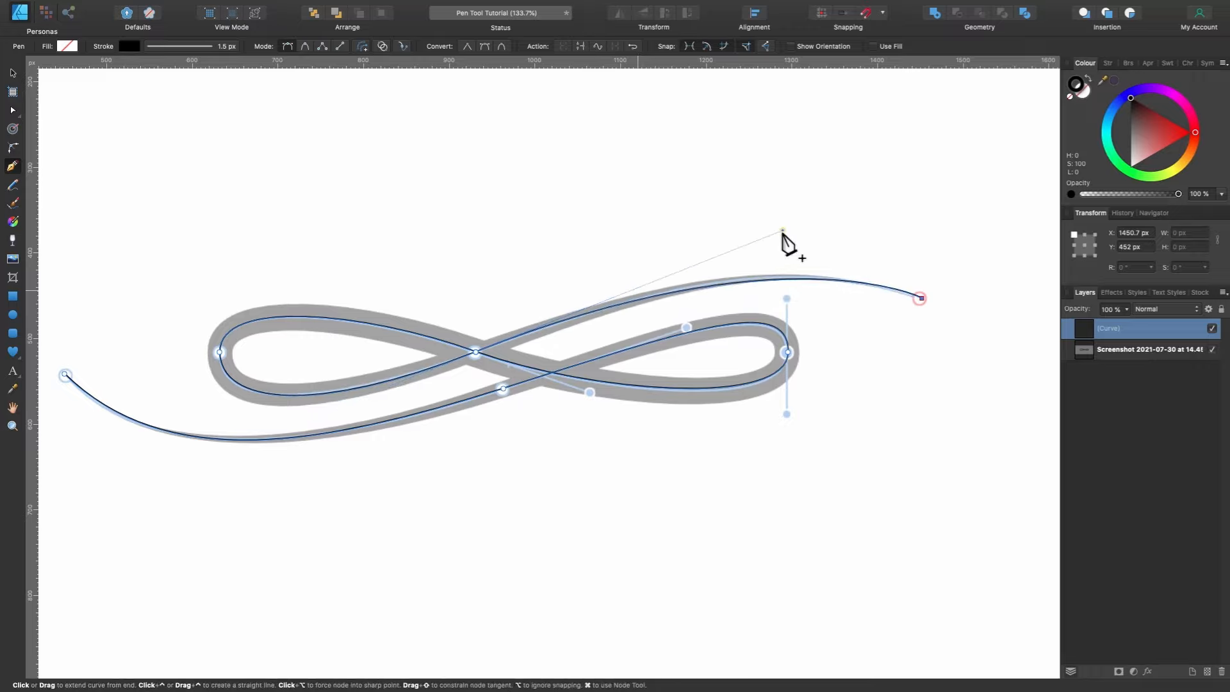
Set the traced curve's stroke width to 26 px.
scroll(783, 234, down, 2)
scroll(786, 242, down, 2)
scroll(717, 231, left, 3)
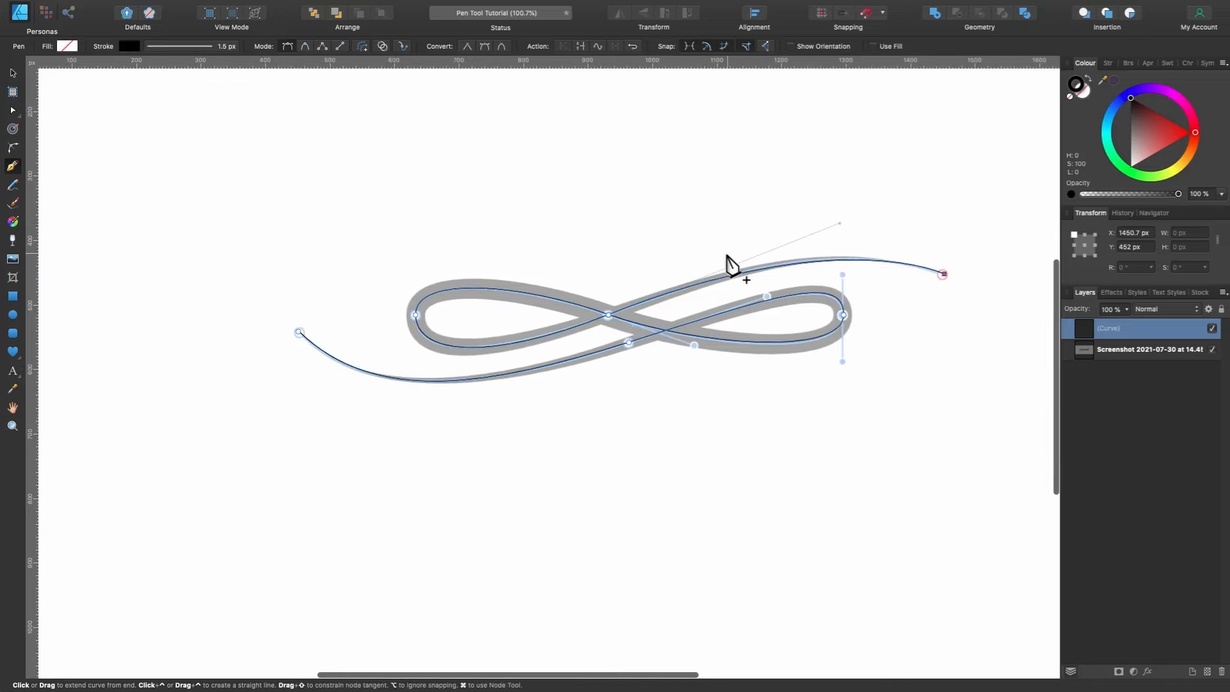
click(192, 47)
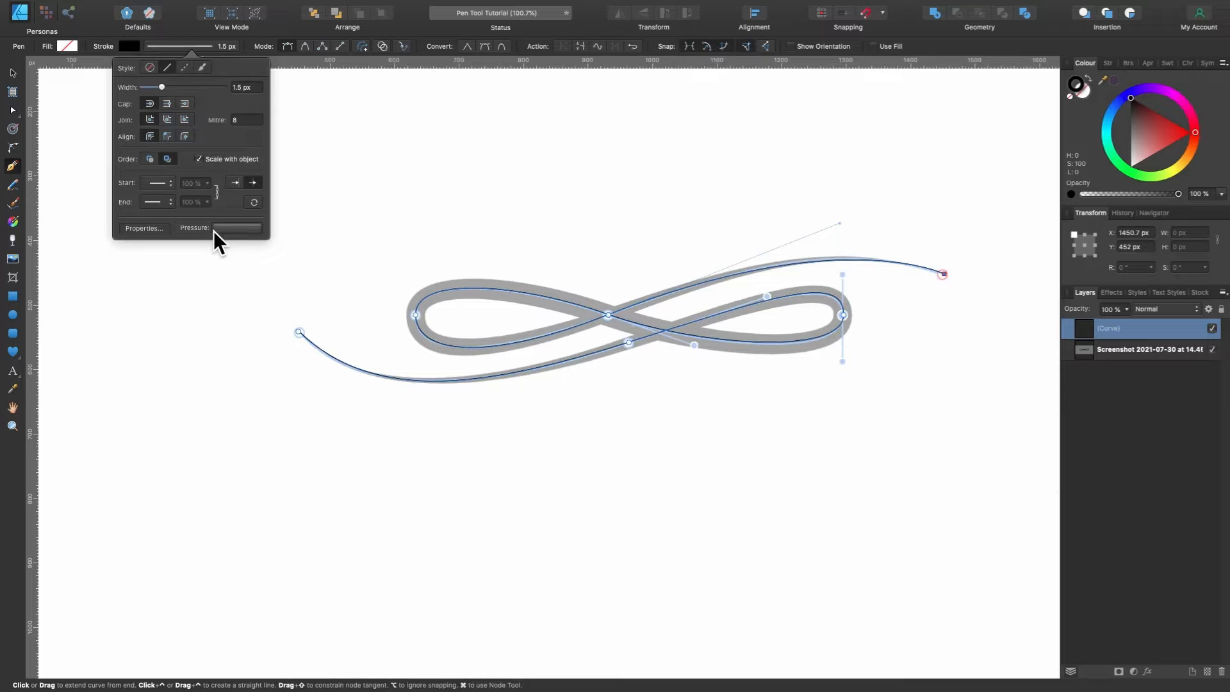
drag(164, 85, 195, 86)
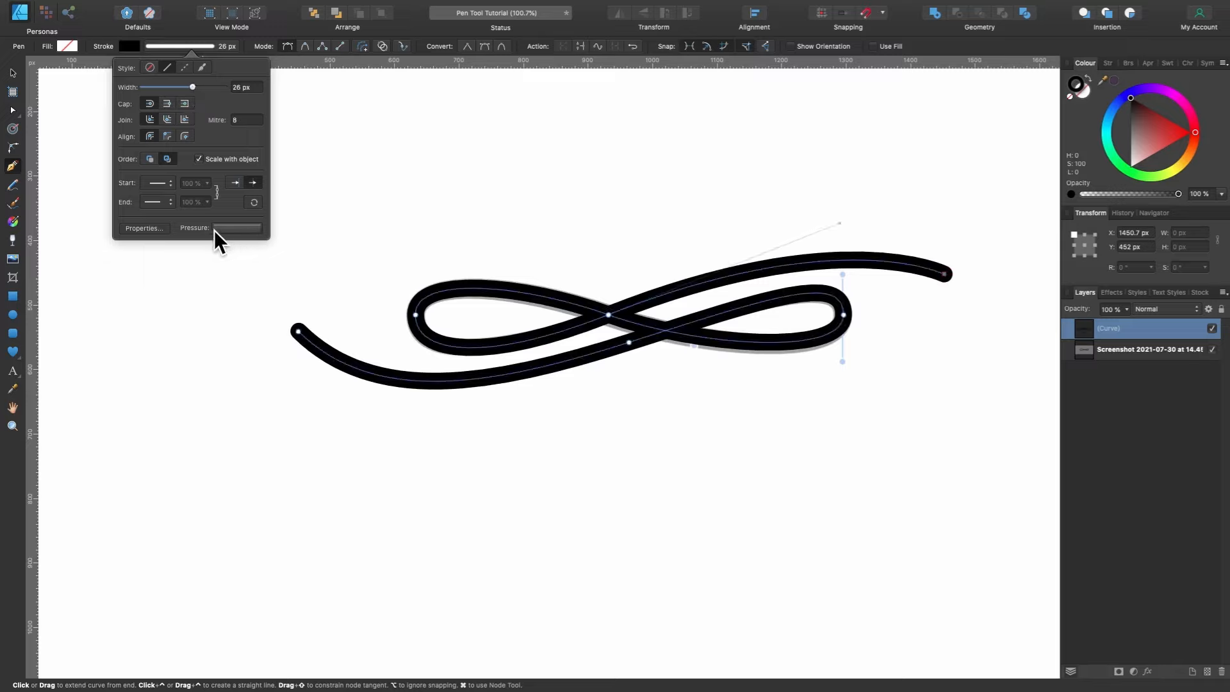
Shape the stroke's pressure profile so both ends taper to zero while the middle keeps full width.
click(232, 228)
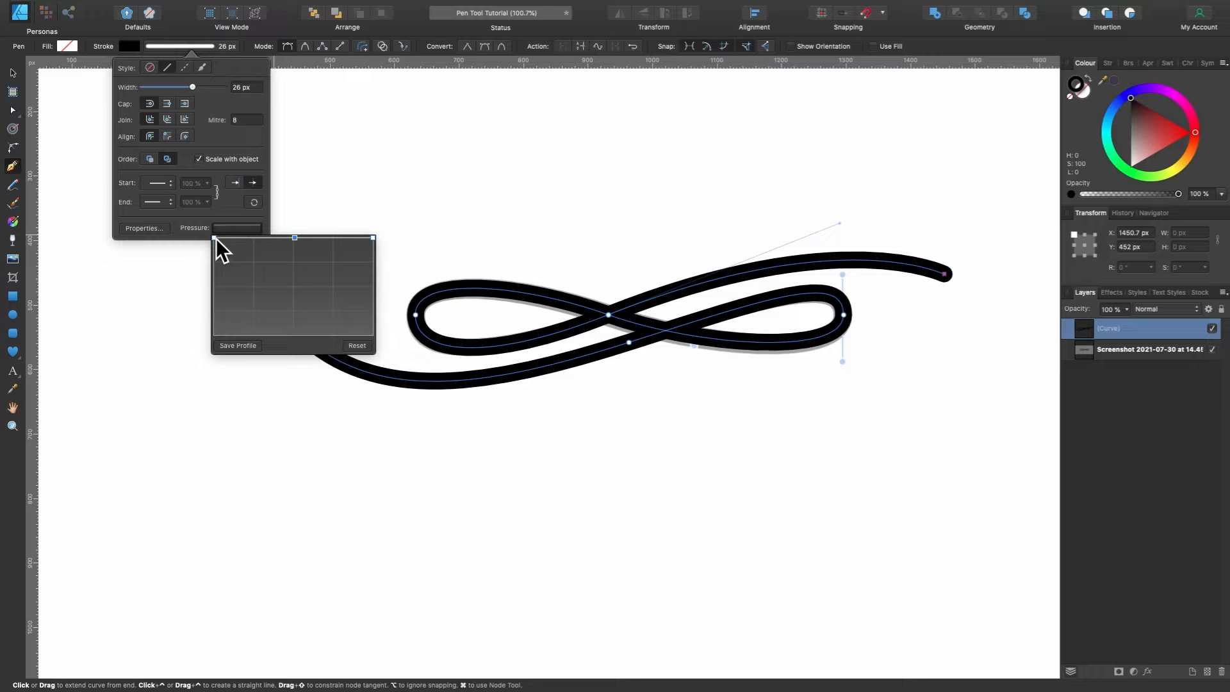
drag(215, 238, 214, 311)
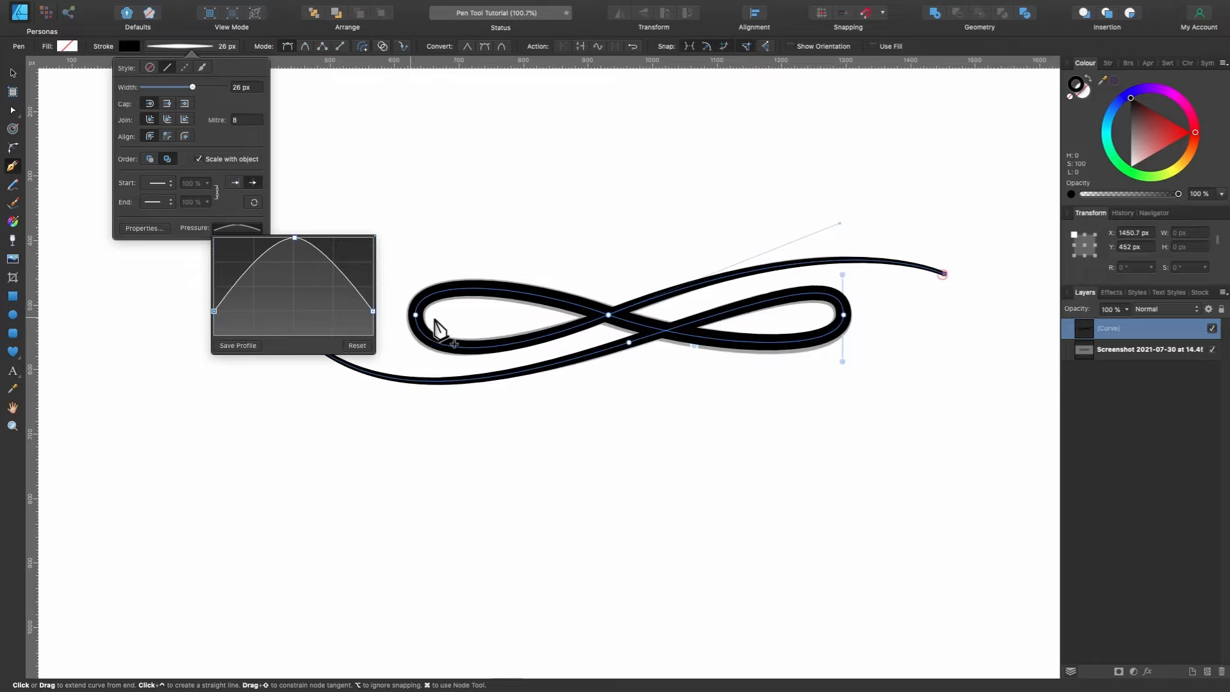
scroll(481, 330, up, 3)
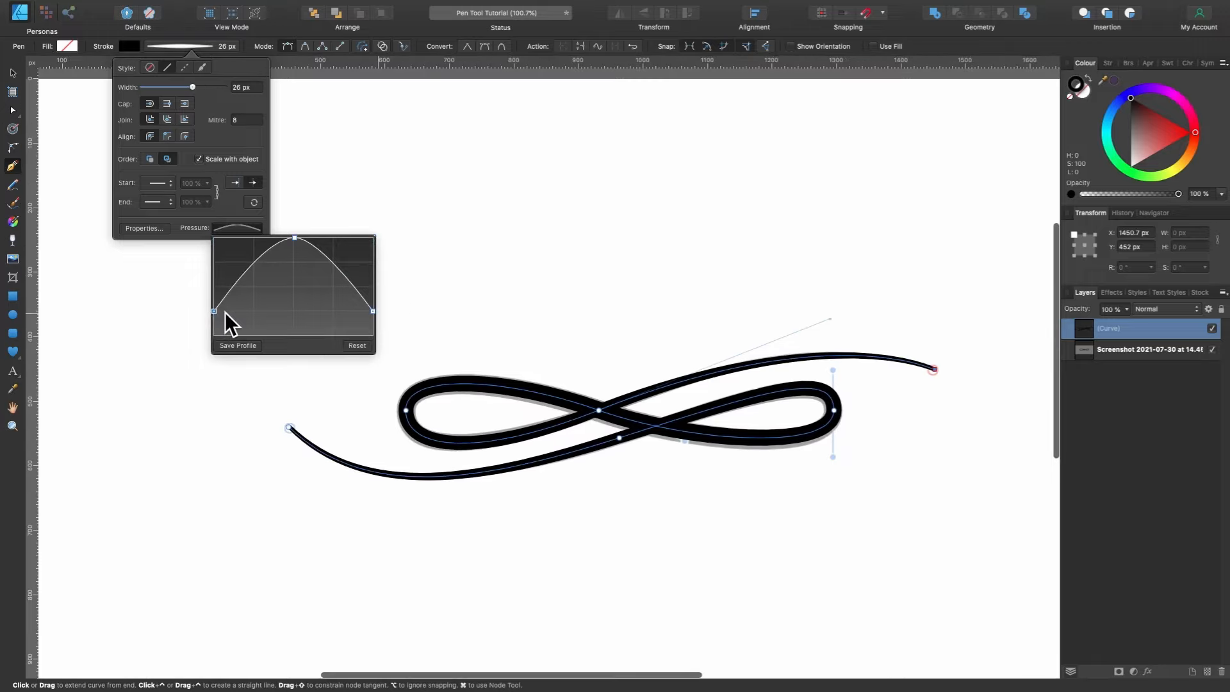
drag(214, 312, 214, 335)
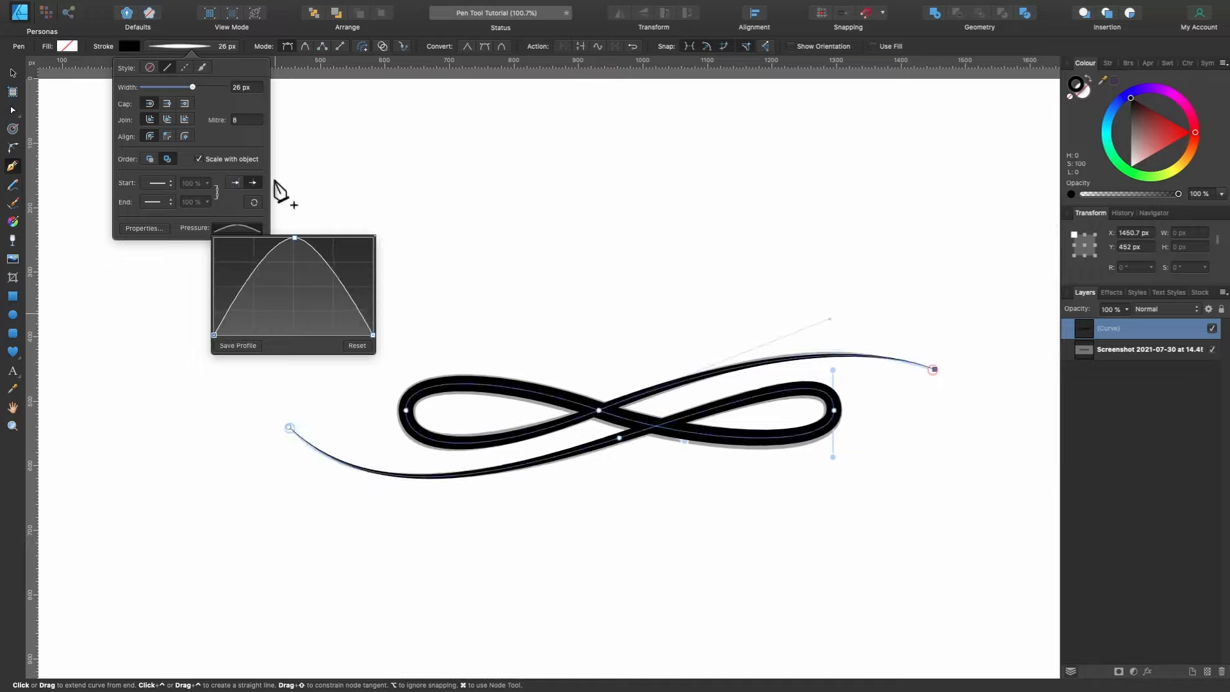
click(281, 27)
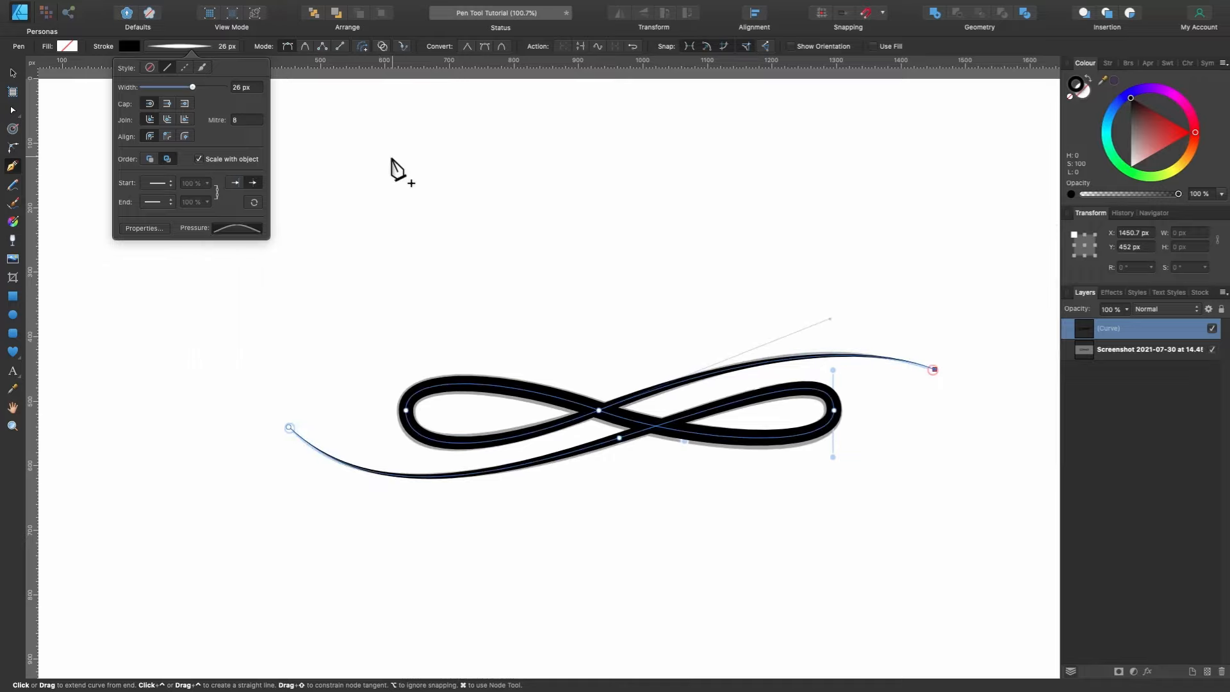
Select the reference screenshot layer and hide it.
key(v)
click(550, 215)
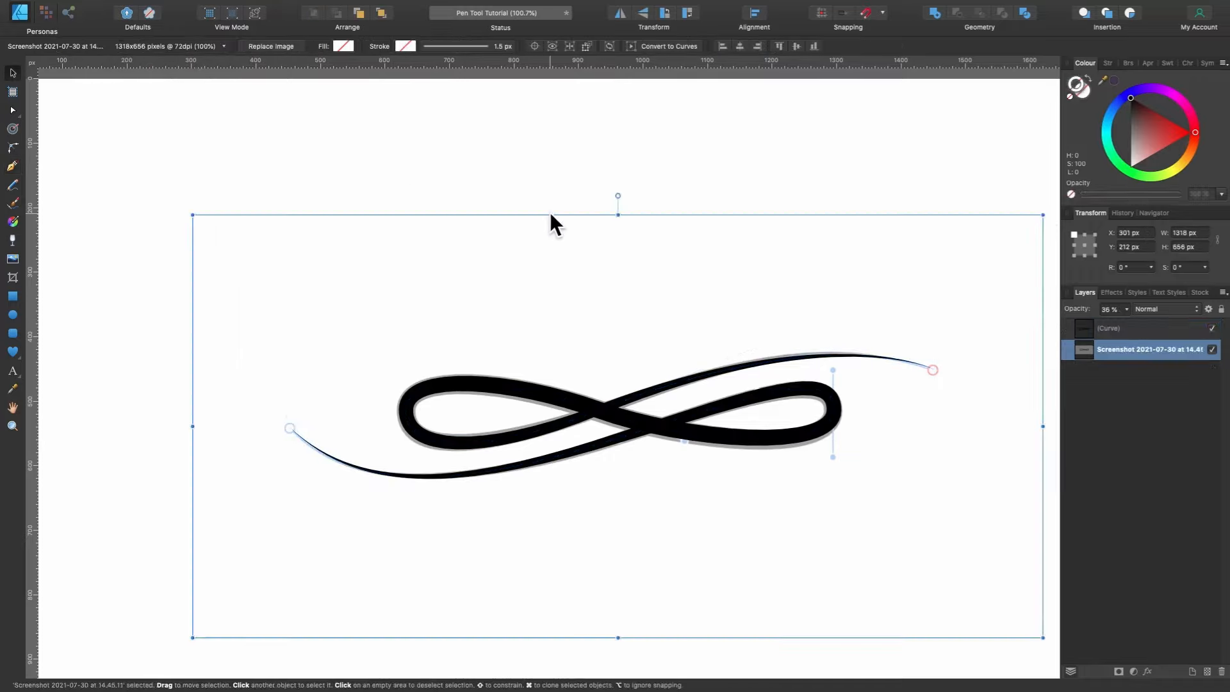
scroll(833, 288, down, 2)
scroll(833, 288, right, 2)
click(1212, 349)
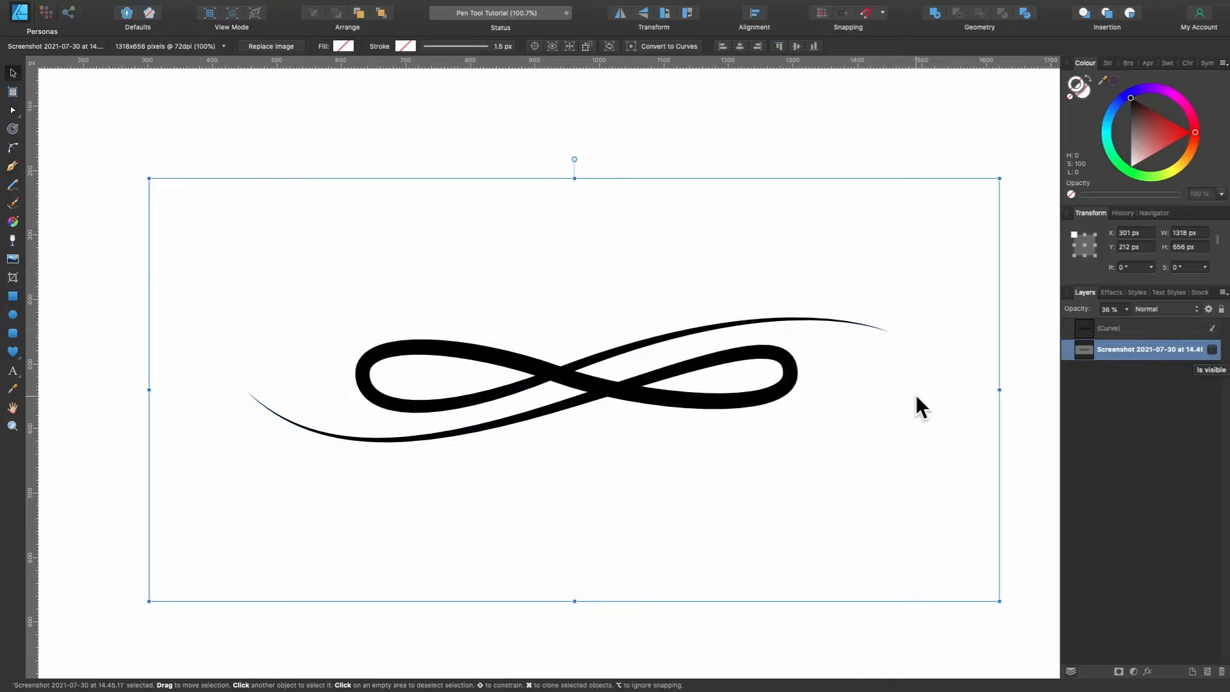
Examine the tapered infinity curve up close and on the whole page without its reference.
scroll(917, 395, down, 2)
scroll(916, 395, right, 2)
scroll(545, 328, down, 3)
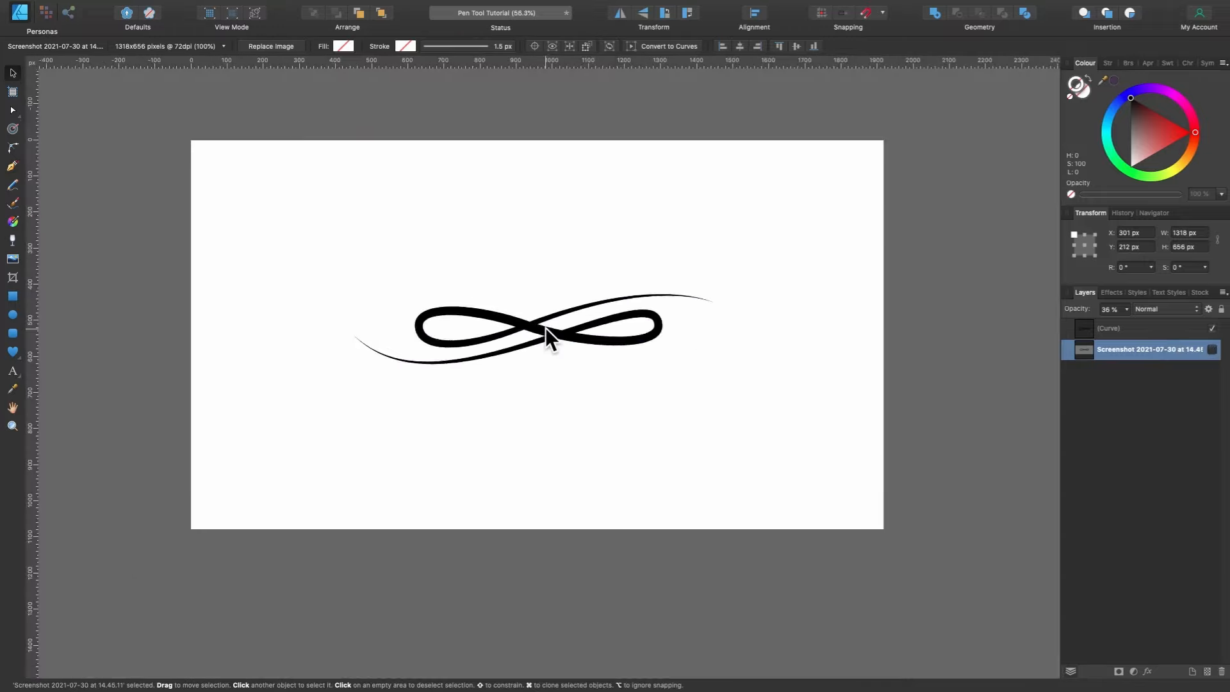
scroll(544, 328, up, 4)
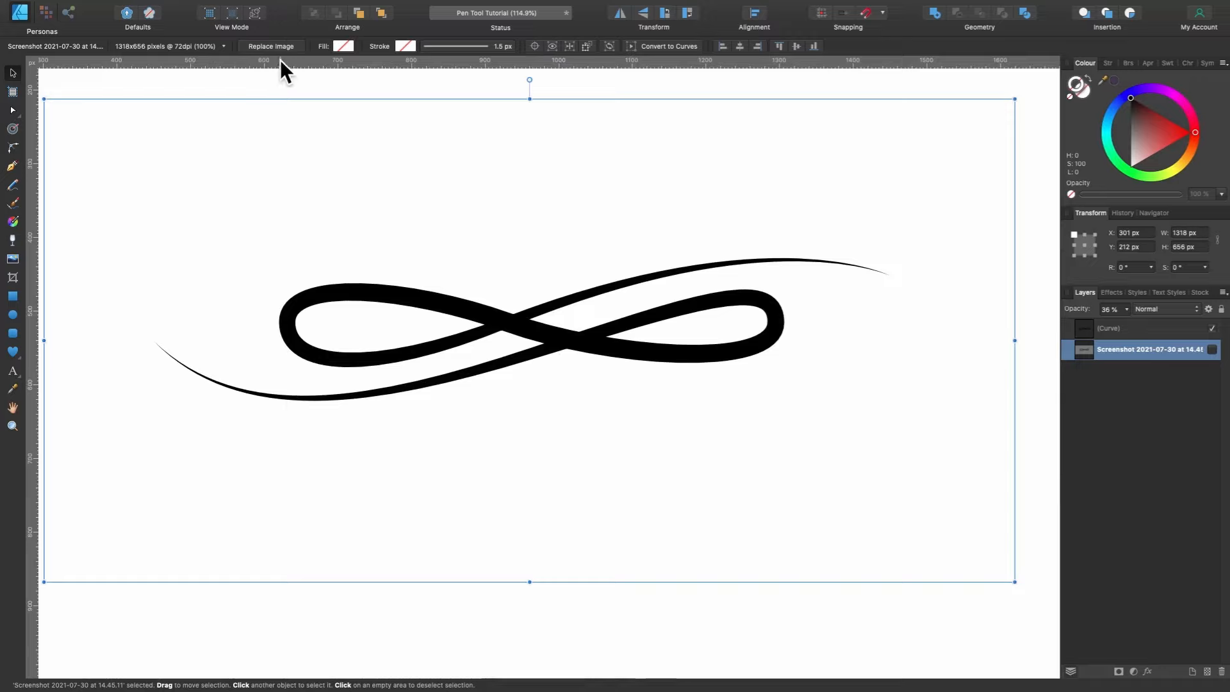
scroll(620, 309, down, 3)
scroll(620, 309, up, 1)
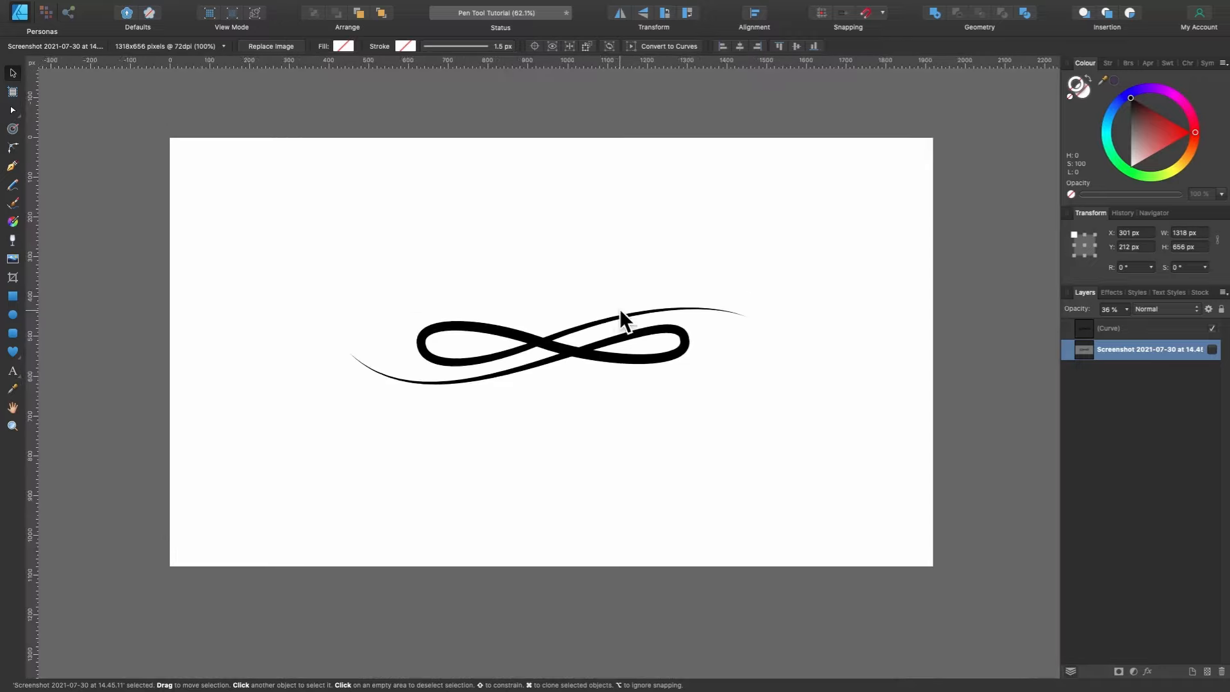
scroll(620, 308, down, 1)
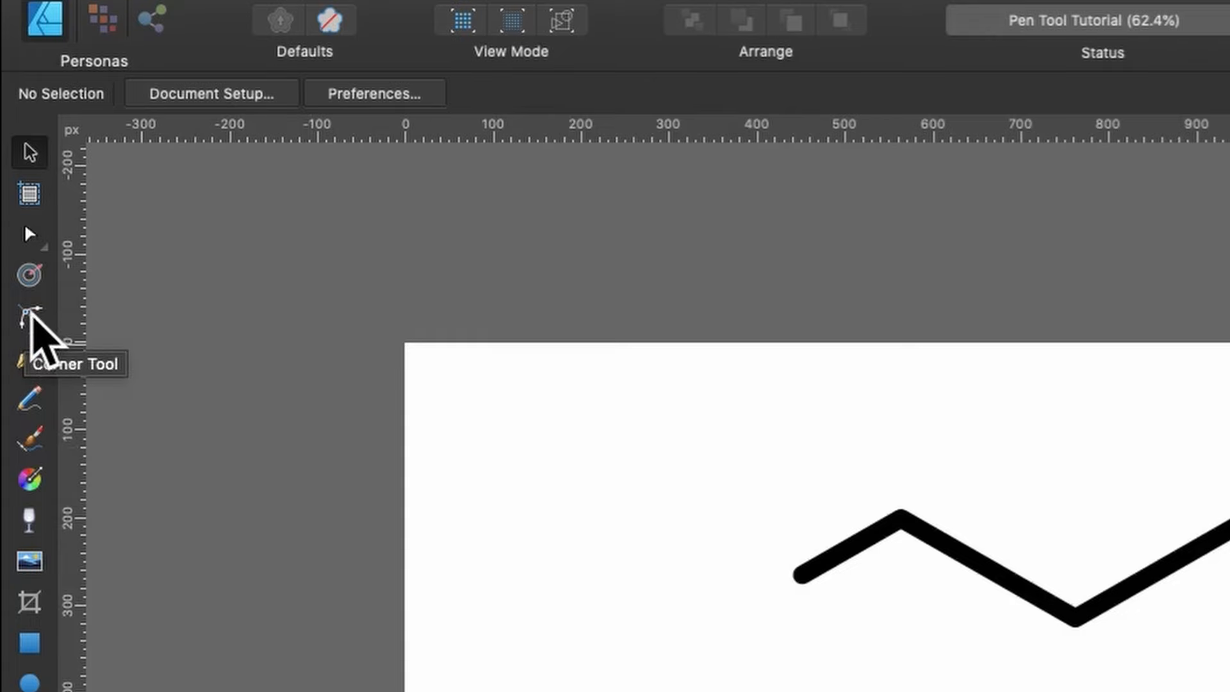
Round the turquoise rectangle's upper-left corner to a radius of about 51.8 px with the Corner tool.
click(30, 314)
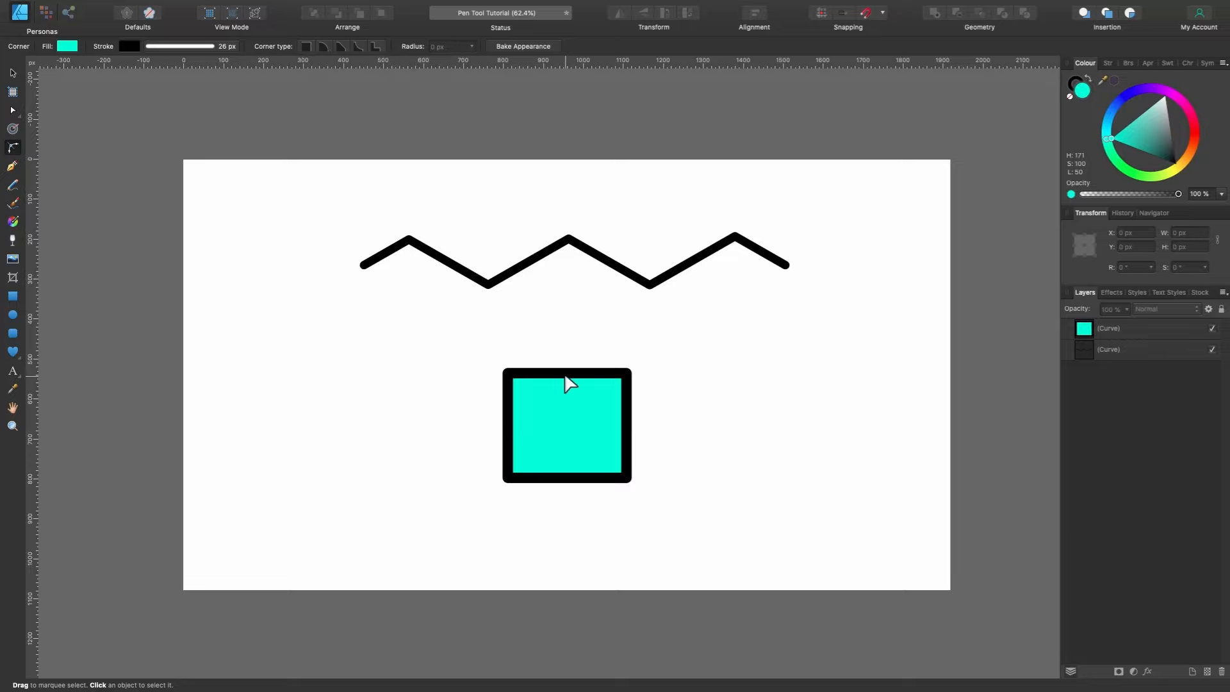
scroll(569, 382, up, 5)
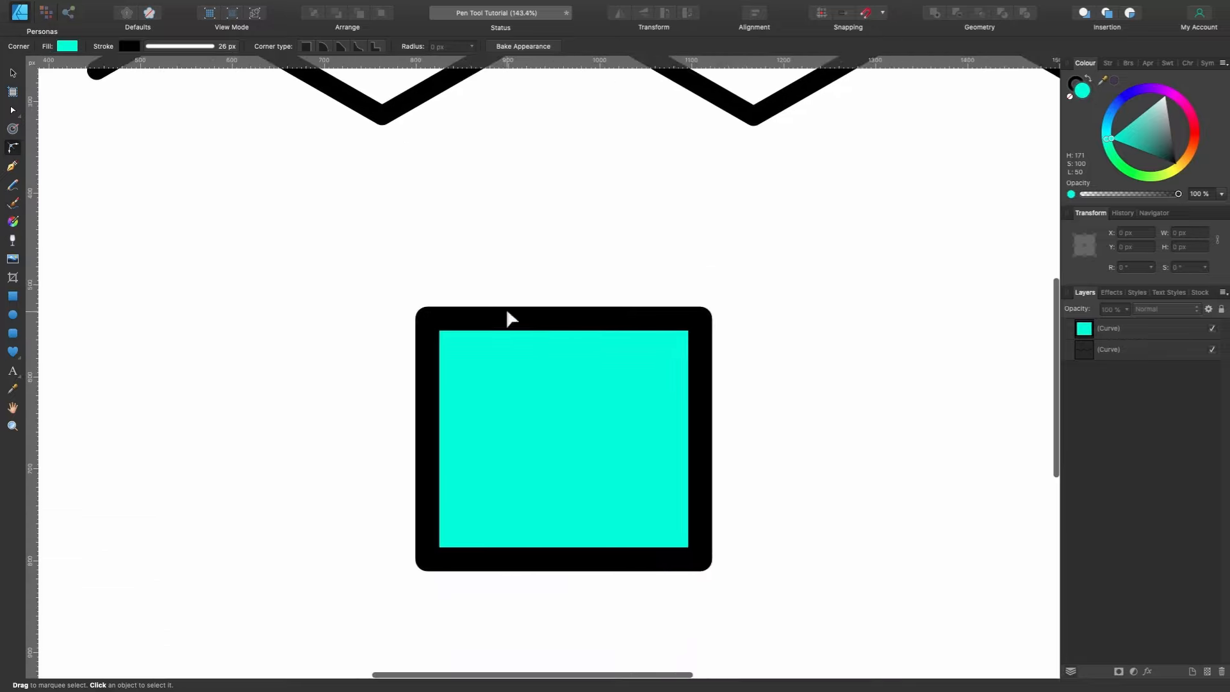
click(447, 331)
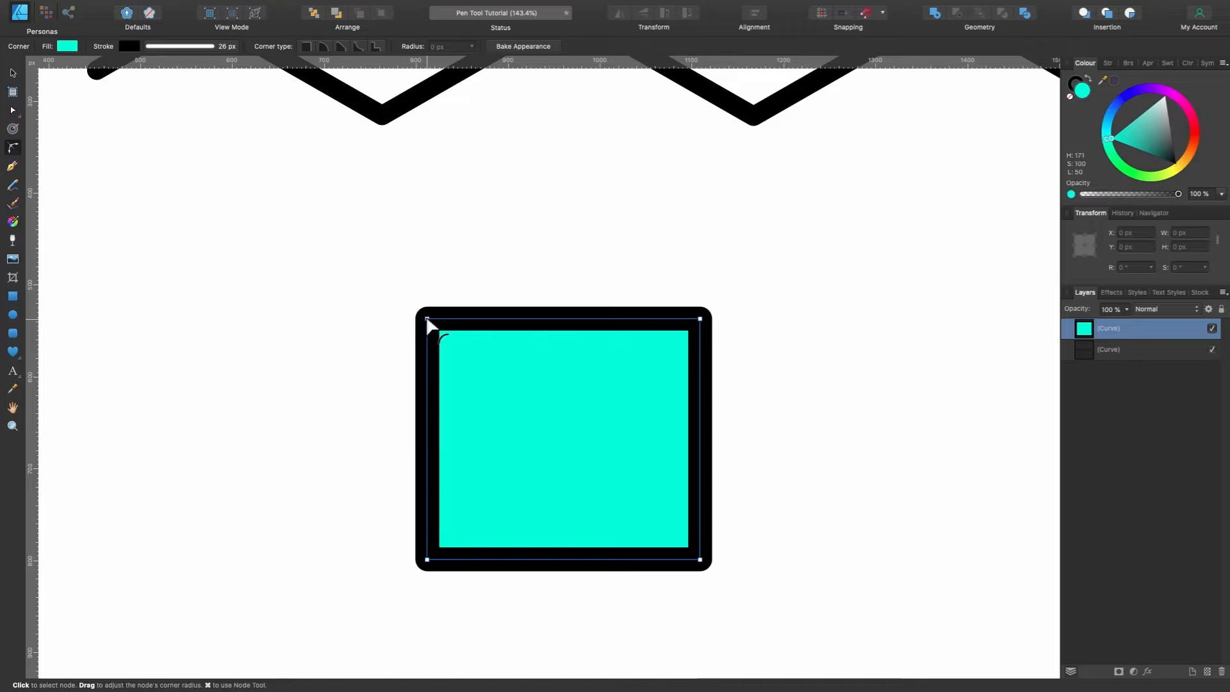
mouse_move(427, 319)
mouse_down()
mouse_move(619, 493)
mouse_move(453, 363)
mouse_move(609, 461)
mouse_move(426, 319)
mouse_up()
drag(367, 252, 848, 598)
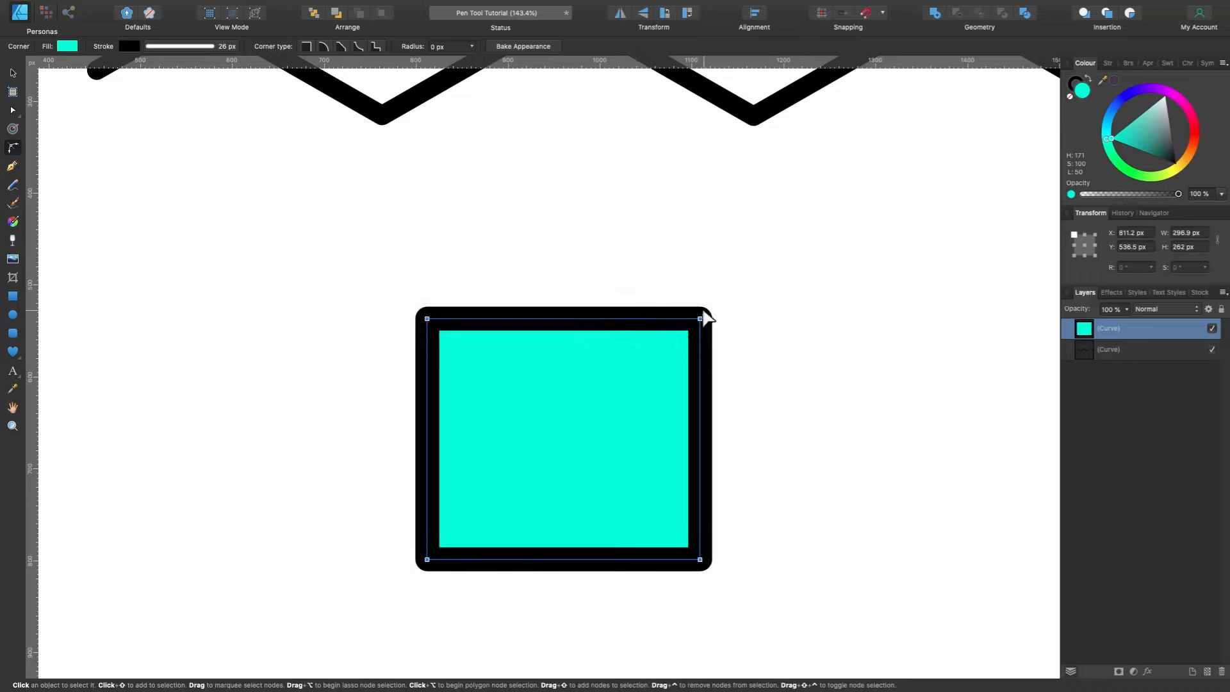
drag(705, 323, 742, 318)
click(428, 319)
drag(429, 320, 490, 350)
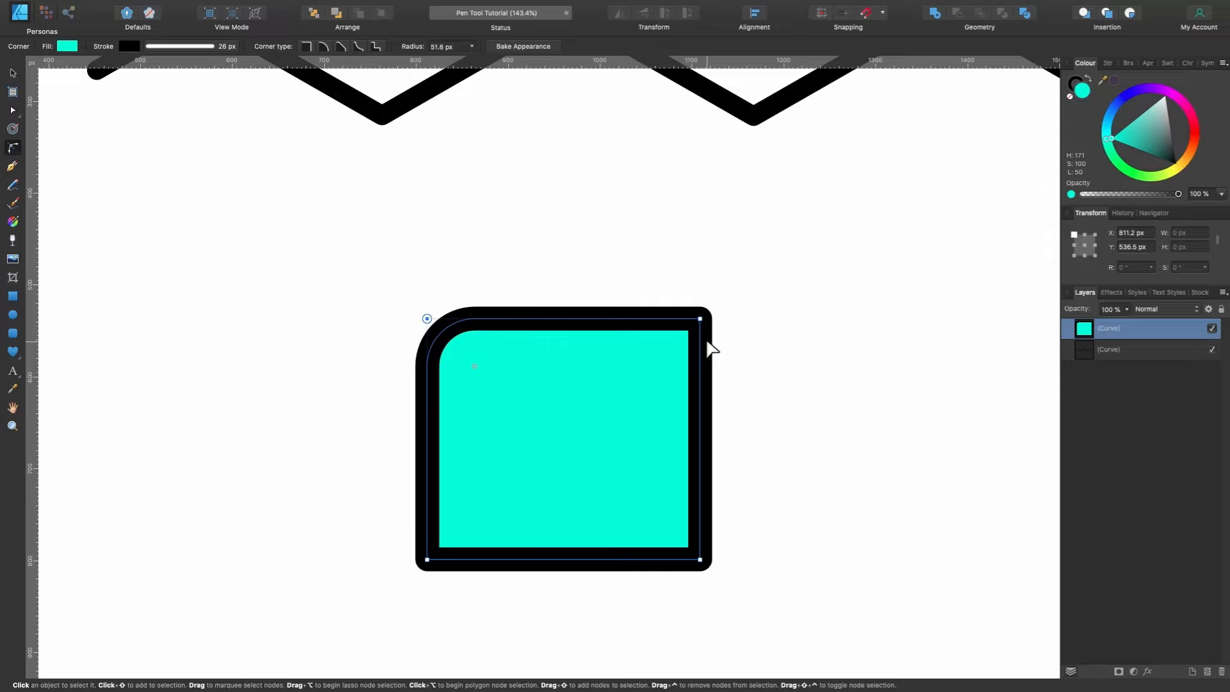
Enlarge the rectangle about its centre to about 330.6 × 291.7 px, and return to the Corner tool.
key(v)
mouse_move(699, 318)
mouse_down()
mouse_move(587, 442)
mouse_move(853, 256)
mouse_move(609, 472)
mouse_move(684, 415)
mouse_move(780, 366)
mouse_move(775, 375)
mouse_up()
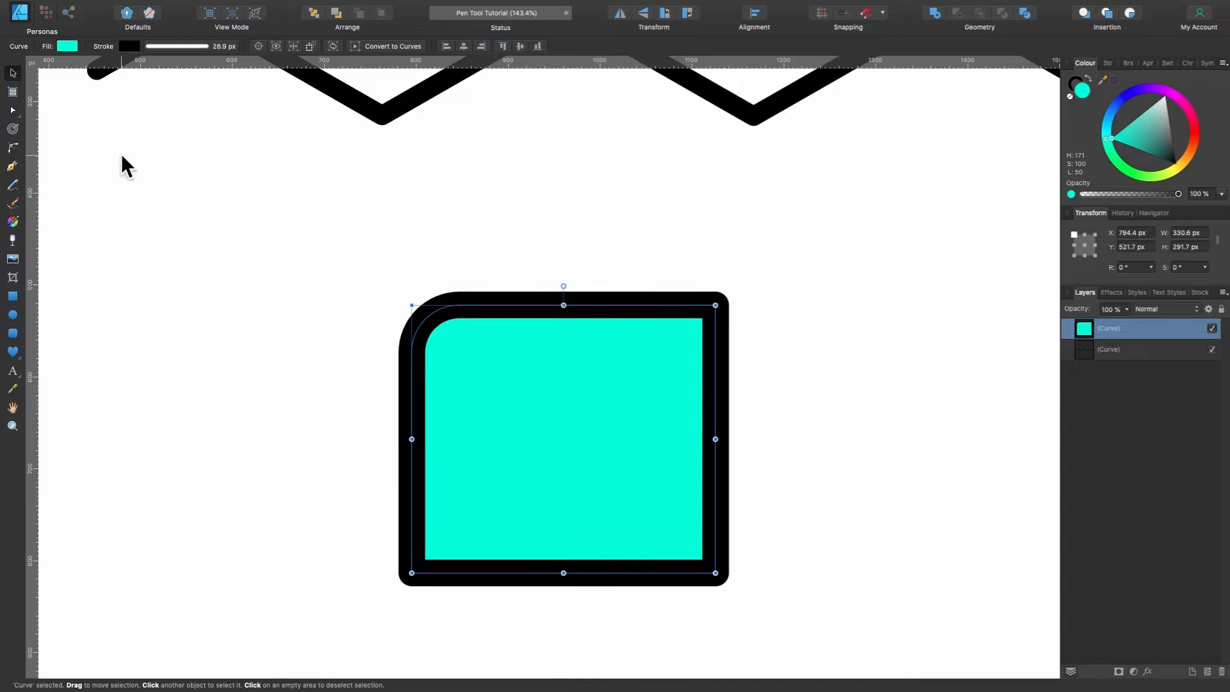
click(13, 148)
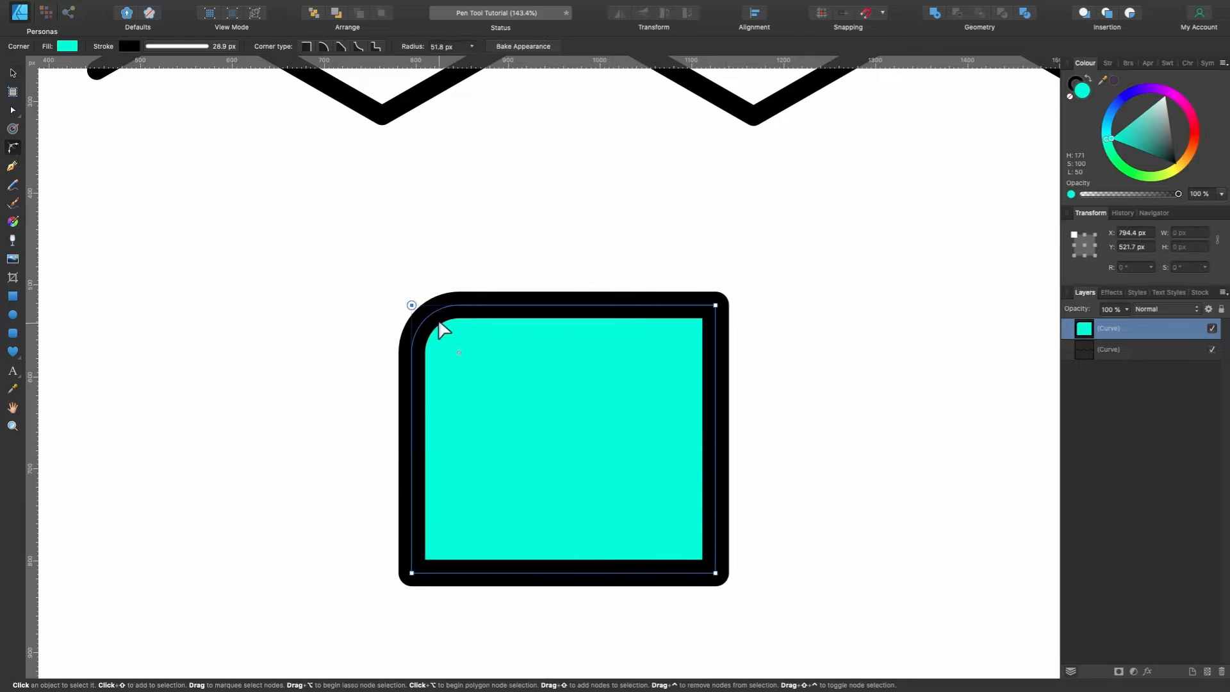
Bake the rectangle's rounded corner into its curve and try shrinking the shape from its upper-right corner.
click(517, 46)
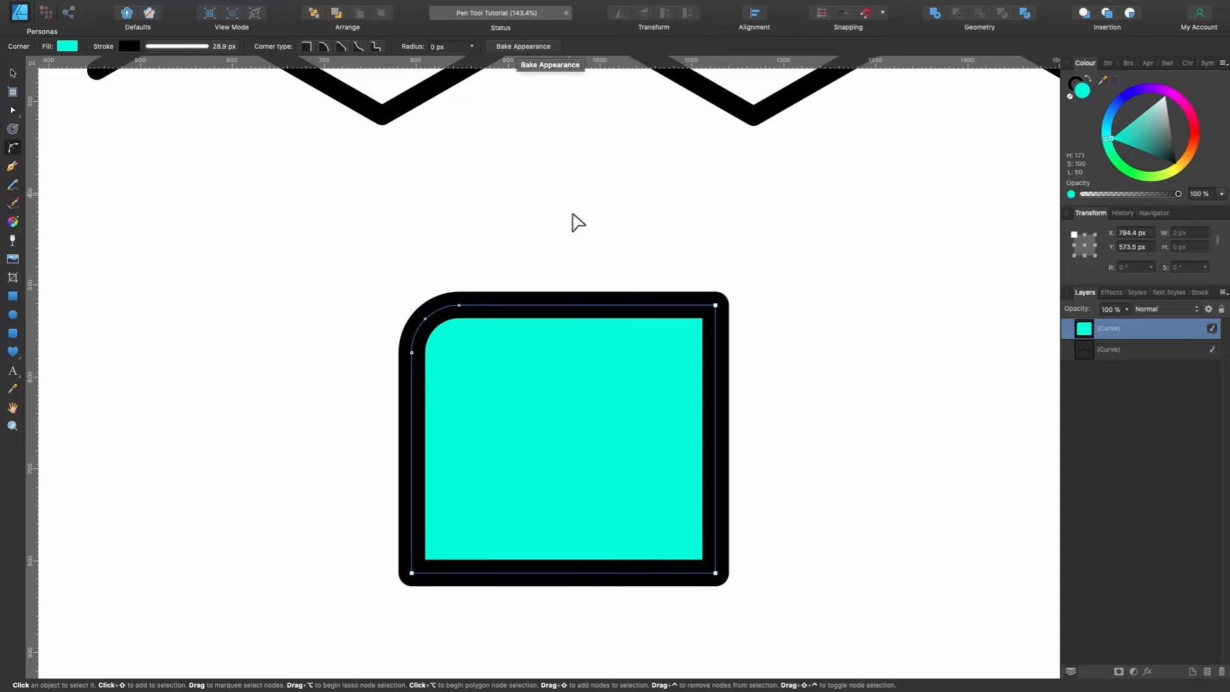
key(v)
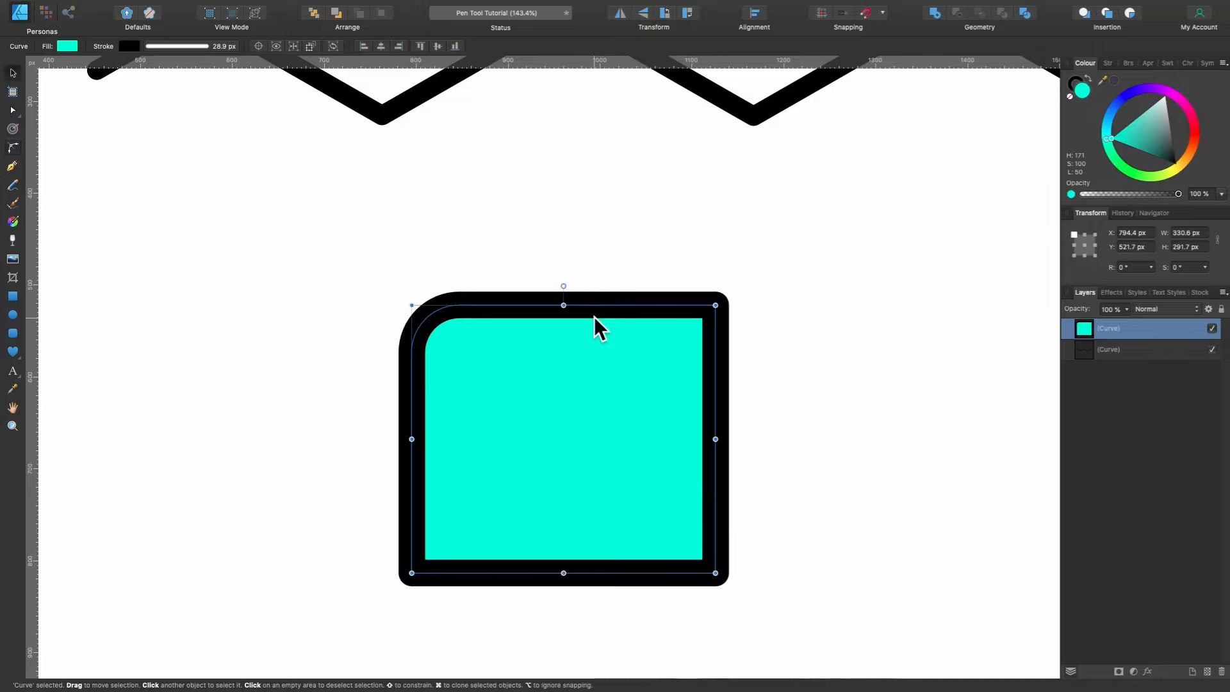
drag(718, 305, 660, 384)
Undo the recent resizing, baking and corner rounding of the turquoise rectangle.
key(super+z)
key(super+z)
key(super+z)
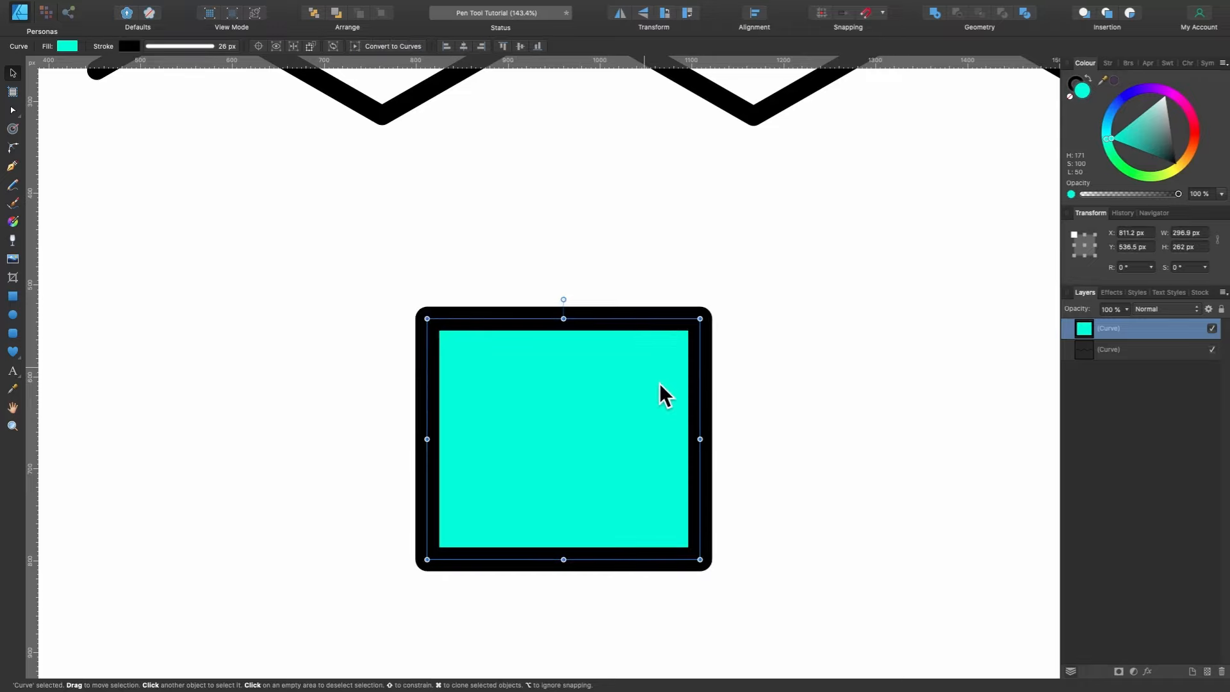
Select the rectangle's upper-left corner, give it a radius of about 89.7 px and change its corner type to Cutout.
click(13, 112)
drag(362, 256, 555, 401)
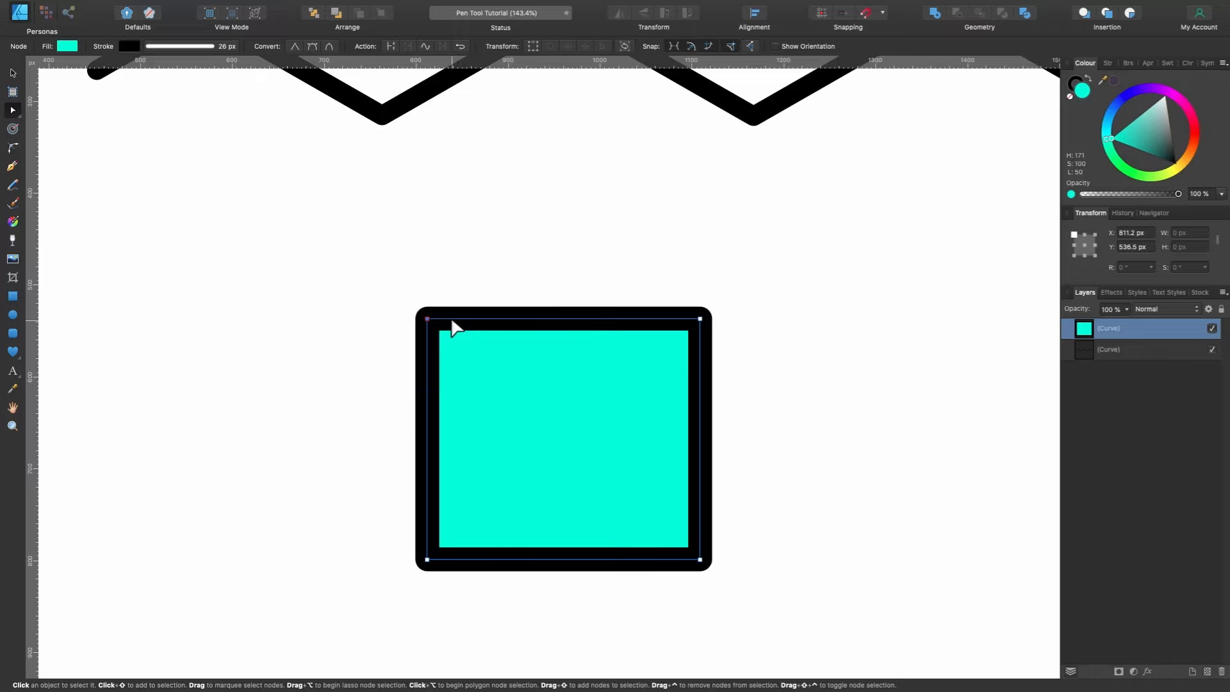
click(13, 147)
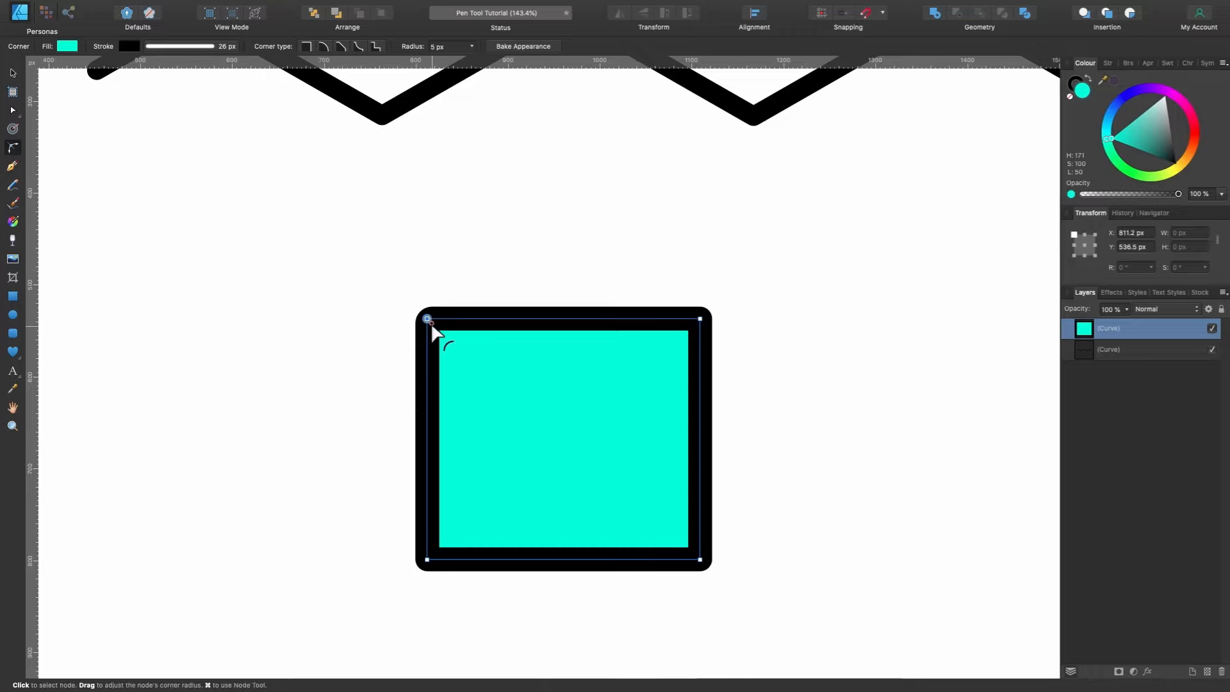
drag(431, 325, 559, 446)
key(super+z)
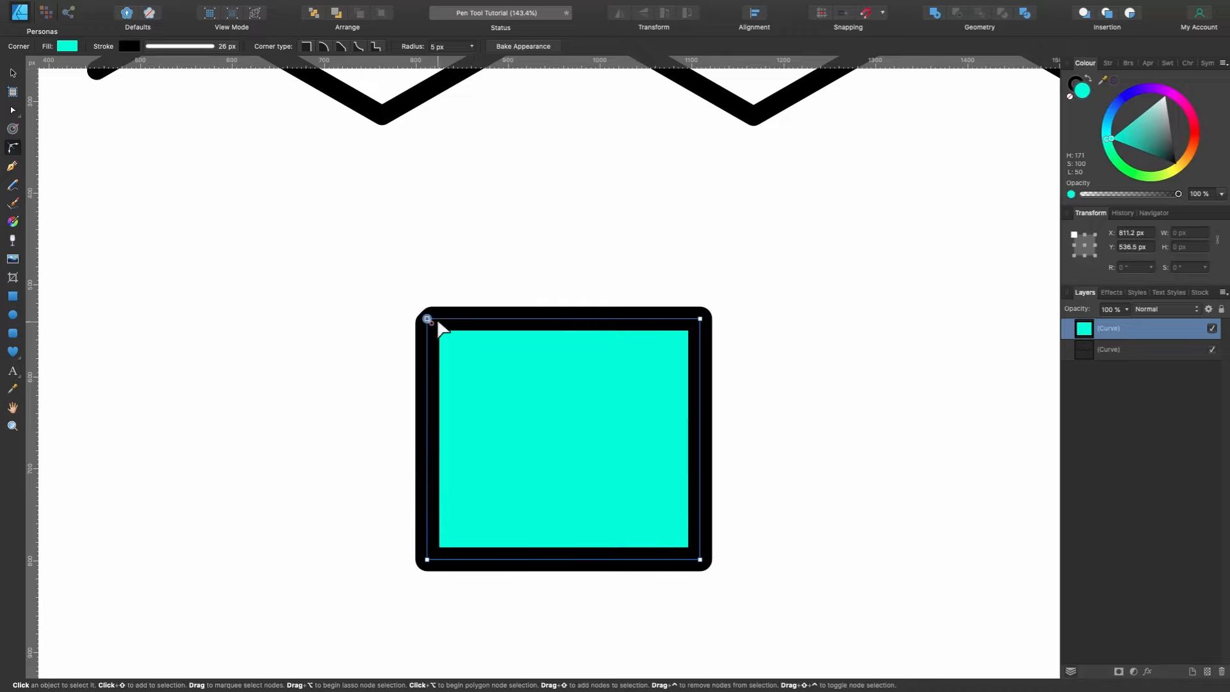
mouse_move(429, 321)
mouse_down()
mouse_move(568, 412)
mouse_move(479, 387)
mouse_move(424, 320)
mouse_up()
drag(428, 322, 517, 393)
click(377, 46)
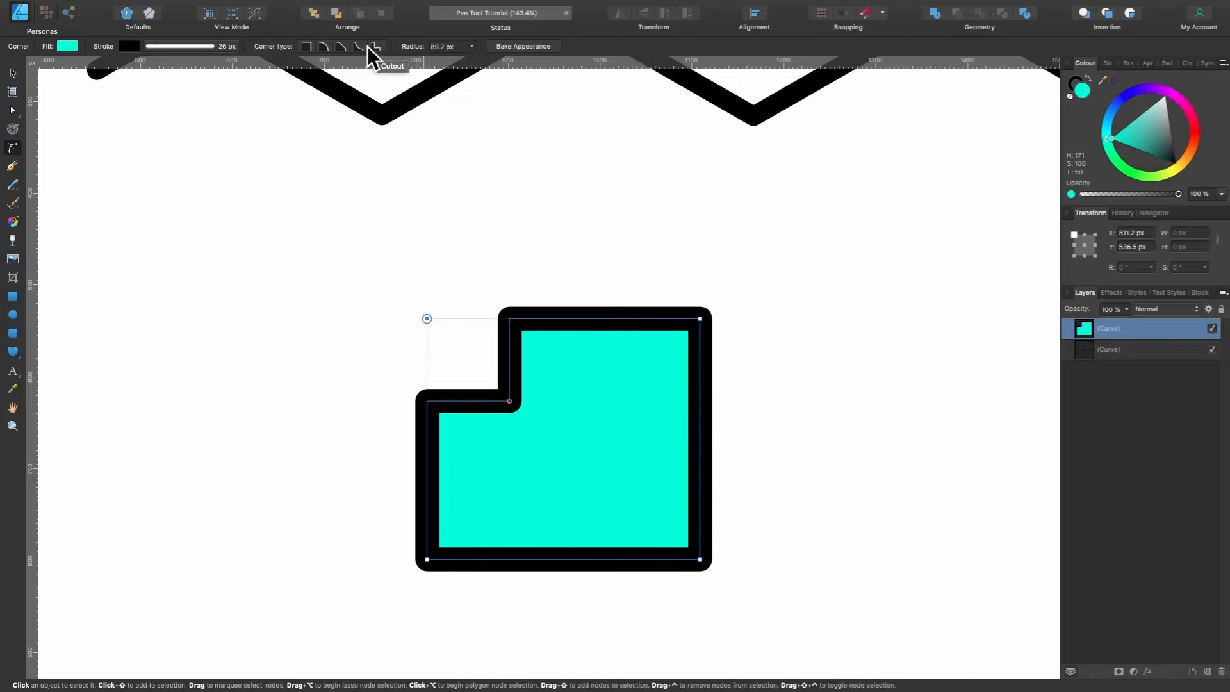
Select all nodes of the black zigzag line and round its corners to a radius of about 119.4 px.
scroll(710, 330, down, 5)
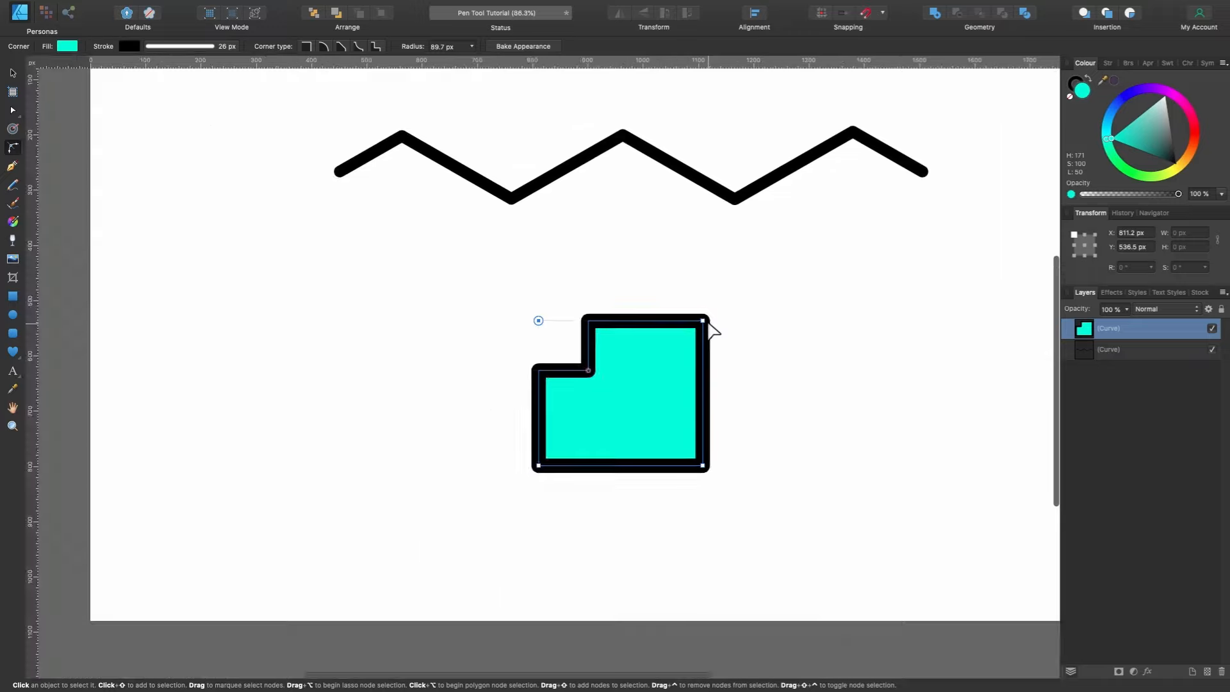
click(686, 181)
scroll(692, 184, up, 3)
scroll(692, 184, right, 2)
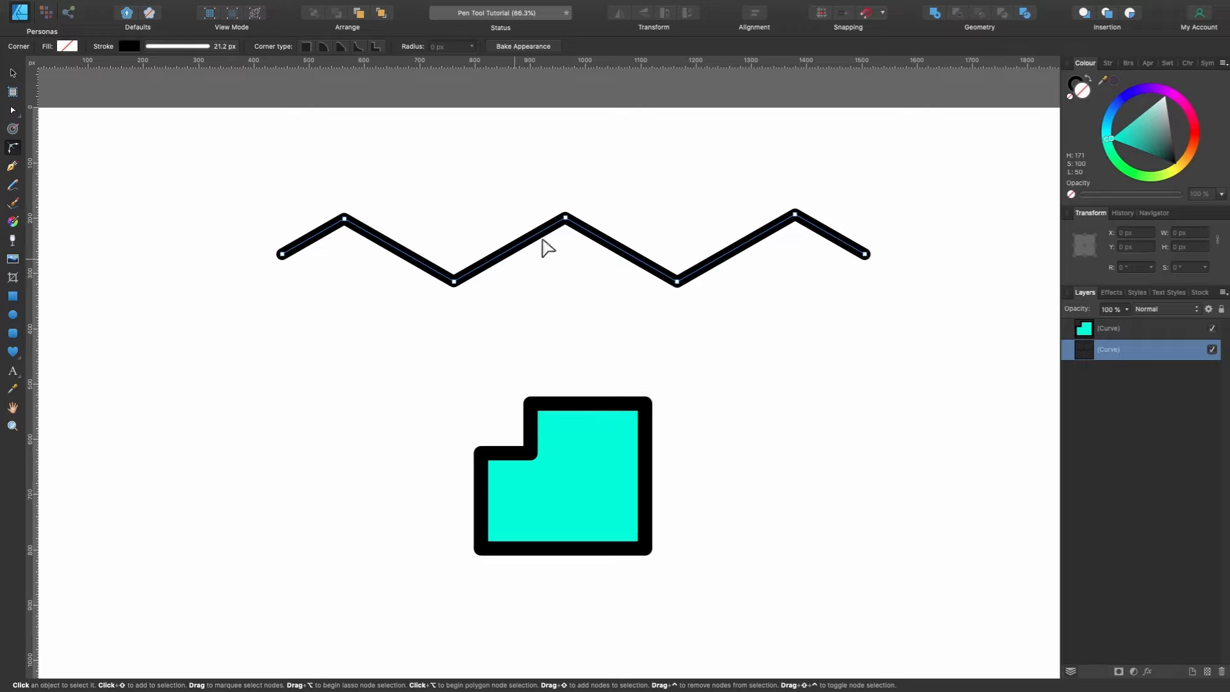
drag(228, 133, 915, 334)
click(324, 47)
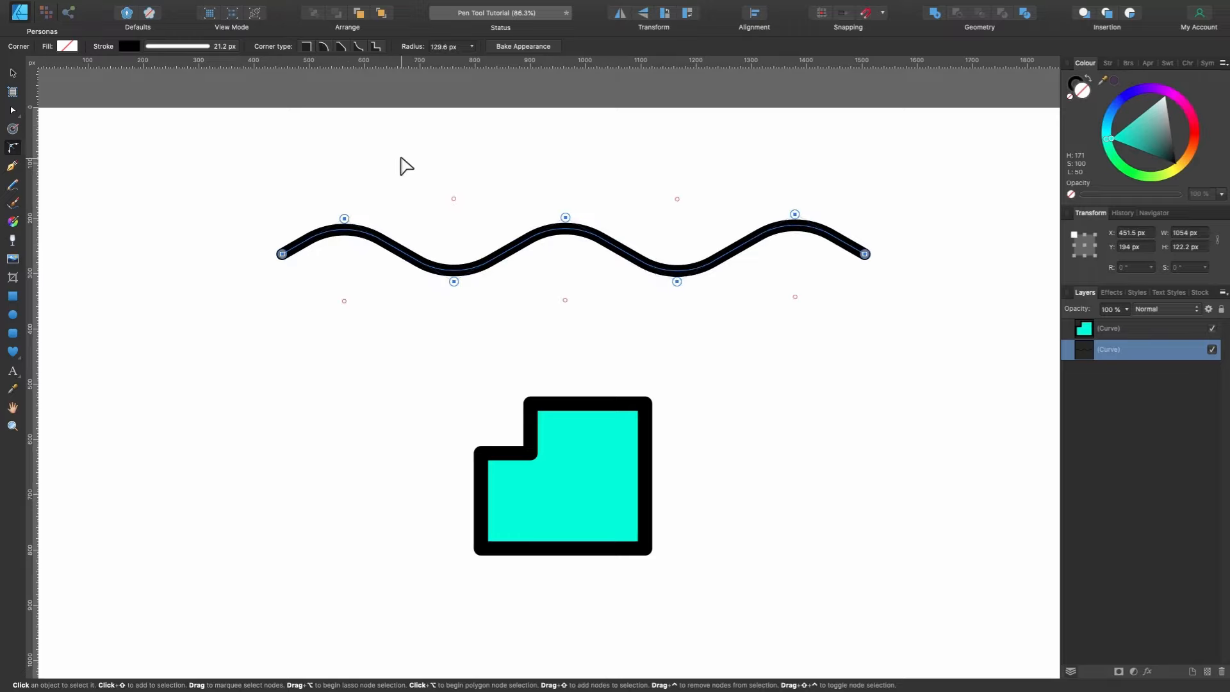
mouse_move(453, 200)
mouse_down()
mouse_move(461, 253)
mouse_move(456, 135)
mouse_move(481, 278)
mouse_move(474, 124)
mouse_move(474, 203)
mouse_up()
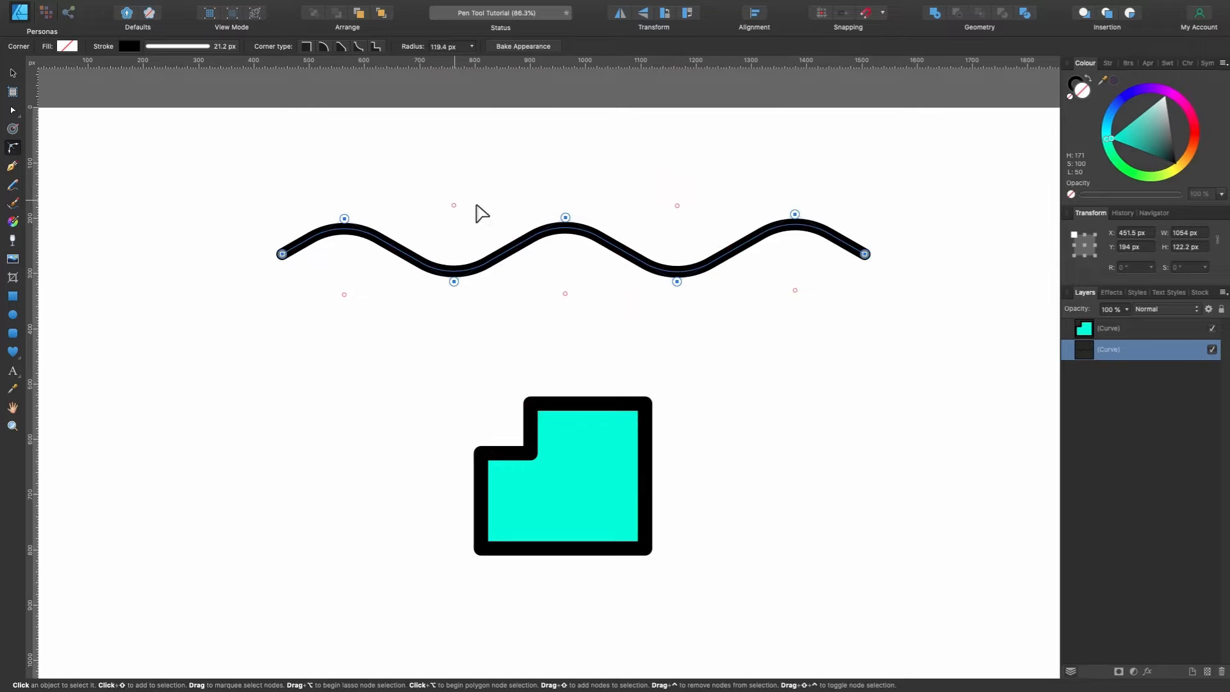
Cycle the zigzag's corner type through none, rounded, straight, concave and cutout, reducing the radius to about 55.4 px along the way.
click(308, 46)
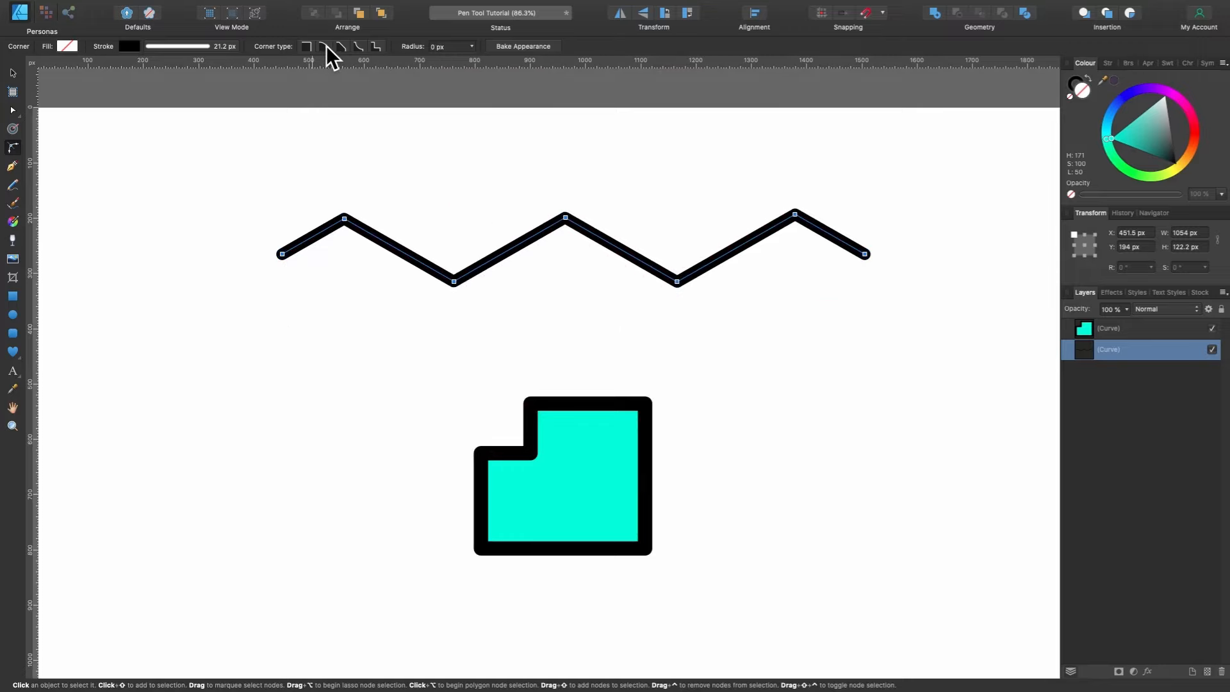
click(328, 44)
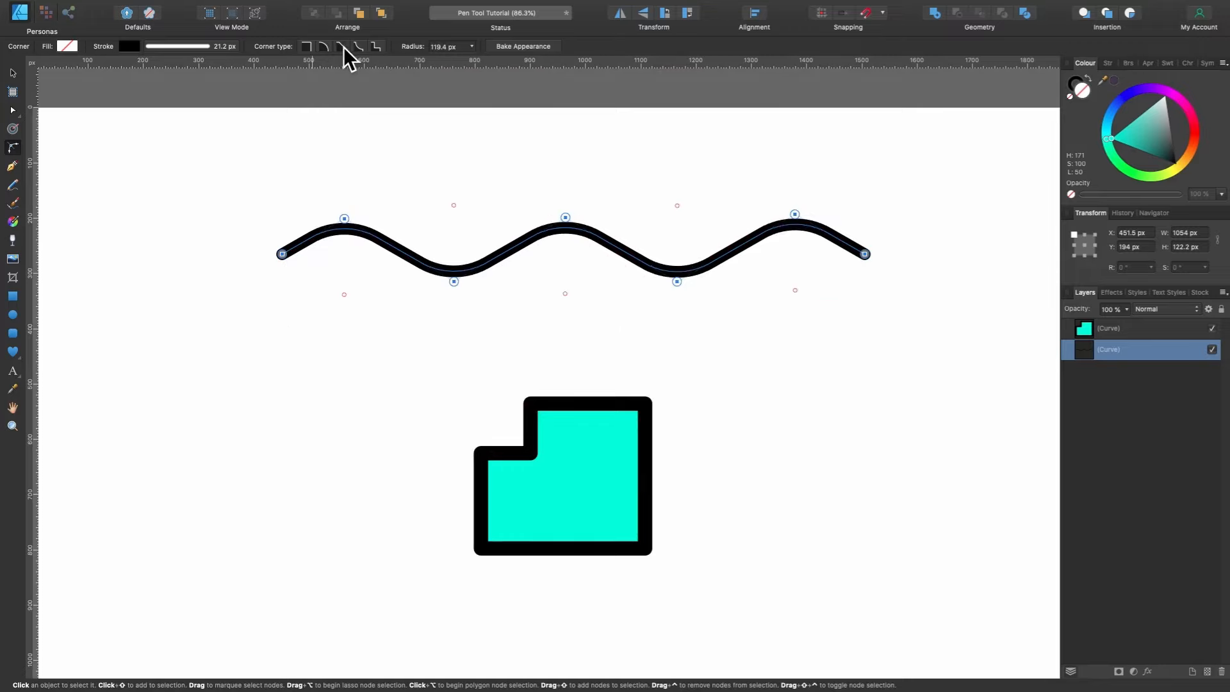
click(343, 47)
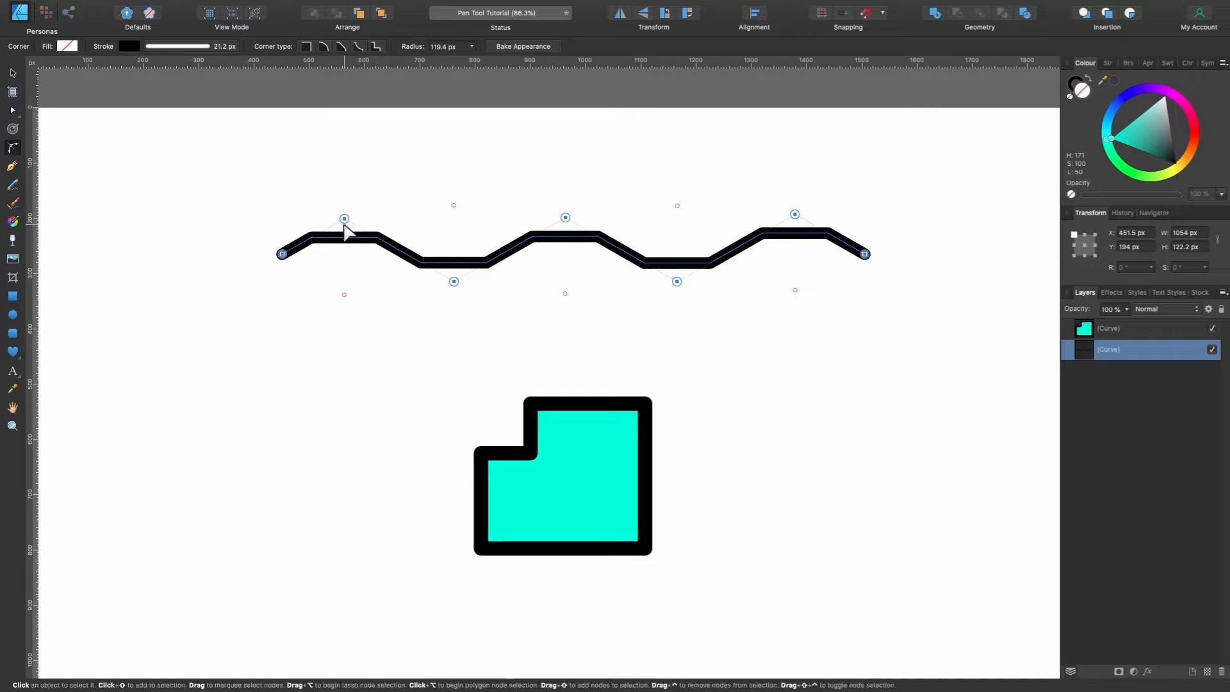
drag(345, 296, 344, 253)
click(362, 45)
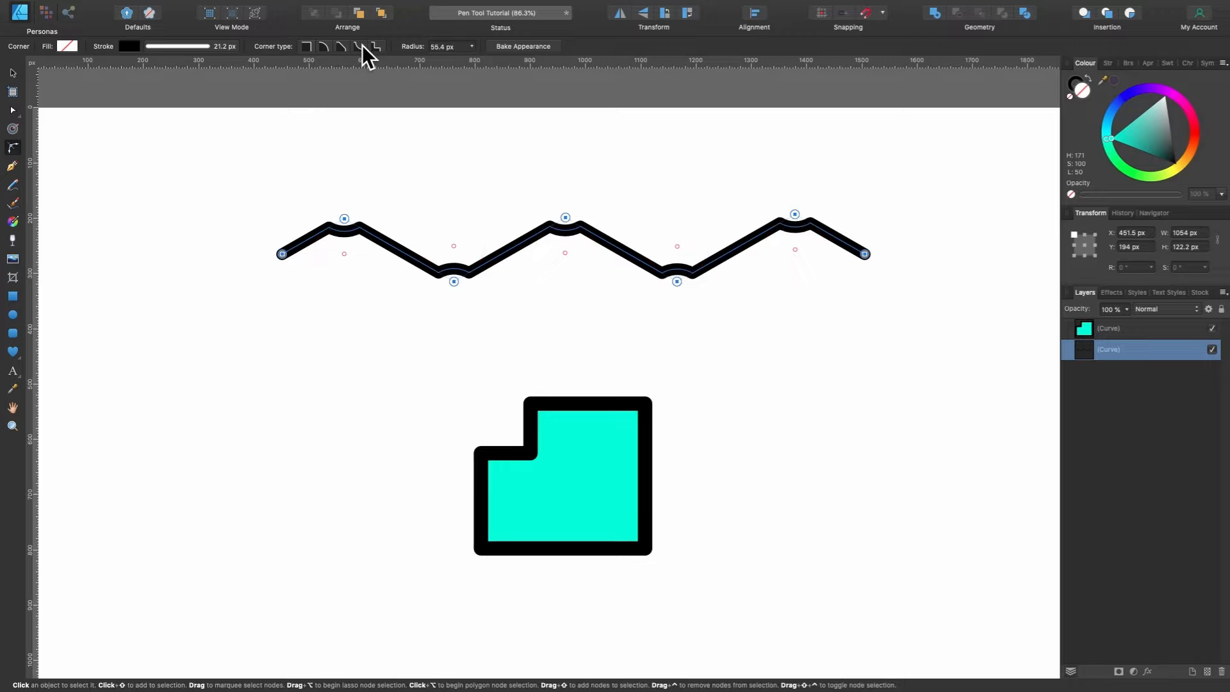
click(373, 46)
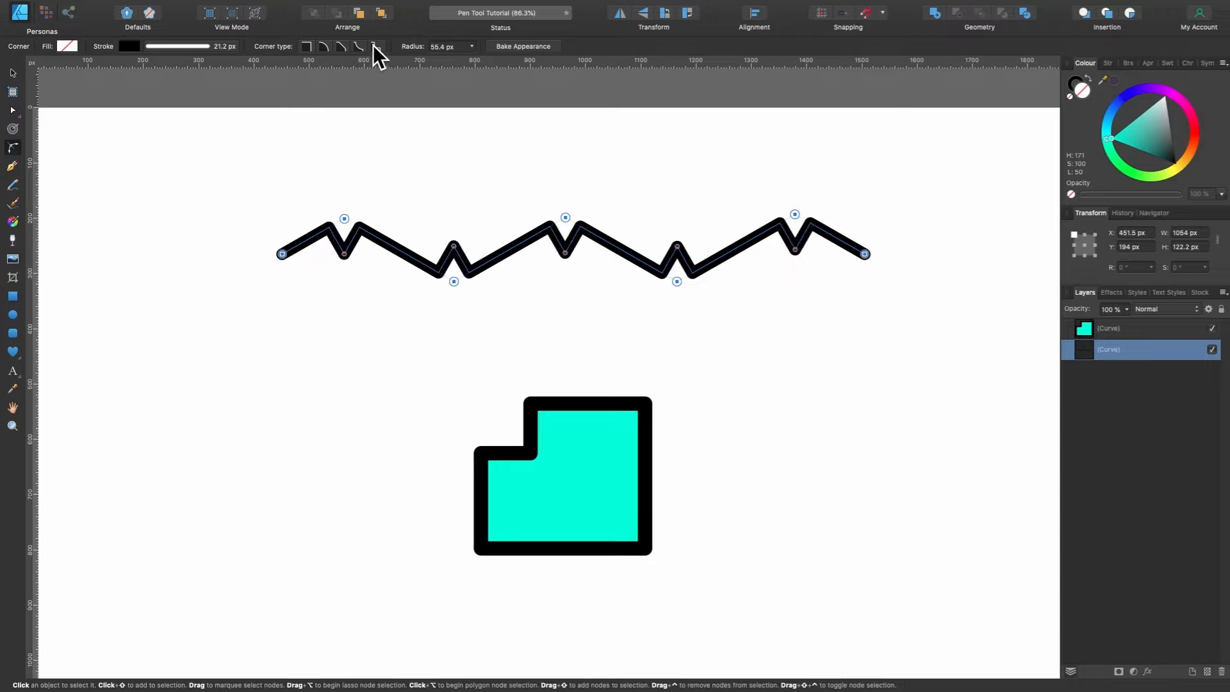
scroll(685, 250, left, 1)
scroll(686, 250, down, 1)
scroll(685, 249, up, 1)
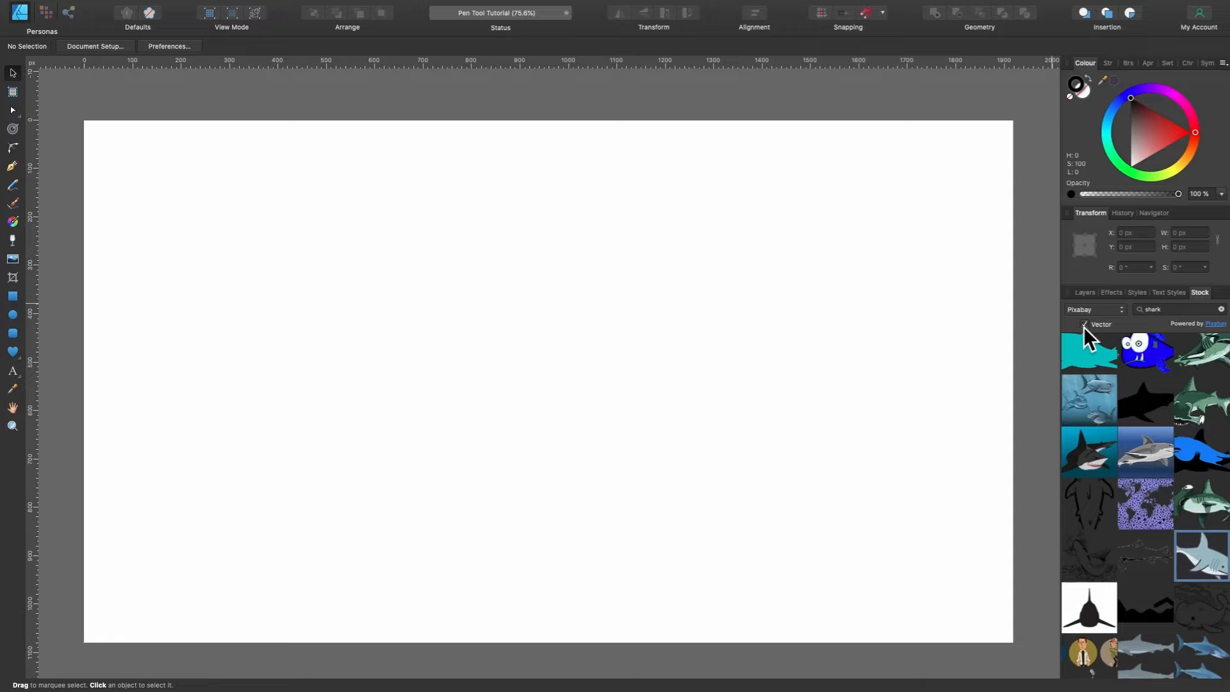
Place the grey-blue shark vector from the Pixabay stock results on the page and shrink it to about 823.7 × 511.2 px.
drag(1205, 568, 570, 349)
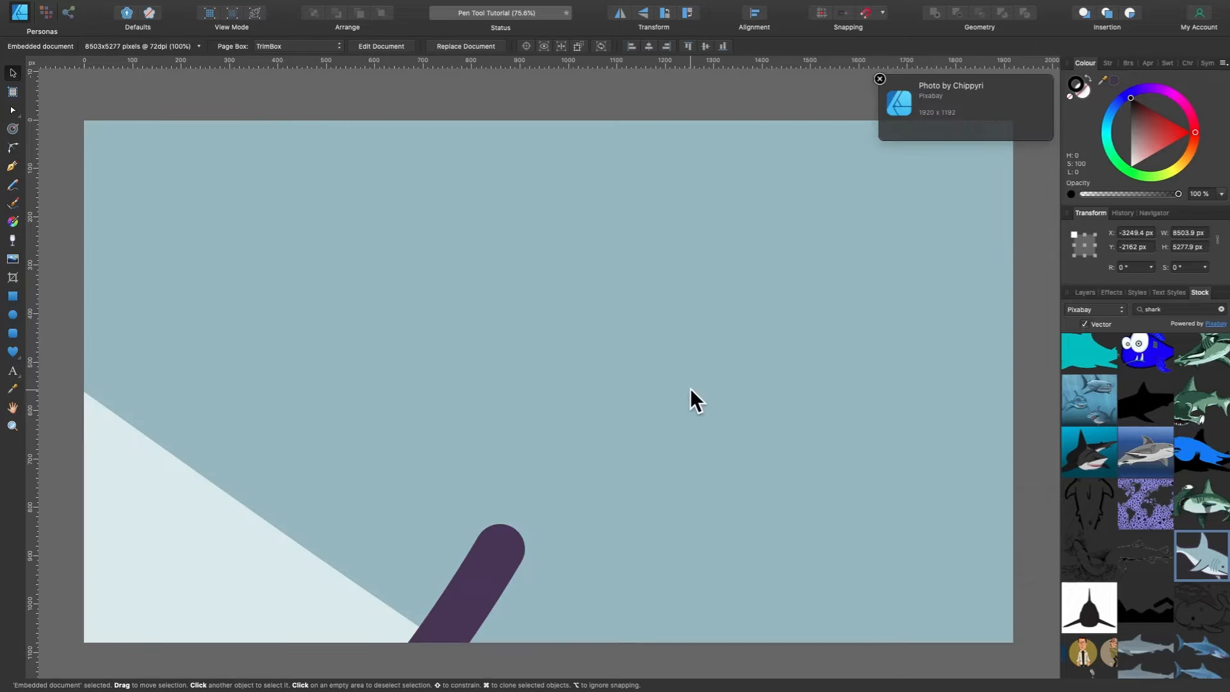
click(879, 77)
scroll(674, 309, down, 5)
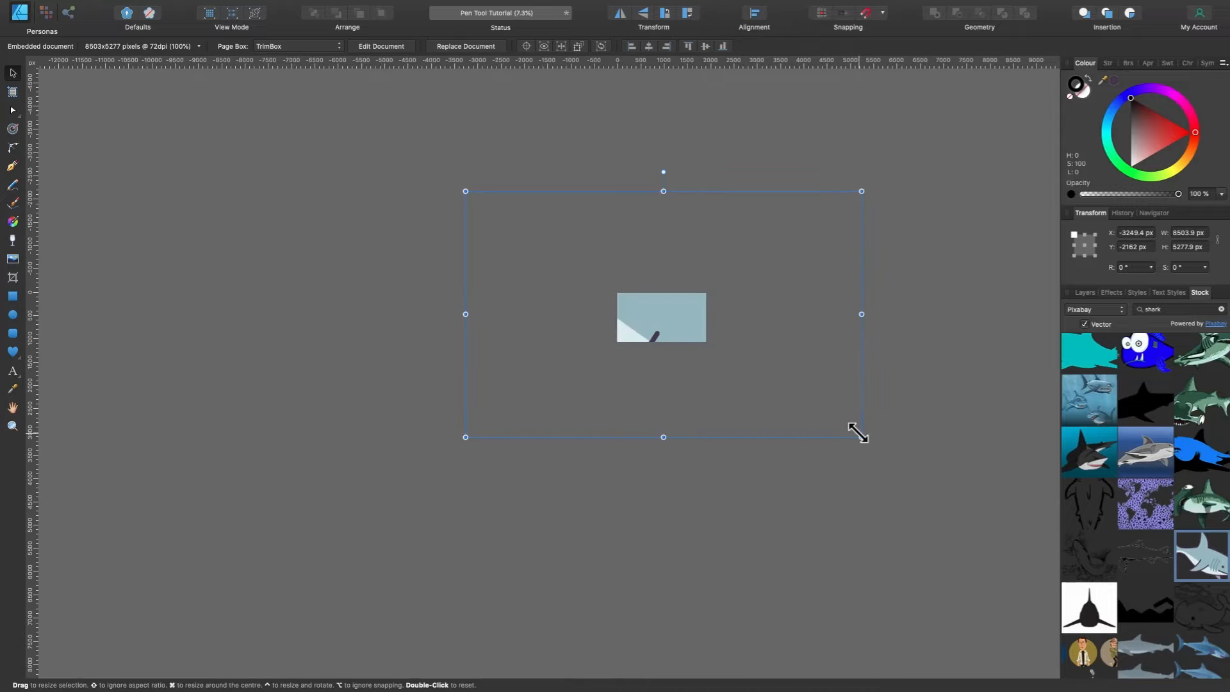
drag(859, 434, 678, 324)
scroll(678, 325, up, 6)
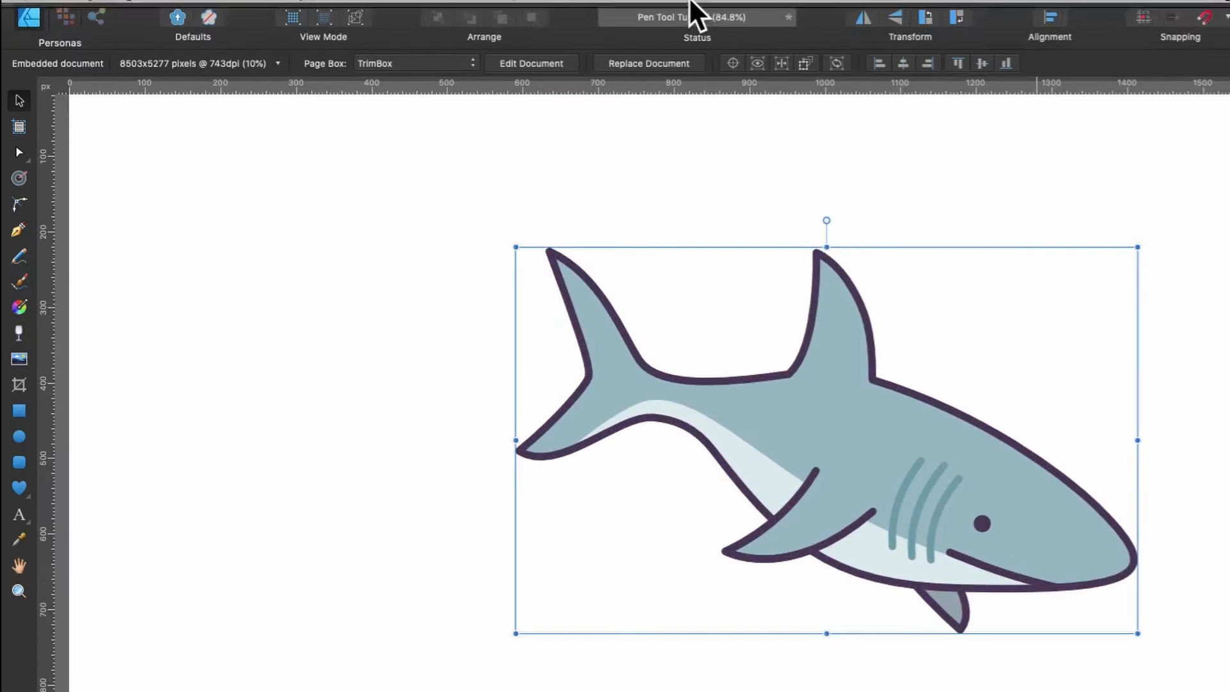
Look up the list of available Studio panels to see where Stock is enabled, and close it without changes.
click(286, 7)
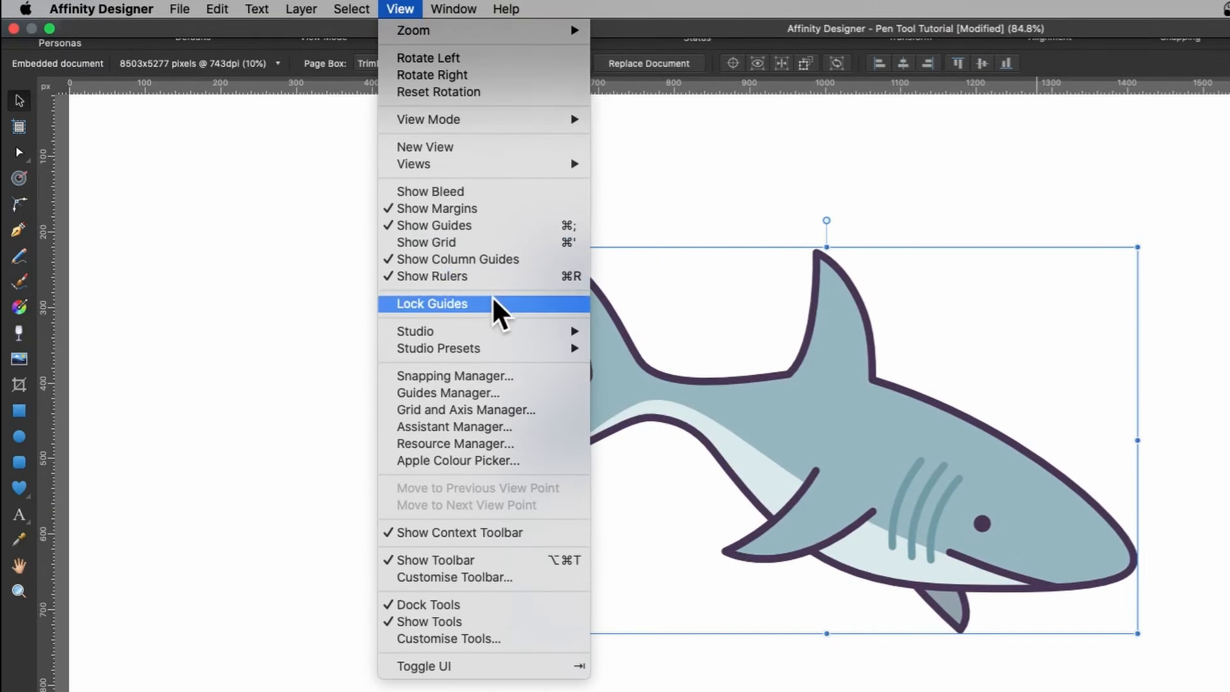
mouse_move(576, 333)
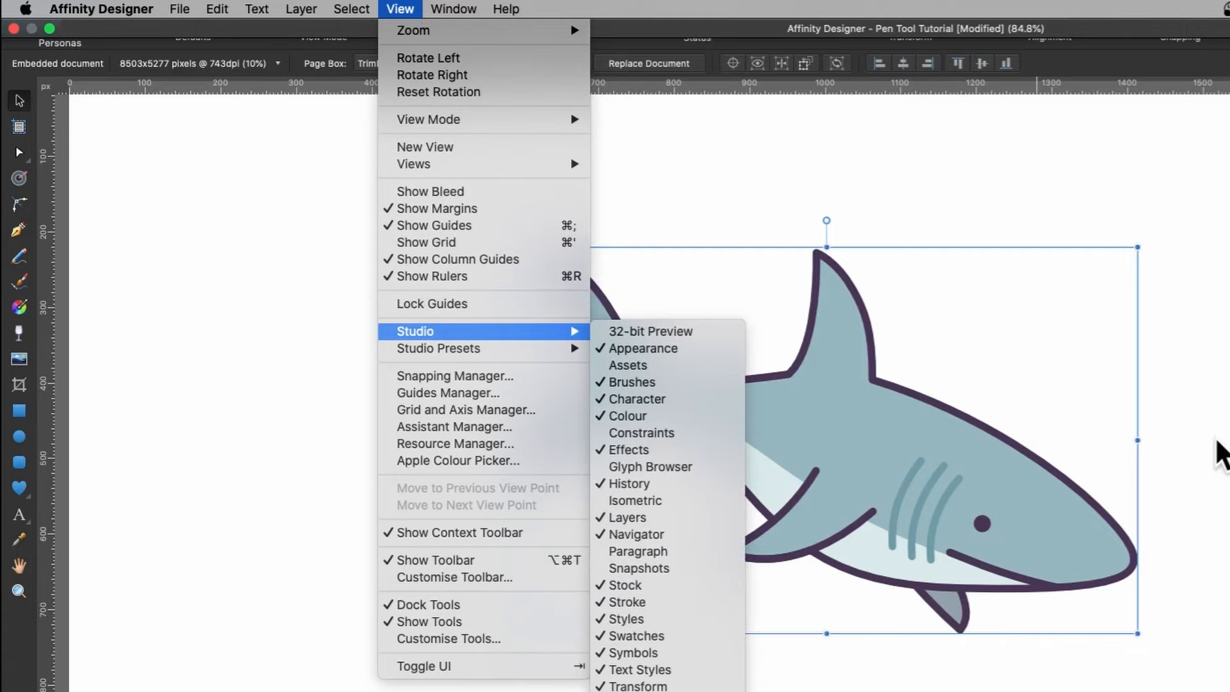
click(1201, 440)
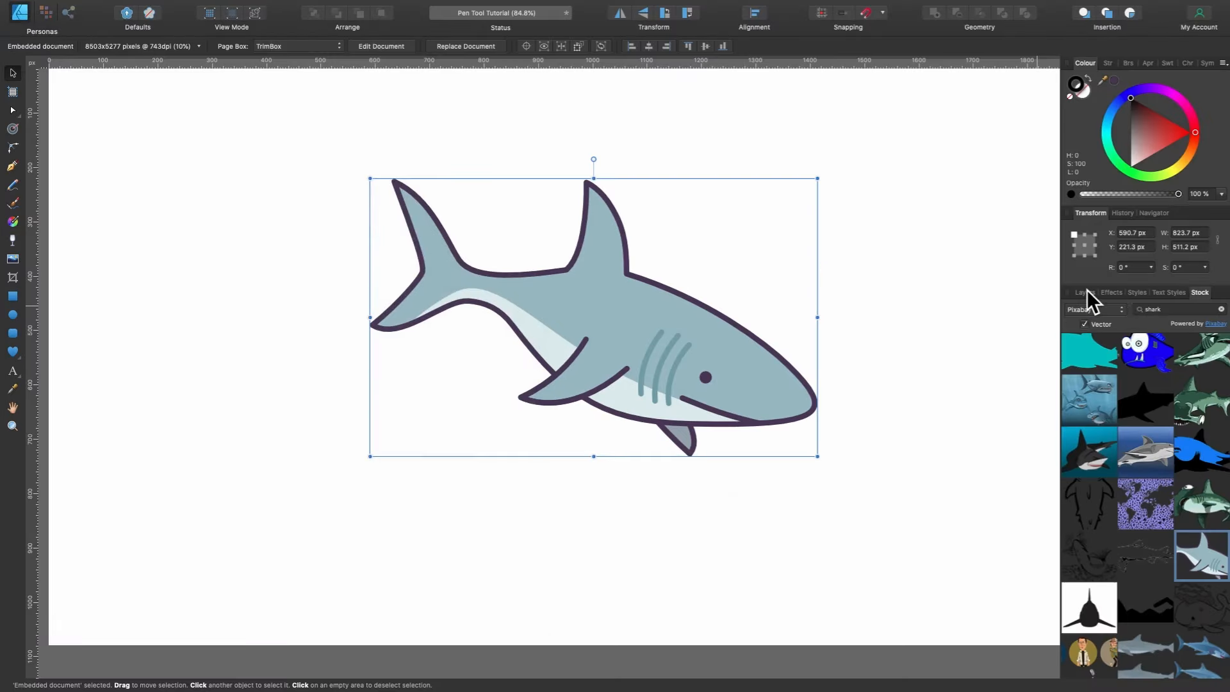
Display the layer list and trace the shark's belly line with a Pen tool curve from the front fin to the mouth's end.
click(1086, 292)
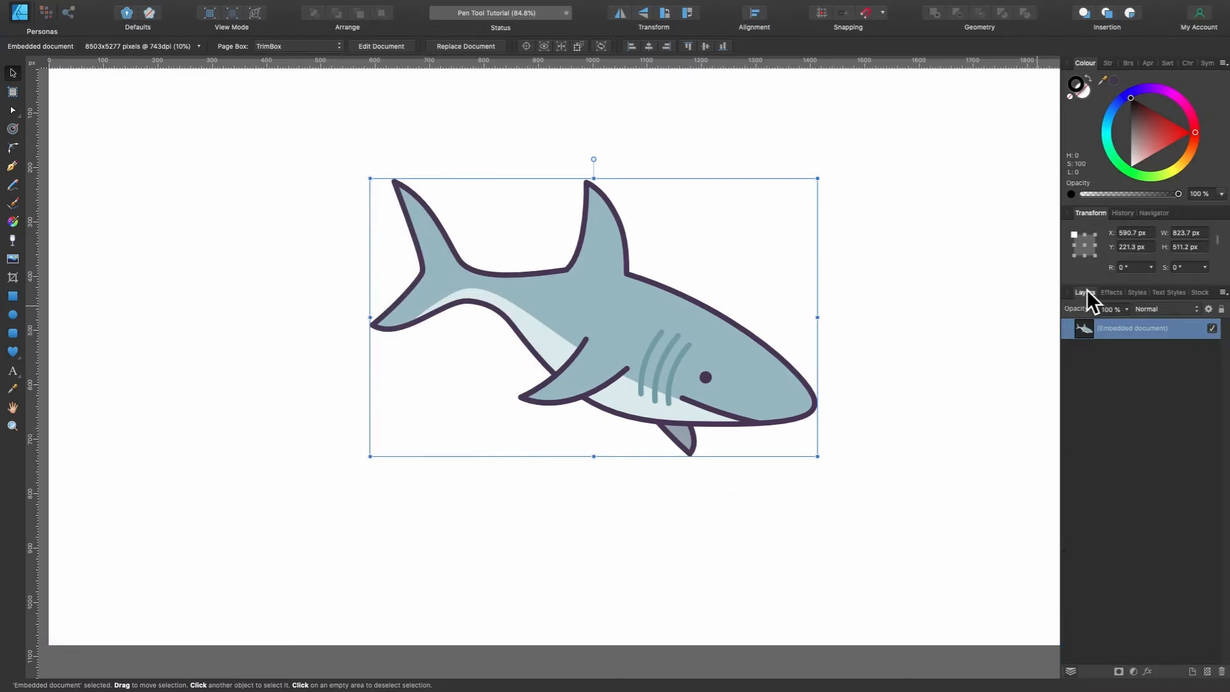
click(13, 167)
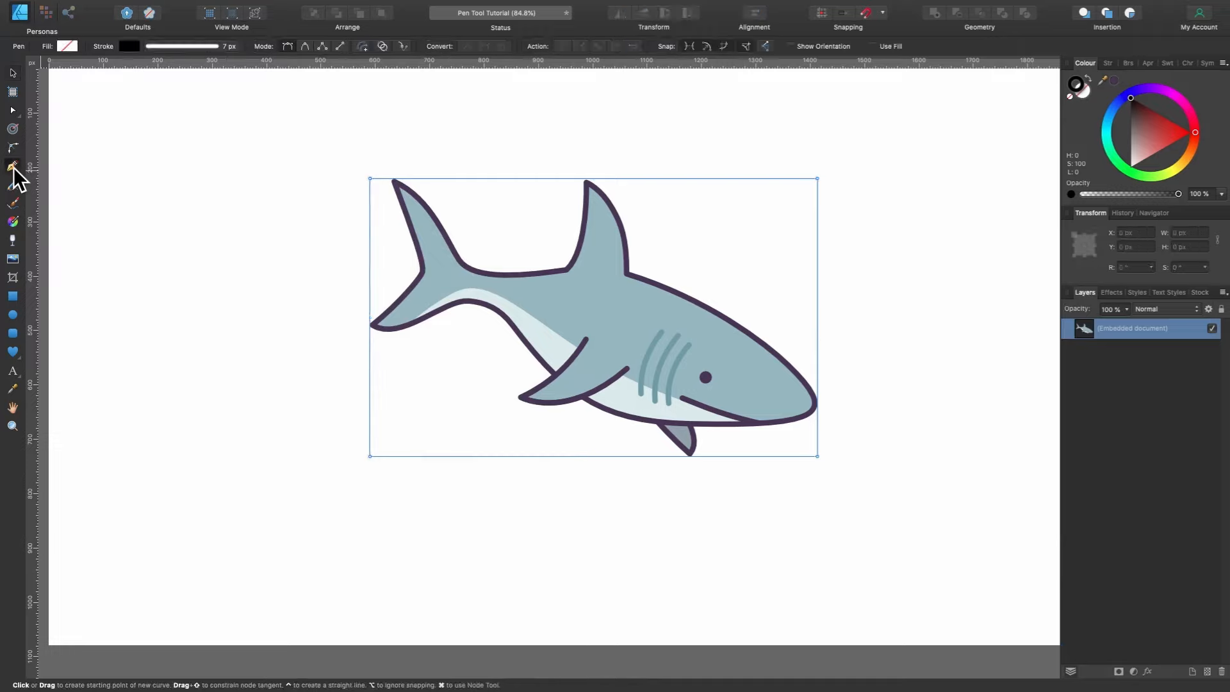
scroll(607, 225, up, 5)
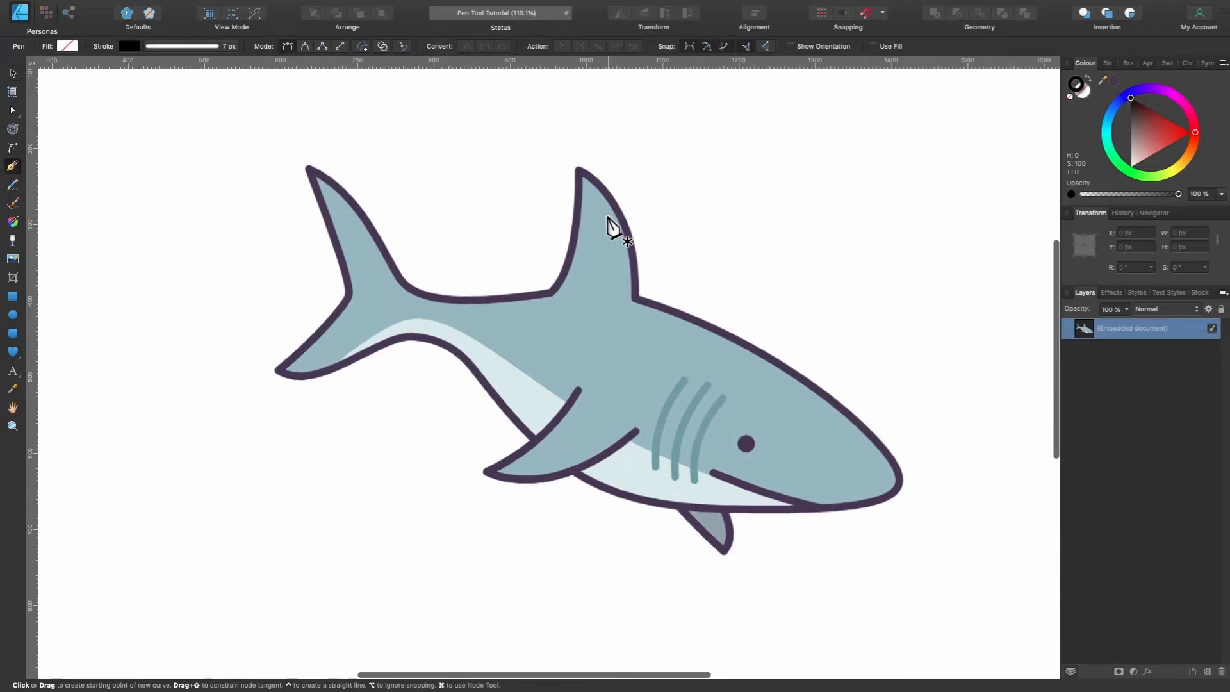
scroll(609, 219, down, 1)
scroll(609, 219, right, 1)
scroll(608, 219, up, 1)
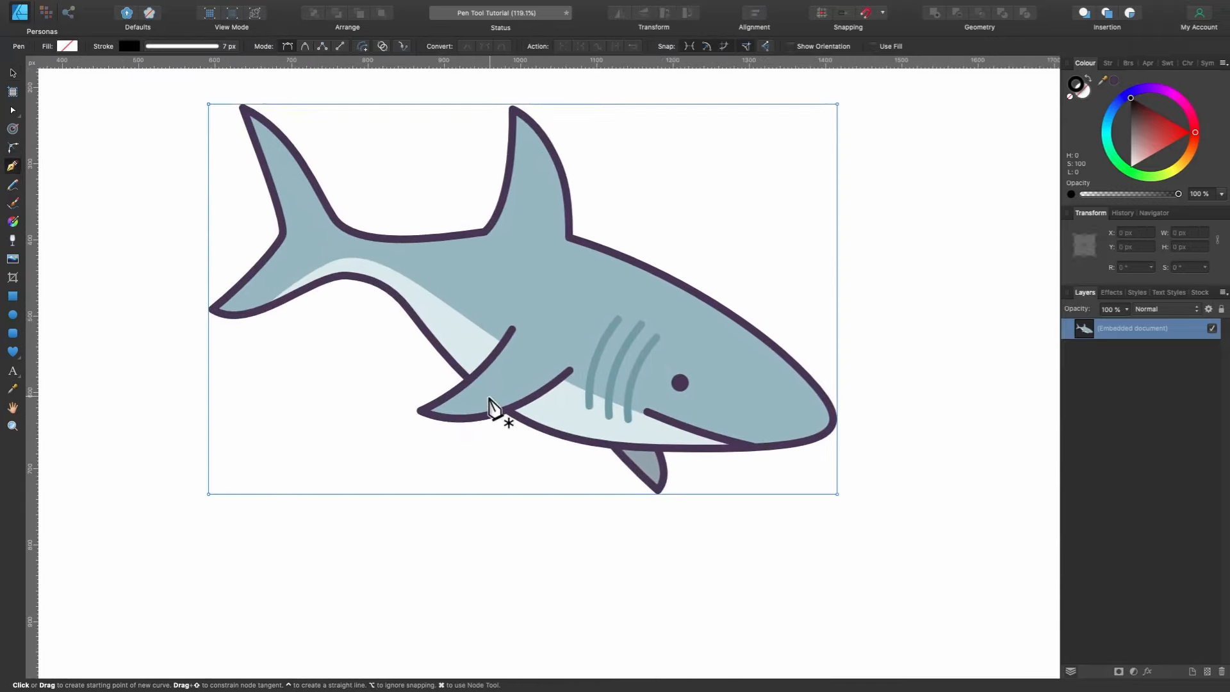
drag(490, 396, 539, 431)
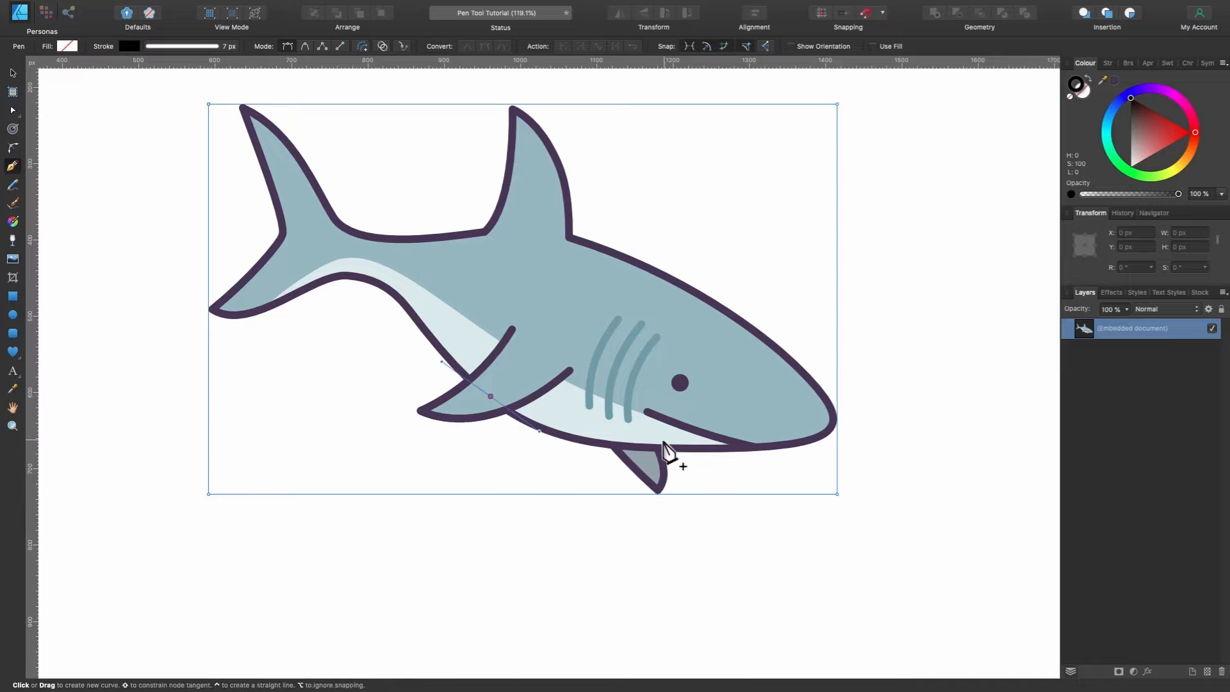
click(753, 448)
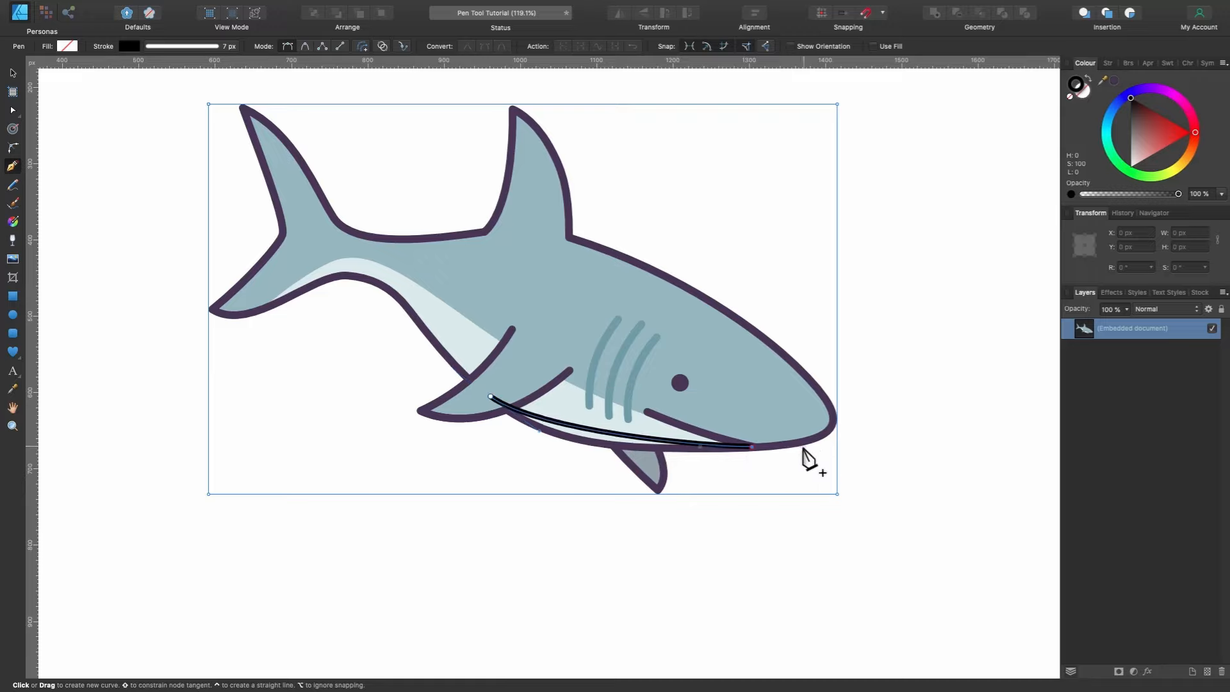
drag(870, 442, 904, 434)
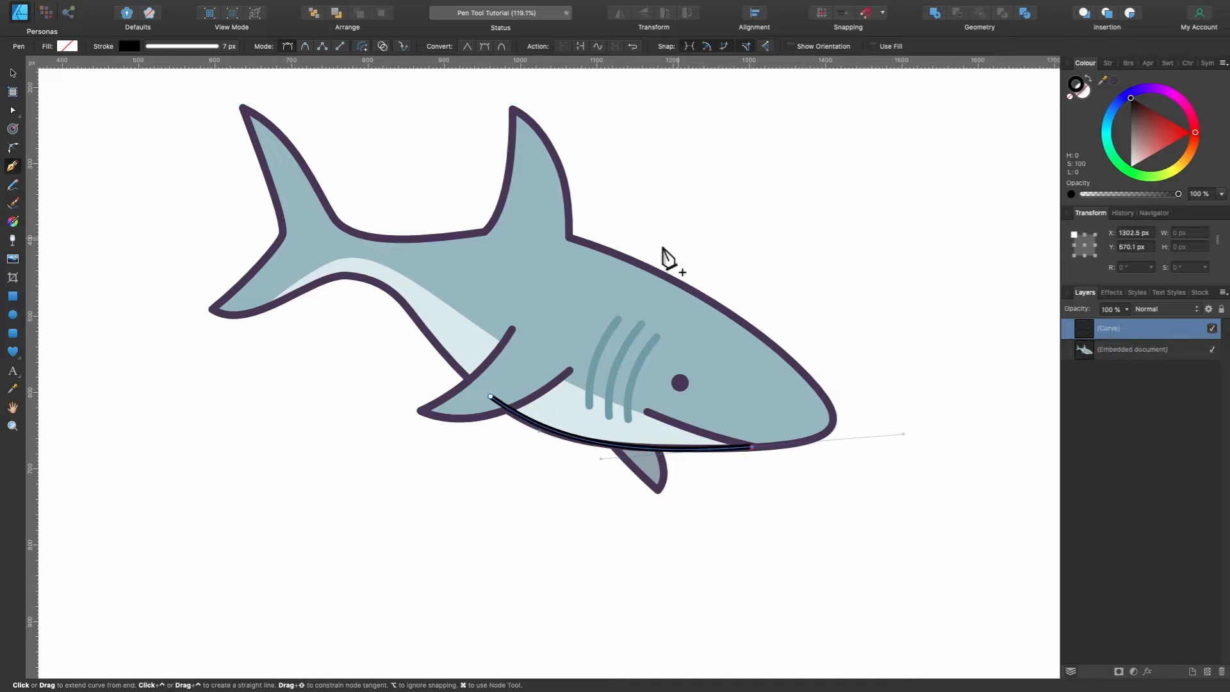
Select the embedded shark layer and lower its opacity to 44 %.
click(1140, 350)
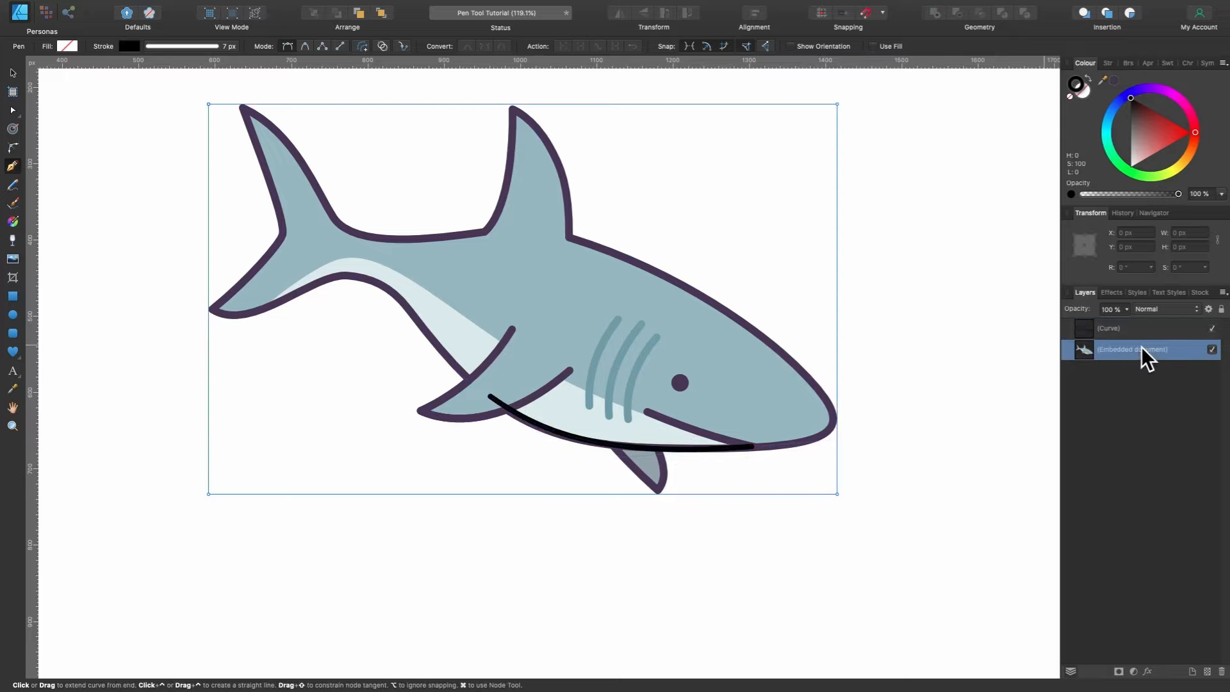
click(1126, 310)
drag(1126, 322, 1065, 324)
Select the traced belly curve and adjust its starting node and handle to follow the shark's outline.
scroll(620, 474, up, 5)
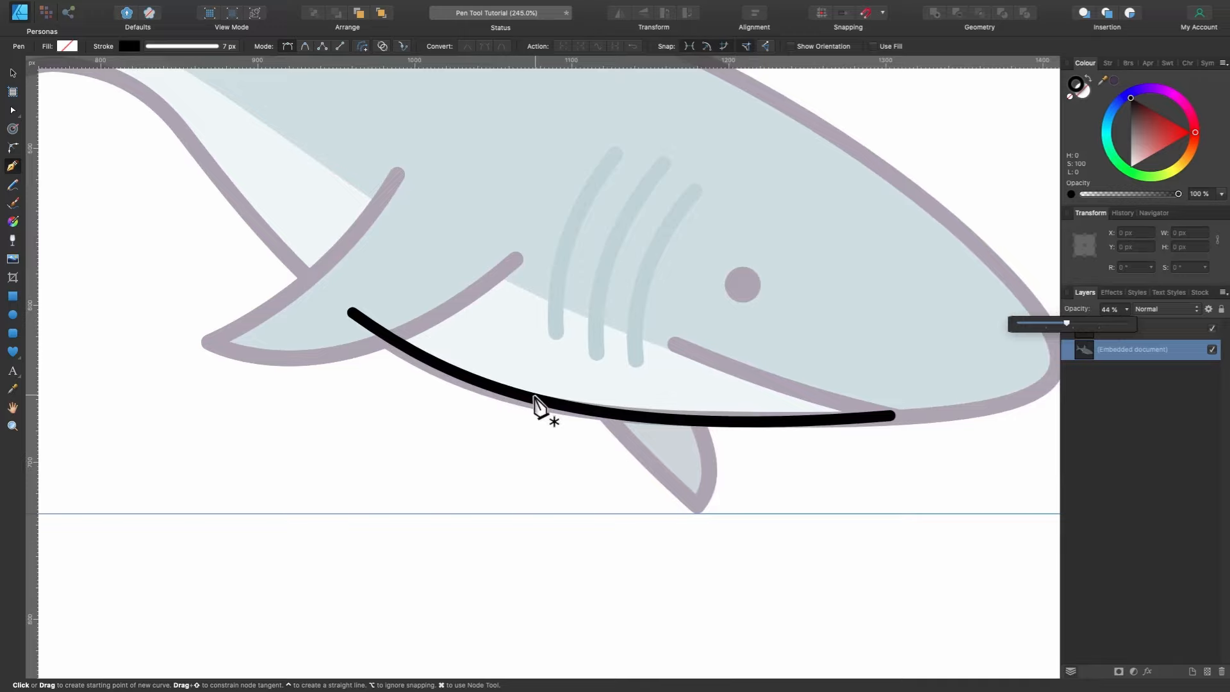
click(578, 413)
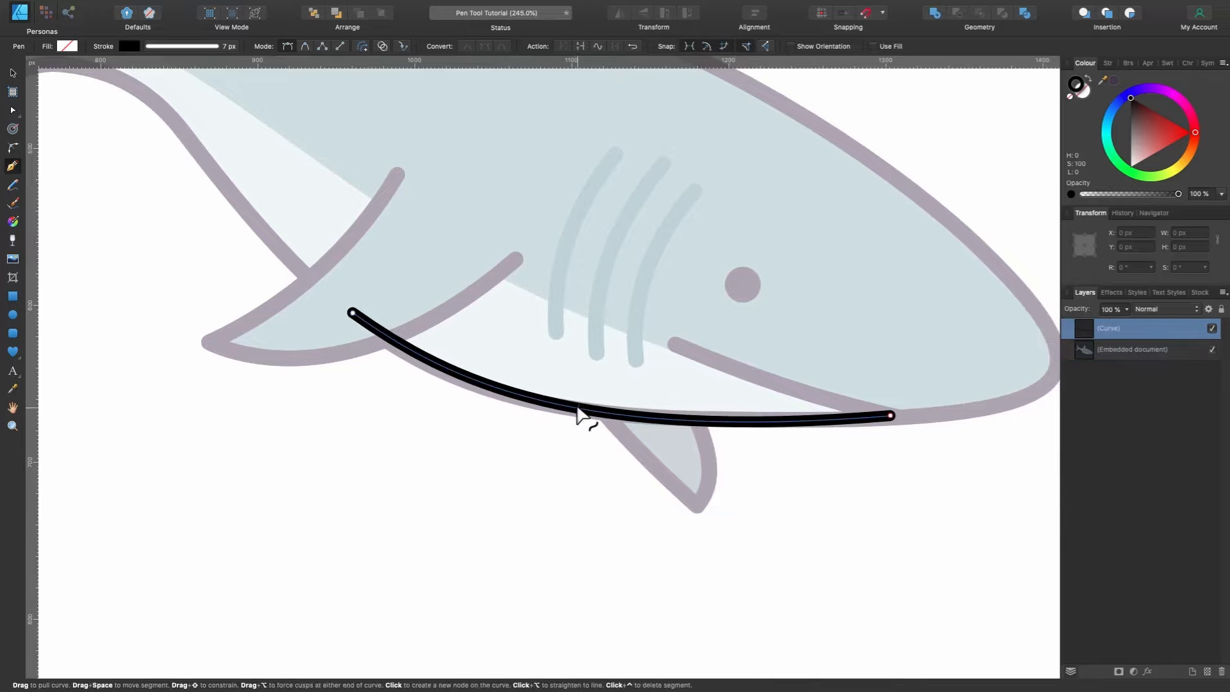
super+click(353, 313)
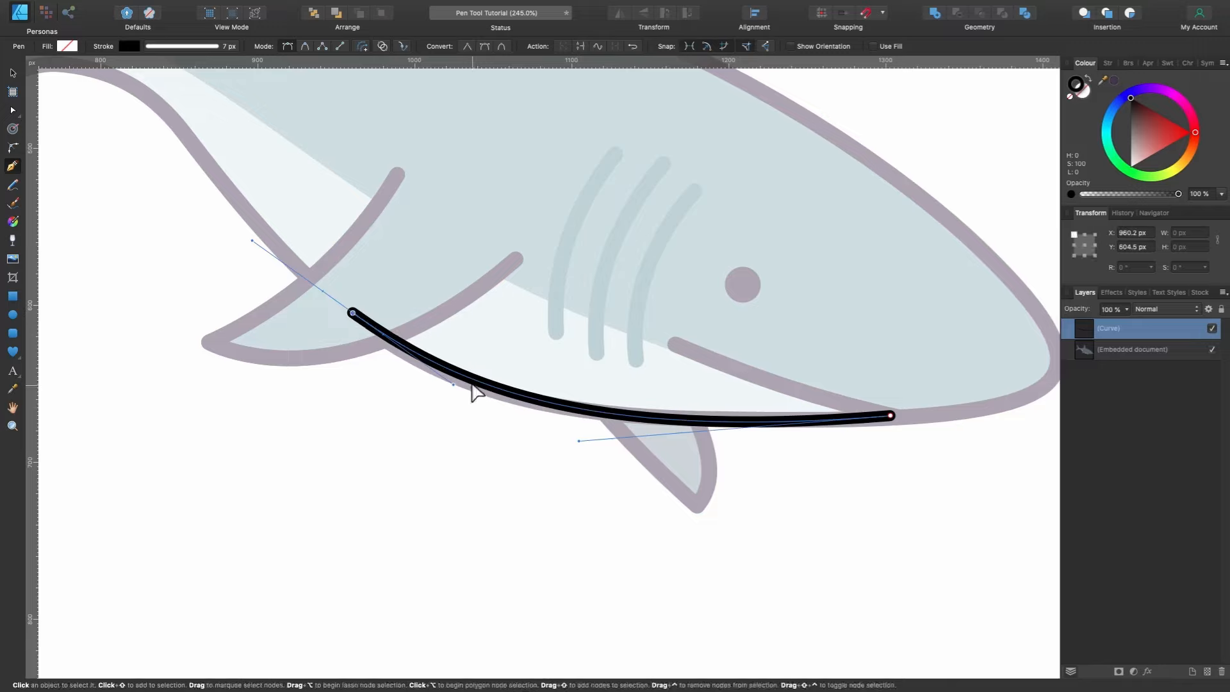
drag(352, 312, 352, 316)
drag(458, 393, 464, 403)
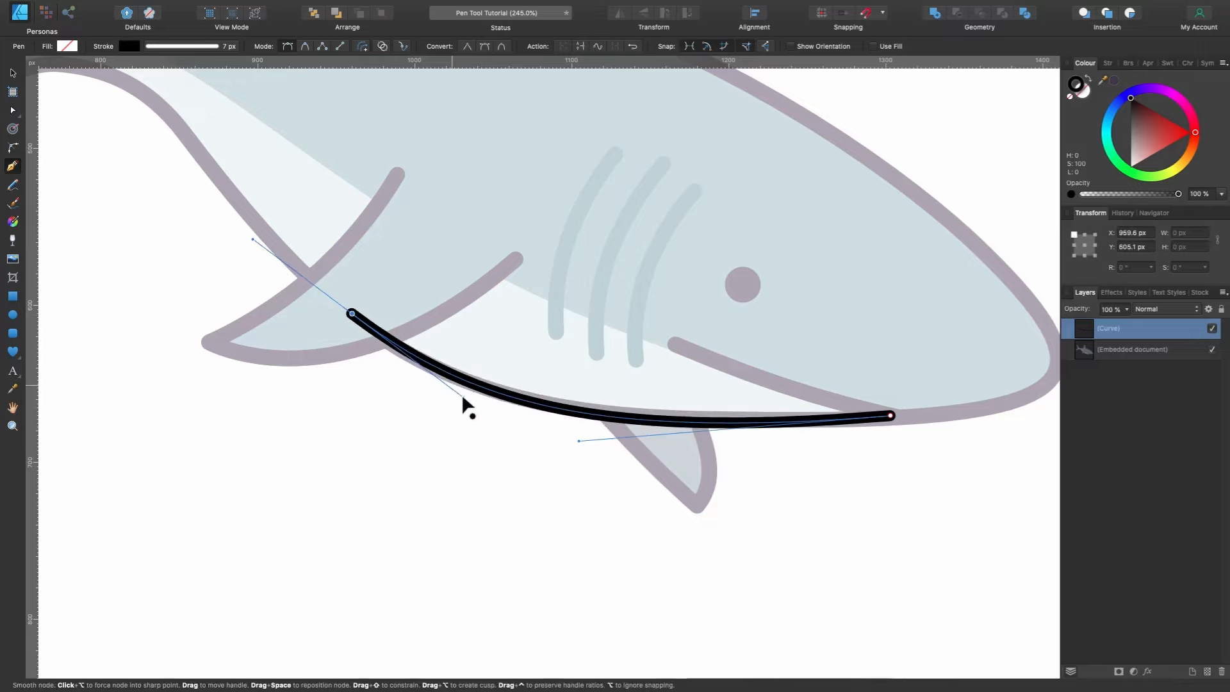
Fine-tune the belly curve's handle and its end node at the mouth to follow the shark's outline.
mouse_move(578, 441)
mouse_down()
mouse_move(605, 432)
mouse_move(595, 437)
mouse_up()
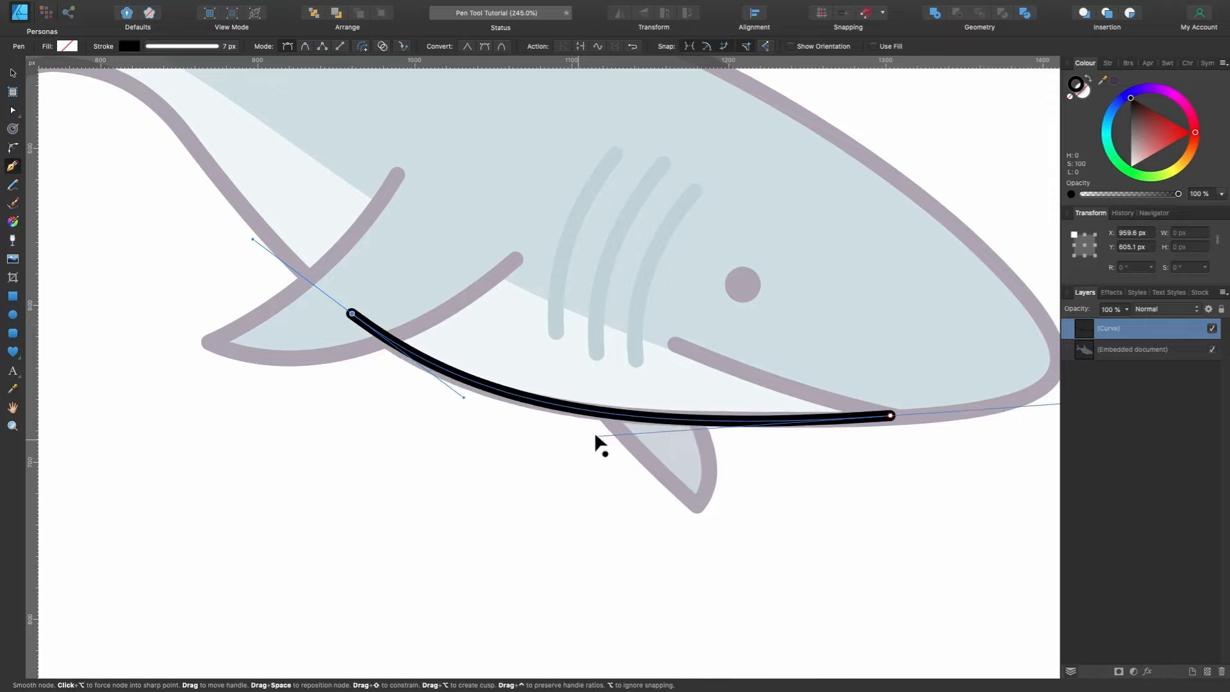
scroll(634, 444, right, 5)
click(733, 424)
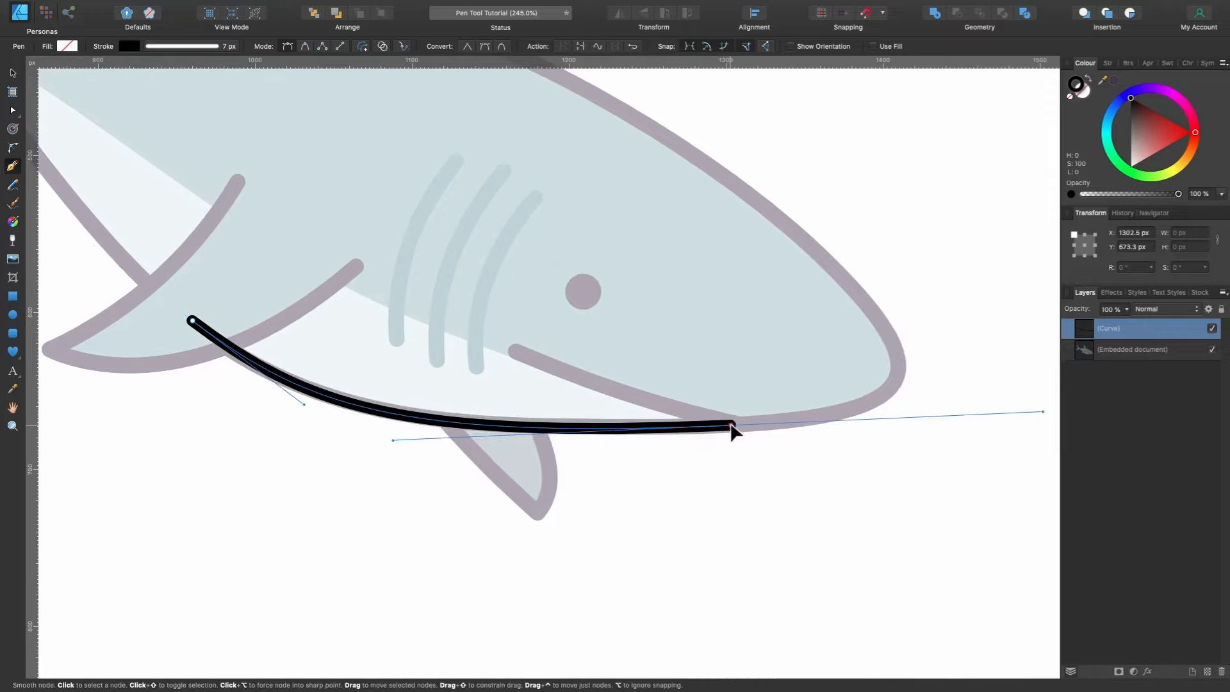
Extend the curve around the snout to the forehead and adjust the mouth node's handle to fit the nose.
scroll(737, 398, right, 4)
scroll(737, 397, up, 1)
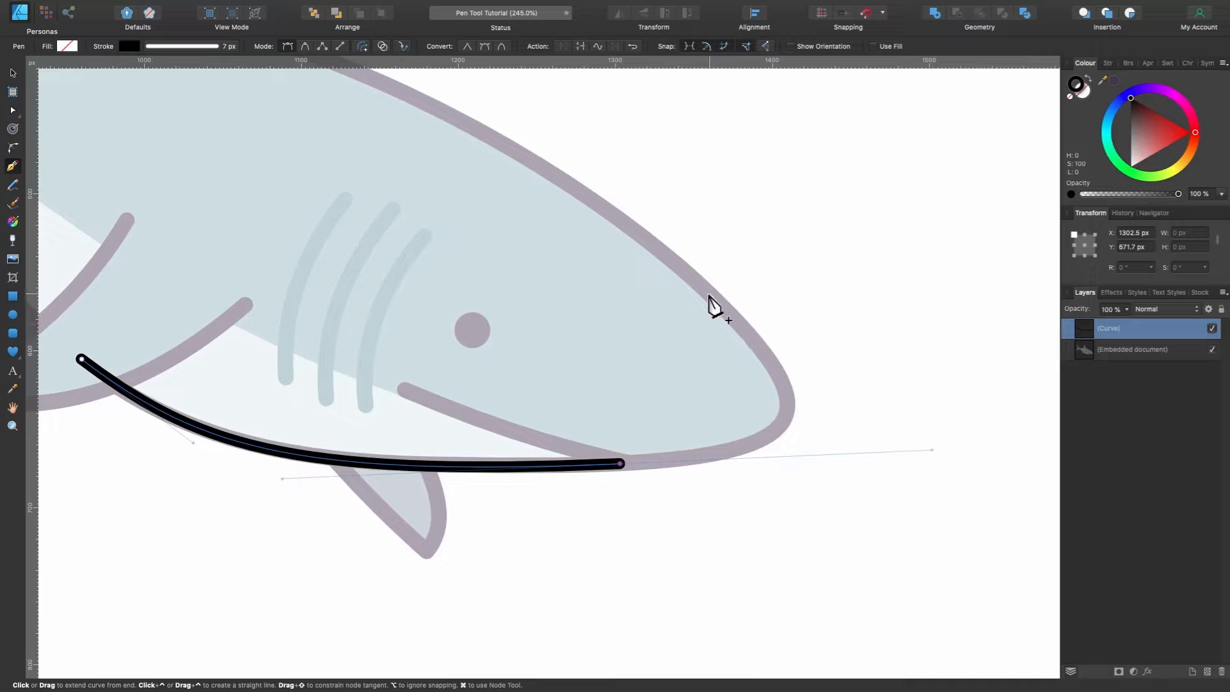
drag(719, 300, 678, 260)
key(super)
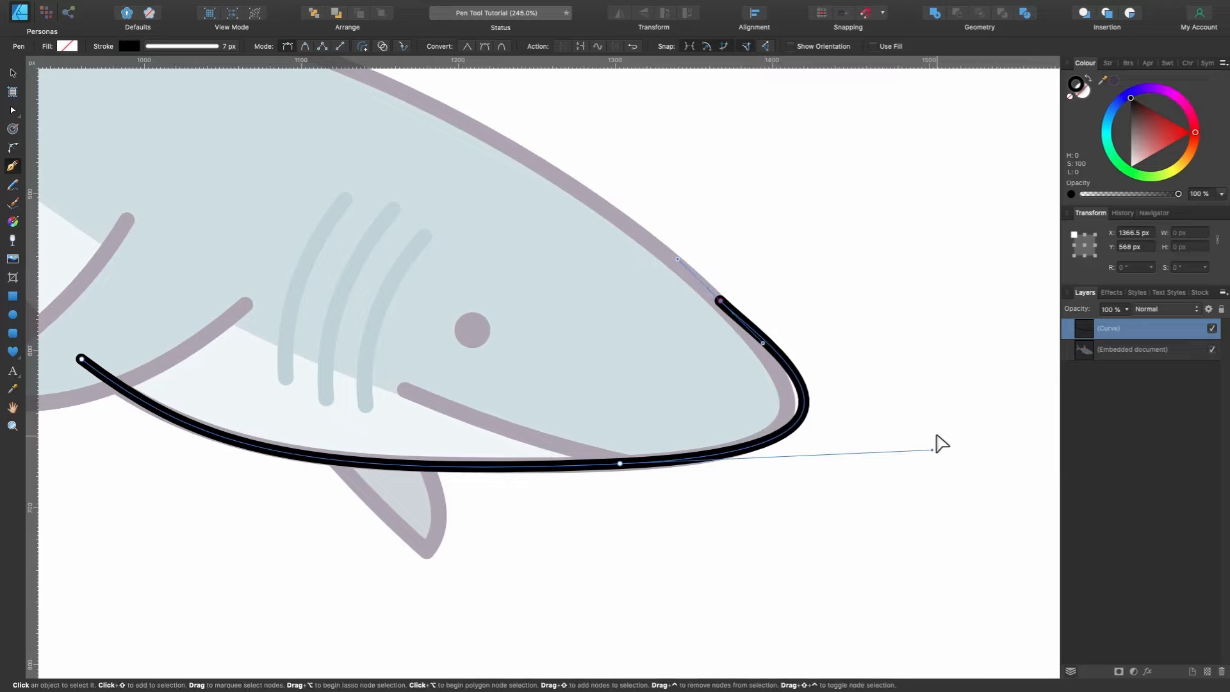
drag(934, 450, 898, 455)
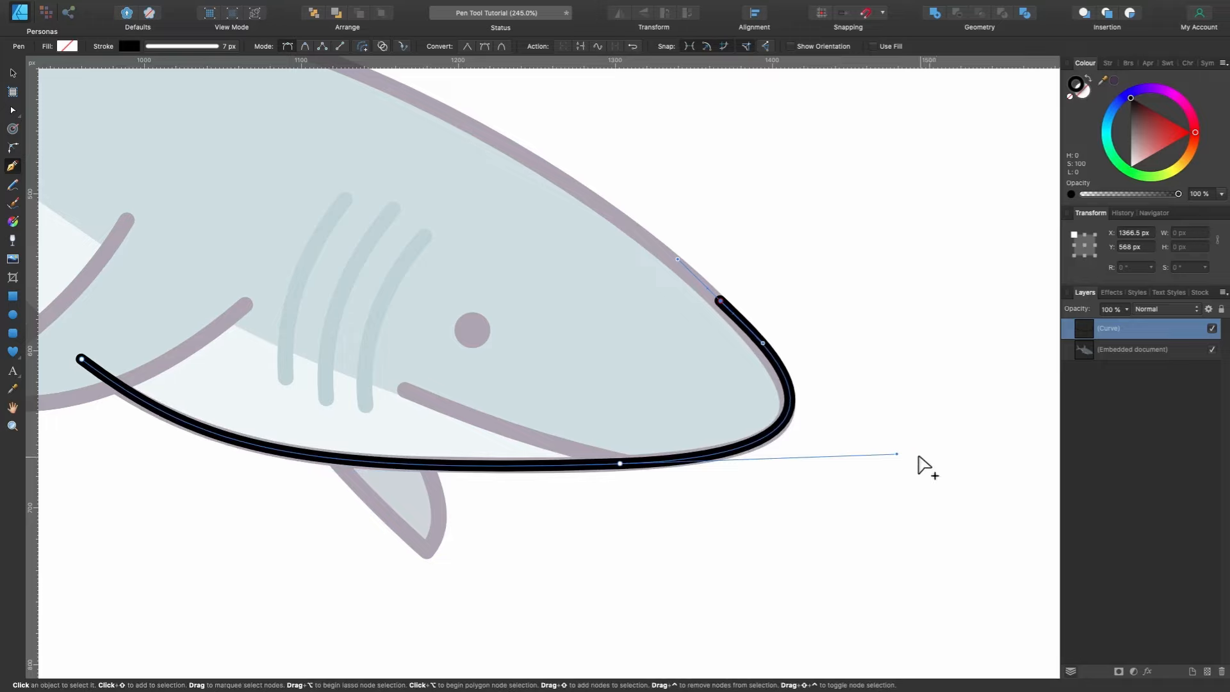
mouse_move(897, 455)
mouse_down()
mouse_move(840, 455)
mouse_move(931, 451)
mouse_move(884, 454)
mouse_move(893, 463)
mouse_up()
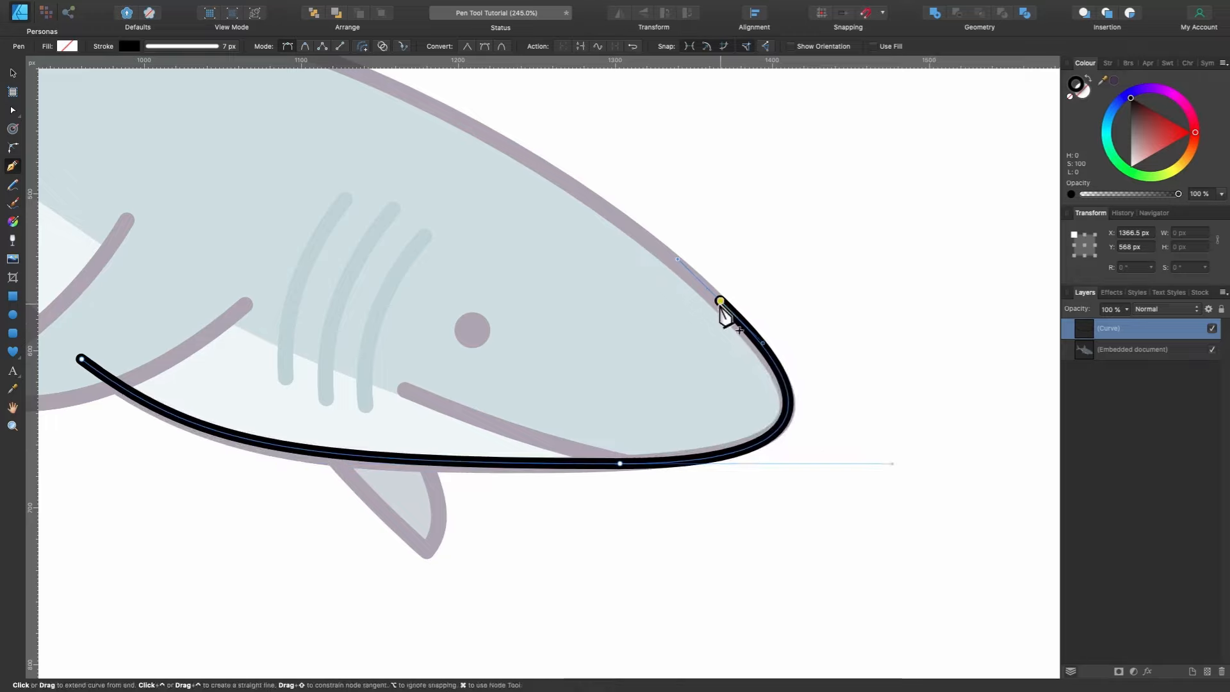
Reposition the forehead node and extend the curve along the back to the dorsal fin's front base, fitting its handle to the outline.
scroll(720, 309, up, 3)
scroll(720, 308, left, 2)
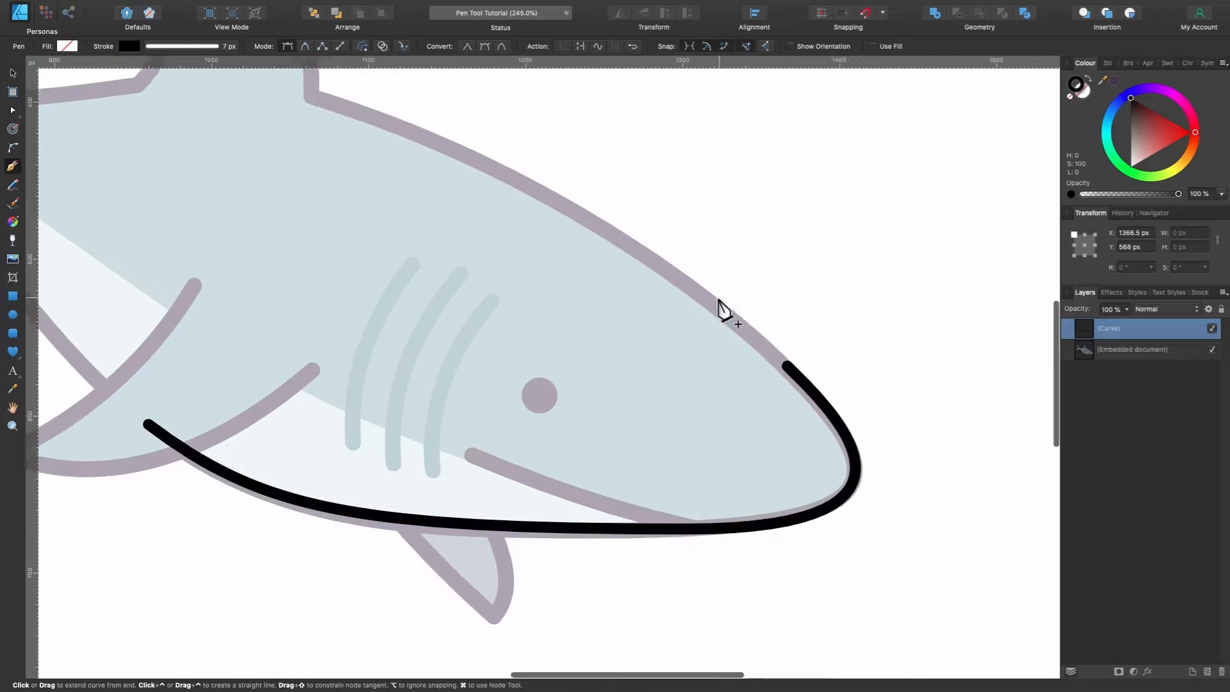
drag(800, 396, 798, 398)
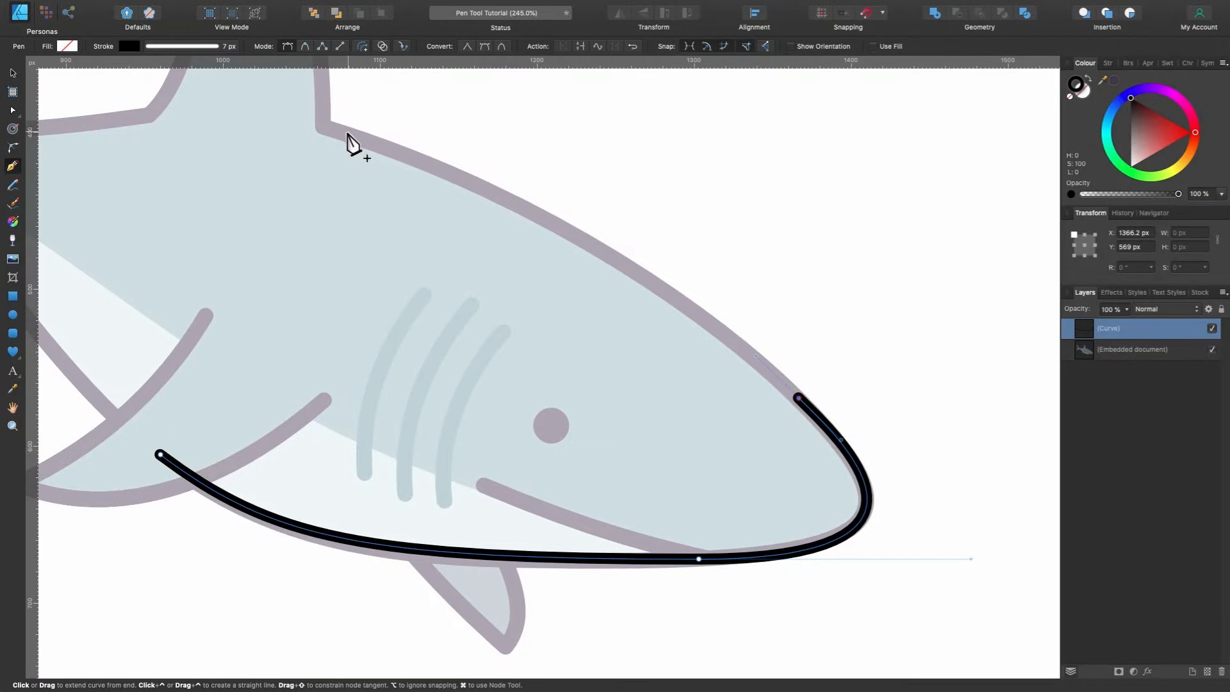
scroll(665, 296, down, 3)
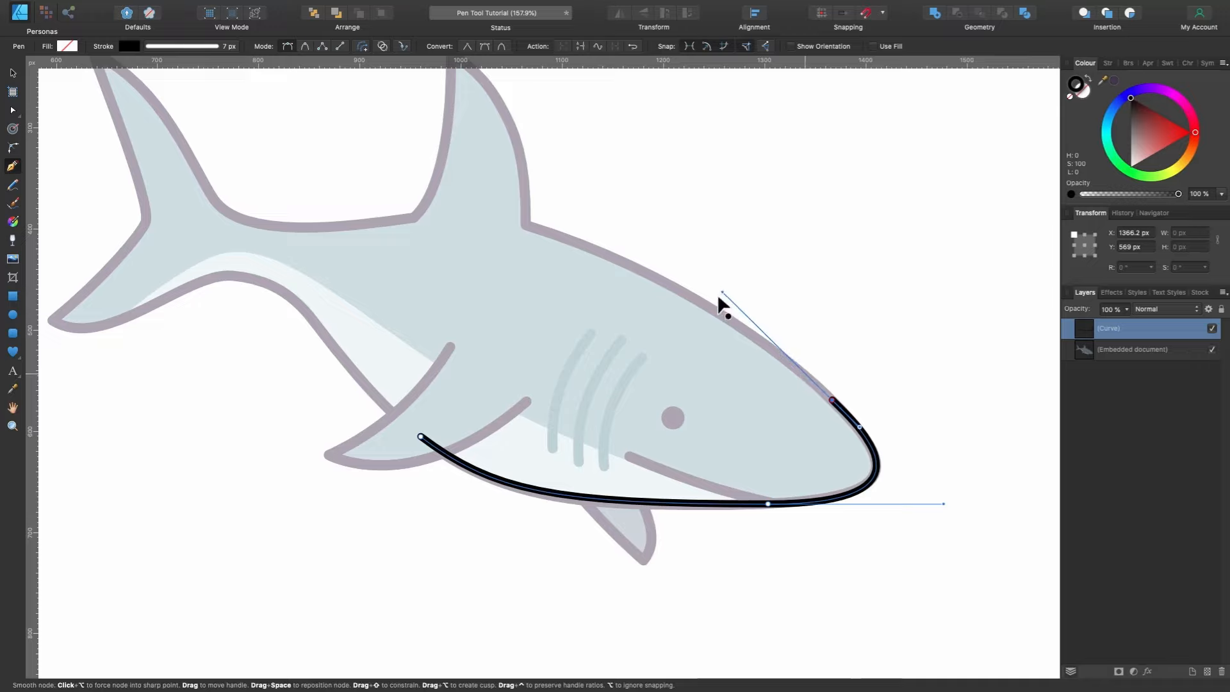
drag(696, 268, 686, 255)
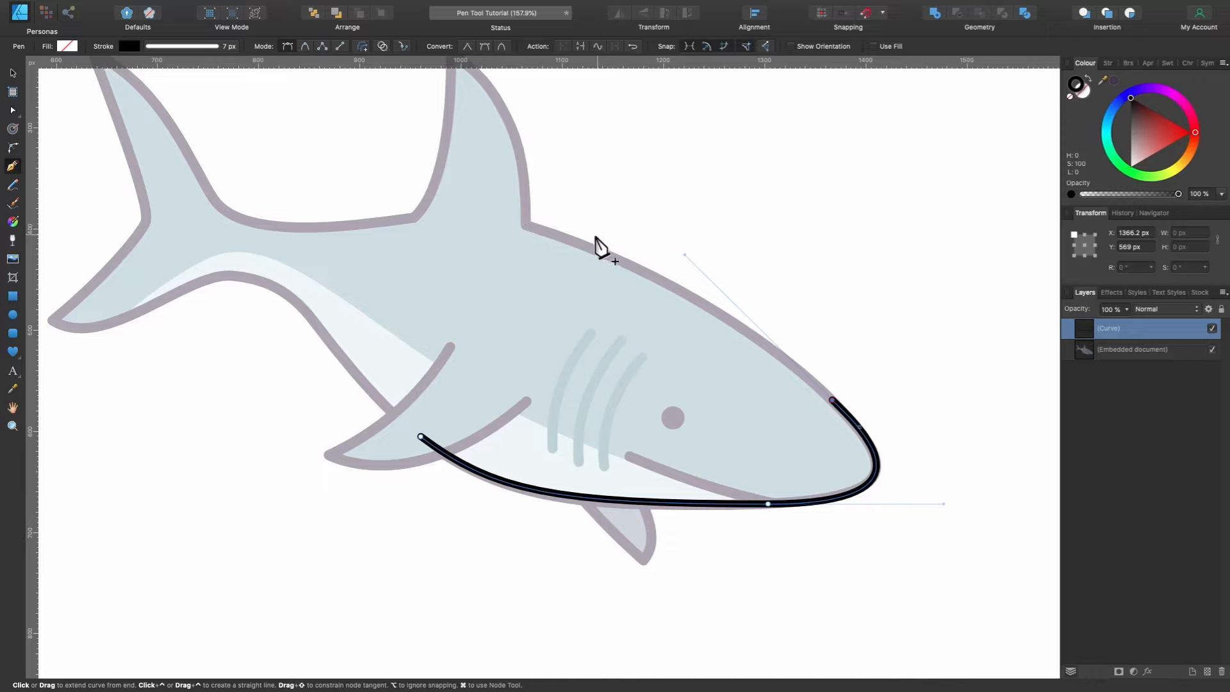
click(526, 225)
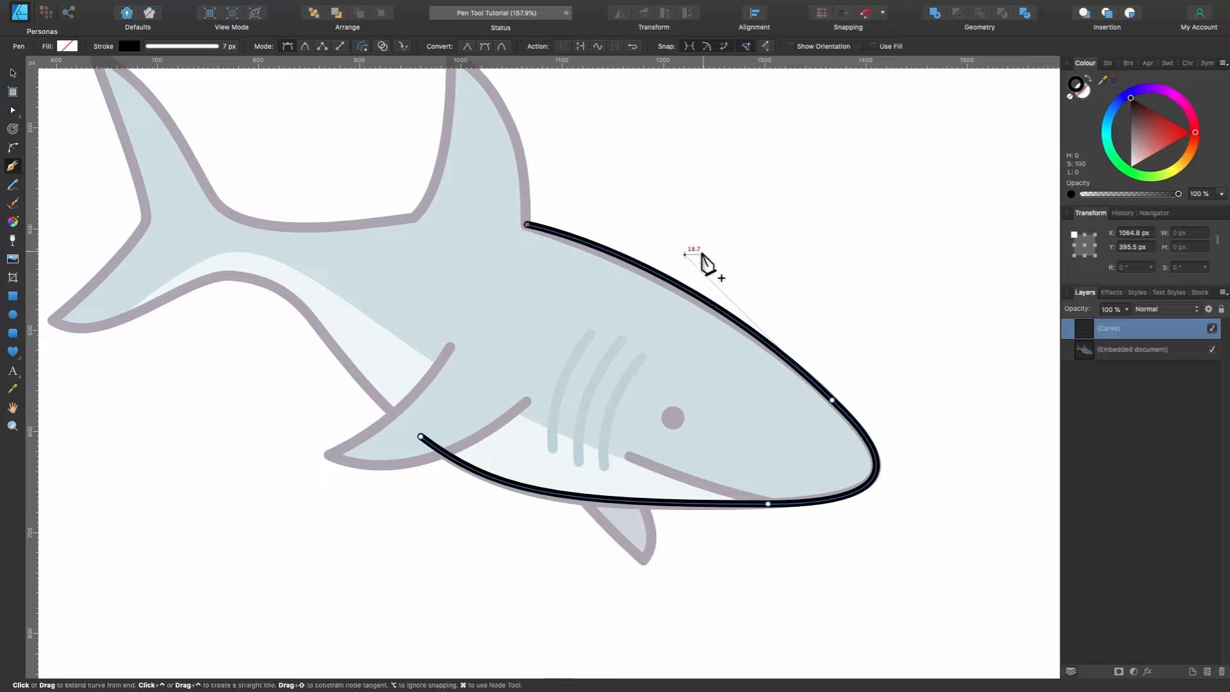
key(super)
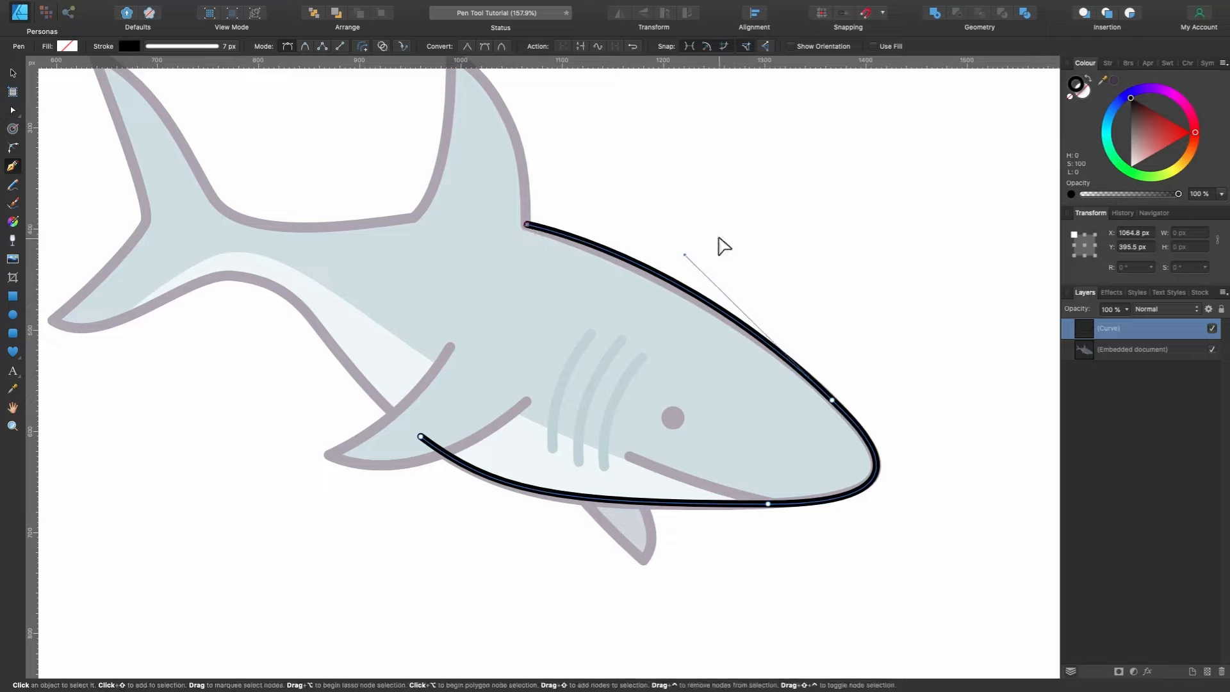
drag(686, 255, 696, 266)
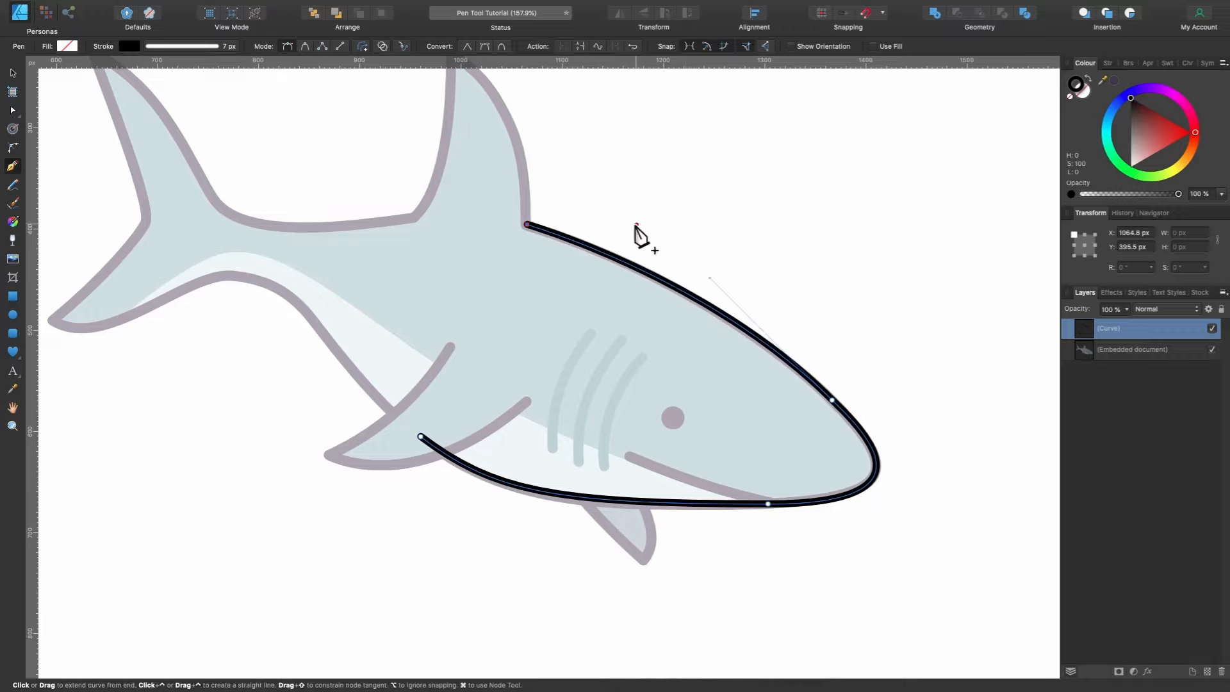
Trace the dorsal fin with a curve to its tip, redirect the tip's handle downward, and continue to the fin's rear base.
scroll(637, 239, up, 3)
scroll(653, 253, up, 3)
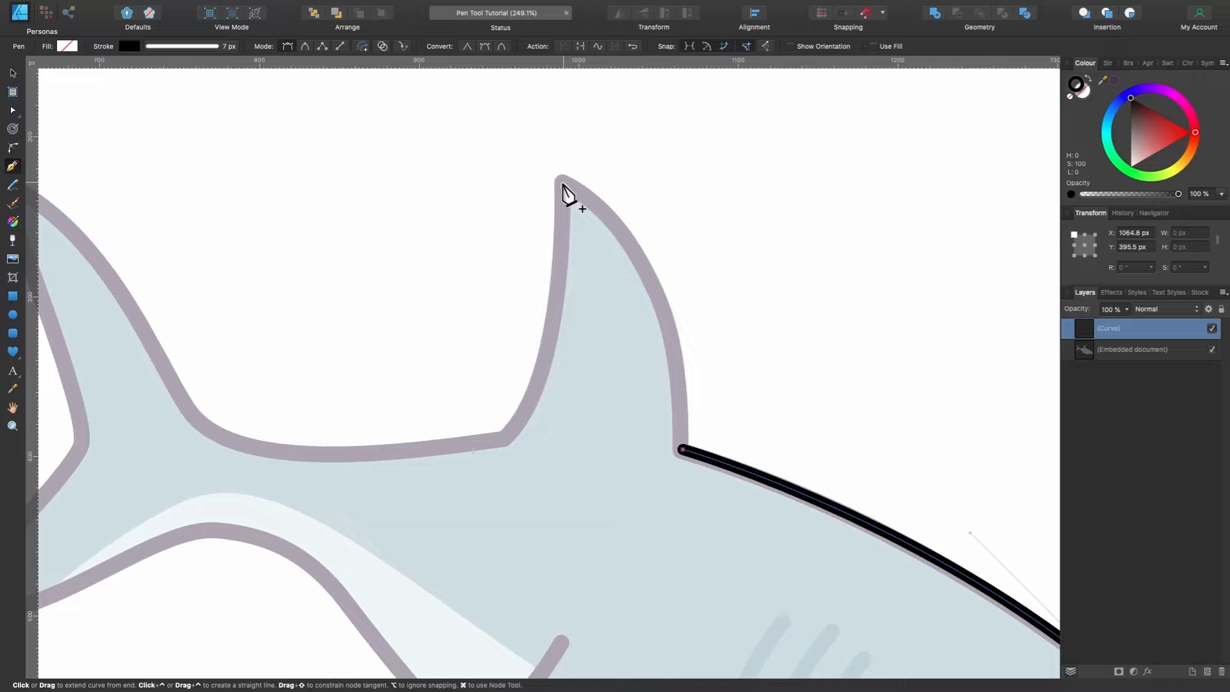
drag(565, 183, 432, 102)
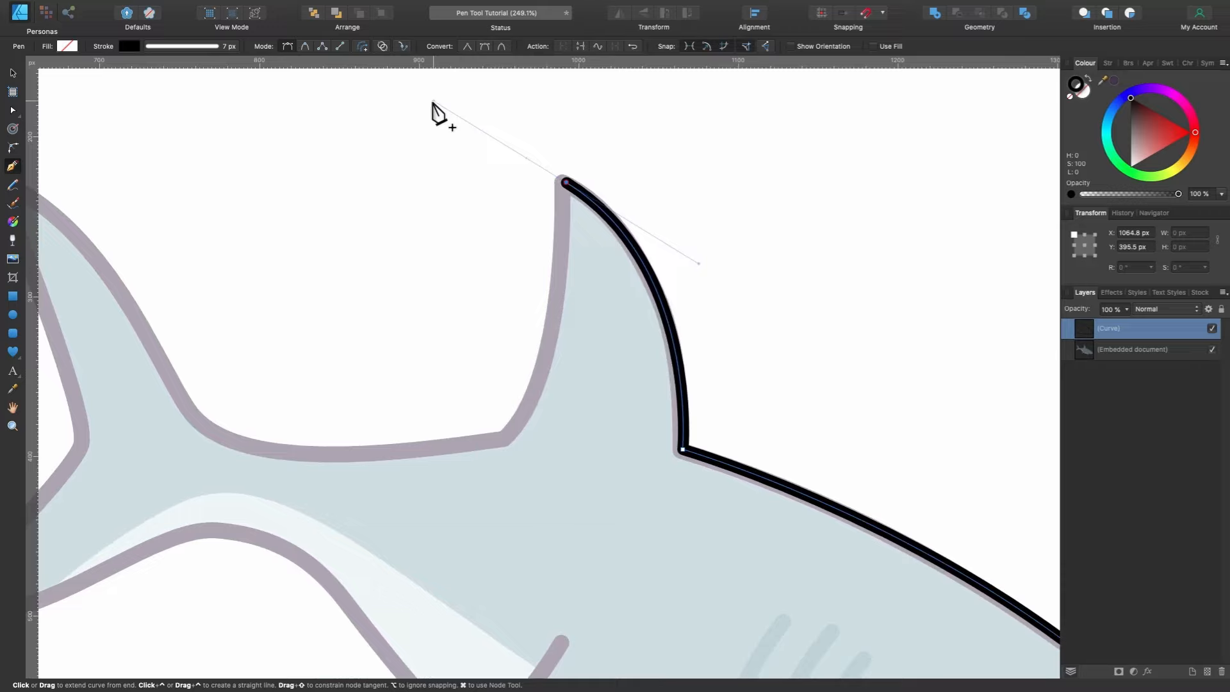
drag(432, 103, 433, 103)
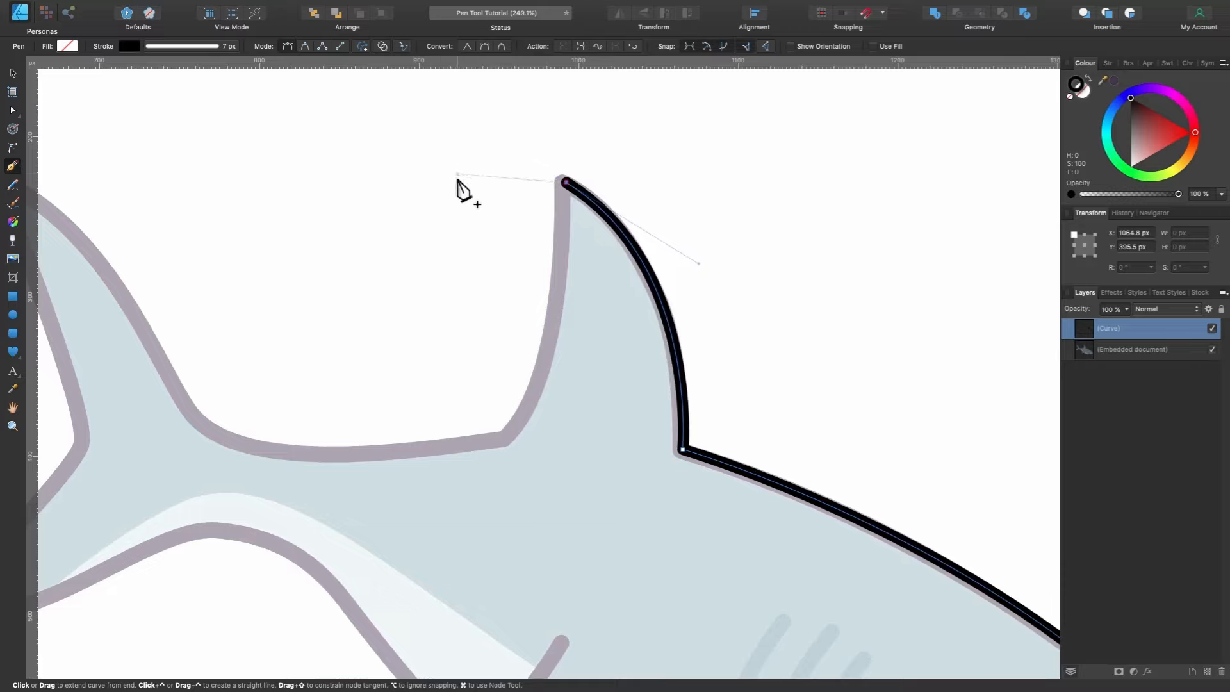
click(561, 290)
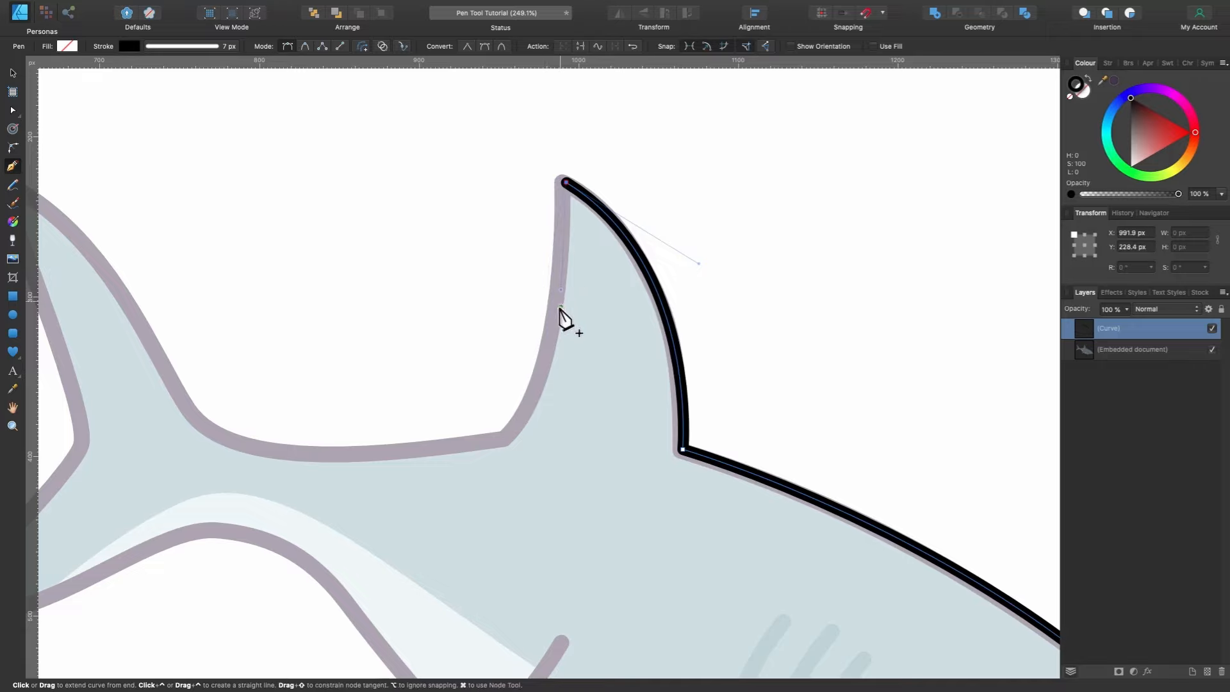
click(506, 440)
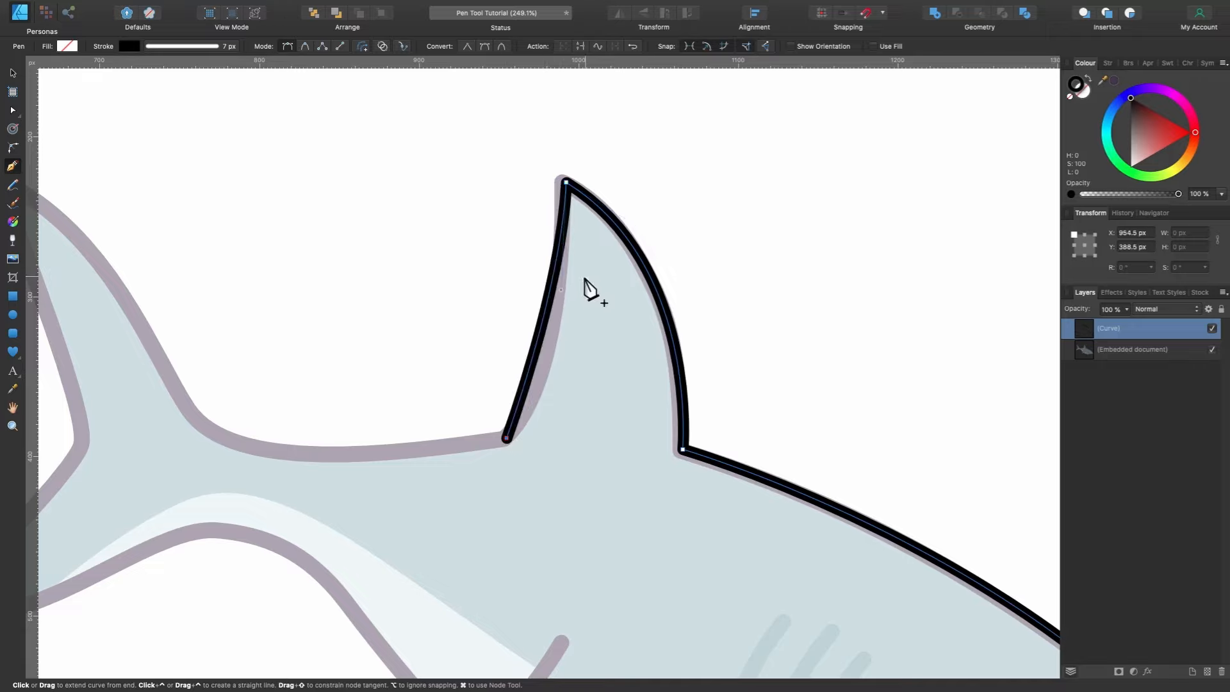
Lengthen the handle on the dorsal fin's rear edge and move the tip node onto the outline's tip.
key(super)
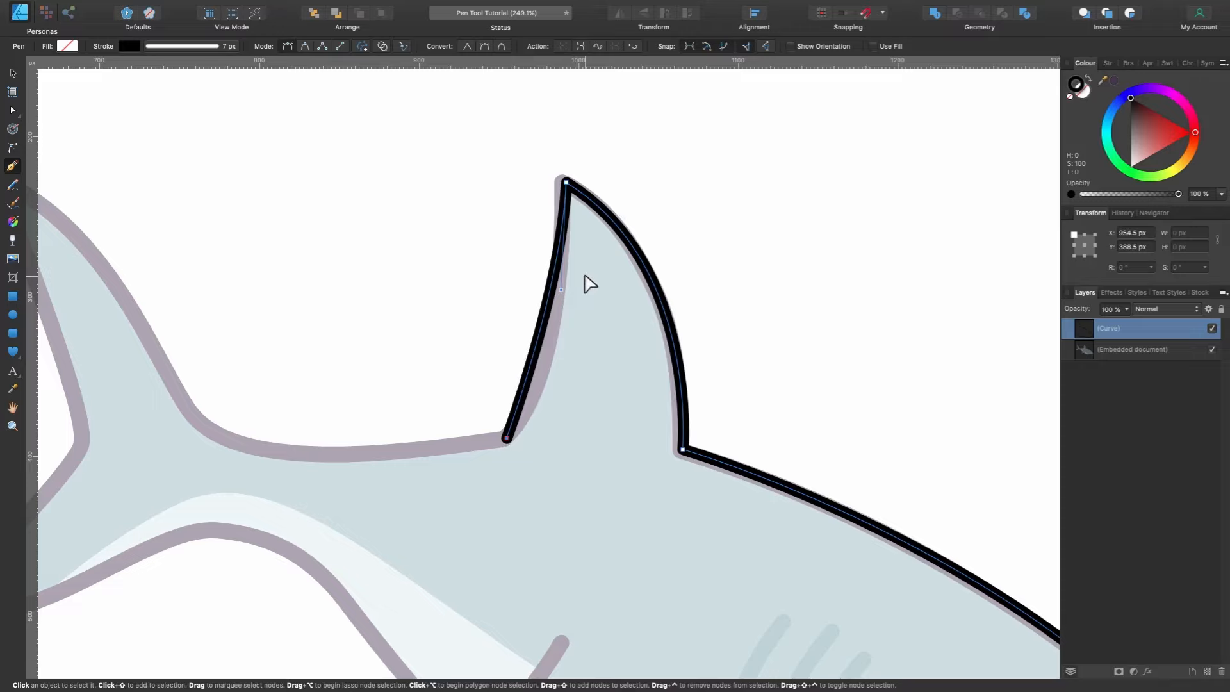
drag(561, 290, 571, 343)
scroll(573, 192, up, 5)
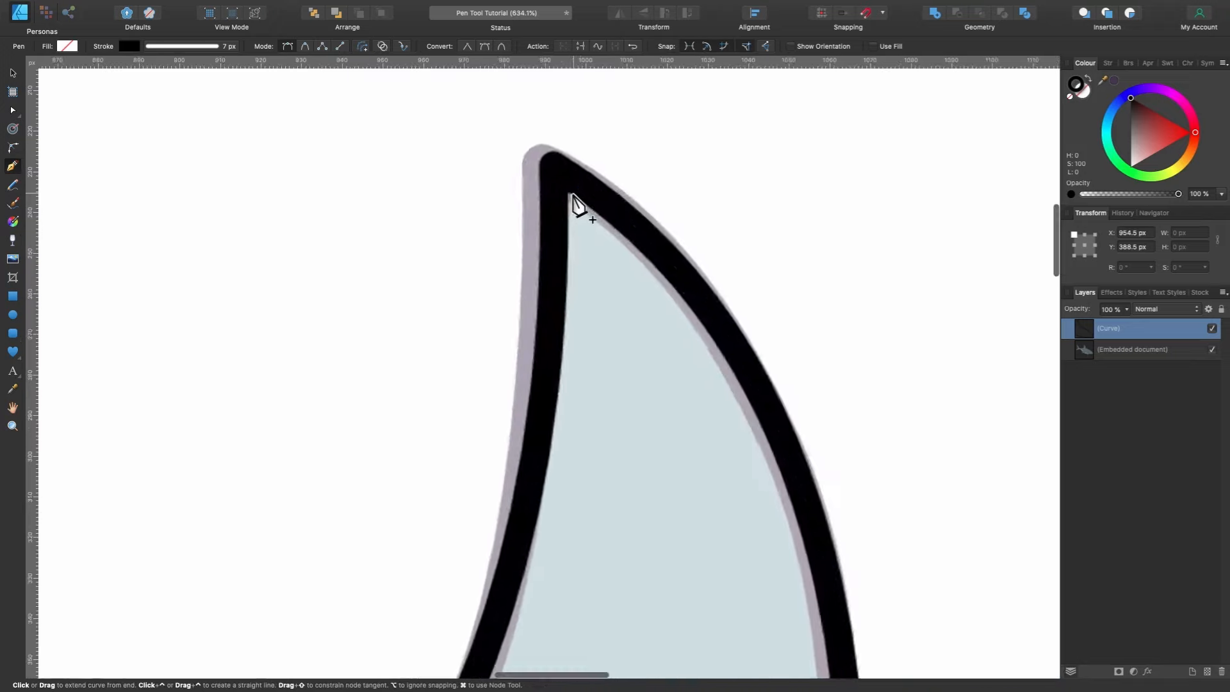
drag(554, 165, 545, 163)
scroll(550, 171, down, 5)
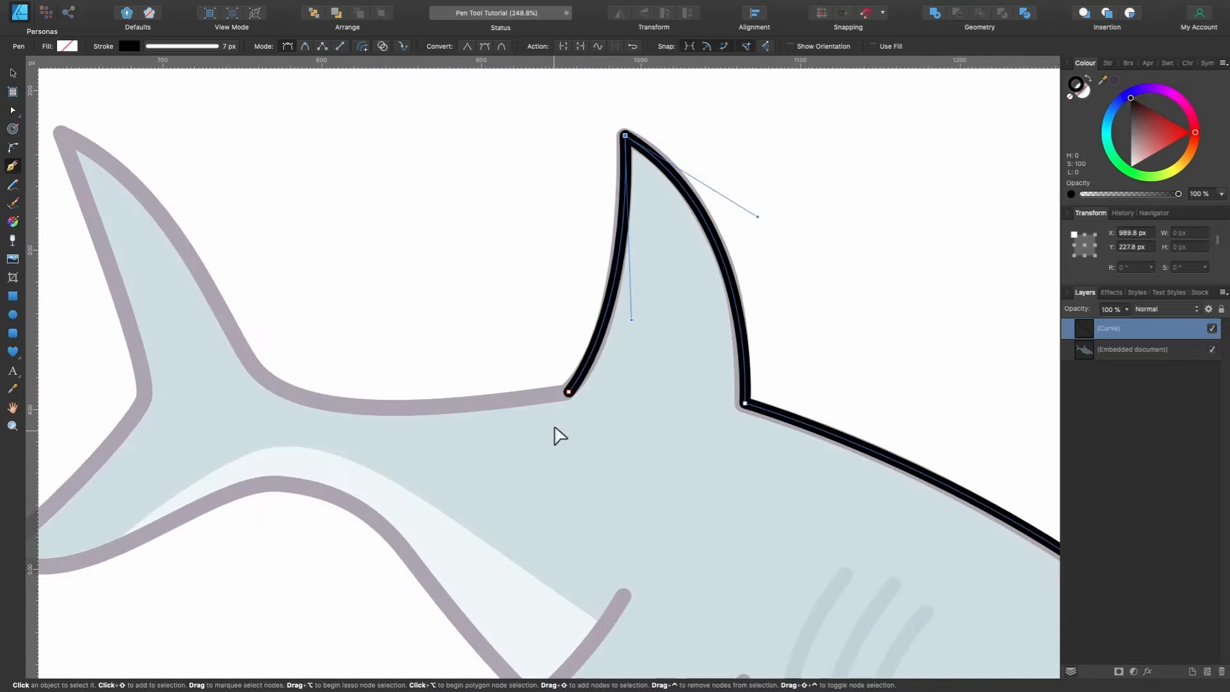
Extend the curve from the dorsal fin's rear base along the back to the start of the upper tail fin.
click(567, 392)
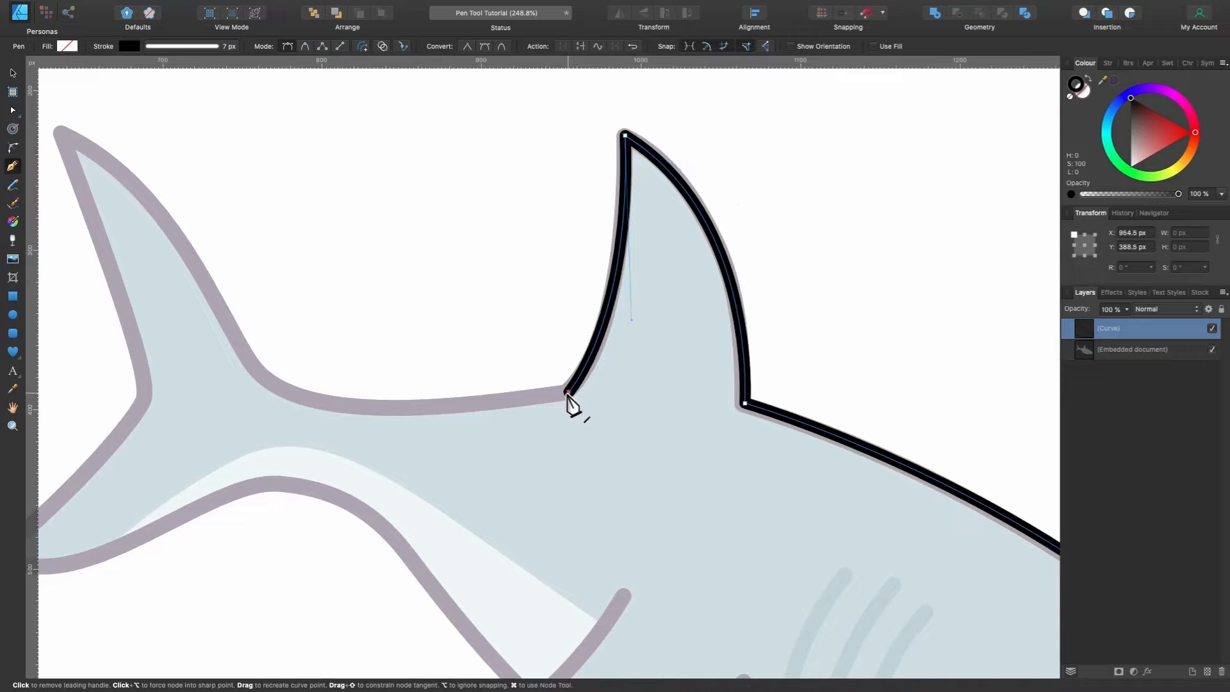
scroll(567, 392, left, 5)
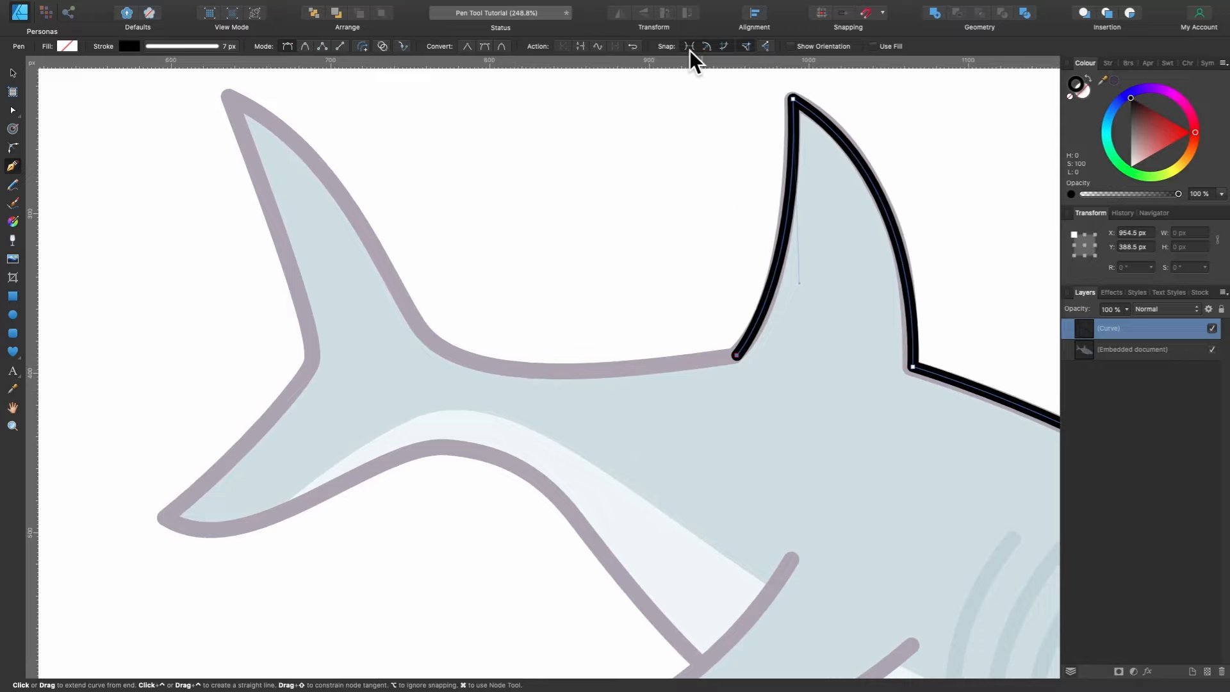
click(747, 46)
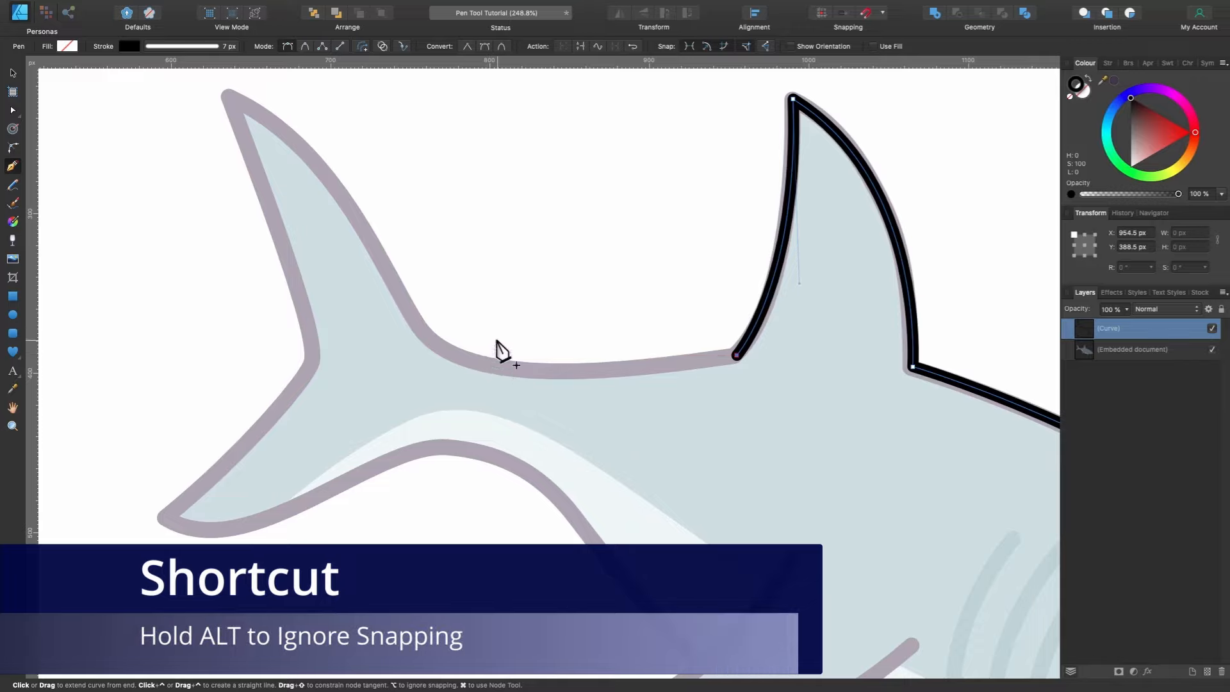
click(520, 369)
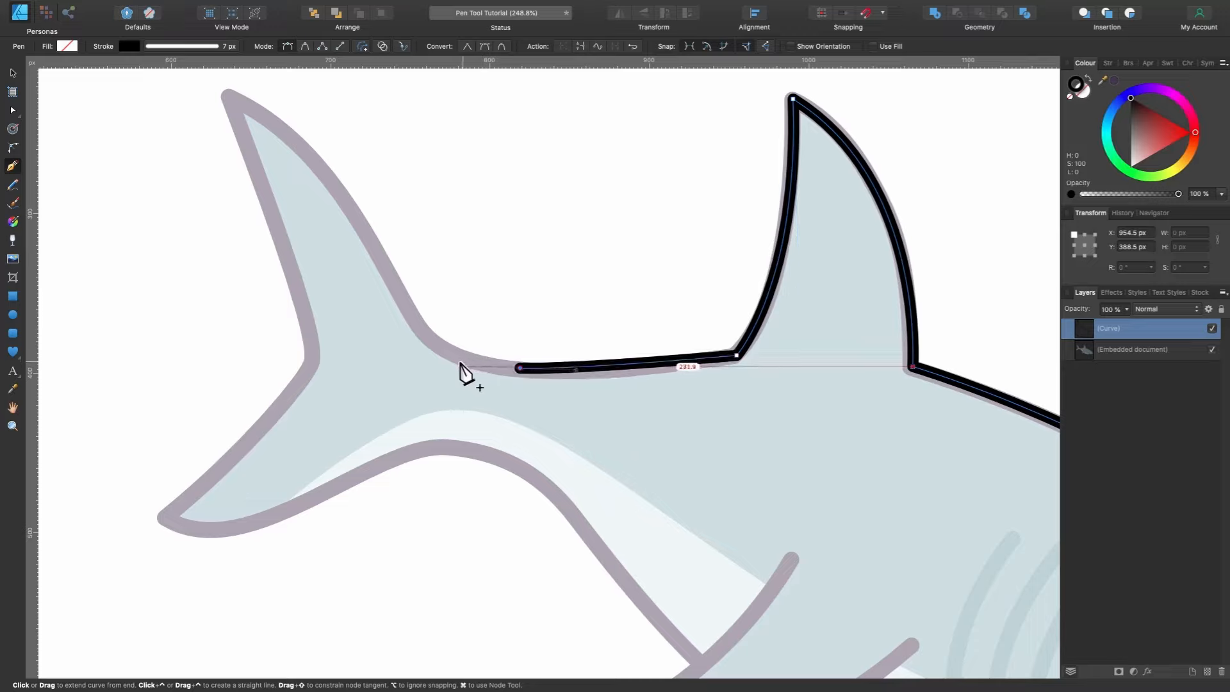
drag(520, 370, 502, 373)
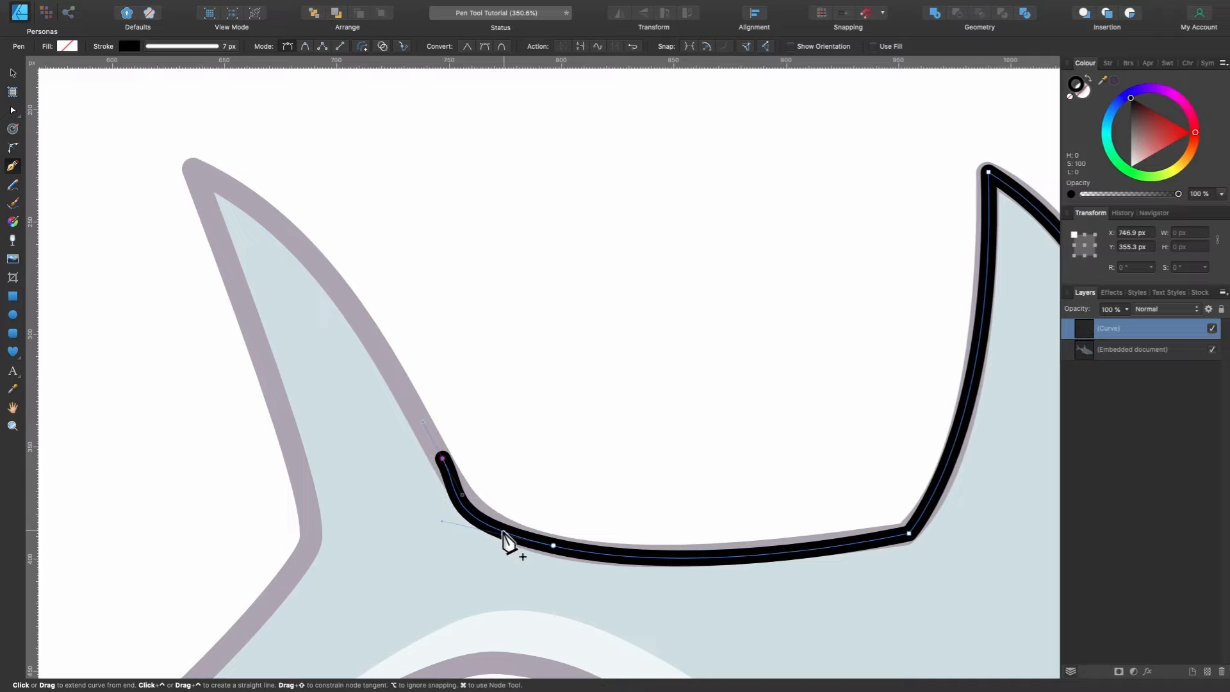
Adjust the node and handle at the upper tail fin's base so the curve follows the bend.
scroll(503, 540, up, 3)
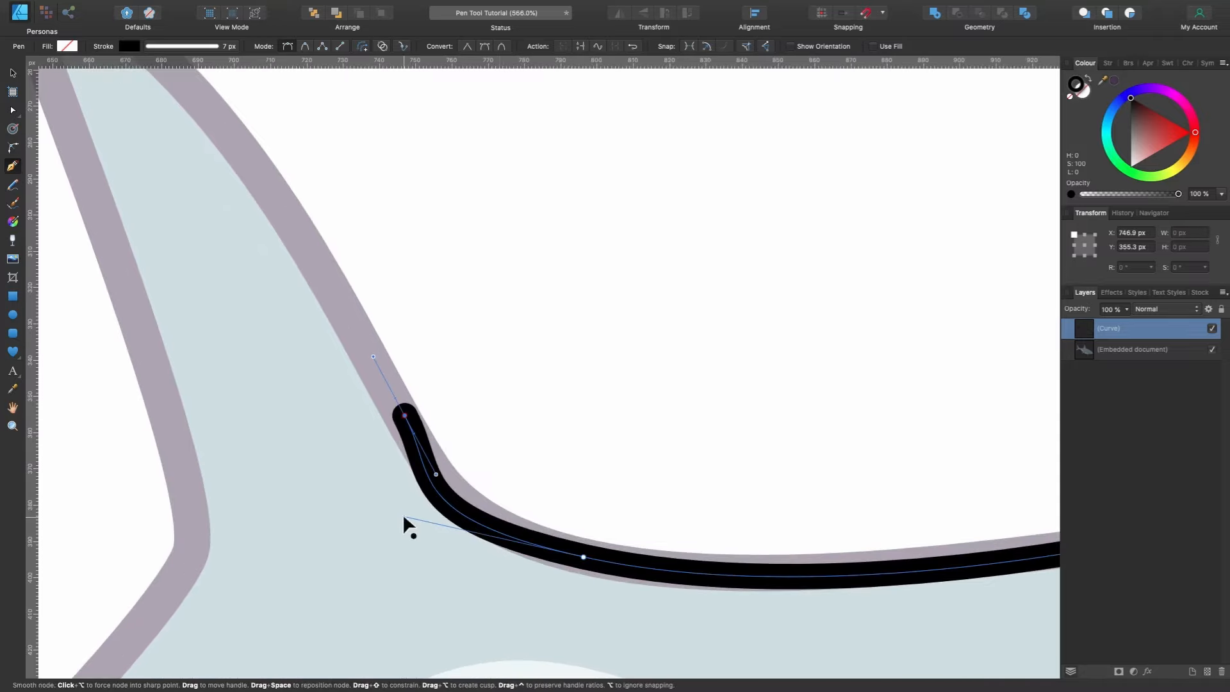
drag(404, 517, 458, 529)
scroll(447, 500, down, 2)
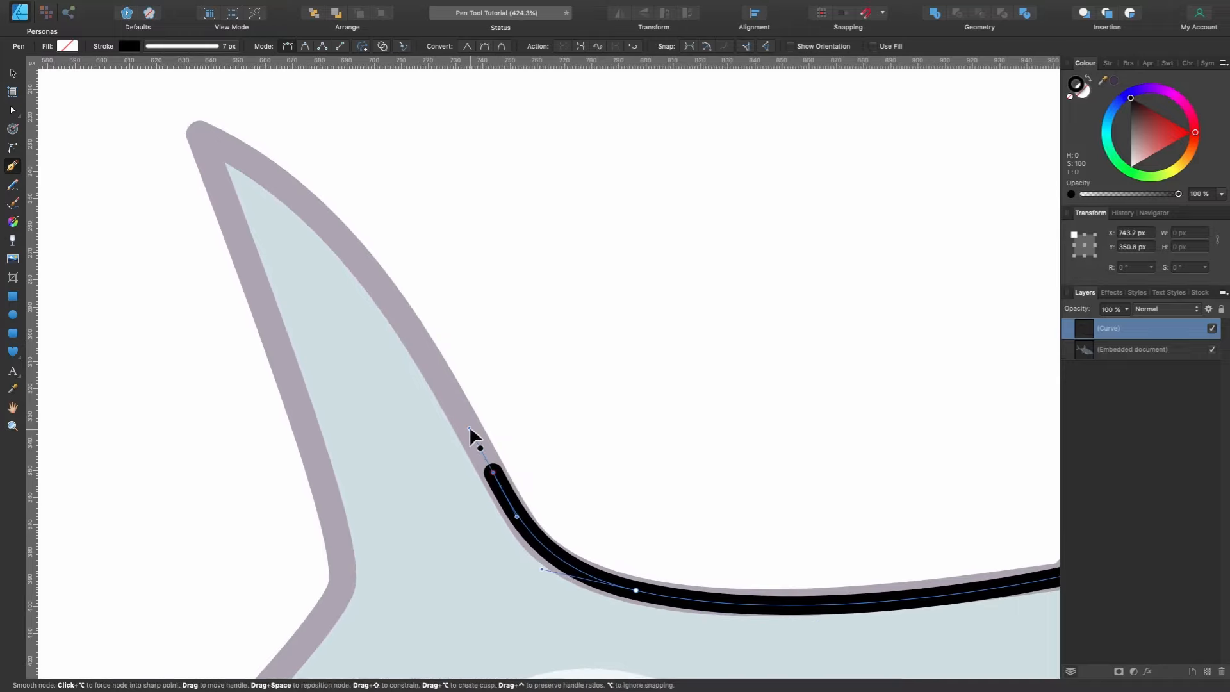
Extend the curve to the upper tail fin's tip and pull out the base node's handle to bow the segment.
drag(467, 422, 410, 320)
click(202, 135)
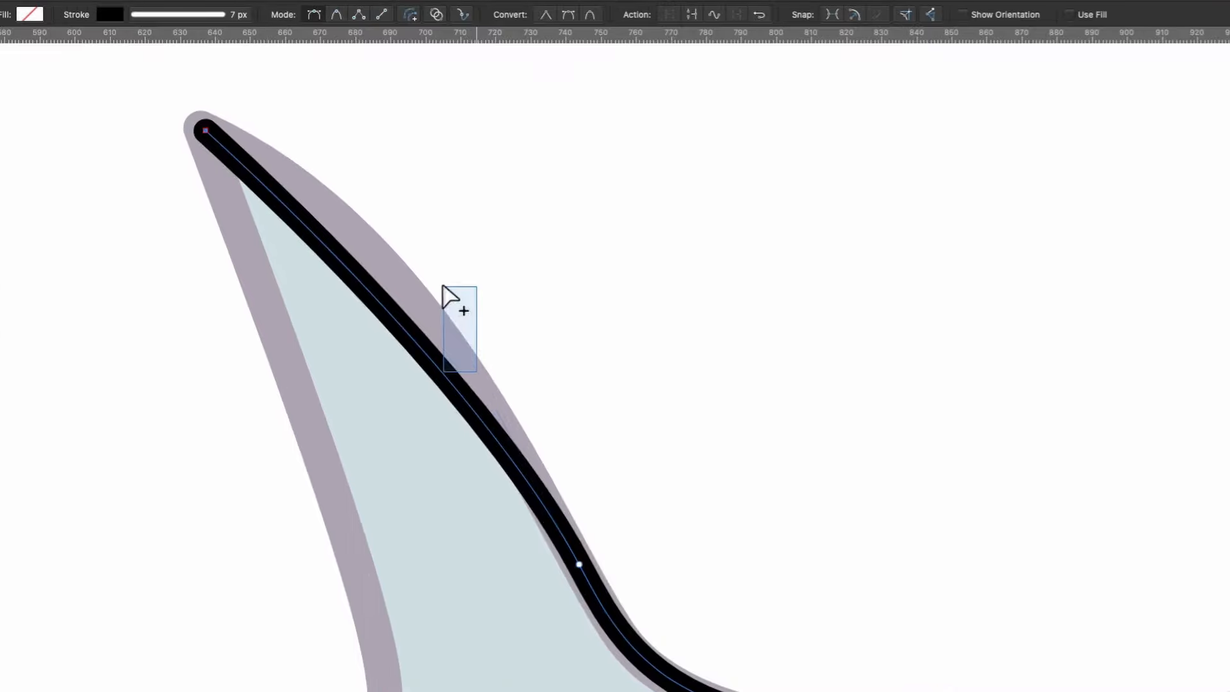
drag(442, 287, 445, 299)
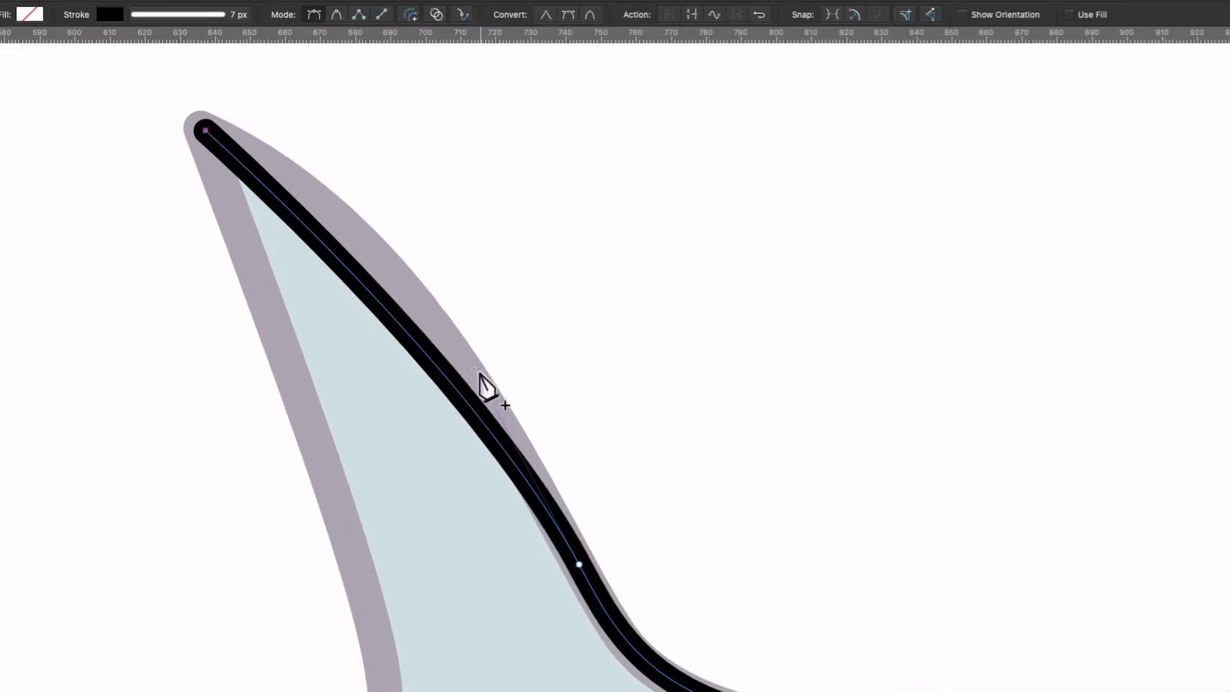
drag(473, 369, 398, 150)
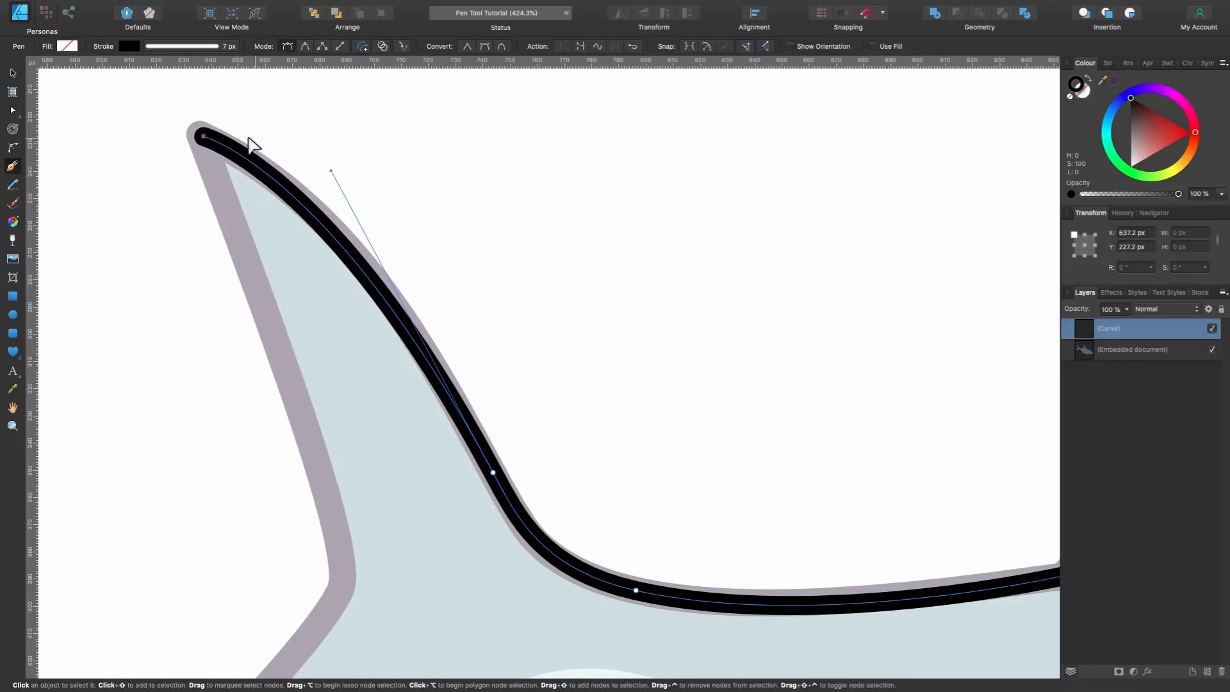
Reshape the curve near the upper tail fin's tip and adjust the tip's handle to match the outline.
scroll(230, 143, up, 3)
scroll(229, 138, left, 1)
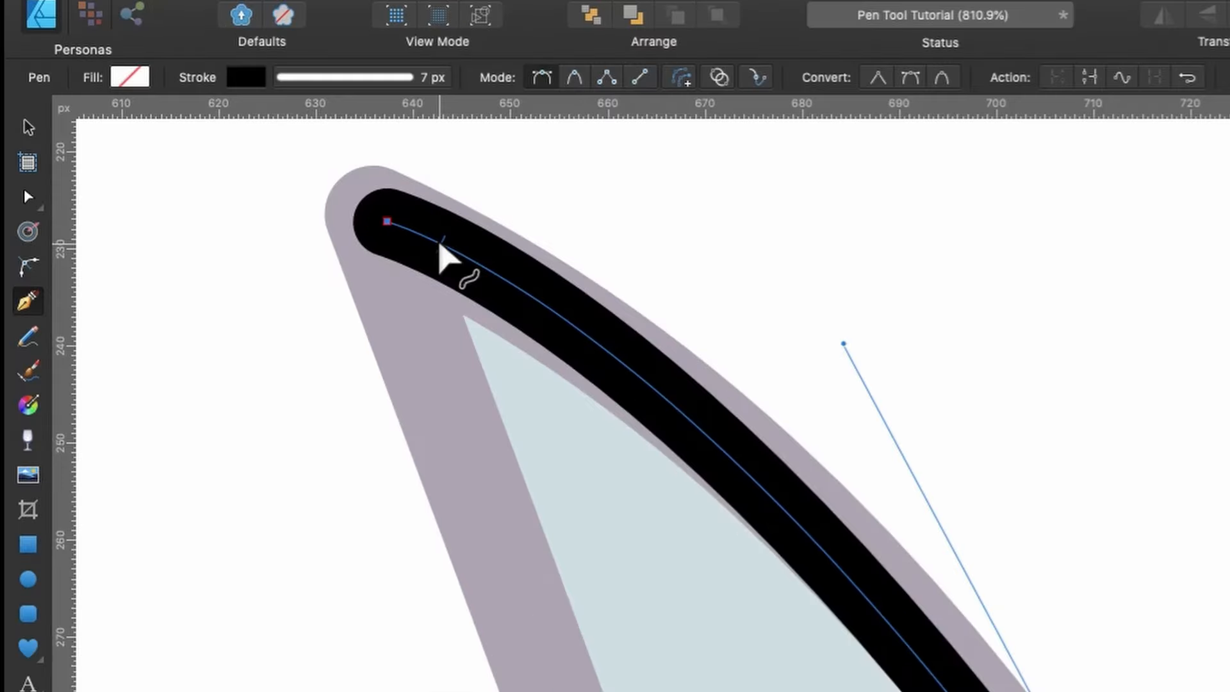
mouse_move(439, 244)
mouse_down()
mouse_move(502, 233)
mouse_move(575, 331)
mouse_up()
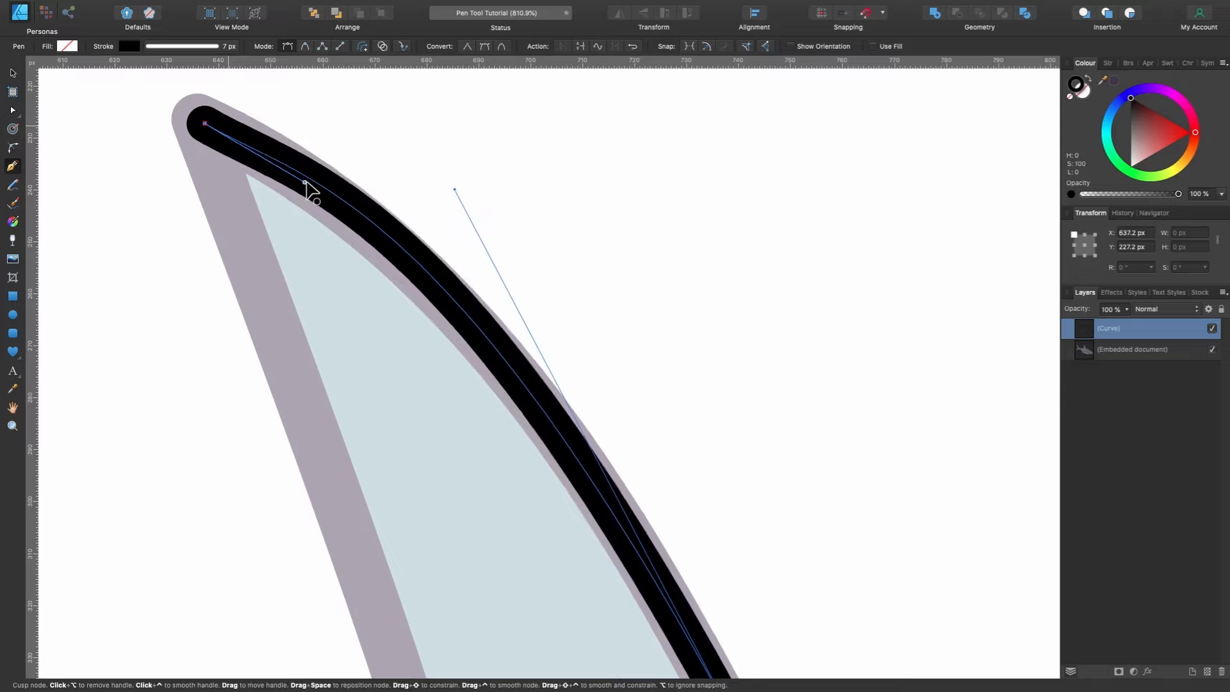
drag(305, 183, 414, 263)
scroll(336, 211, down, 5)
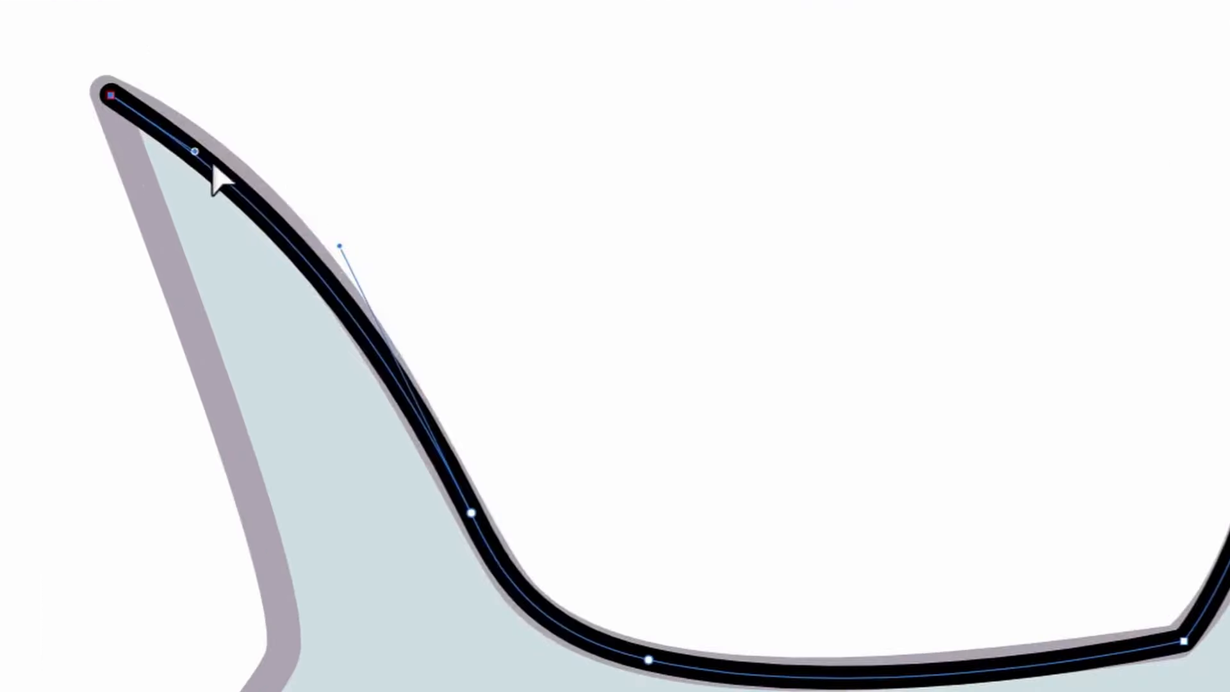
drag(335, 210, 349, 209)
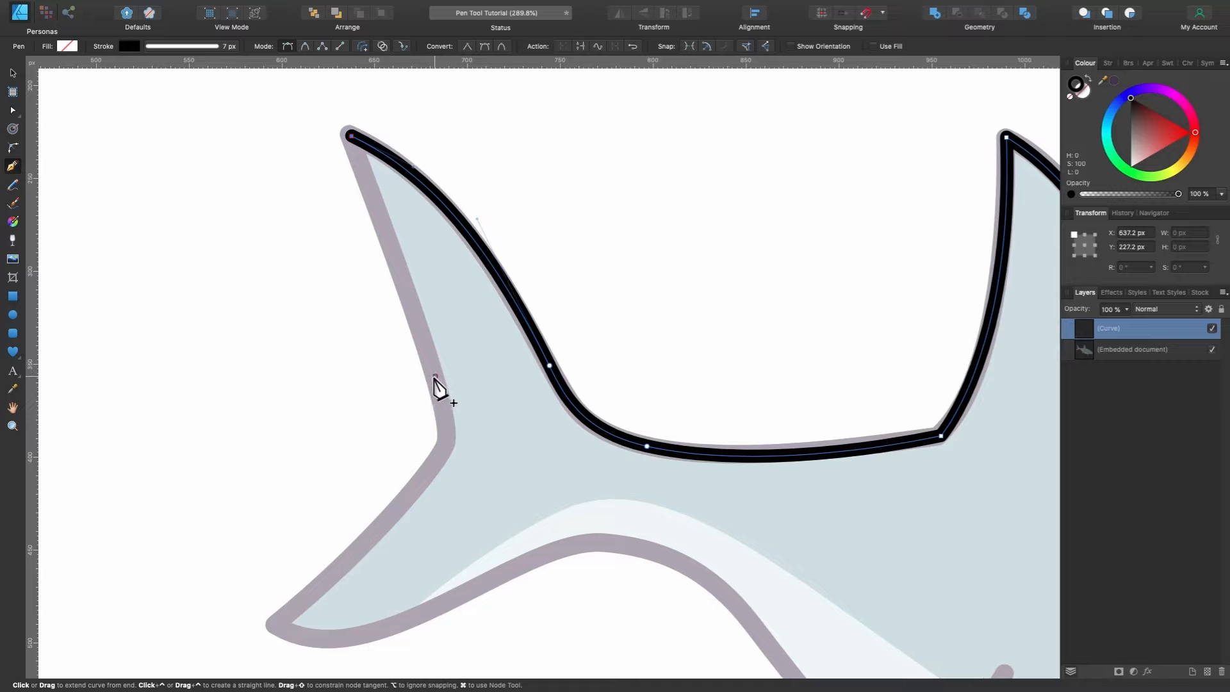
Extend the curve from the upper tail fin's tip down its rear edge to just above the tail notch.
click(435, 378)
scroll(453, 457, up, 2)
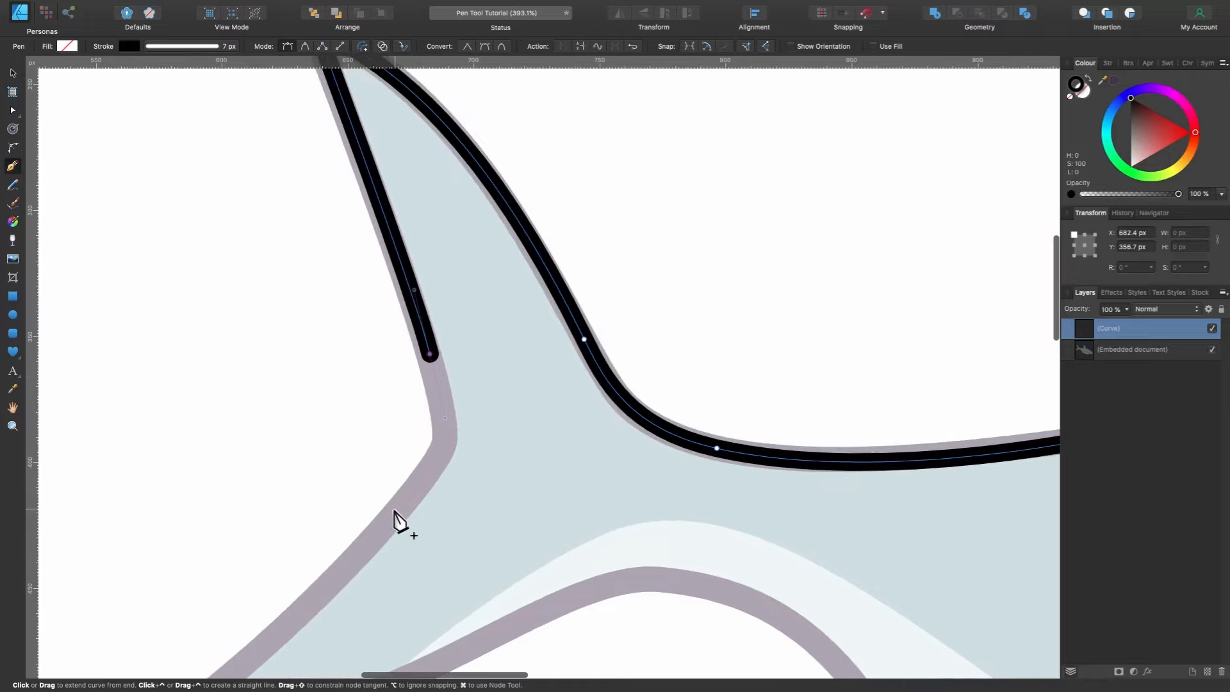
drag(394, 515, 326, 589)
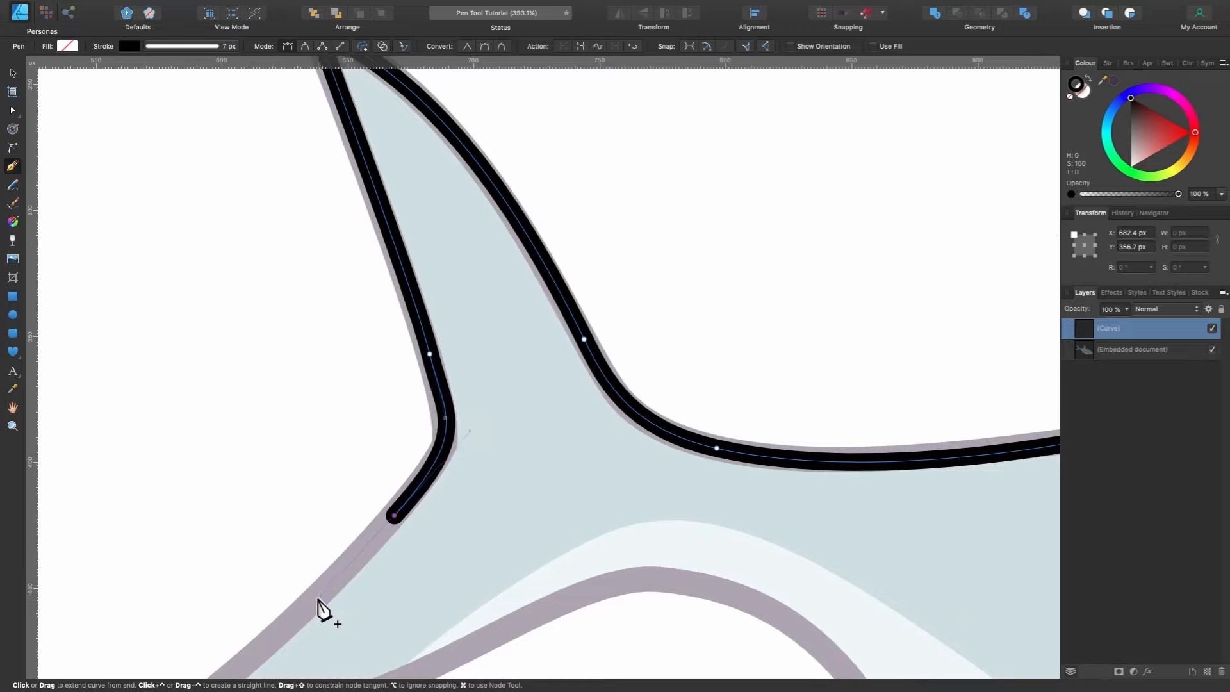
drag(315, 601, 316, 602)
drag(445, 418, 450, 435)
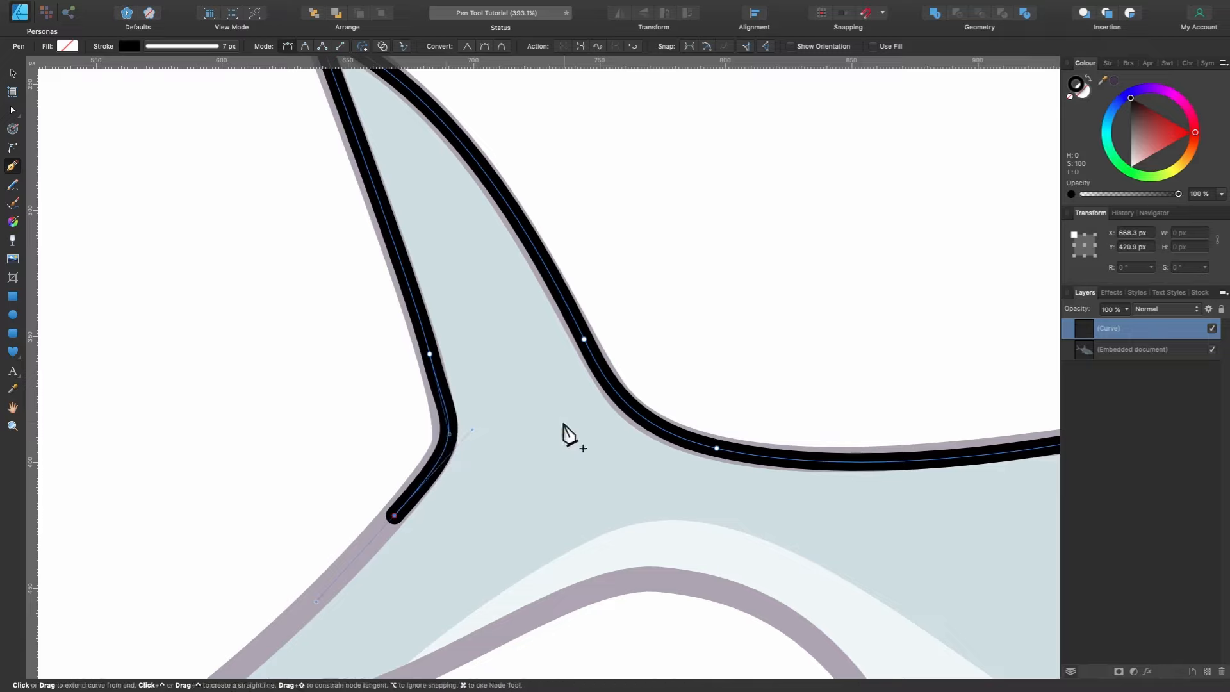
key(super+z)
key(super+z)
Move the curve's end node into the tail notch, then extend the curve onto the lower tail fin, adjusting the notch node's handles to fit the bend.
drag(430, 354, 446, 437)
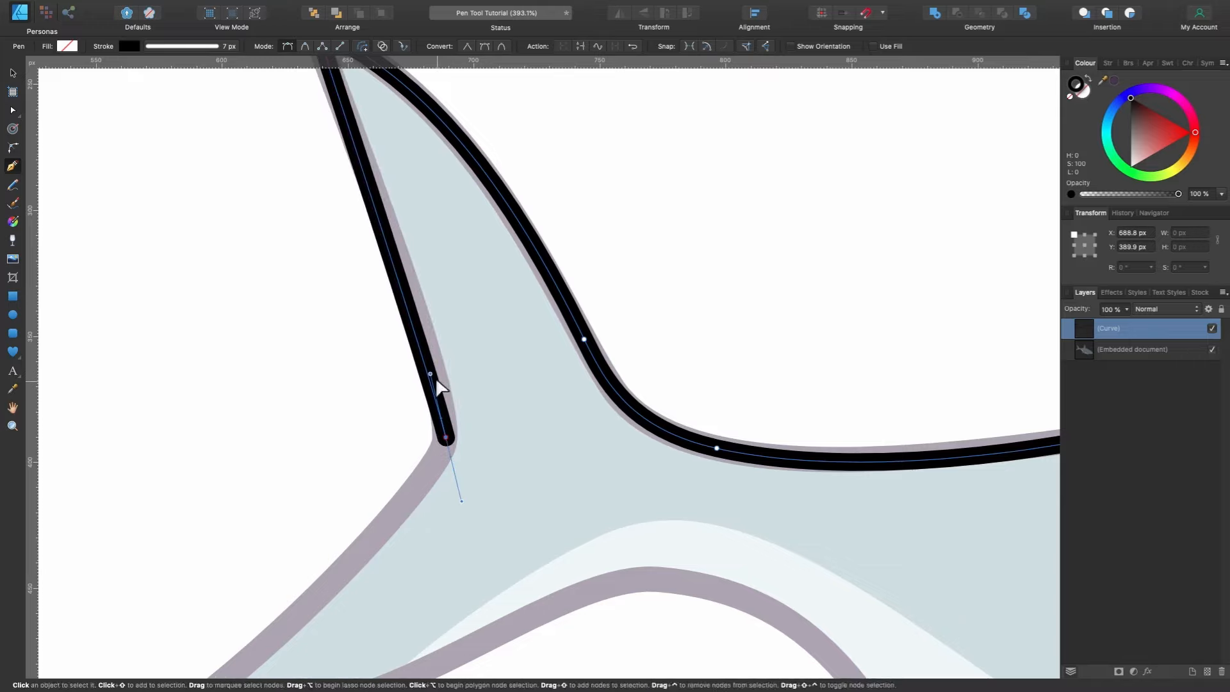
drag(430, 374, 433, 336)
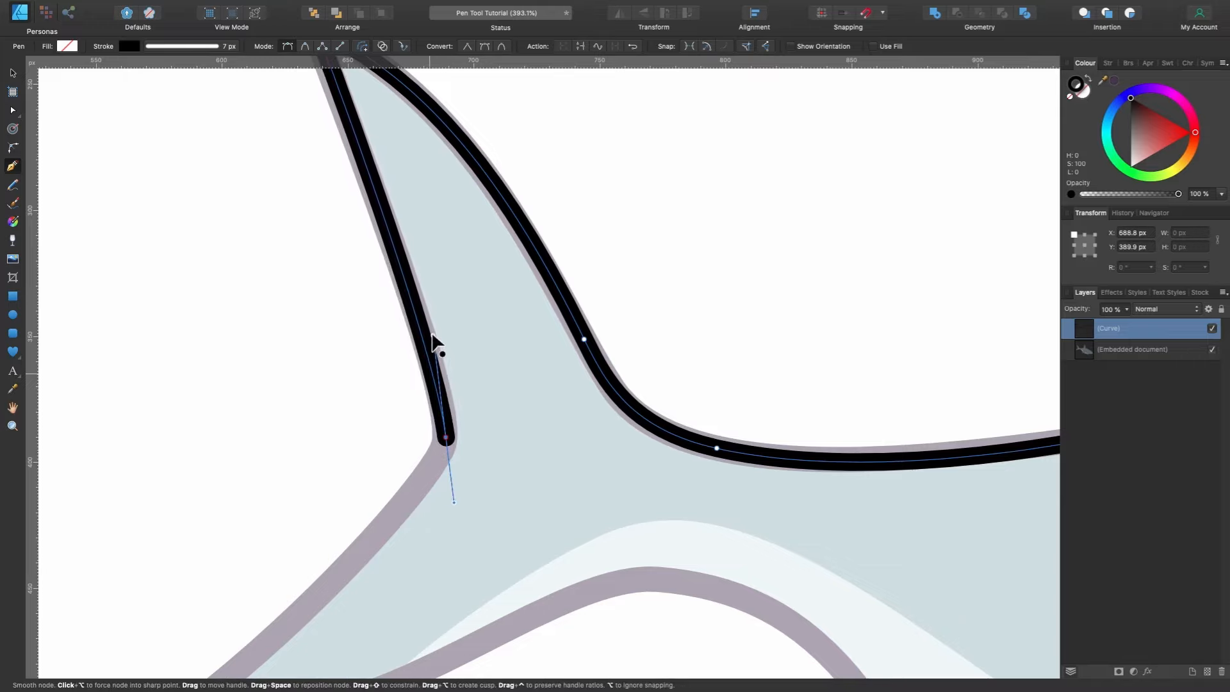
click(377, 535)
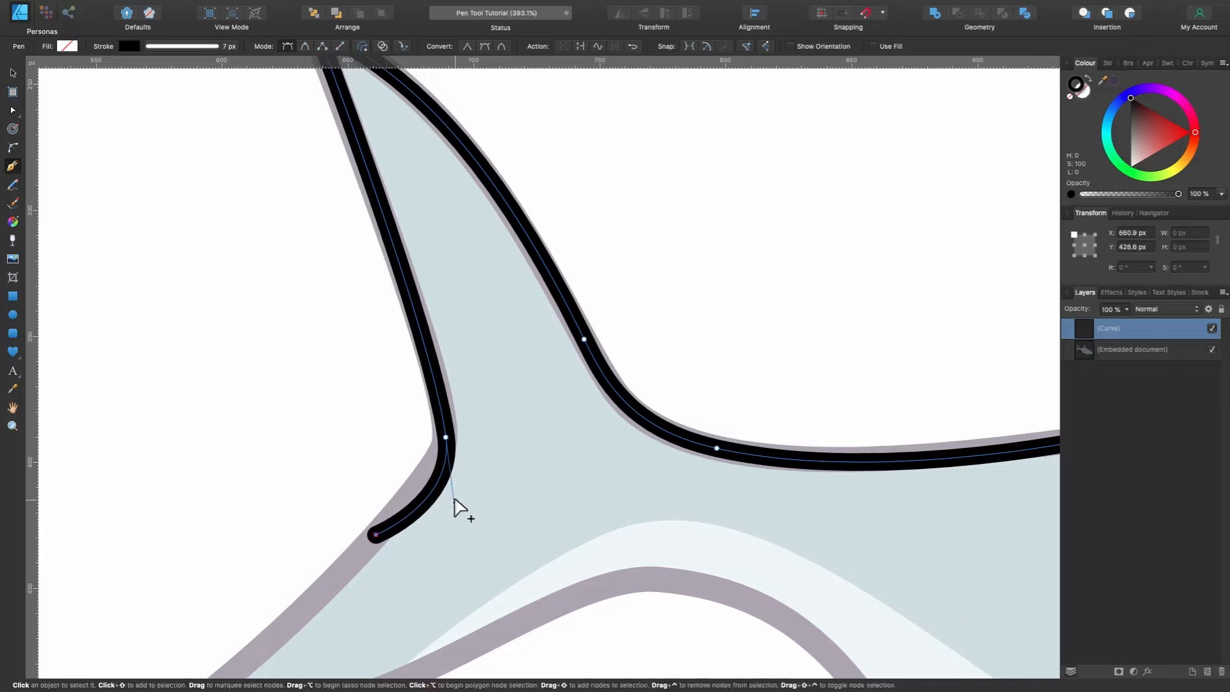
drag(454, 497, 449, 459)
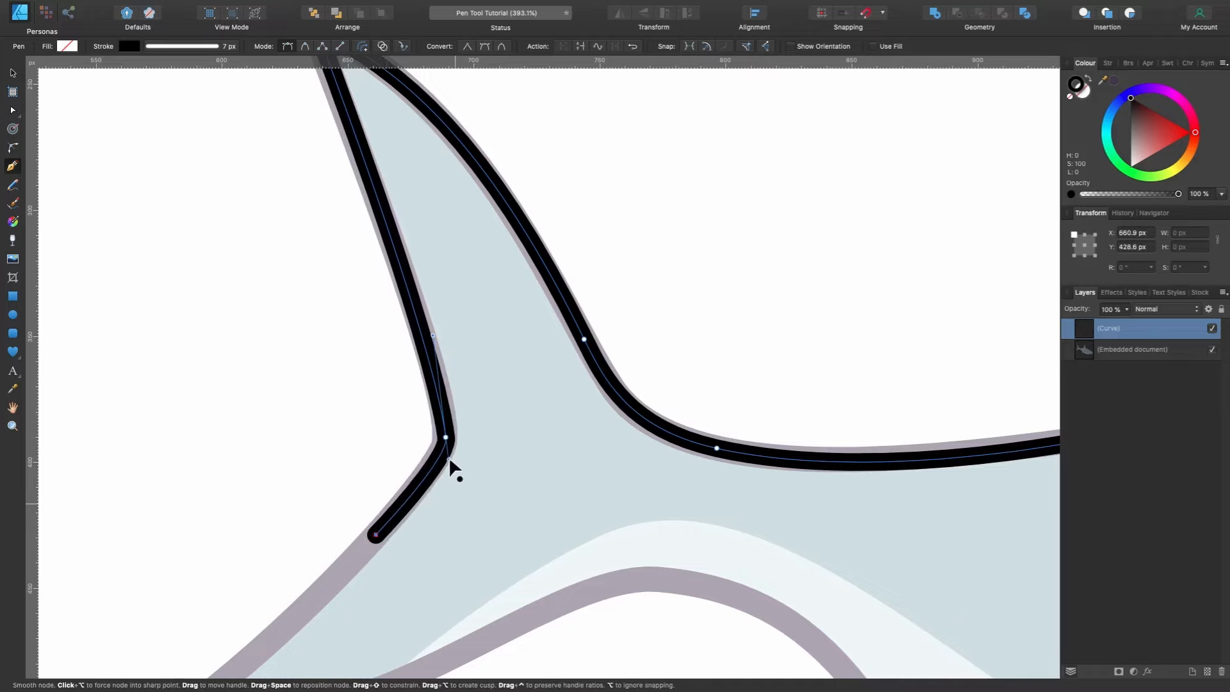
Smooth the end node on the lower tail fin's rear edge and extend the curve to that fin's tip.
scroll(451, 467, down, 3)
scroll(451, 467, left, 2)
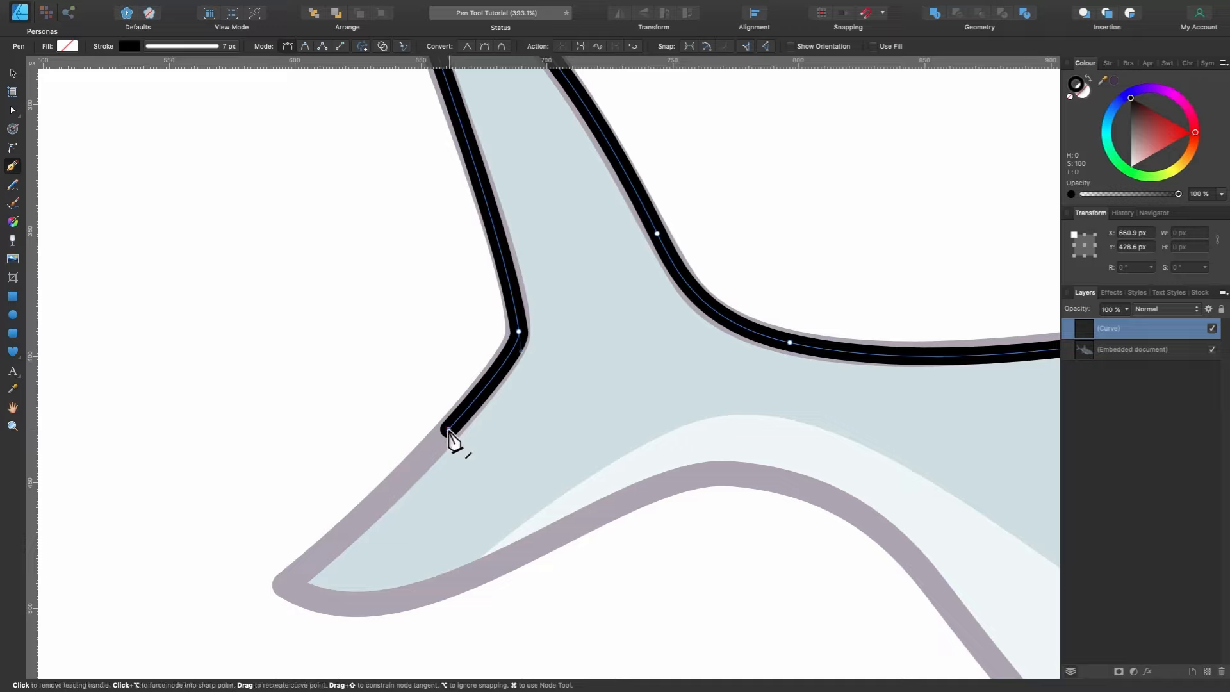
key(super)
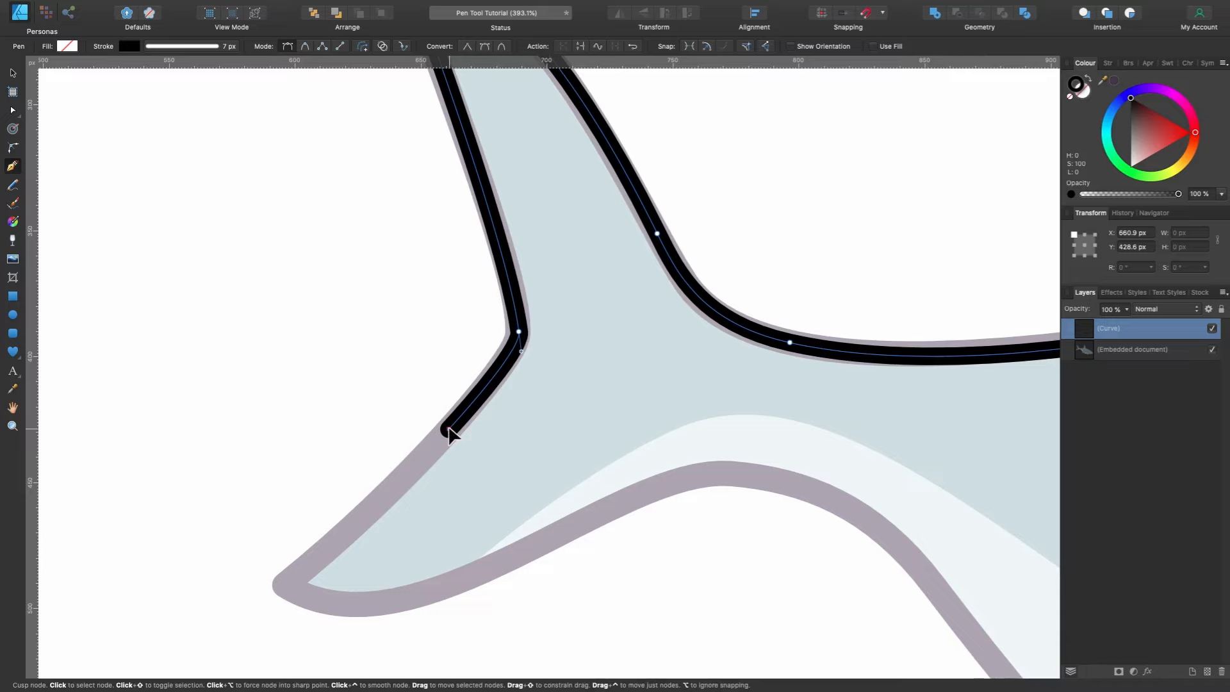
ctrl+super+click(450, 428)
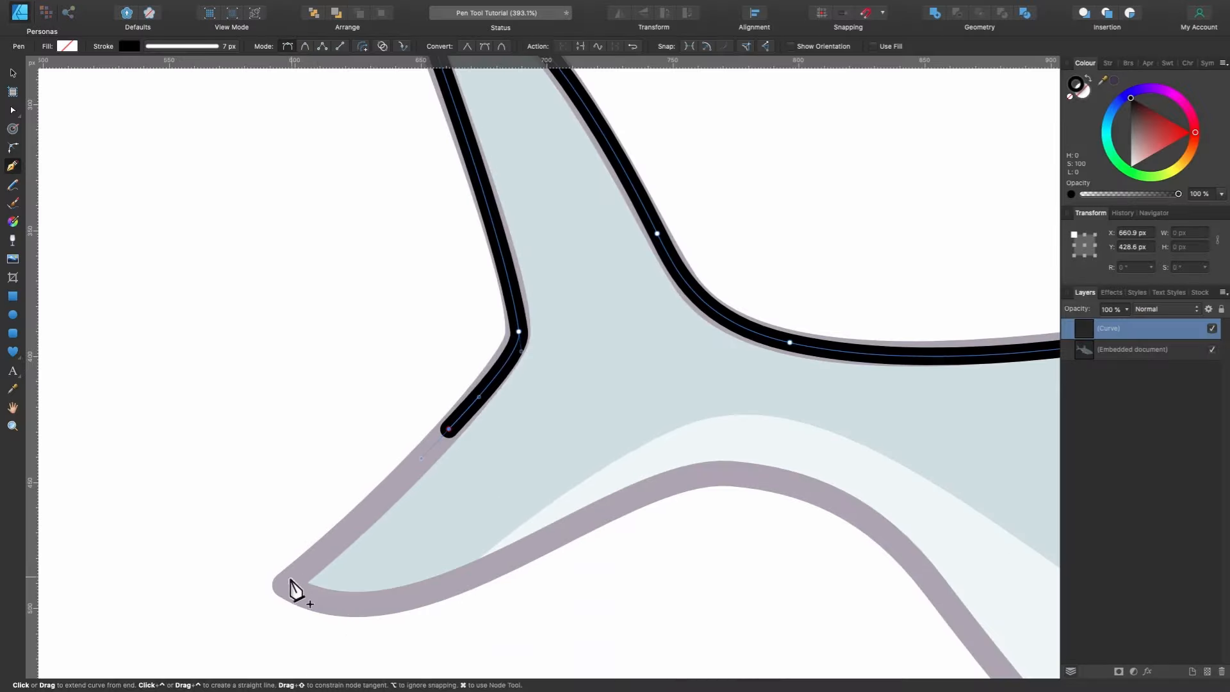
click(290, 582)
drag(262, 603, 251, 607)
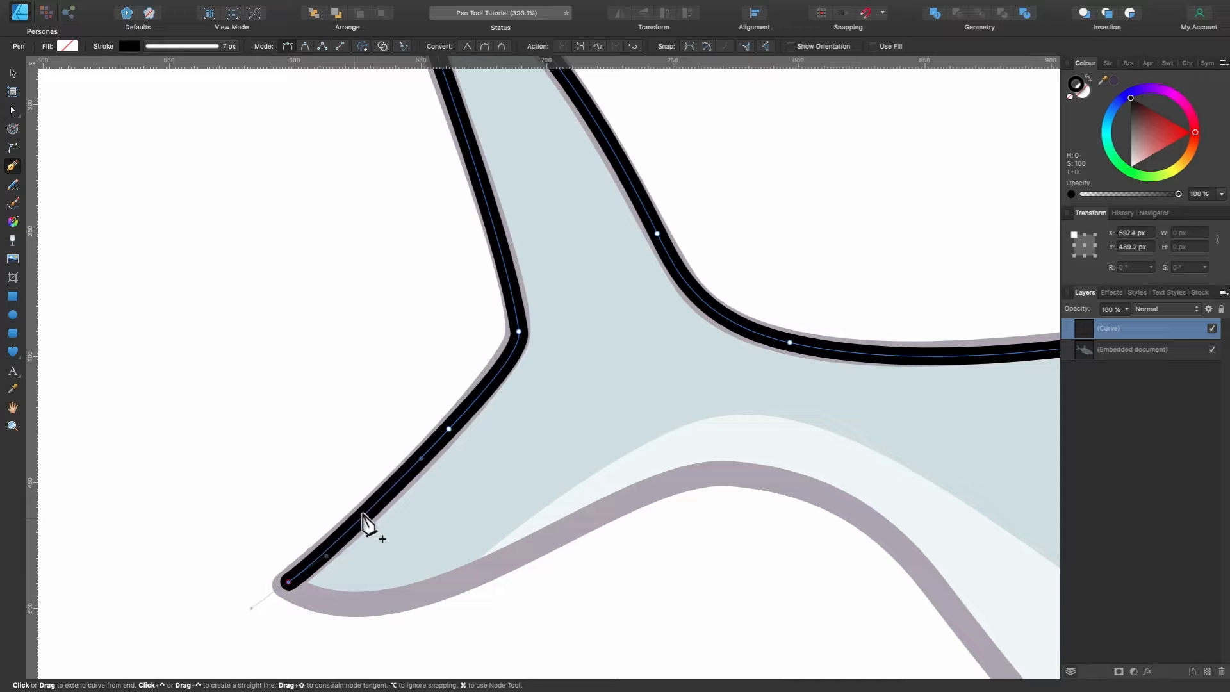
Delete the node midway along the lower tail fin's rear edge and remove the tip node's leading handle.
super+click(449, 429)
key(Delete)
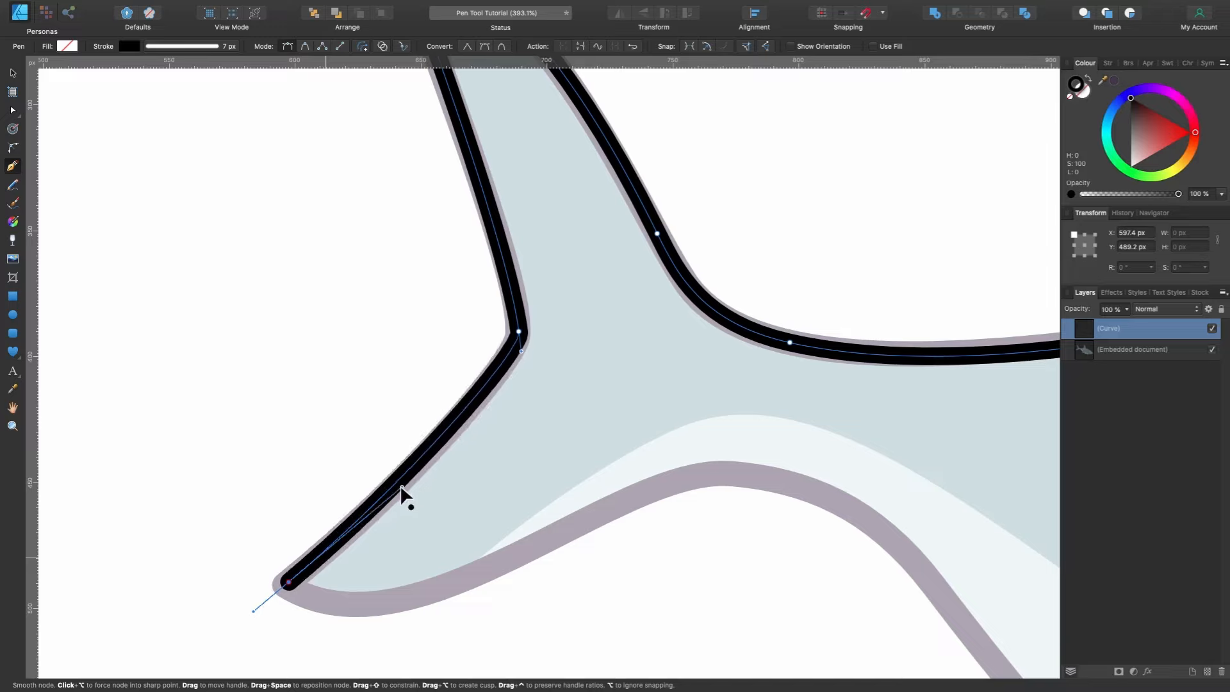
scroll(306, 513, down, 3)
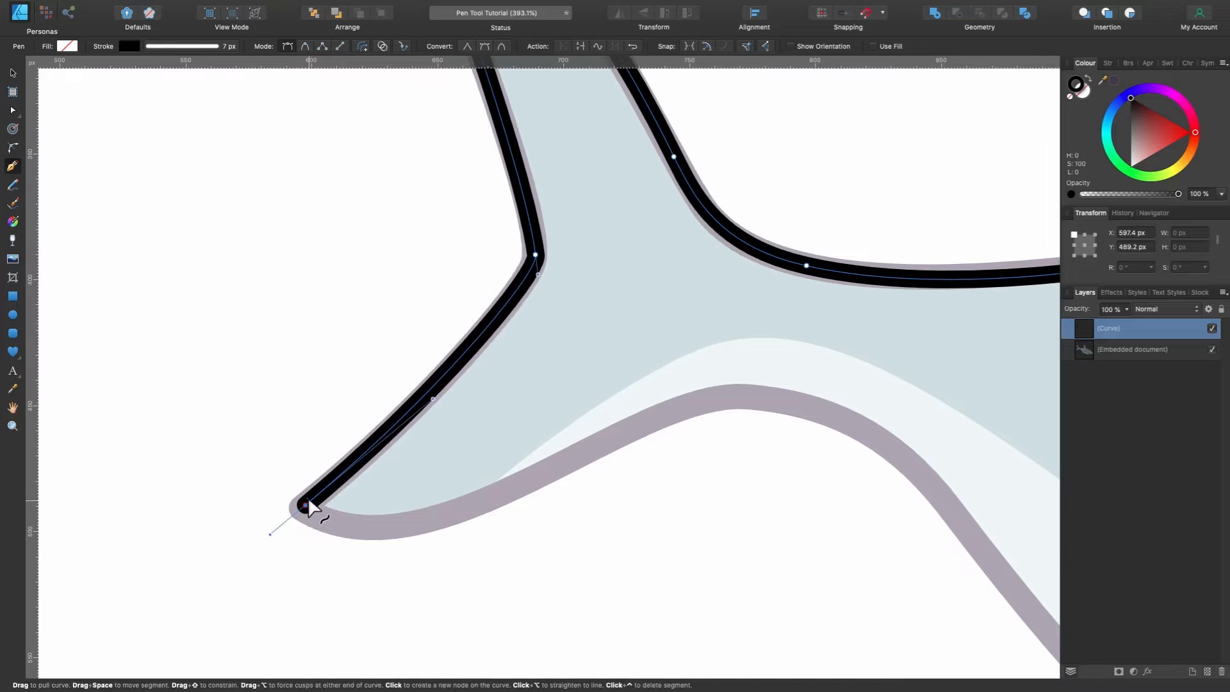
drag(270, 534, 363, 530)
key(super+z)
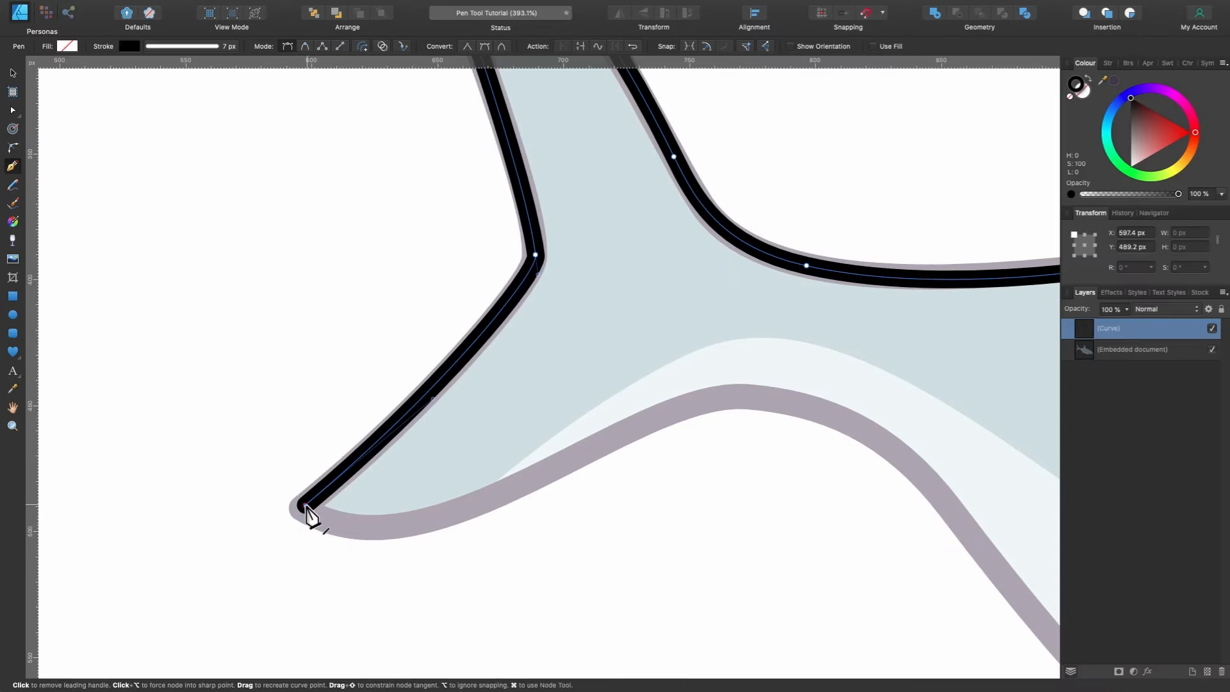
click(306, 509)
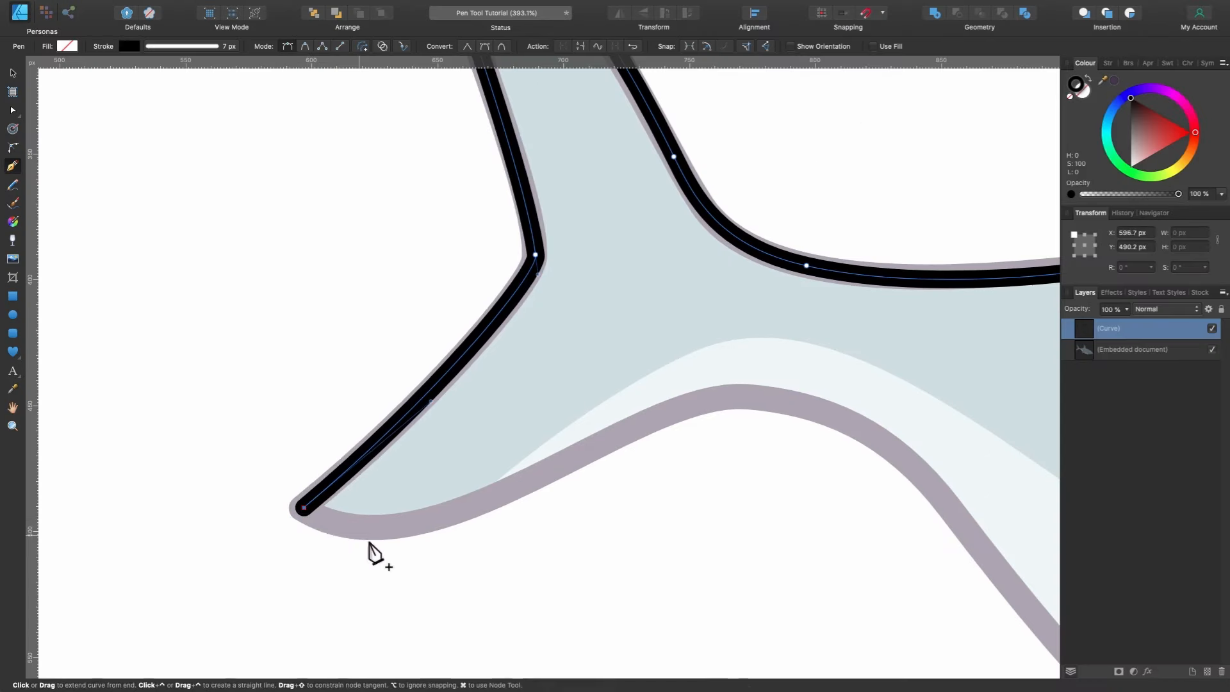
Trace the lower tail fin's underside with curved nodes, over the arch and down to the start of the belly.
scroll(495, 496, down, 3)
scroll(494, 502, down, 2)
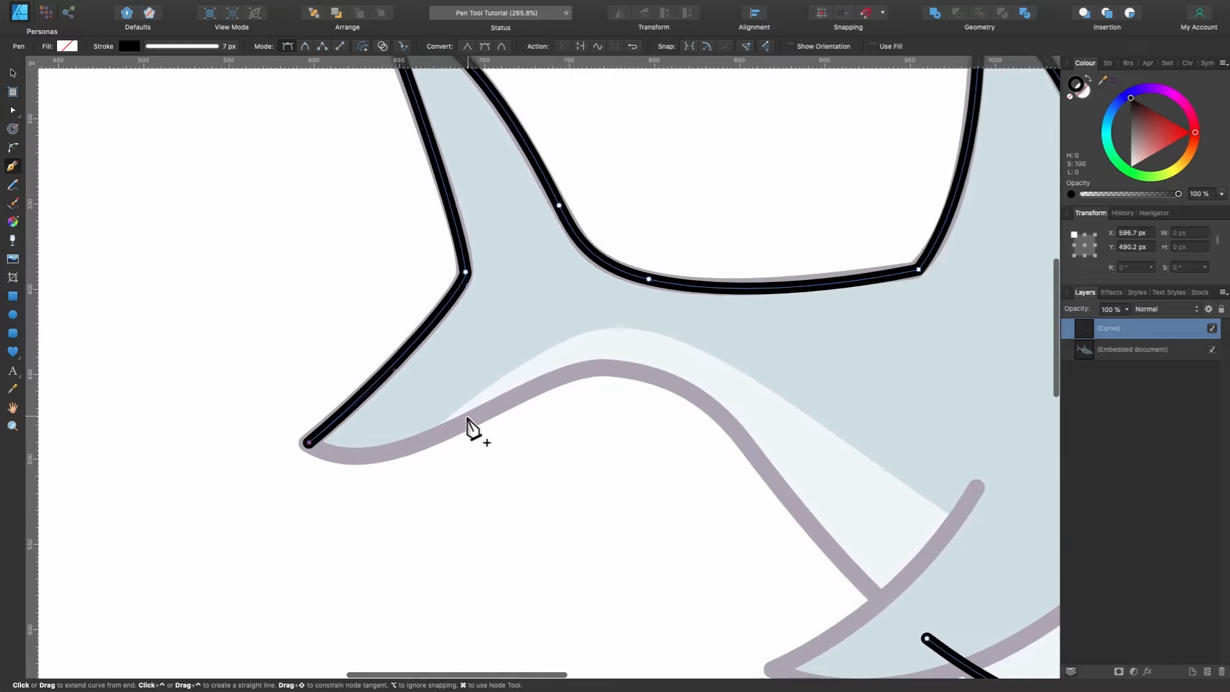
drag(474, 417, 520, 399)
drag(605, 368, 609, 369)
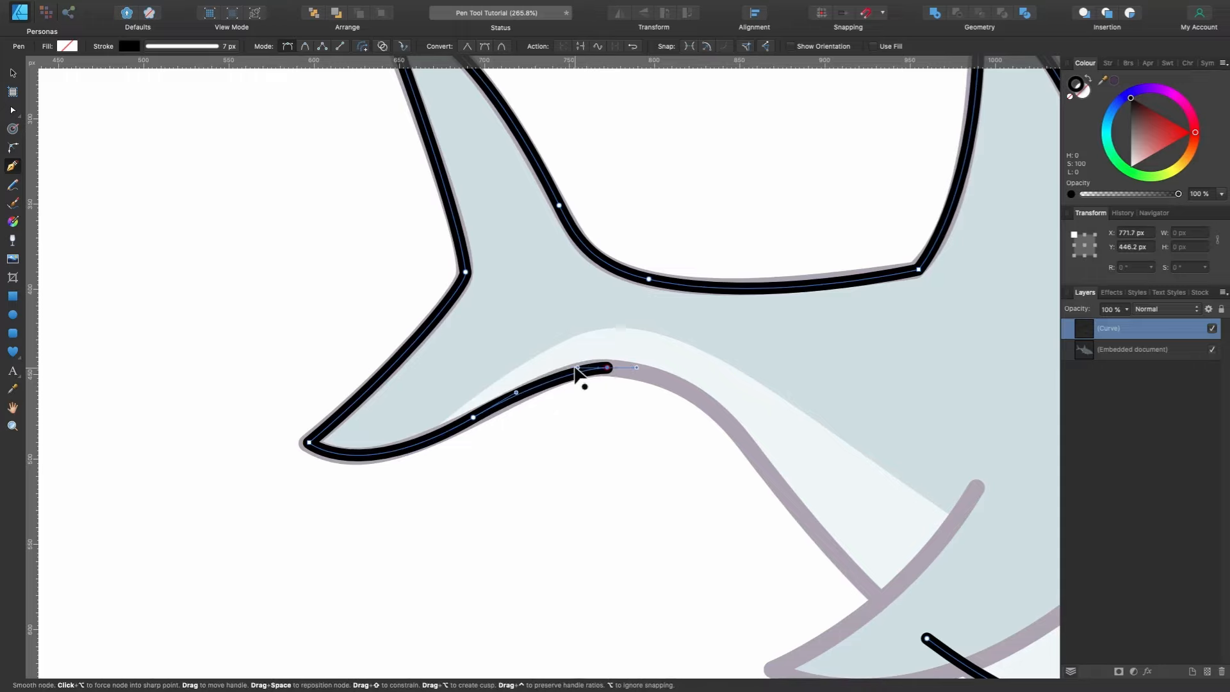
drag(735, 428, 770, 482)
Close the outline at its starting node on the belly and adjust the adjoining handles to follow the belly curve.
scroll(881, 626, down, 5)
scroll(881, 626, right, 5)
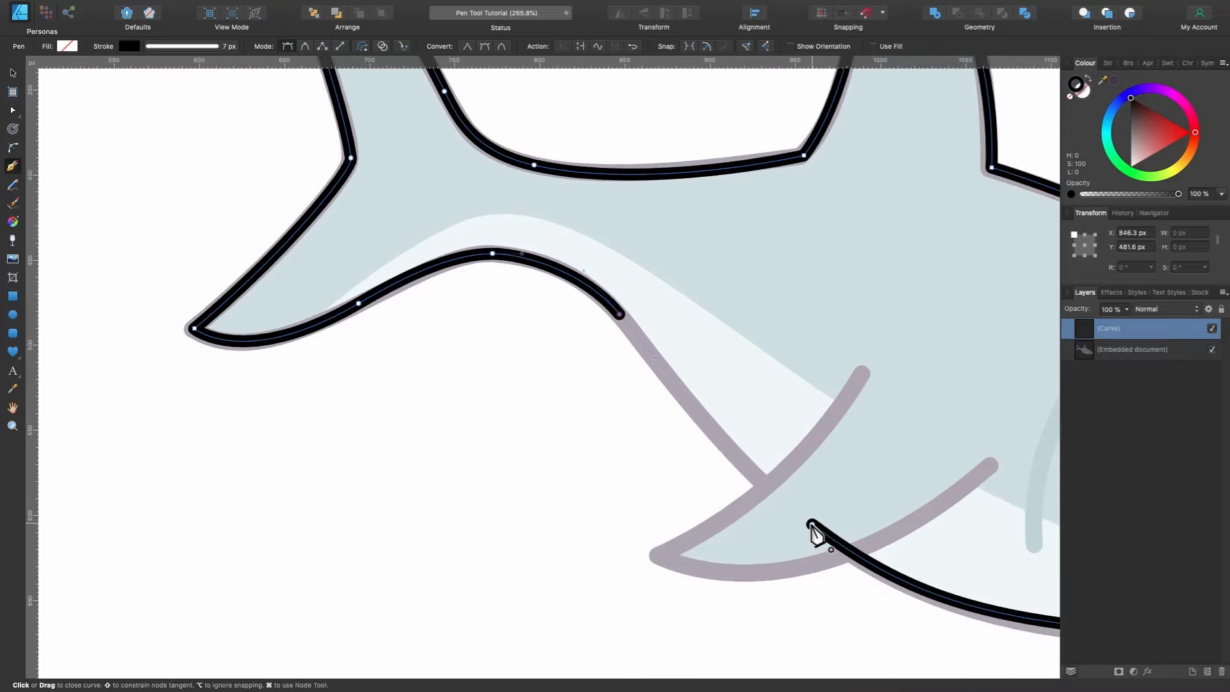
drag(812, 524, 880, 578)
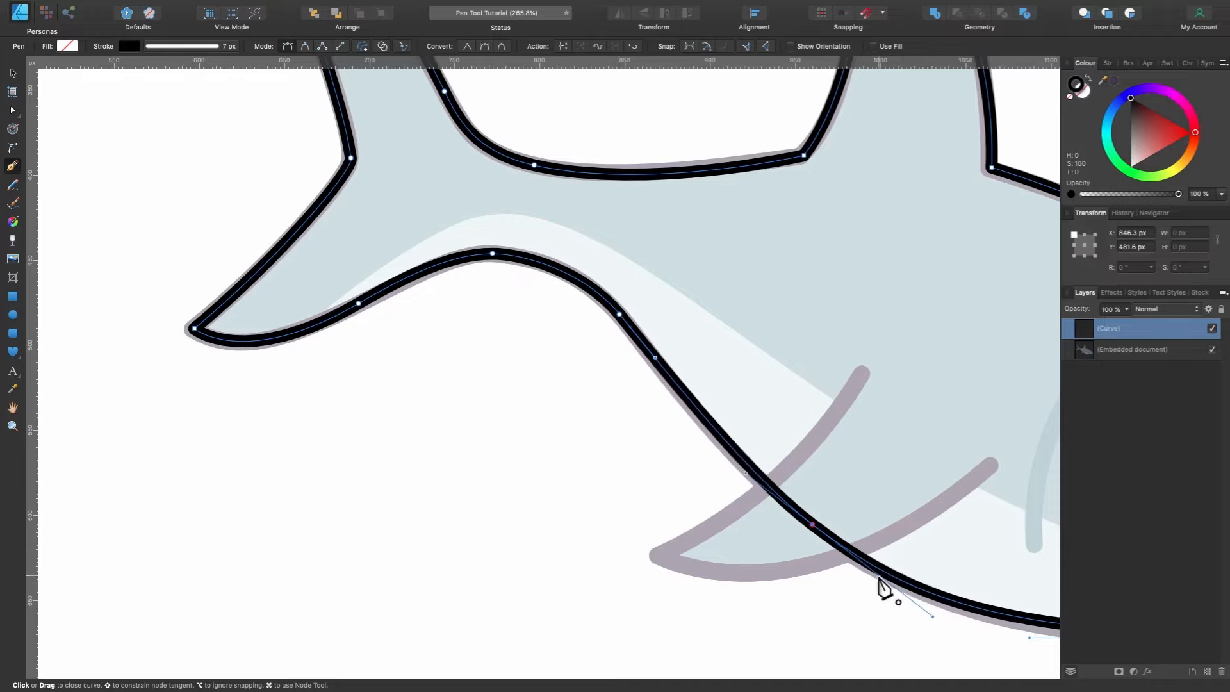
drag(879, 578, 887, 580)
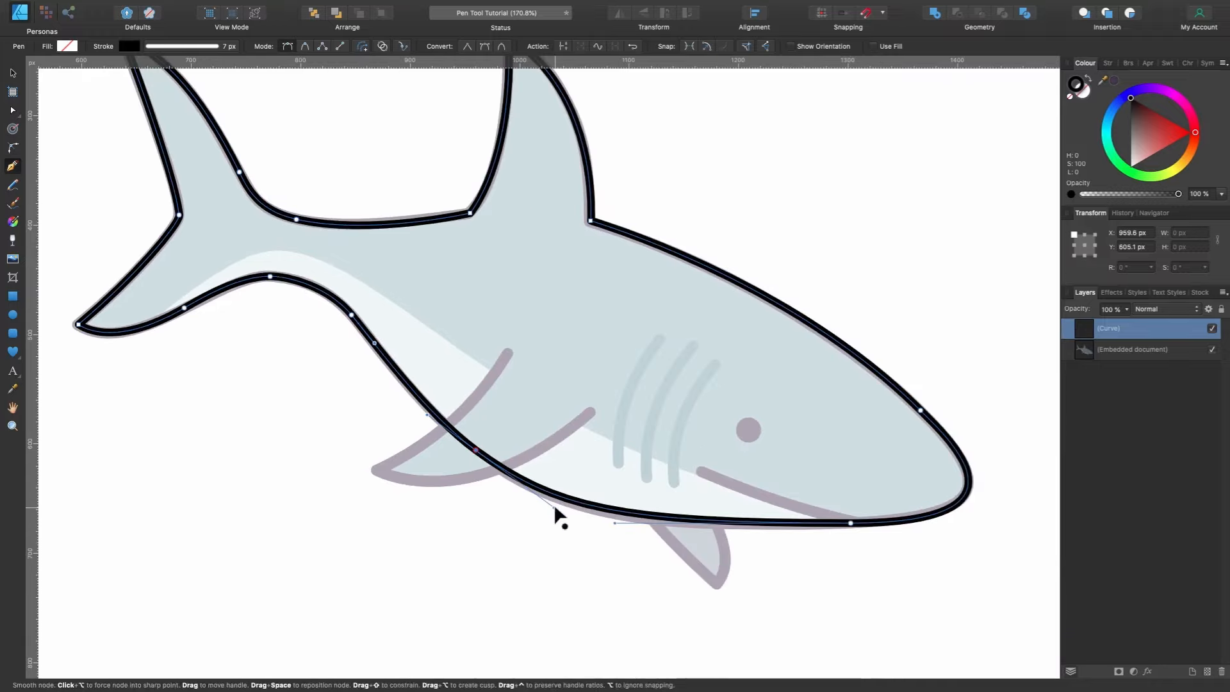
key(ctrl)
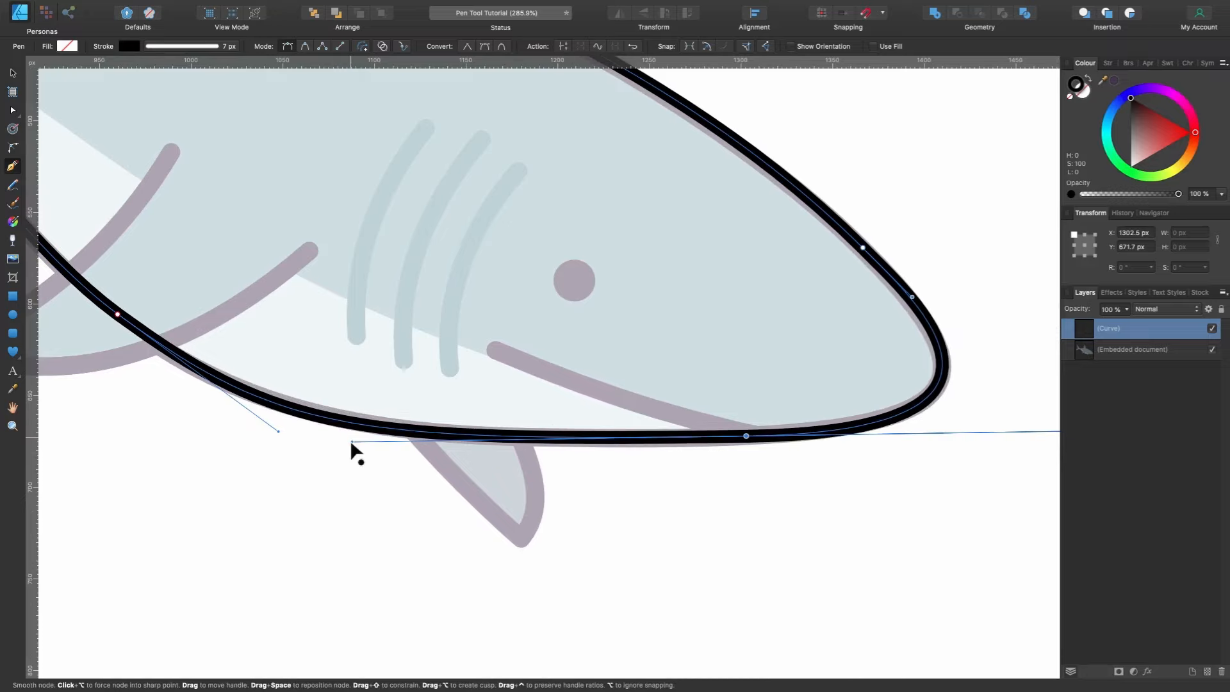
Rename the closed outline's curve layer as Shark.
scroll(627, 458, down, 5)
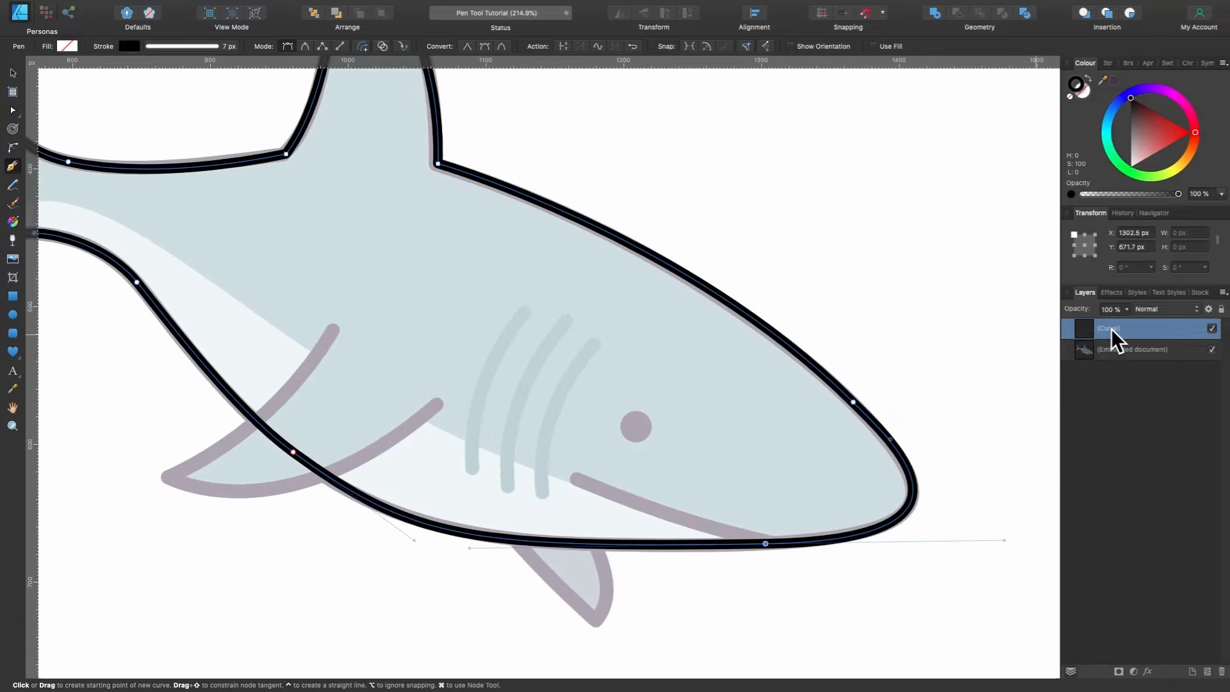
double_click(1116, 329)
text(Sh)
key(Return)
Trace the mouth line as a separate open curve from its inner end to the jaw outline.
click(577, 479)
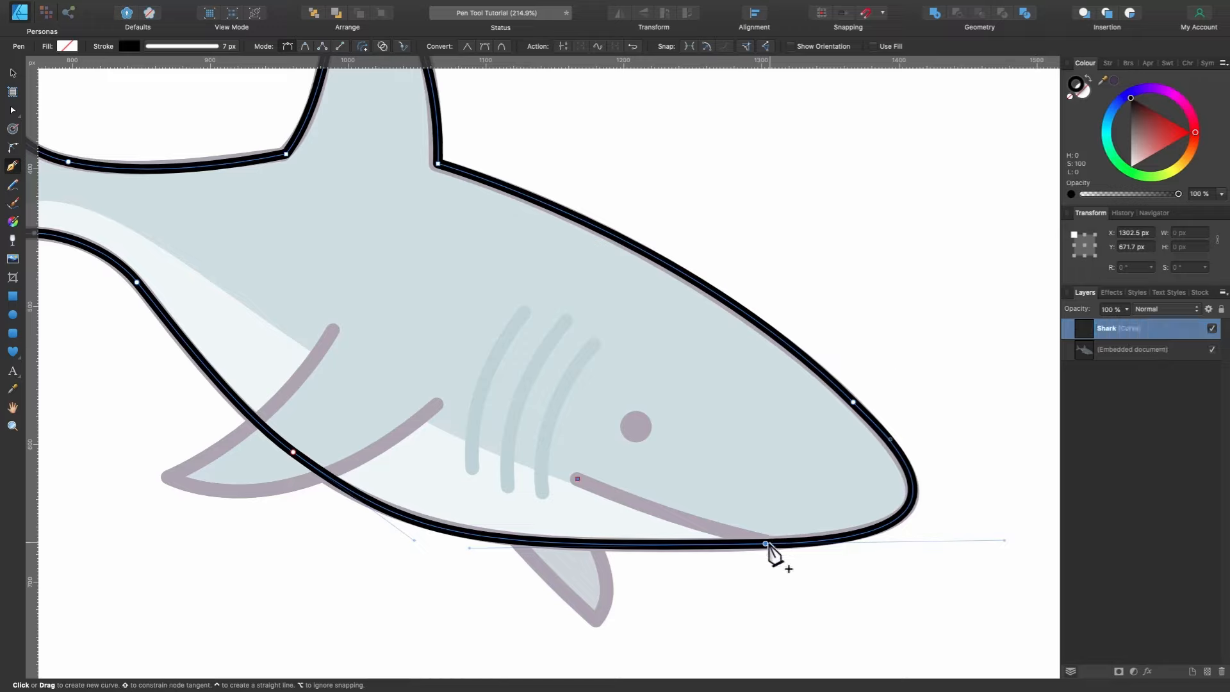
drag(768, 544, 841, 555)
scroll(763, 489, left, 3)
scroll(763, 489, down, 2)
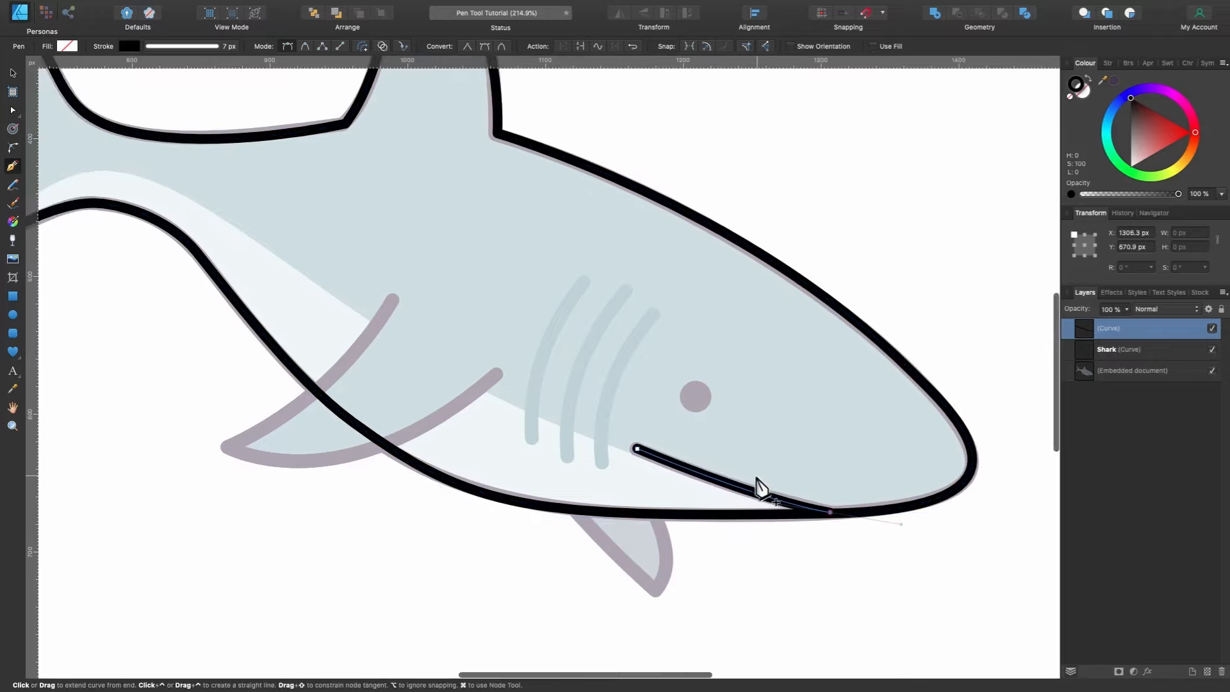
key(Escape)
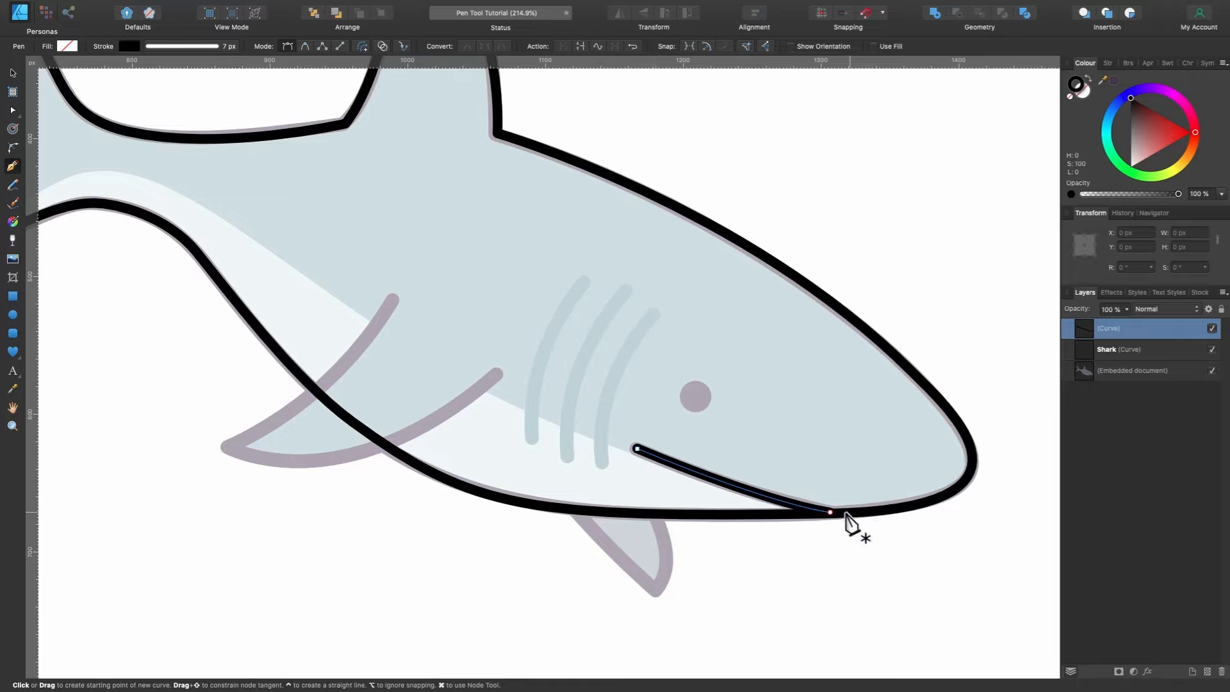
Trace the gill line nearest the eye as a separate two-node curve from its upper to its lower end.
key(a)
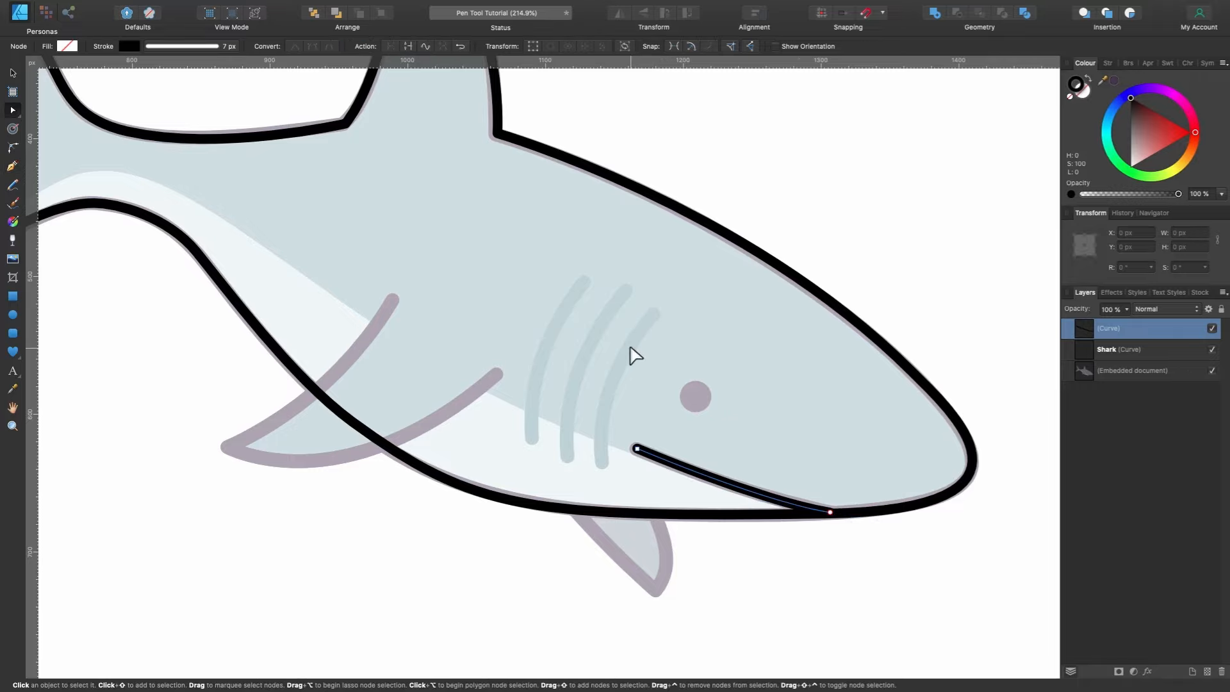
key(p)
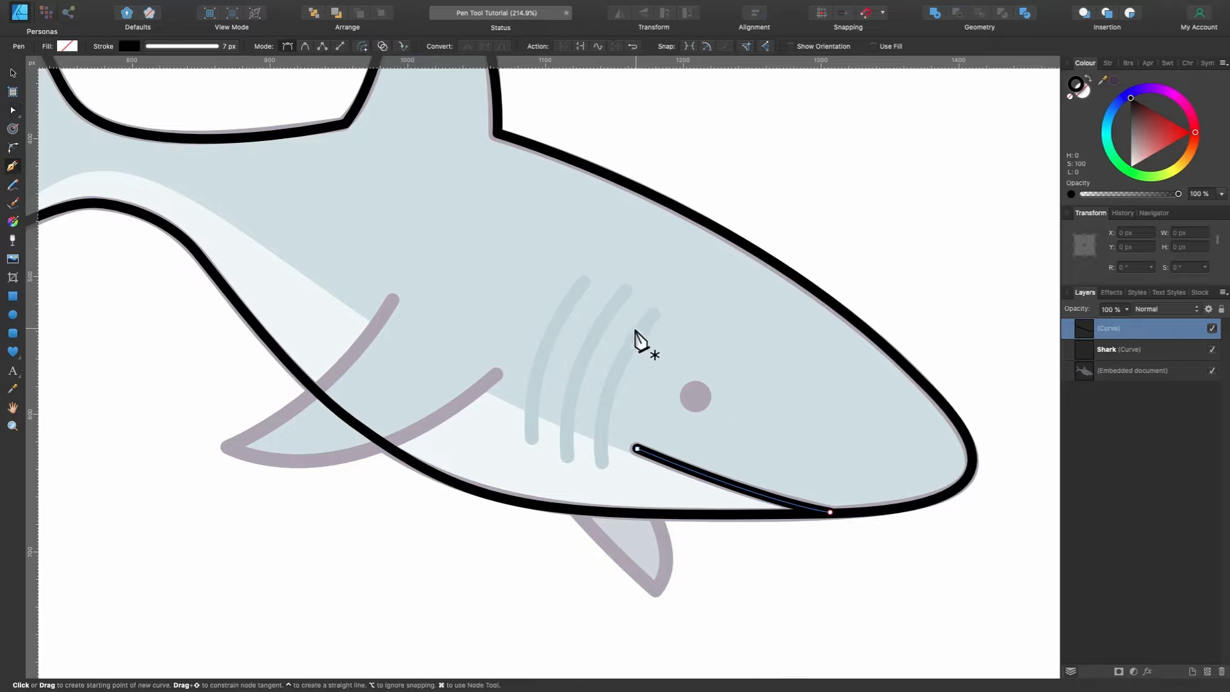
click(653, 314)
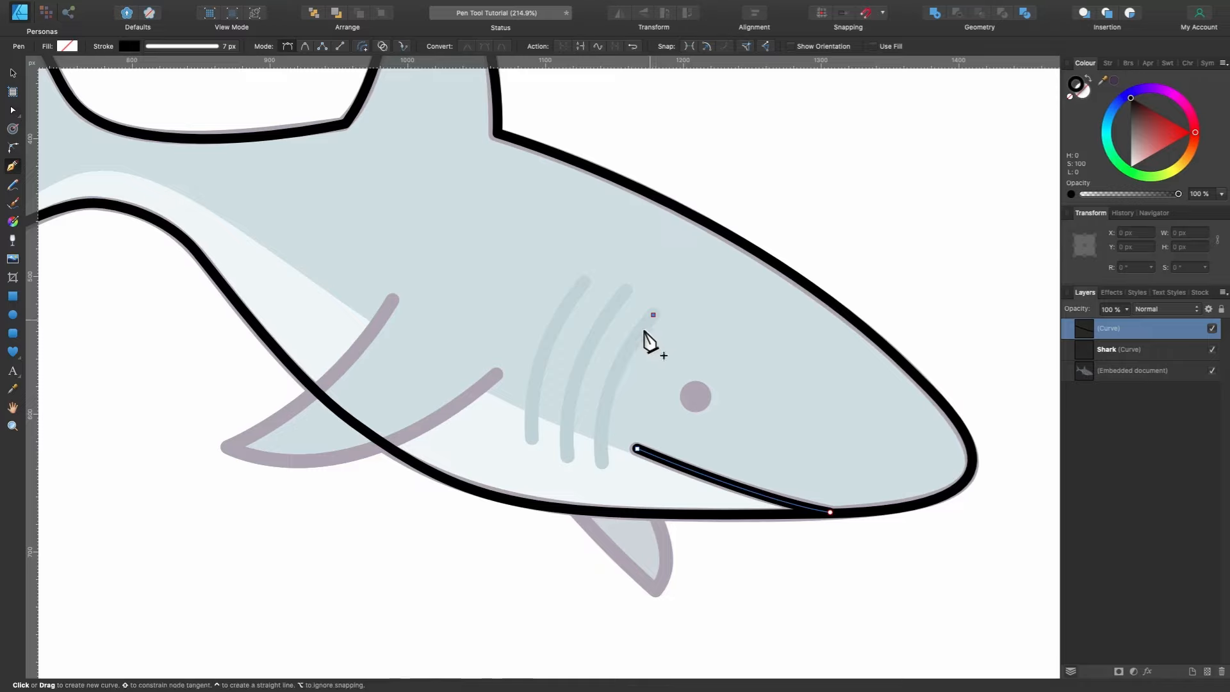
drag(603, 462, 615, 552)
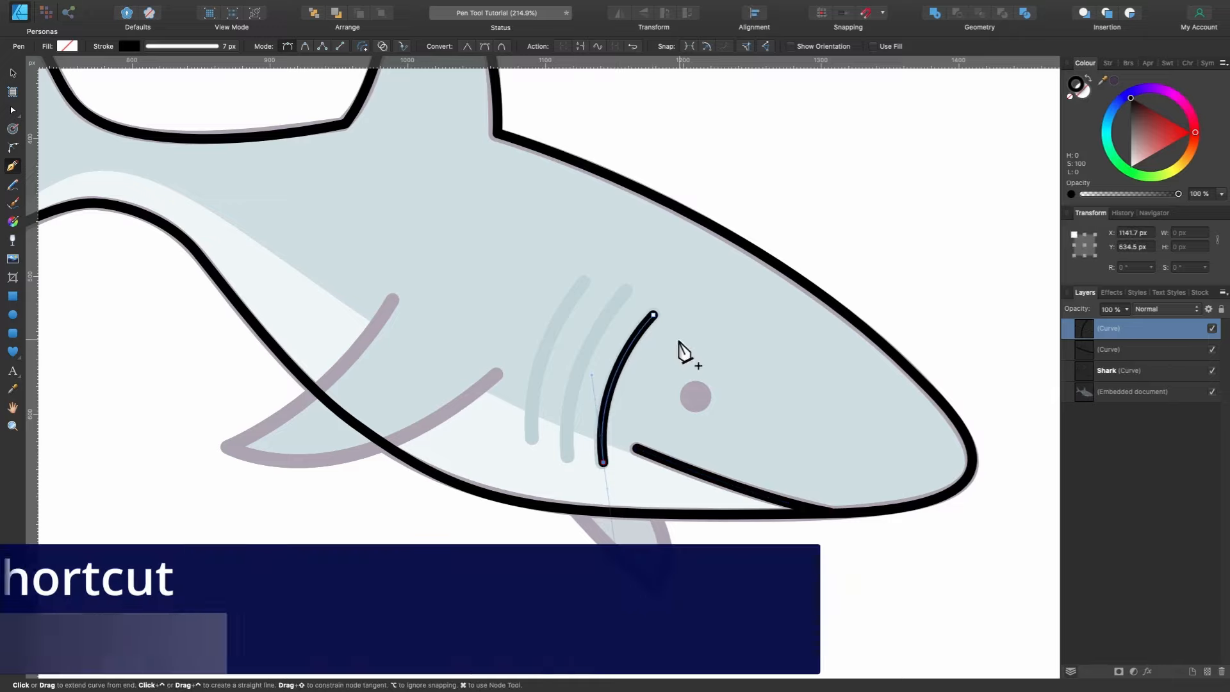
Power-duplicate the gill curve twice, offsetting the copies onto the middle and rear gill lines.
key(v)
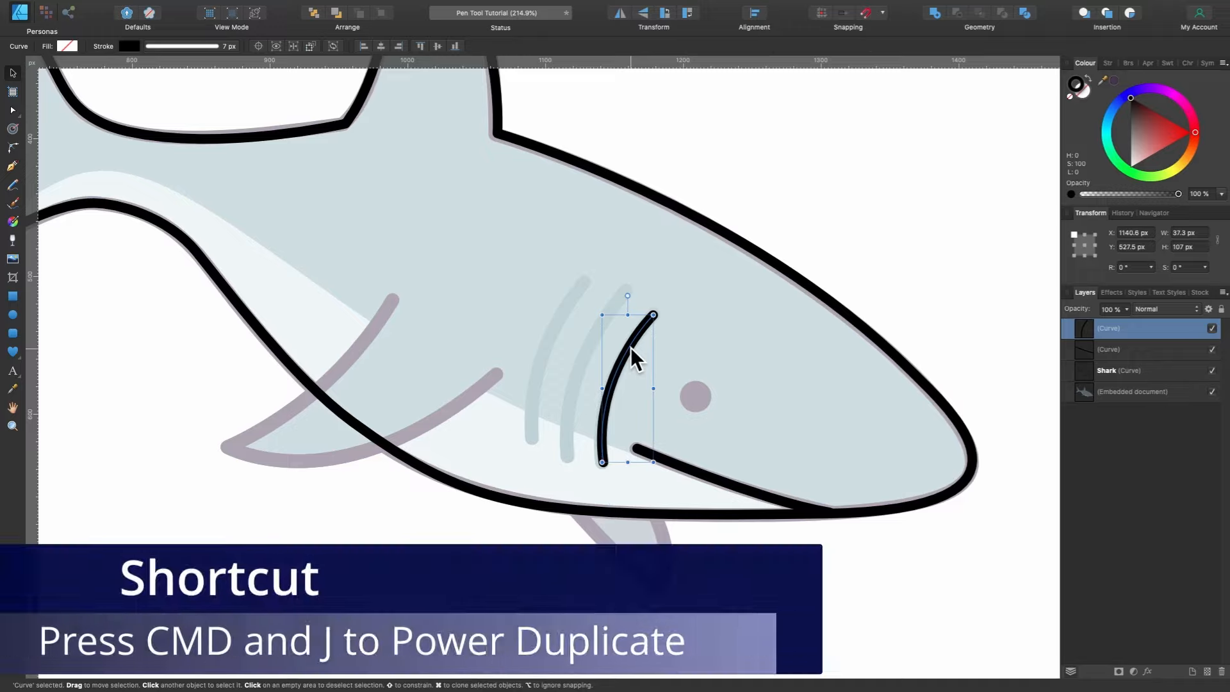
key(super+j)
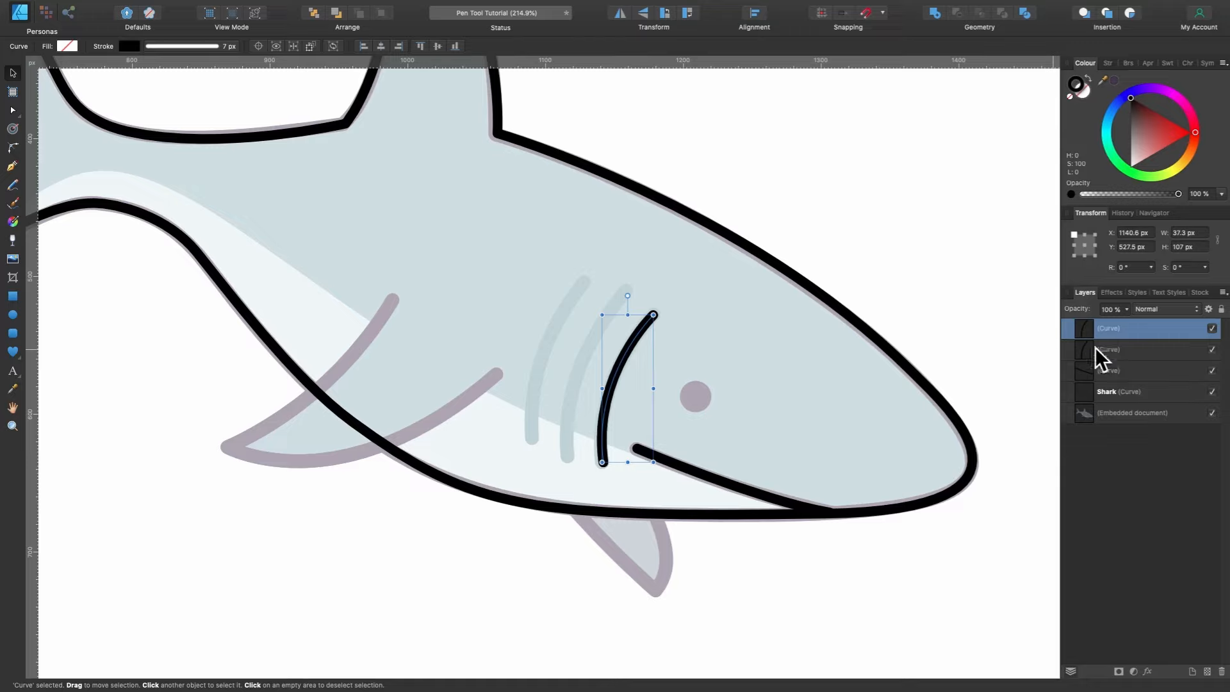
drag(613, 371, 581, 359)
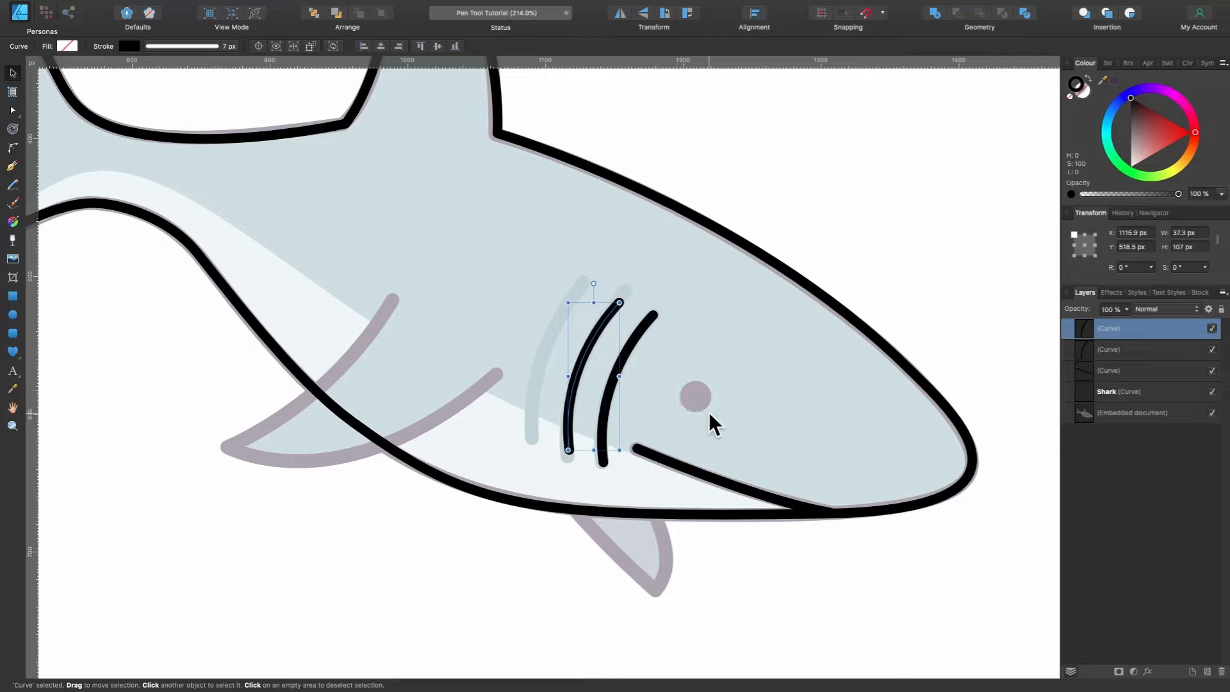
key(ctrl+j)
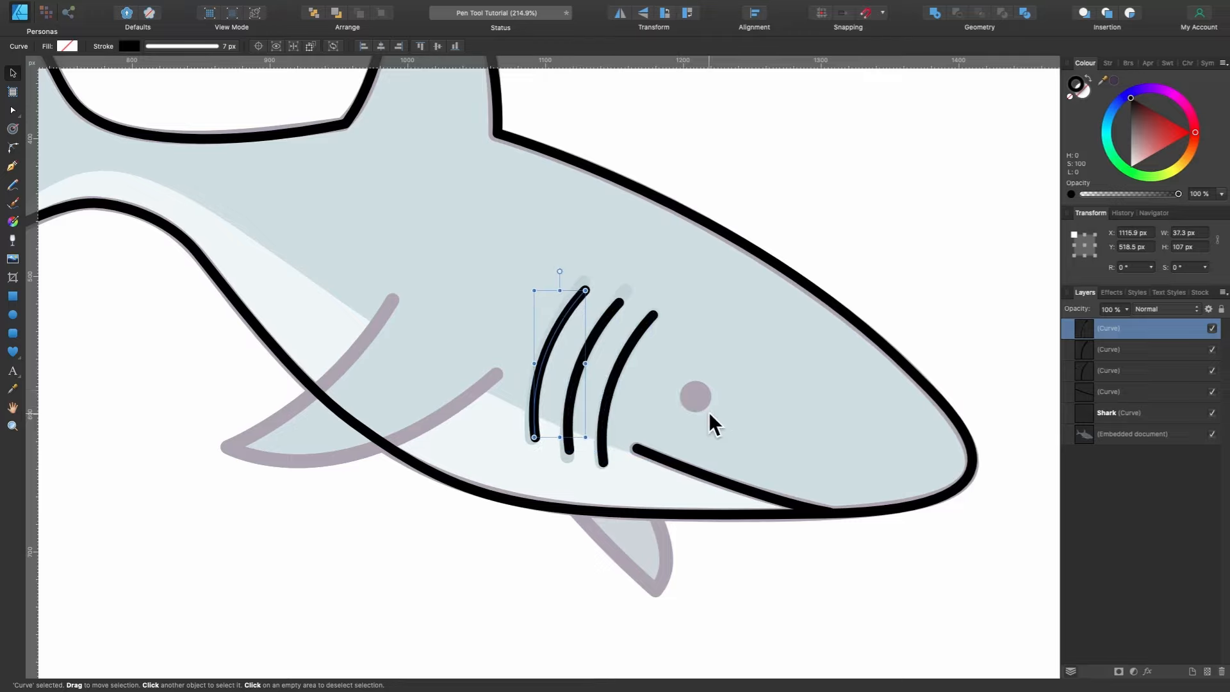
Extend the middle gill curve by moving its upper and lower end nodes onto the ends of the reference line.
click(592, 337)
scroll(593, 336, up, 5)
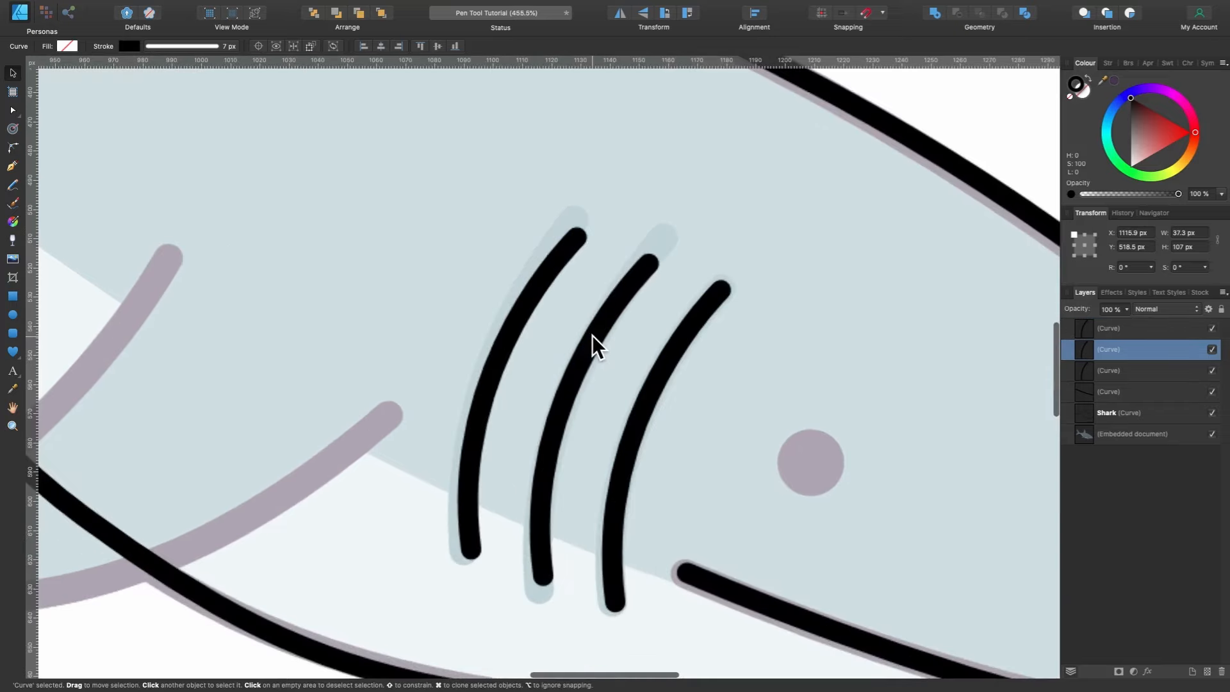
key(a)
drag(649, 265, 659, 247)
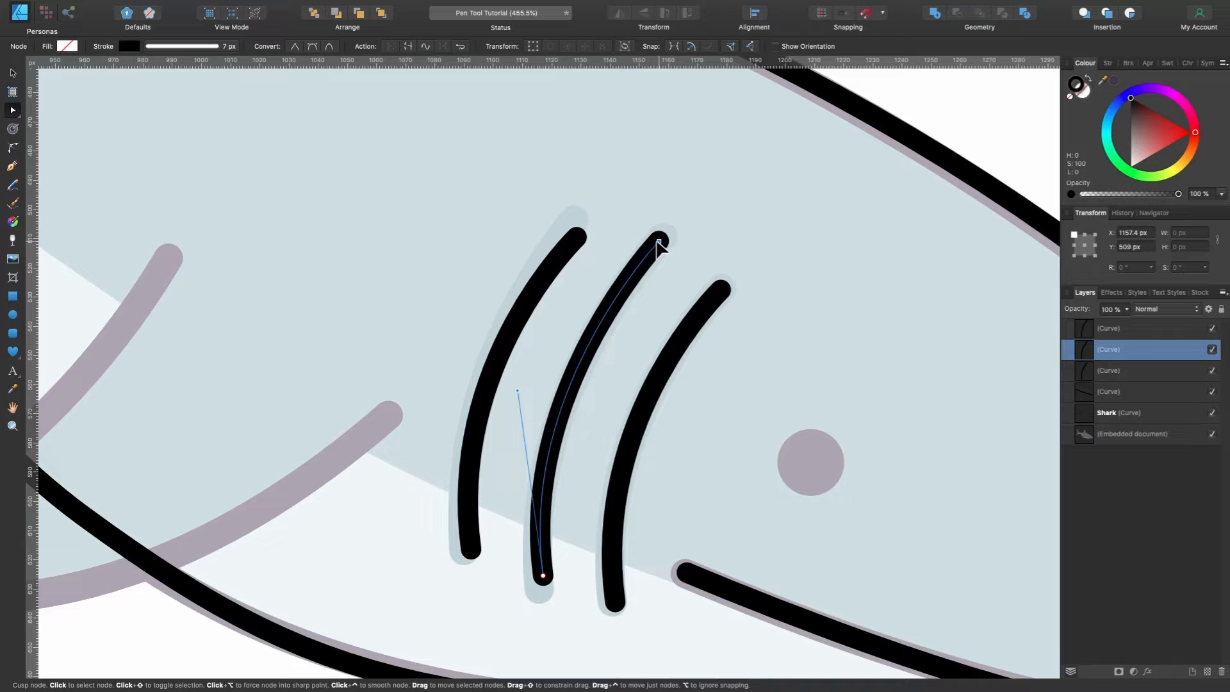
drag(544, 575, 539, 596)
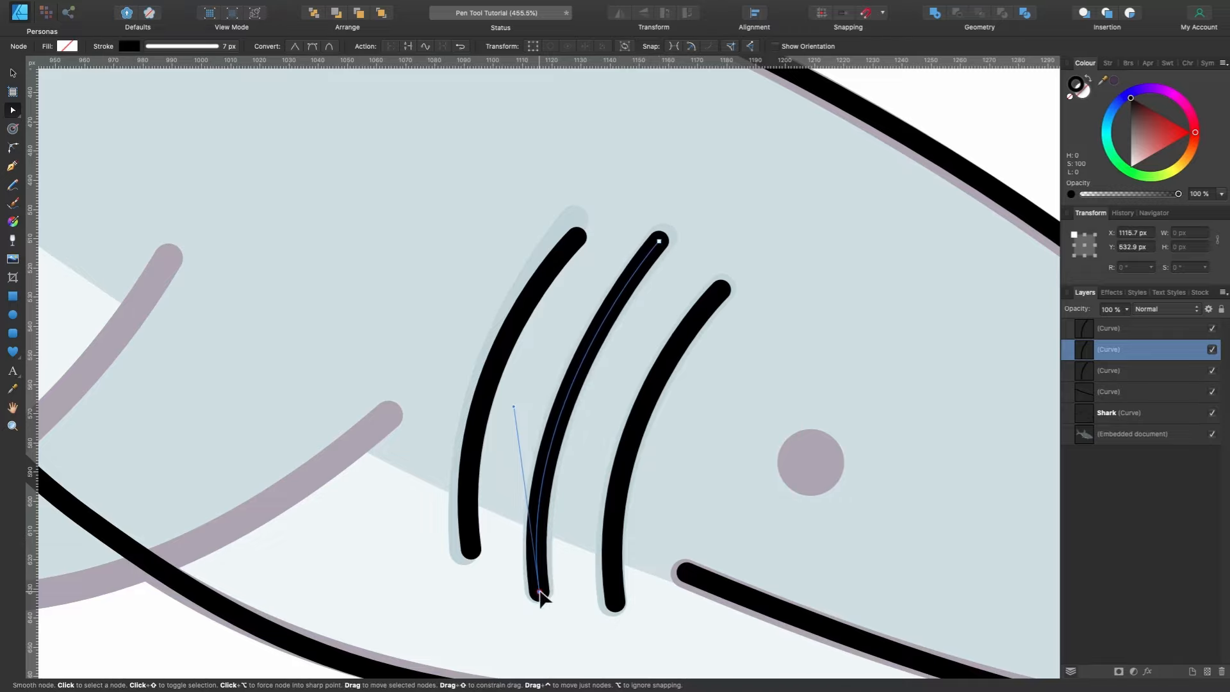
Move the rear gill curve slightly up and back toward the tail so it sits on its reference line.
key(v)
click(556, 284)
drag(523, 304, 518, 299)
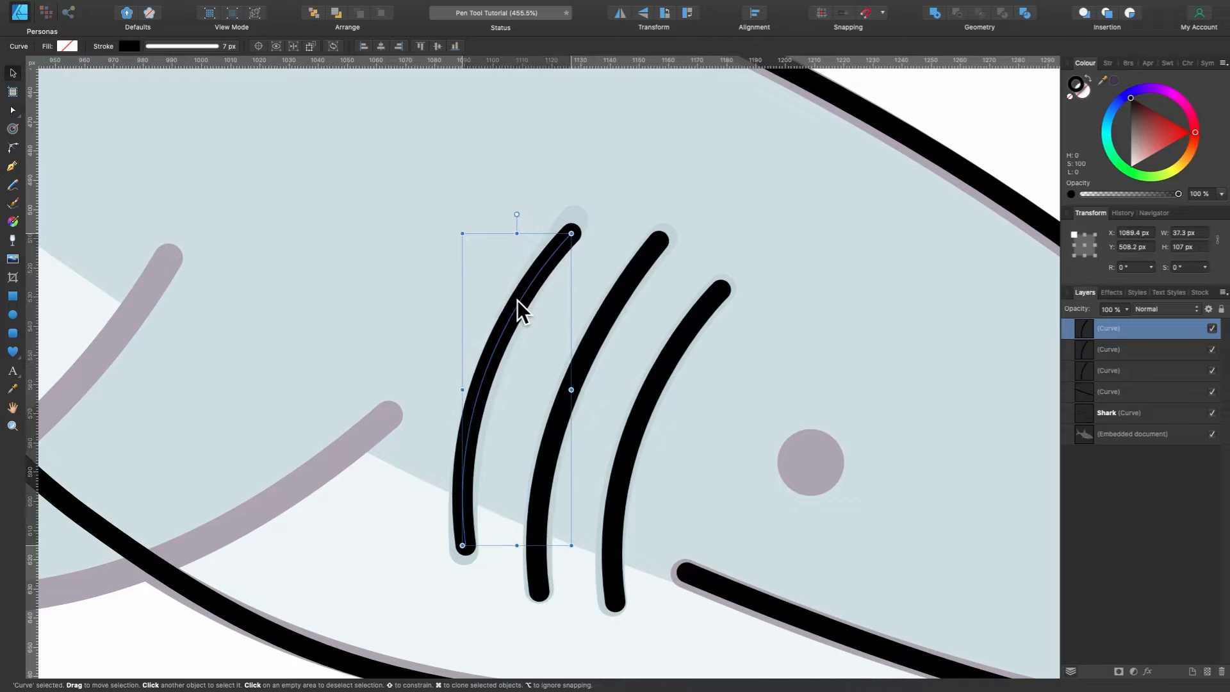
scroll(517, 300, down, 5)
scroll(517, 300, up, 2)
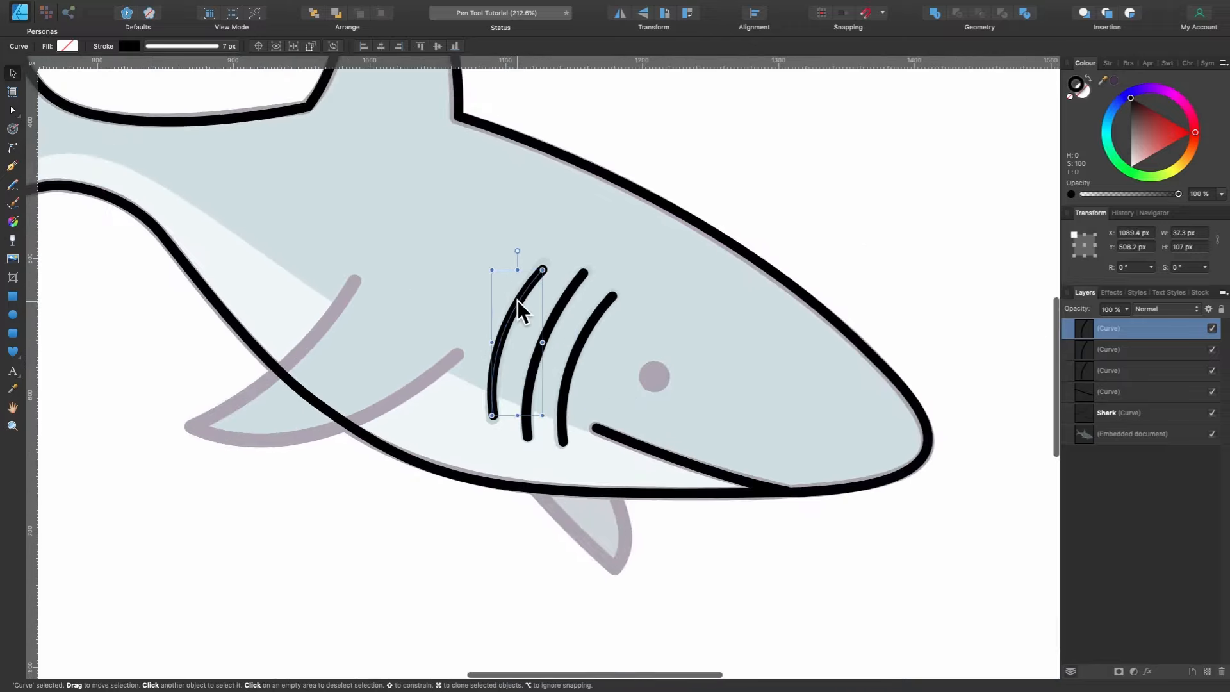
scroll(517, 300, down, 2)
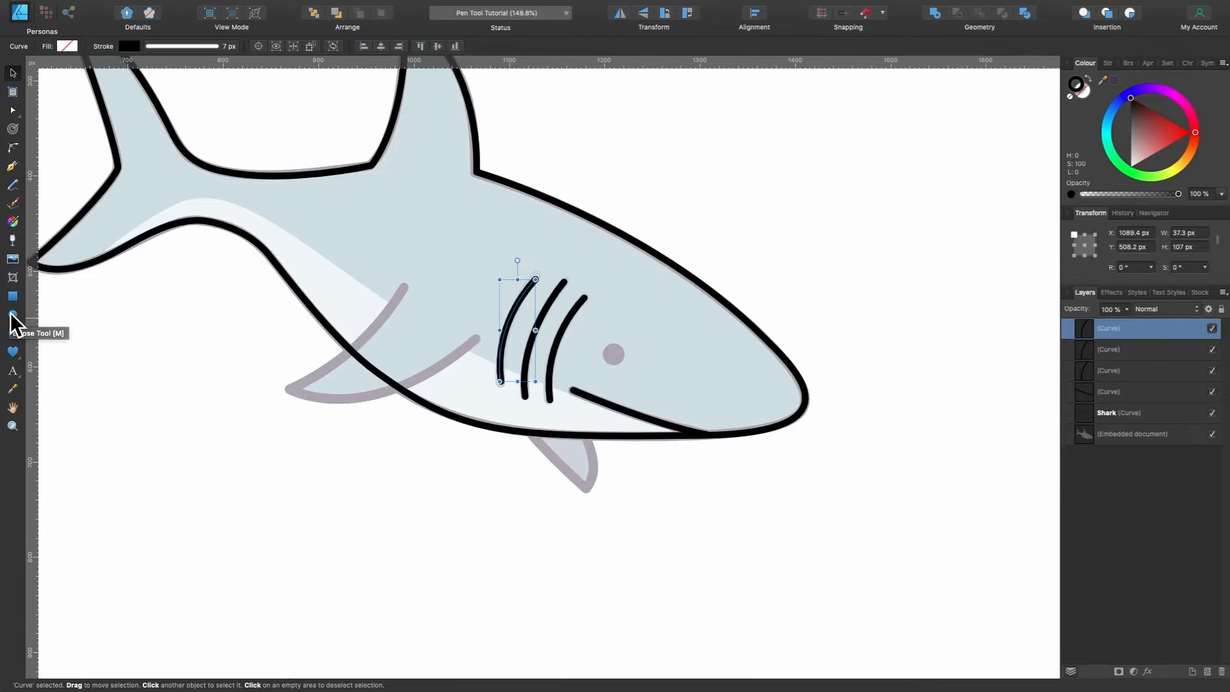
Draw a circle about 21 px in diameter from the centre of the shark's eye.
click(13, 315)
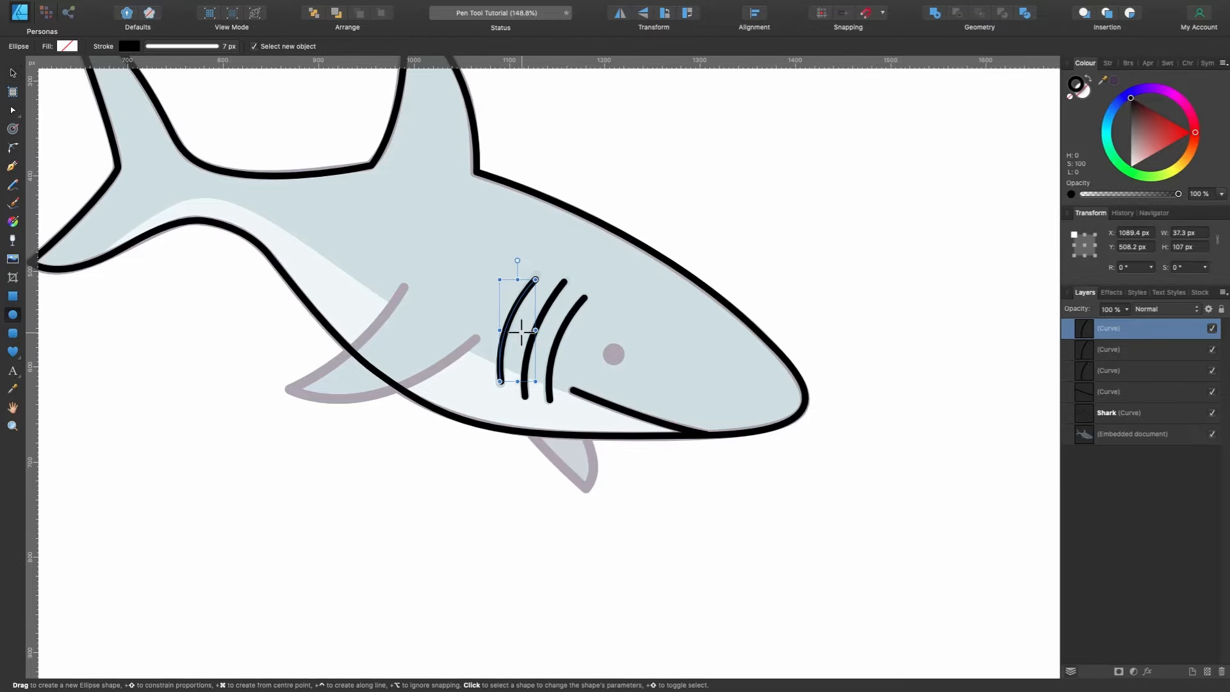
scroll(629, 348, up, 5)
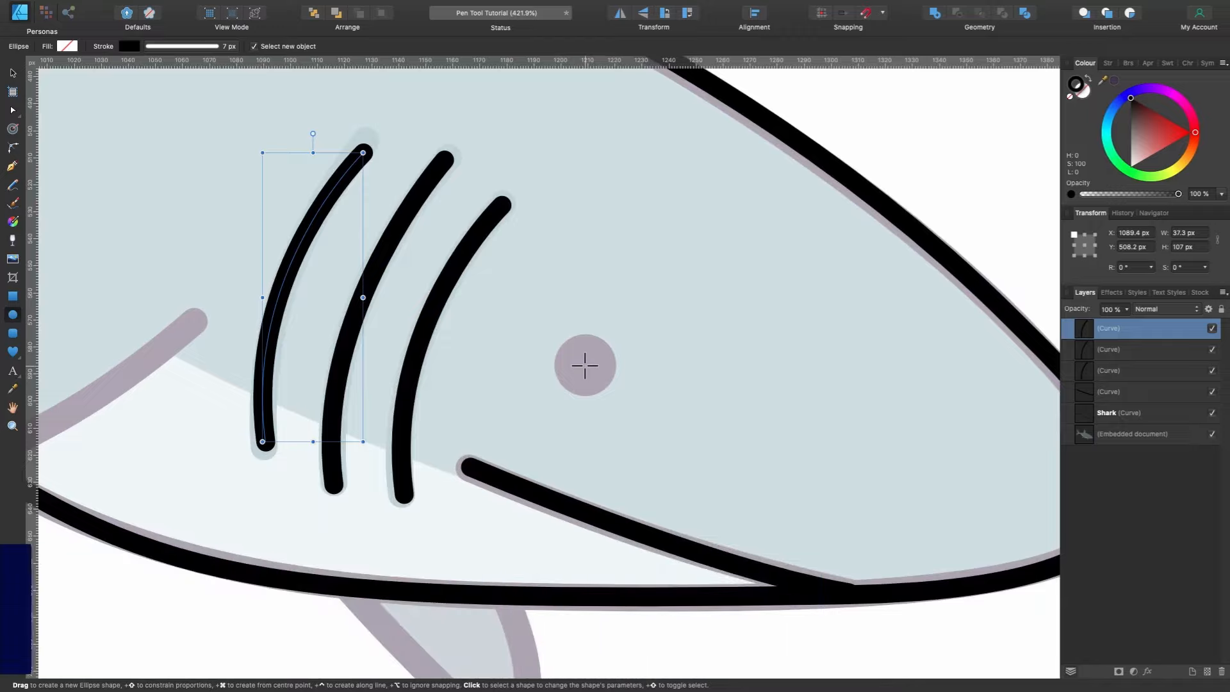
drag(586, 366, 605, 342)
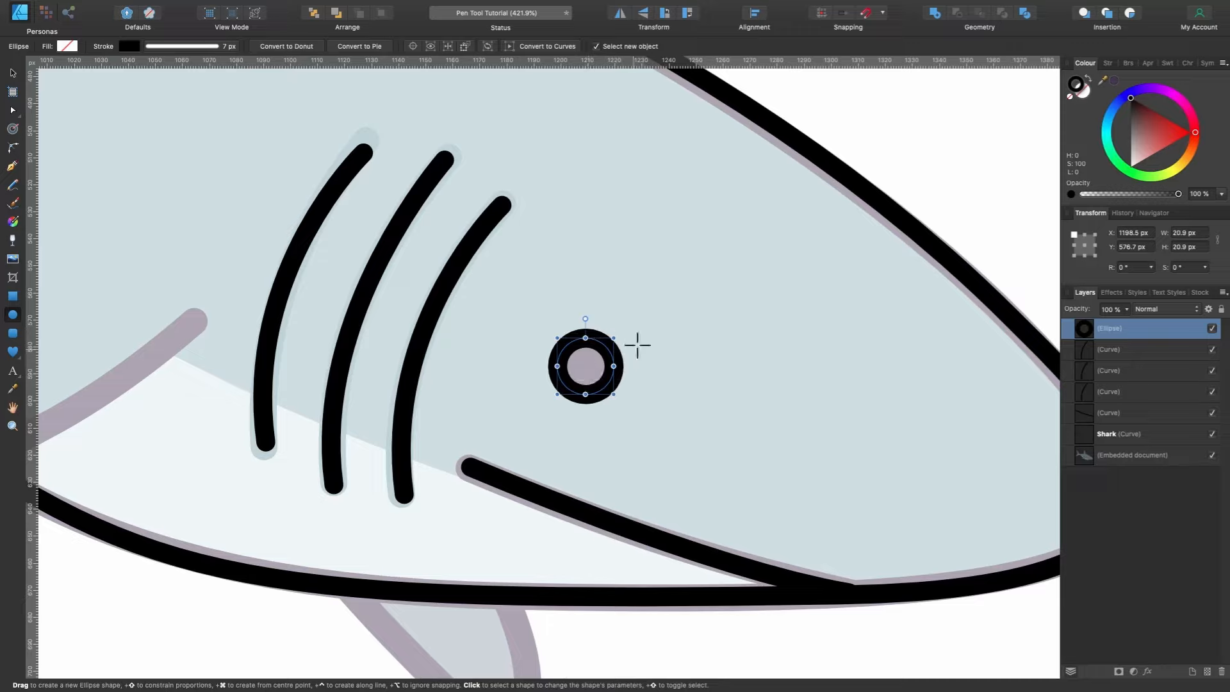
Remove the eye circle's stroke and fill it with black.
click(128, 46)
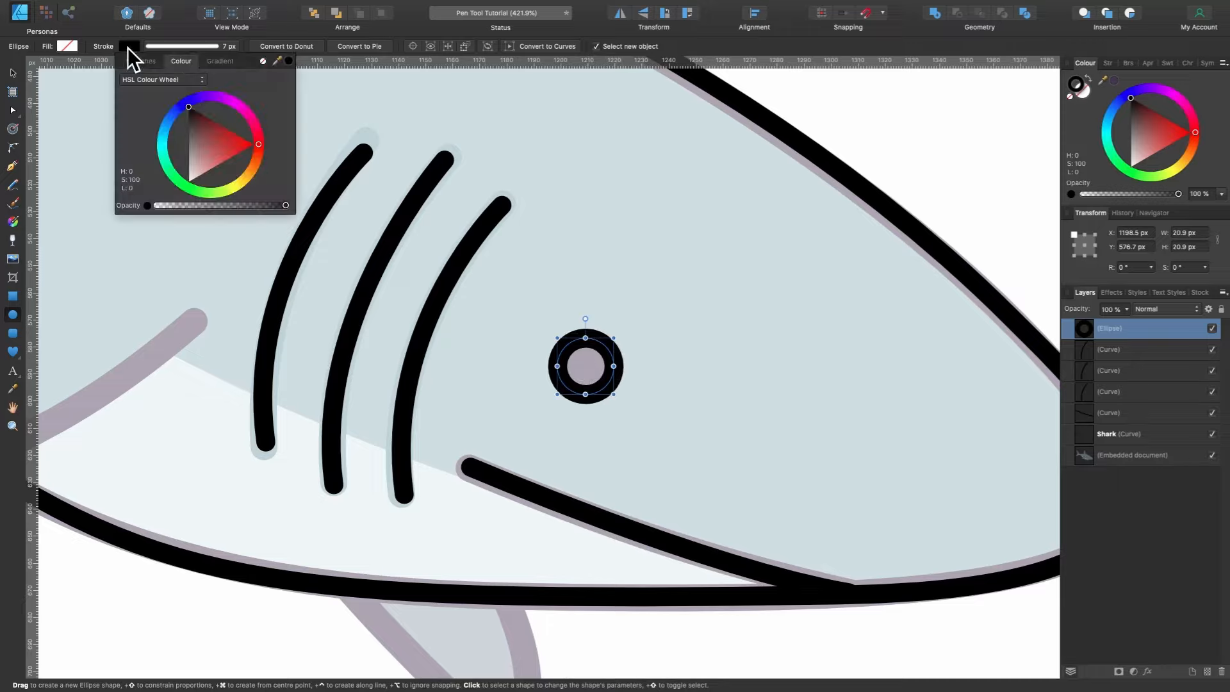
click(263, 61)
click(67, 47)
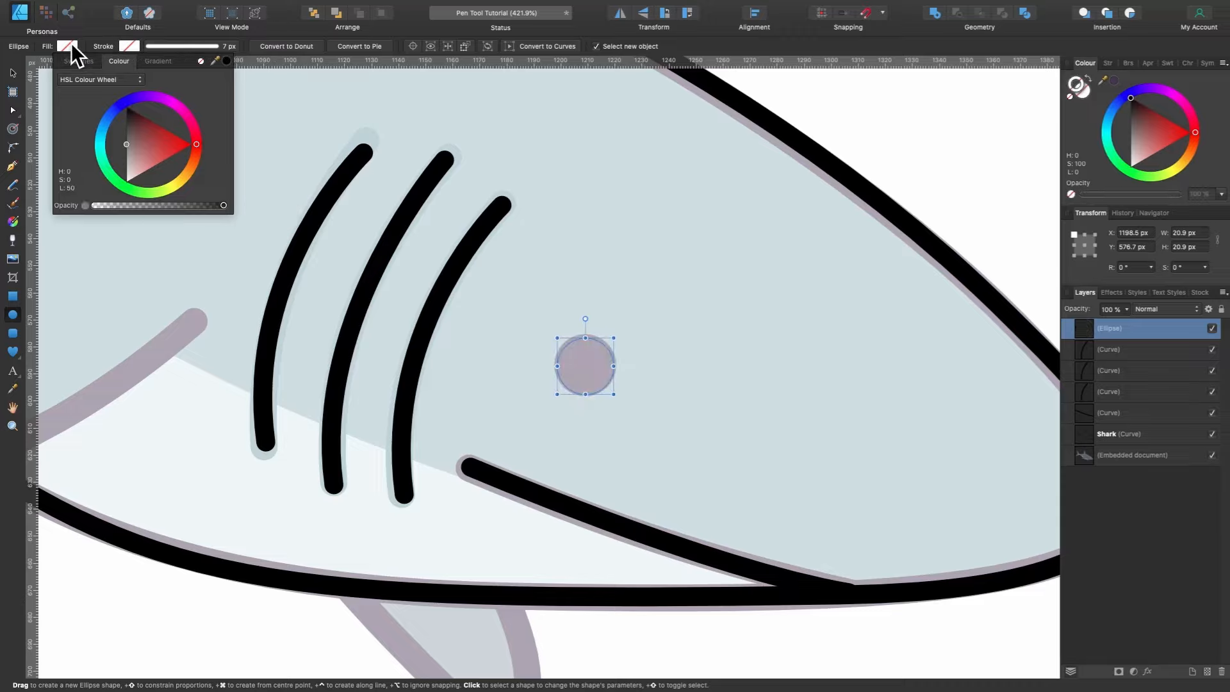
click(127, 107)
scroll(487, 338, down, 5)
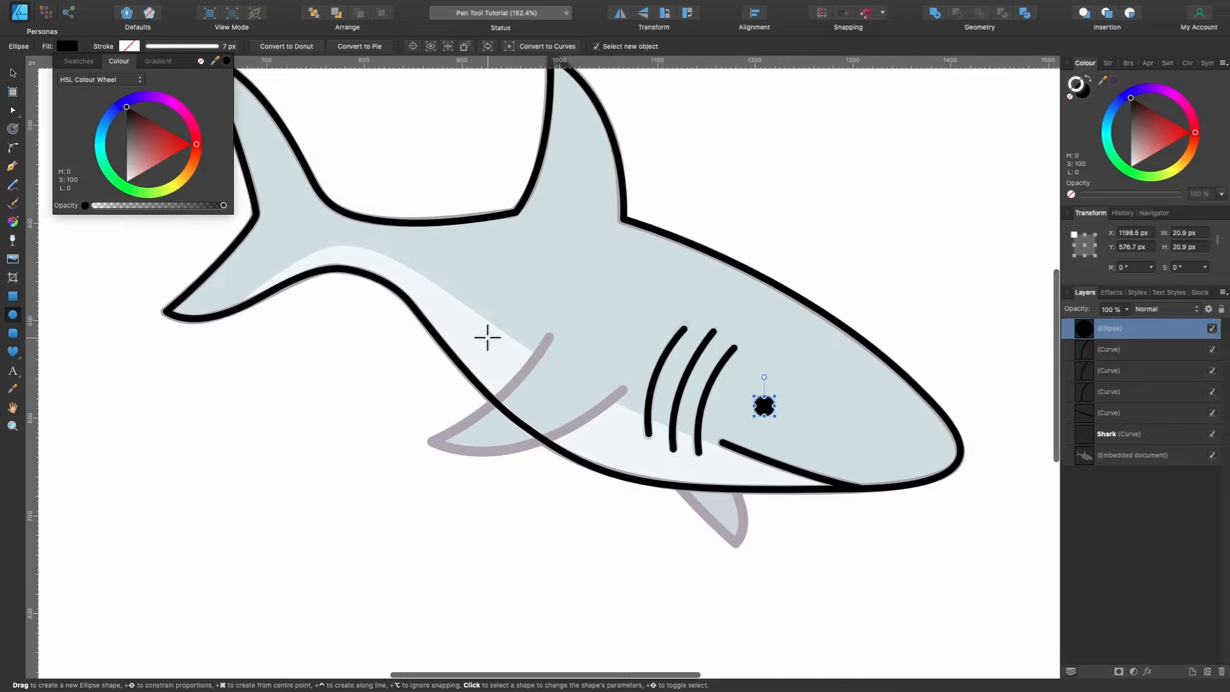
Trace the side fin with the Pen tool as an open curve above the eye layer, from its upper end around the tip to its front end.
click(13, 73)
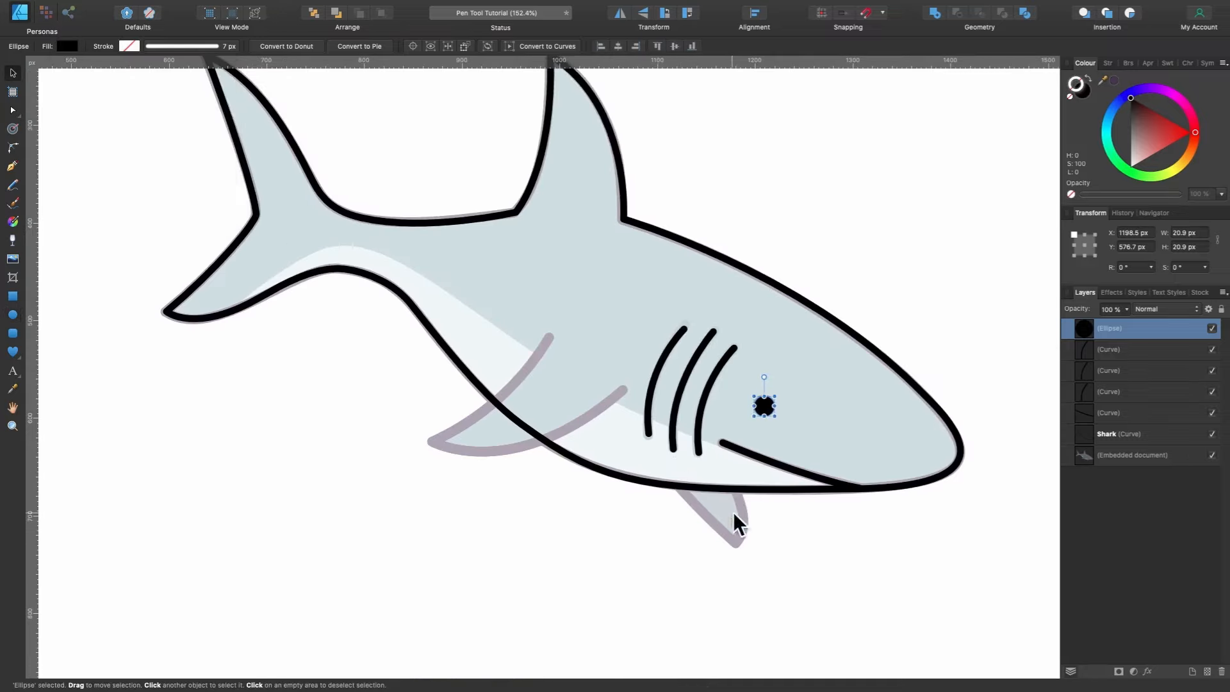
click(482, 446)
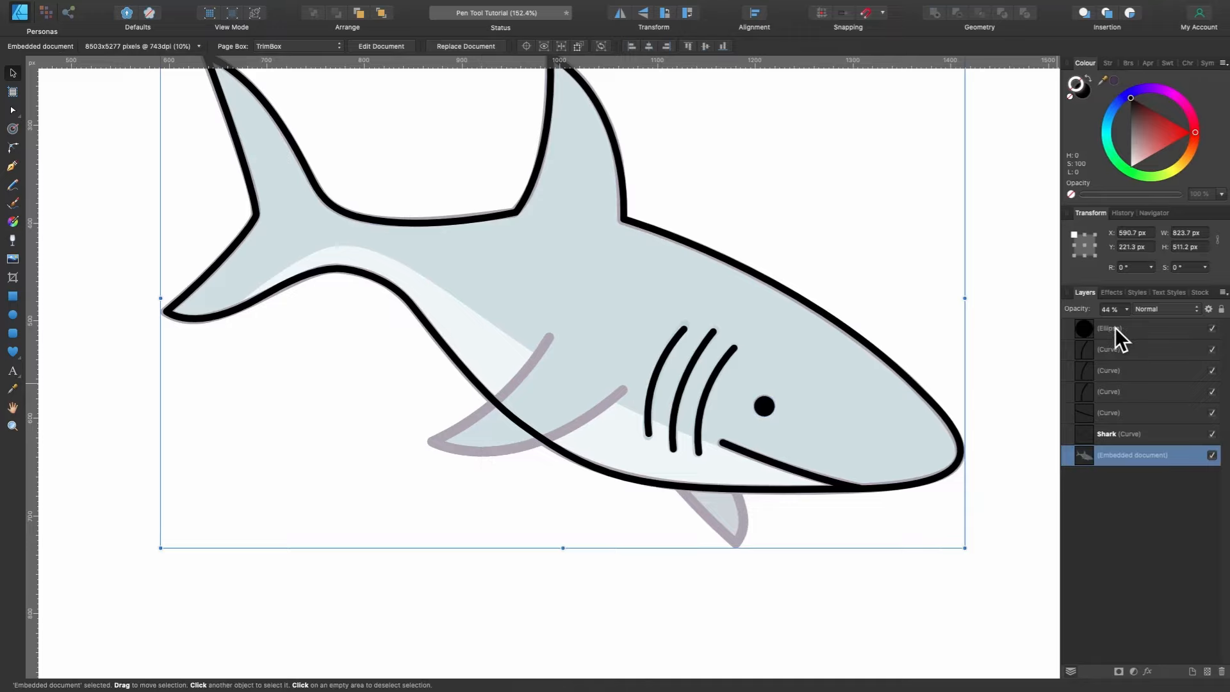
click(1142, 333)
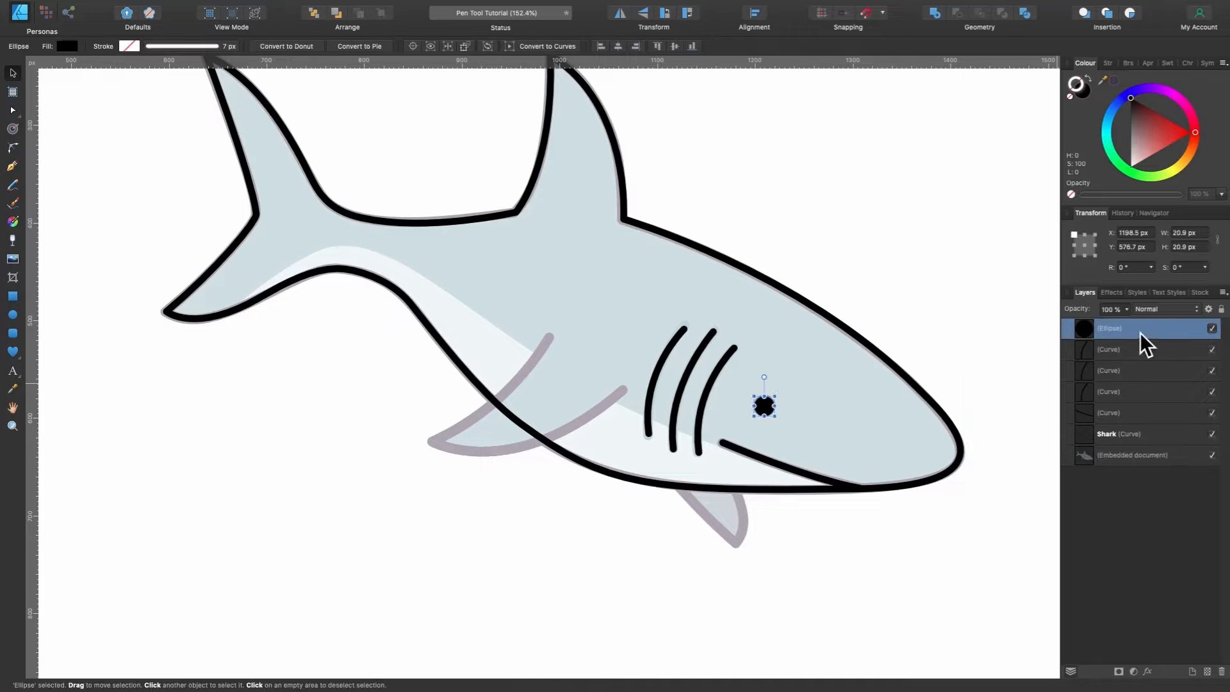
key(p)
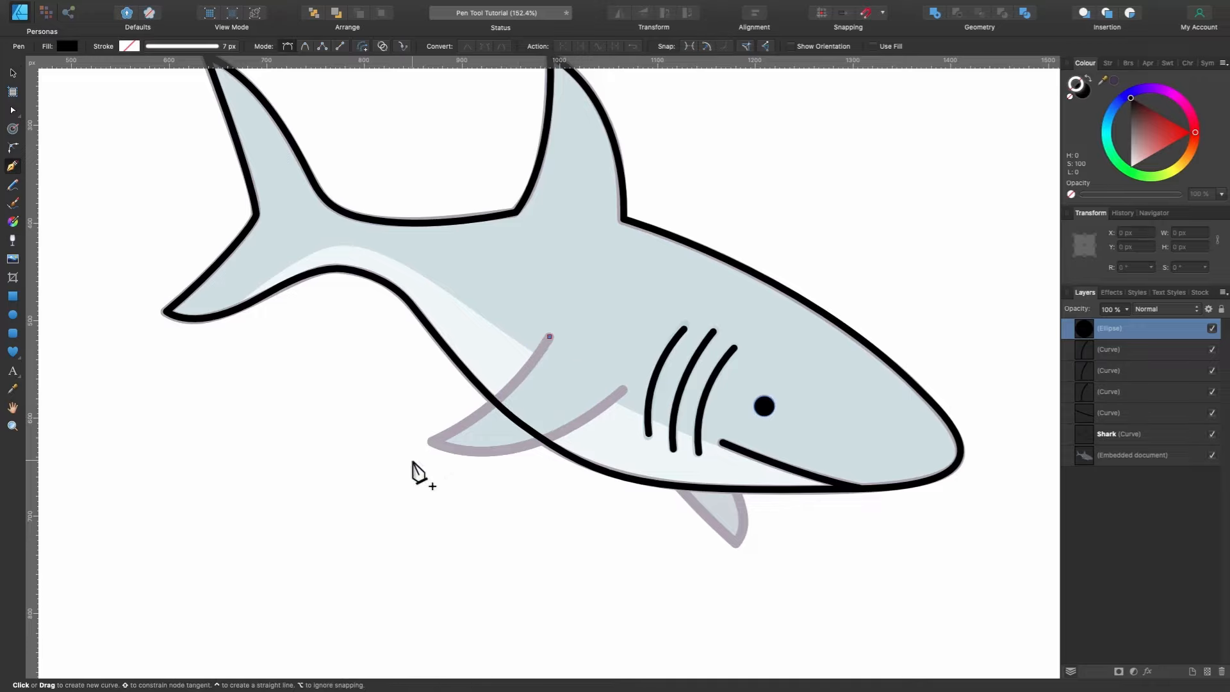
drag(436, 439, 362, 473)
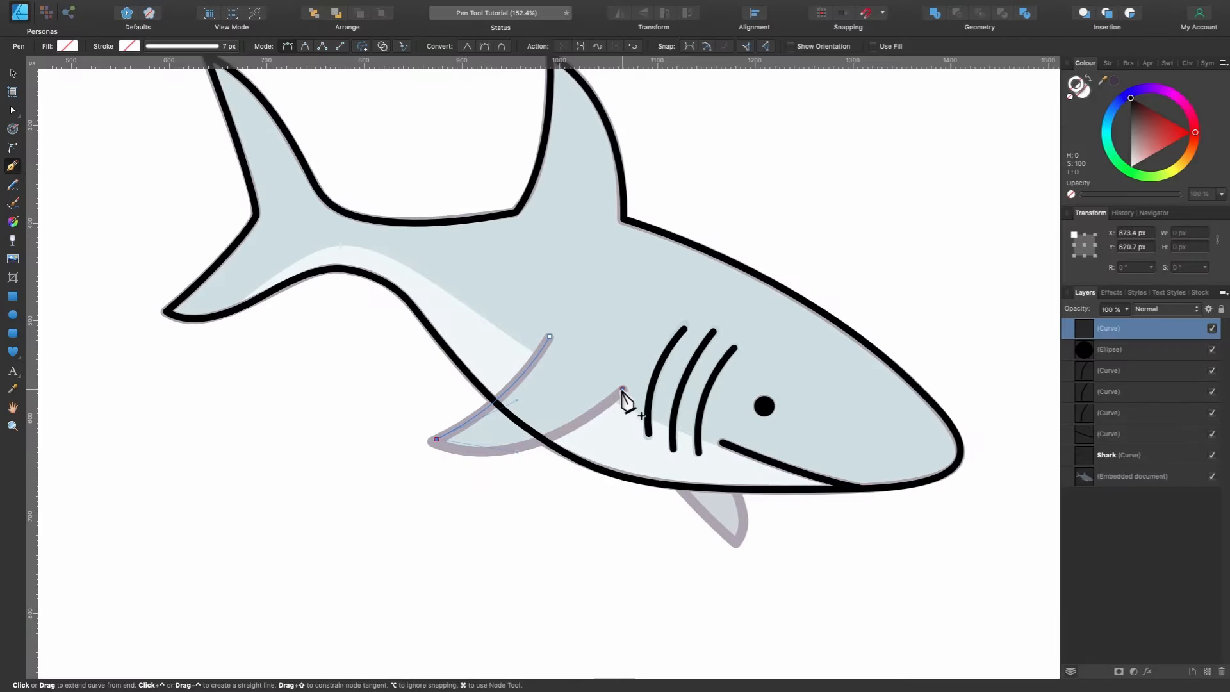
click(622, 389)
drag(521, 459, 434, 442)
drag(560, 468, 527, 480)
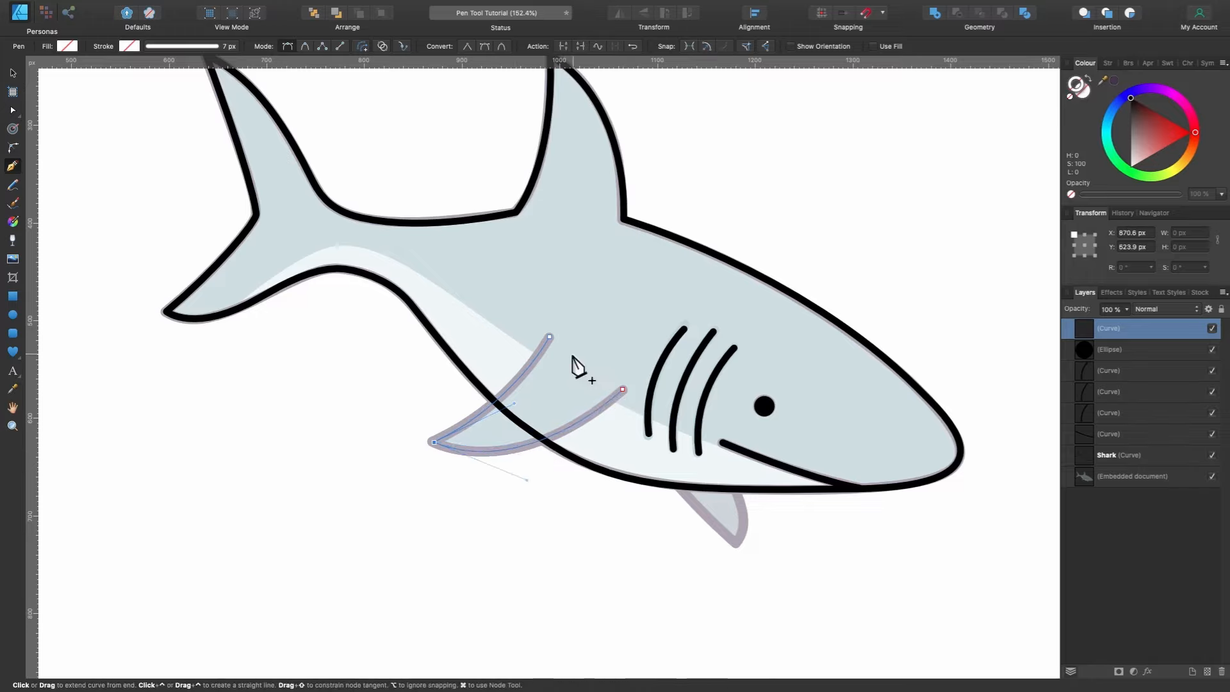
Give the side fin curve a black stroke and rename its layer as Fin.
click(128, 45)
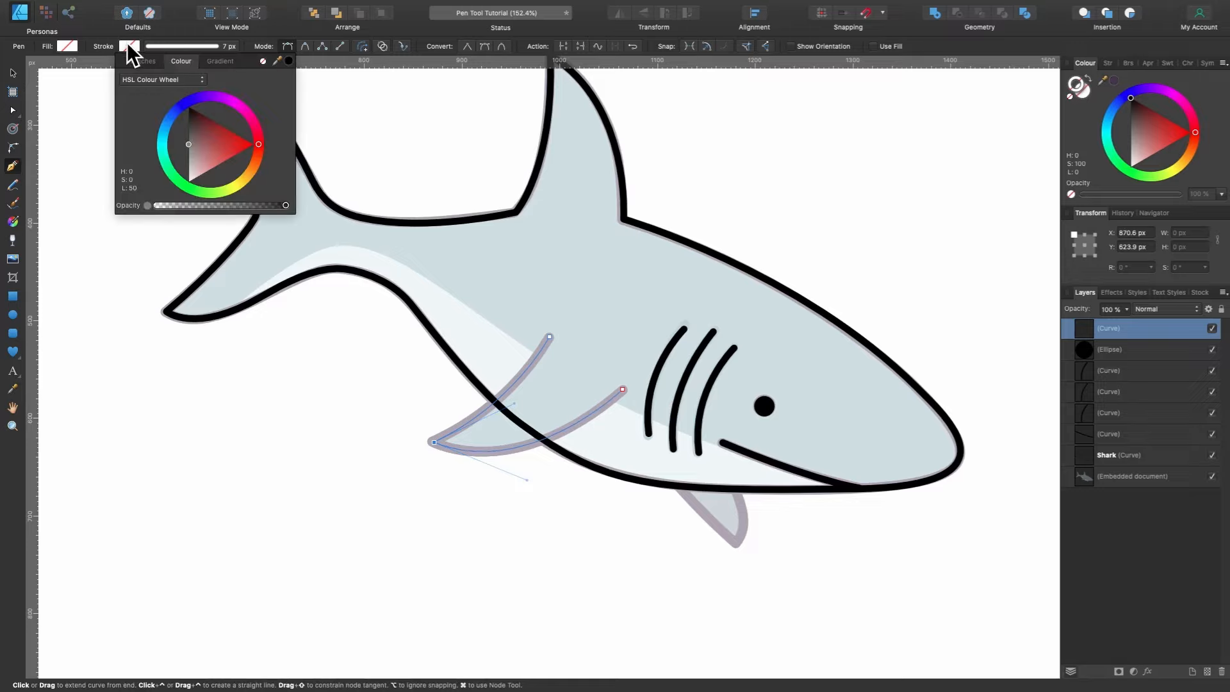
drag(195, 136, 168, 78)
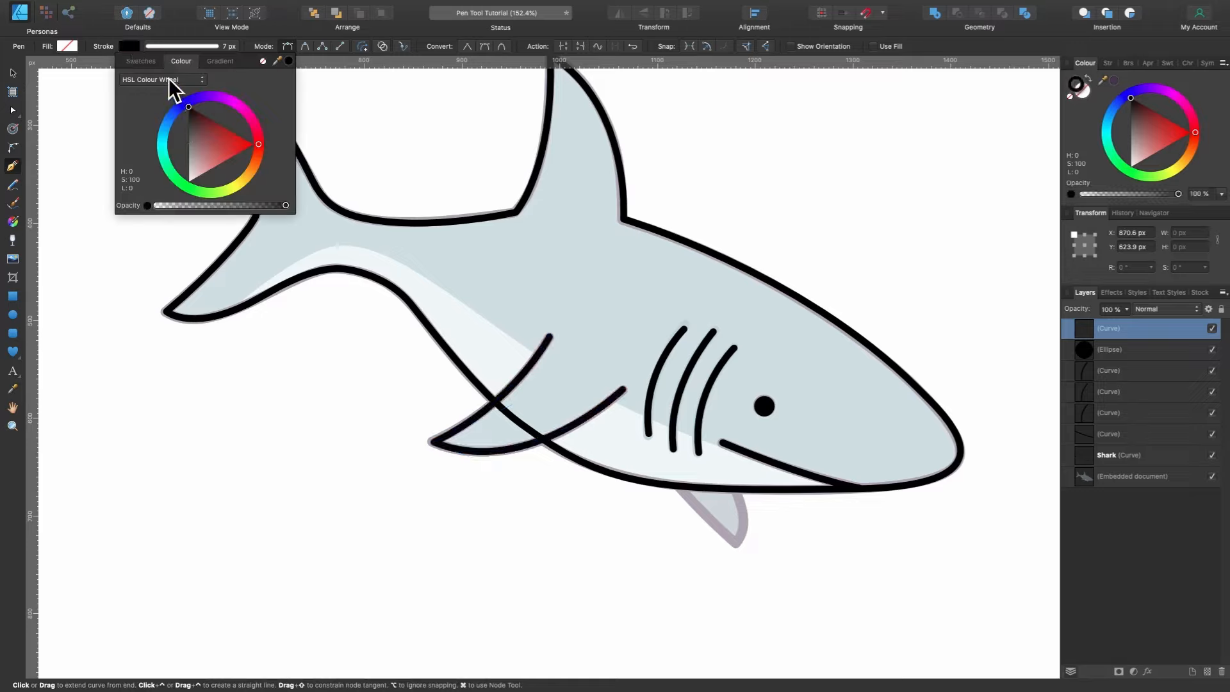
scroll(678, 449, down, 3)
scroll(678, 449, right, 3)
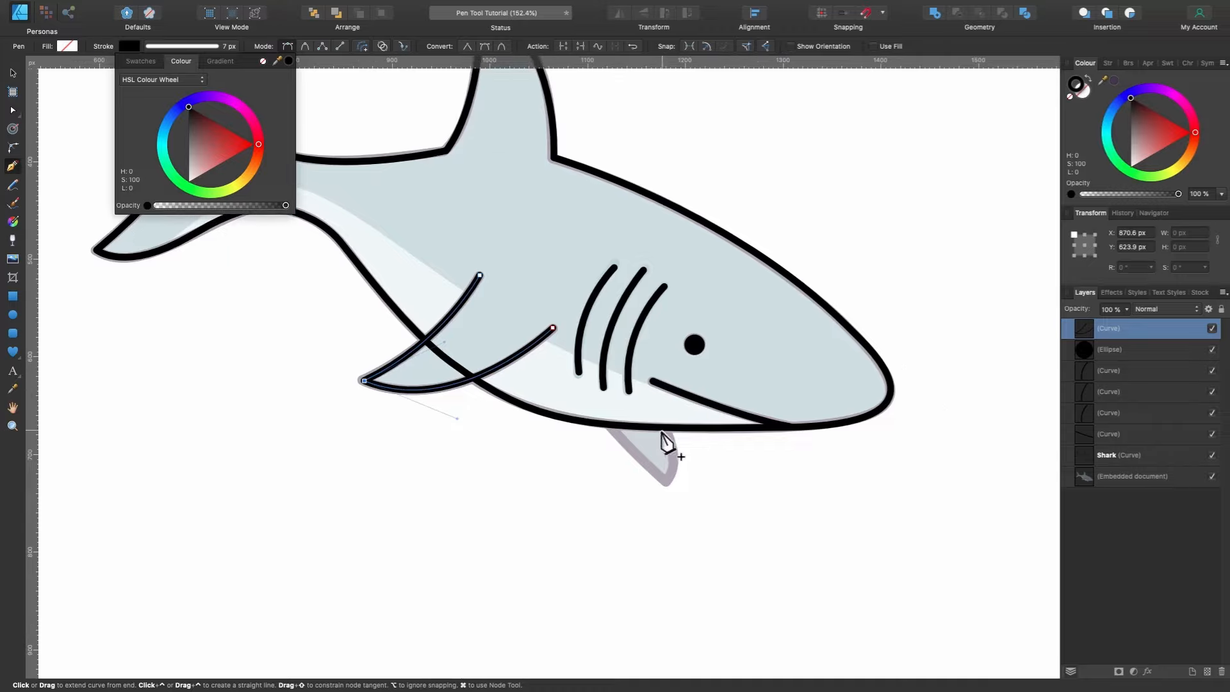
double_click(1117, 329)
text(Fin)
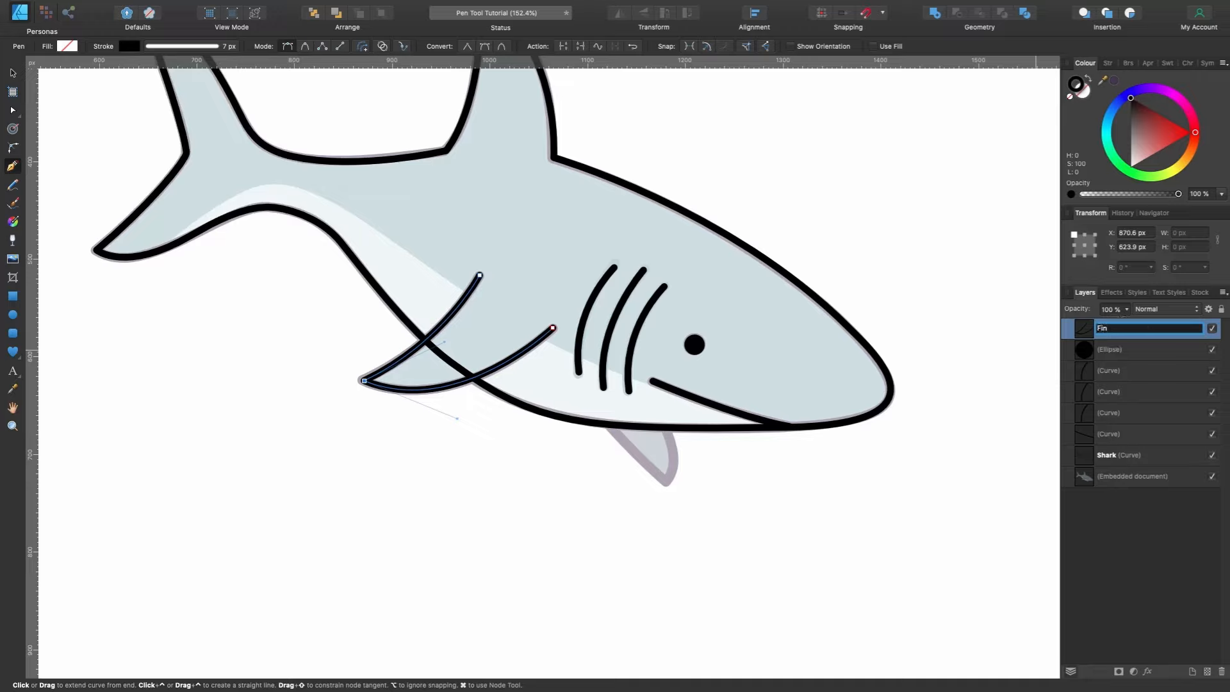
key(Return)
key(Escape)
Trace the small fin under the belly as a closed three-node curve with a straight rear edge and a curved front edge.
scroll(666, 436, up, 5)
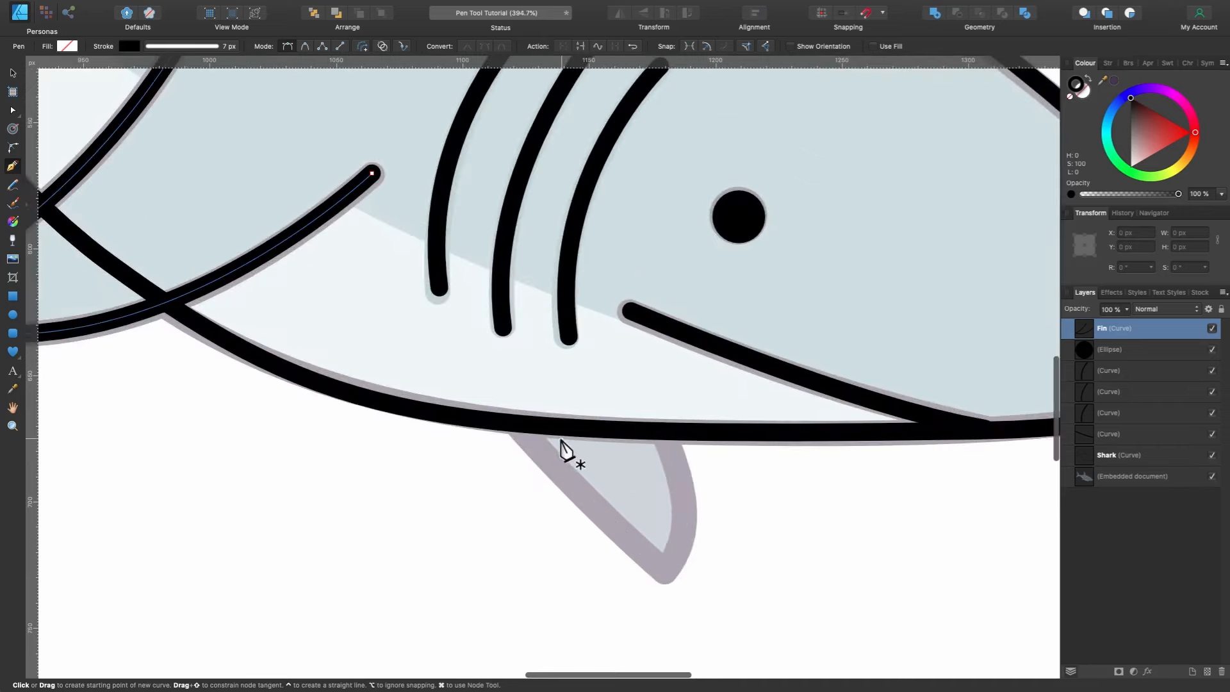
click(522, 424)
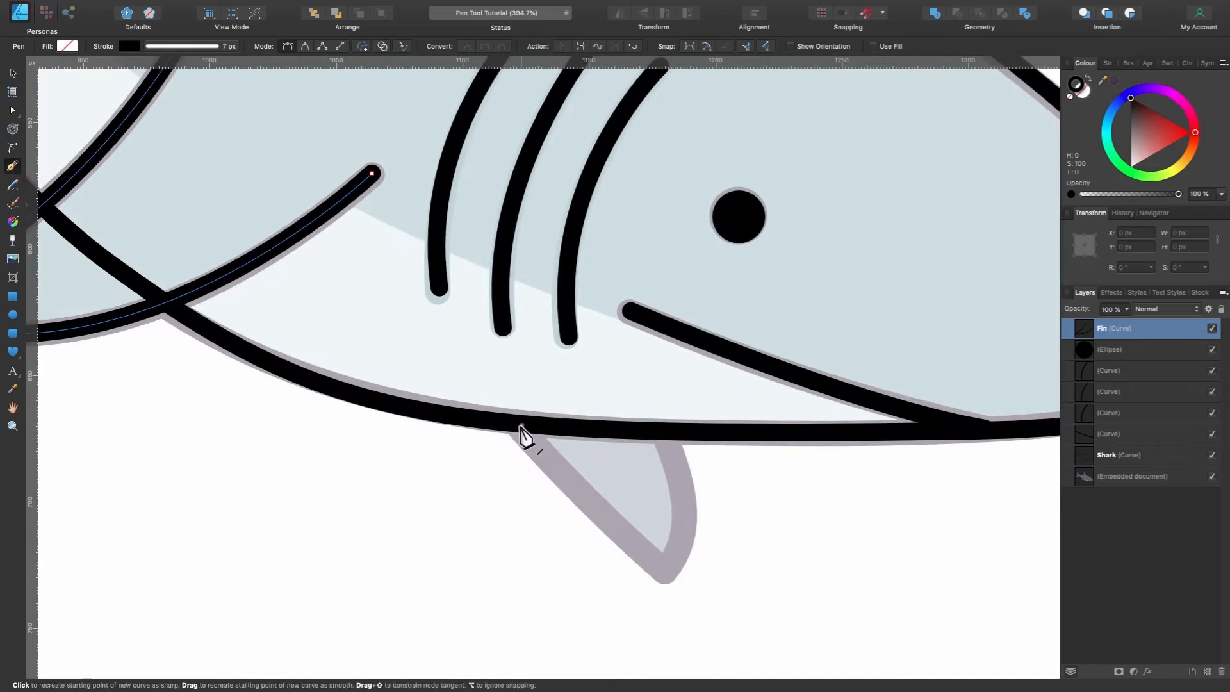
click(665, 569)
drag(662, 432, 609, 346)
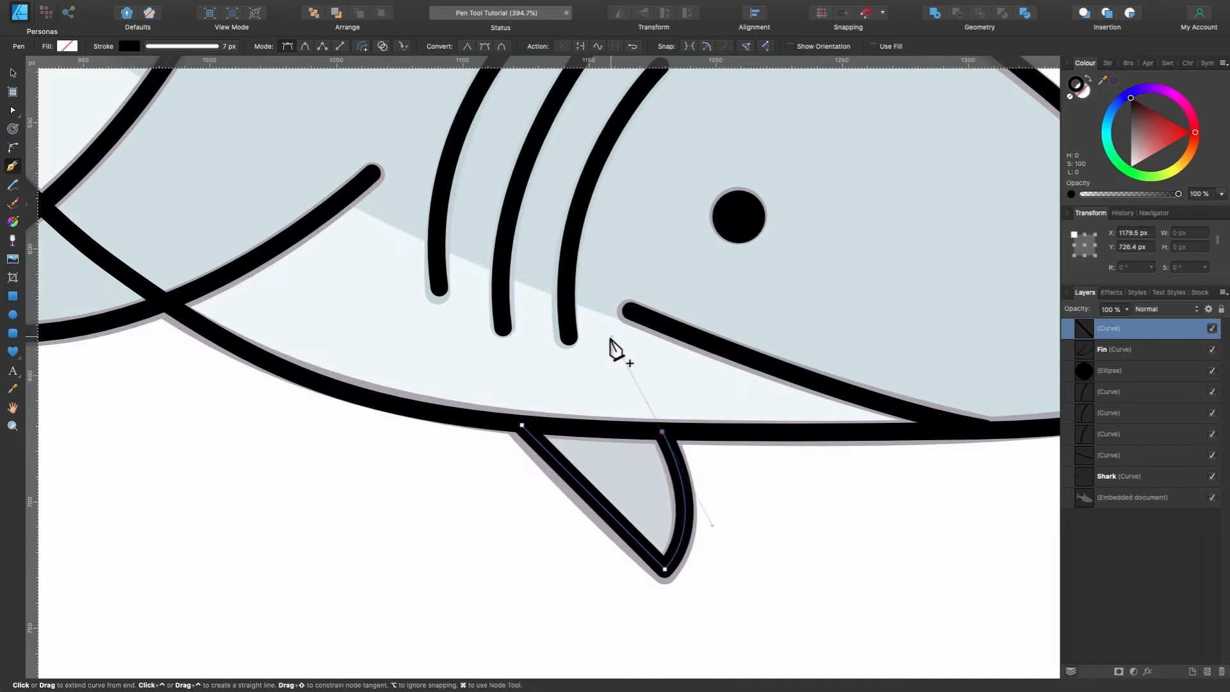
click(663, 433)
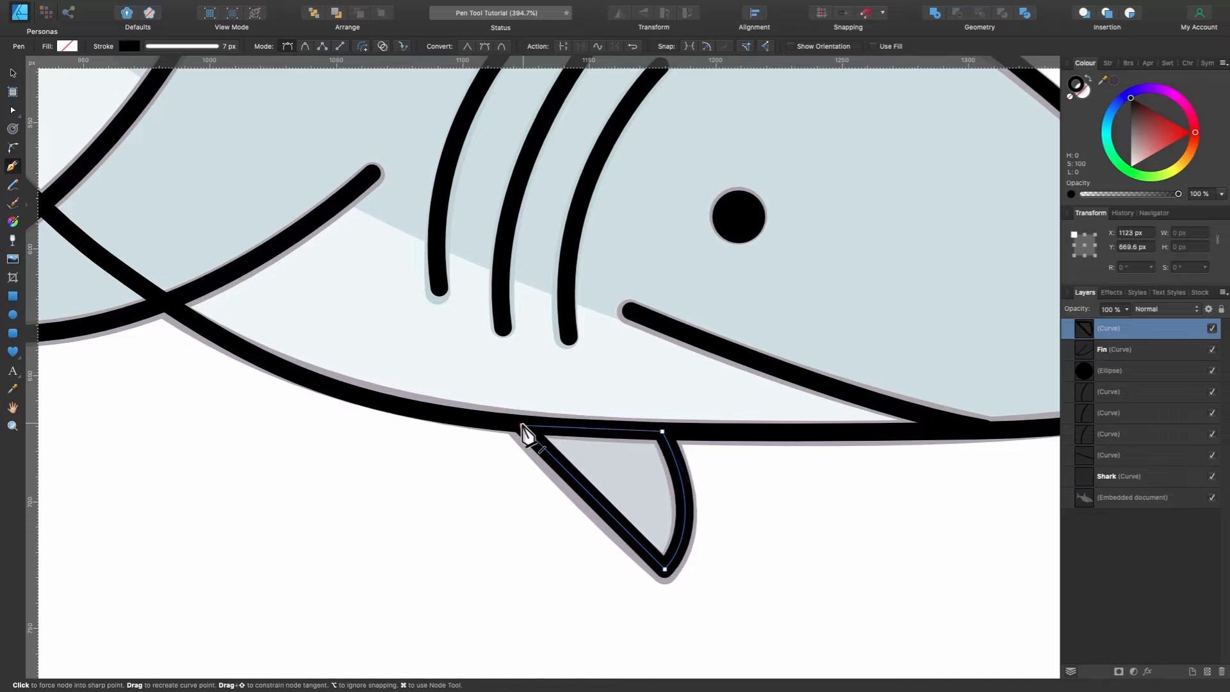
scroll(522, 424, down, 6)
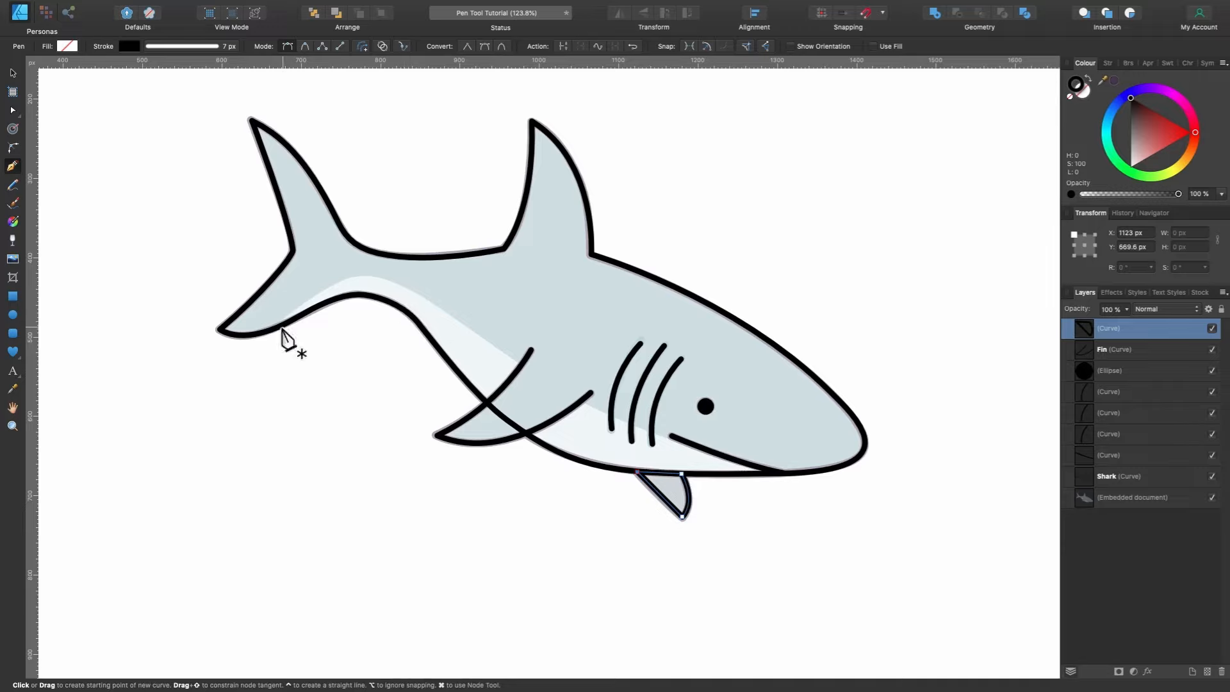
Draw a closed belly shape following the light underside's upper boundary from jaw to tail, looping loosely below the body back to its start.
click(808, 480)
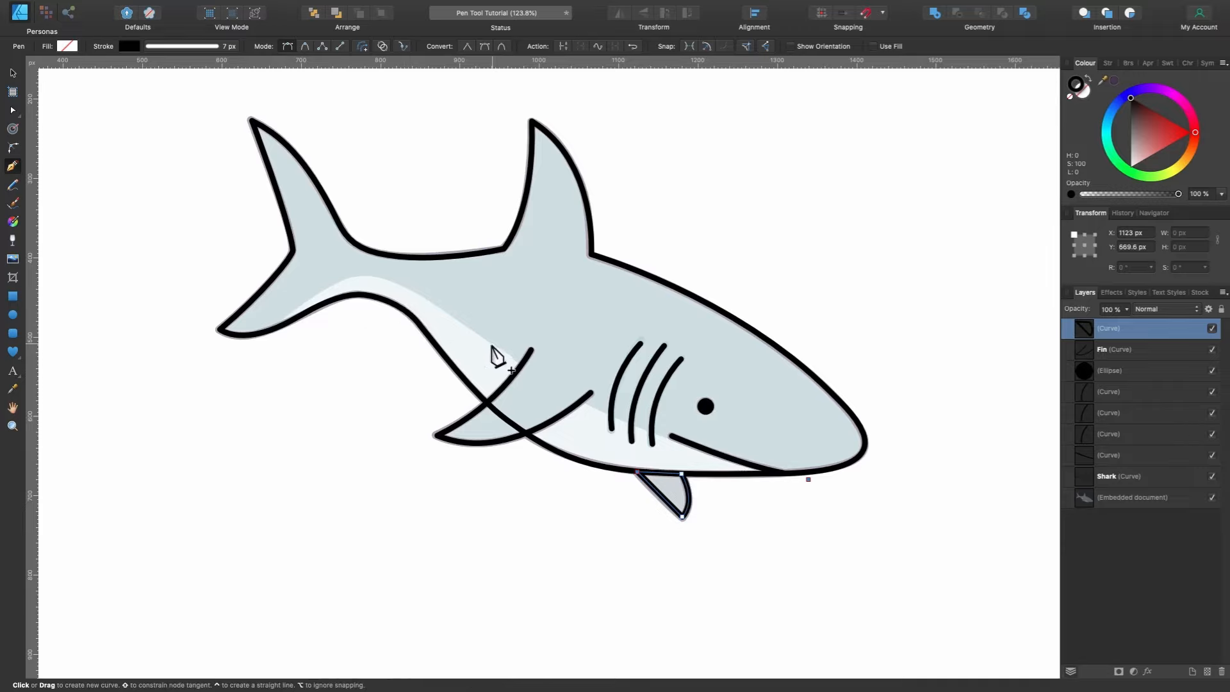
drag(495, 345, 369, 248)
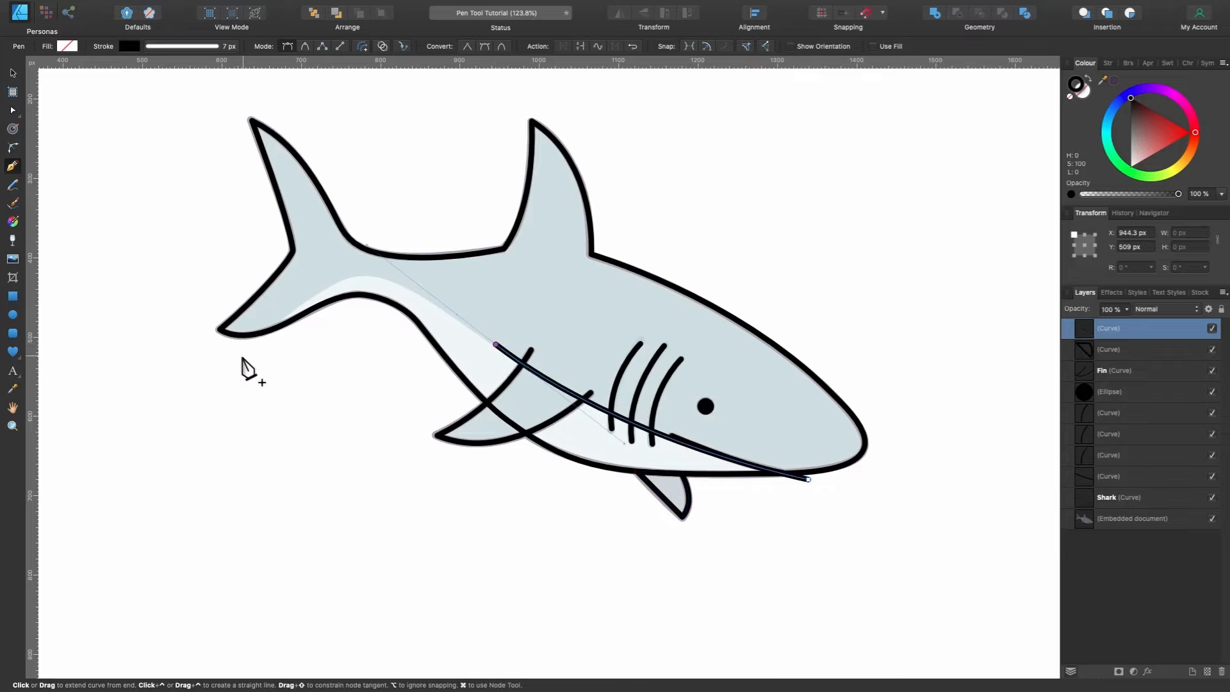
drag(243, 356, 140, 453)
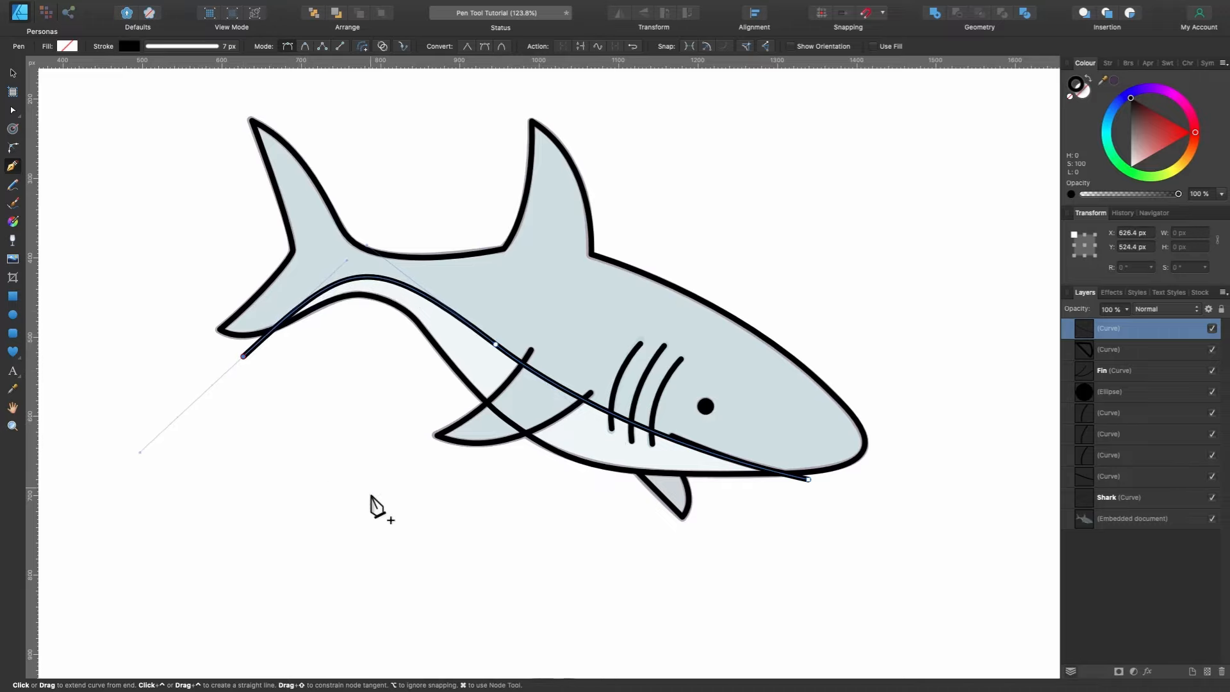
click(425, 543)
click(650, 567)
click(816, 528)
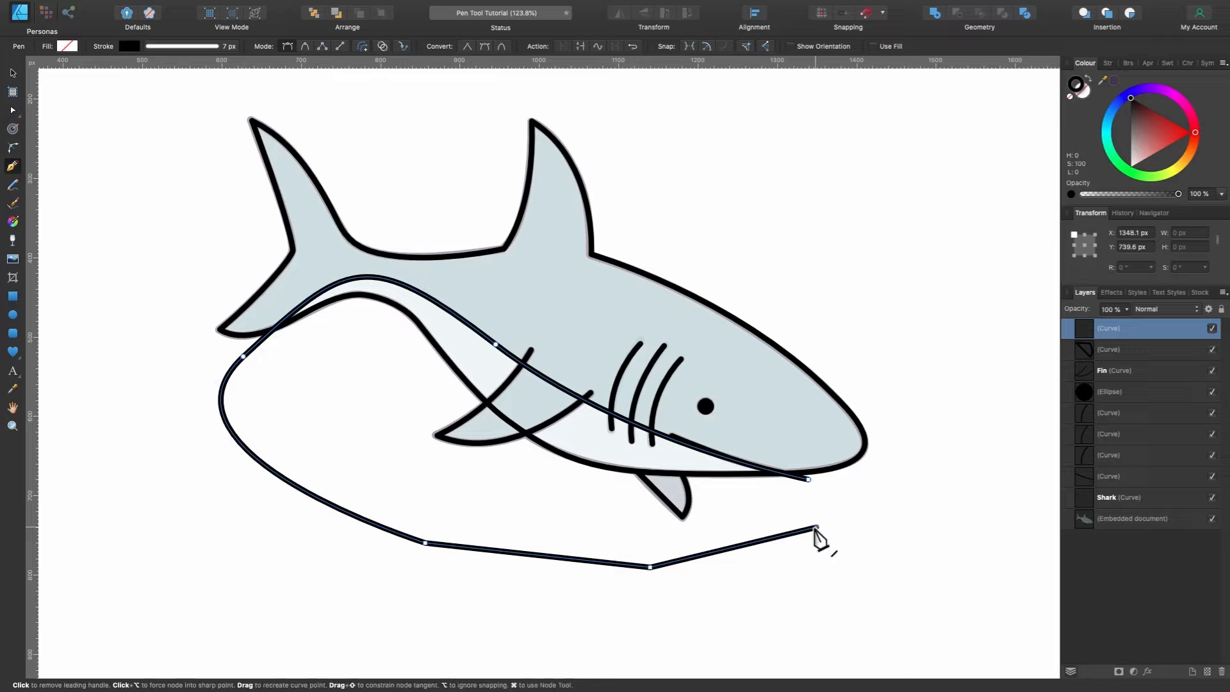
click(809, 480)
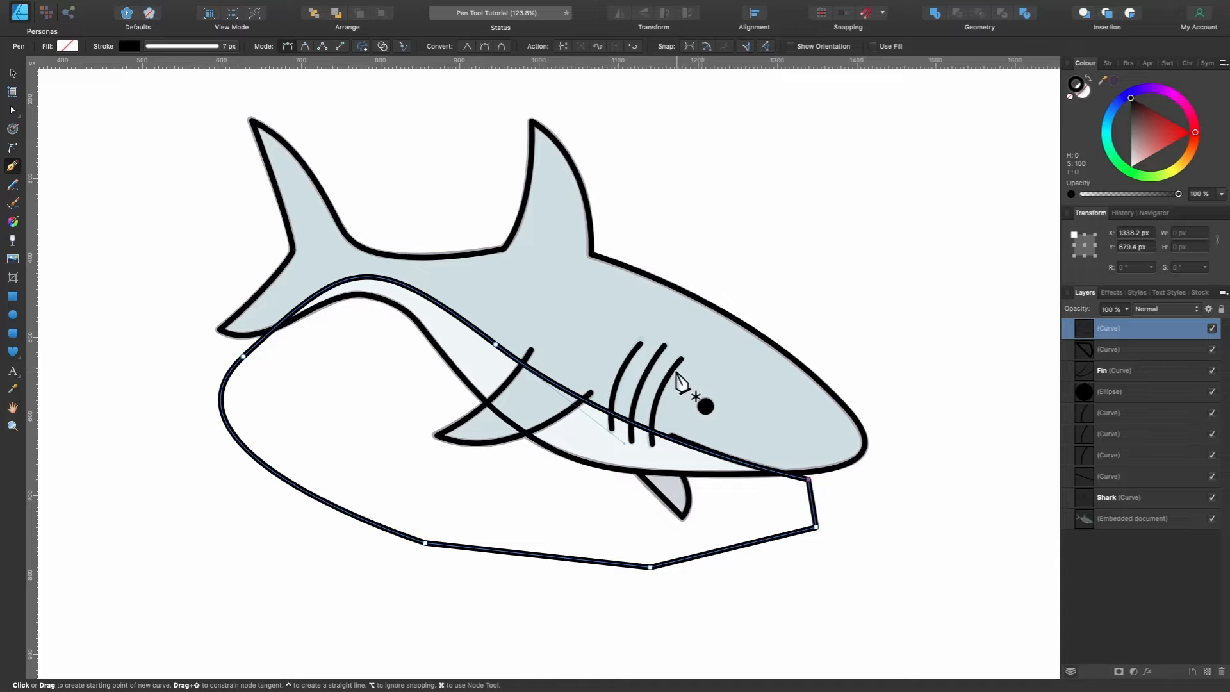
scroll(756, 357, down, 5)
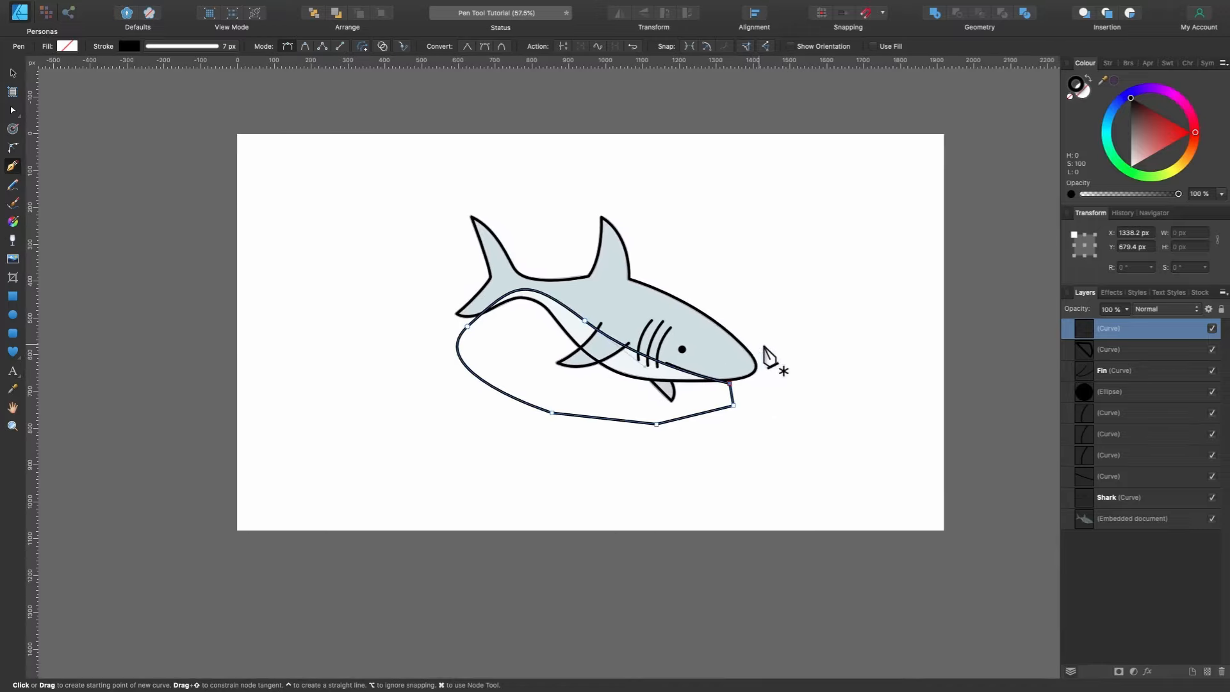
Set the embedded reference shark's opacity to 100% and place it above and beside the tracing, scaled down to about 607 px wide.
click(1120, 520)
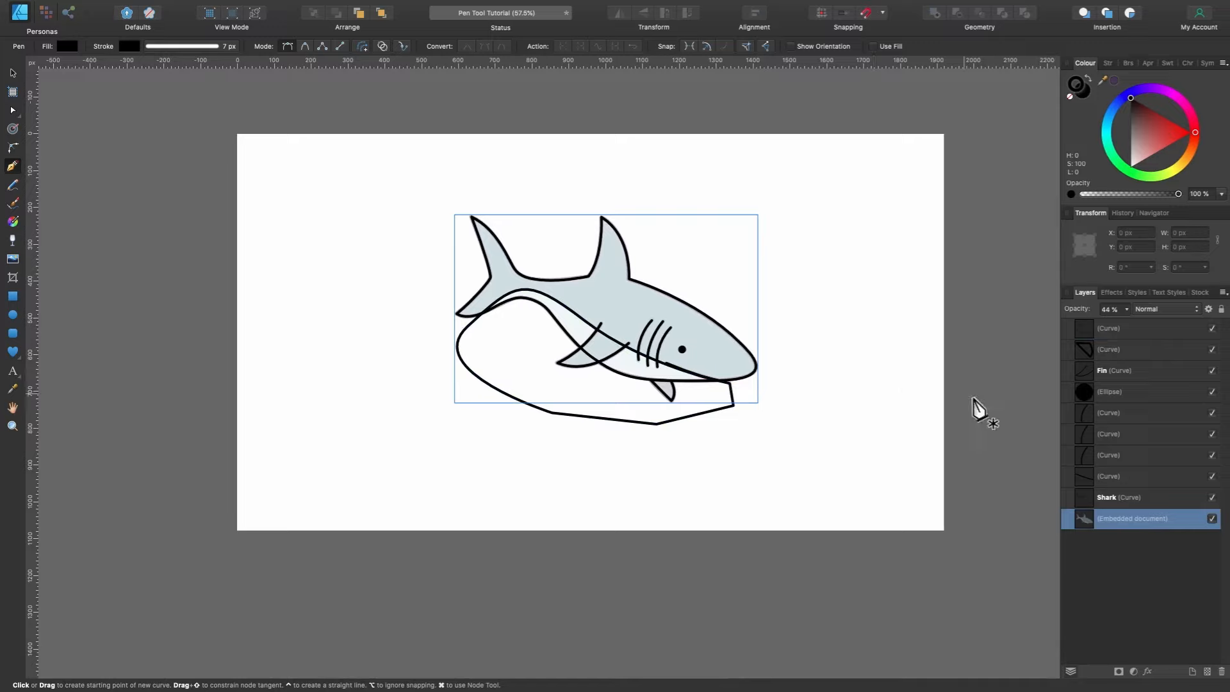
key(v)
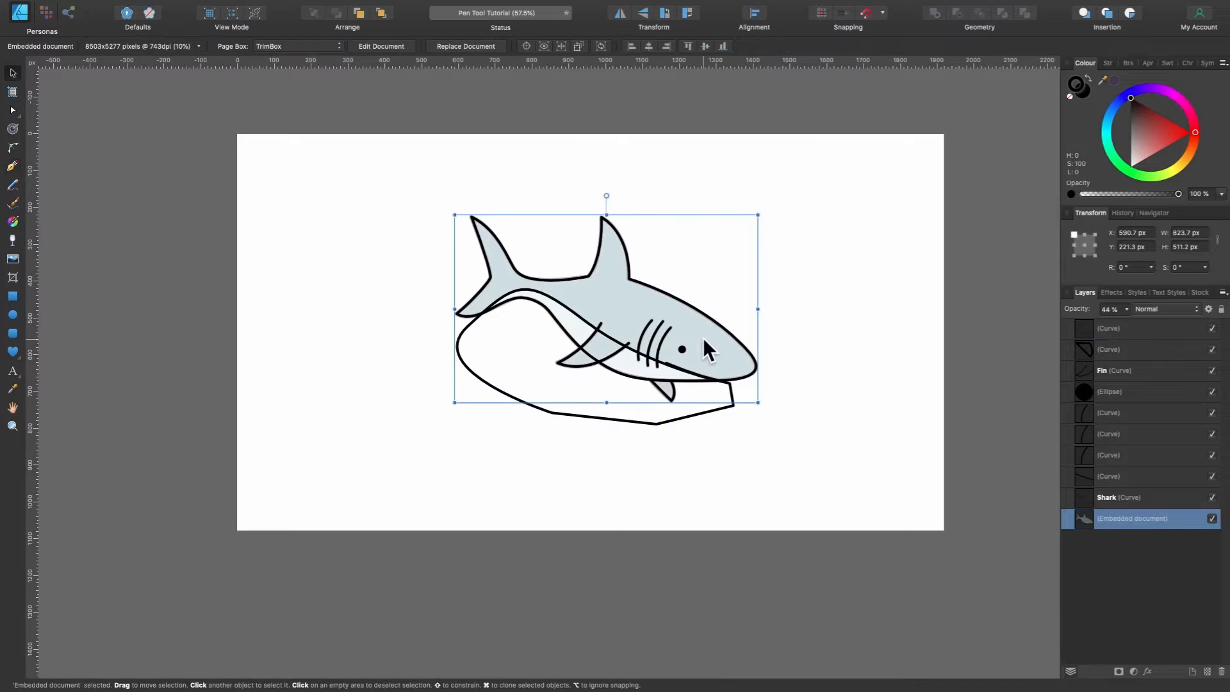
drag(704, 340, 468, 346)
click(1127, 309)
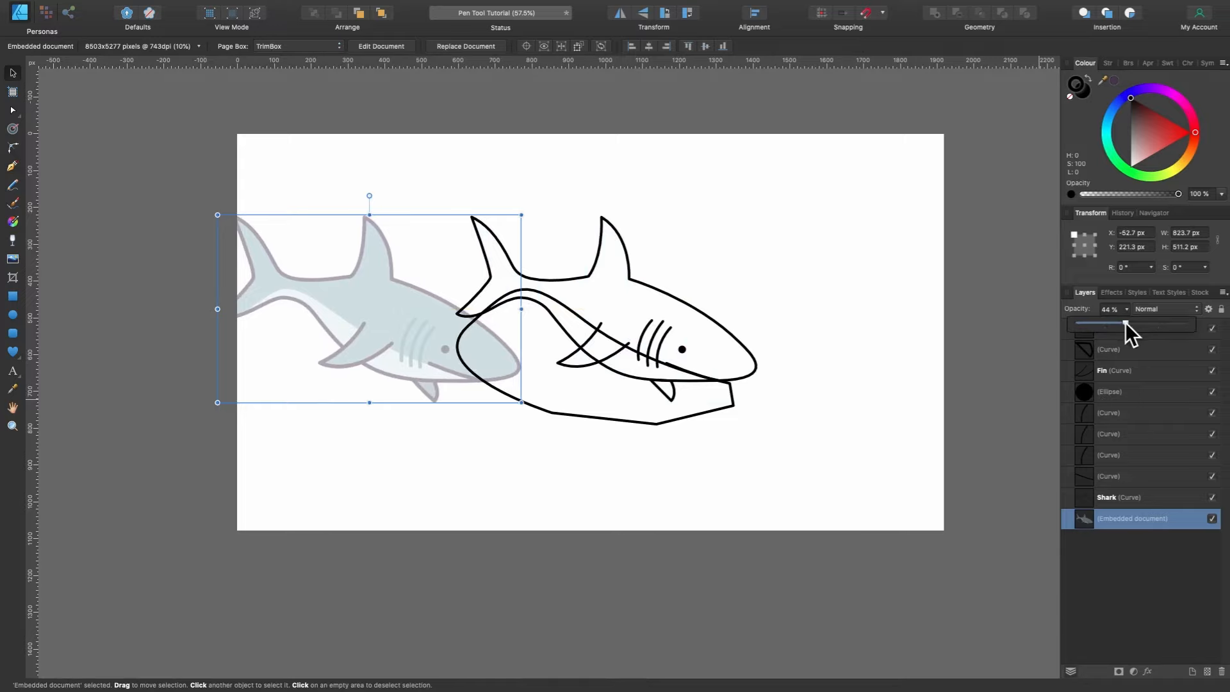
drag(1125, 322, 1185, 324)
drag(369, 304, 802, 254)
Fill the Shark outline curve with the blue-grey body colour sampled from the reference shark.
scroll(801, 269, up, 5)
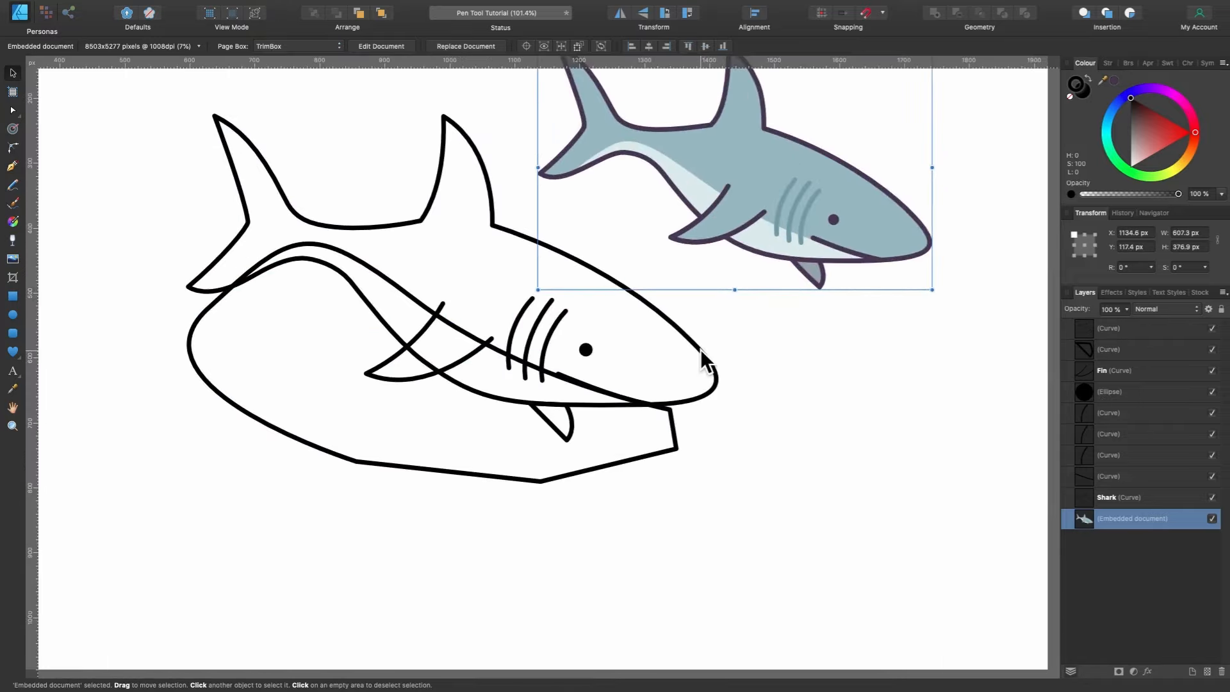
click(1123, 498)
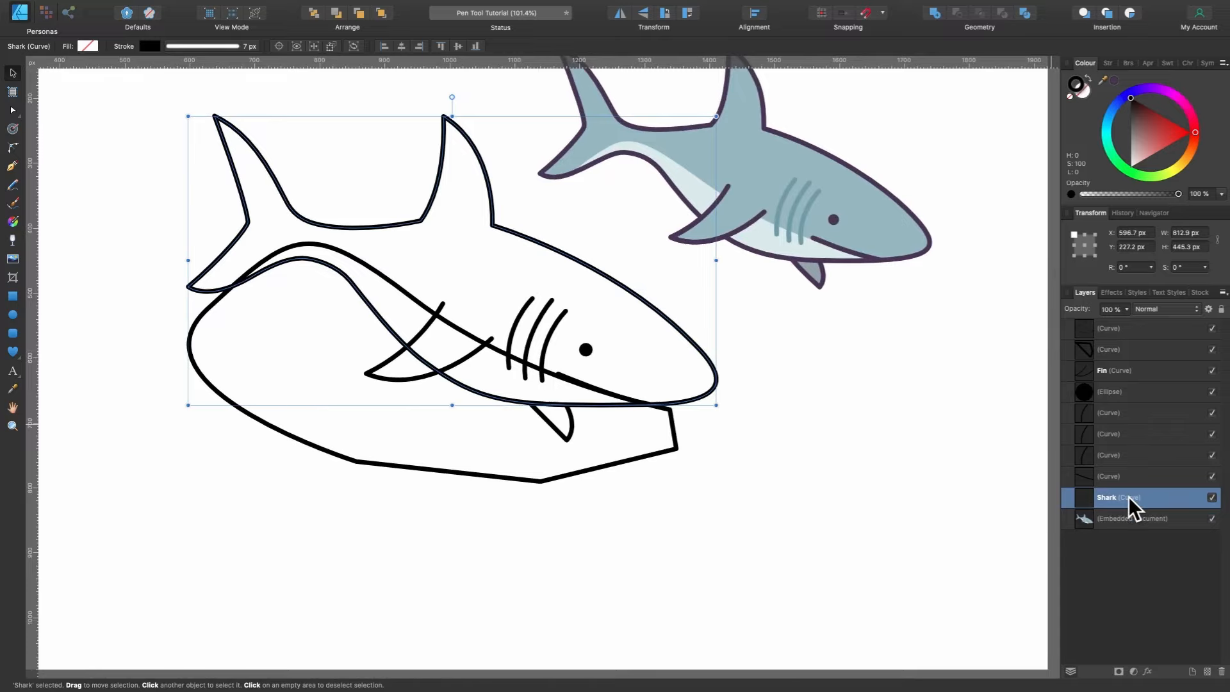
scroll(382, 261, up, 2)
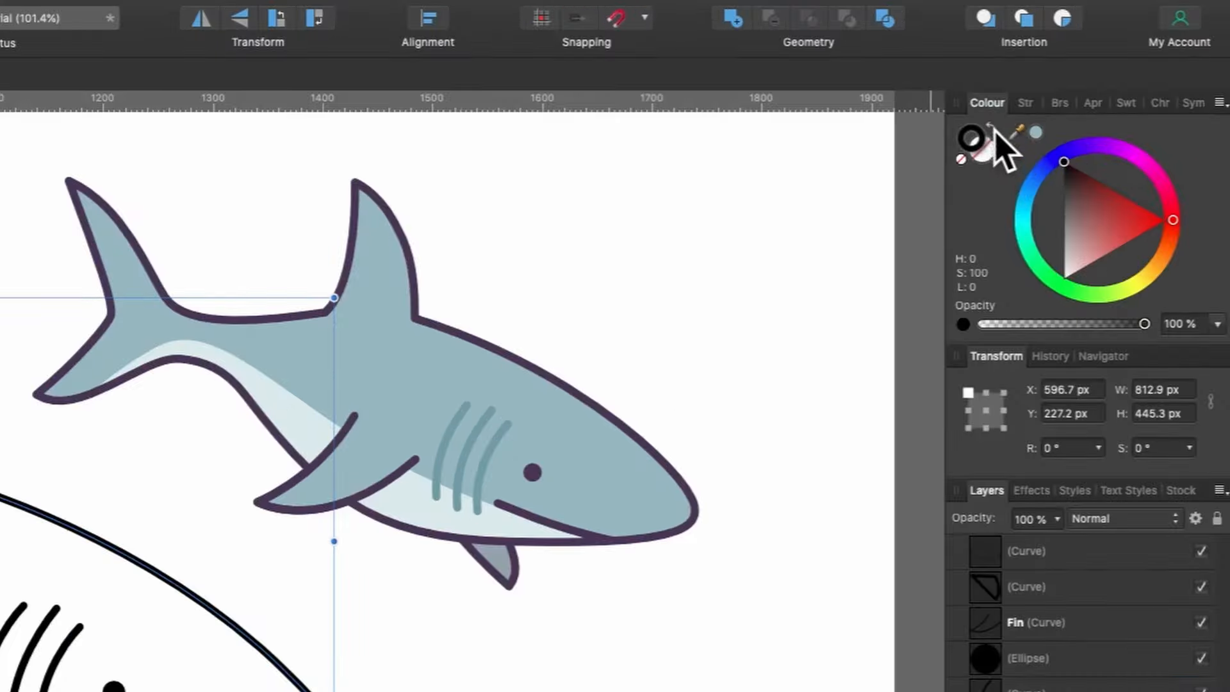
click(986, 153)
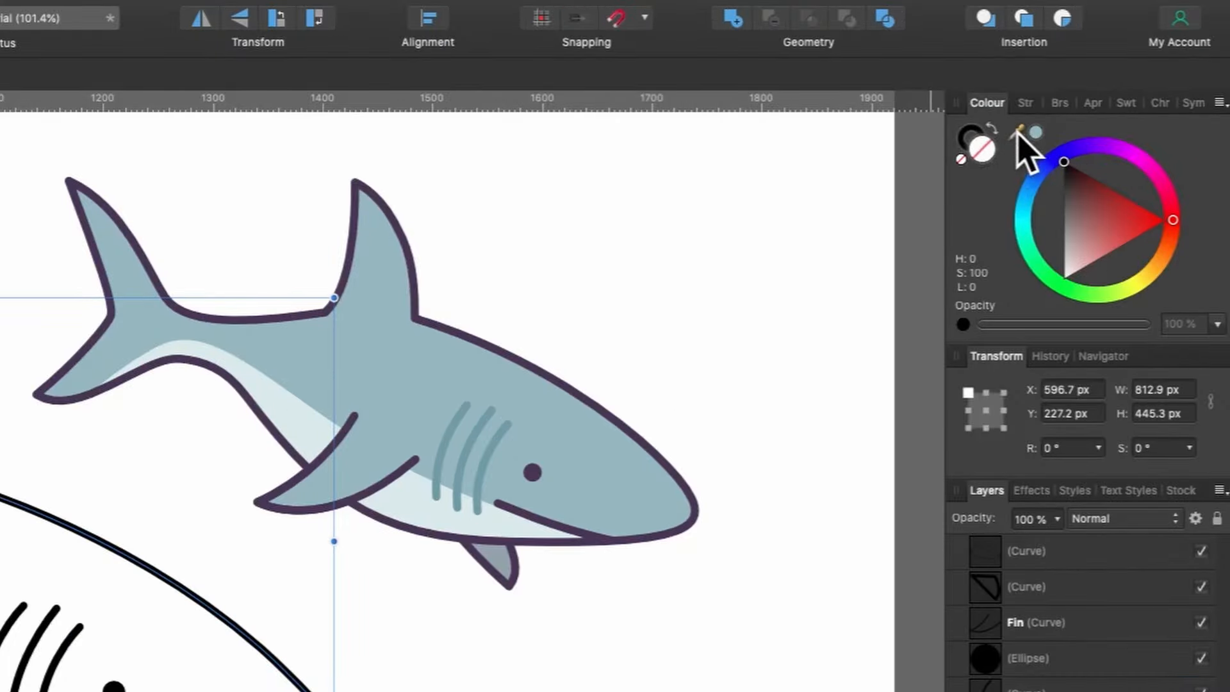
drag(1020, 135, 563, 410)
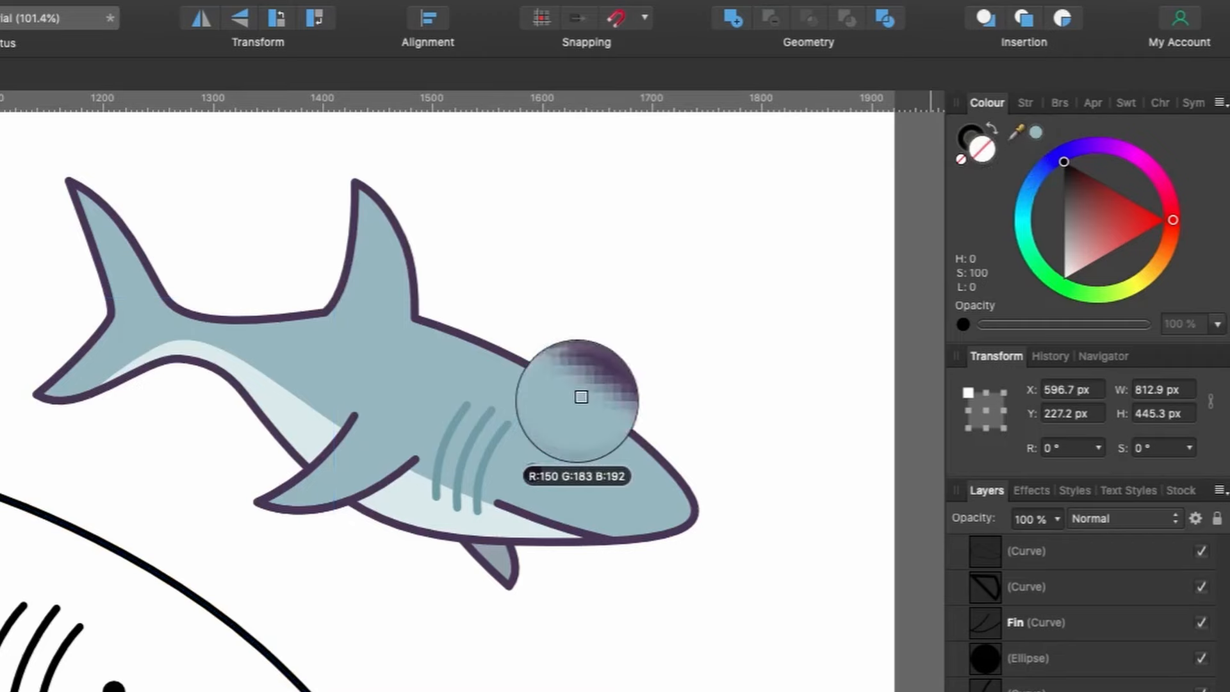
mouse_move(836, 244)
mouse_down()
mouse_move(776, 220)
mouse_move(833, 253)
mouse_up()
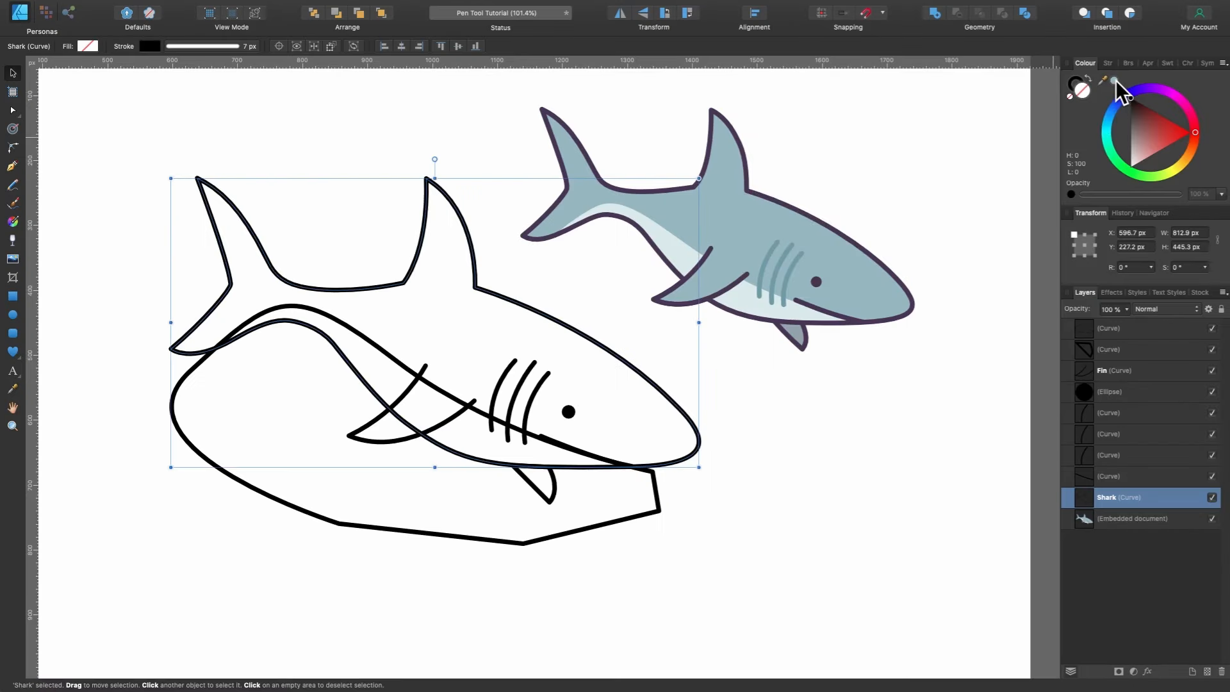
click(1115, 80)
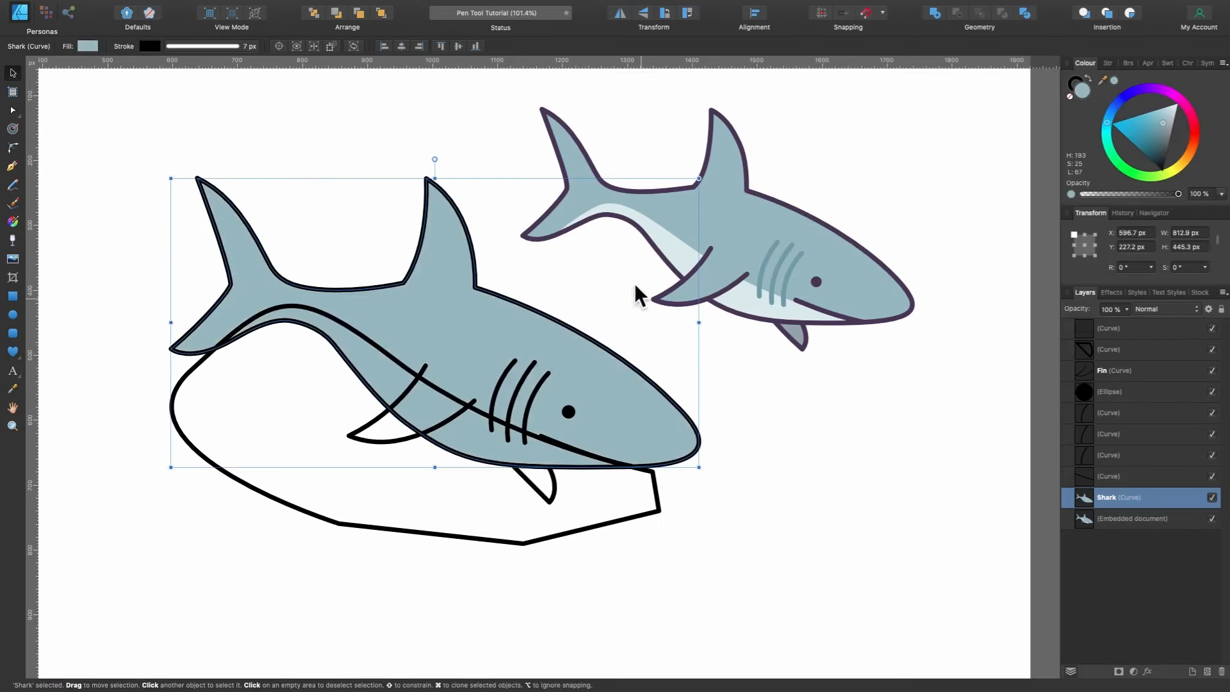
Rename the closed belly curve's layer as Bottom.
scroll(578, 380, left, 1)
scroll(578, 381, down, 1)
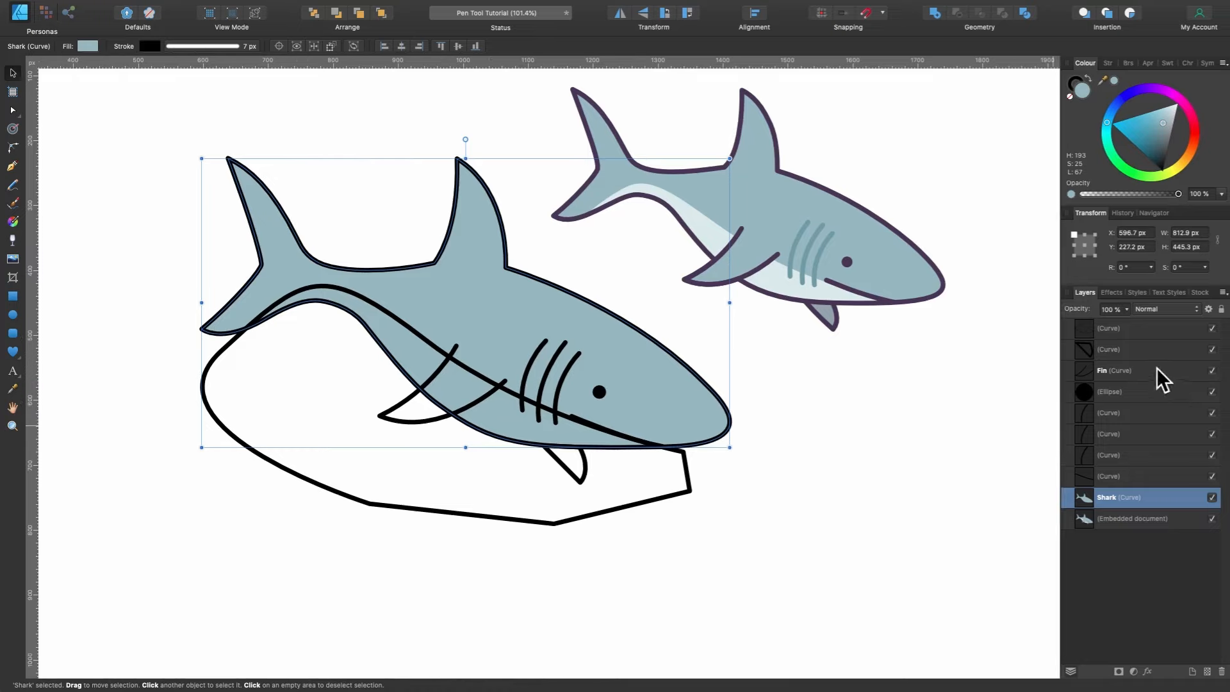
click(689, 489)
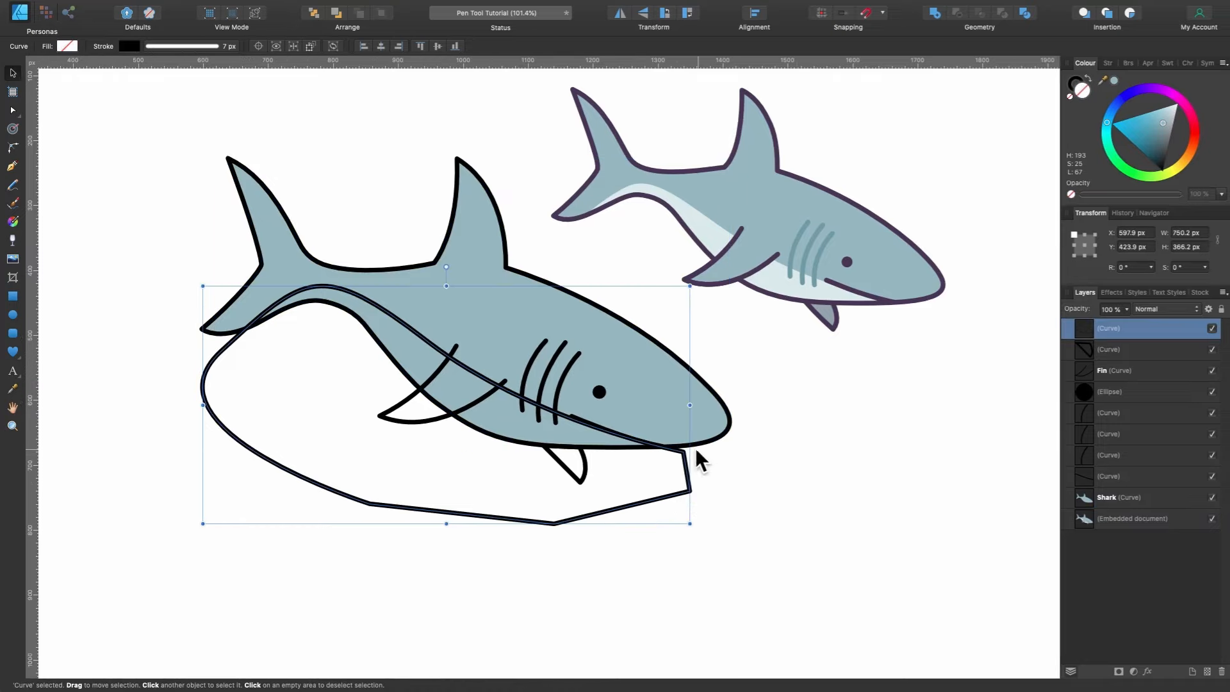
double_click(1122, 327)
text(Bottom)
key(Return)
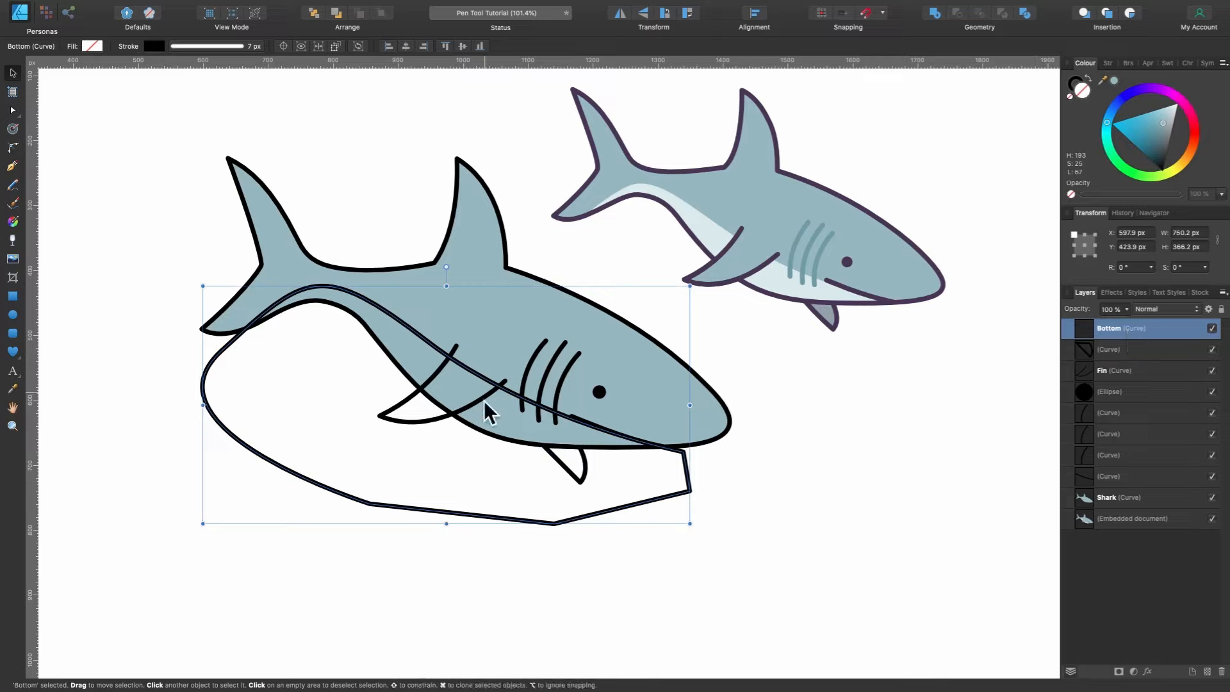
Remove the Bottom curve's stroke and fill it with the pale underside colour sampled from the reference shark.
click(153, 46)
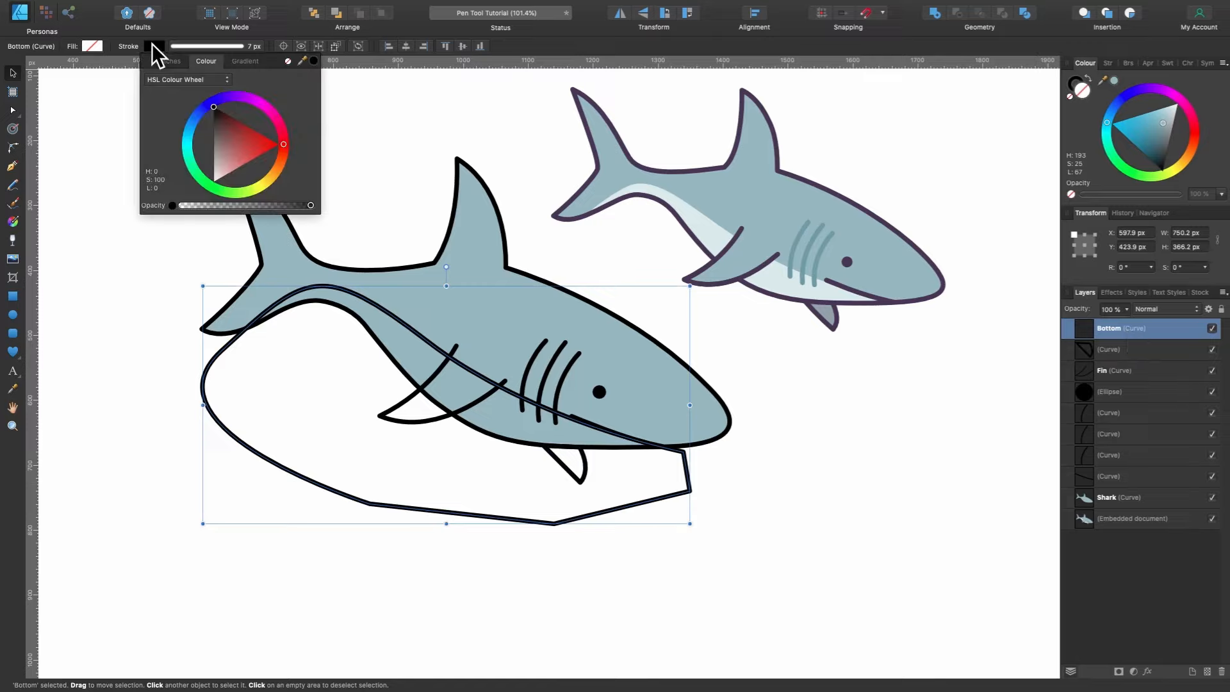
click(287, 61)
click(92, 45)
click(93, 45)
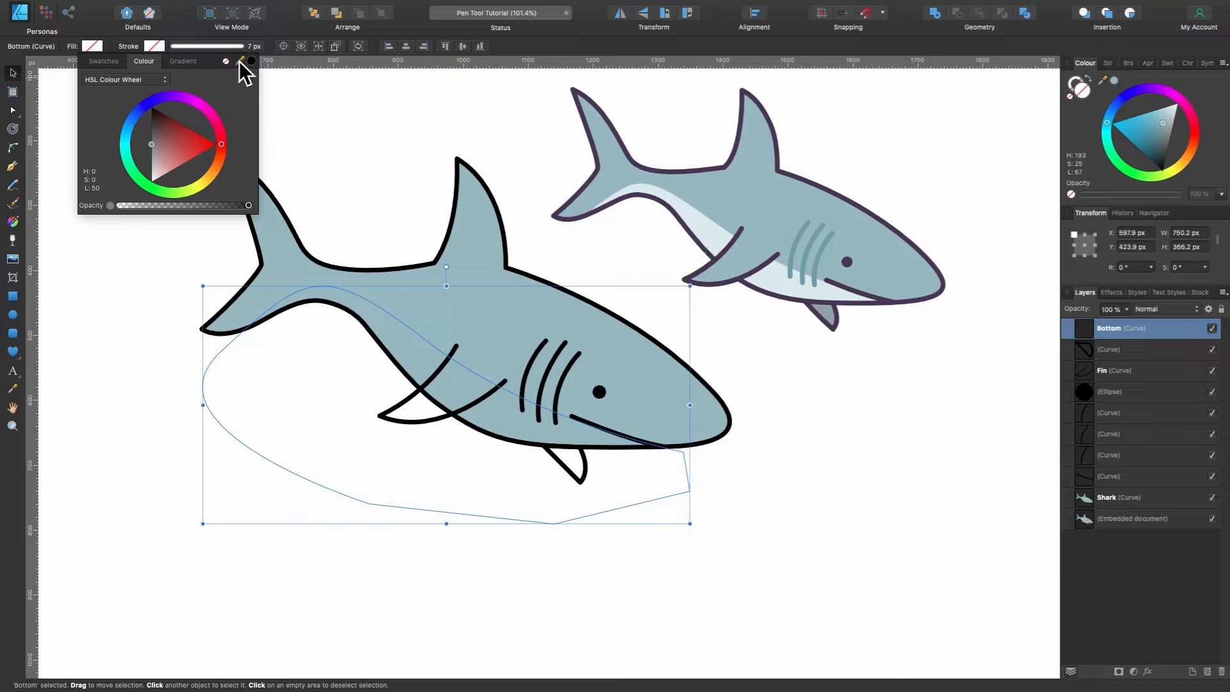
drag(240, 60, 703, 240)
click(251, 60)
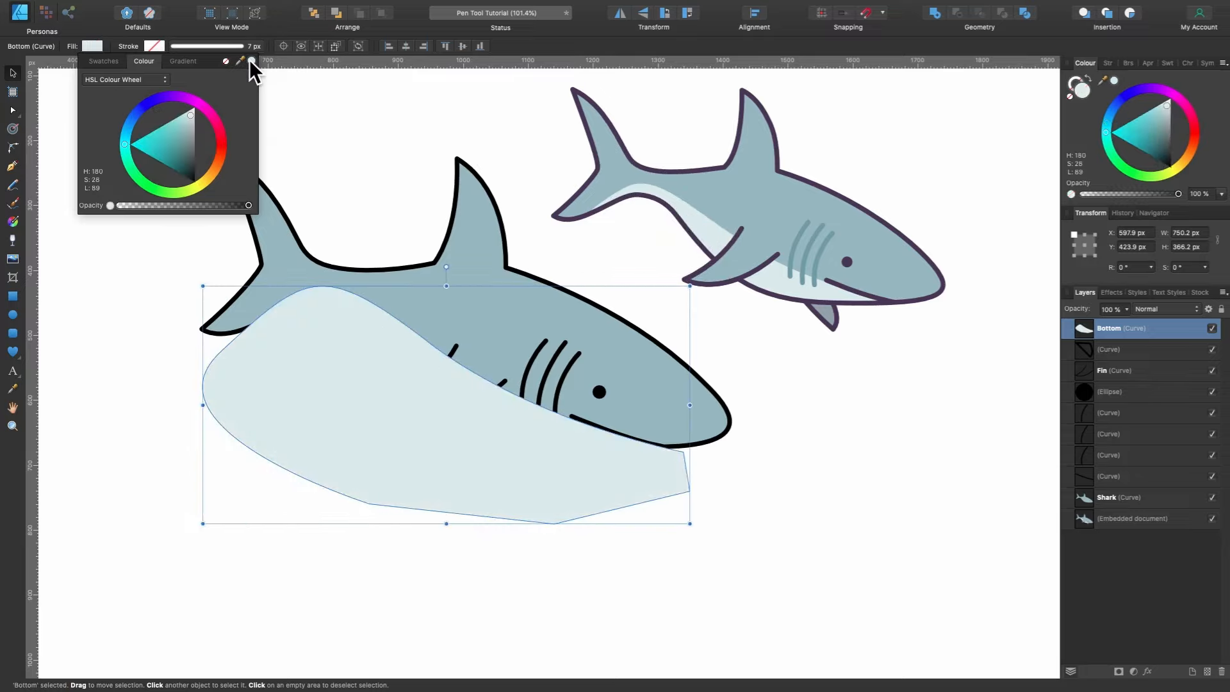
Nest the Bottom layer inside the Shark layer so the belly shape is clipped to the body outline.
scroll(749, 394, left, 3)
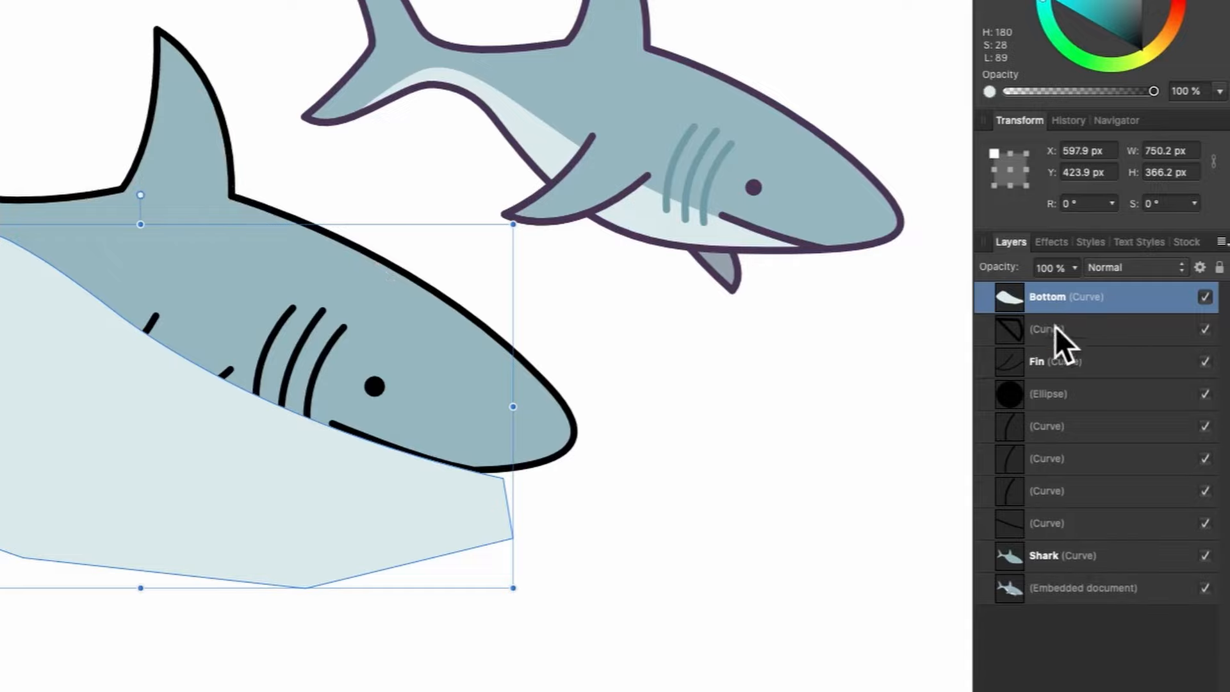
drag(1044, 298, 1063, 556)
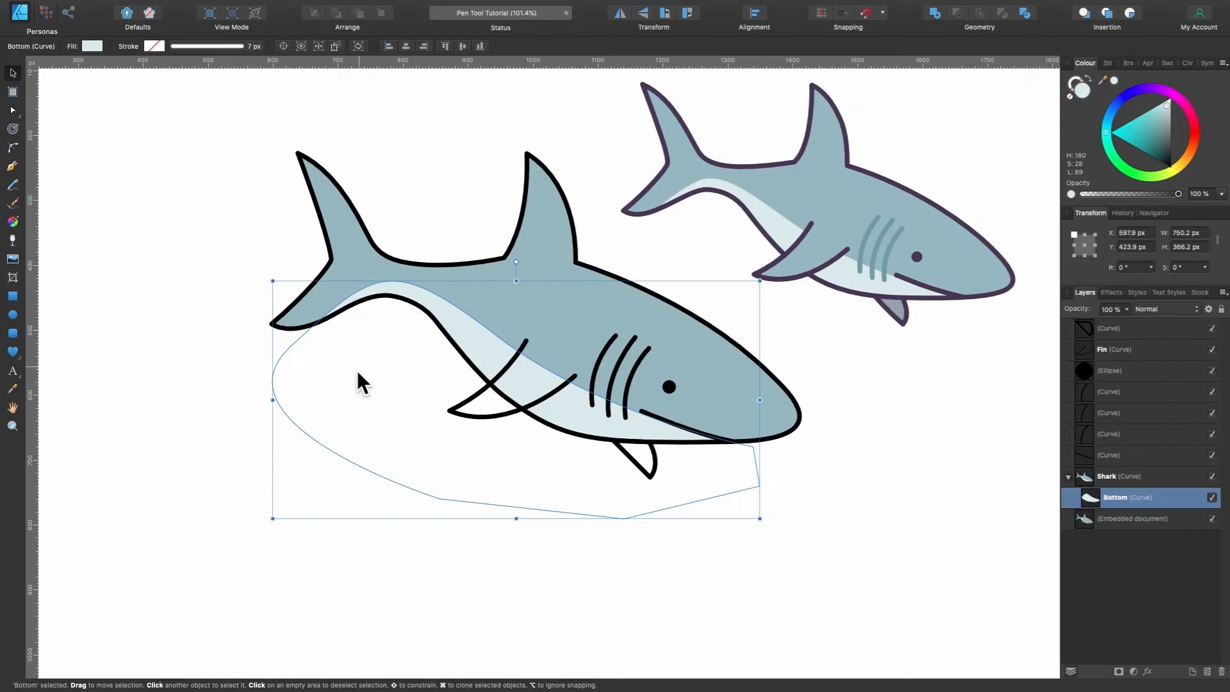
scroll(656, 501, right, 2)
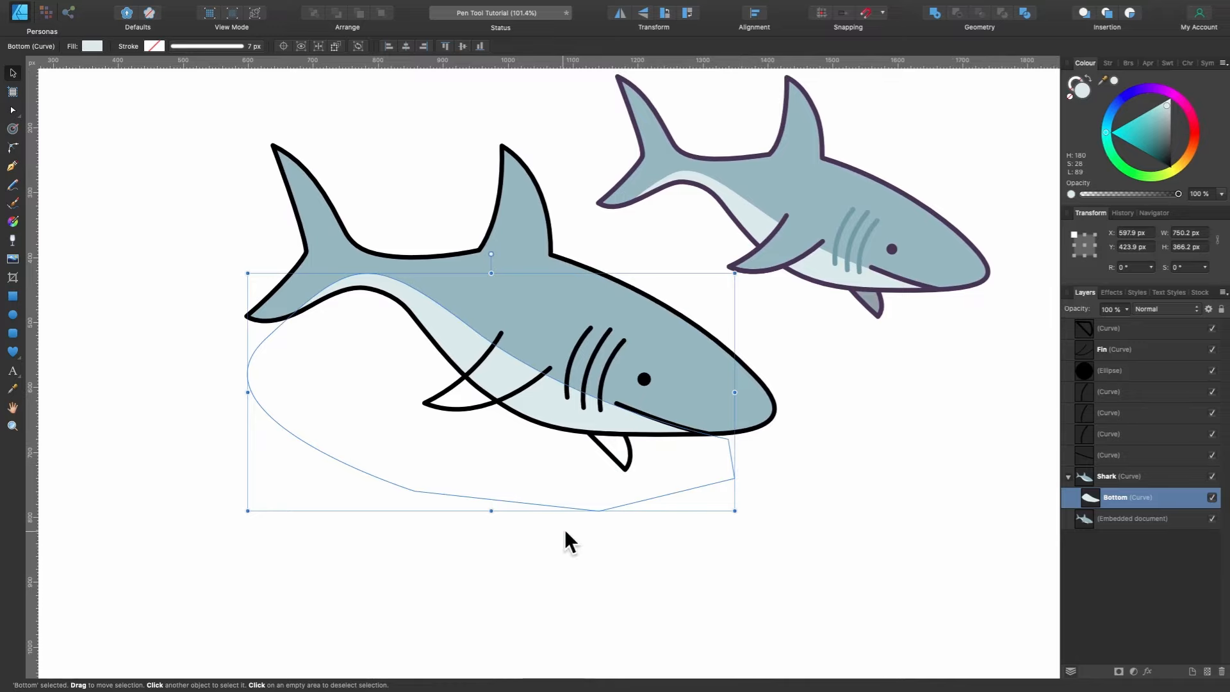
Fill the side Fin curve with the blue-grey body colour sampled from the reference shark.
scroll(604, 511, up, 3)
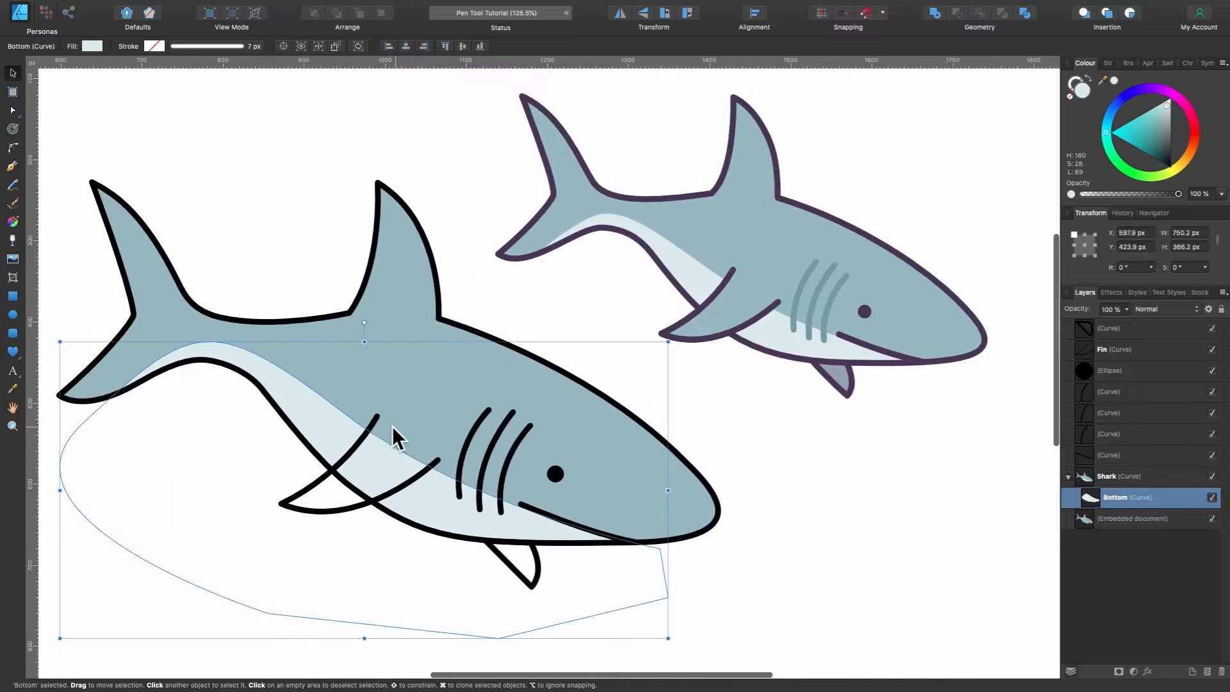
click(363, 439)
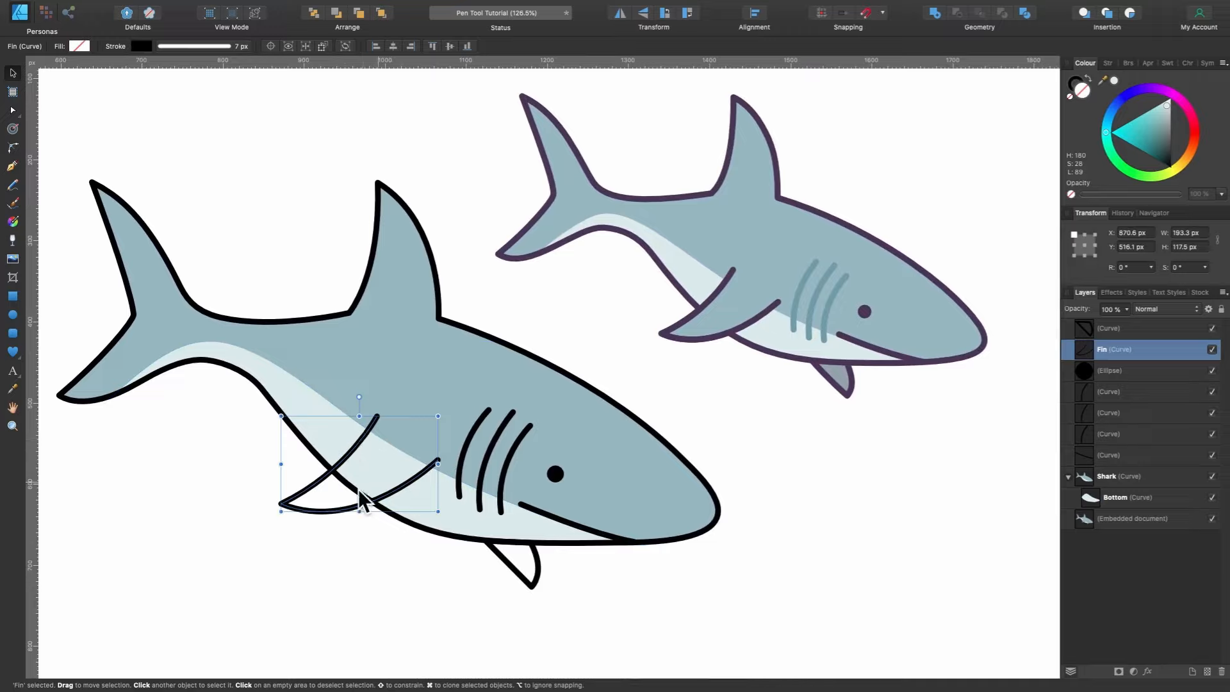
click(87, 46)
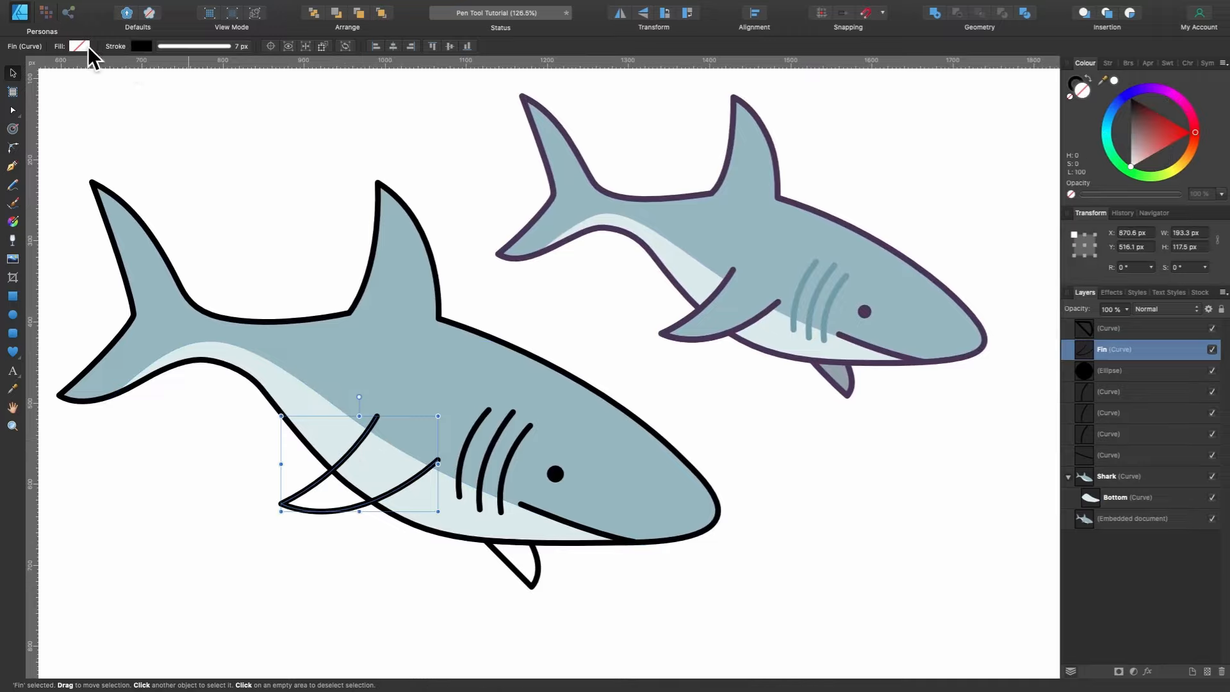
drag(224, 62, 578, 187)
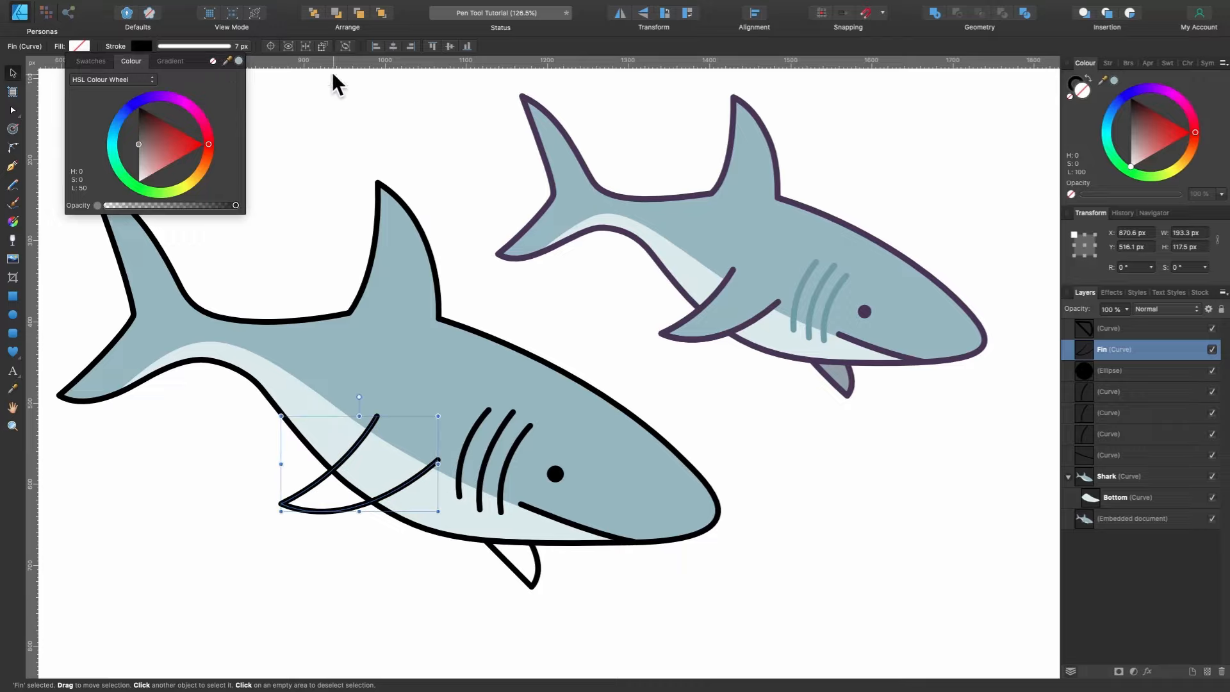
click(239, 60)
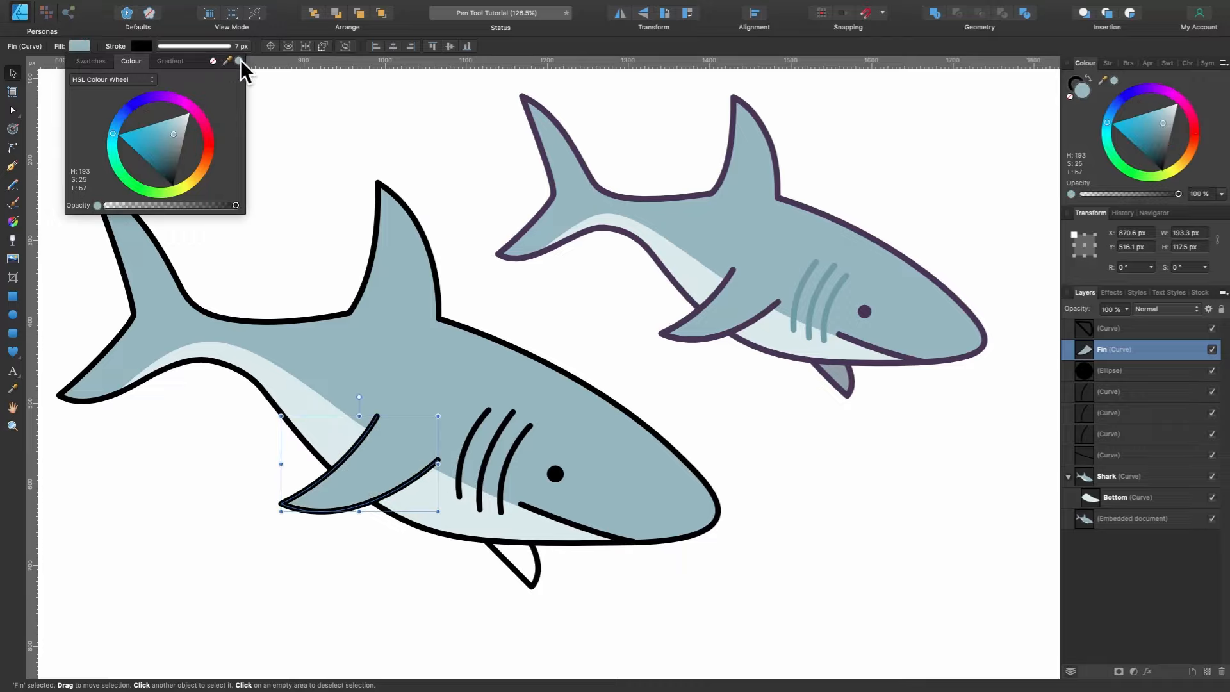
Fill the small fin under the belly with the blue-grey body colour sampled from the reference shark.
scroll(569, 316, up, 3)
scroll(568, 316, left, 2)
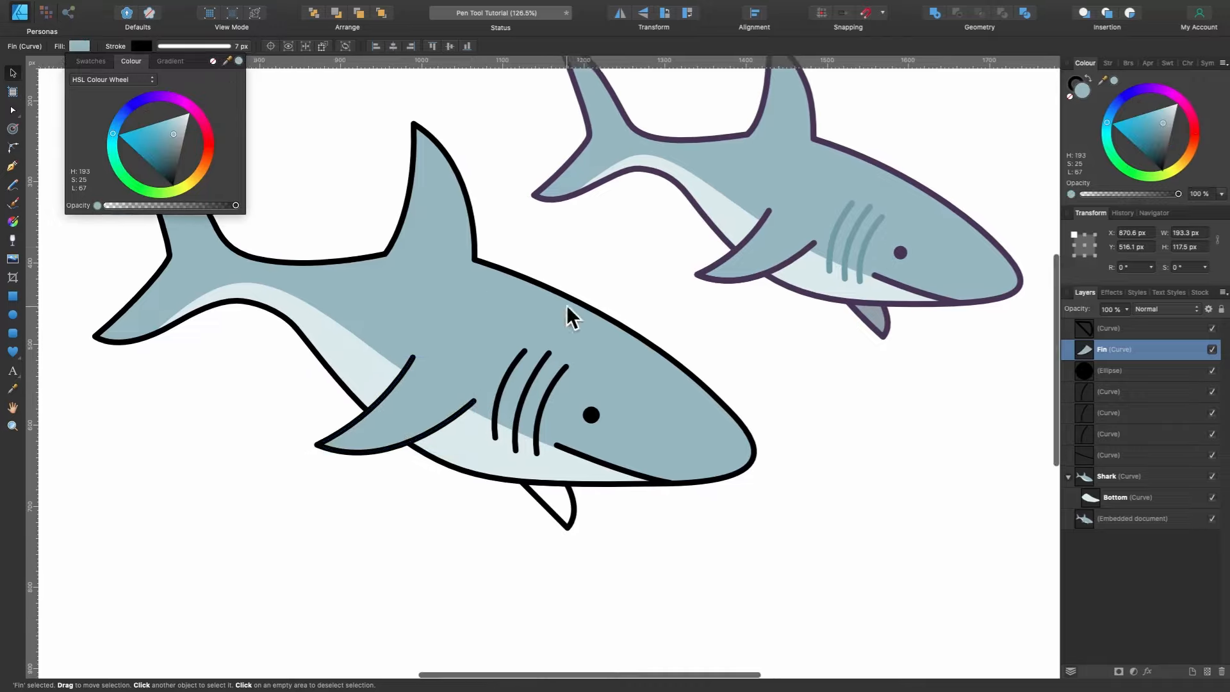
click(580, 512)
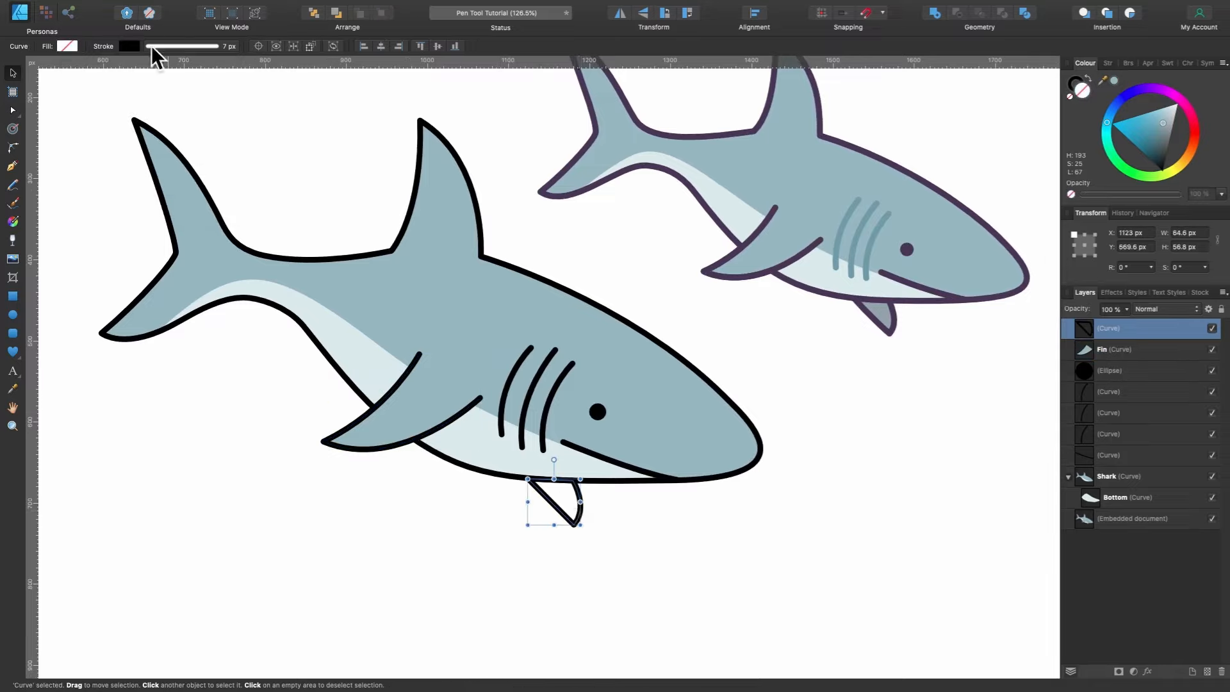
click(67, 47)
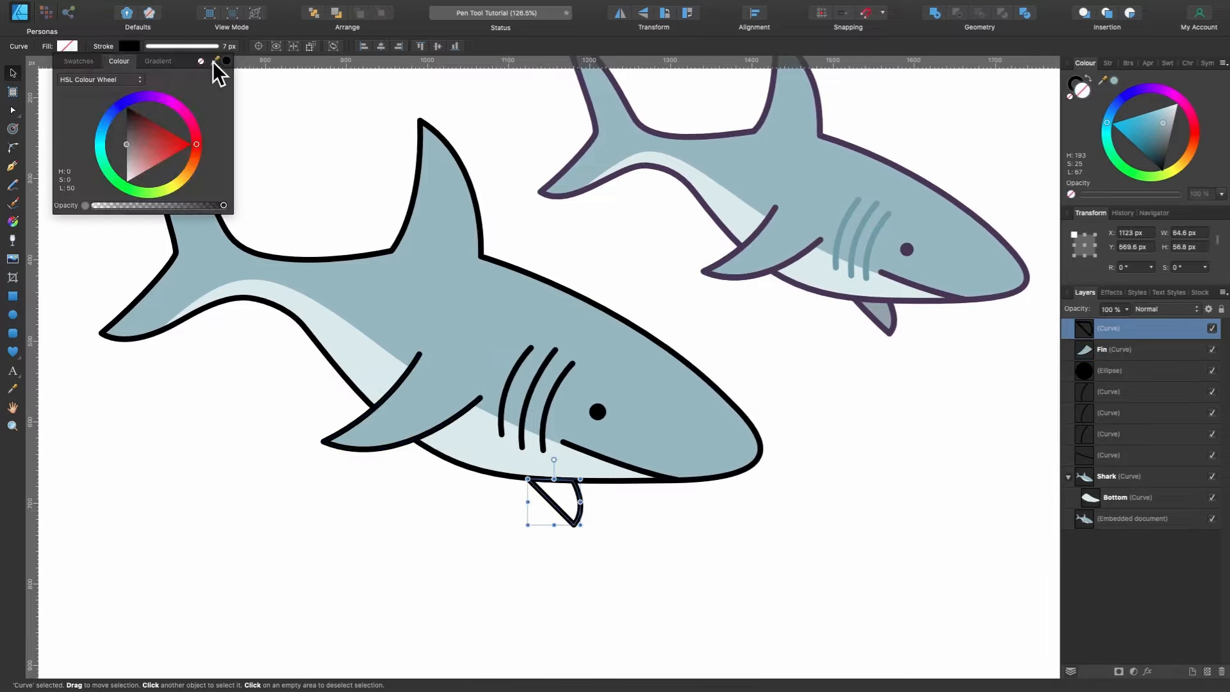
drag(215, 60, 728, 163)
click(226, 61)
Recolour the strokes of all three gill curves together with the darker teal sampled from the reference shark's gills.
scroll(651, 361, up, 3)
scroll(651, 360, right, 2)
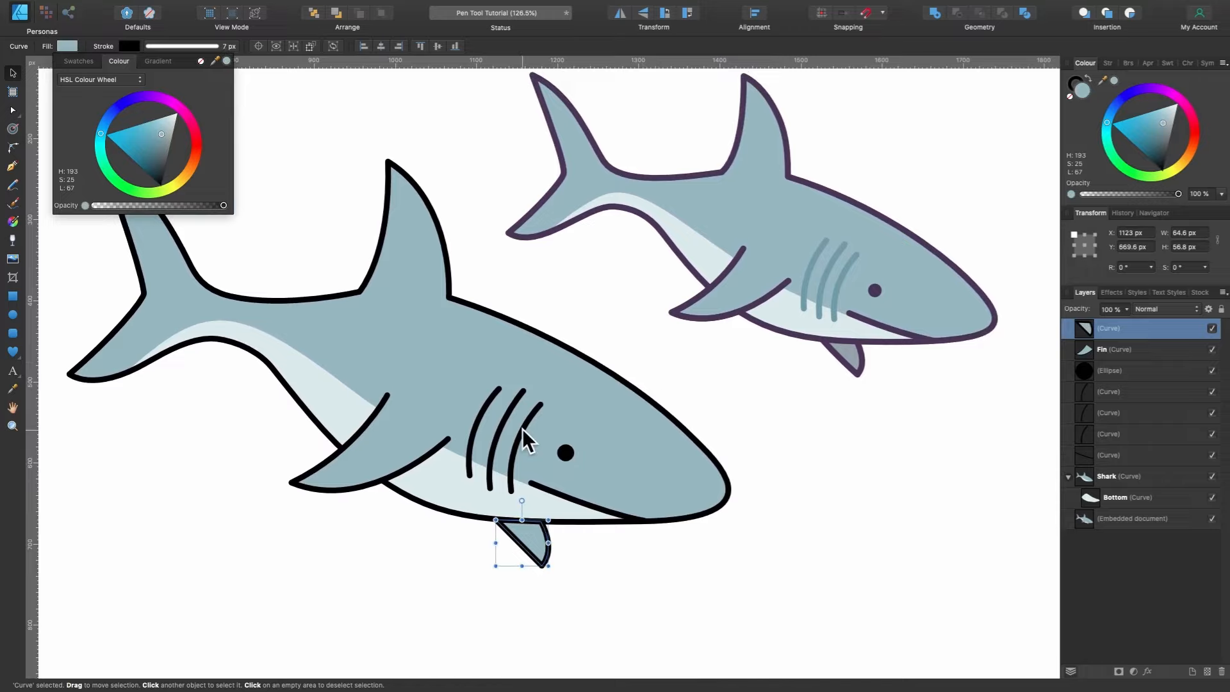
click(522, 429)
scroll(542, 417, up, 5)
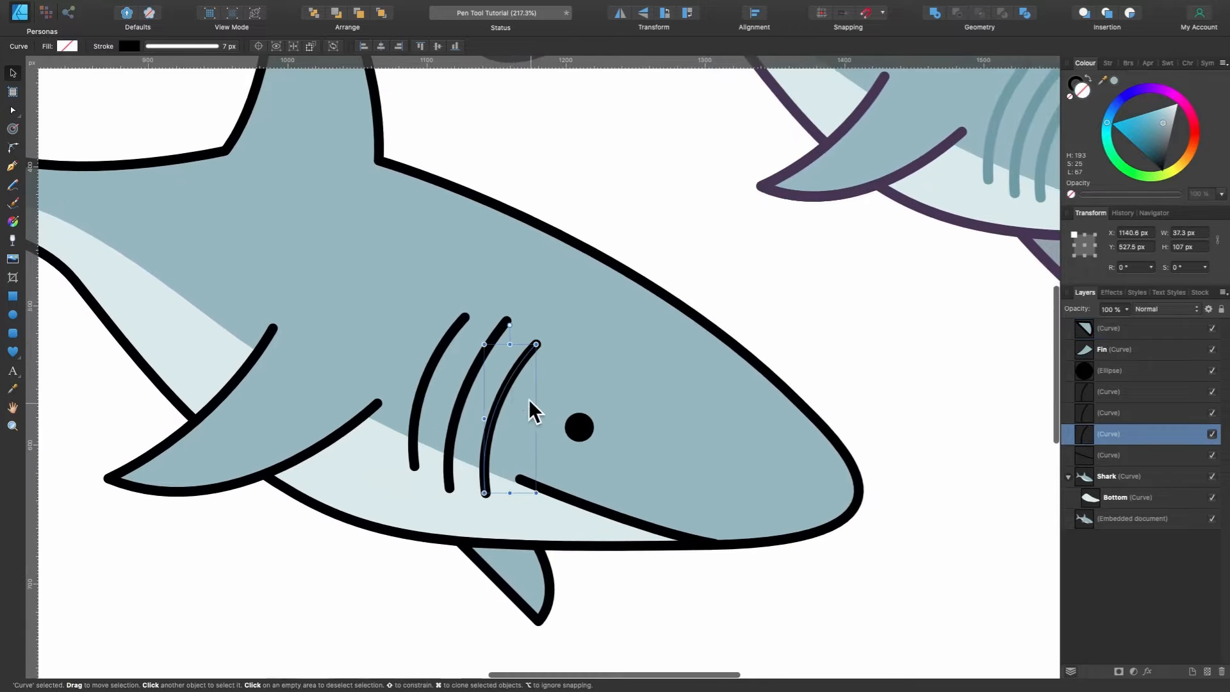
shift+click(463, 395)
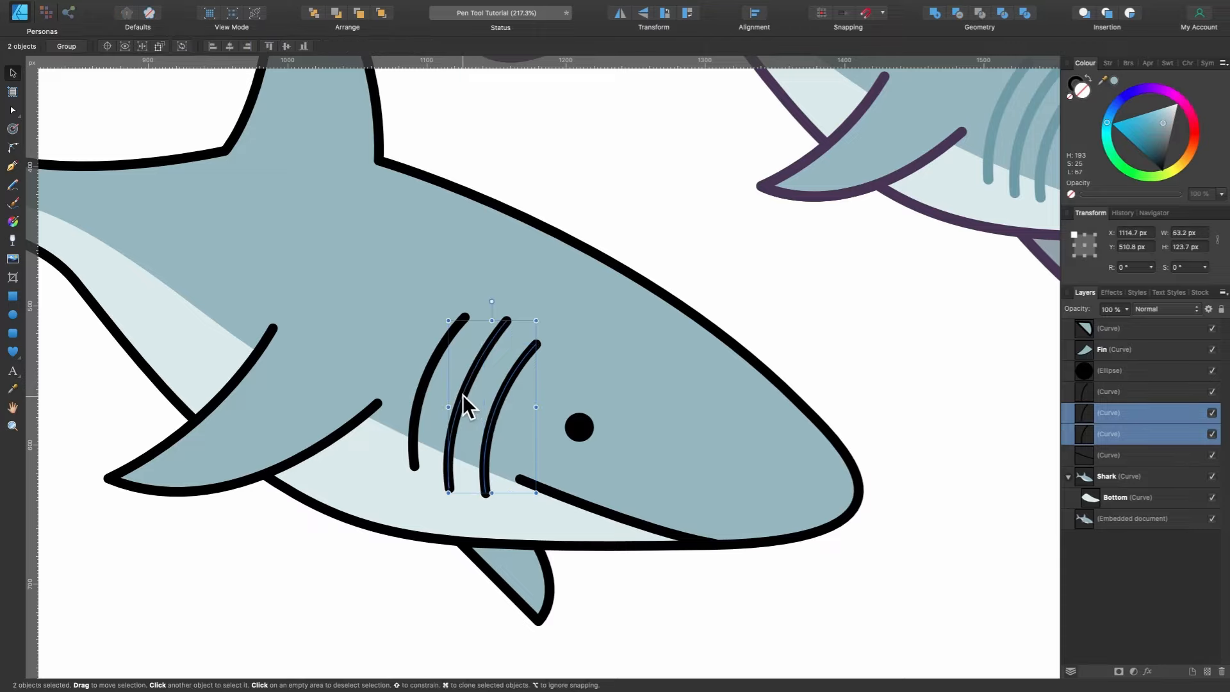
shift+click(421, 387)
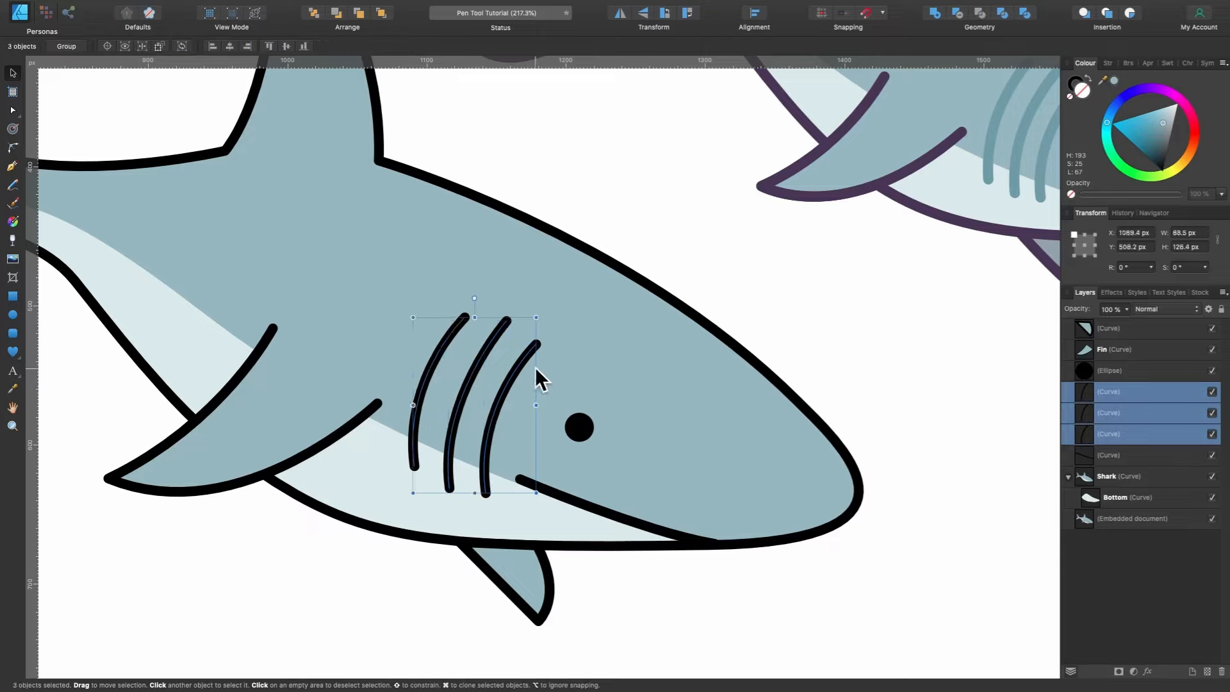
click(1076, 81)
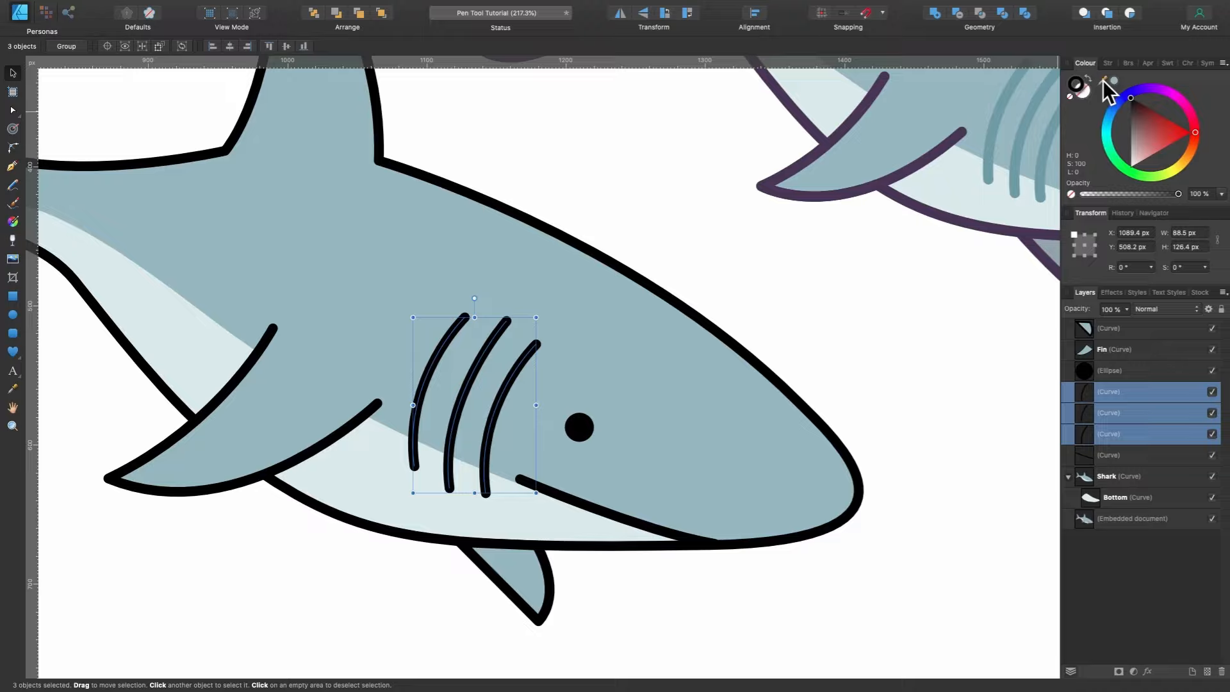
mouse_move(1102, 79)
mouse_down()
mouse_move(1009, 114)
mouse_move(1029, 221)
mouse_move(1004, 142)
mouse_move(1011, 200)
mouse_move(993, 141)
mouse_up()
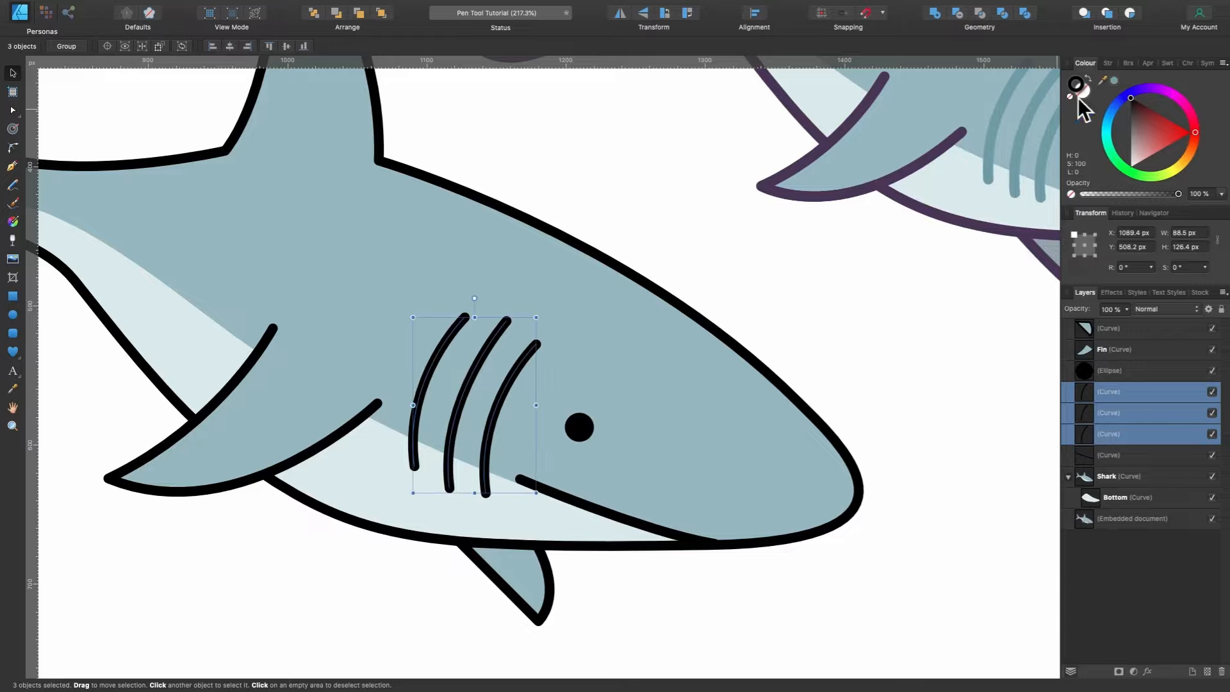
click(1114, 81)
scroll(616, 393, down, 5)
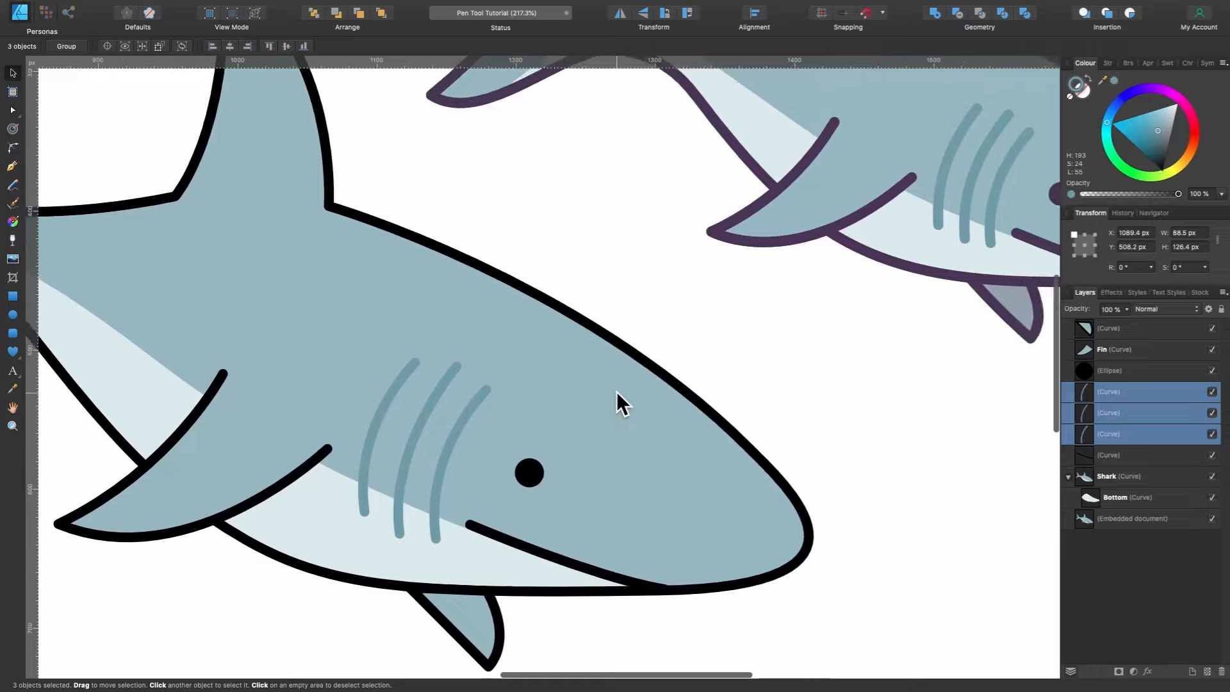
scroll(612, 427, right, 4)
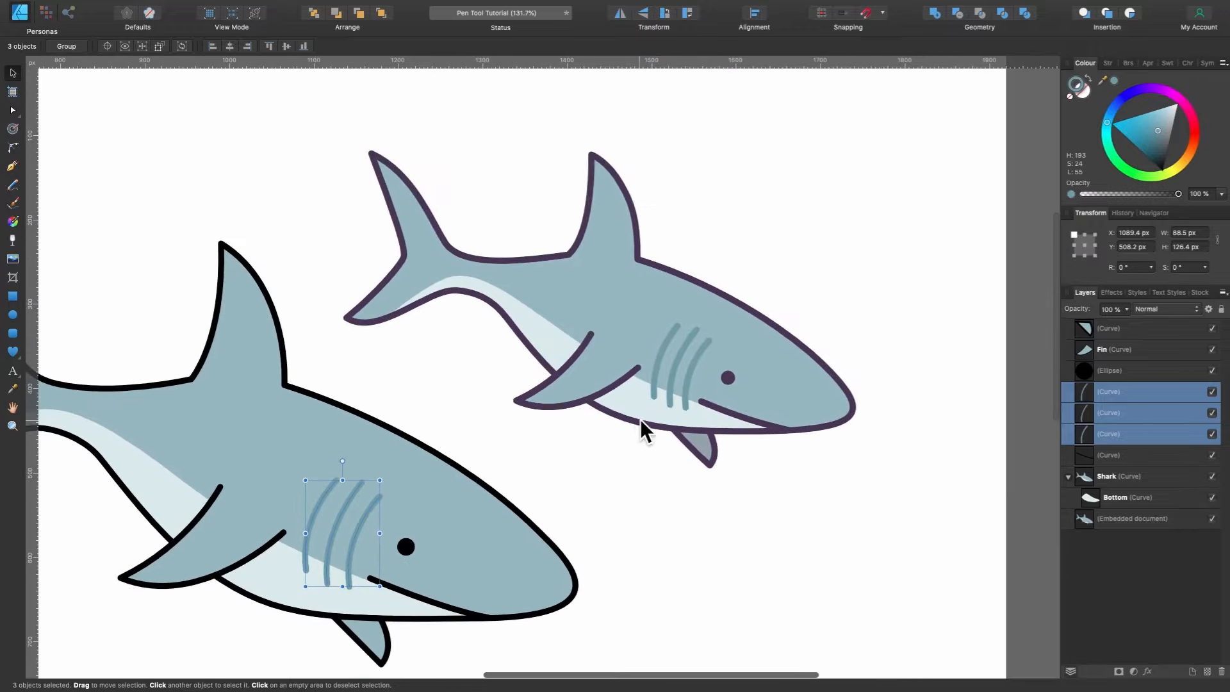
Recolour the outlines of the mouth, side fin, small belly fin and body together with the dark purple sampled from the reference shark's outline.
scroll(634, 420, up, 4)
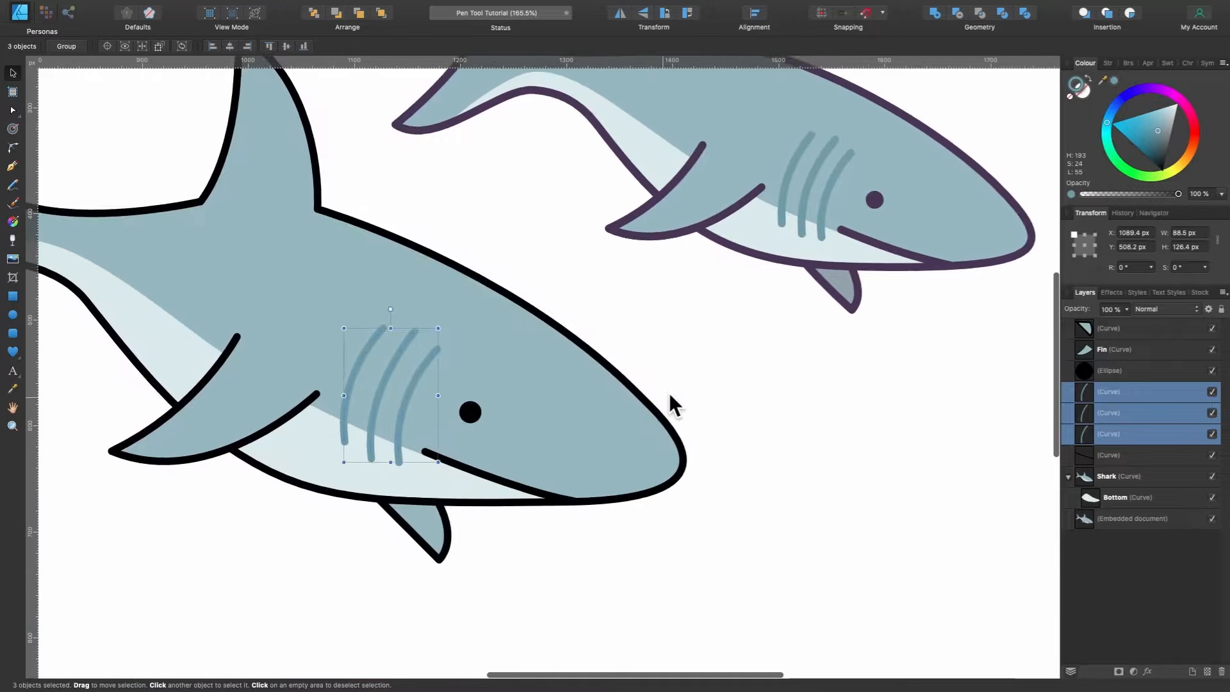
scroll(669, 393, down, 4)
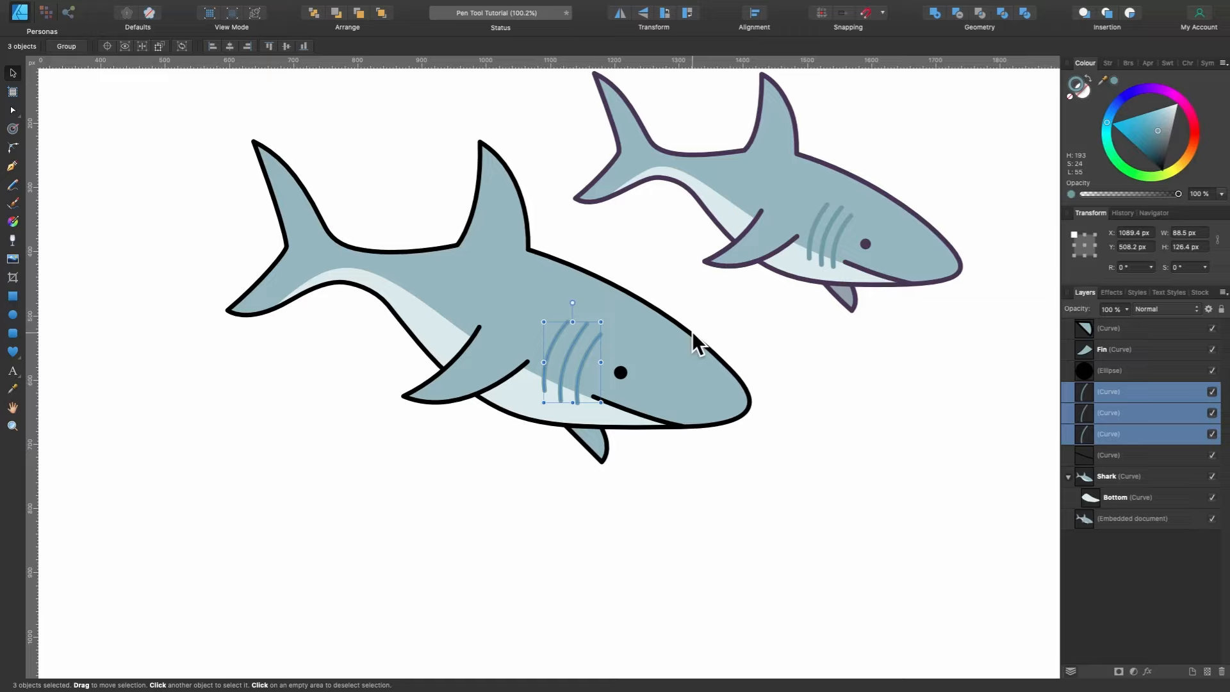
click(630, 412)
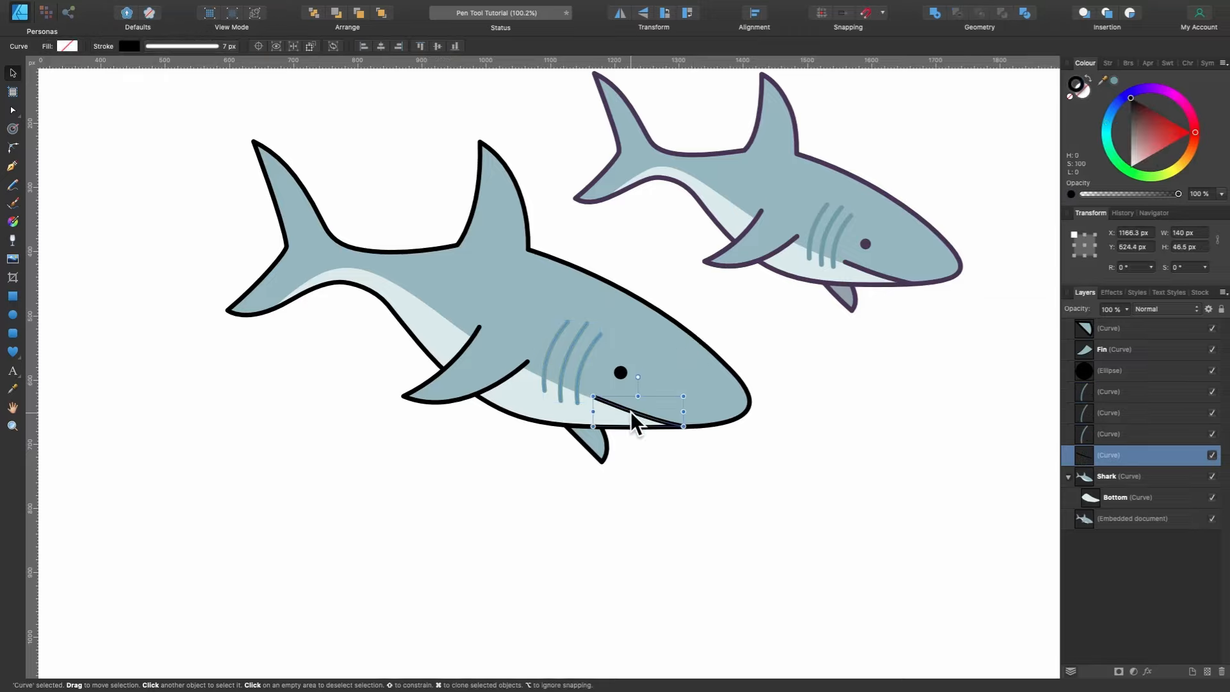
shift+click(505, 379)
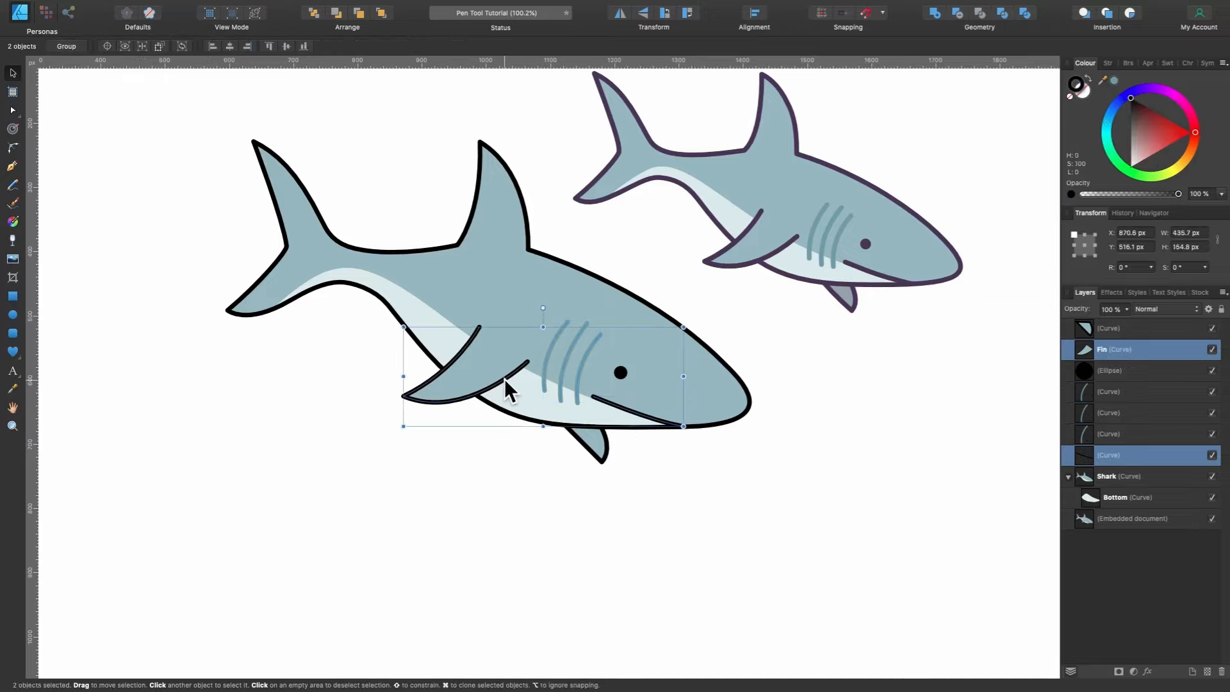
shift+click(592, 447)
shift+click(730, 420)
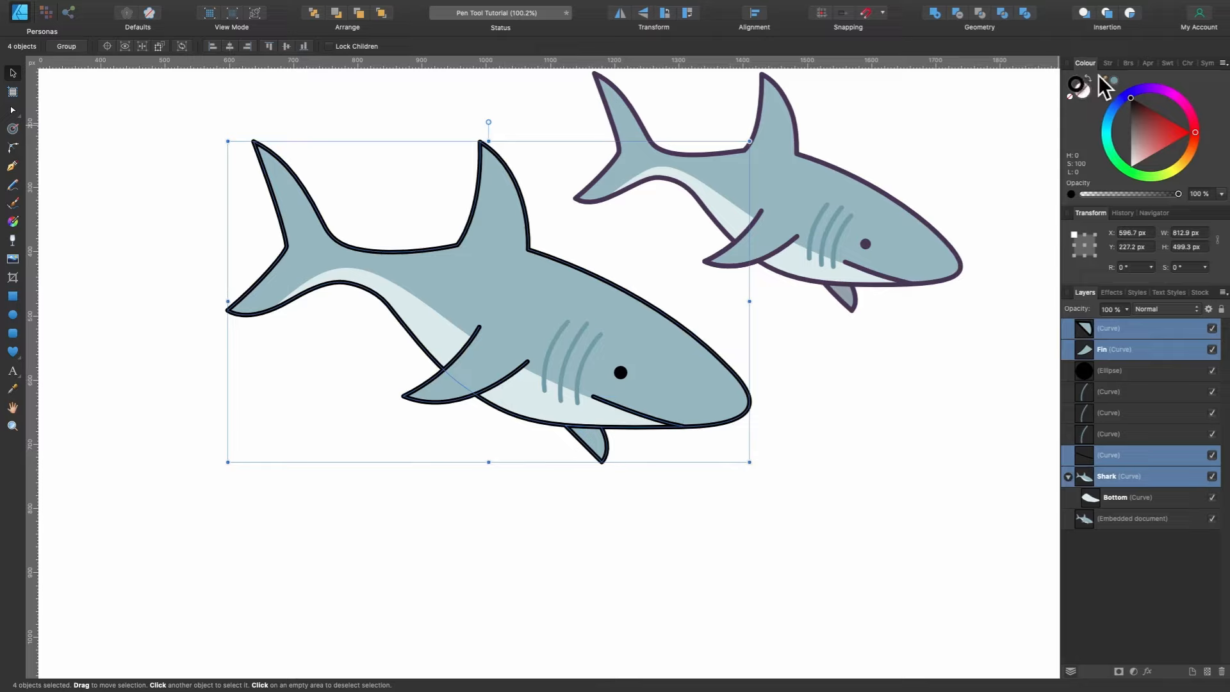
drag(1101, 82, 916, 211)
click(1115, 83)
Fill the traced shark's eye ellipse with the sampled dark purple outline colour.
scroll(794, 336, left, 2)
scroll(670, 378, up, 5)
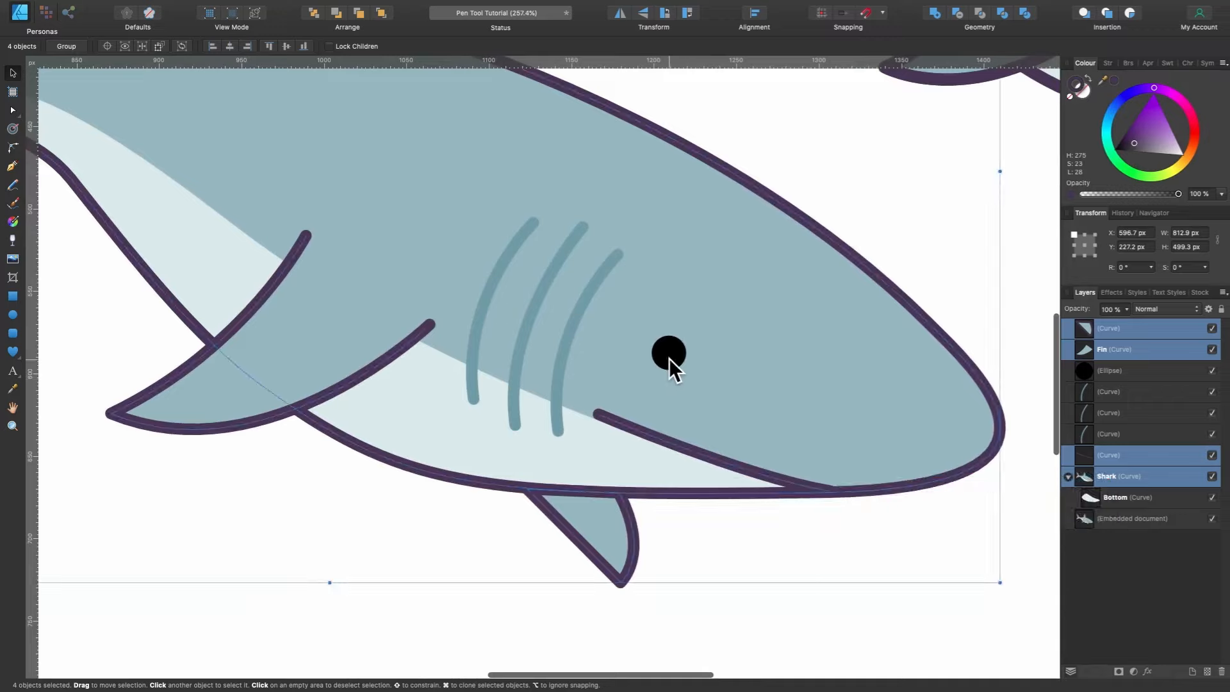
click(669, 358)
click(1087, 93)
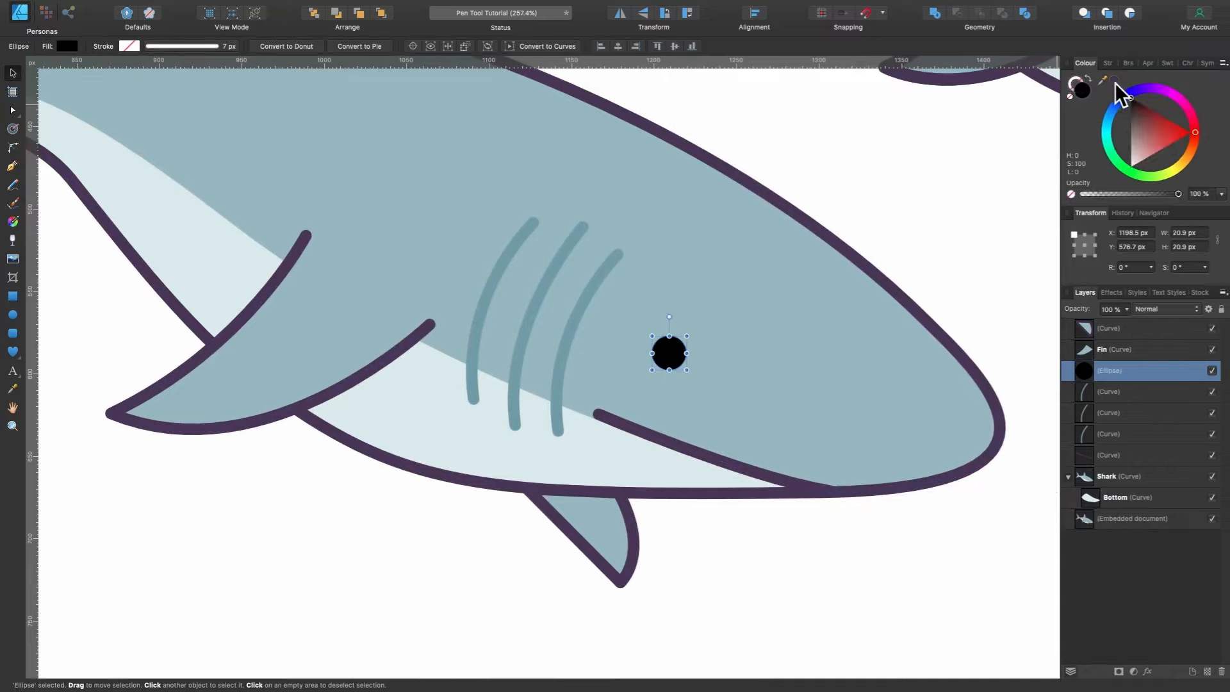
click(1115, 80)
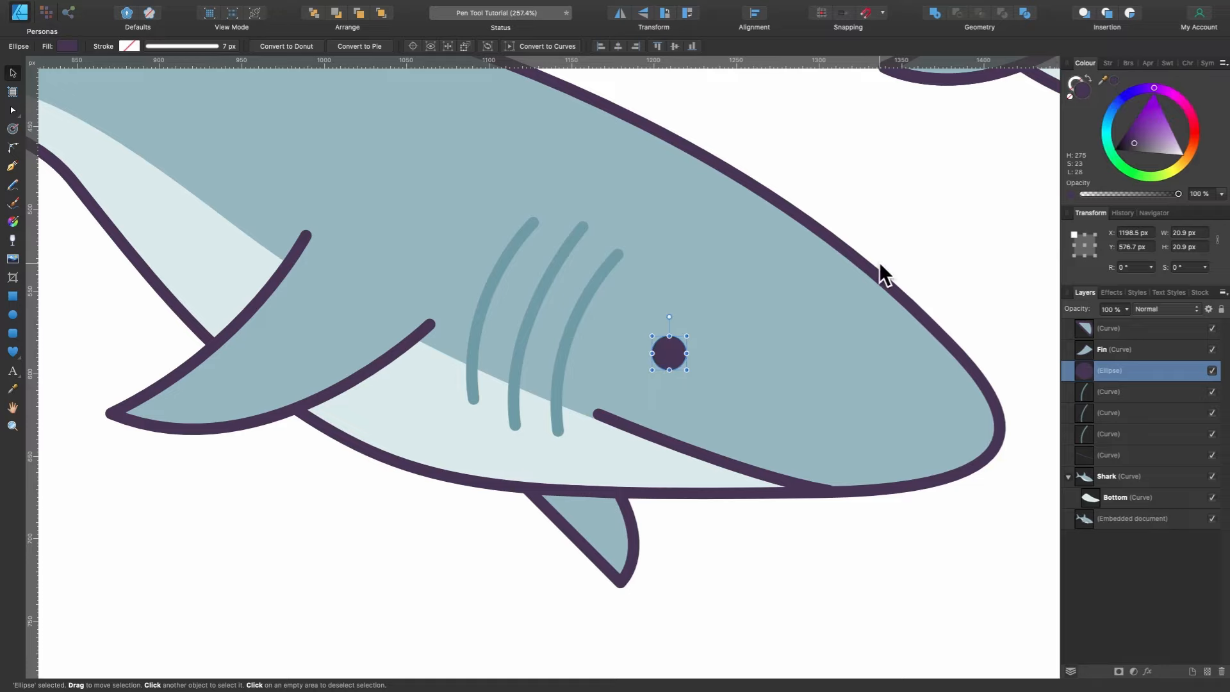
Enlarge the embedded reference shark to about 770 × 478 px and position it in the canvas's upper right area.
scroll(879, 263, down, 4)
scroll(881, 269, up, 3)
scroll(880, 269, right, 3)
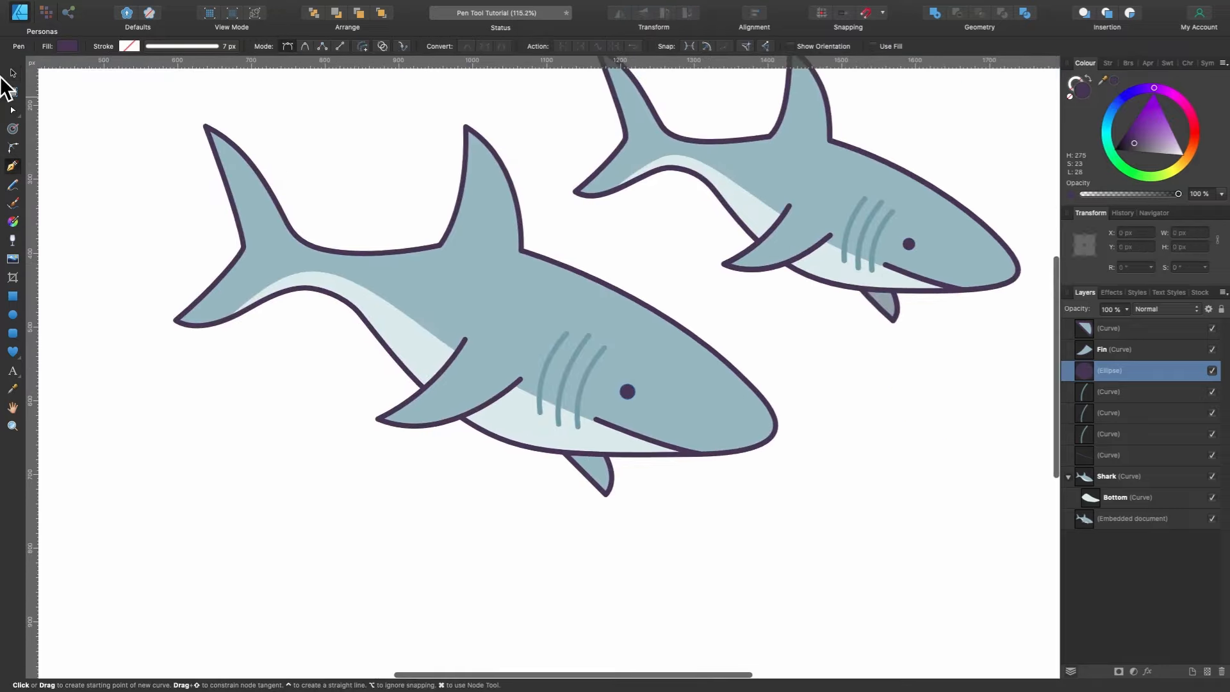
click(910, 416)
click(822, 330)
scroll(822, 329, up, 2)
scroll(821, 328, right, 3)
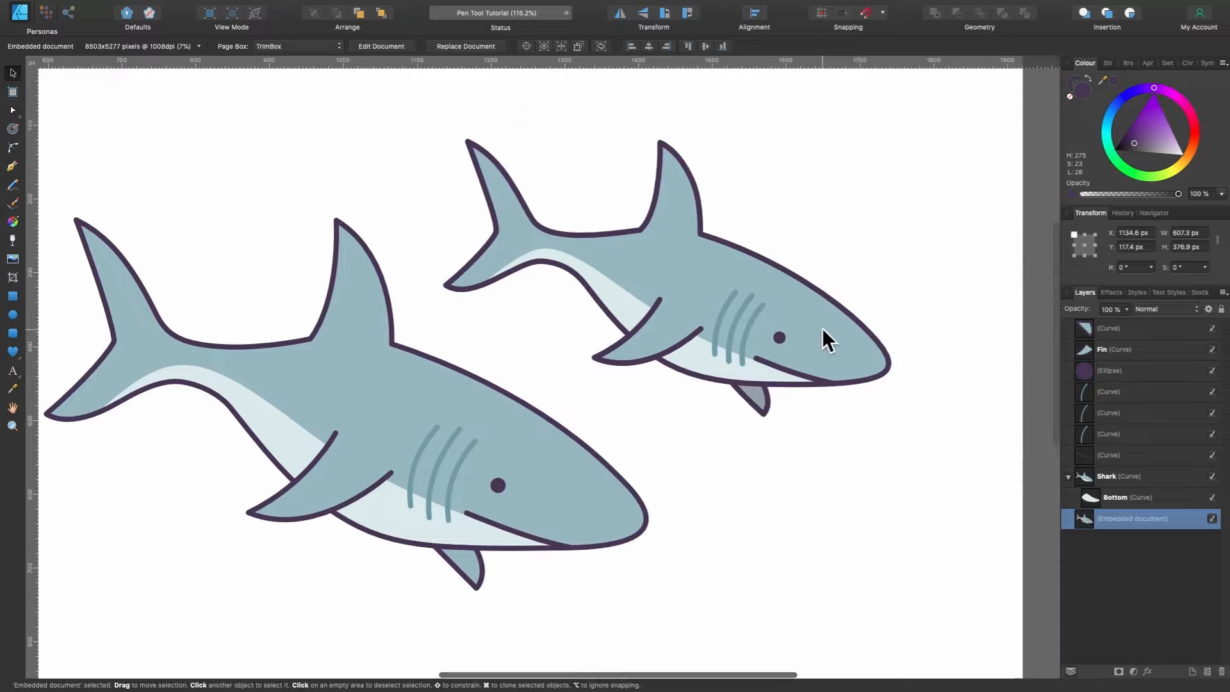
scroll(881, 391, down, 3)
drag(889, 394, 915, 421)
click(520, 409)
drag(520, 409, 511, 406)
key(super+z)
mouse_move(680, 425)
mouse_down()
mouse_move(629, 423)
mouse_move(674, 425)
mouse_up()
drag(838, 345, 855, 329)
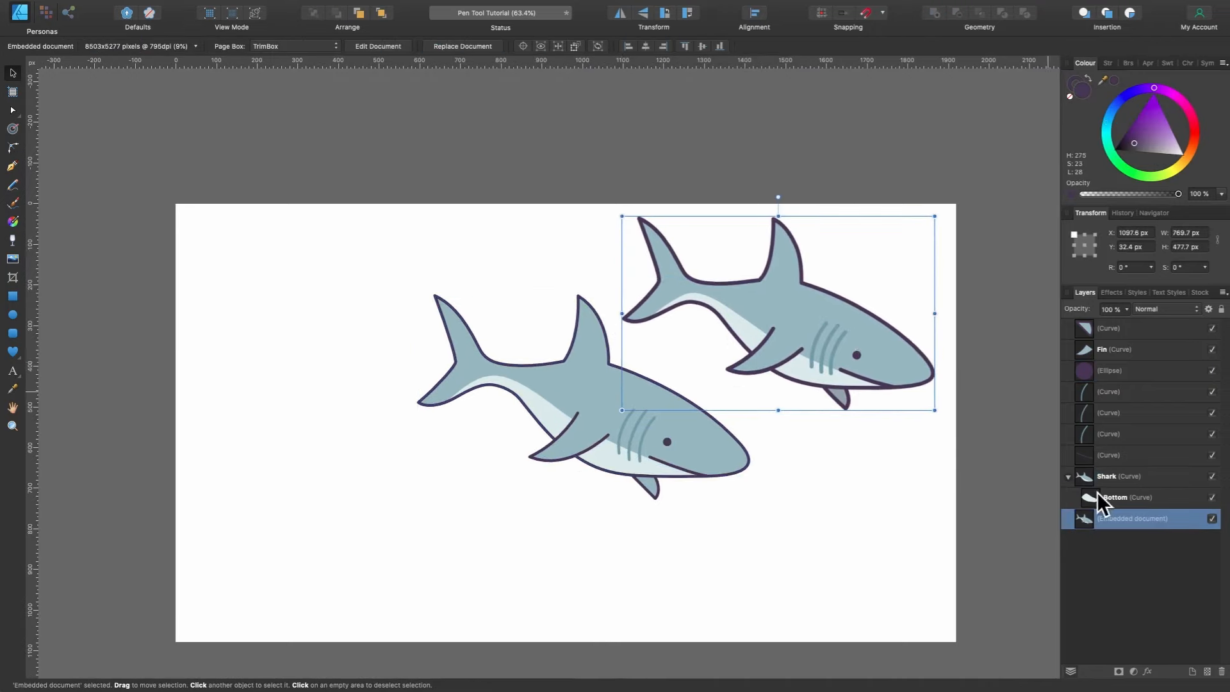
Nest the eye ellipse, the three gill curves and the mouth curve inside the Shark layer above Bottom, and collapse that layer.
click(1108, 478)
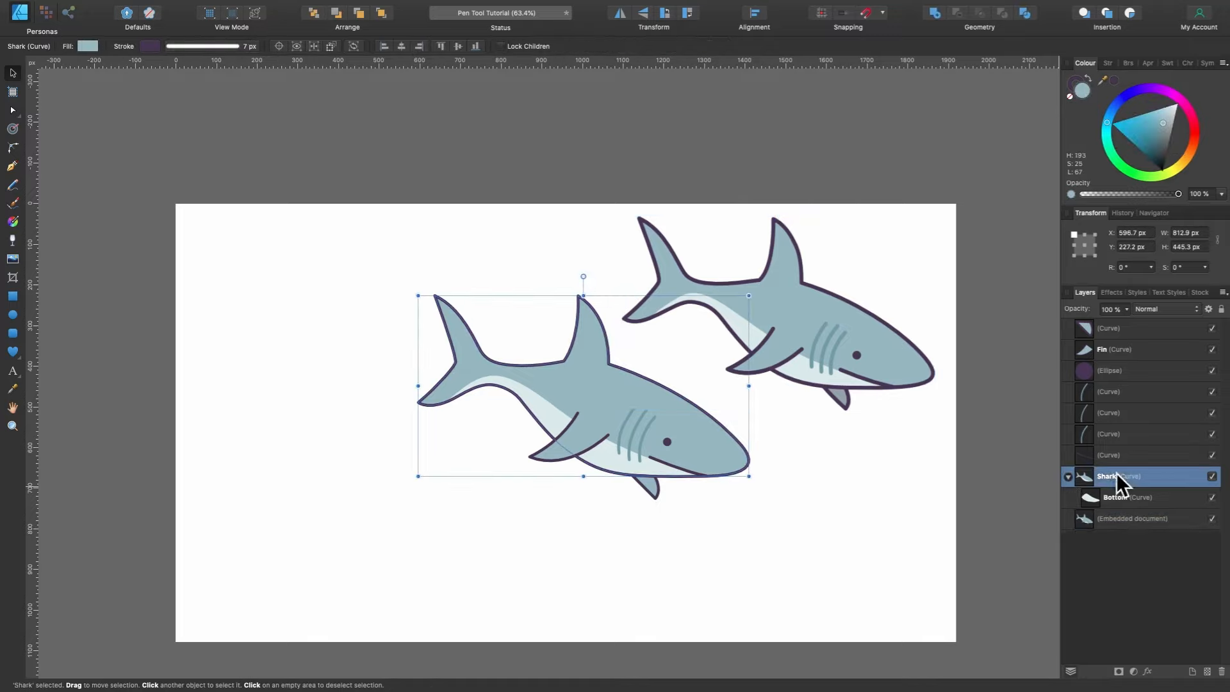
click(1124, 498)
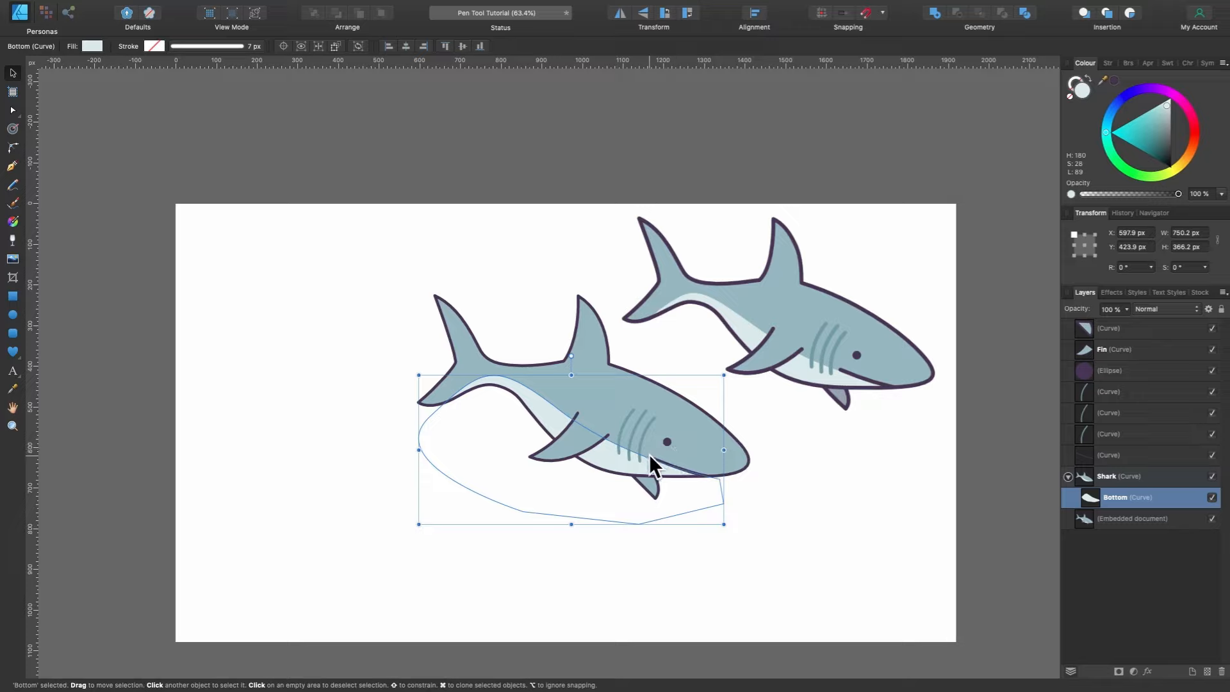
click(1111, 374)
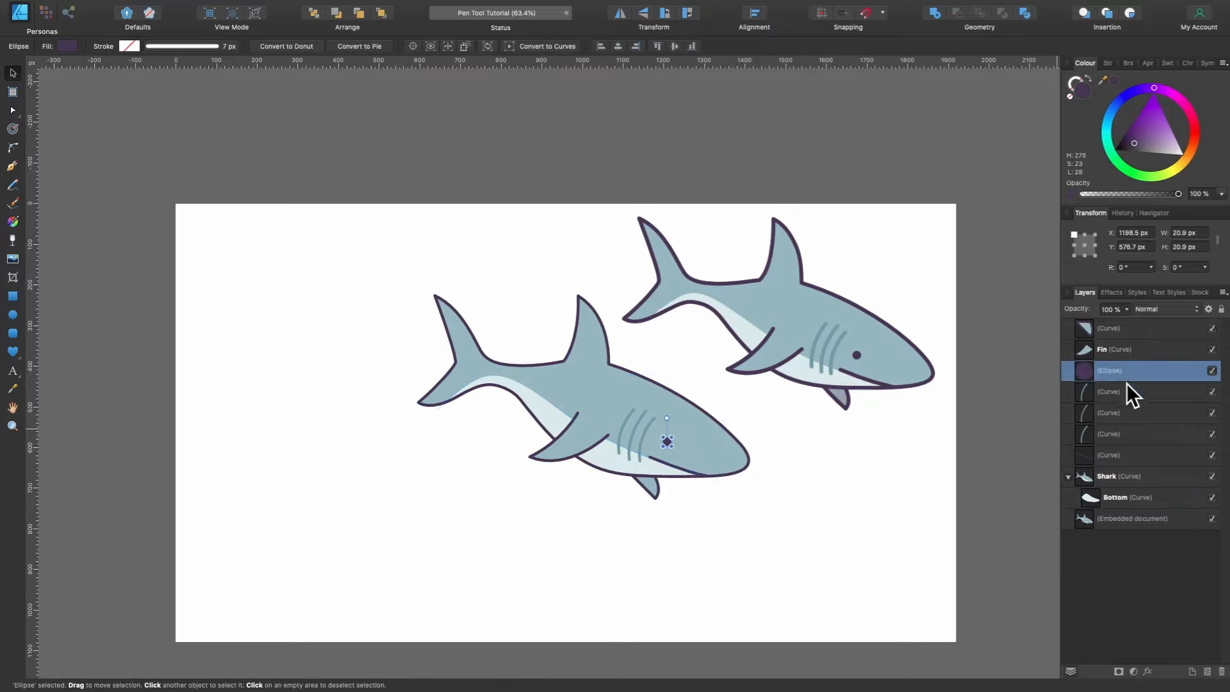
shift+click(1127, 393)
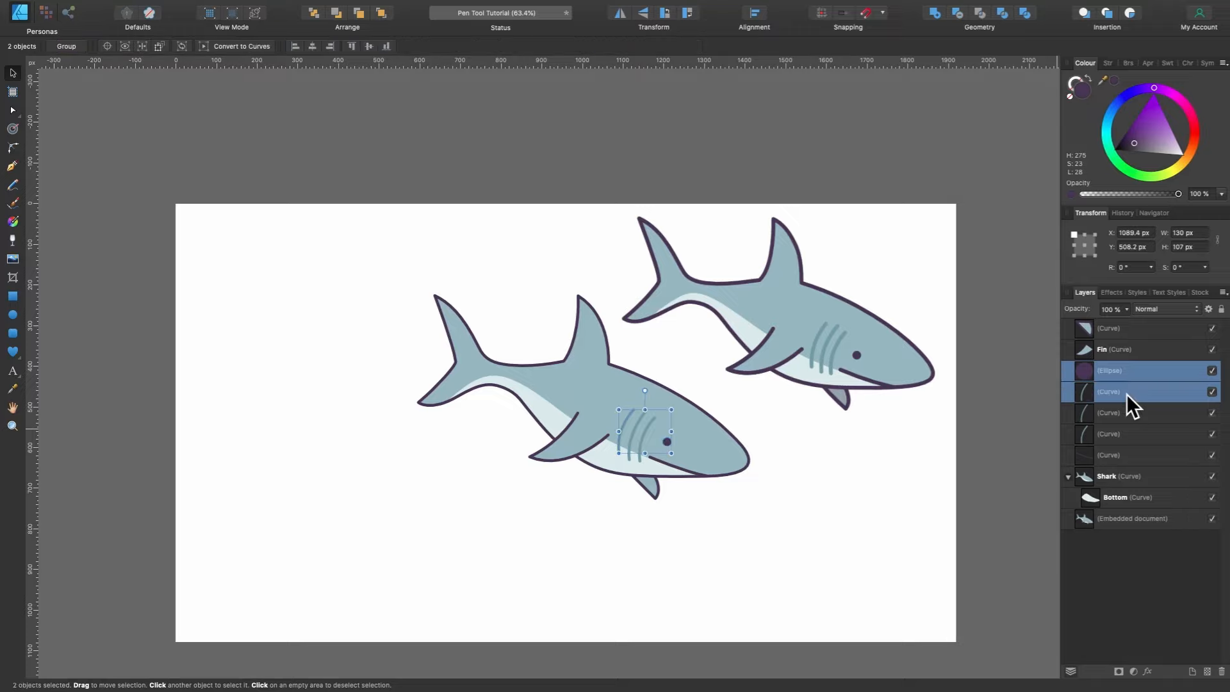
shift+click(1127, 412)
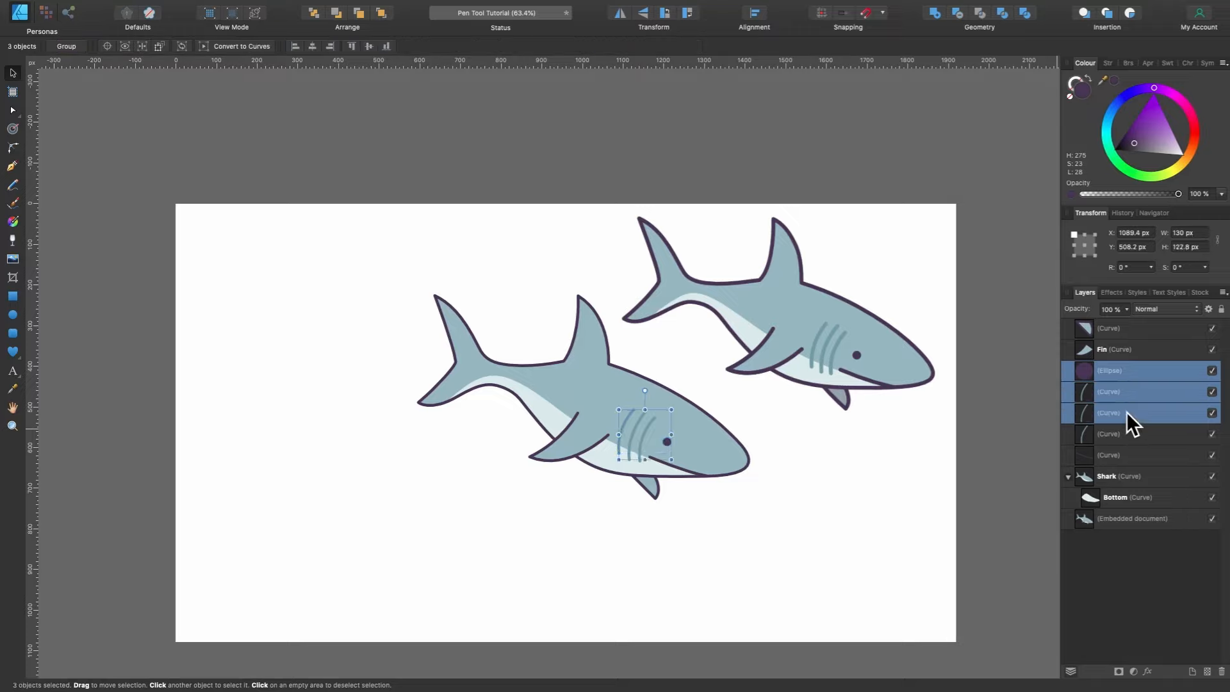
shift+click(1128, 433)
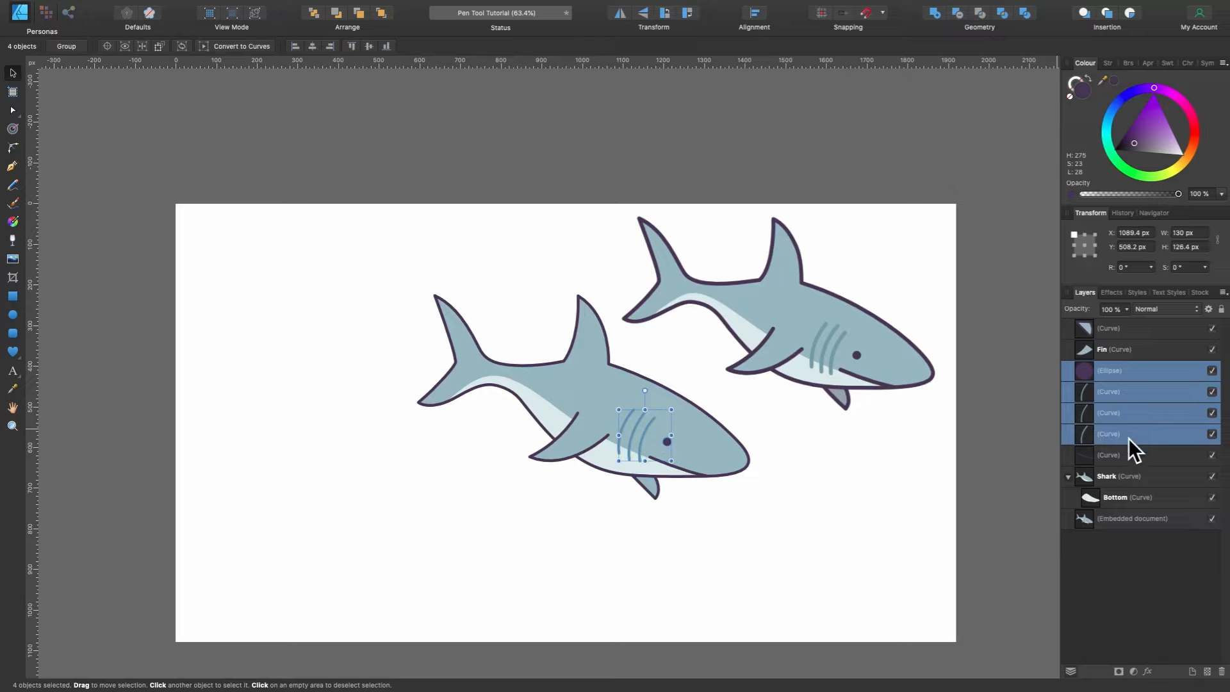
shift+click(1128, 447)
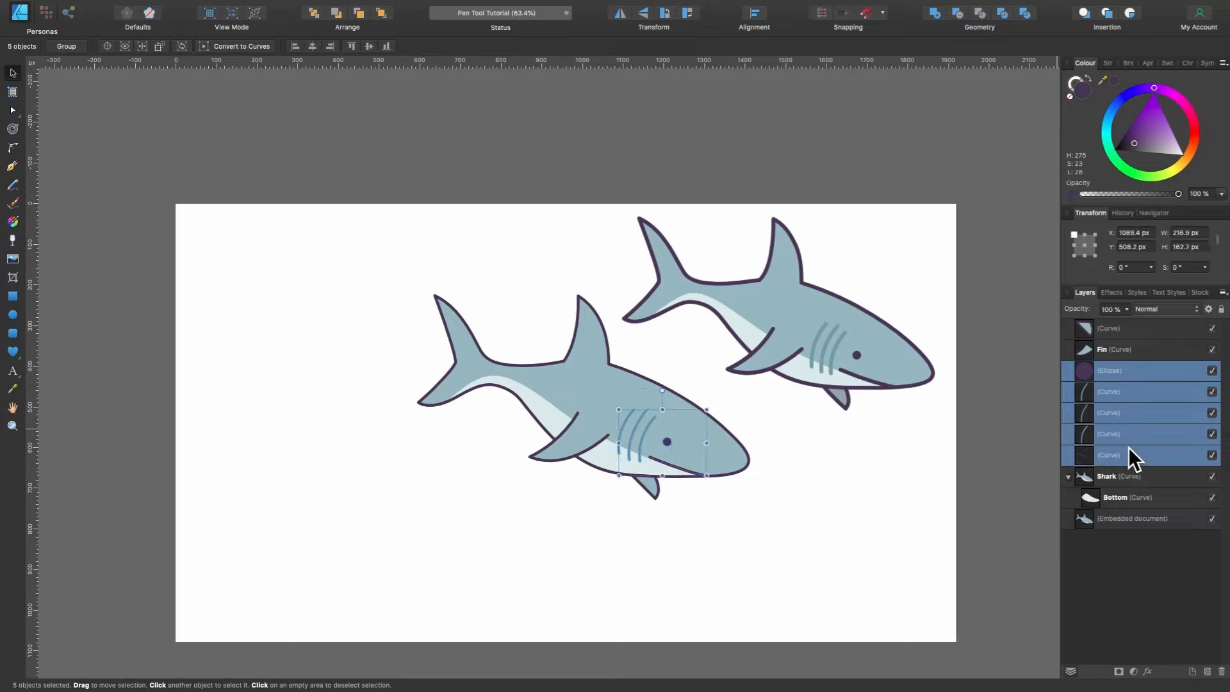
drag(1113, 455, 1143, 482)
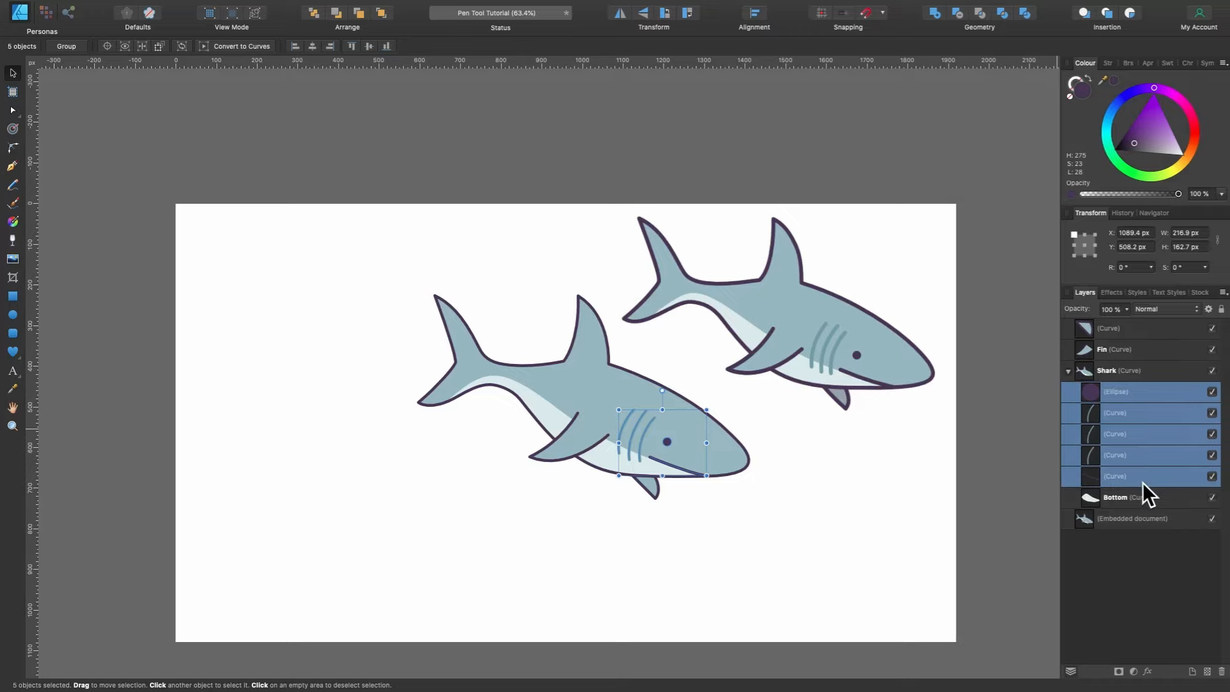
click(1090, 373)
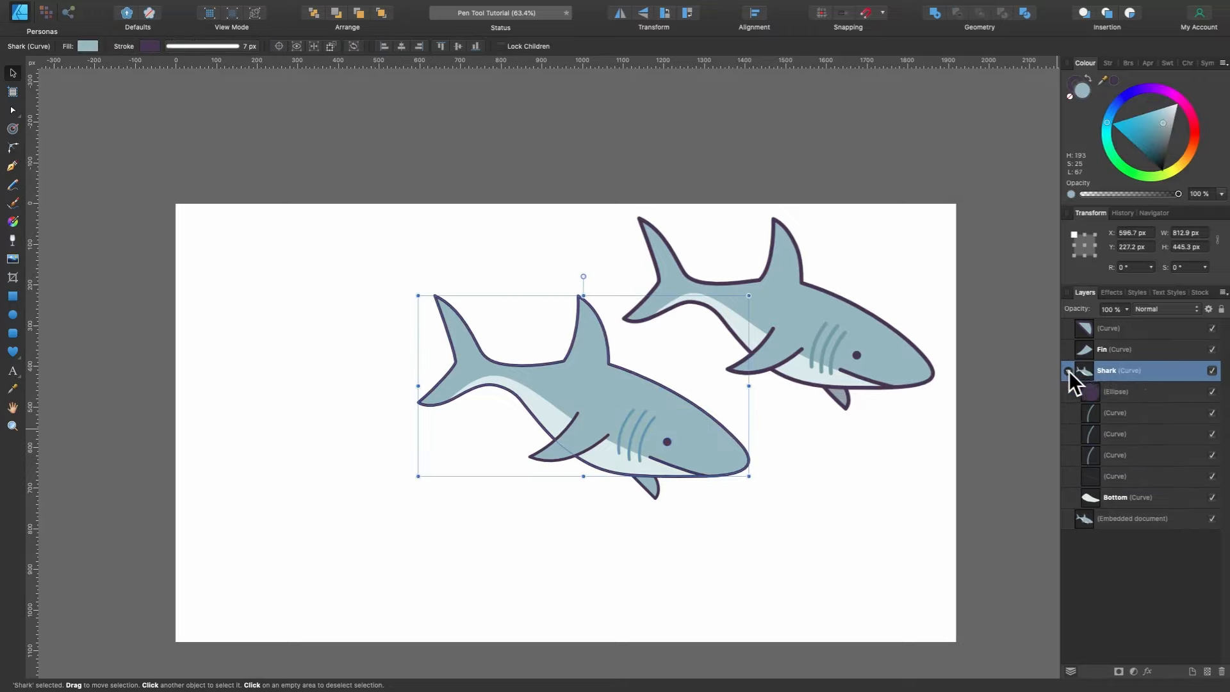
click(1068, 371)
Group the small belly fin curve, the Fin layer and the Shark layer.
mouse_move(702, 429)
mouse_down()
mouse_move(640, 429)
mouse_move(663, 404)
mouse_move(694, 418)
mouse_up()
click(1124, 333)
click(1125, 351)
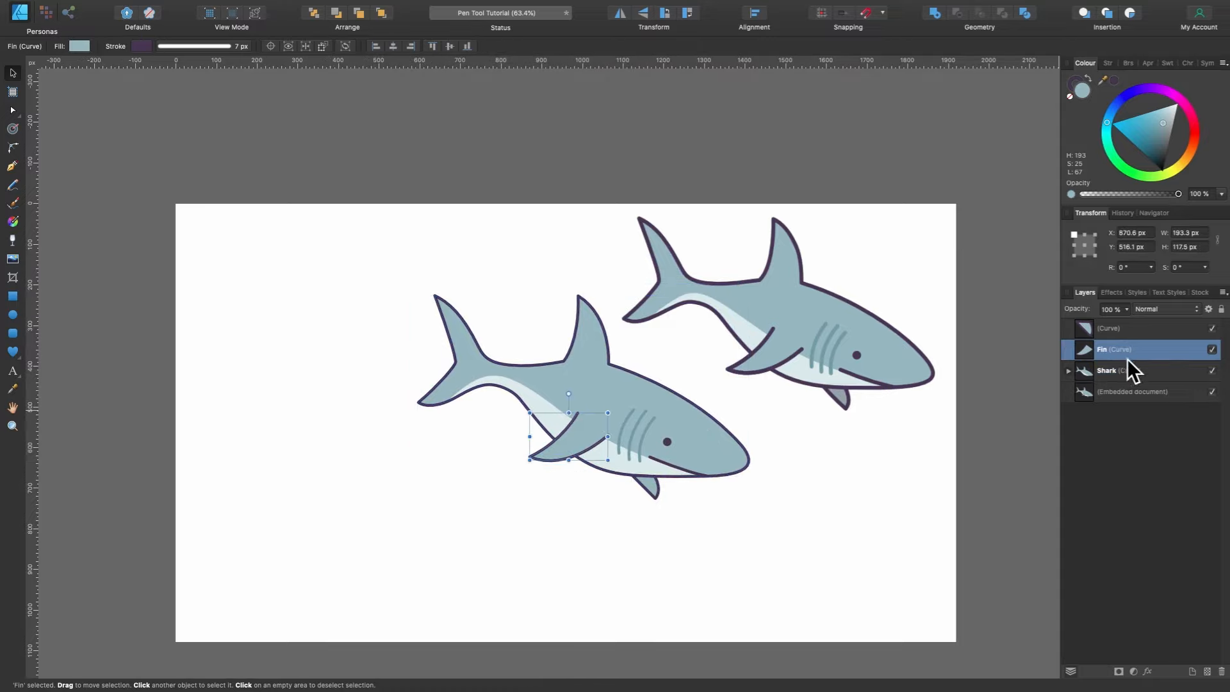
click(1128, 366)
click(1127, 332)
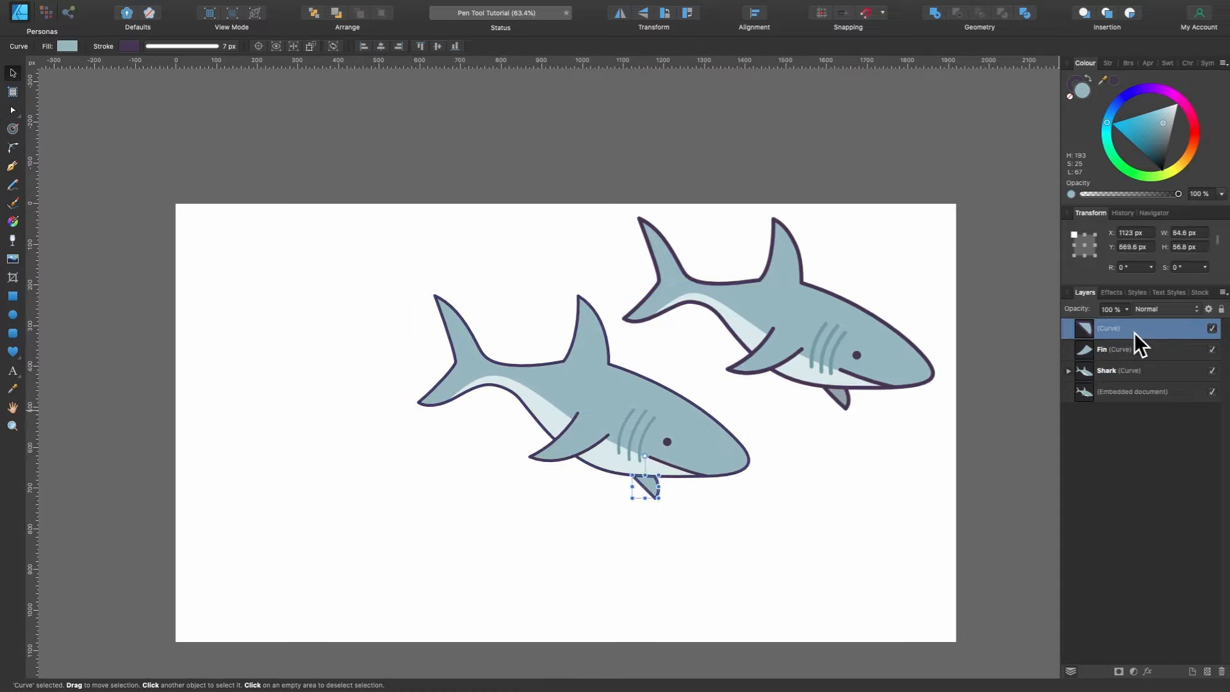
shift+click(1137, 372)
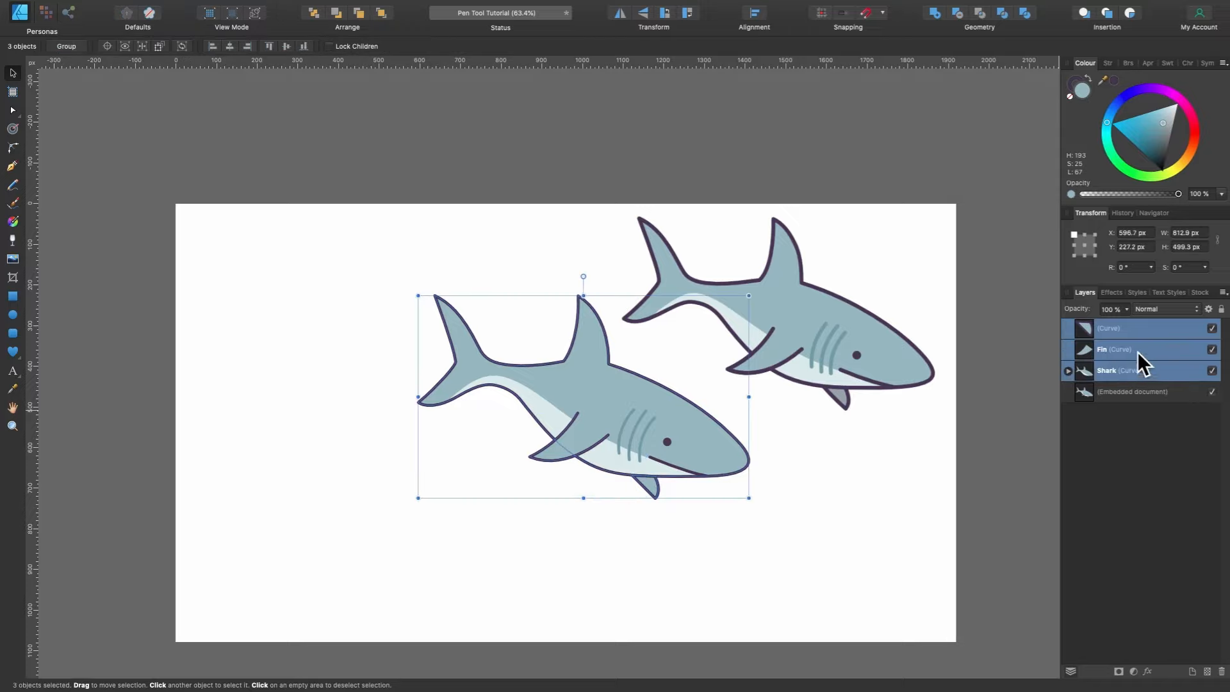
right_click(1137, 351)
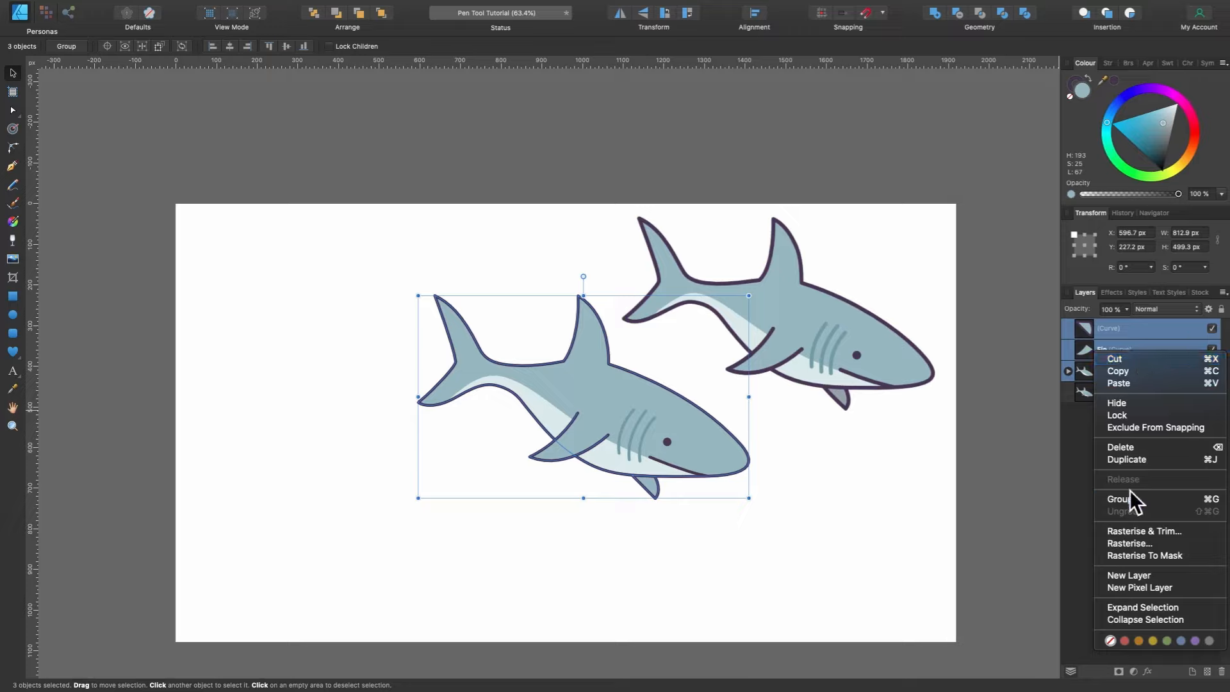
click(1077, 462)
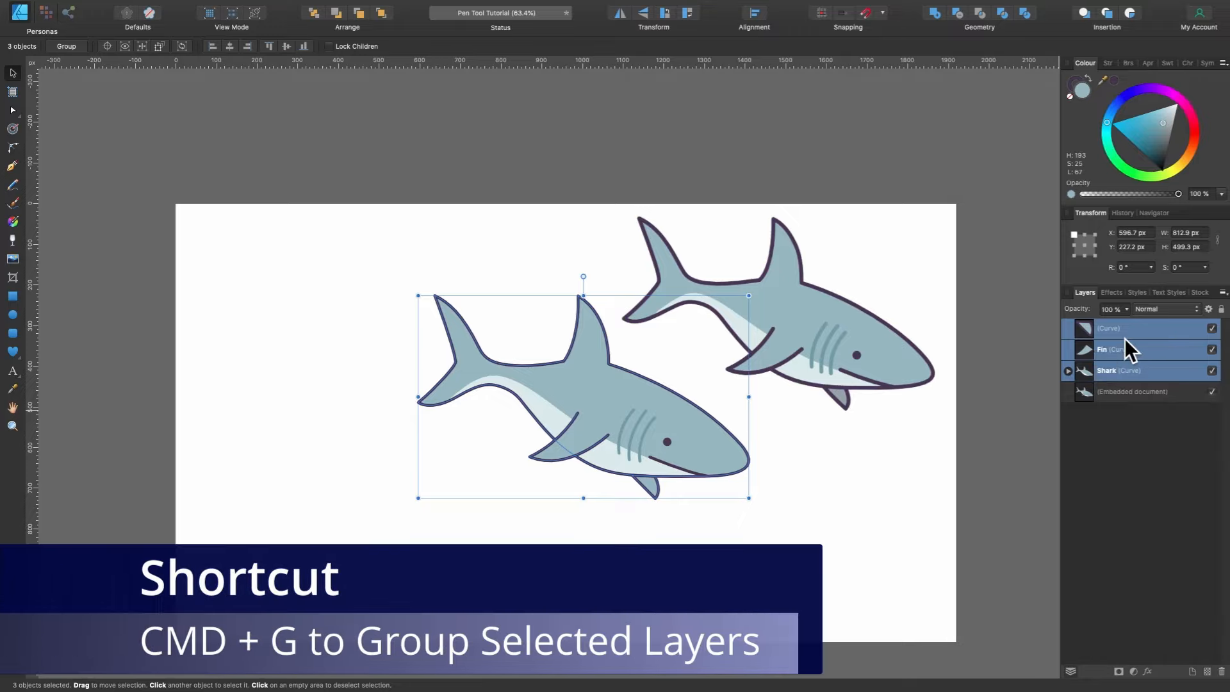
key(super+g)
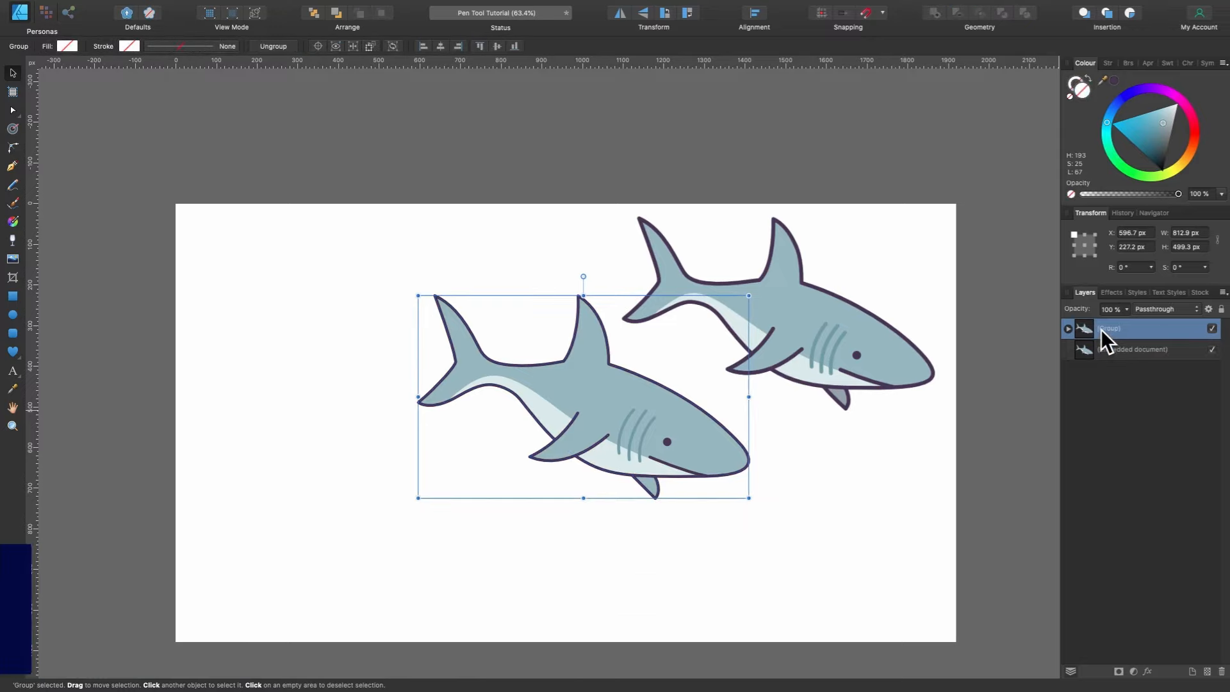
Move the grouped shark to about X 308 px, Y 240 px, away from the reference, and name the group Shark.
drag(656, 399, 548, 418)
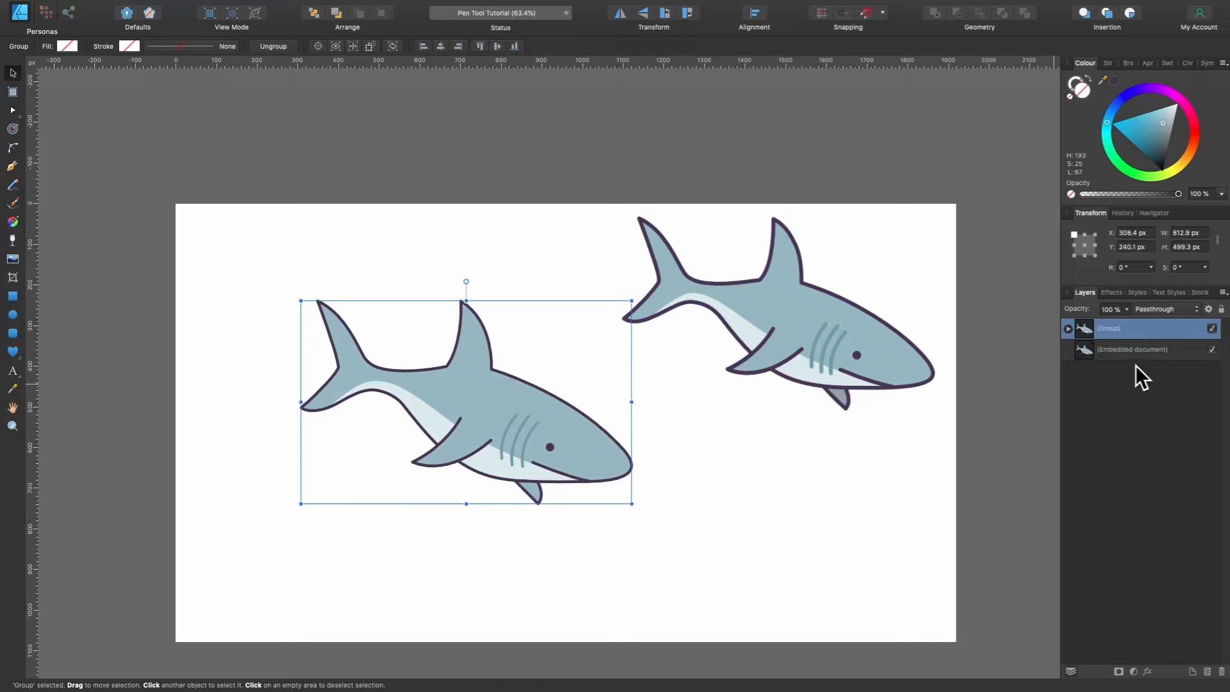
double_click(1115, 328)
text(Shark)
key(Return)
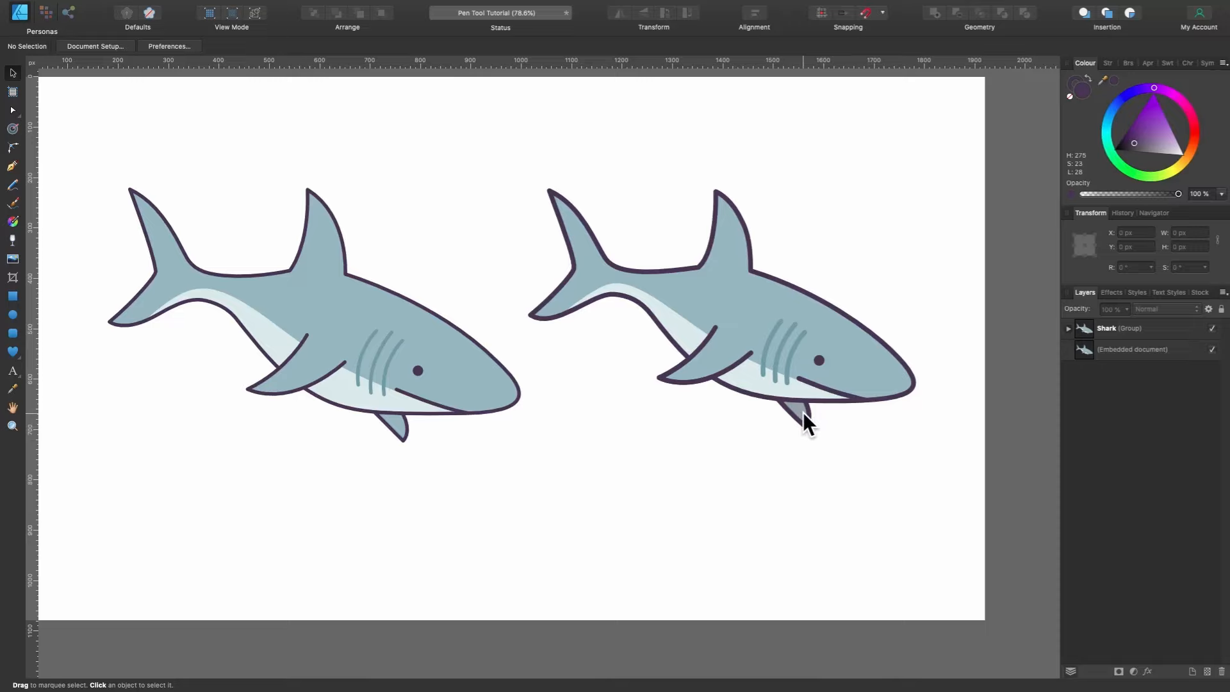
Fill the small belly fin inside the Shark group with the greyer colour sampled from the reference shark's matching fin.
click(419, 412)
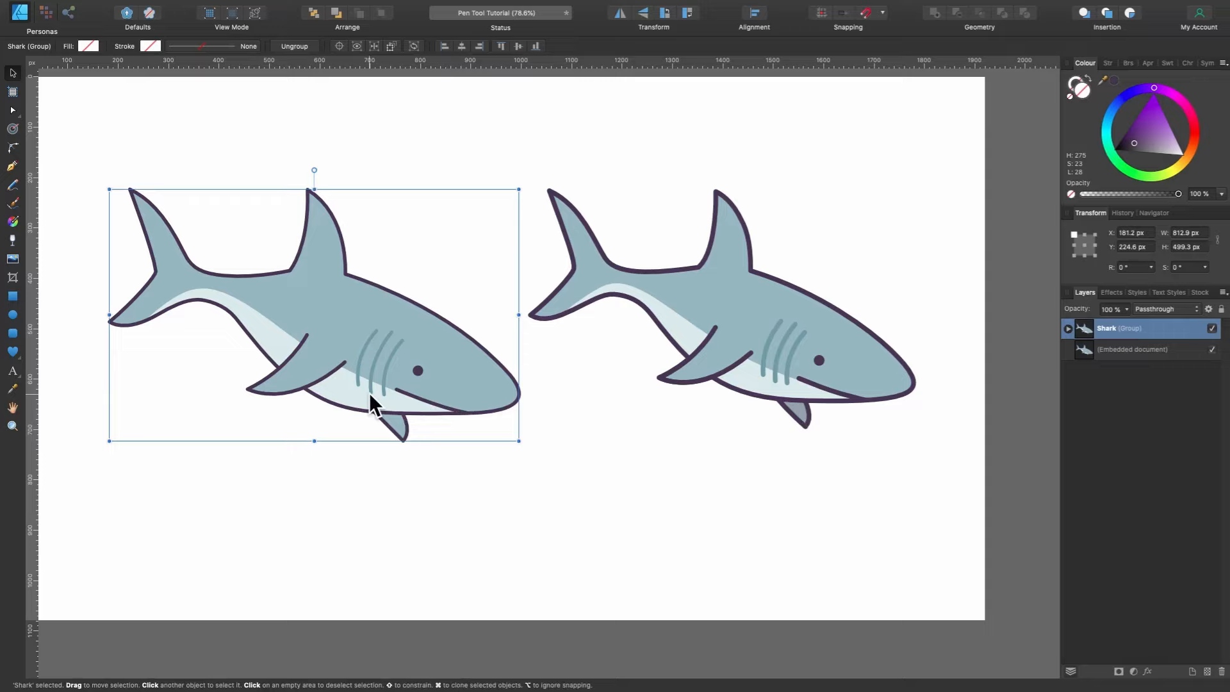
double_click(401, 428)
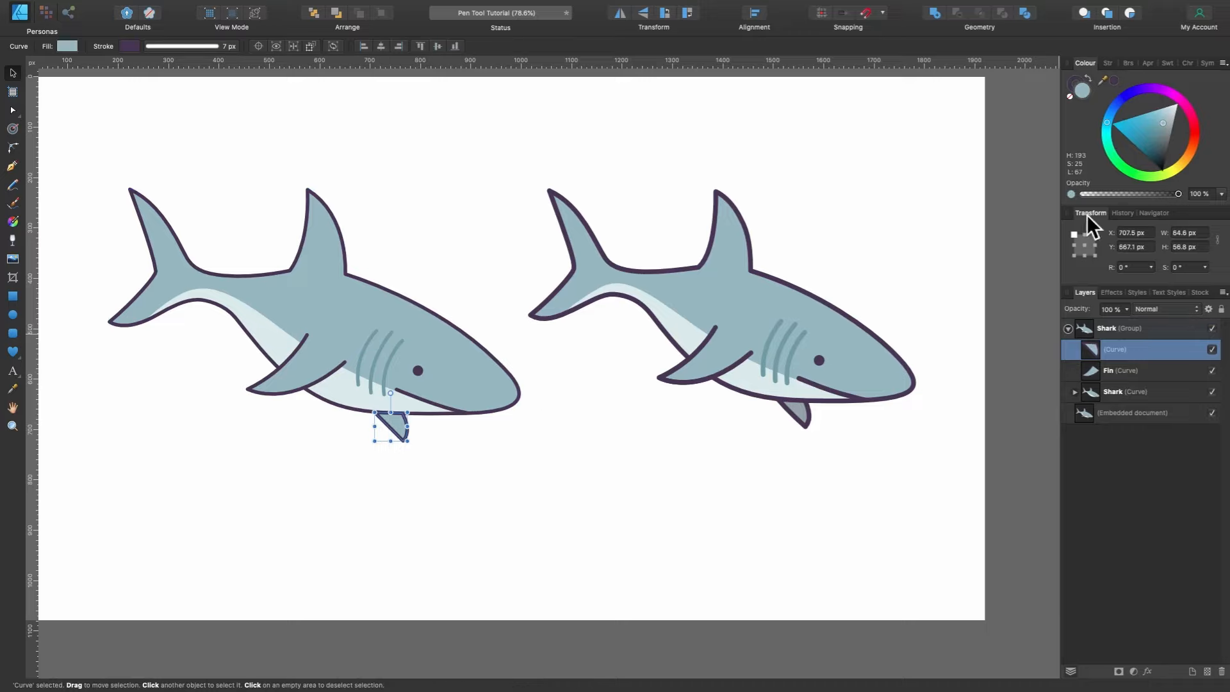
drag(1102, 80, 800, 411)
click(1113, 80)
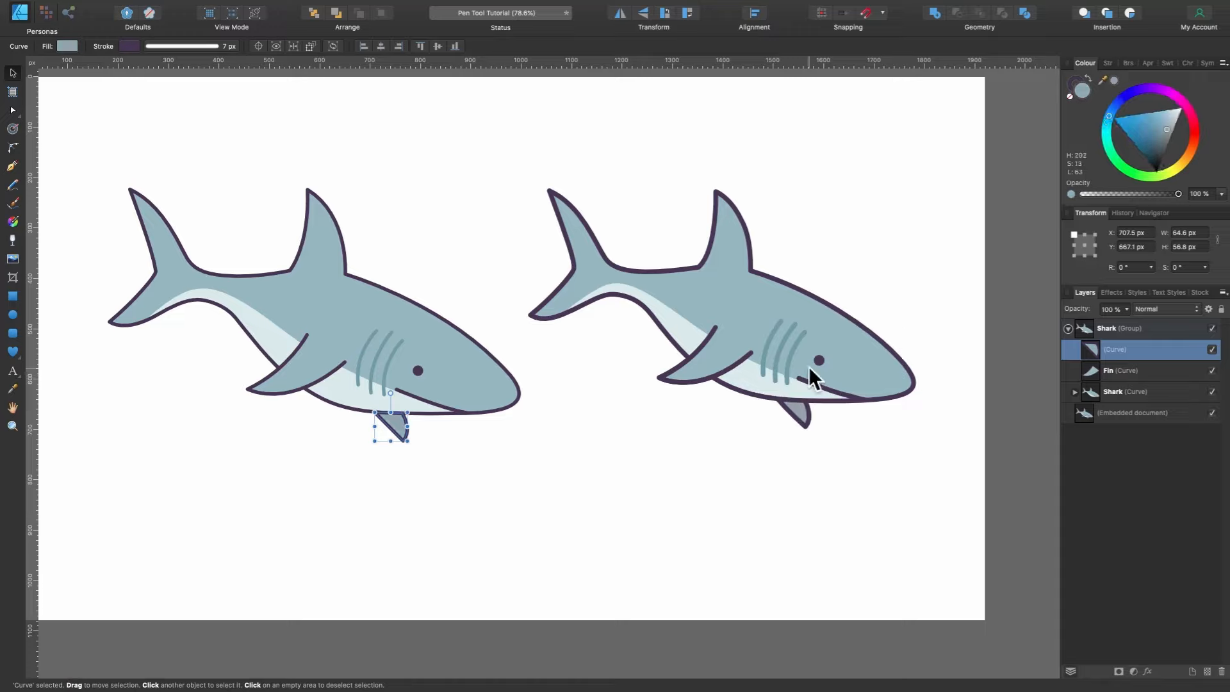